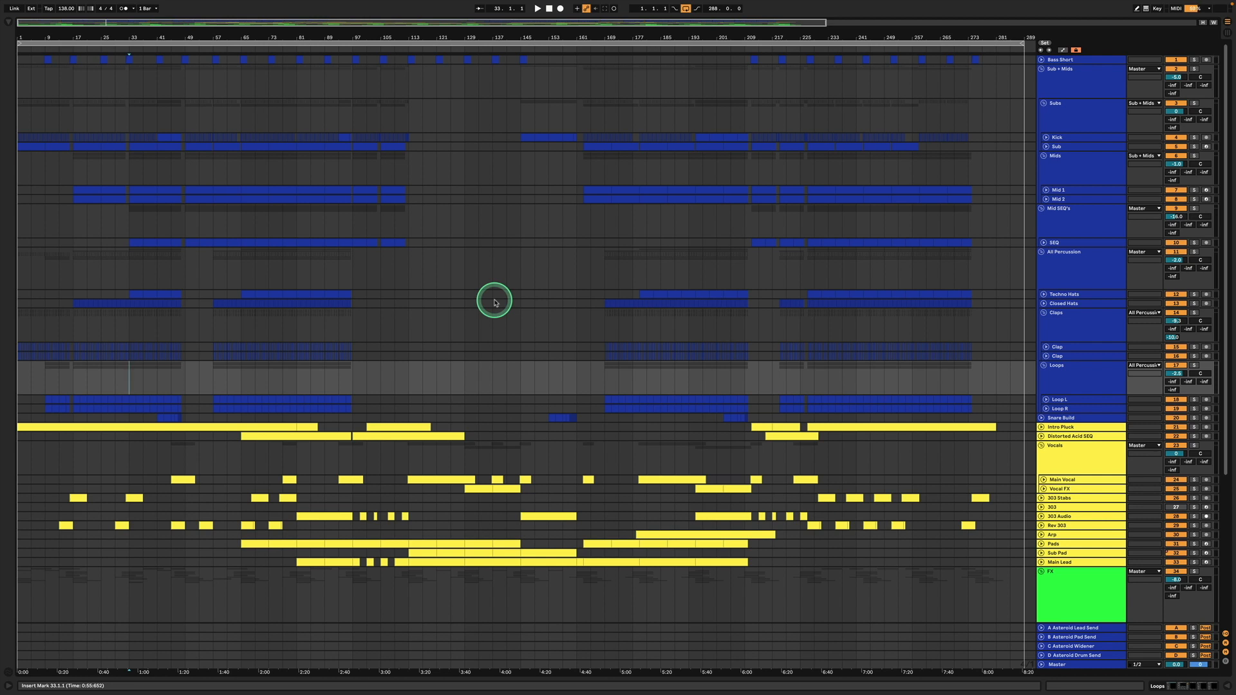
Step: Look over the whole arrangement, from the blue bass and percussion groups down to the green FX tracks
scroll(494, 302, "down", 5)
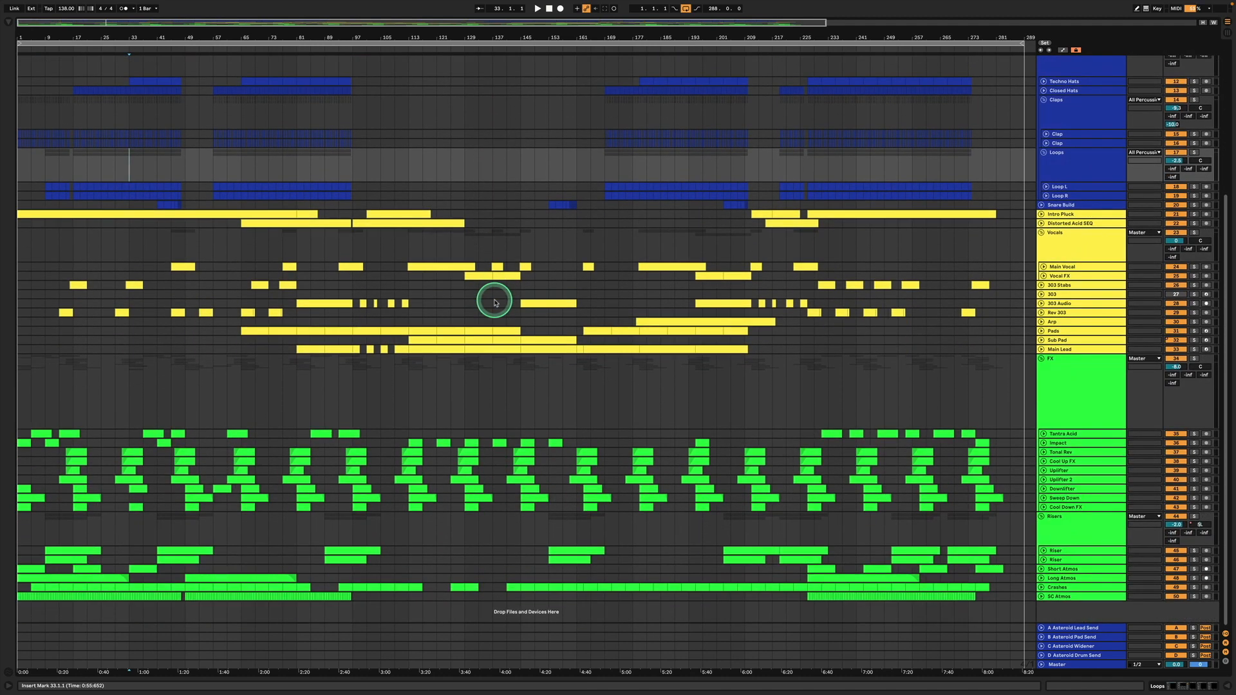
scroll(495, 302, "up", 5)
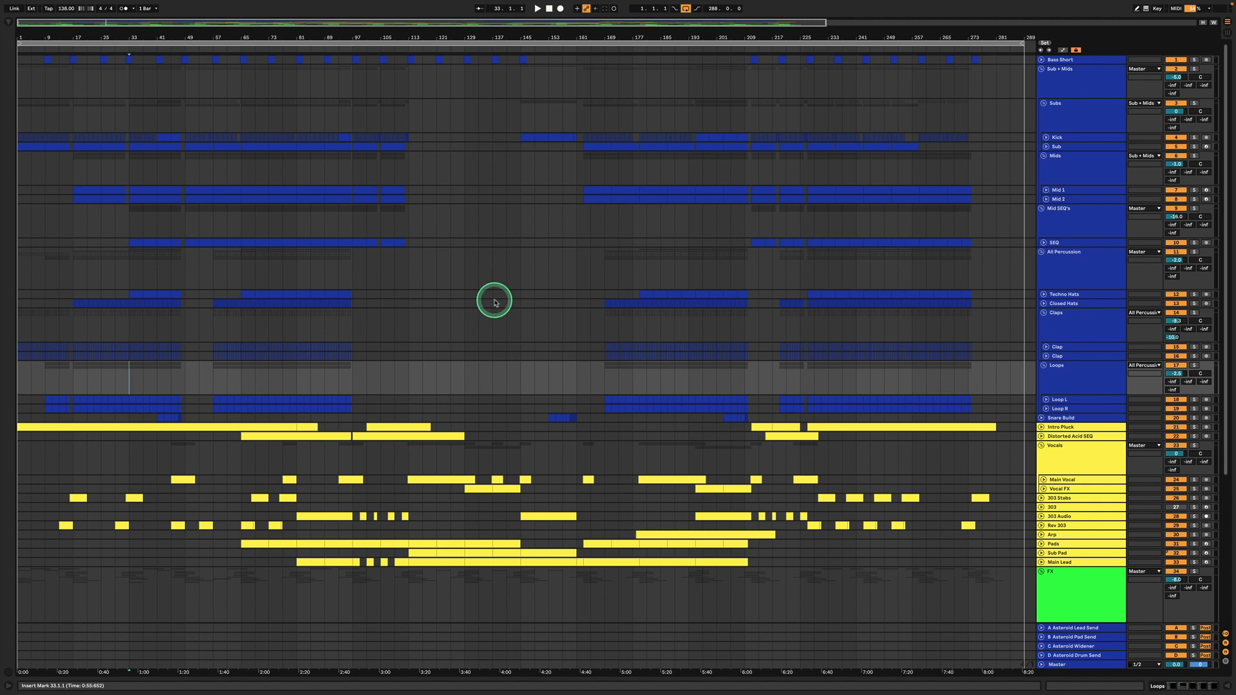
scroll(494, 302, "down", 3)
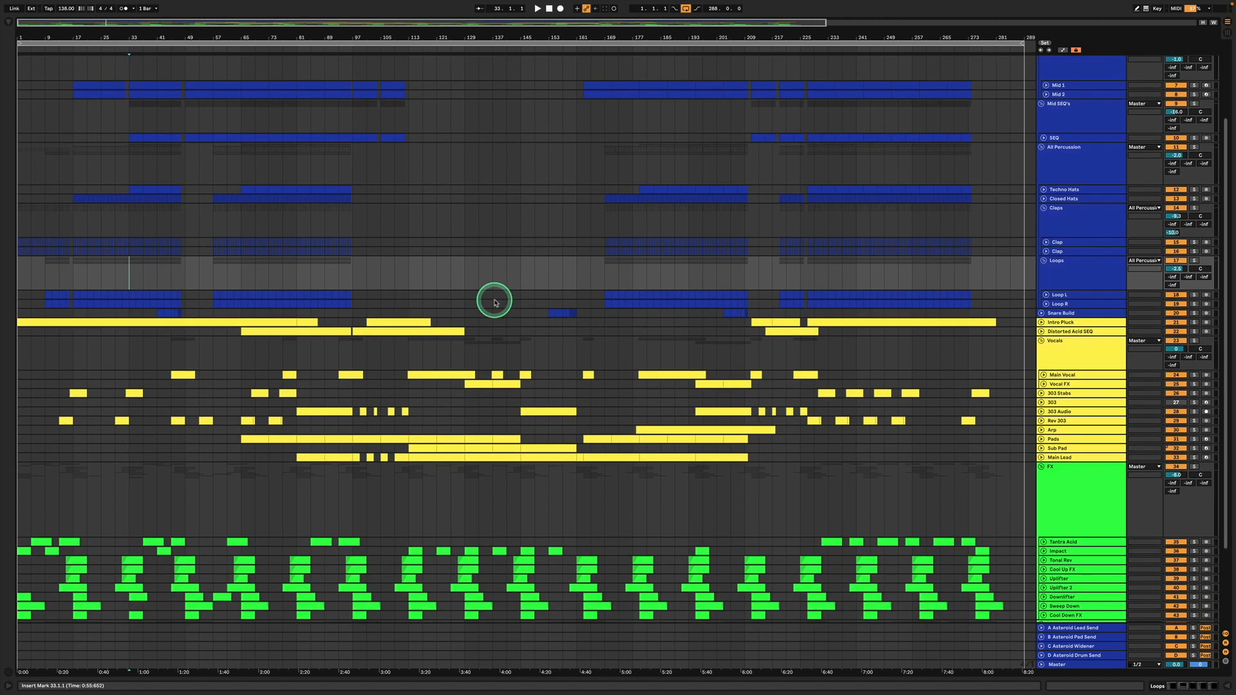
scroll(495, 302, "up", 3)
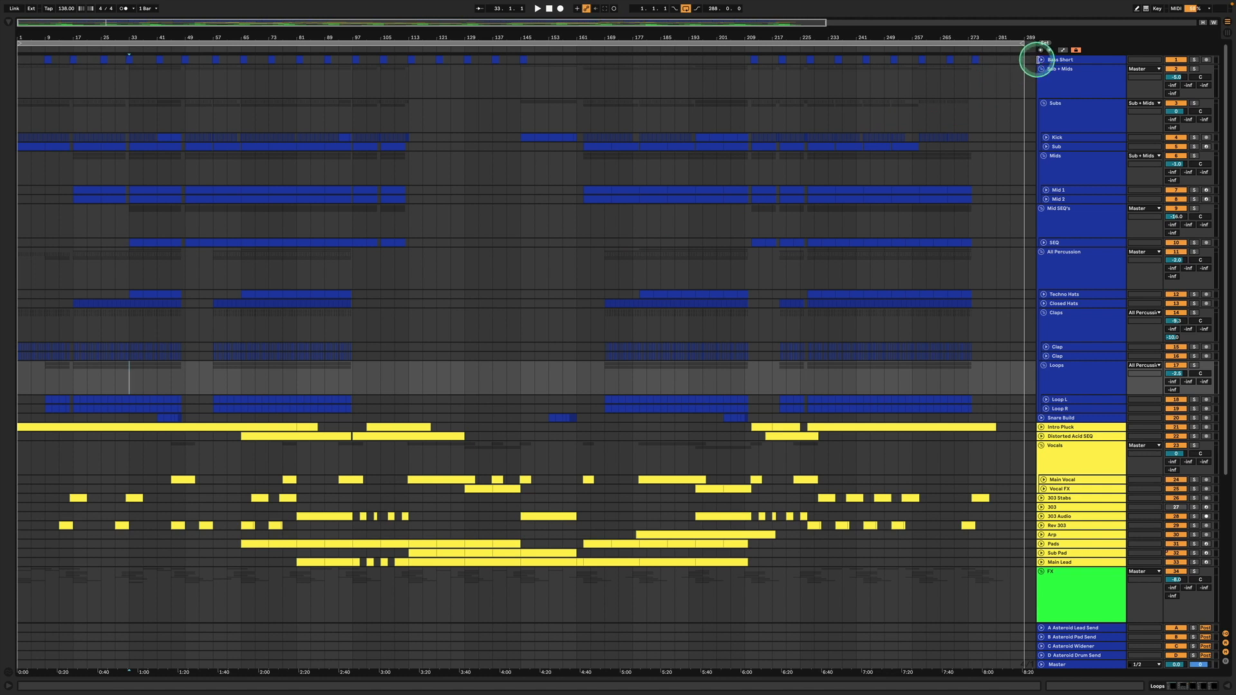
Step: Unfold and solo the Bass Short track and show its device chain
left_click(1041, 59)
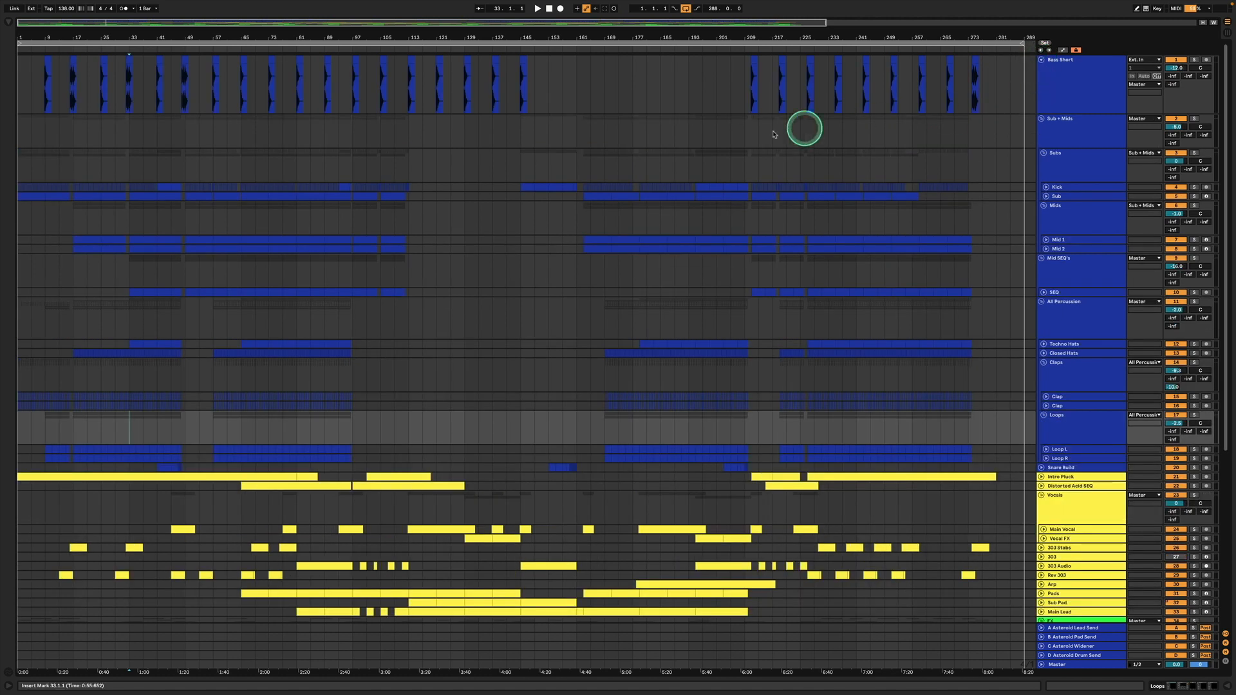
left_click(1083, 81)
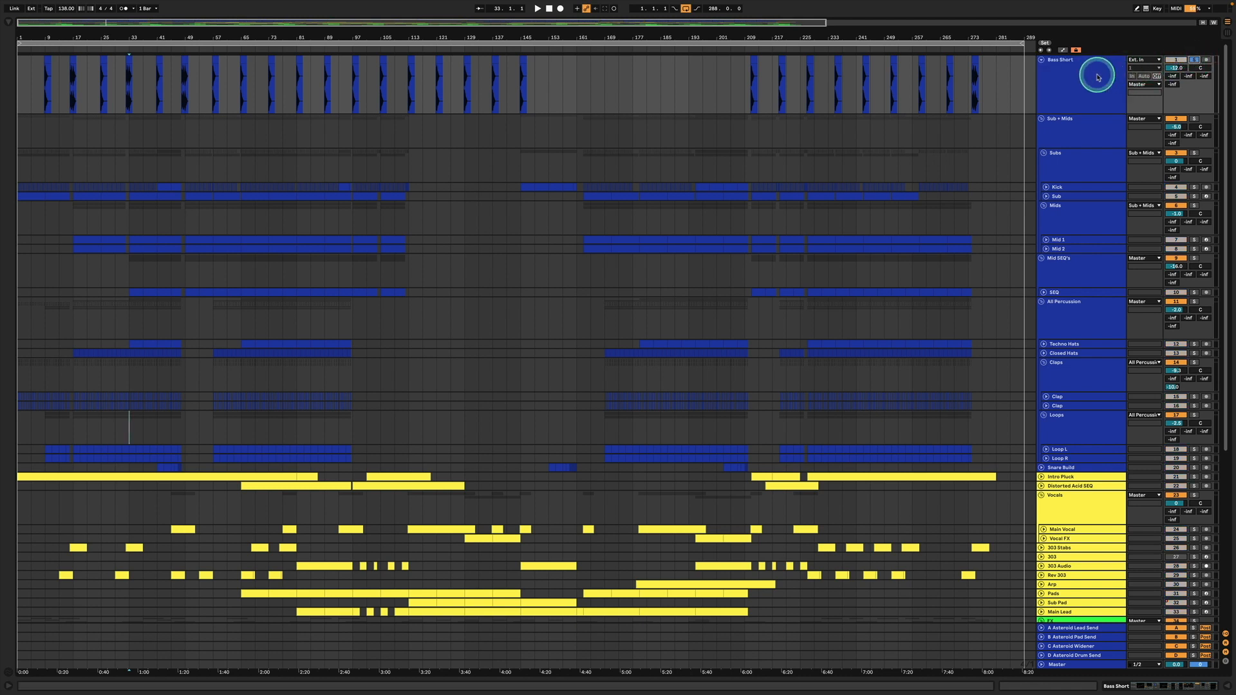
double_click(1097, 76)
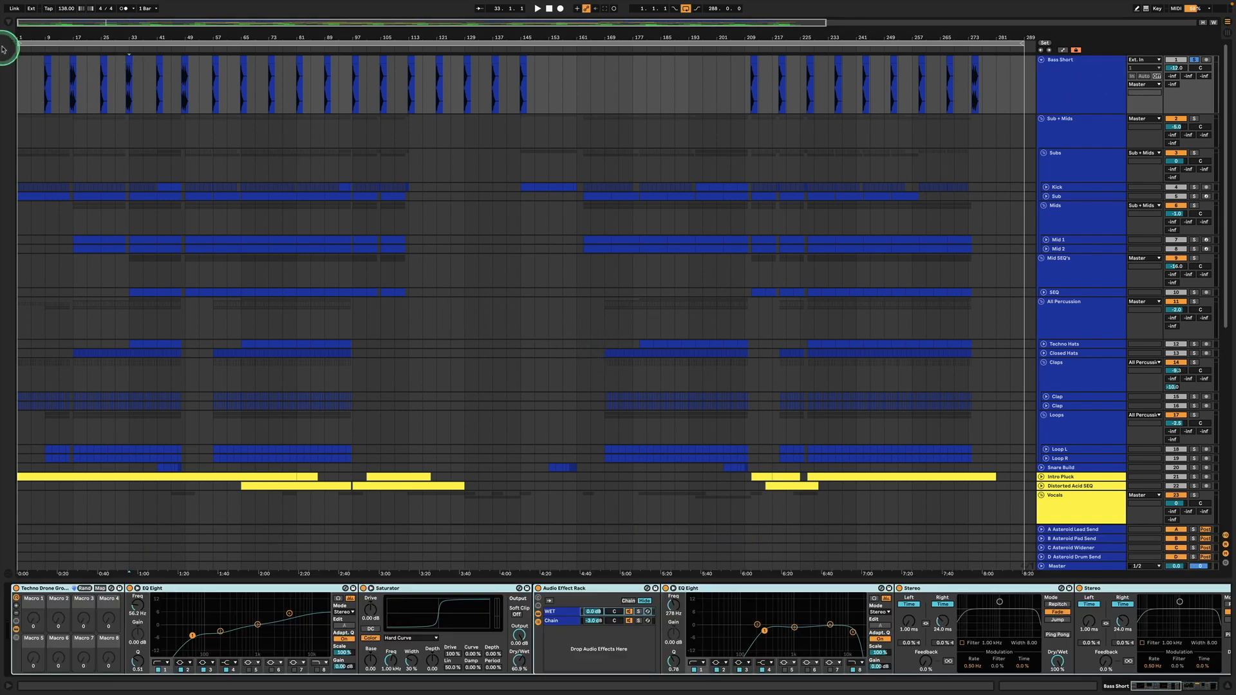
Step: Play the soloed Bass Short track from its first clip, then from its second clip near bar 16
left_click_drag(25, 36, 20, 128)
left_click(145, 57)
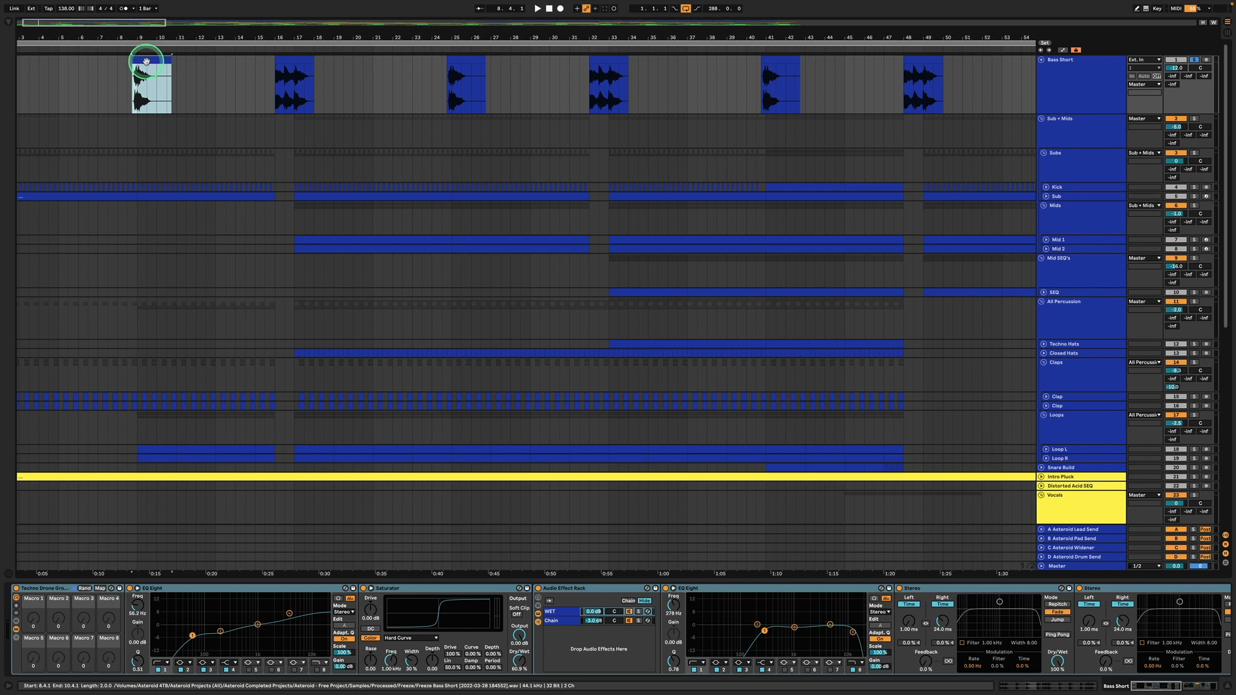
key("space")
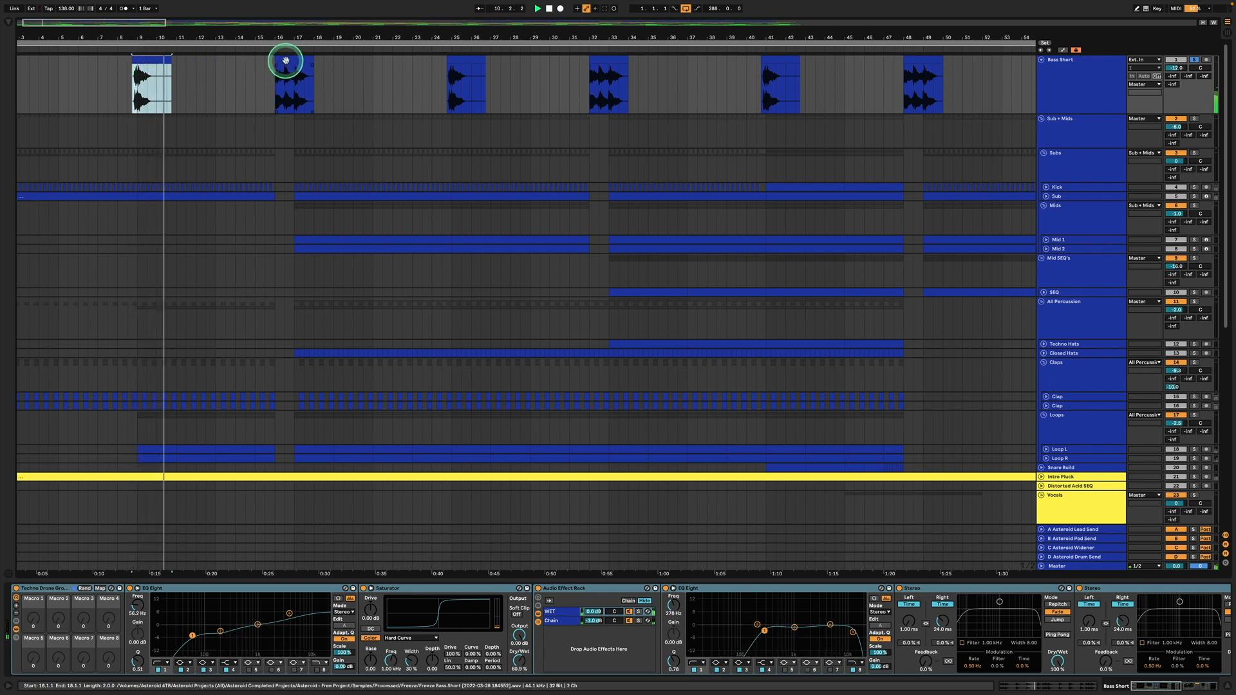
left_click(286, 59)
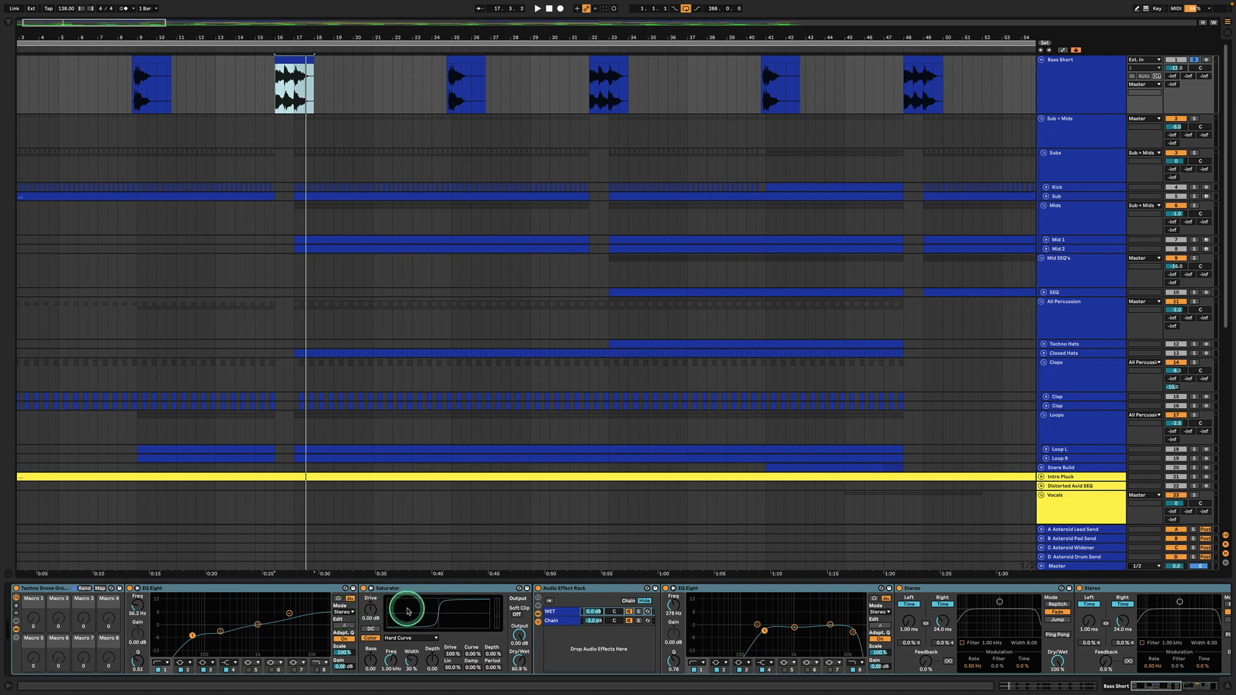
Step: Examine the Saturator, Audio Effect Rack, second EQ Eight and two stereo delays in the Bass Short chain
left_click(406, 588)
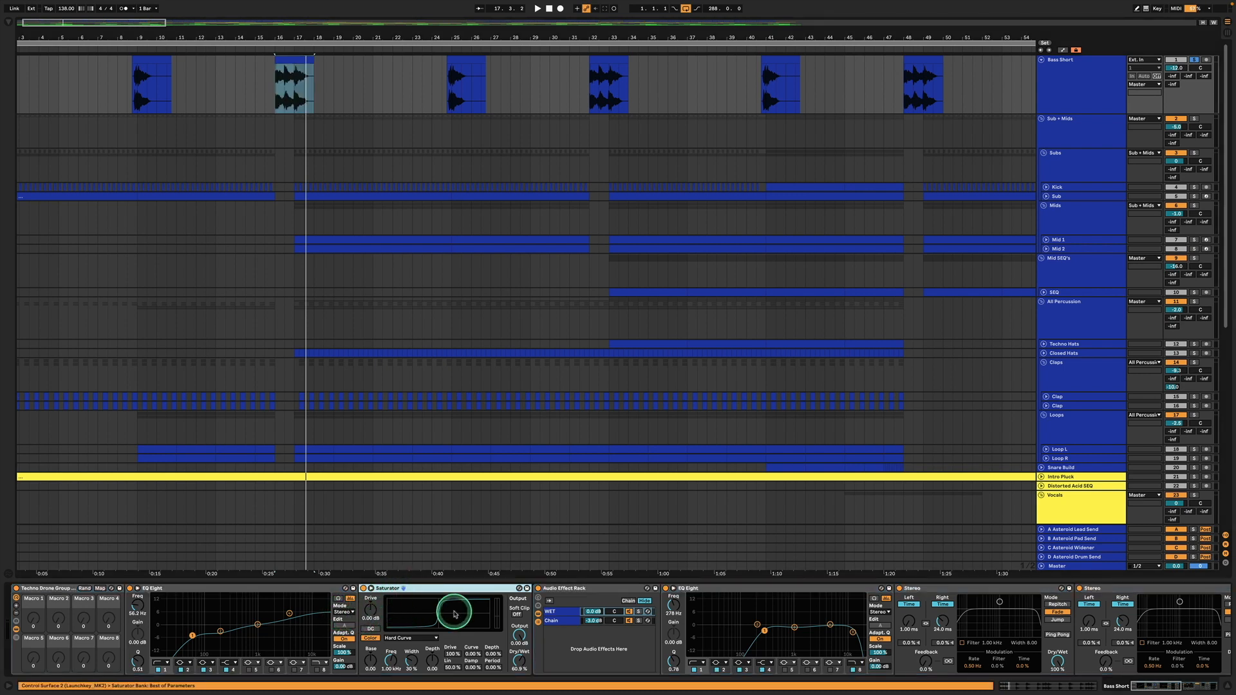
scroll(450, 605, "right", 5)
left_click(427, 630)
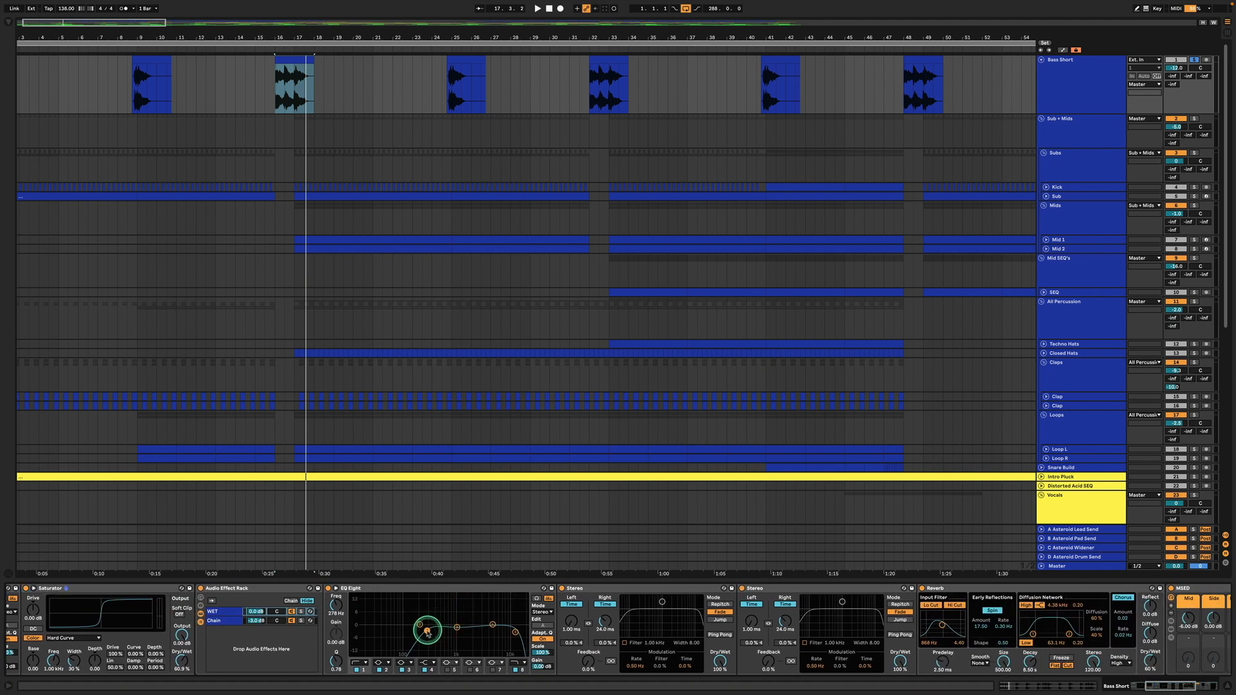
scroll(427, 633, "right", 1)
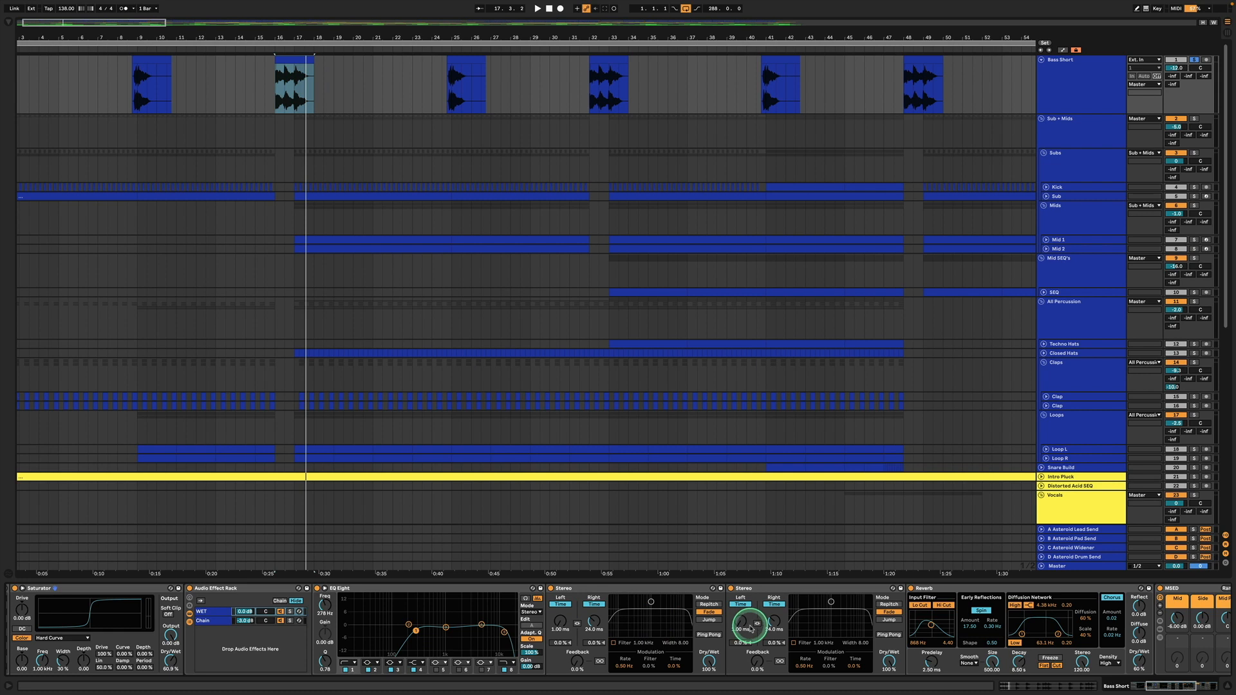
scroll(747, 627, "right", 4)
scroll(750, 628, "right", 2)
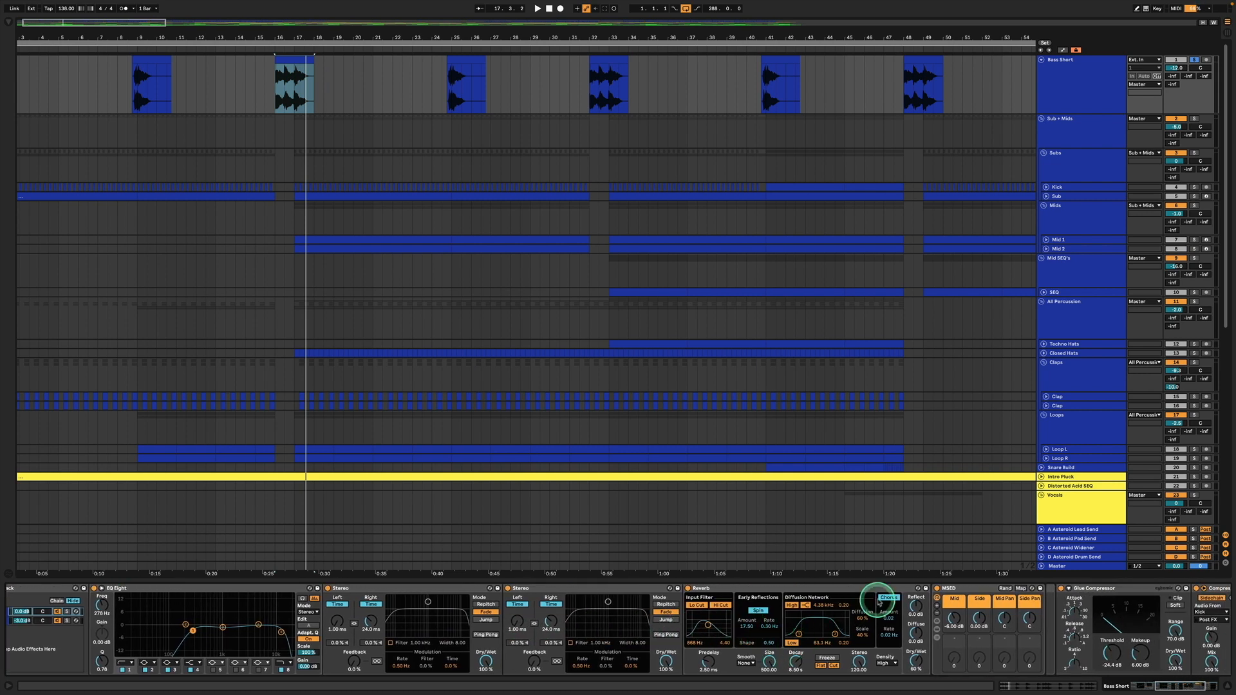
Step: Examine the Reverb, MSED, Glue Compressor and sidechained Compressor settings in the Bass Short chain
left_click_drag(798, 652, 796, 670)
scroll(918, 669, "right", 4)
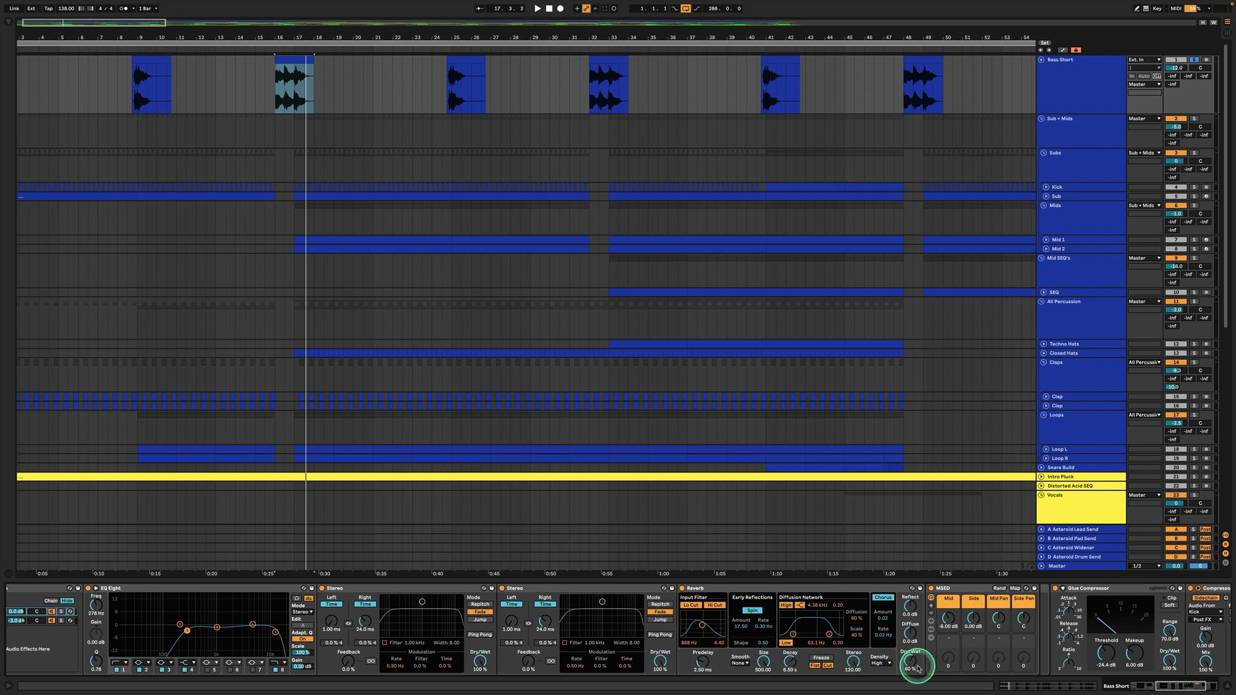
scroll(917, 670, "right", 2)
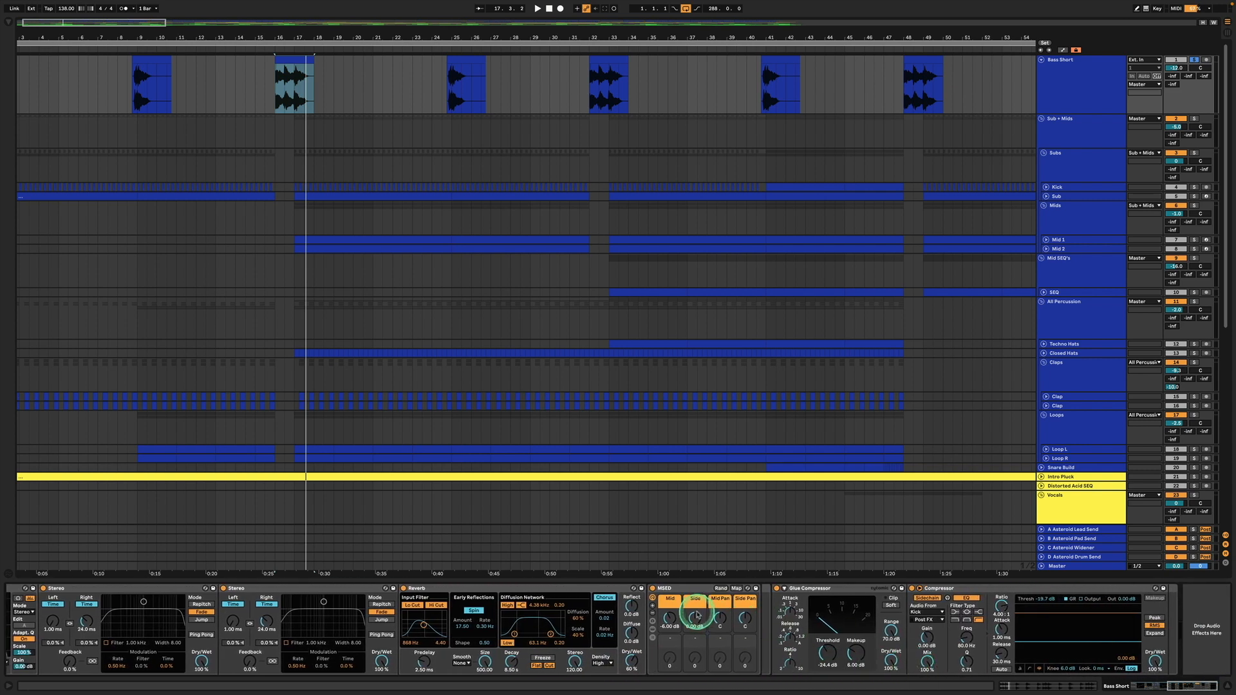
left_click(669, 619)
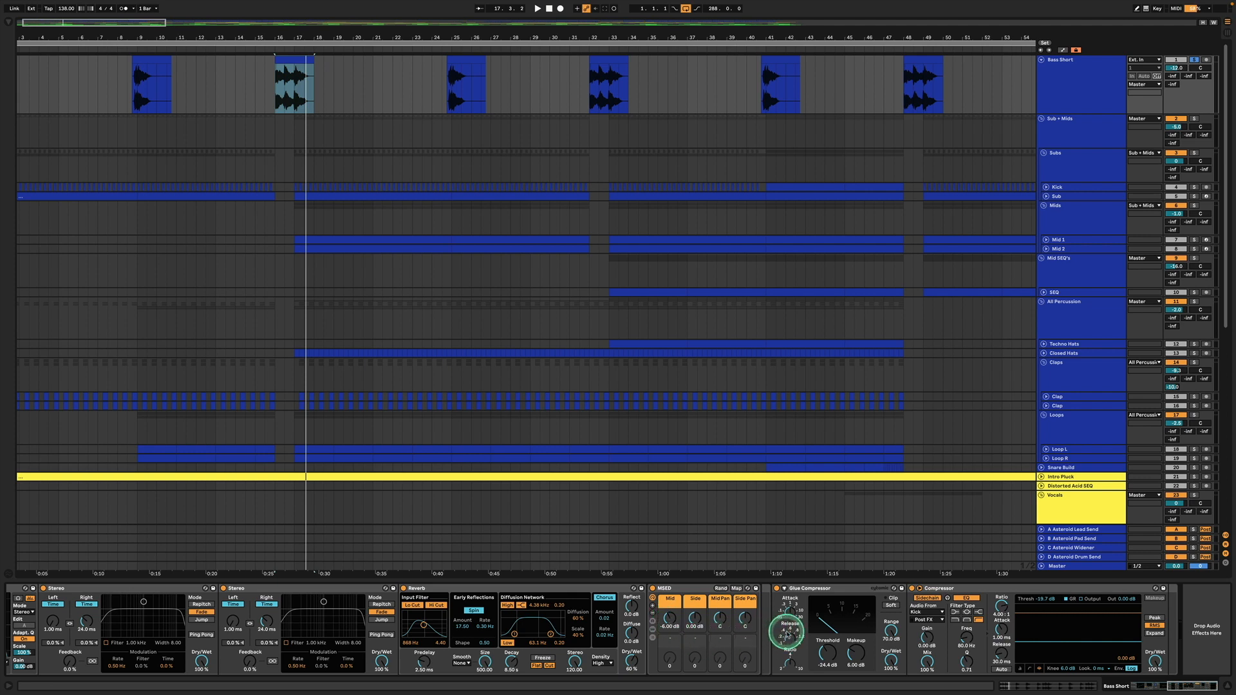
left_click(837, 588)
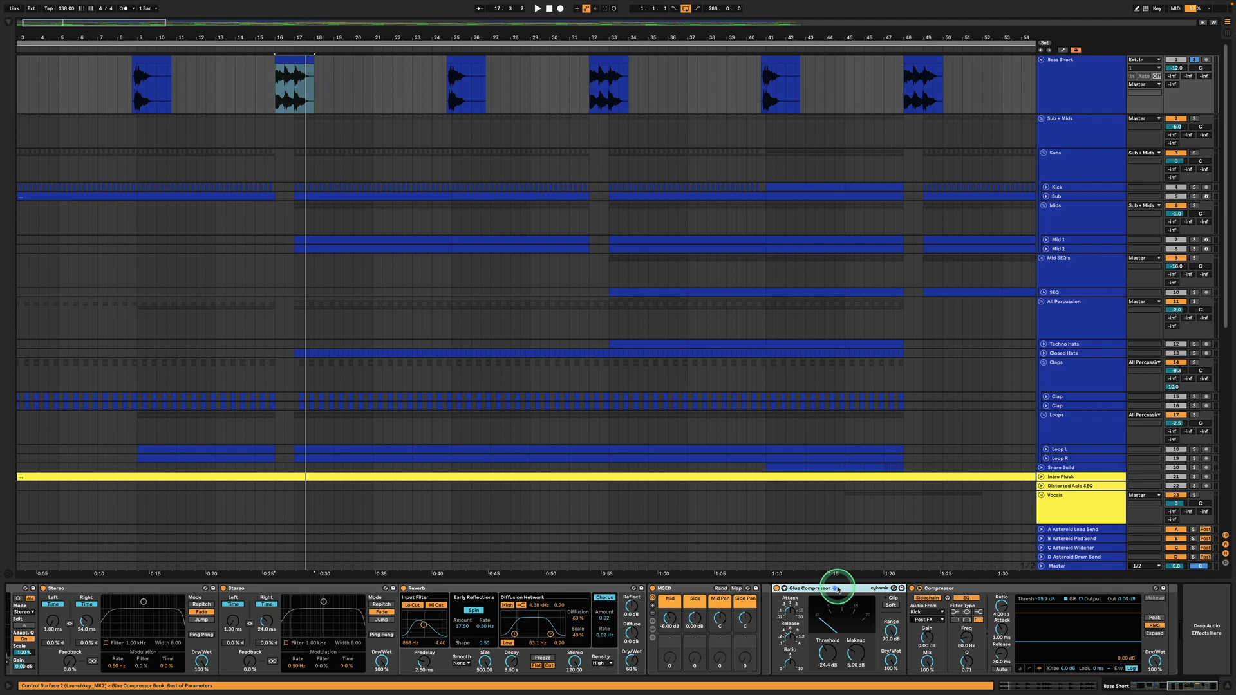
left_click(946, 590)
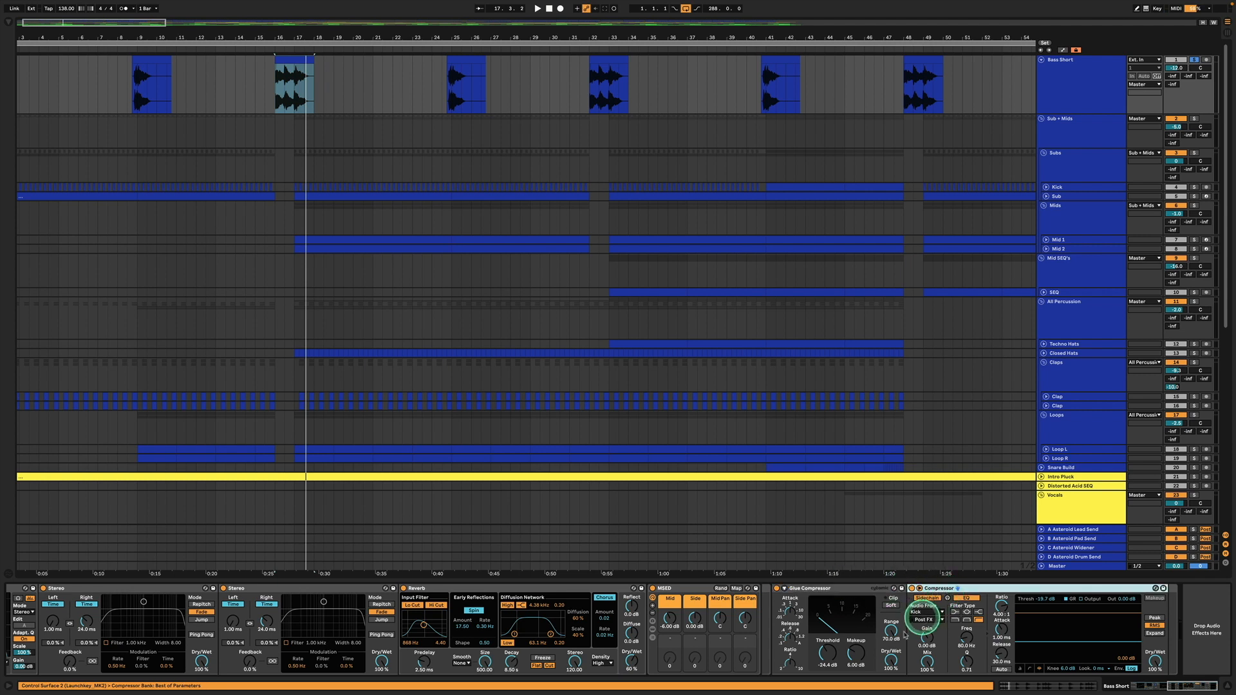
Step: Unsolo Bass Short and show the device chains of the Sub + Mids group and its Subs subgroup
left_click(1194, 60)
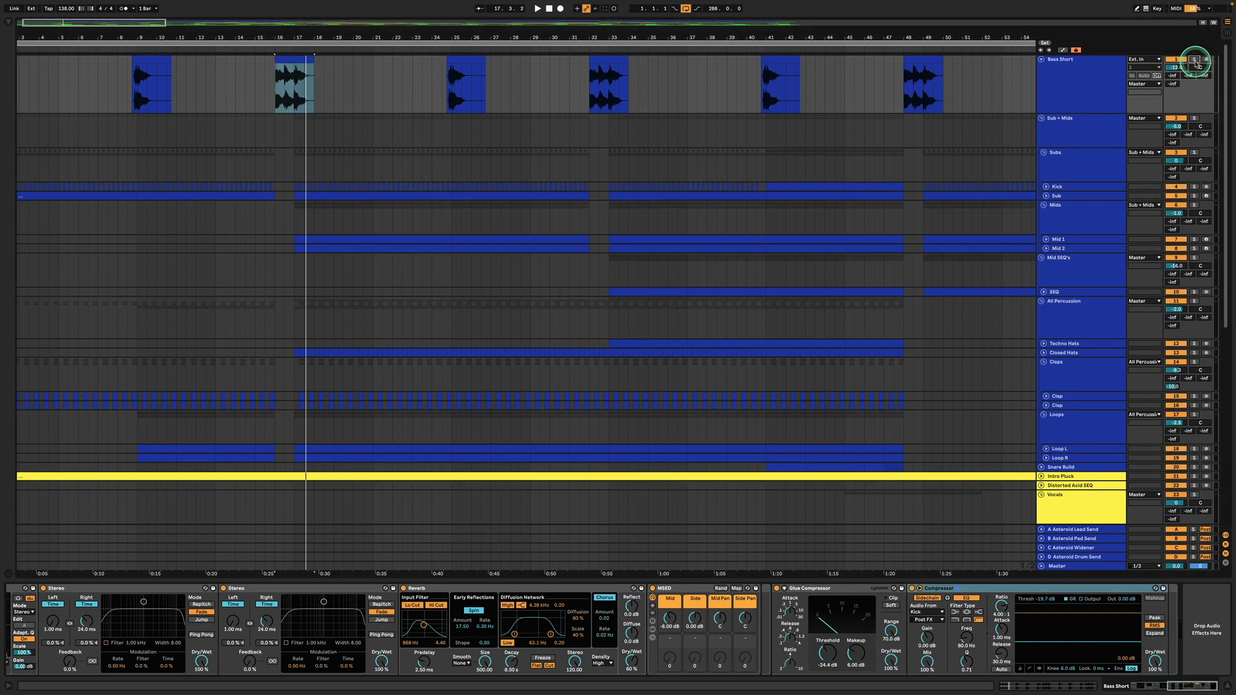
left_click(1082, 128)
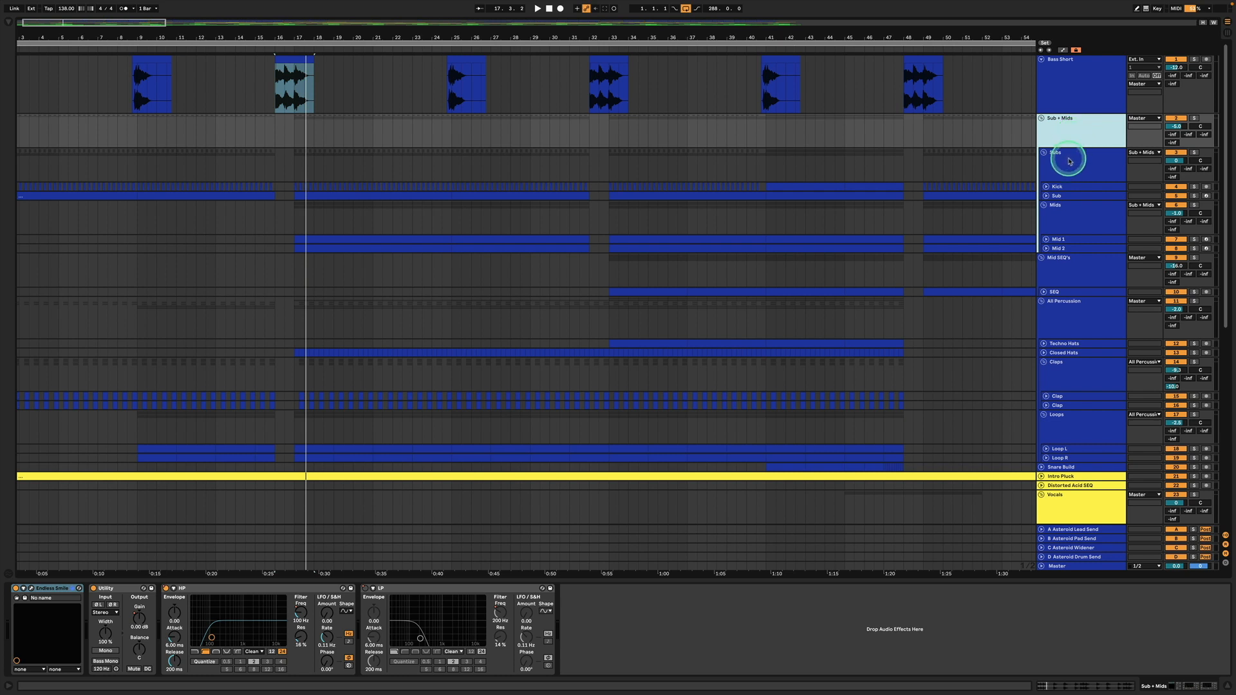
left_click(1069, 162)
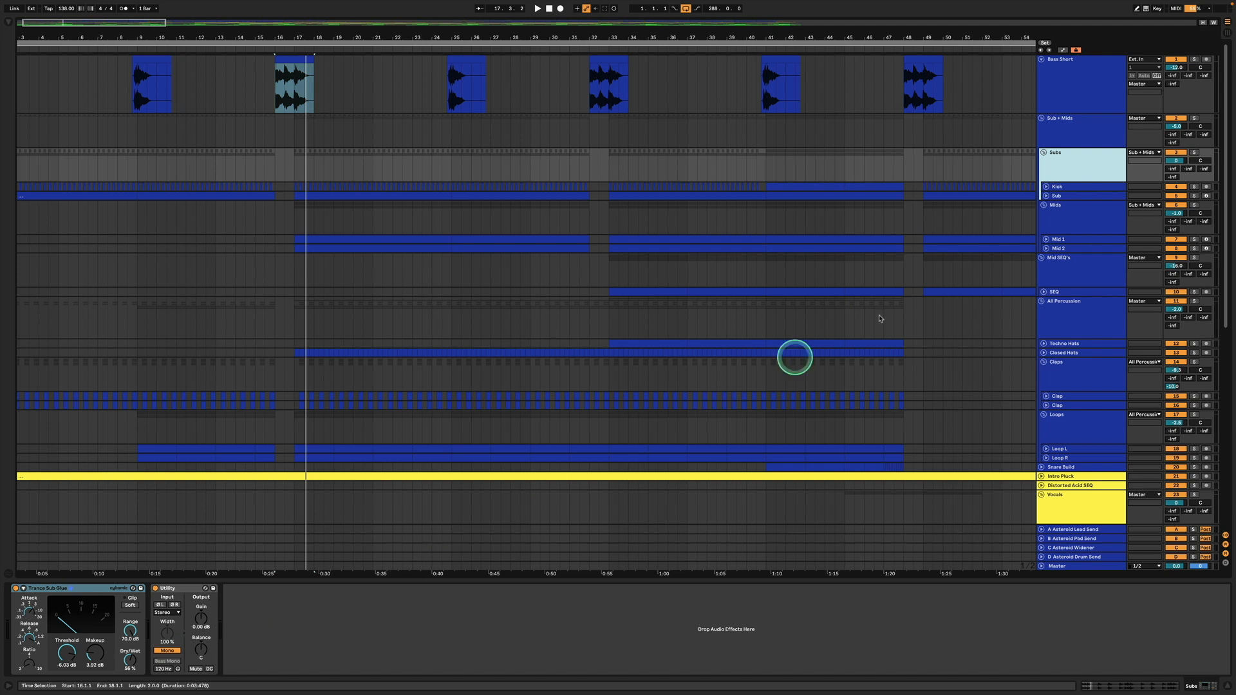
Step: Solo the Subs group and play it from bar 17, skipping ahead to around bars 32 and 48 before stopping
left_click(1193, 152)
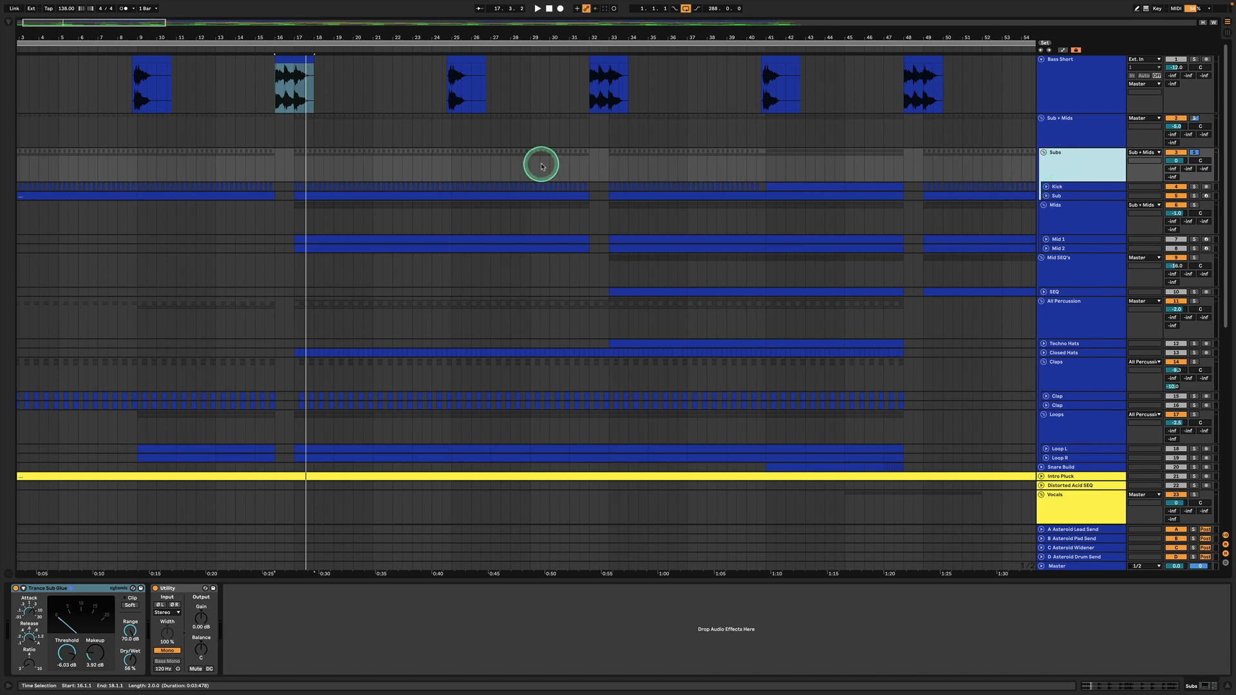
left_click(296, 159)
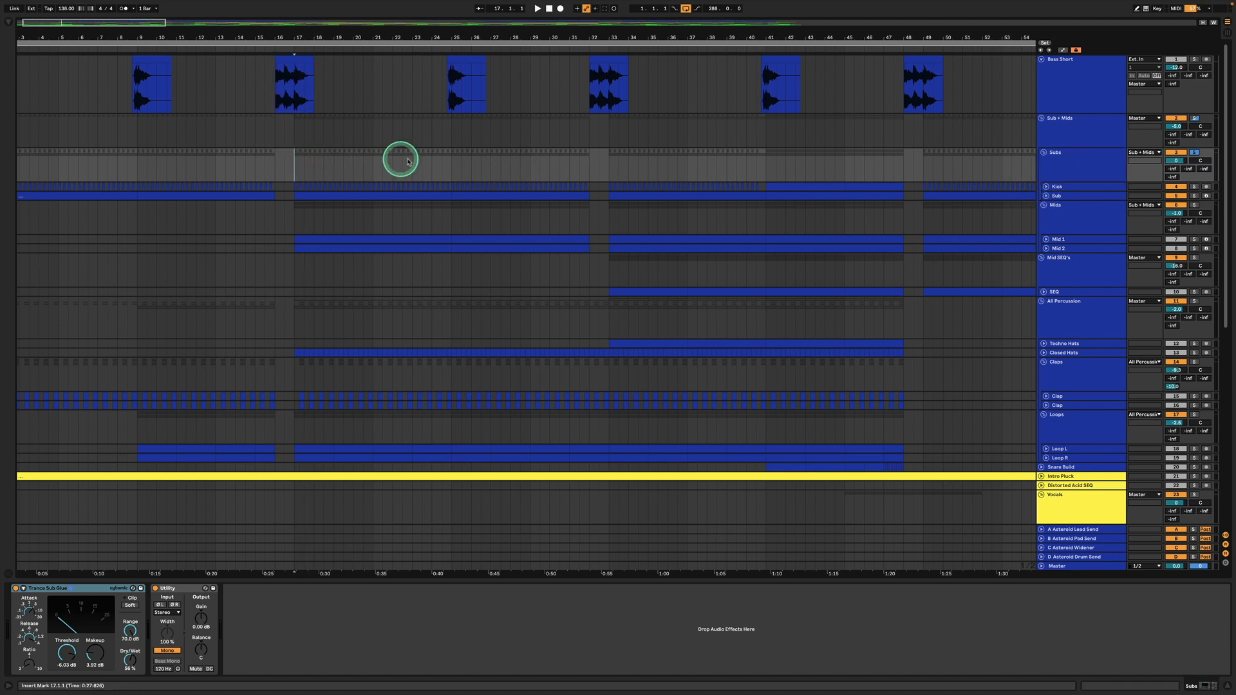
key("space")
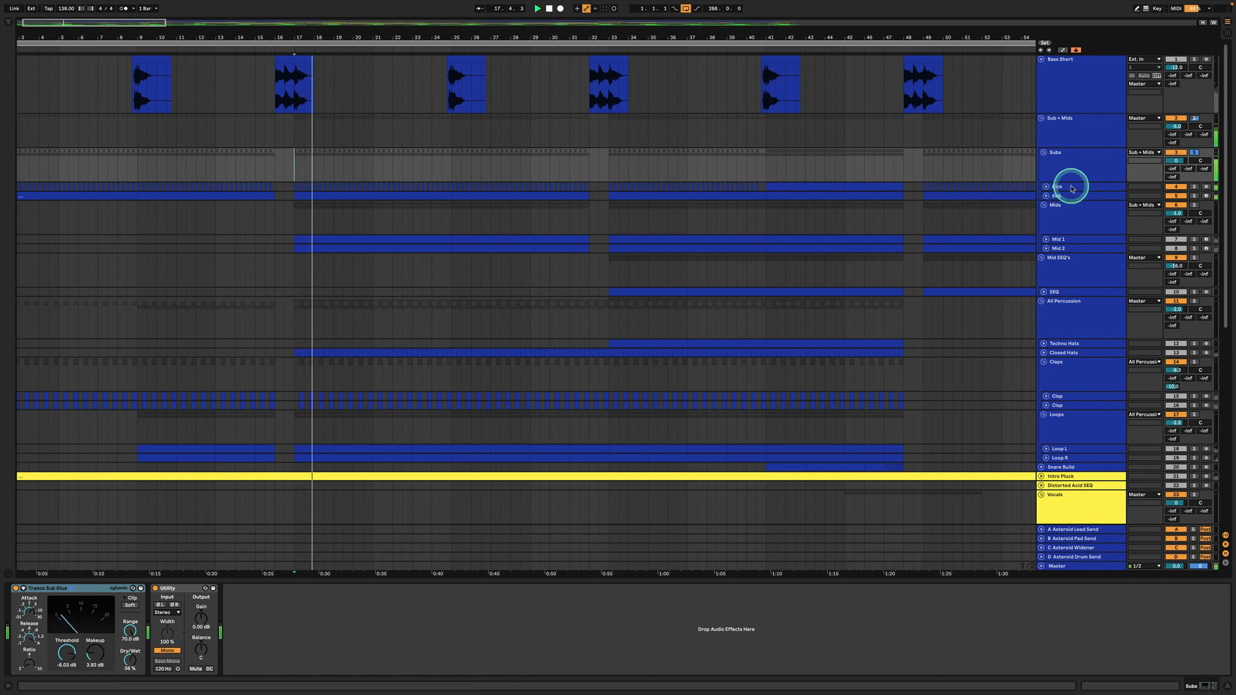
left_click(587, 48)
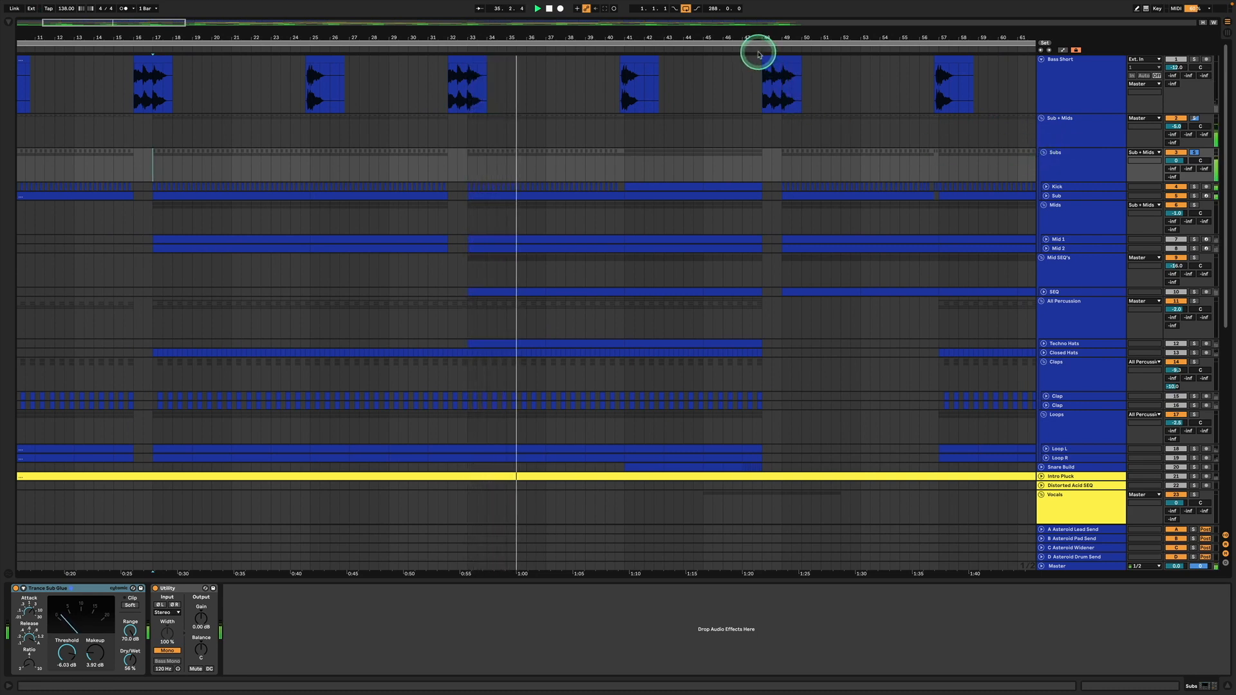
left_click(762, 52)
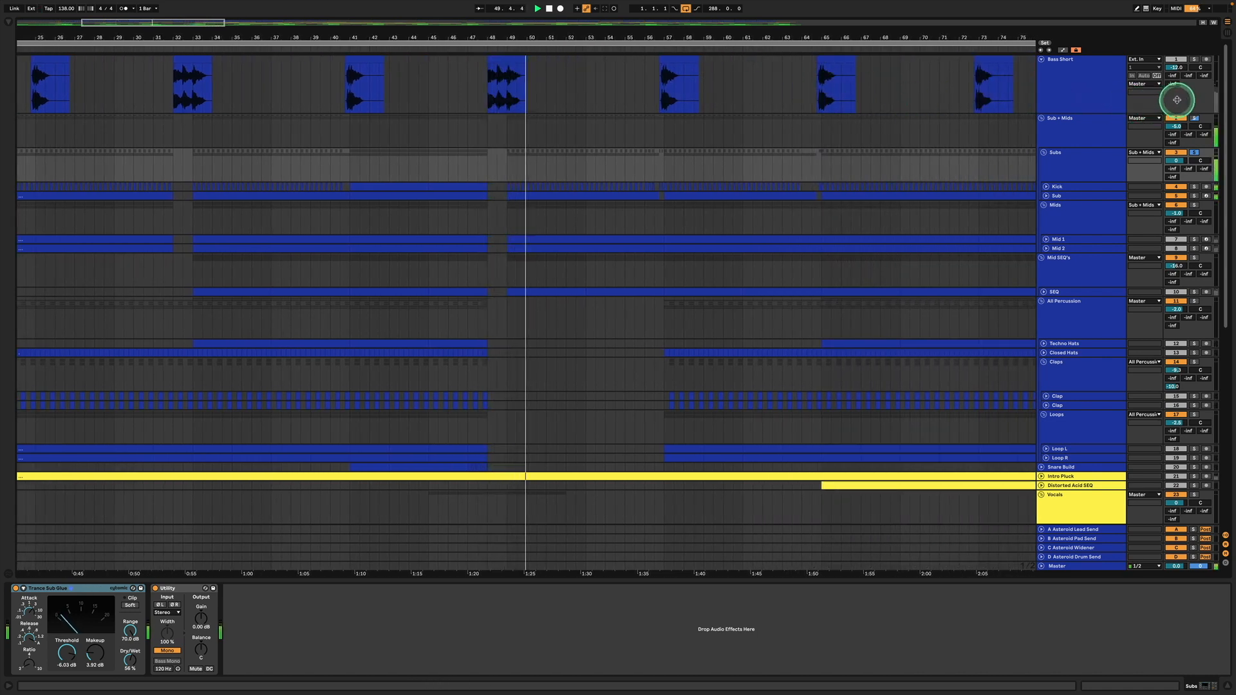
left_click(1083, 146)
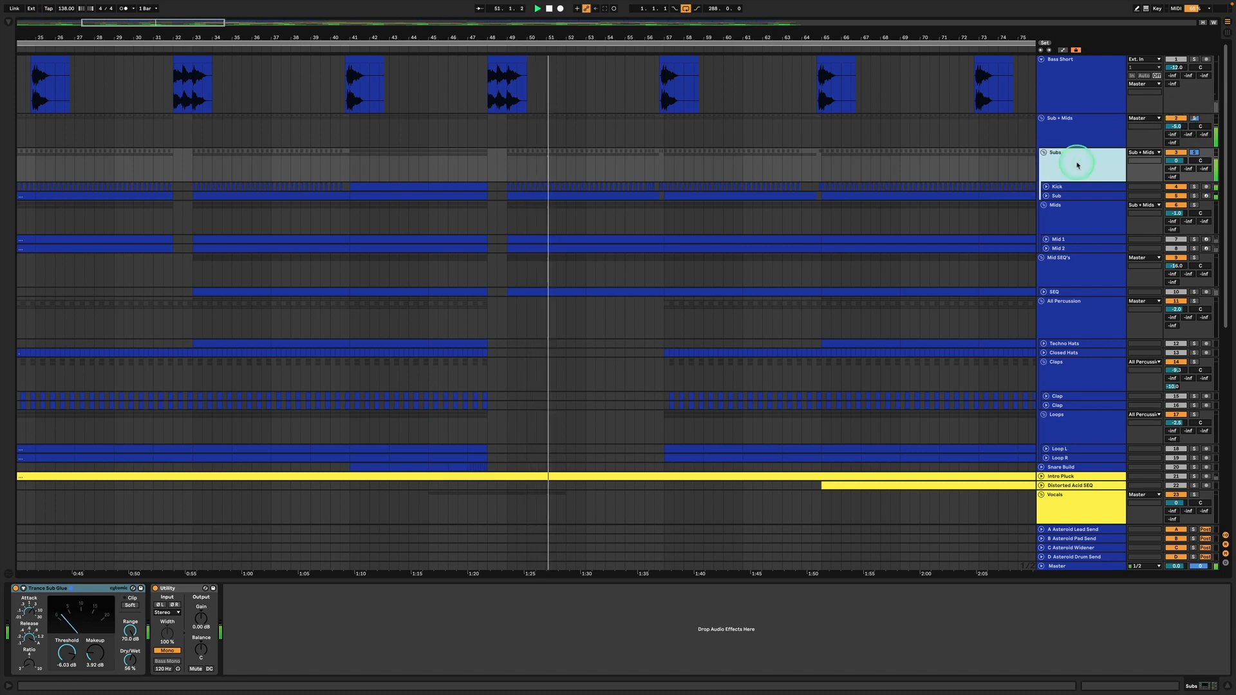
left_click(1082, 182)
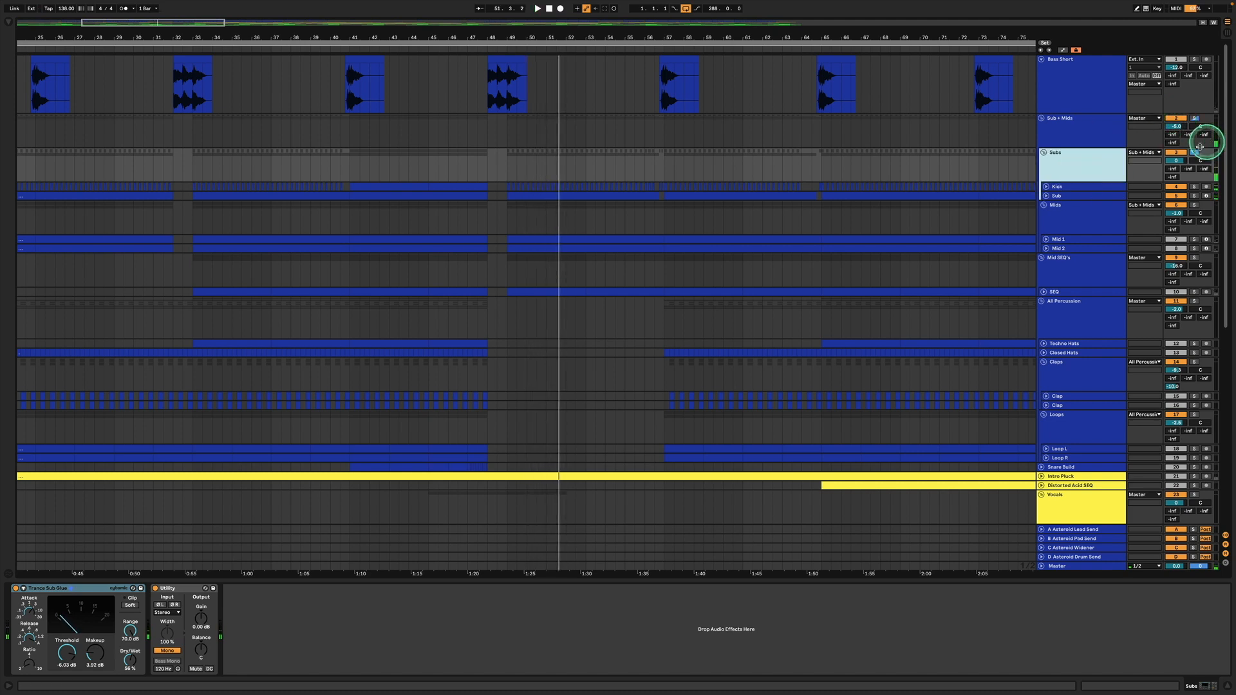
Step: Move the solo from the Subs group to the Kick track and unfold the Kick track
left_click(1082, 187)
left_click(1194, 186)
left_click(1045, 187)
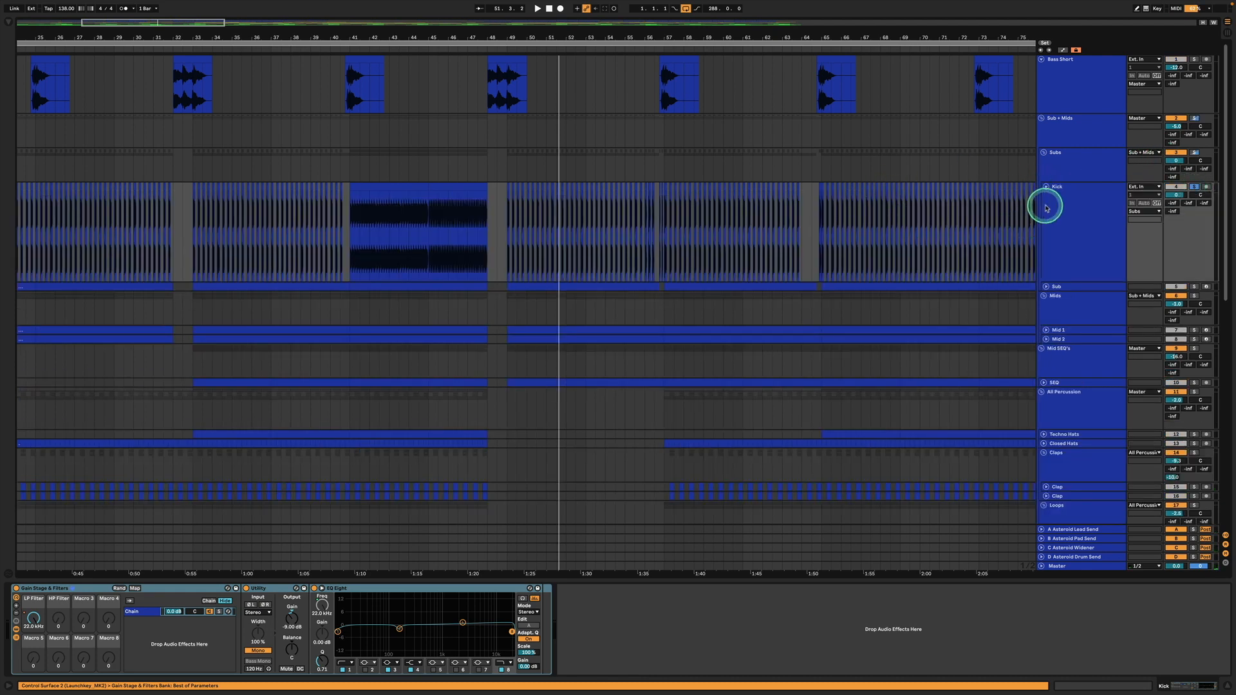
left_click(1049, 207)
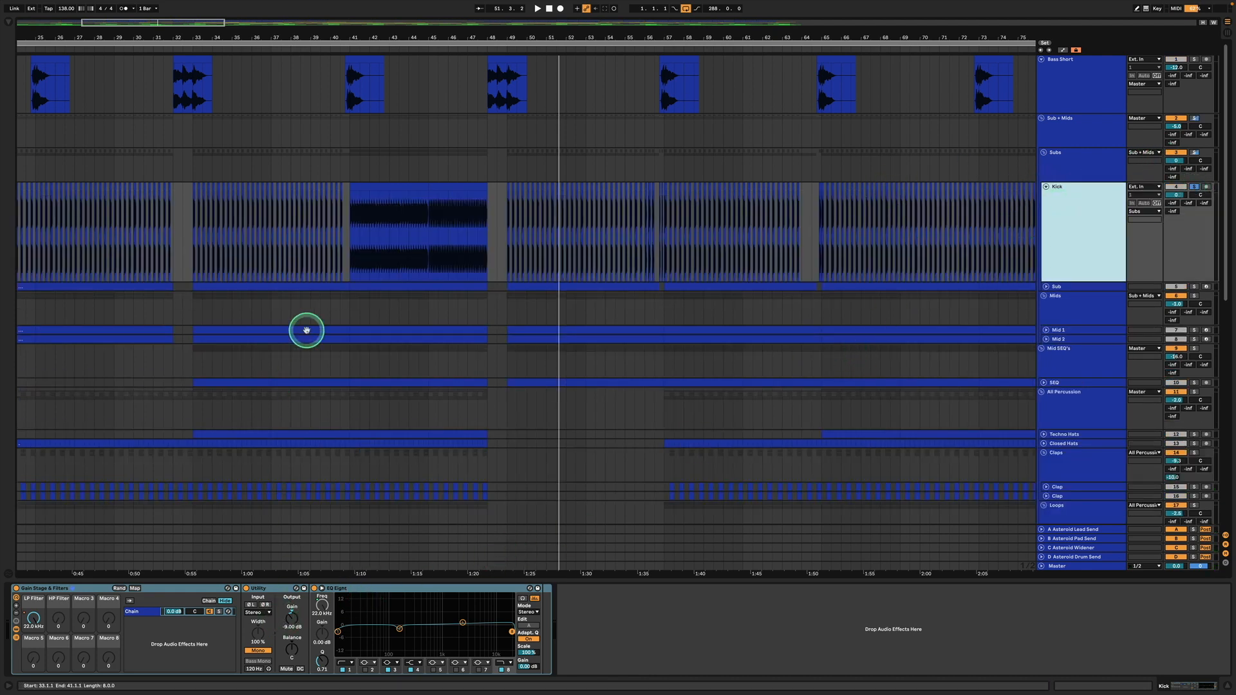
Step: Zoom in on the kick clip at bar 49, inspect the two middle EQ Eight bands and select that clip
left_click_drag(505, 33, 505, 34)
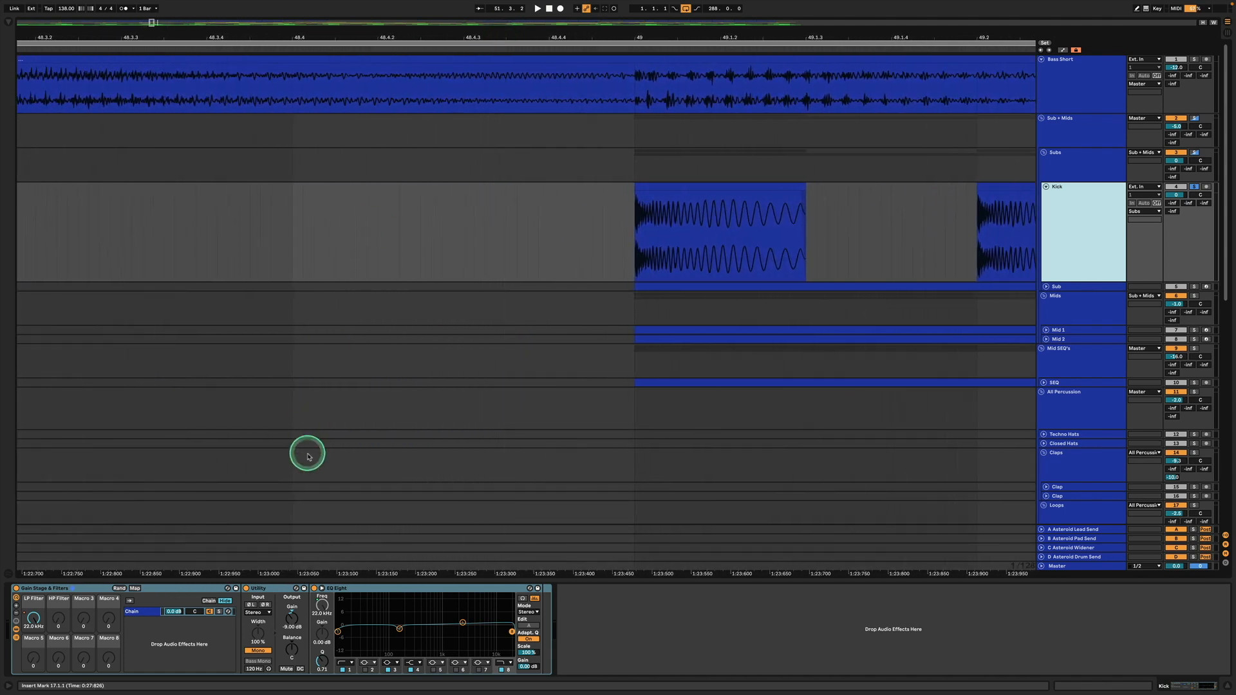
left_click(401, 630)
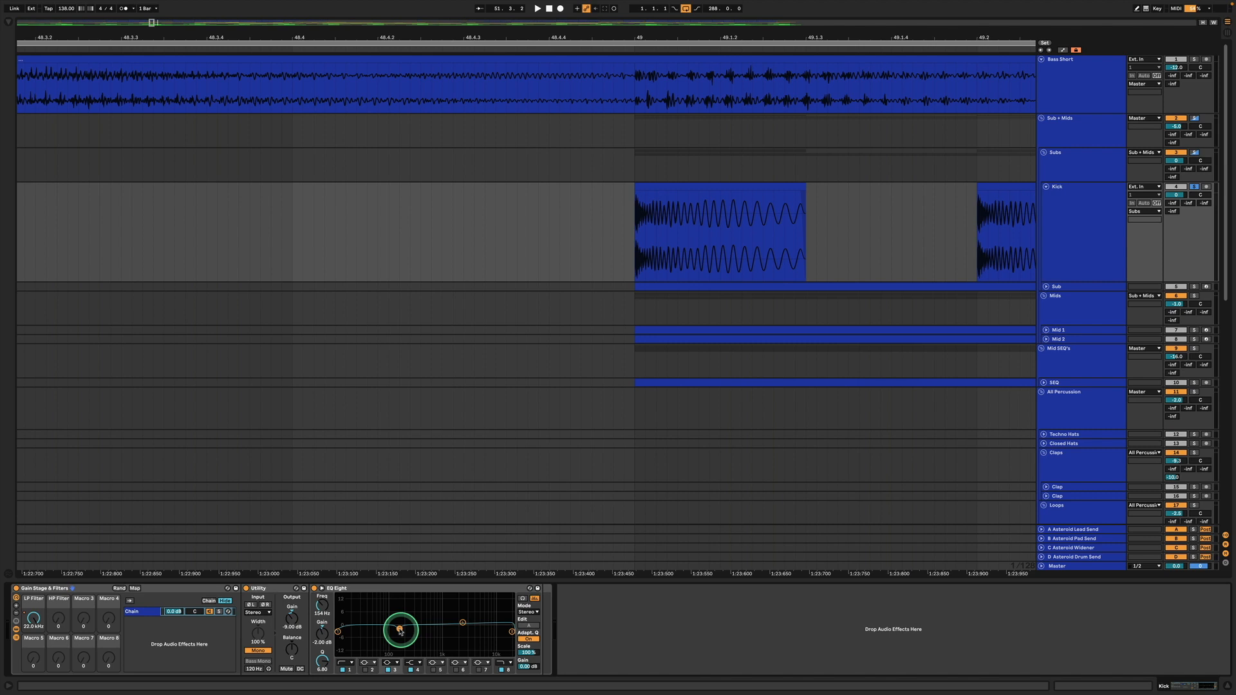
left_click(463, 623)
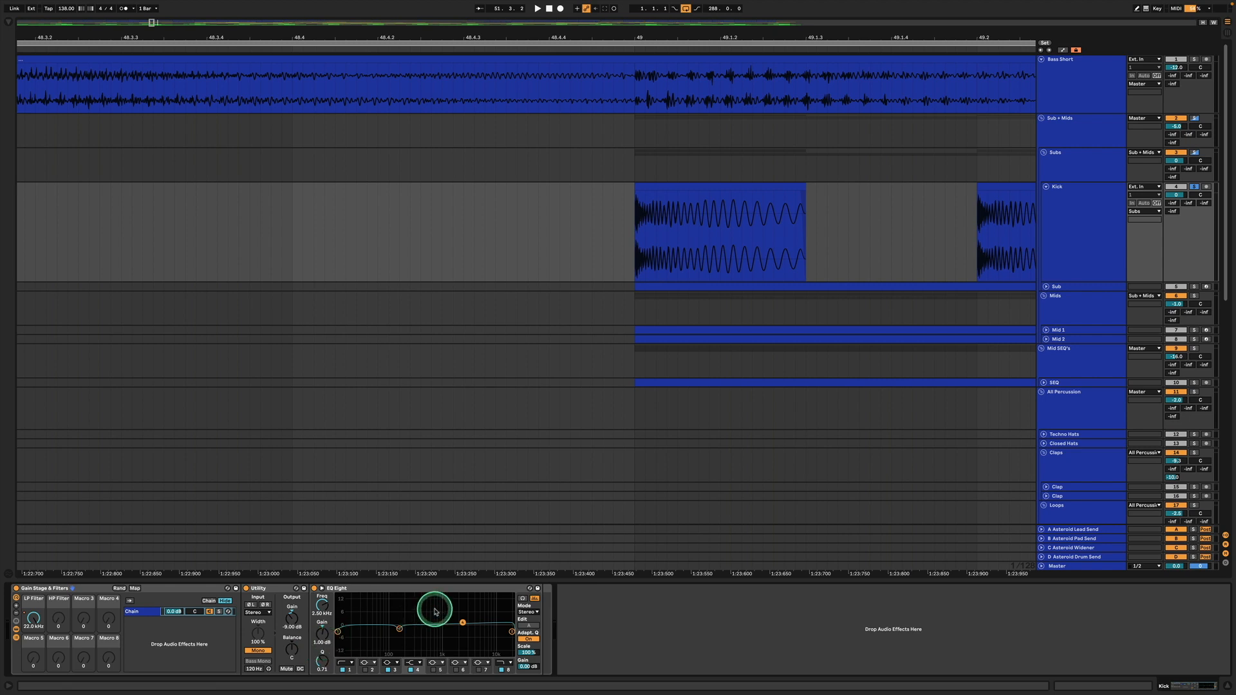
left_click(769, 187)
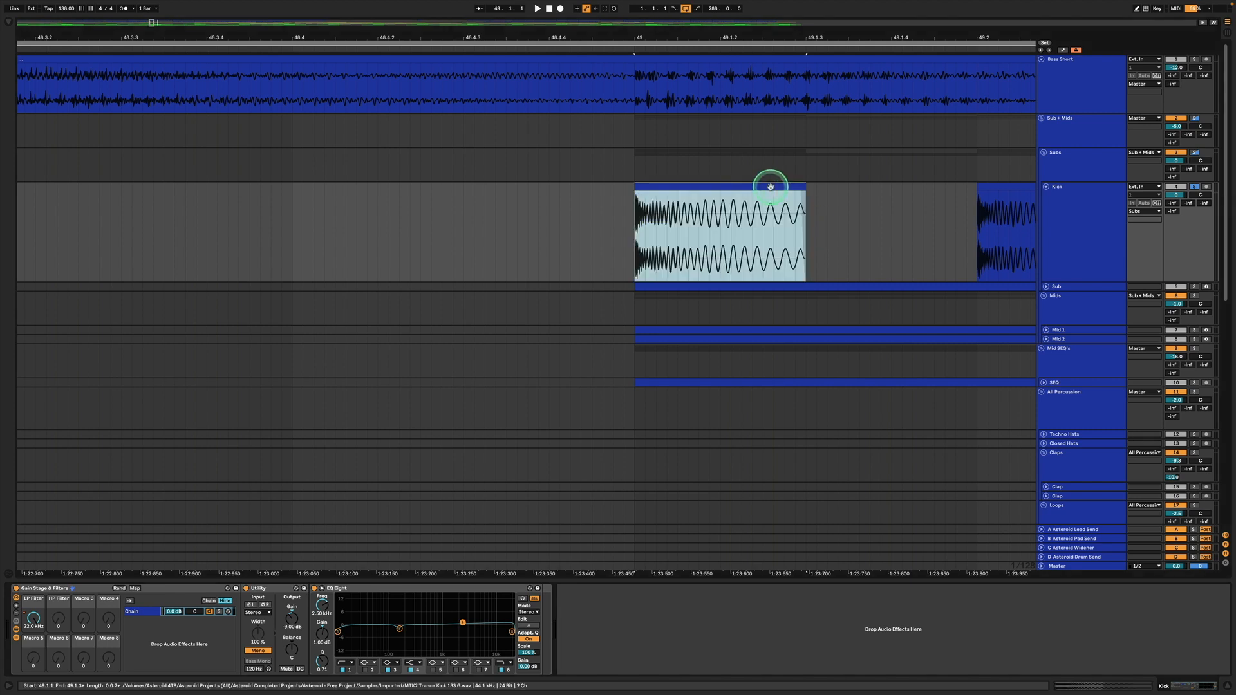
Step: Examine the waveform of the kick clip at bar 49 in the clip view and return to the Kick track's devices
scroll(770, 185, "left", 5)
double_click(632, 186)
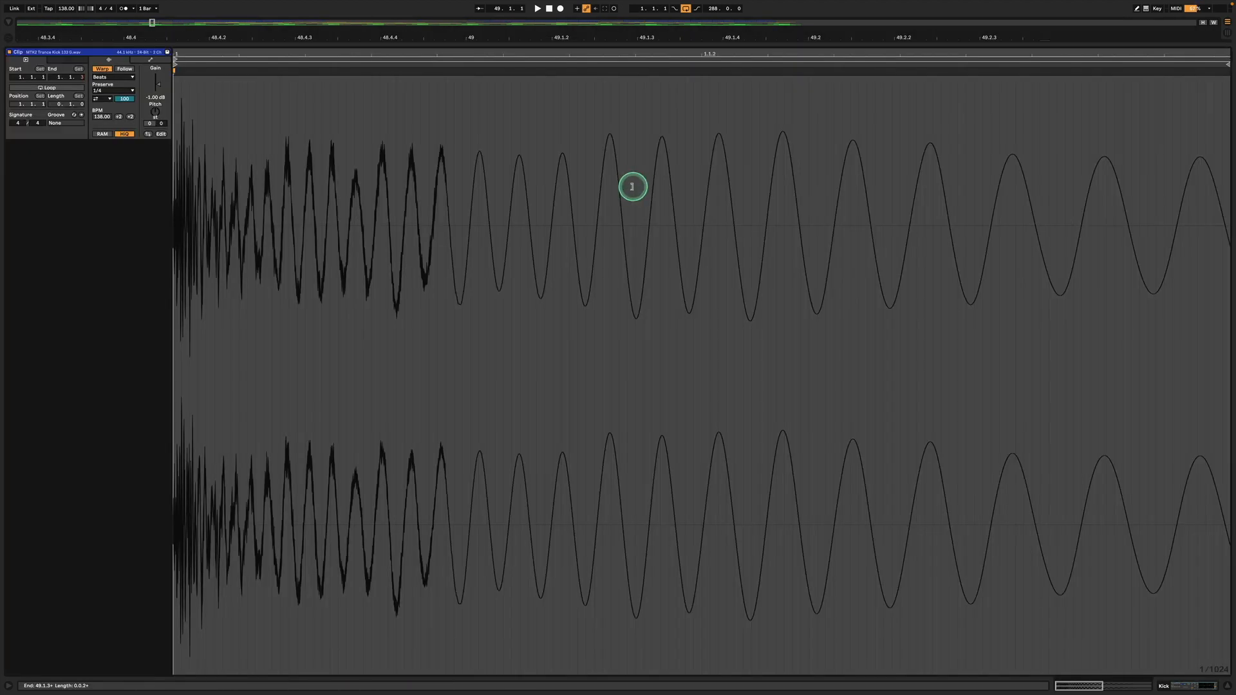
left_click(1170, 687)
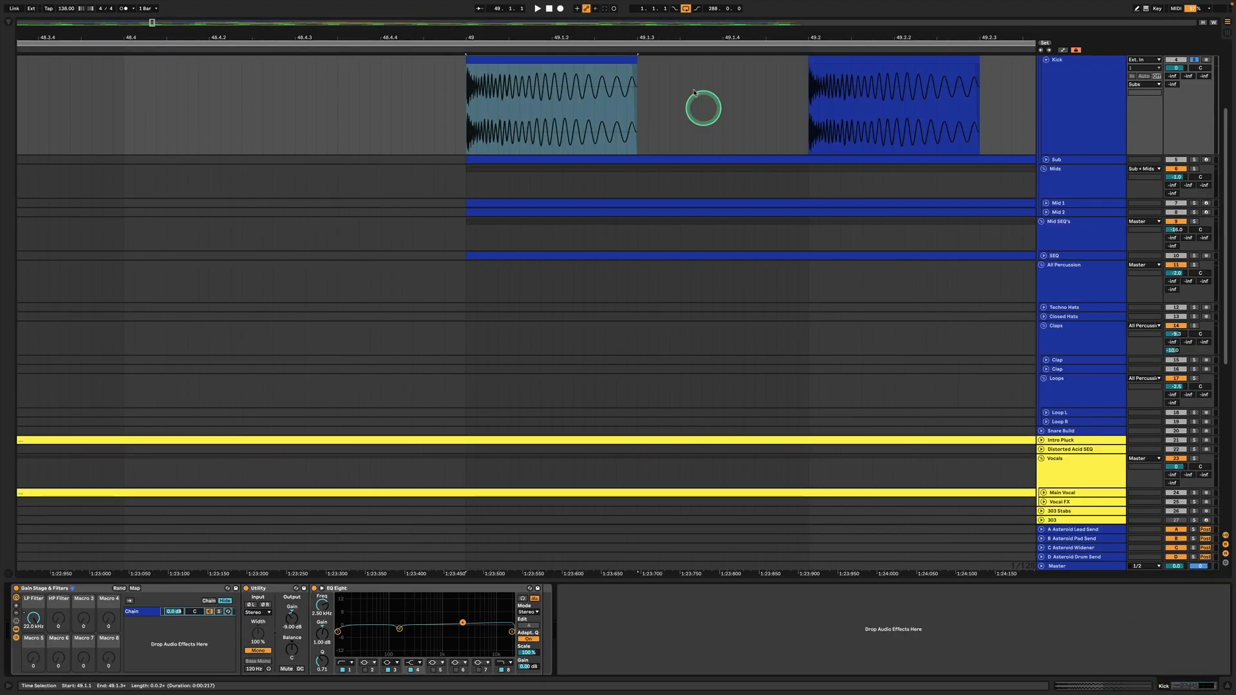
Step: Try extending the end of the bar 49 kick clip to the start of the next kick and undo it
left_click_drag(633, 60, 804, 62)
key("ctrl+z")
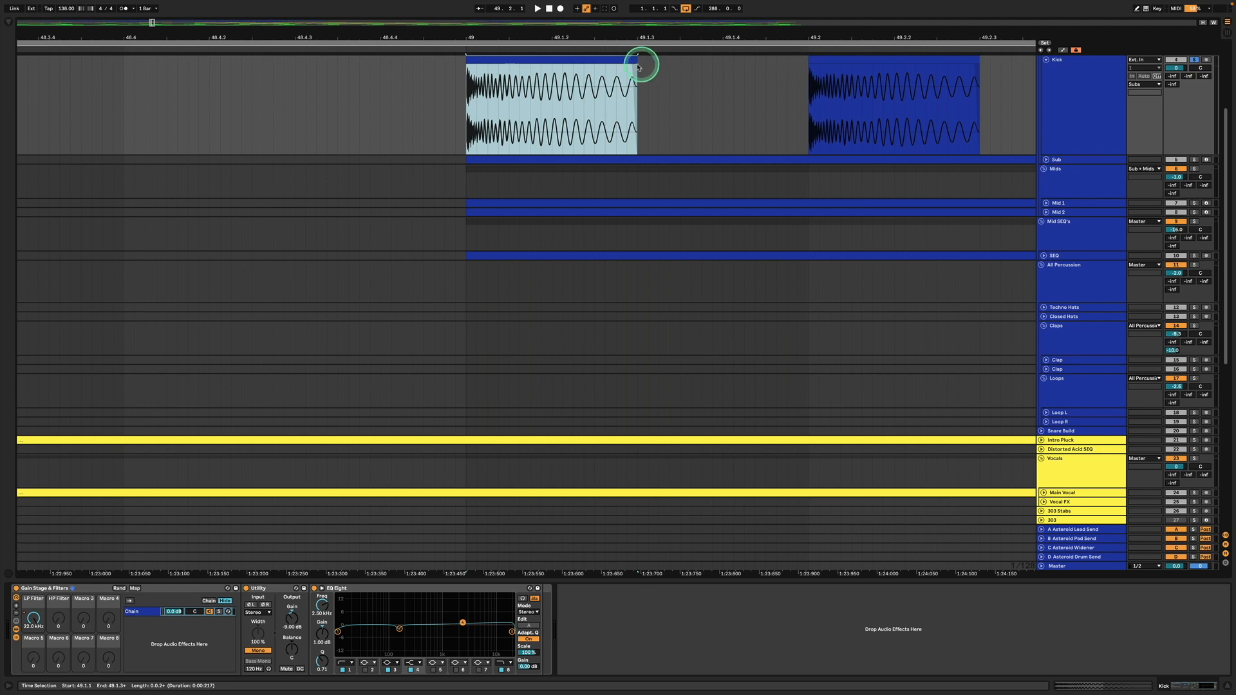
Step: Unfold the Sub track and turn off the solo on the Kick track
left_click(1037, 161)
left_click(1045, 161)
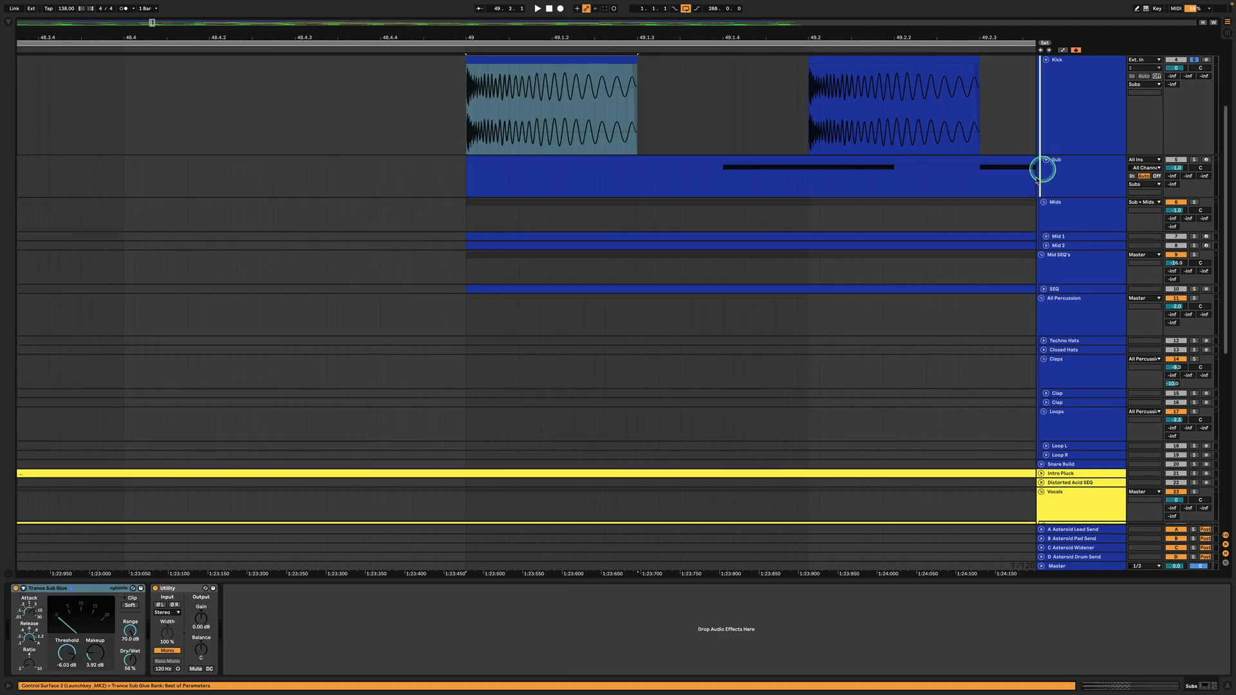
mouse_move(780, 35)
left_mouse_down()
mouse_move(755, 34)
mouse_move(778, 34)
left_mouse_up()
scroll(1034, 174, "up", 4)
left_click(1117, 200)
left_click(1193, 188)
left_click(1100, 194)
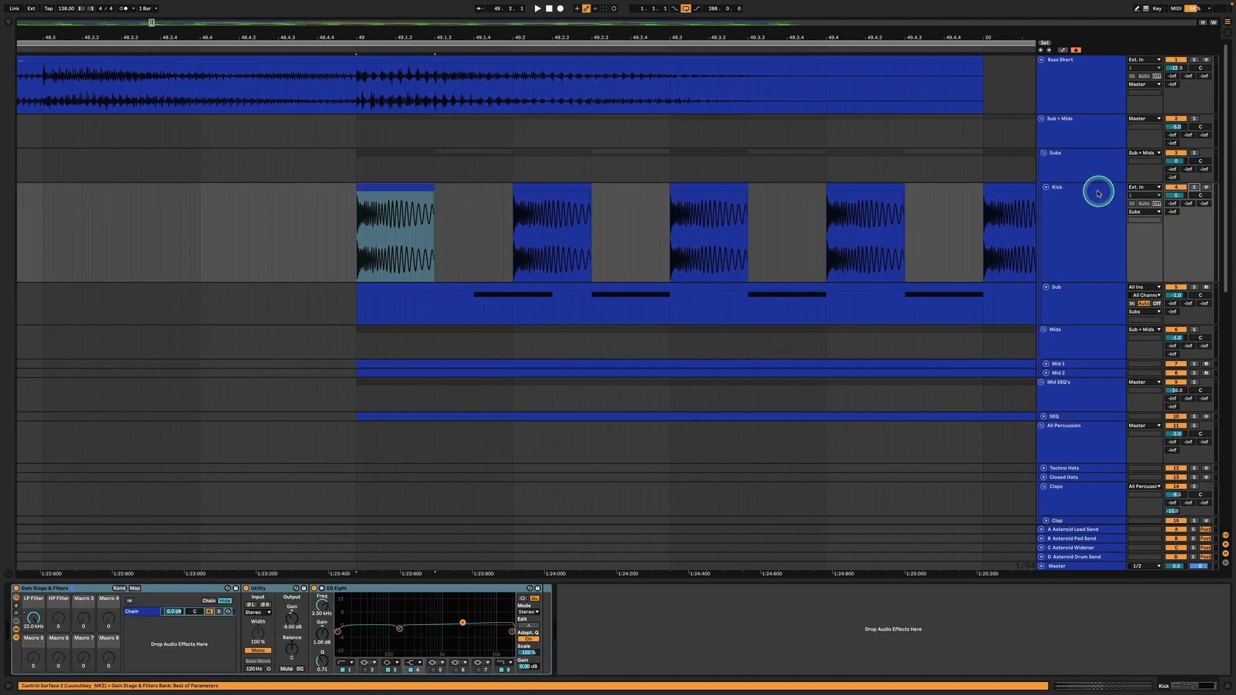
Step: Fold the Kick track, and solo the Sub track and play it from bar 49
left_click(1046, 188)
left_click(1064, 198)
left_click(1193, 196)
left_click(1098, 209)
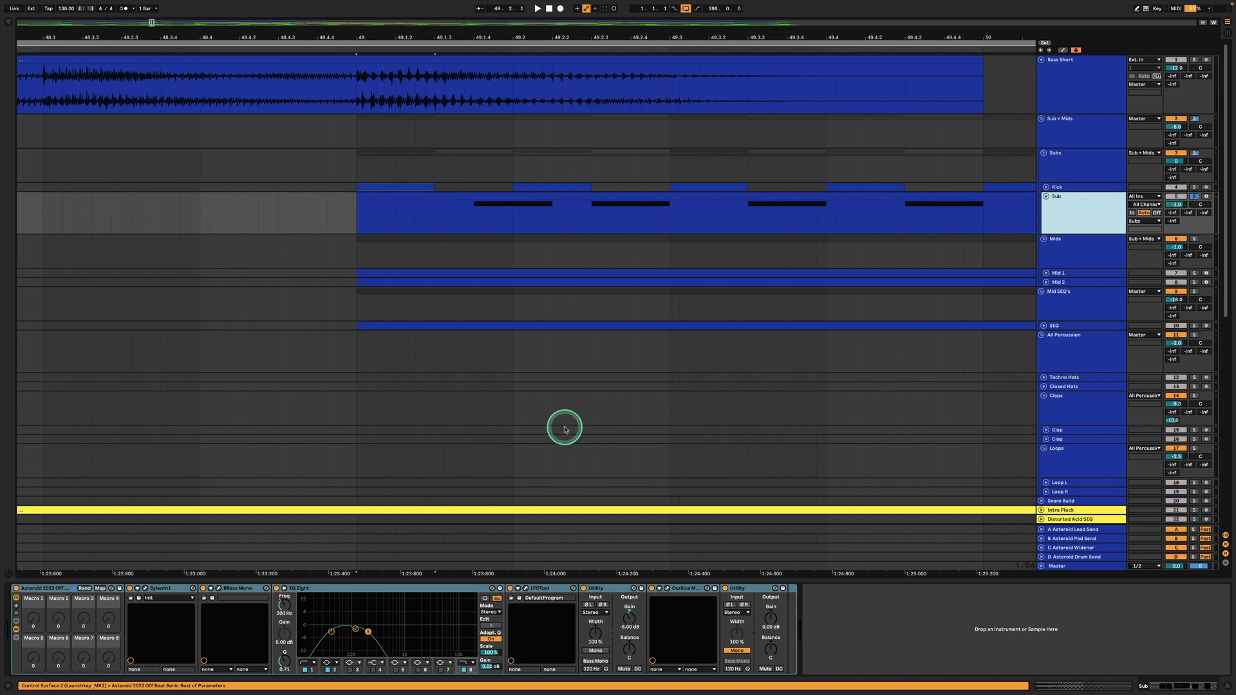
key("space")
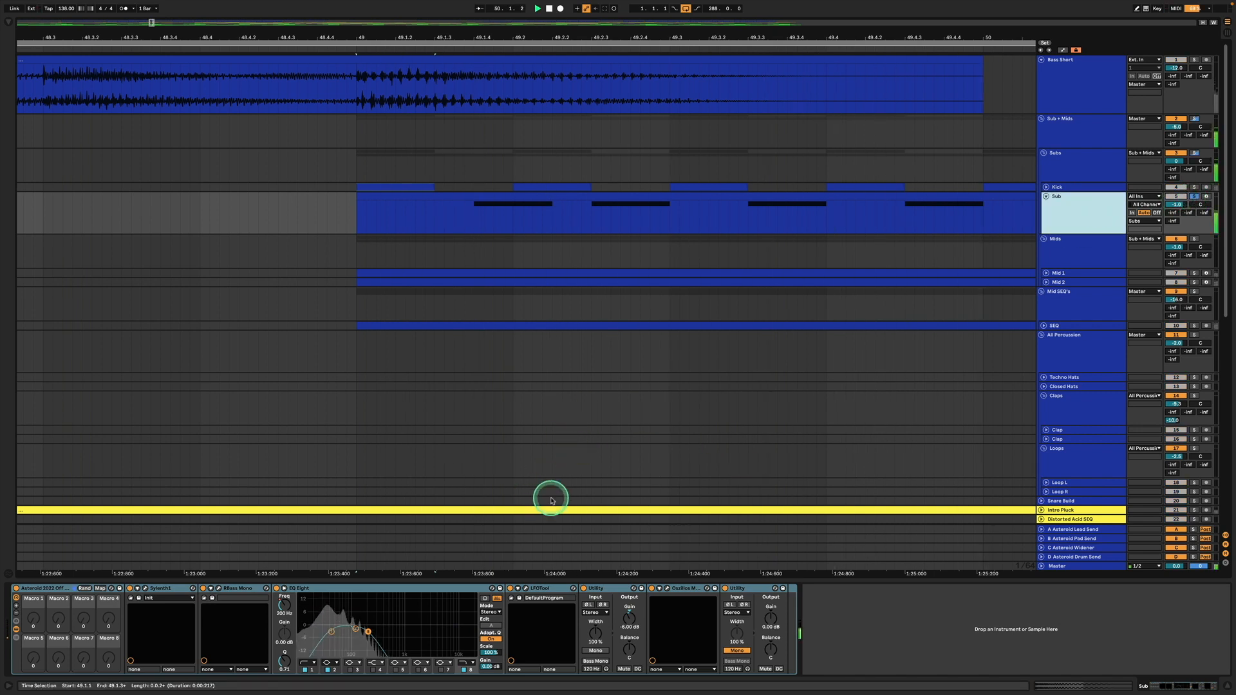
Step: Open the RBass Mono plug-in in the Sub track's chain to check its intensity and frequency settings, and close it
left_click(217, 590)
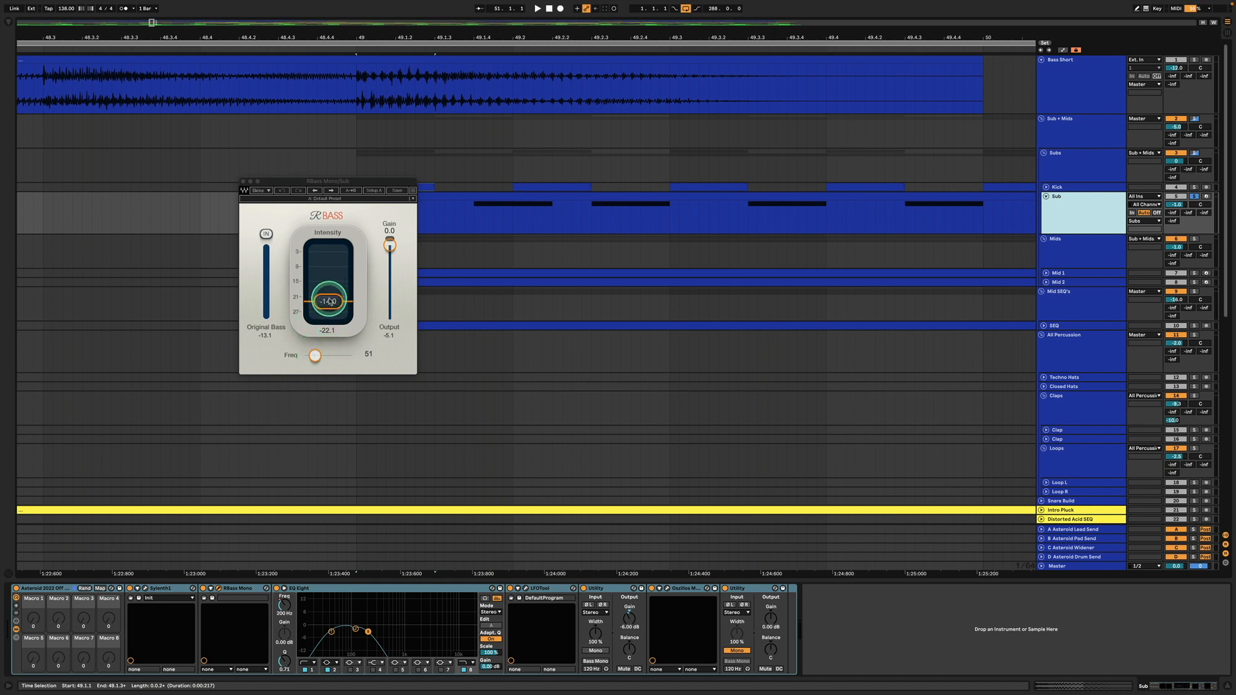
left_click(242, 182)
left_click(245, 588)
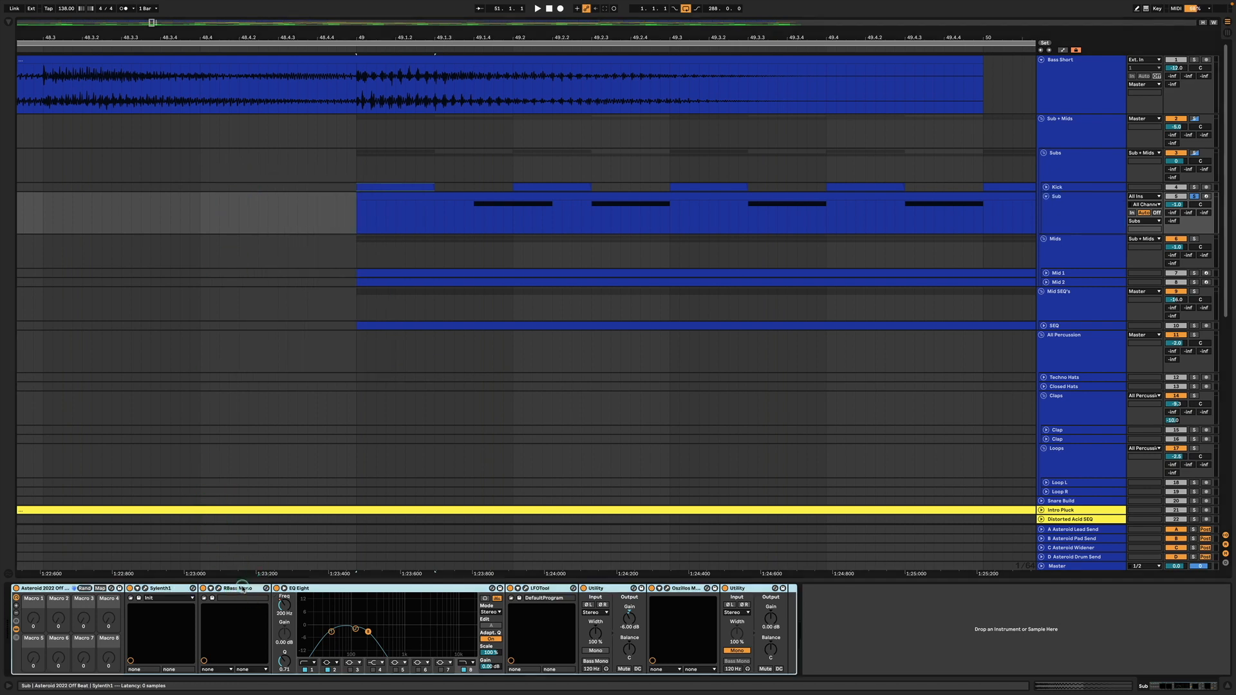
Step: Inspect the low-cut and middle bands of the Sub track's EQ Eight, which follows RBass Mono in the chain
left_click(323, 590)
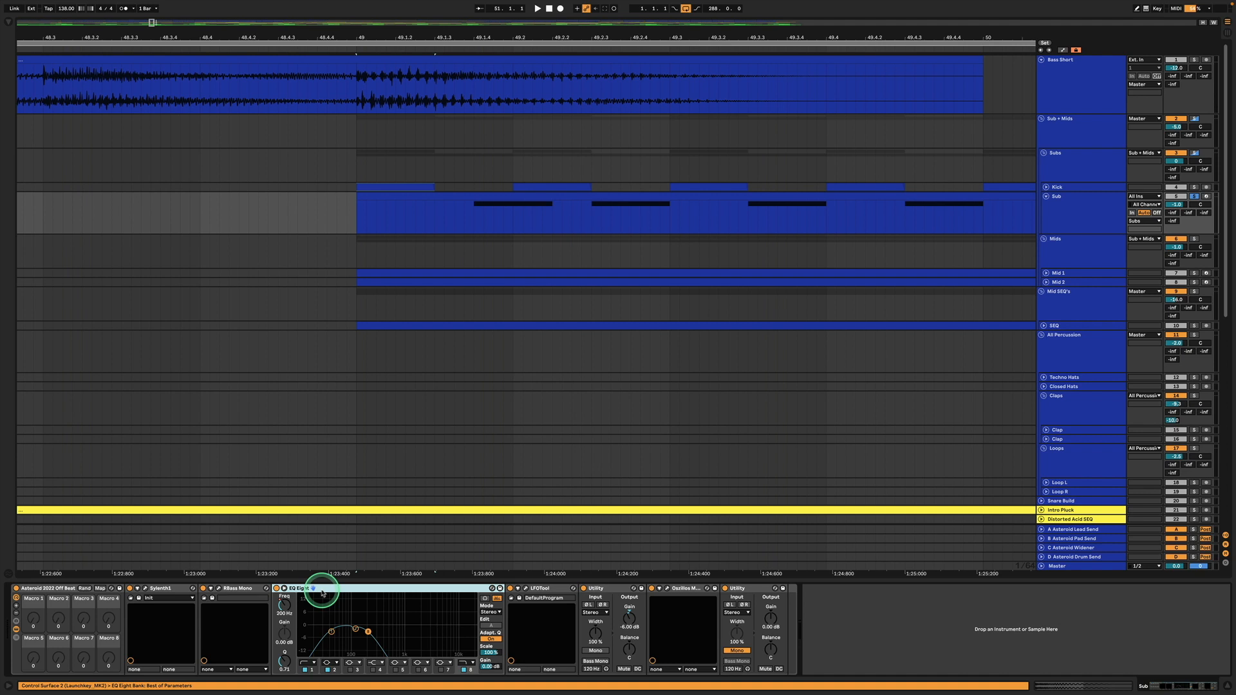
left_click(230, 588)
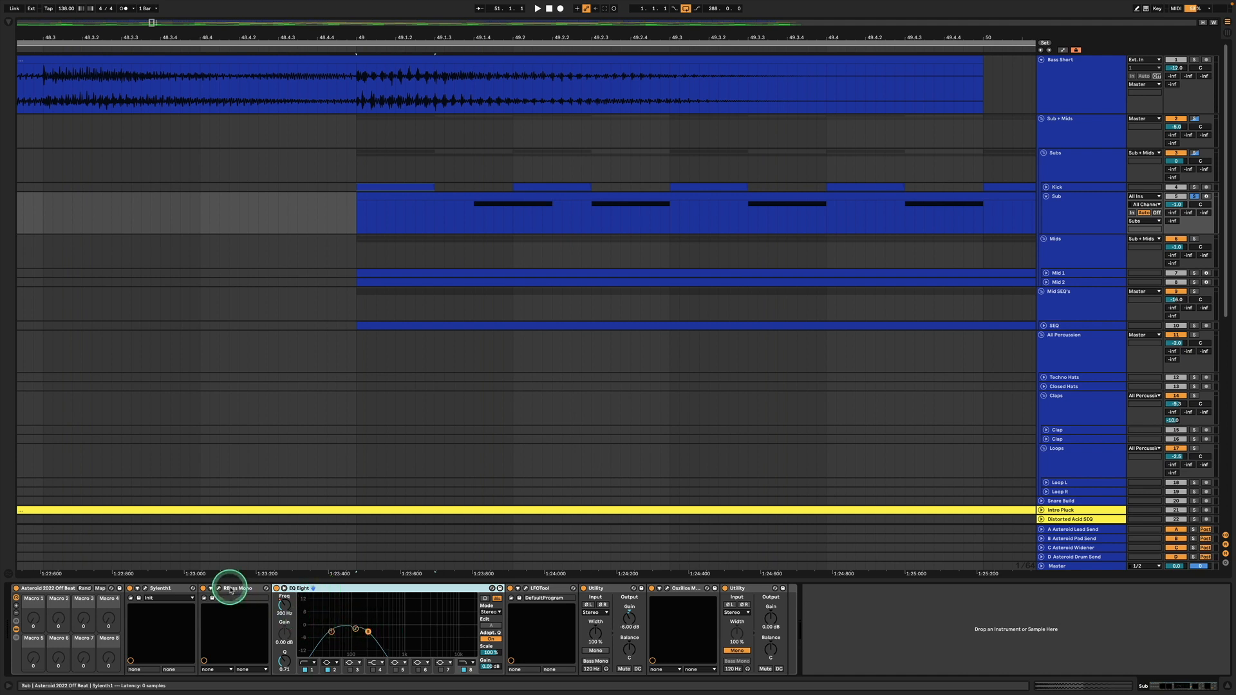
left_click(334, 633)
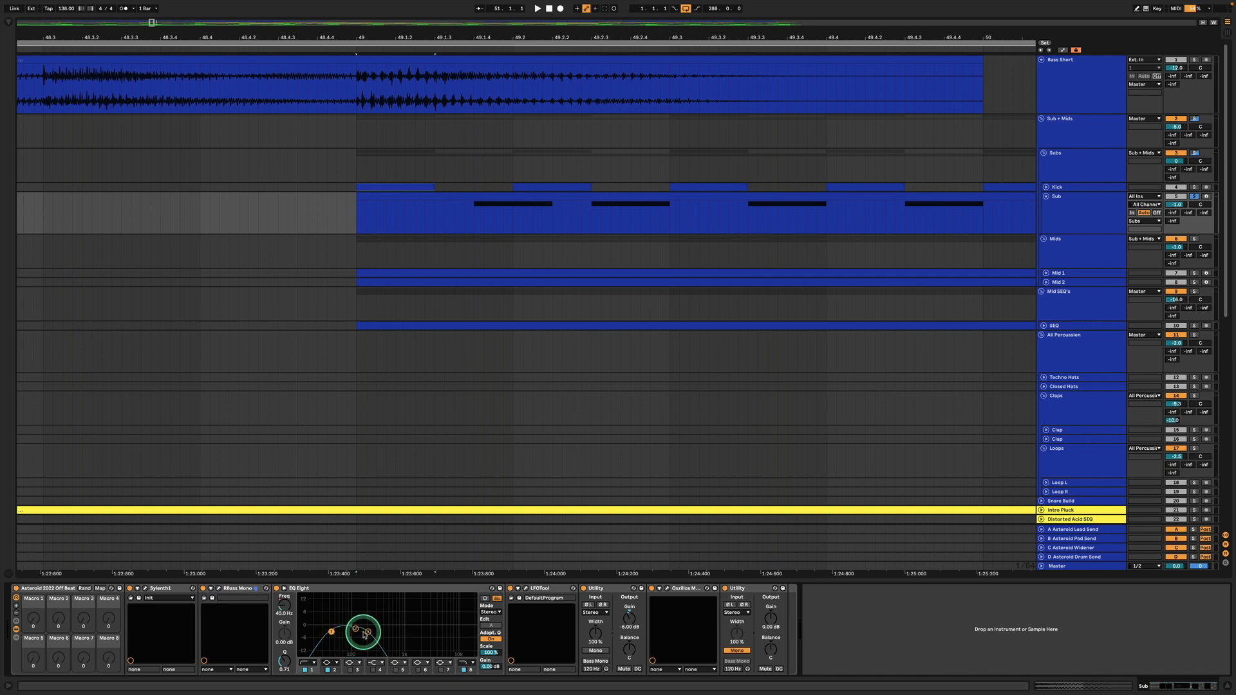
left_click(355, 630)
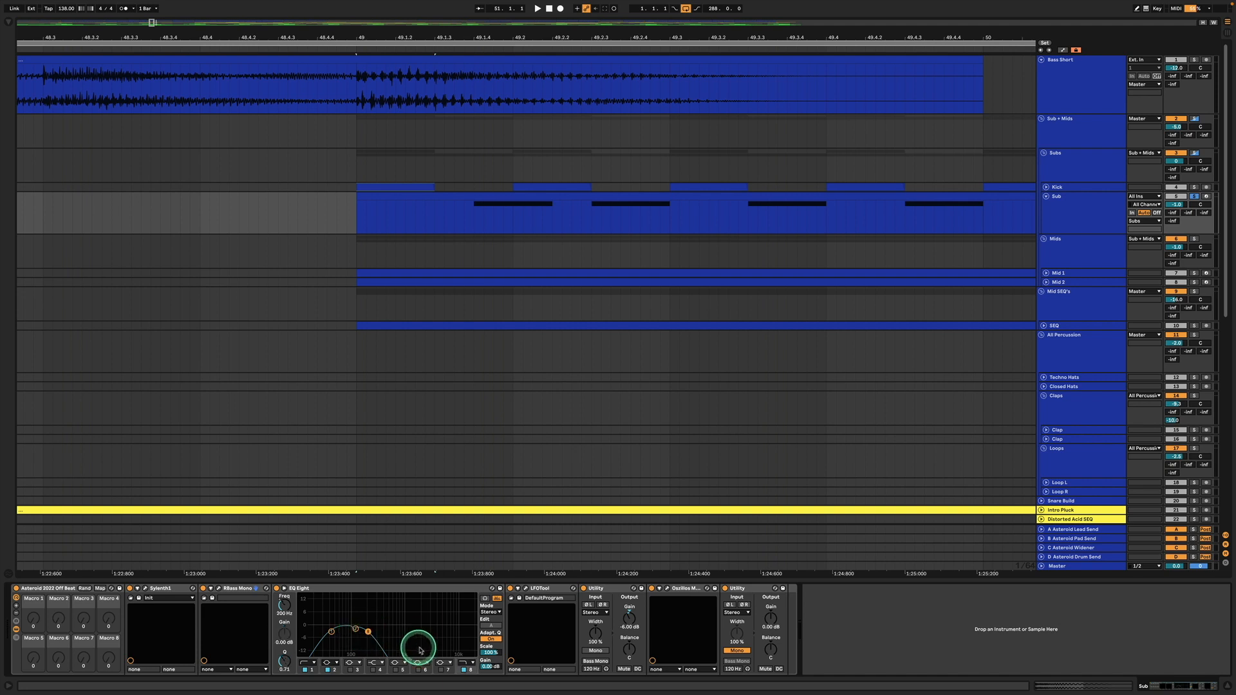
Step: Examine the LFOTool volume shape on the Sub track, close the plug-in and select the Utility that follows it
left_click(525, 588)
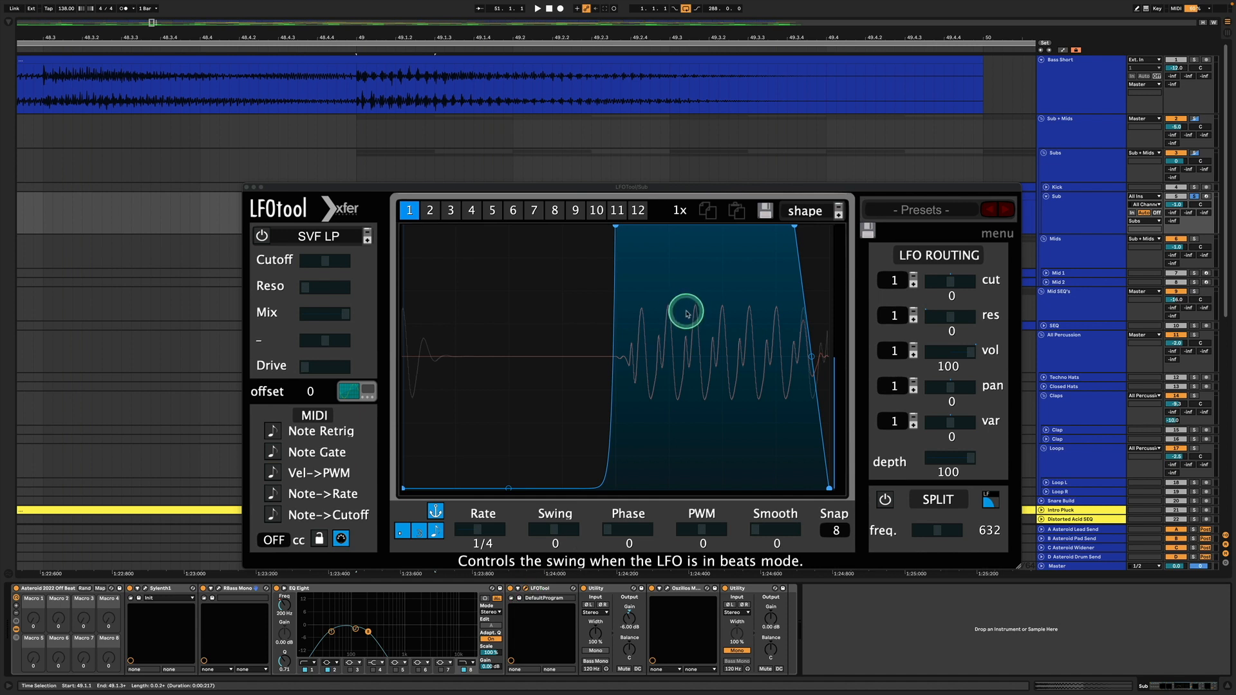
left_click_drag(479, 433, 401, 308)
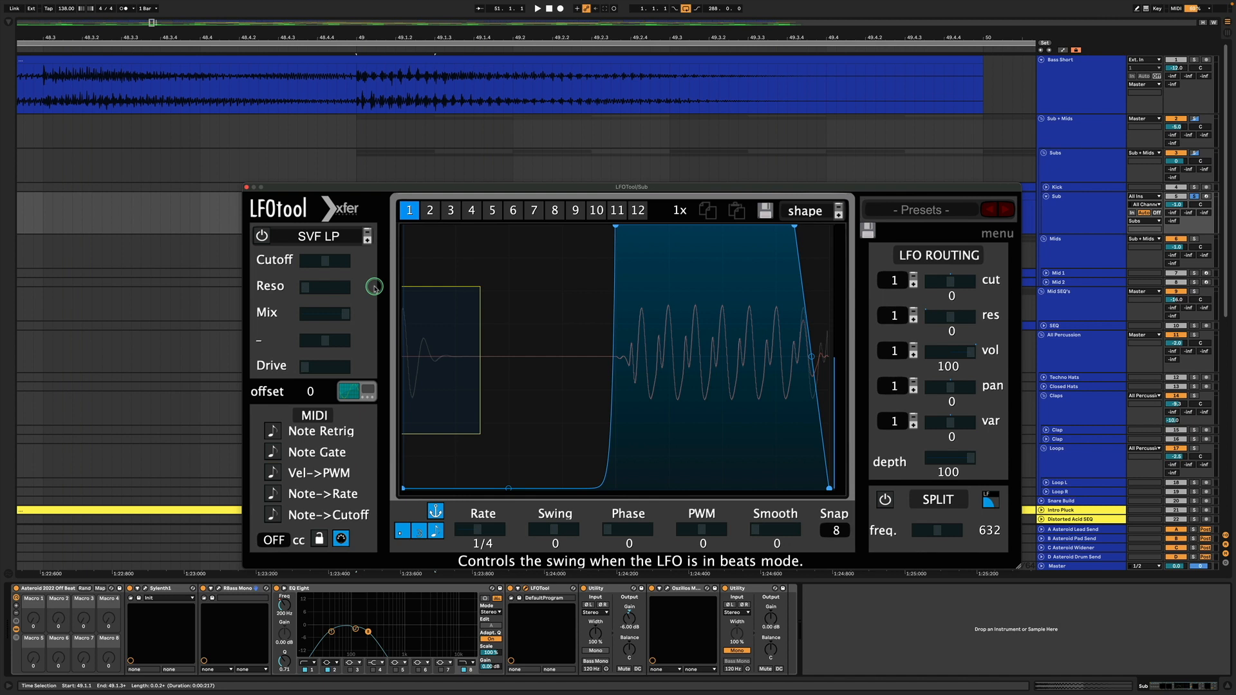
left_click_drag(375, 287, 375, 287)
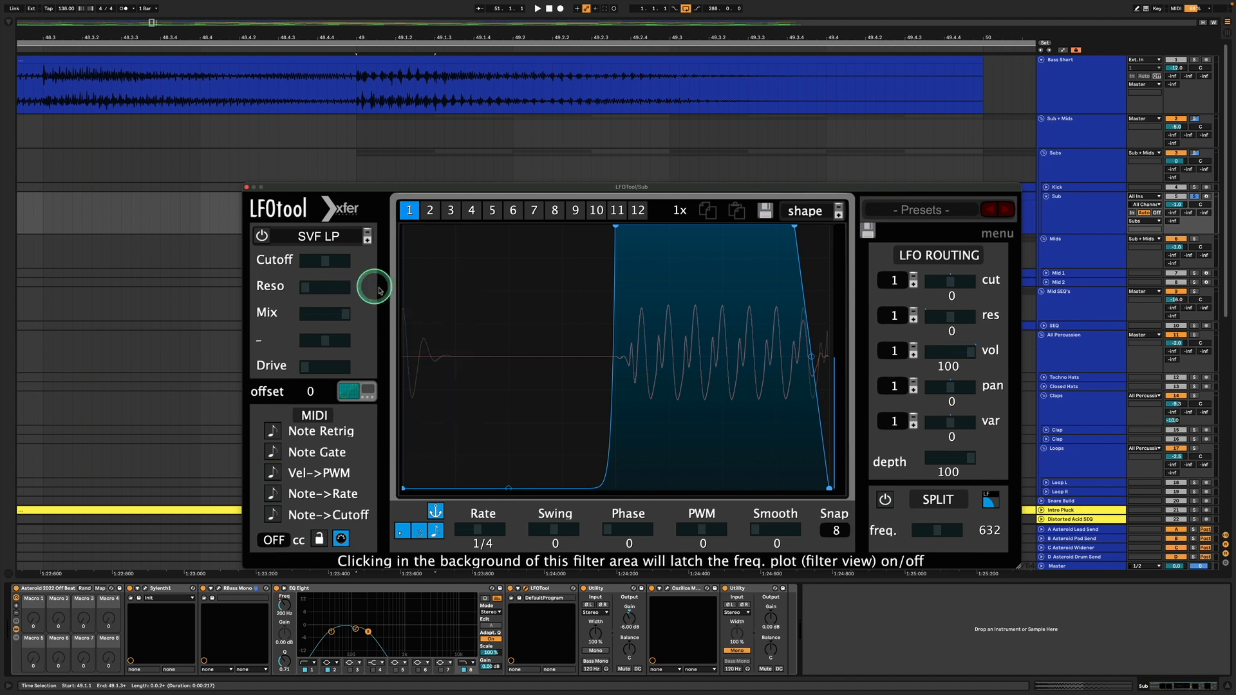
left_click(245, 188)
left_click(617, 588)
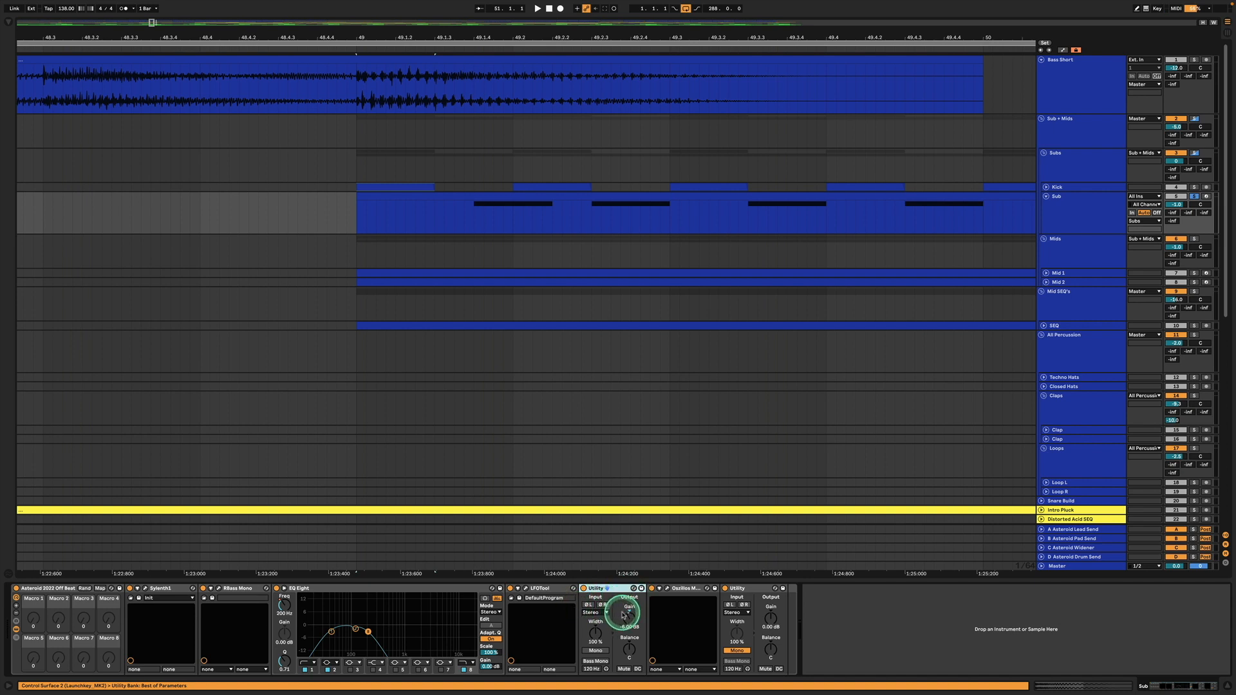
Step: Open the Oscillos Mega Scope on the Sub track, move its window clear of the clips and play from bar 49
left_click(682, 588)
left_click(668, 589)
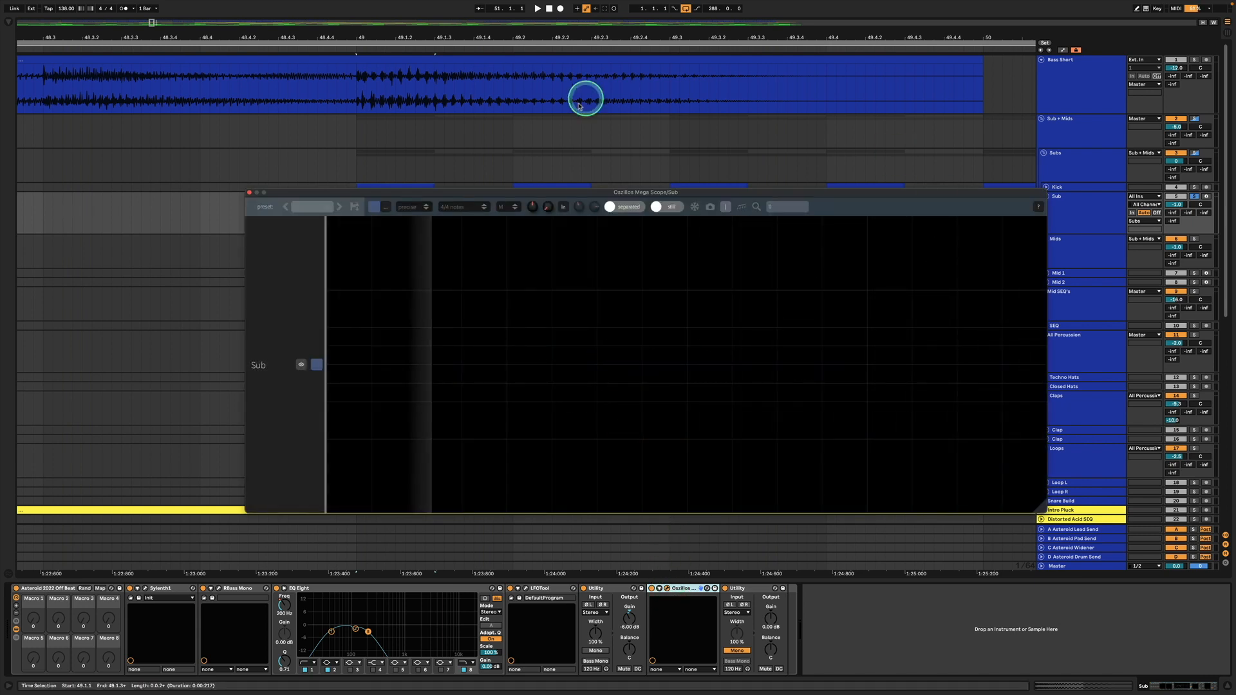
left_click_drag(573, 193, 458, 316)
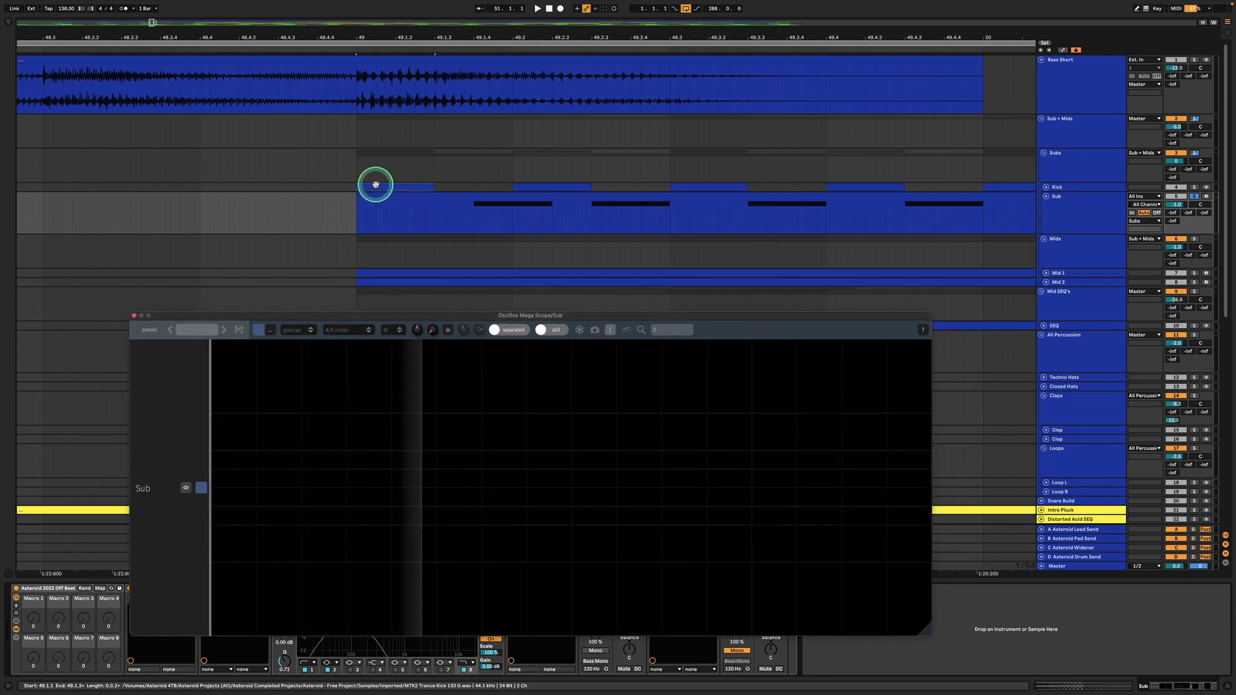
left_click(378, 187)
left_click(1050, 204)
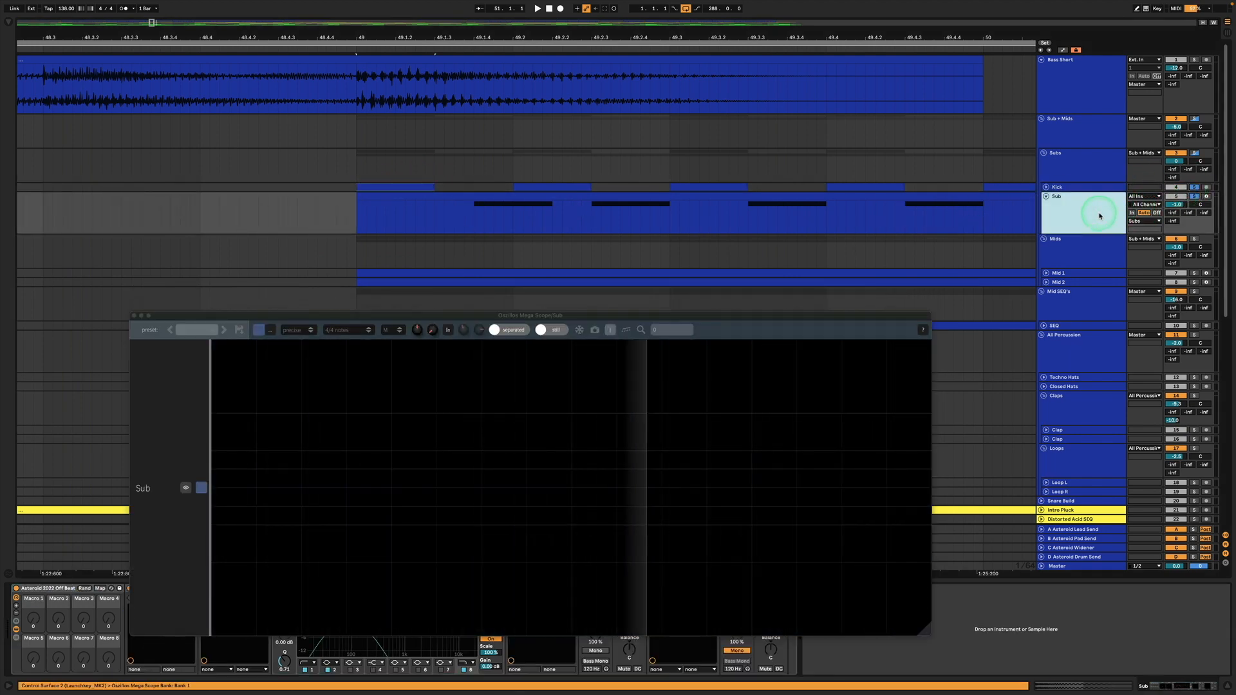
key("space")
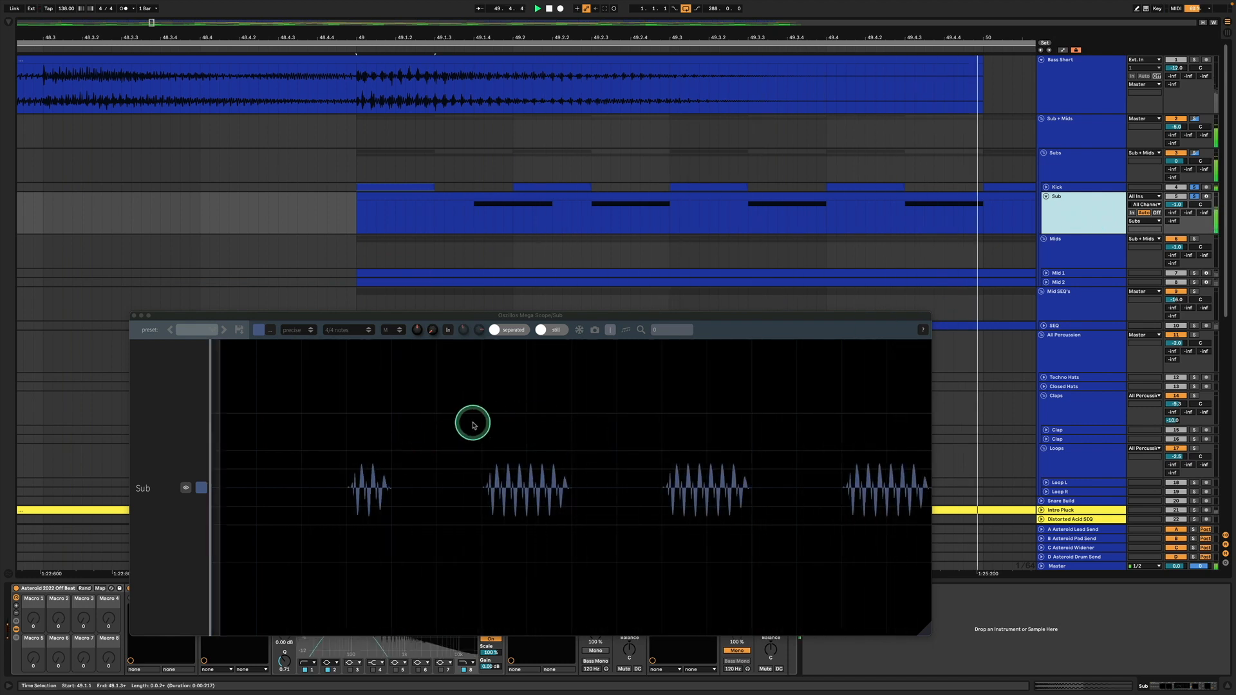
Step: Open the Sub track's MIDI clip at bar 49 and set the note editor's fixed grid to 1/4
double_click(740, 198)
left_click_drag(233, 314, 383, 56)
left_click_drag(233, 50, 449, 529)
right_click(450, 534)
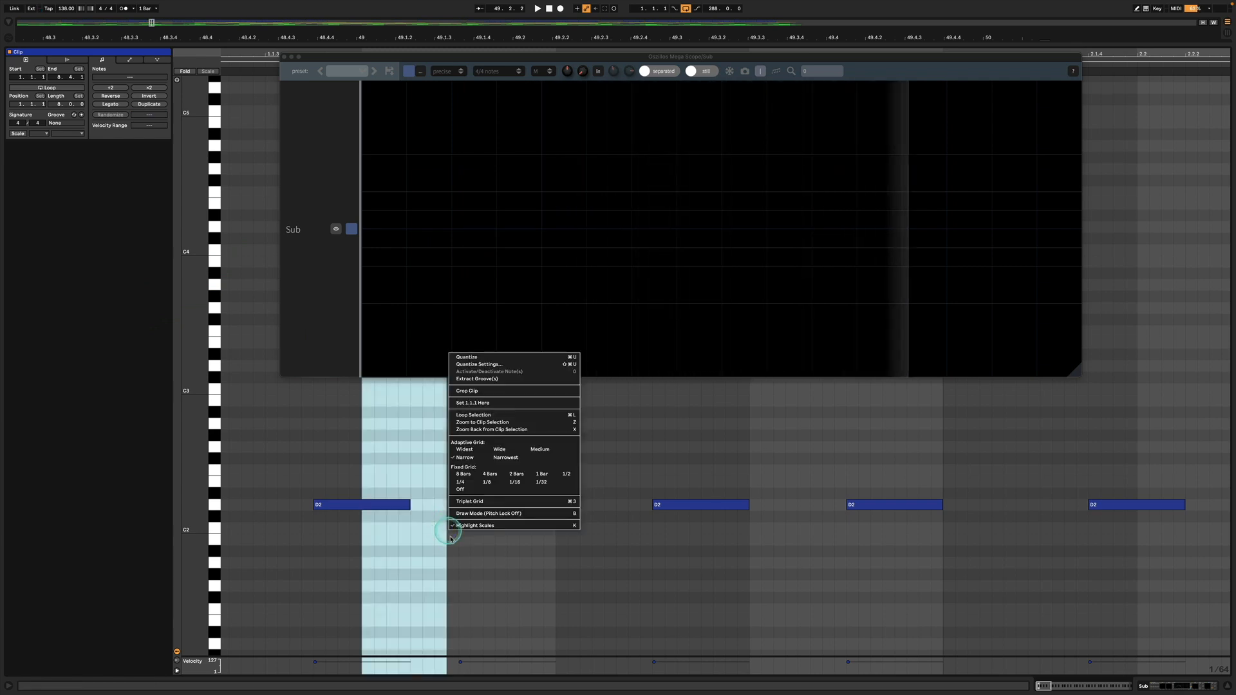
left_click(460, 482)
Step: Try shortening the first D2 note of the Sub clip from its end and undo it
left_click_drag(357, 529, 445, 427)
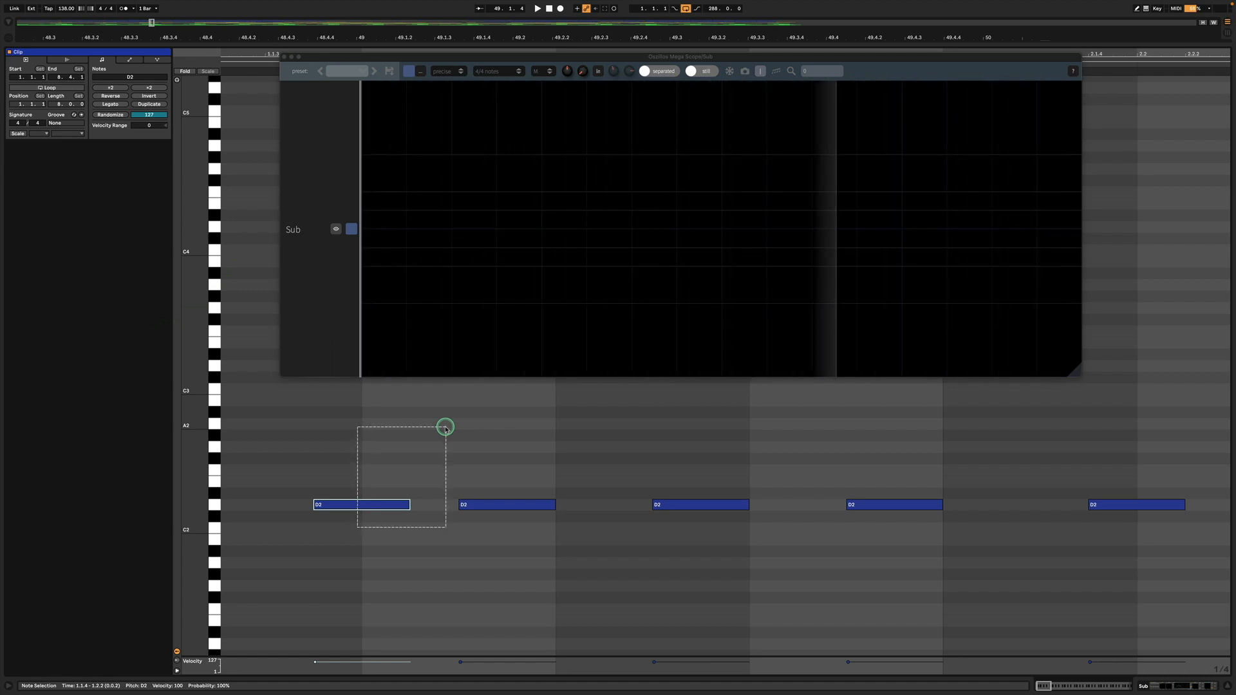
left_click_drag(445, 426, 446, 427)
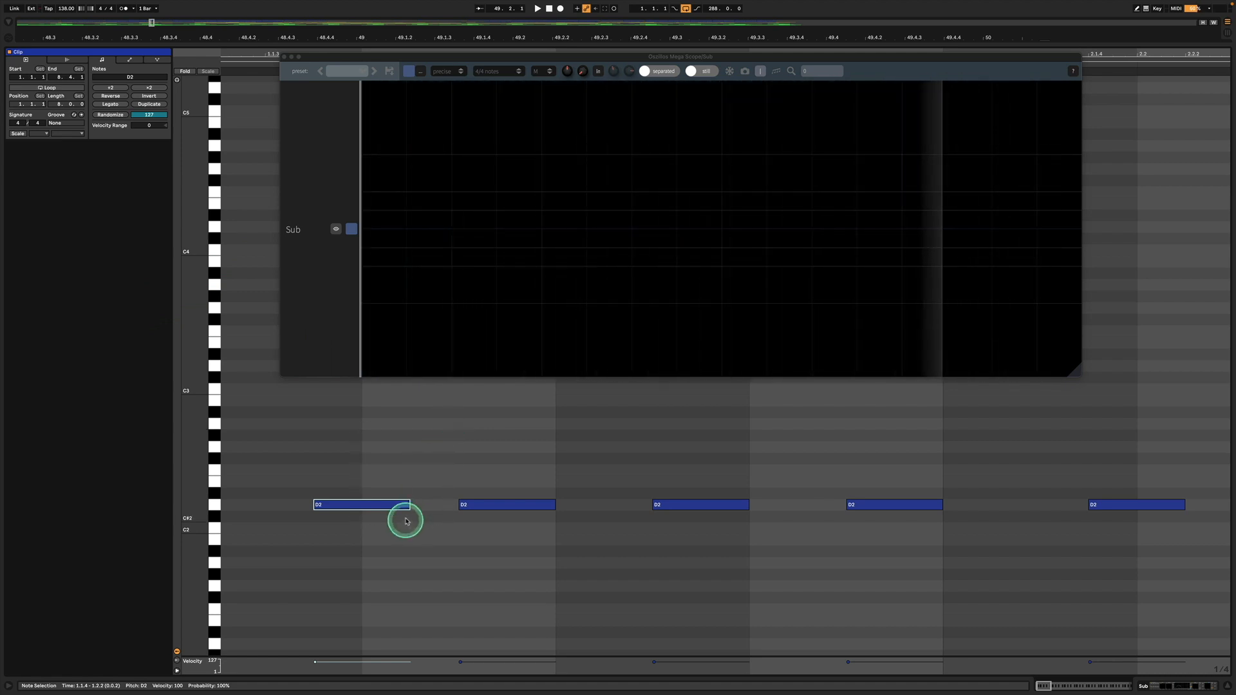
left_click_drag(409, 505, 357, 507)
key("super+z")
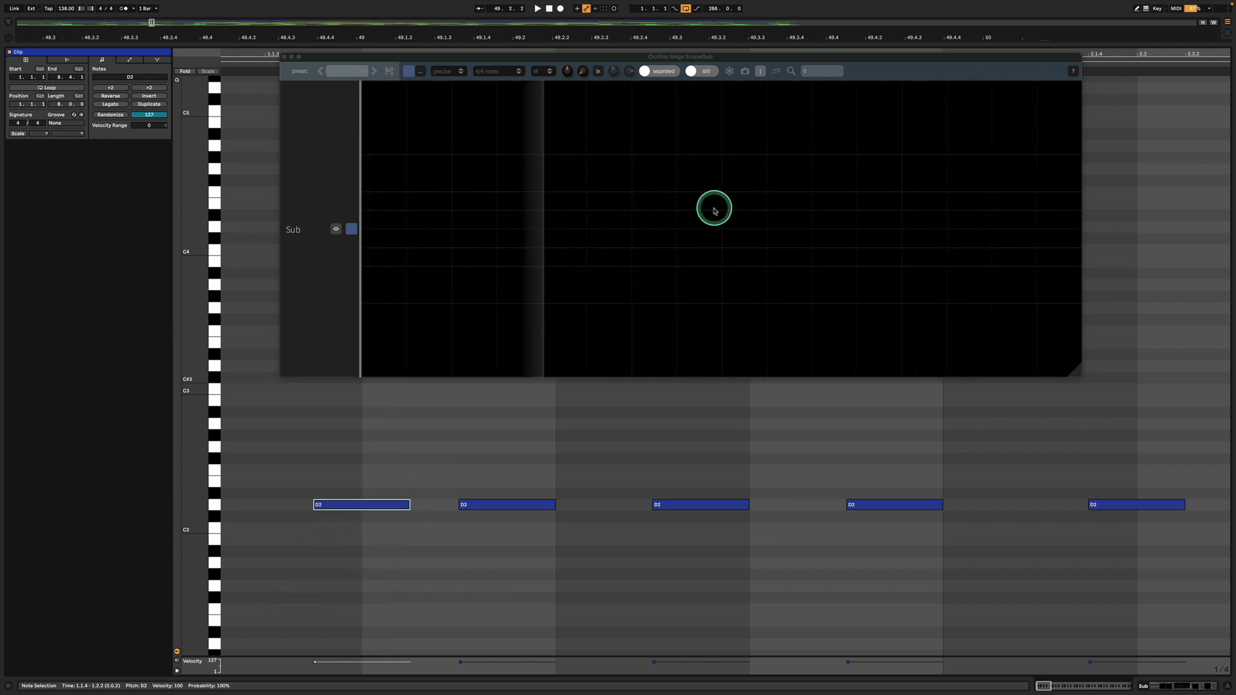
Step: Play the Sub notes again while watching the oscilloscope, stop playback and close the scope window
key("space")
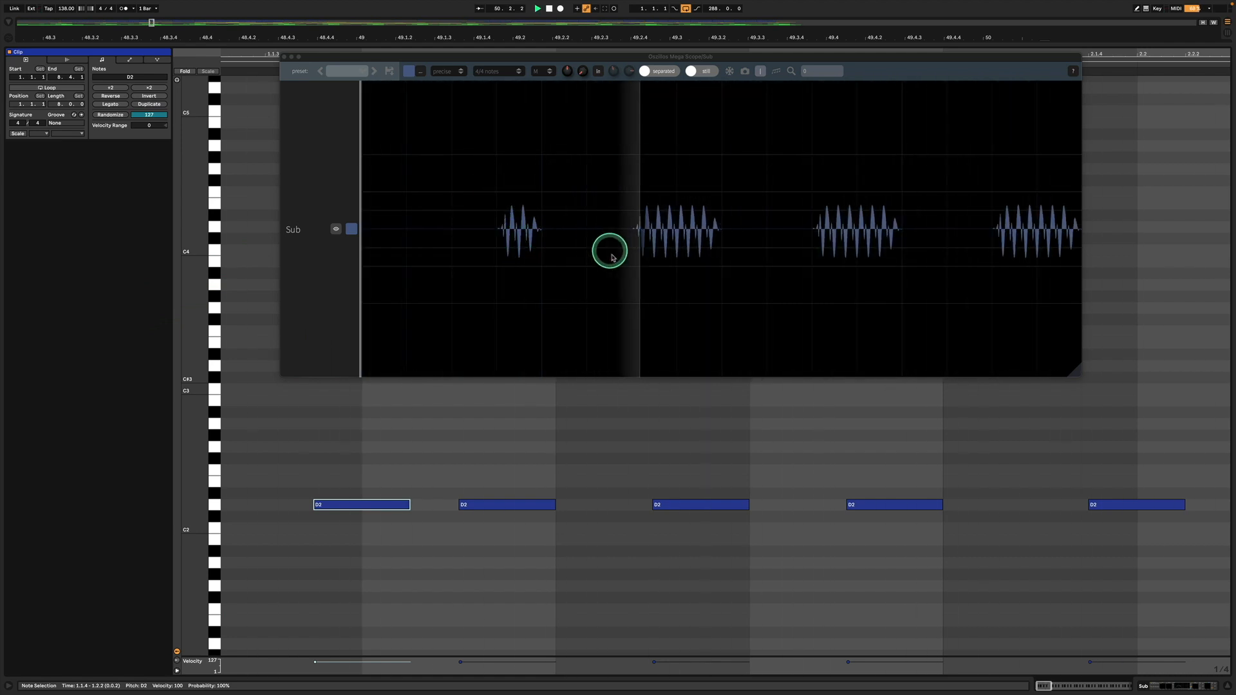
key("space")
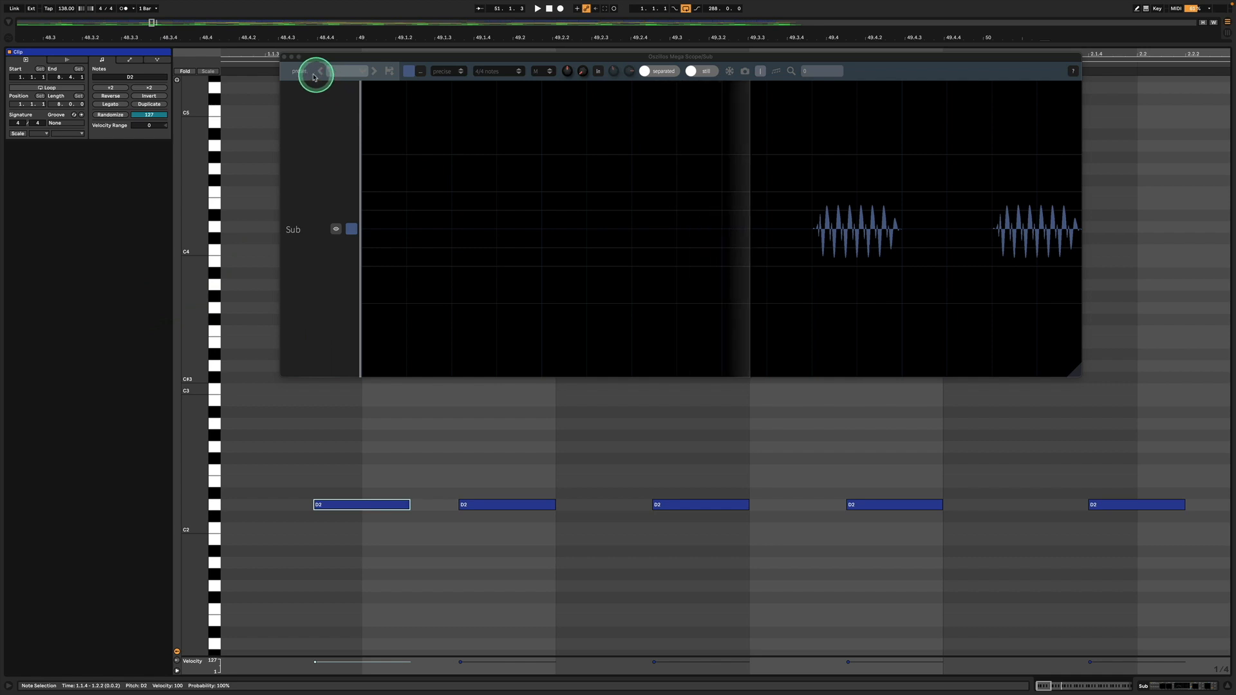
left_click(284, 56)
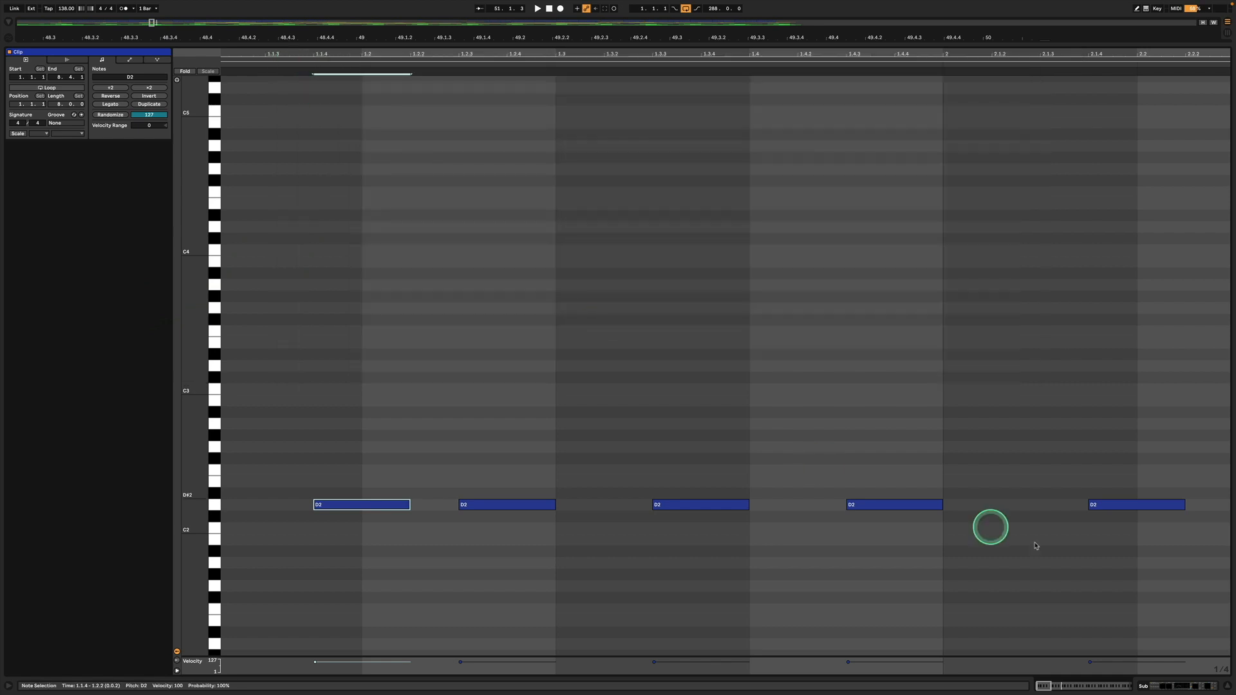
Step: Return to the Sub track's device chain and move the solo from the Kick and Sub tracks to the Subs group
left_click(1144, 686)
left_click_drag(718, 37, 707, 33)
scroll(709, 215, "up", 5)
mouse_move(938, 35)
left_mouse_down()
mouse_move(855, 31)
mouse_move(937, 32)
left_mouse_up()
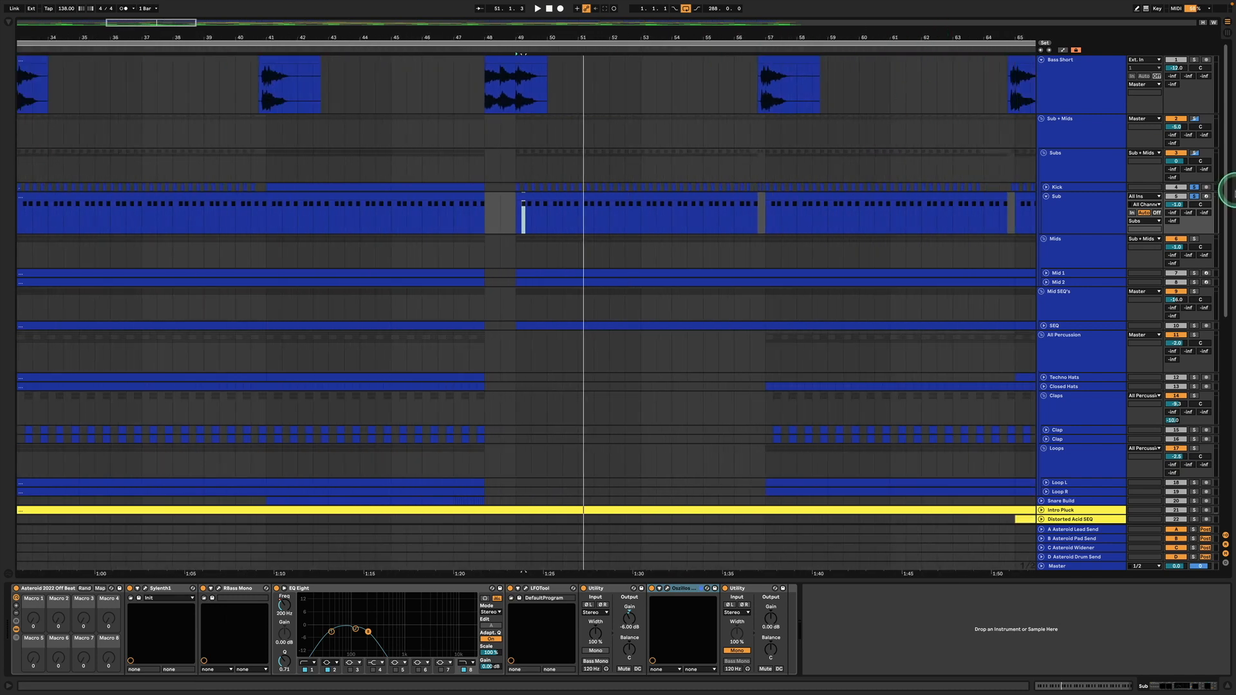
left_click(1195, 186)
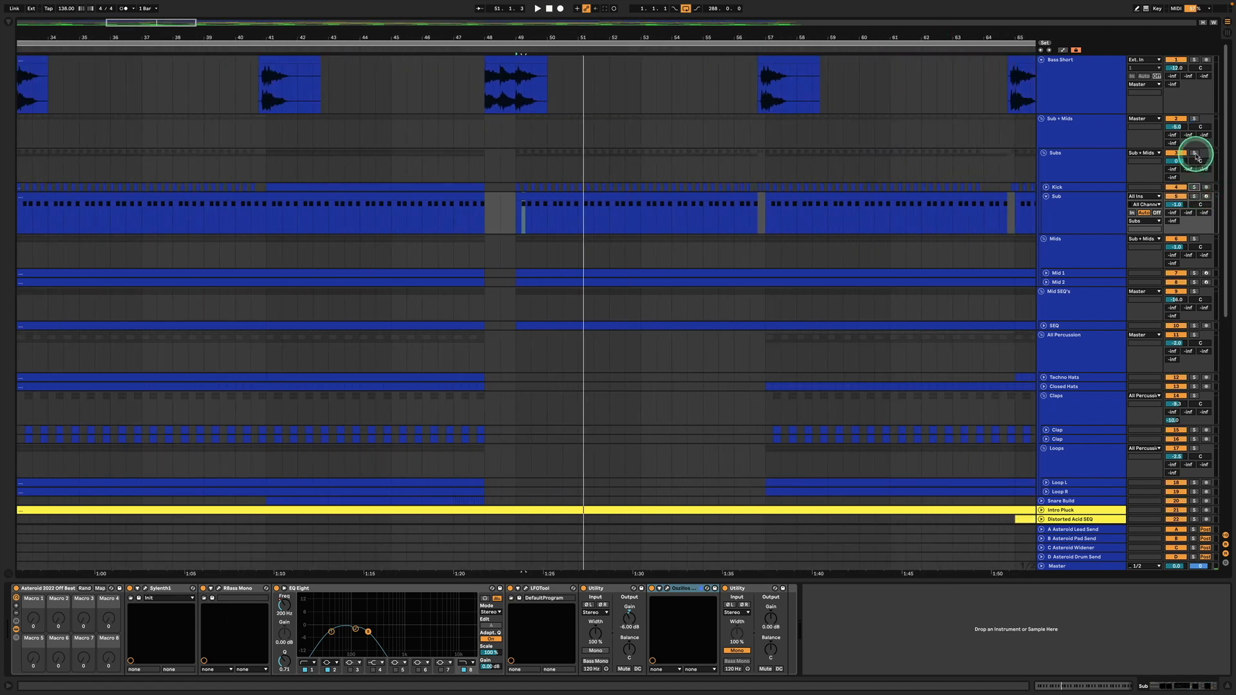
left_click(1078, 209)
Step: Play the Subs group from the Sub clip at bar 49 and toggle the group's Trance Sub Glue compressor to compare
left_click(525, 197)
left_click(530, 200)
key("space")
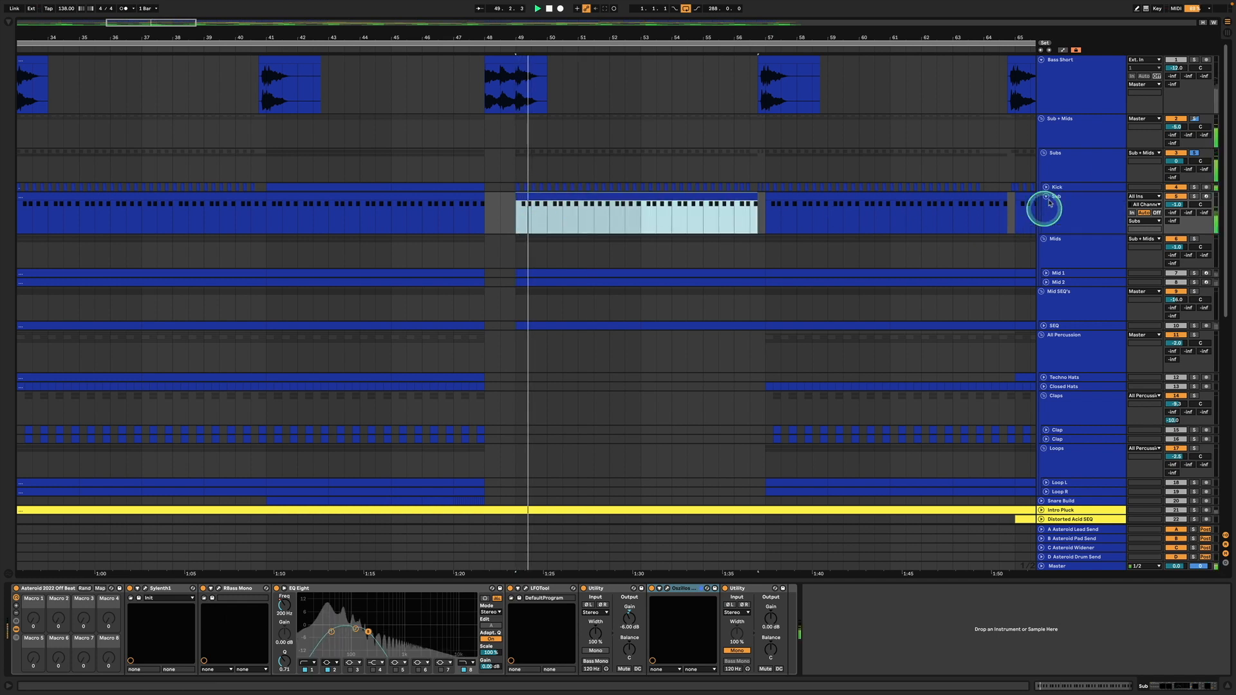
left_click(1070, 166)
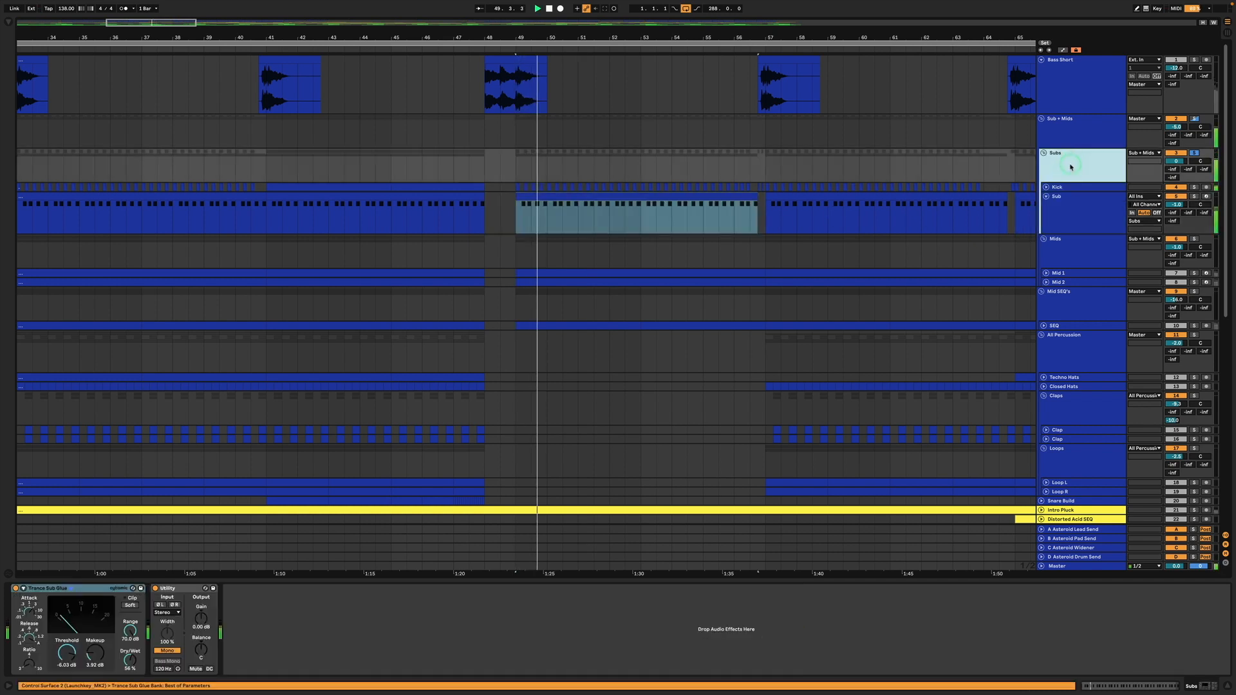
left_click(14, 588)
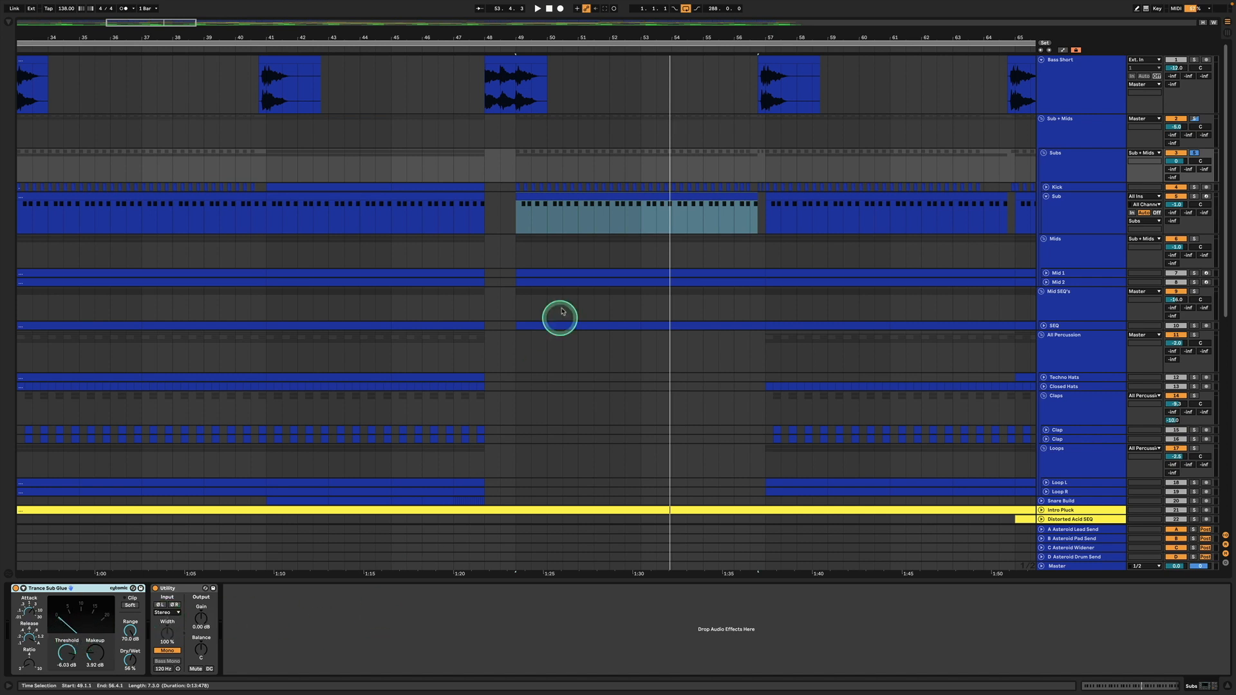
Step: Select the Sub clip at bar 49 and fold the Sub track
left_click(628, 193)
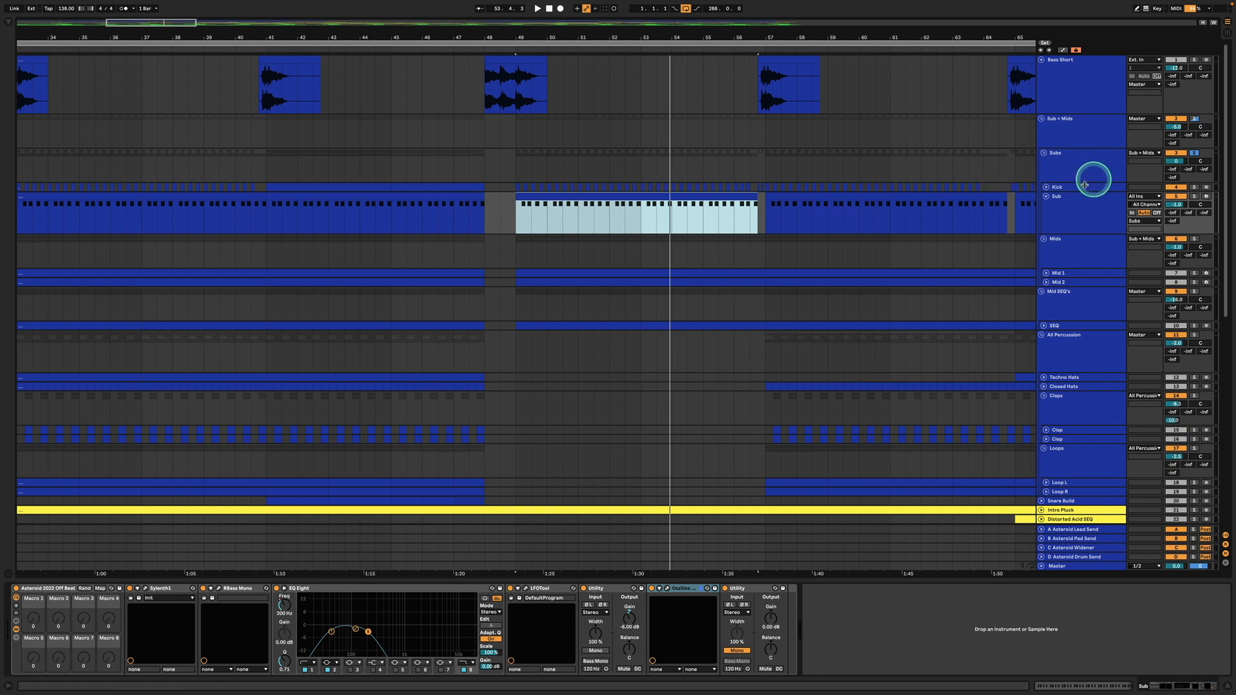
left_click(1045, 197)
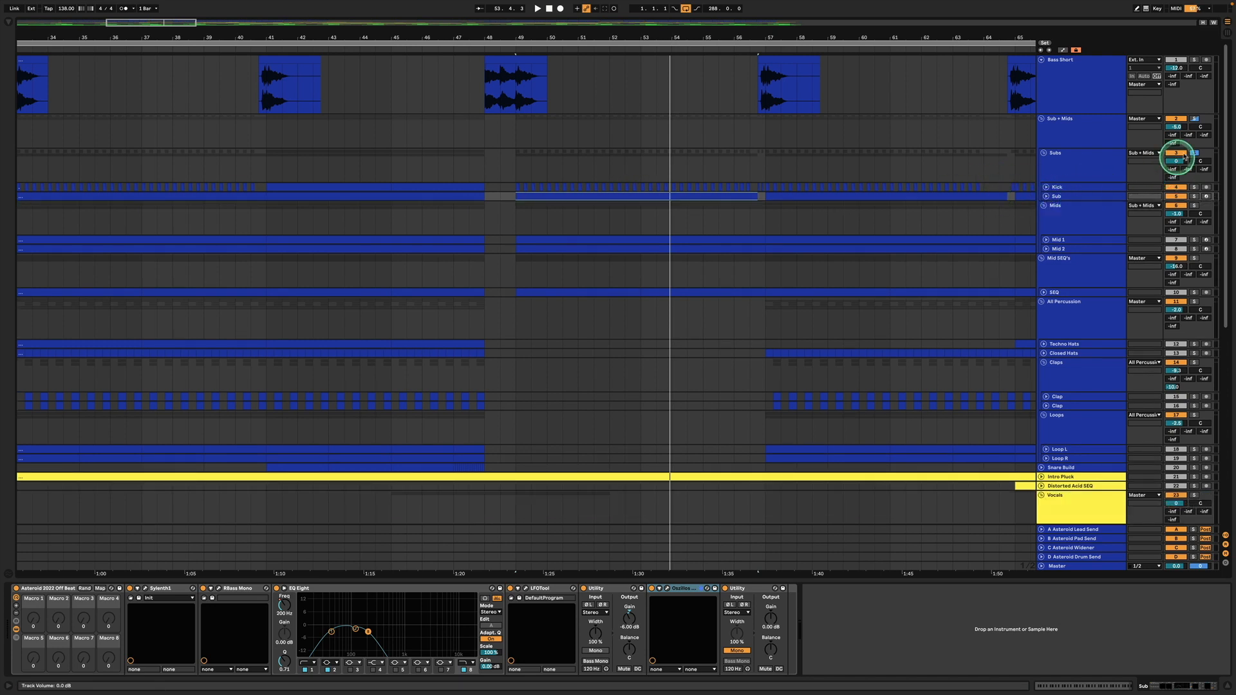
Step: Take the Subs group off solo, go through the Mids group to the Mid 1 track and select its Gain Stage & Filters rack
left_click(1079, 165)
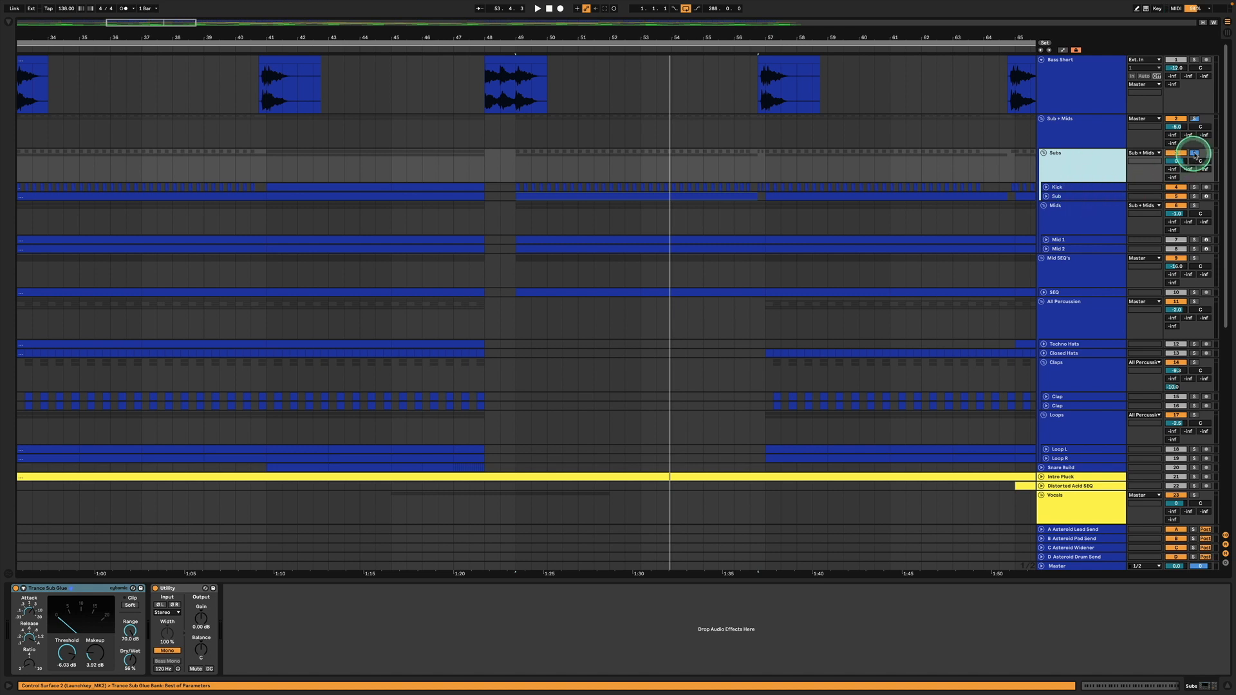
left_click(1080, 208)
left_click(1069, 241)
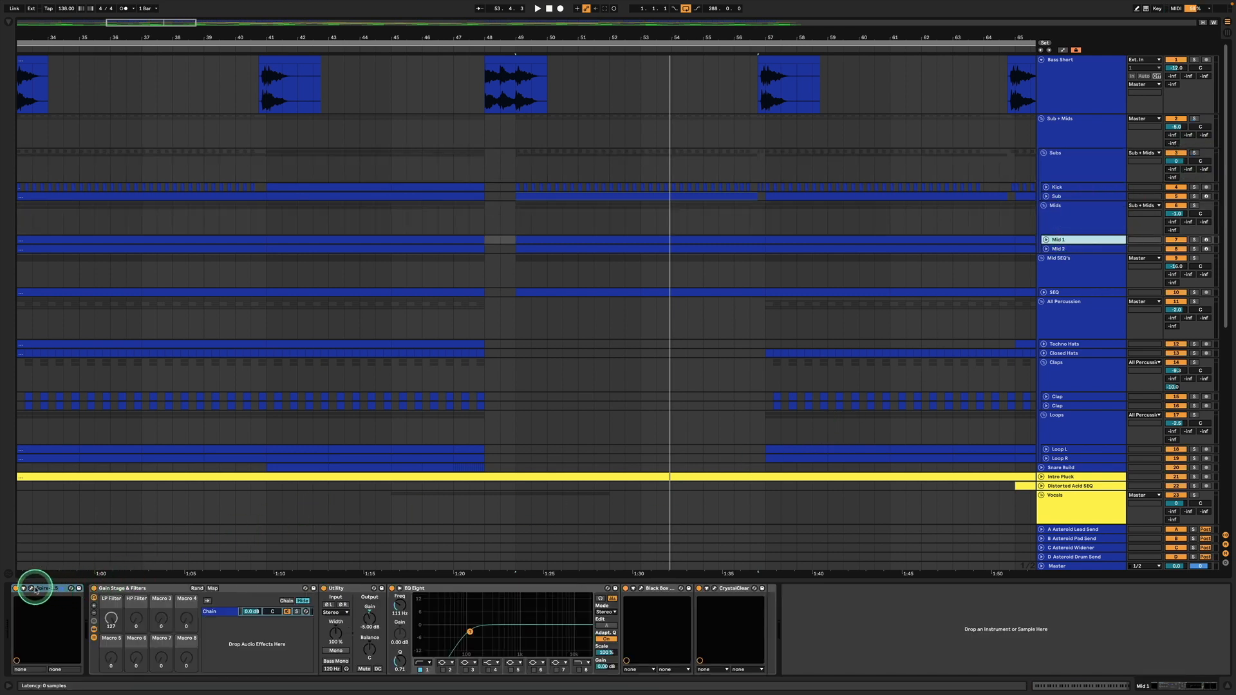
left_click(133, 589)
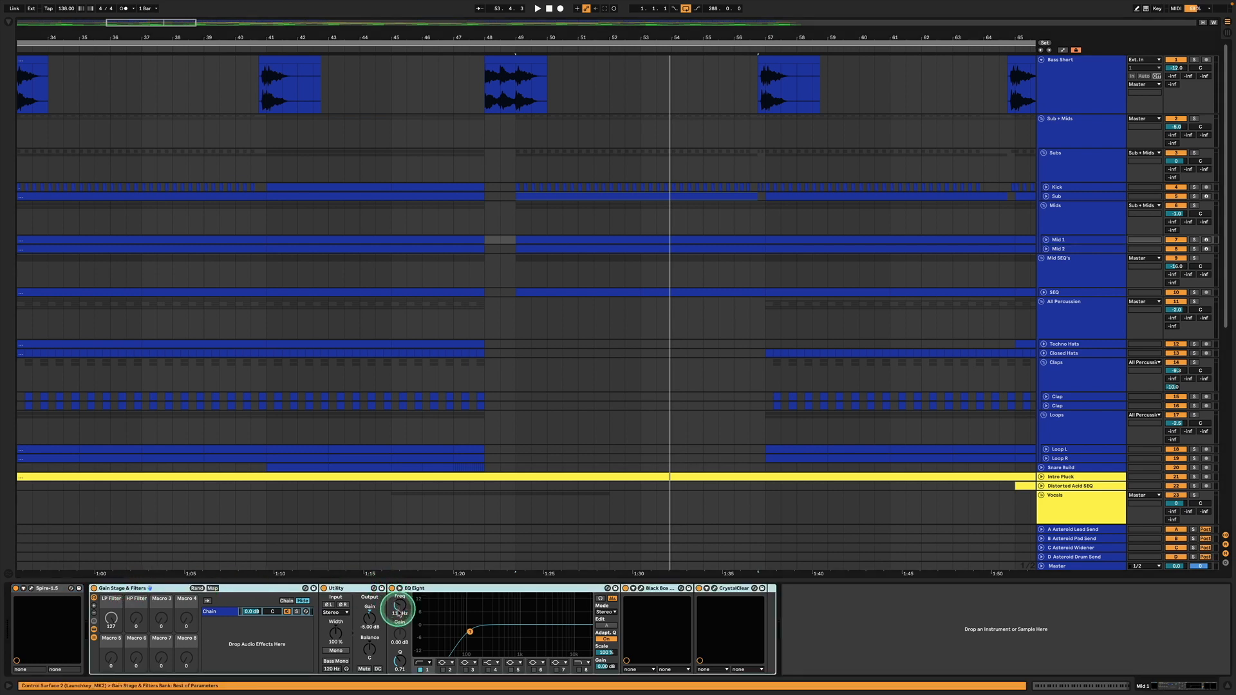
Step: Loop the Mid 1 clip at bar 49, solo the Mid 1 track and unfold it
left_click(662, 237)
key("ctrl+l")
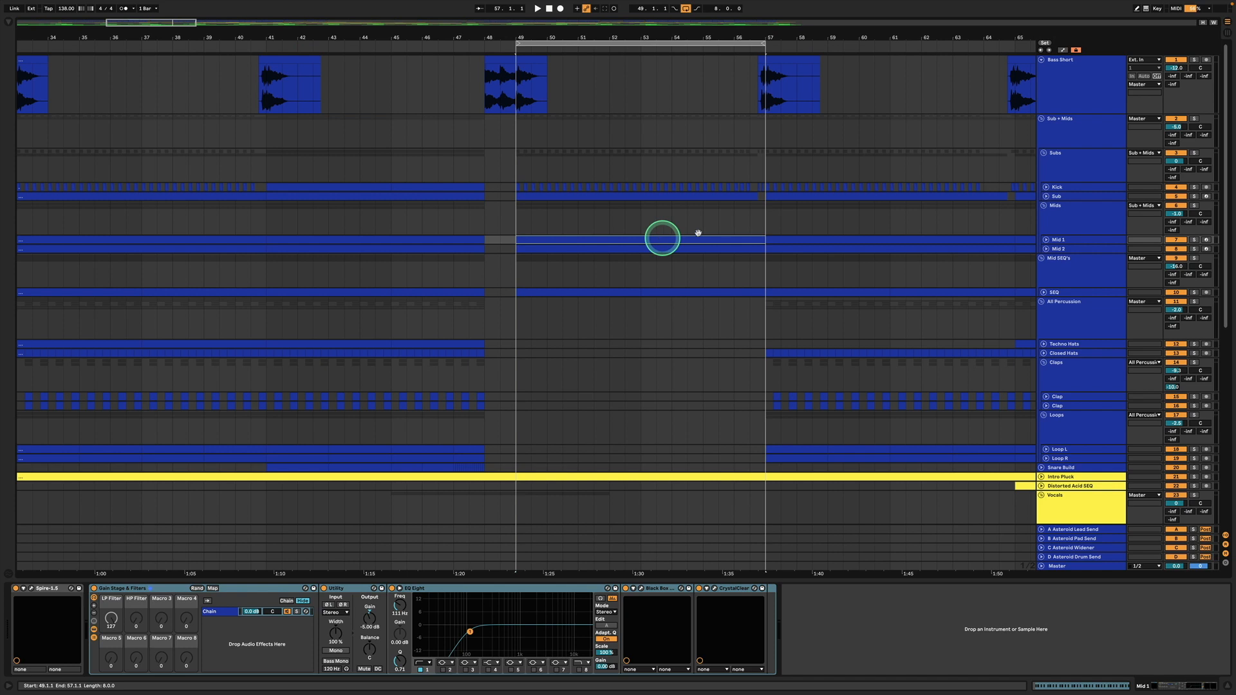
left_click(1194, 240)
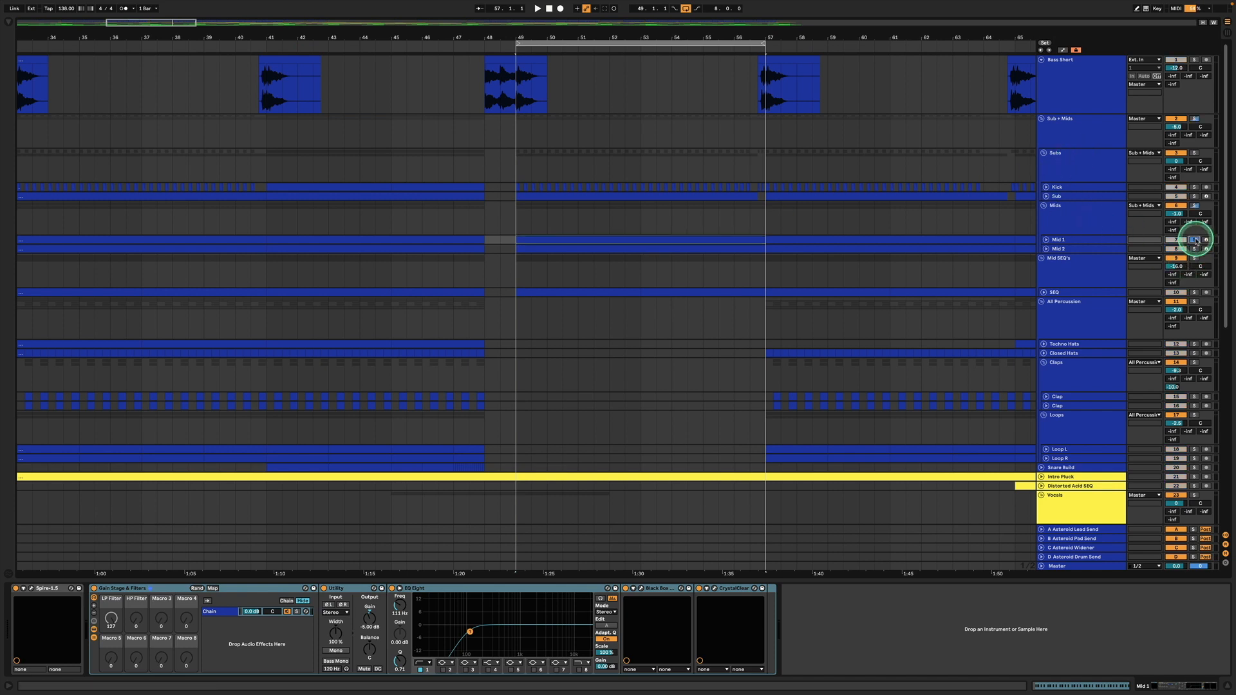
left_click(1046, 239)
left_click(1086, 246)
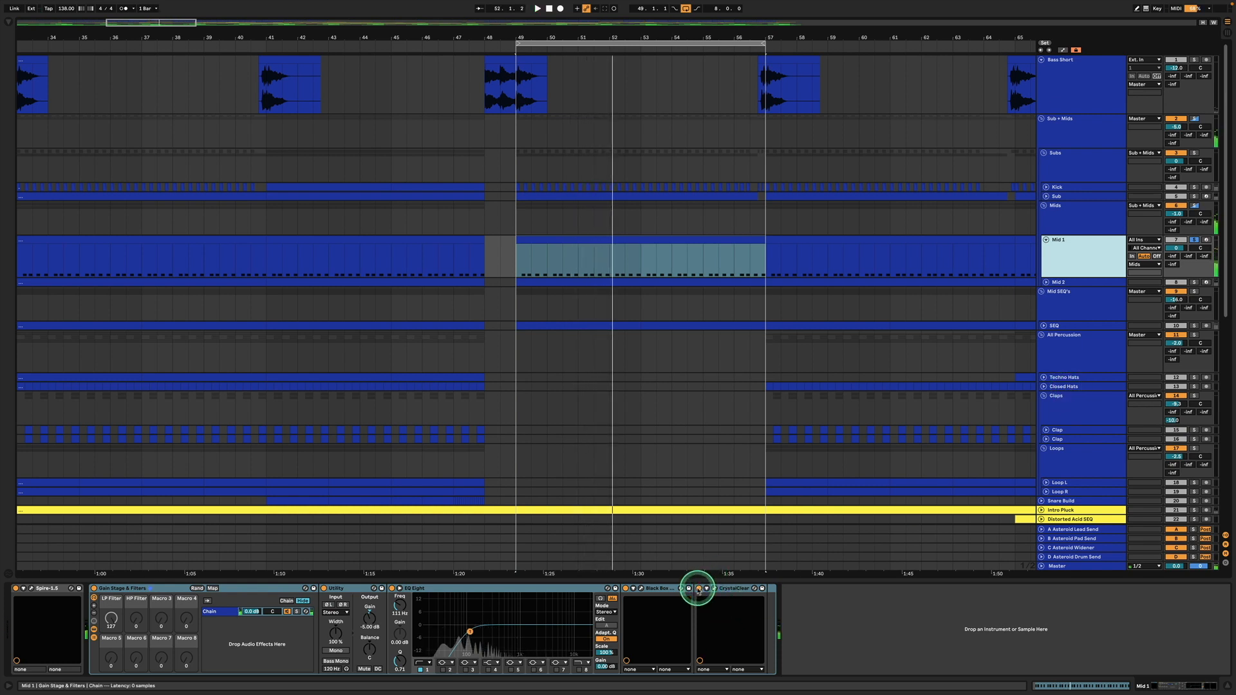
Step: Play the Mid 1 track while bypassing and re-enabling its Black Box and CrystalClear effects to compare the sound
left_click(626, 590)
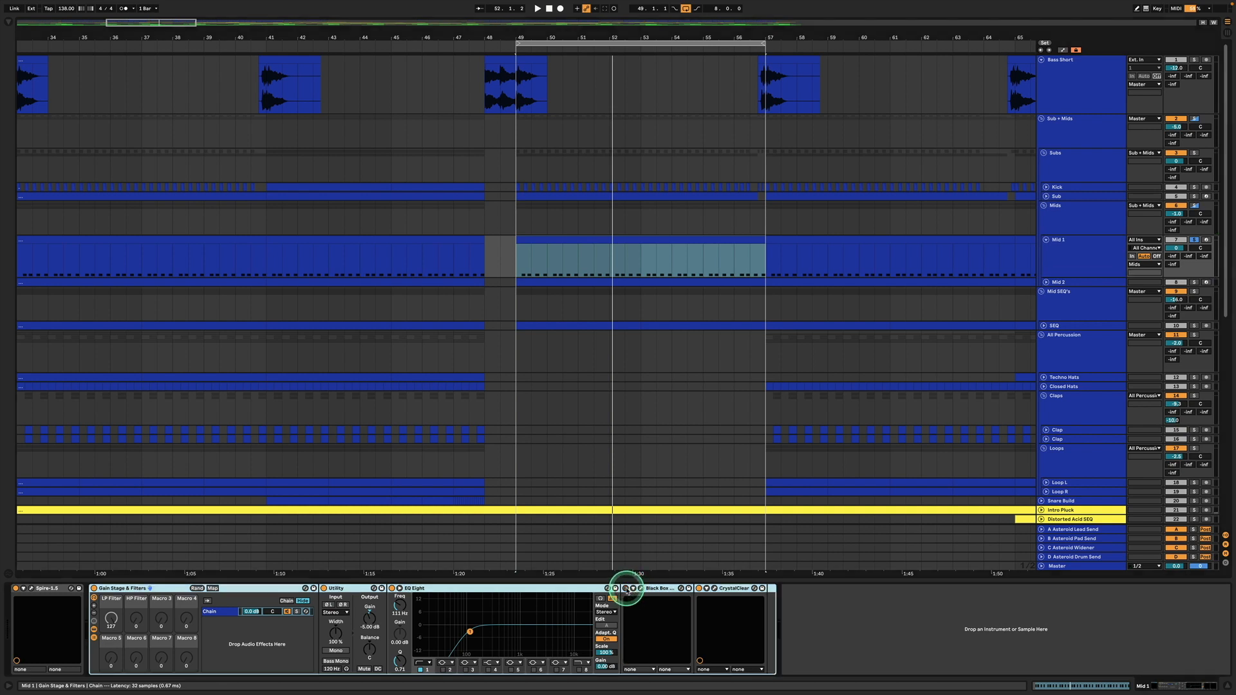
left_click(699, 588)
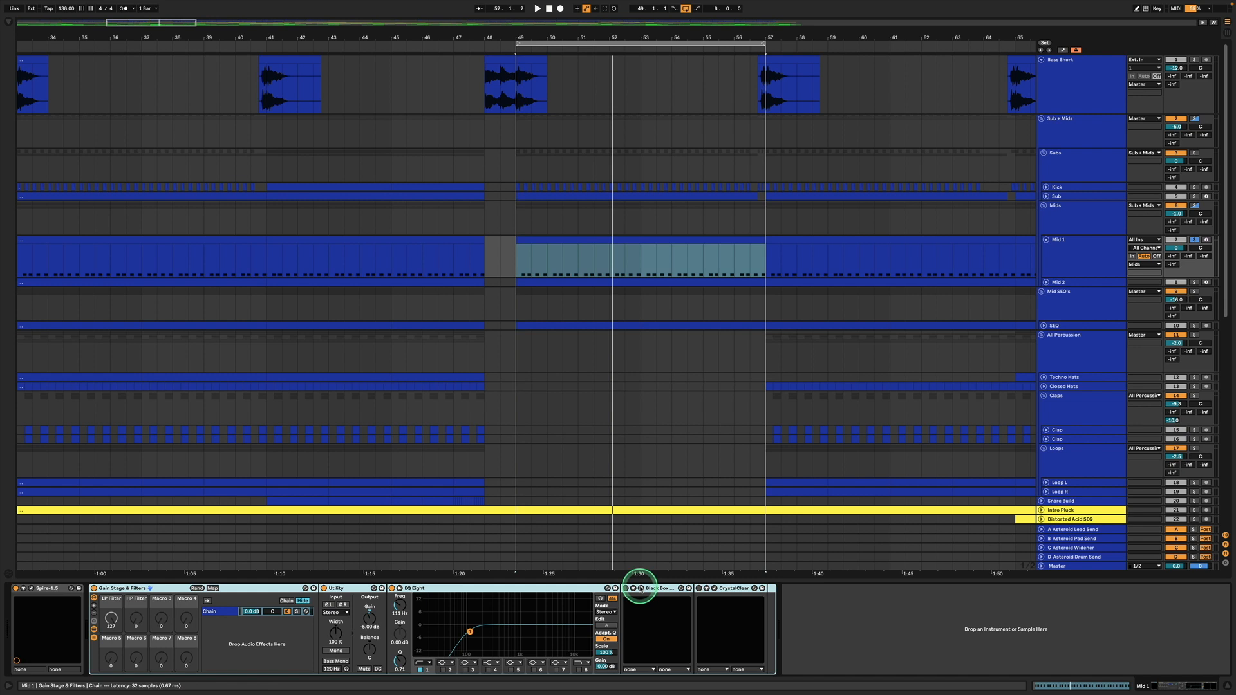
key("space")
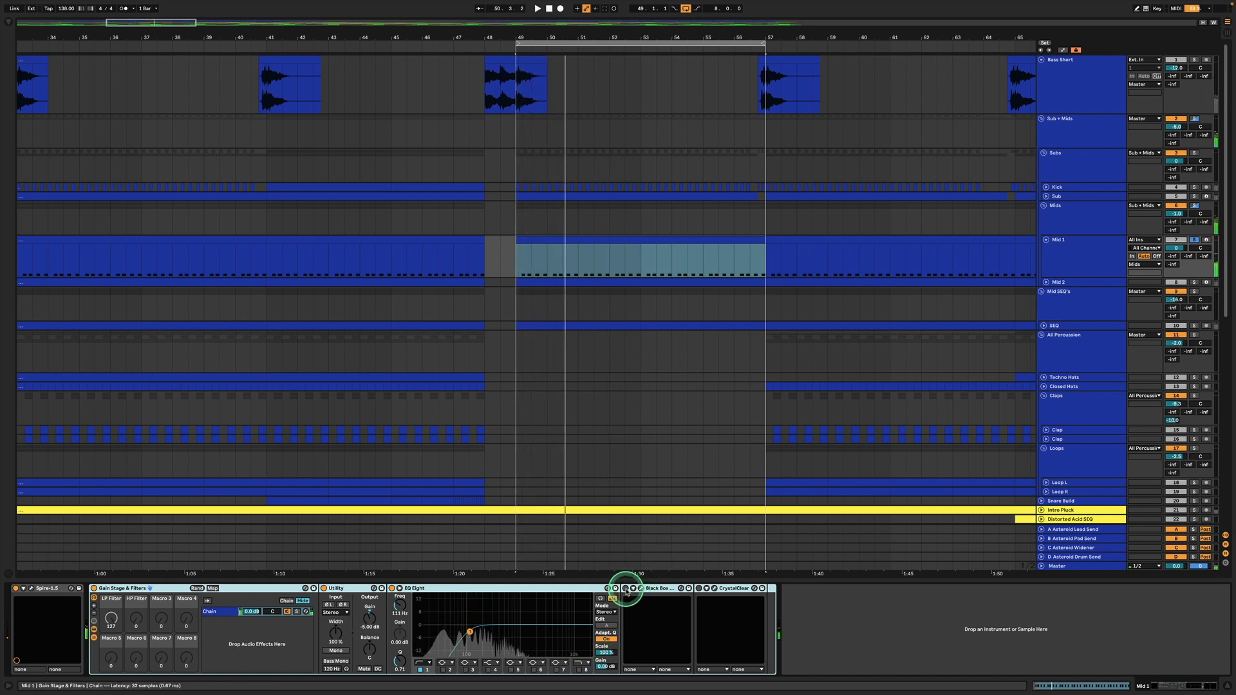
key("space")
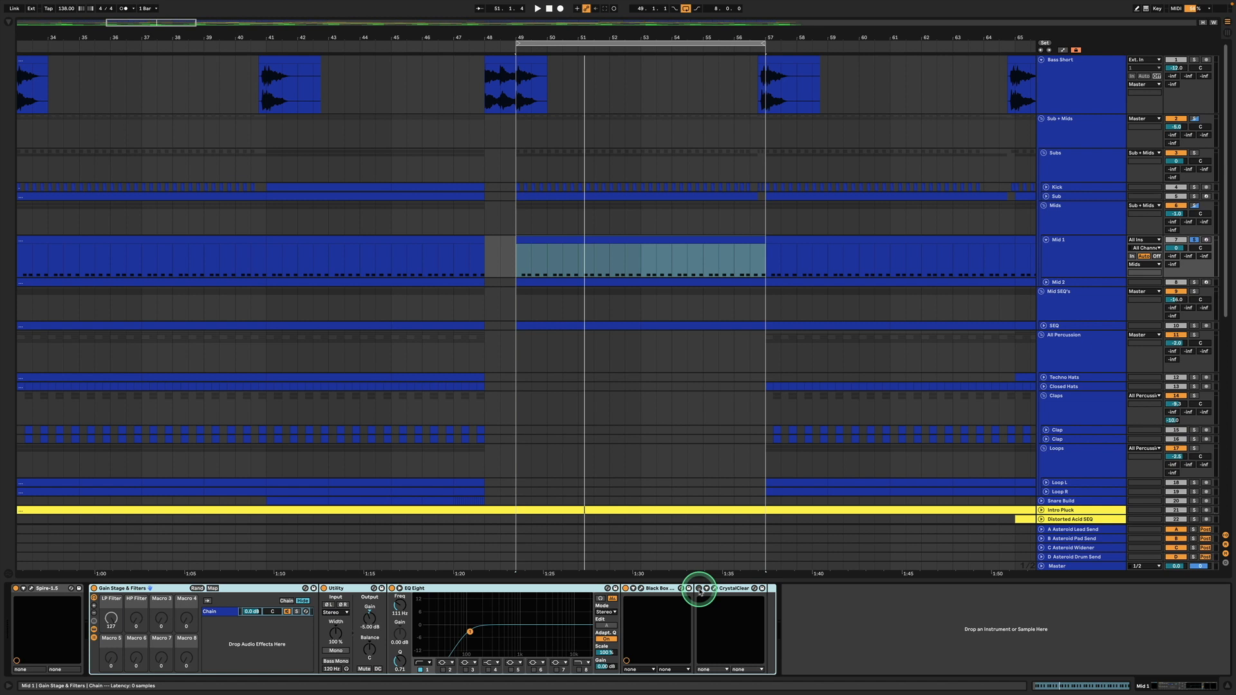
key("space")
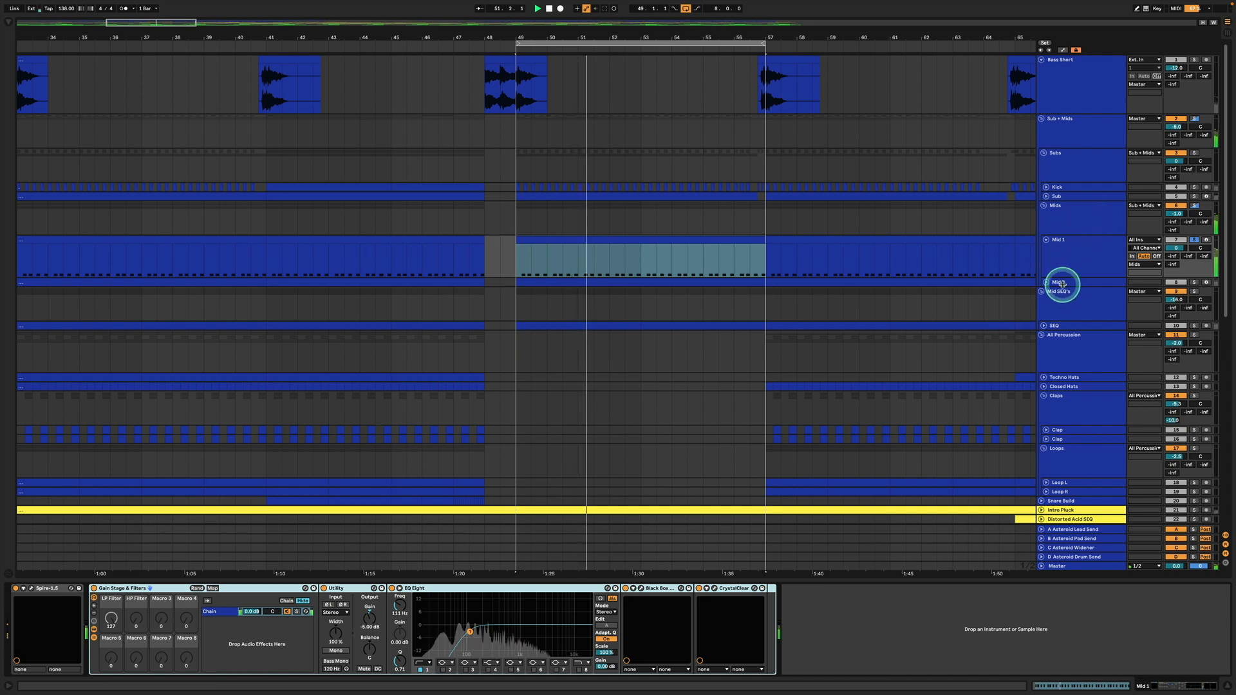
Step: Inspect the notes in the Mid 1 clip at bar 49 and return to the Mid 1 track's device chain
double_click(687, 239)
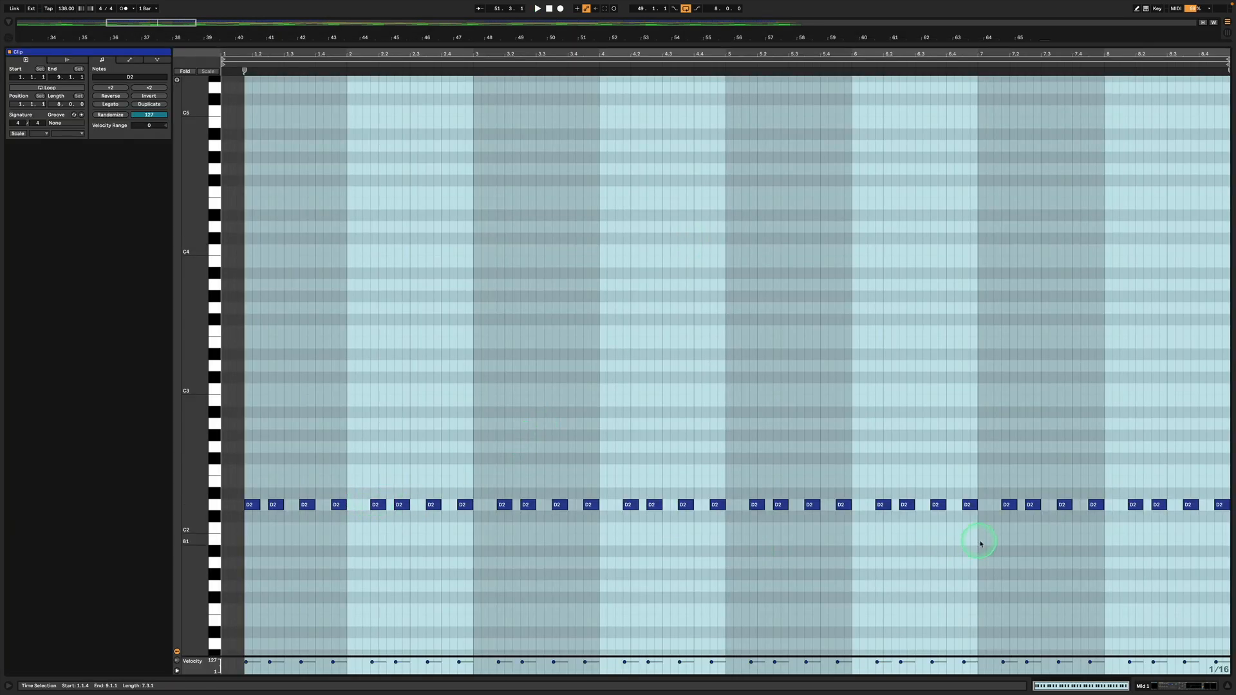
left_click(1145, 686)
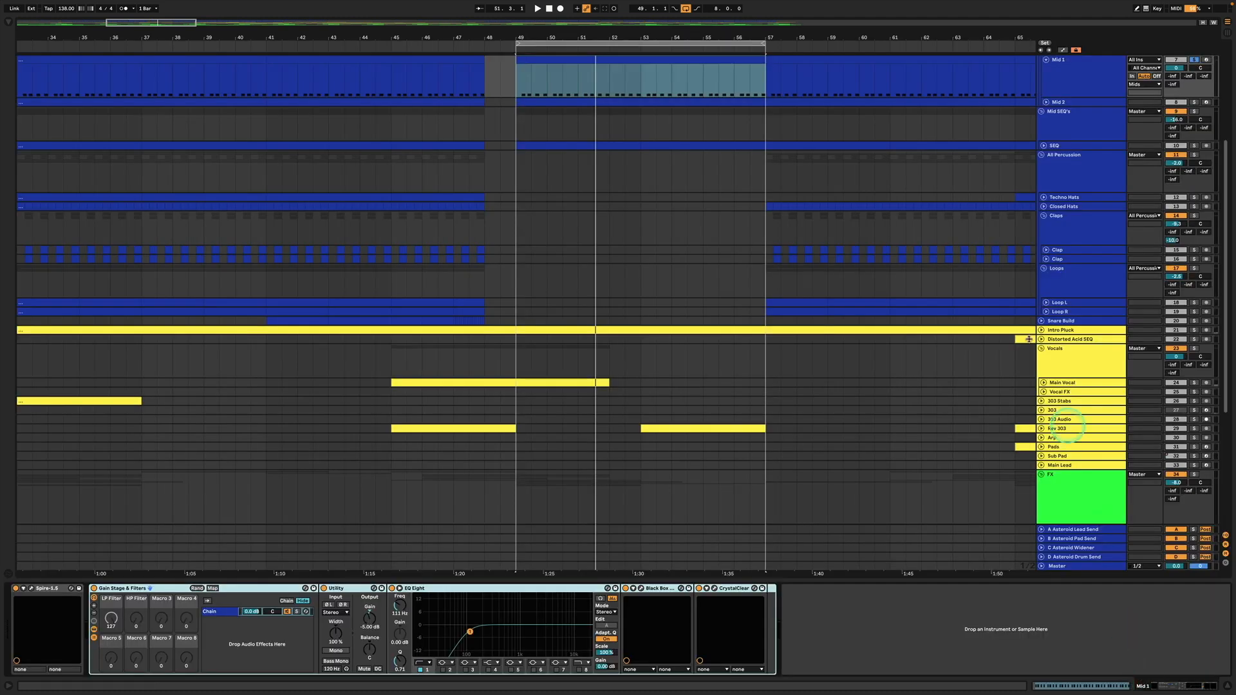
scroll(914, 201, "up", 5)
left_click(1101, 255)
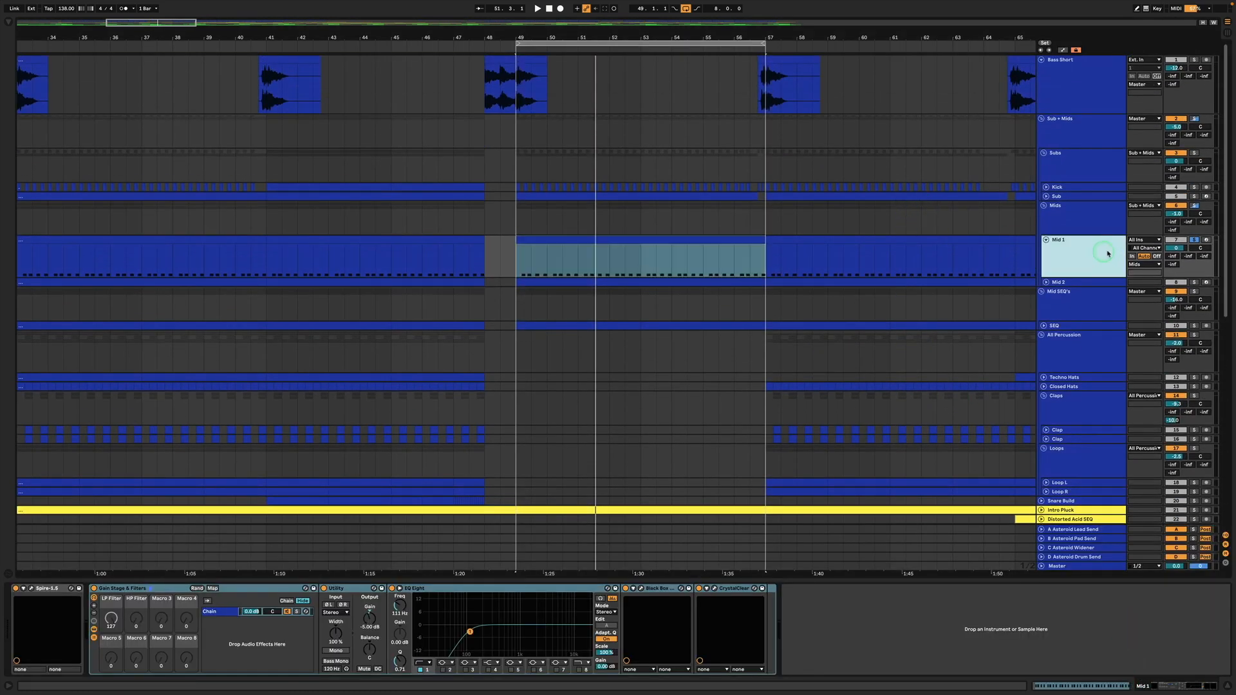
Step: Fold Mid 1, unfold Mid 2, move the solo to Mid 2 and play its clip from bar 49
left_click(1045, 239)
left_click(1047, 248)
left_click(1190, 247)
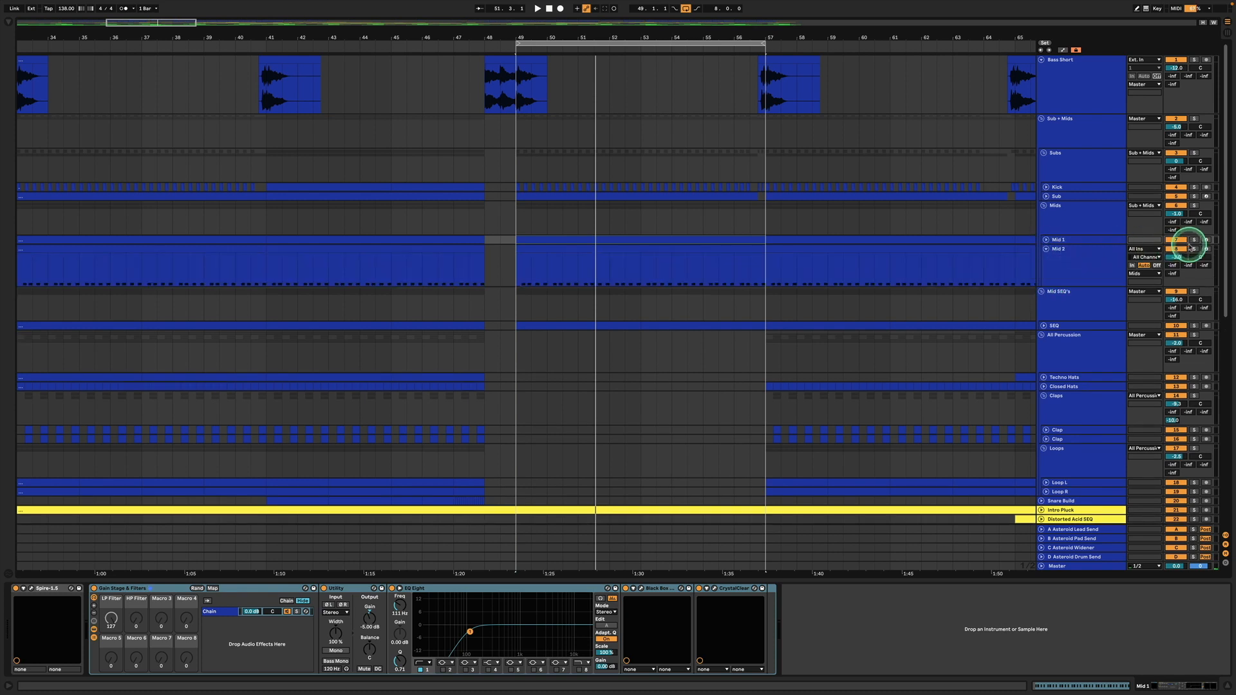
left_click(643, 249)
key("space")
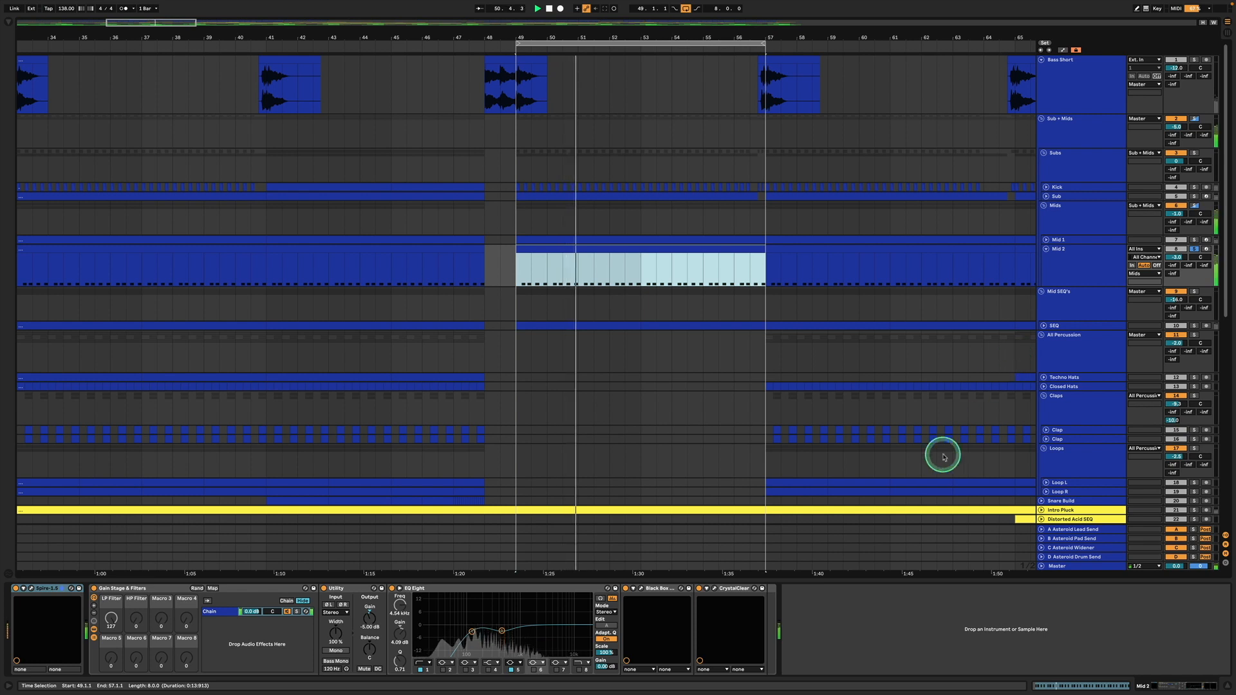
Step: Stop playback, review Mid 2's Black Box, CrystalClear and EQ Eight devices and compare the chain with Mid 1's
left_click(653, 588)
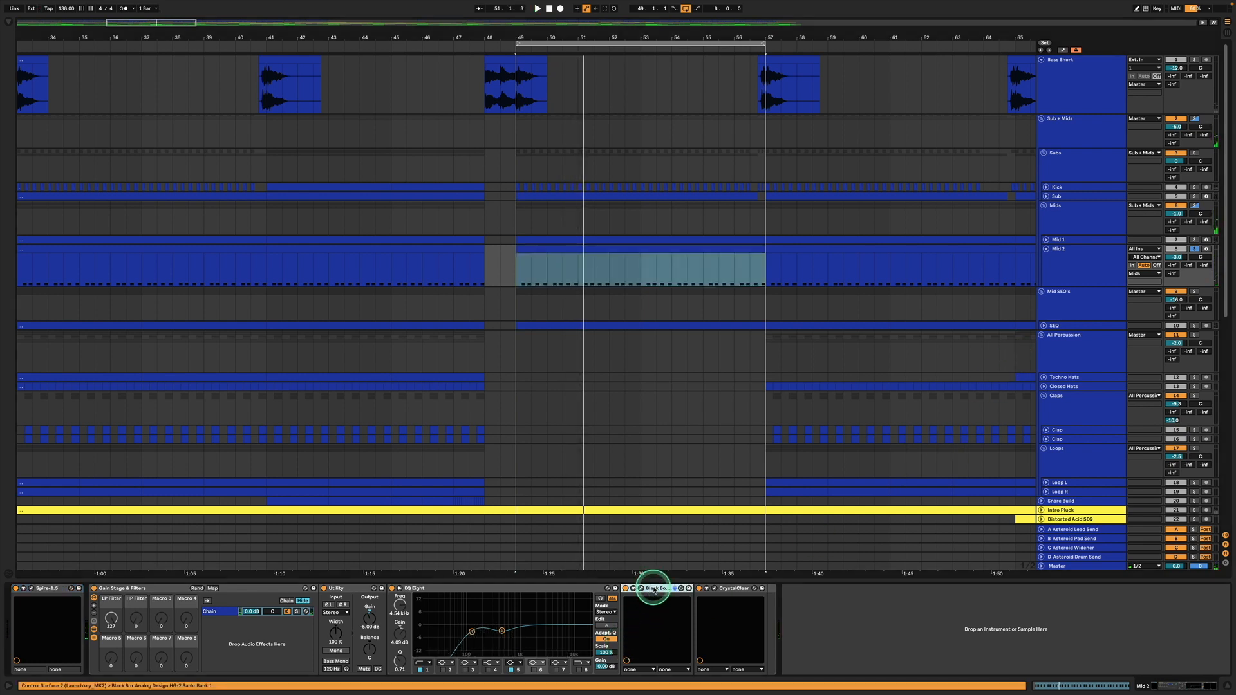
left_click(731, 588)
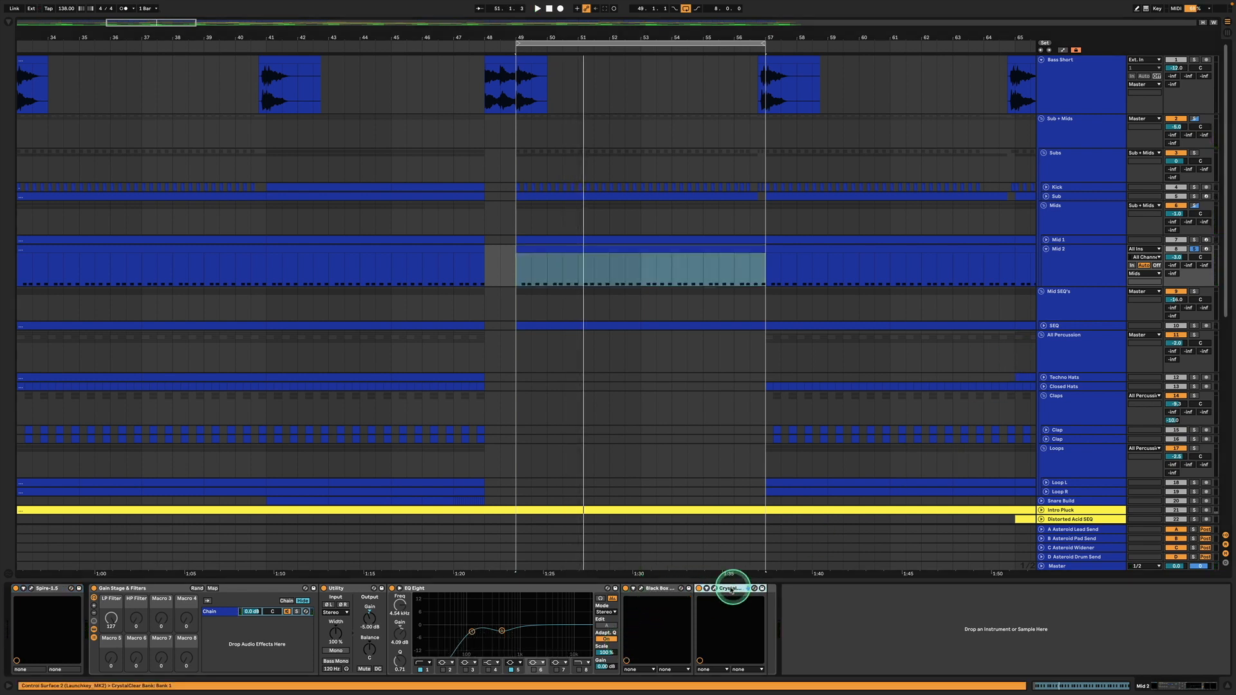
left_click(501, 630)
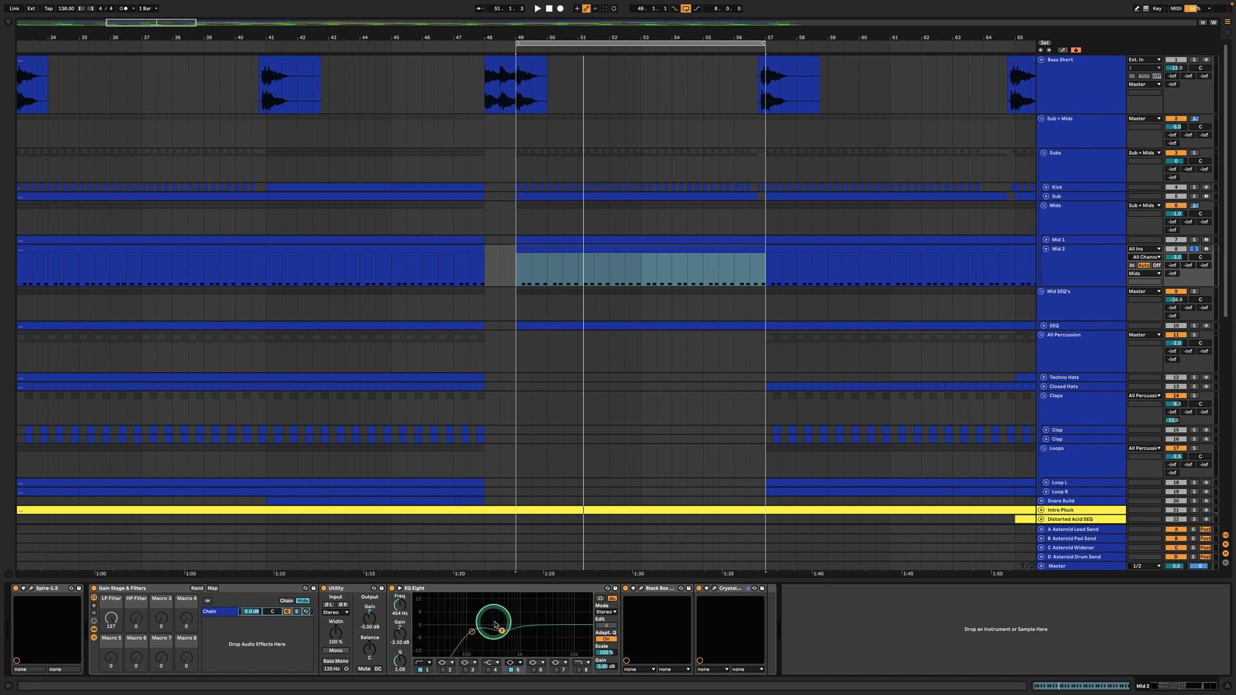
left_click(1072, 241)
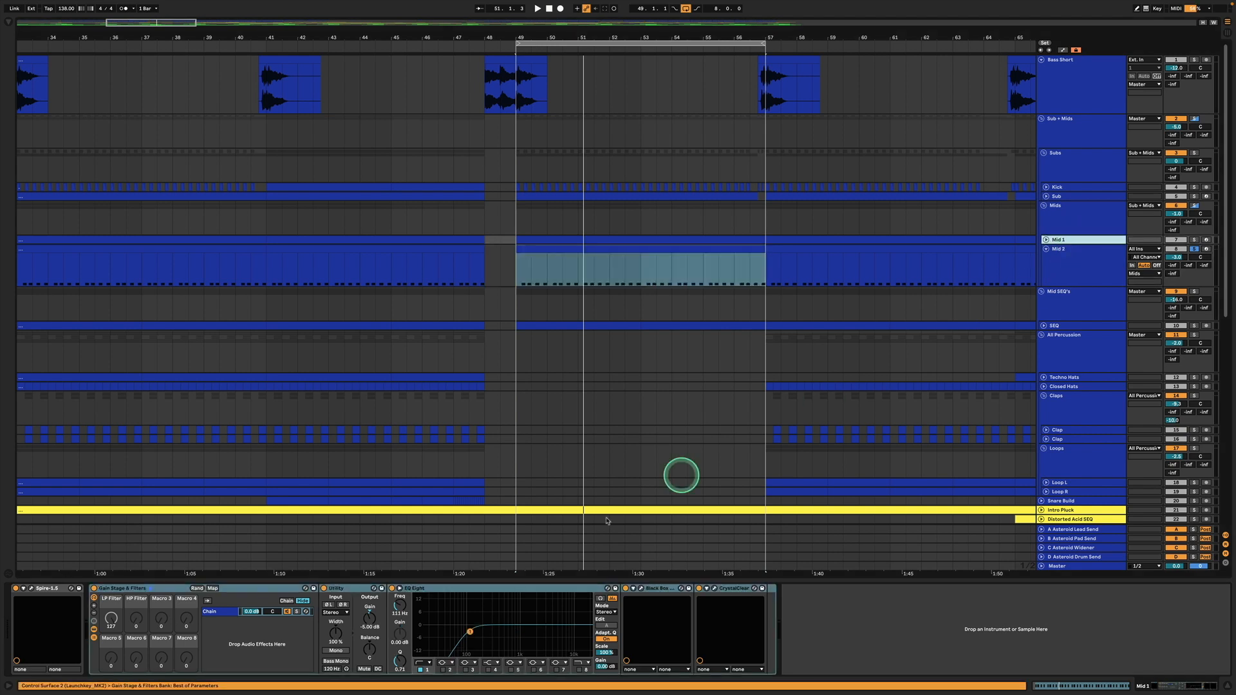
left_click(1085, 269)
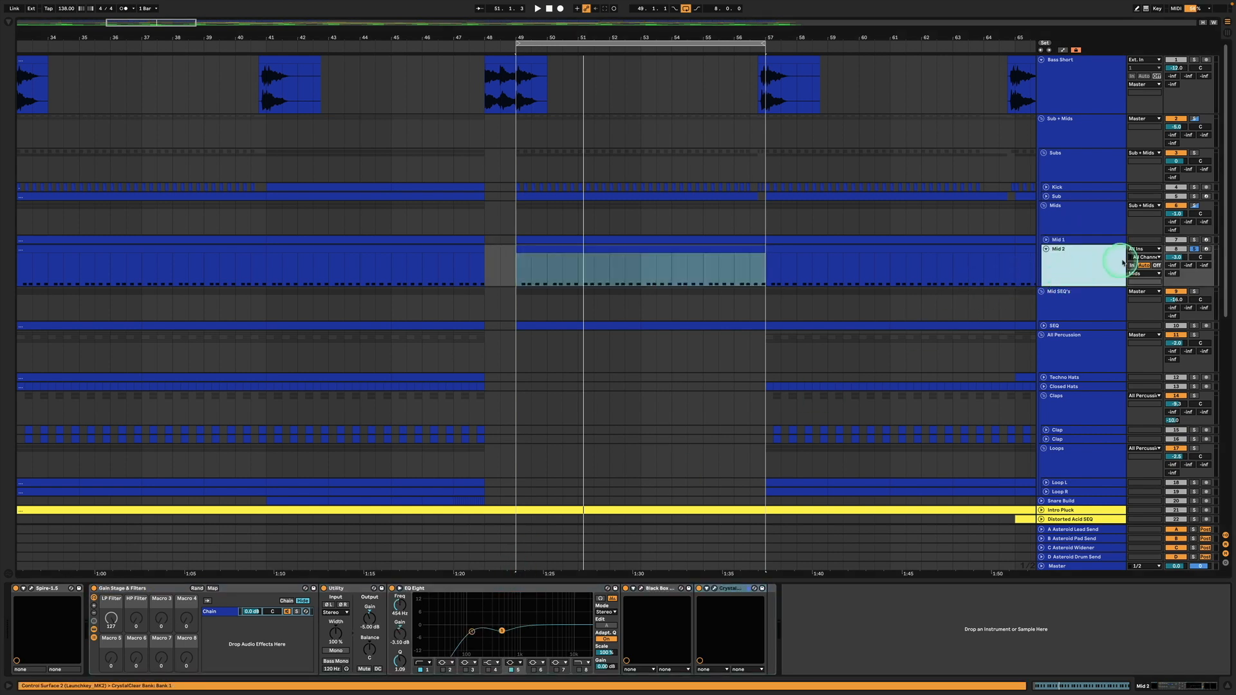
Step: Move the solo from Mid 2 to the Mids group, fold Mid 2 and set the group's playback start at bar 49
left_click(1193, 249)
left_click(1046, 249)
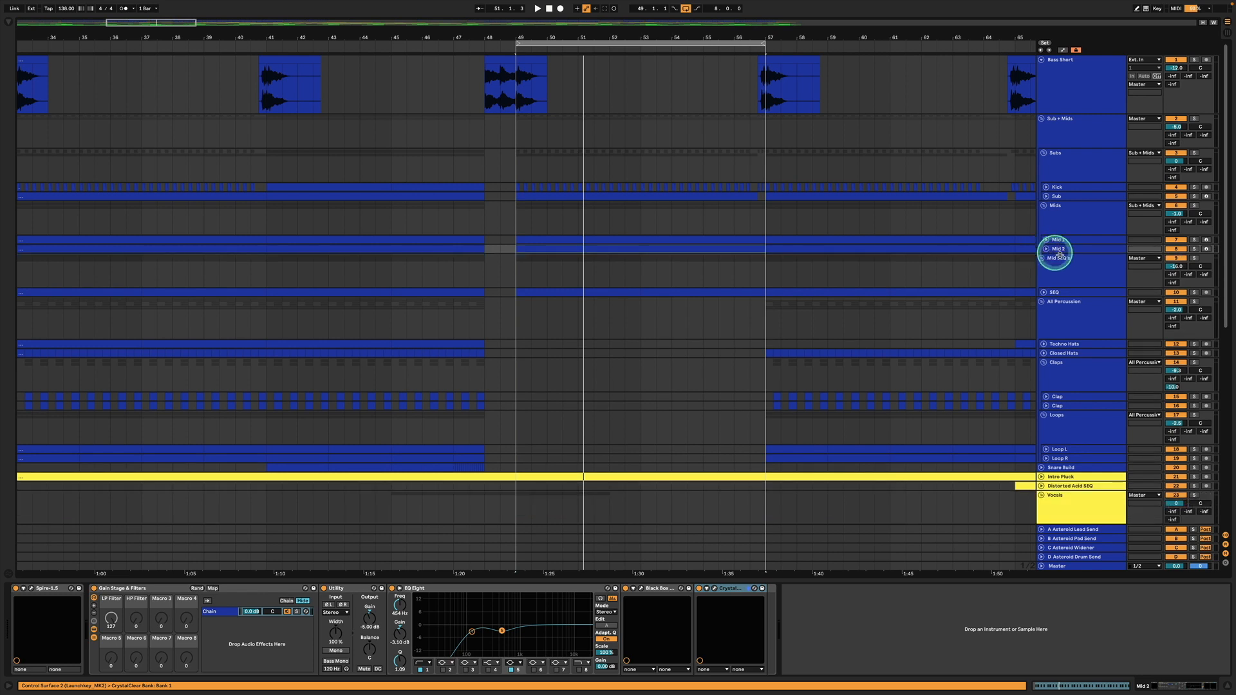
left_click(1076, 225)
left_click(1194, 206)
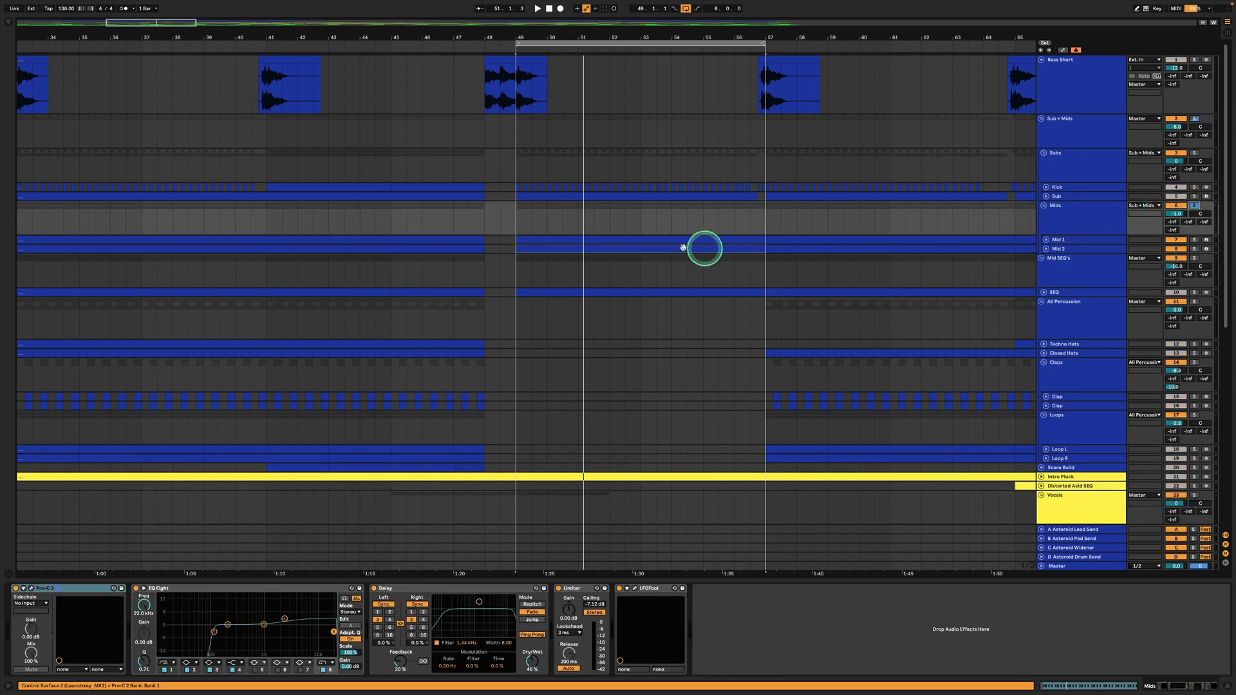
left_click(648, 240)
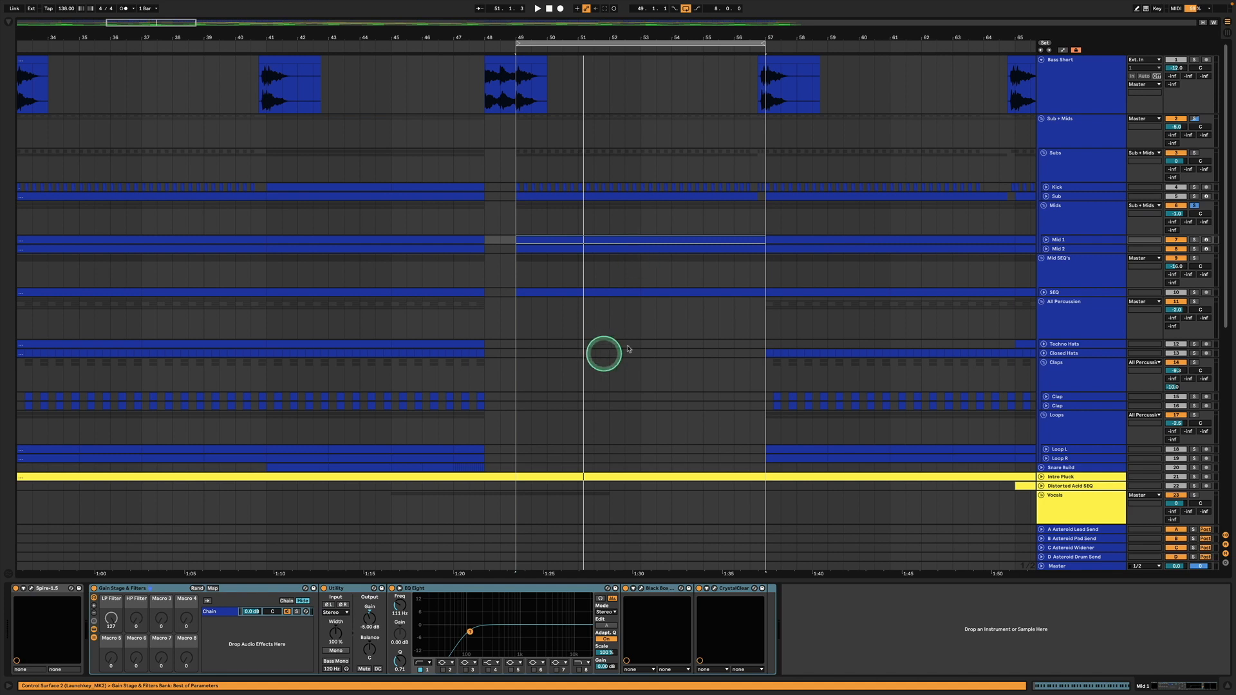
left_click(1081, 205)
left_click(517, 219)
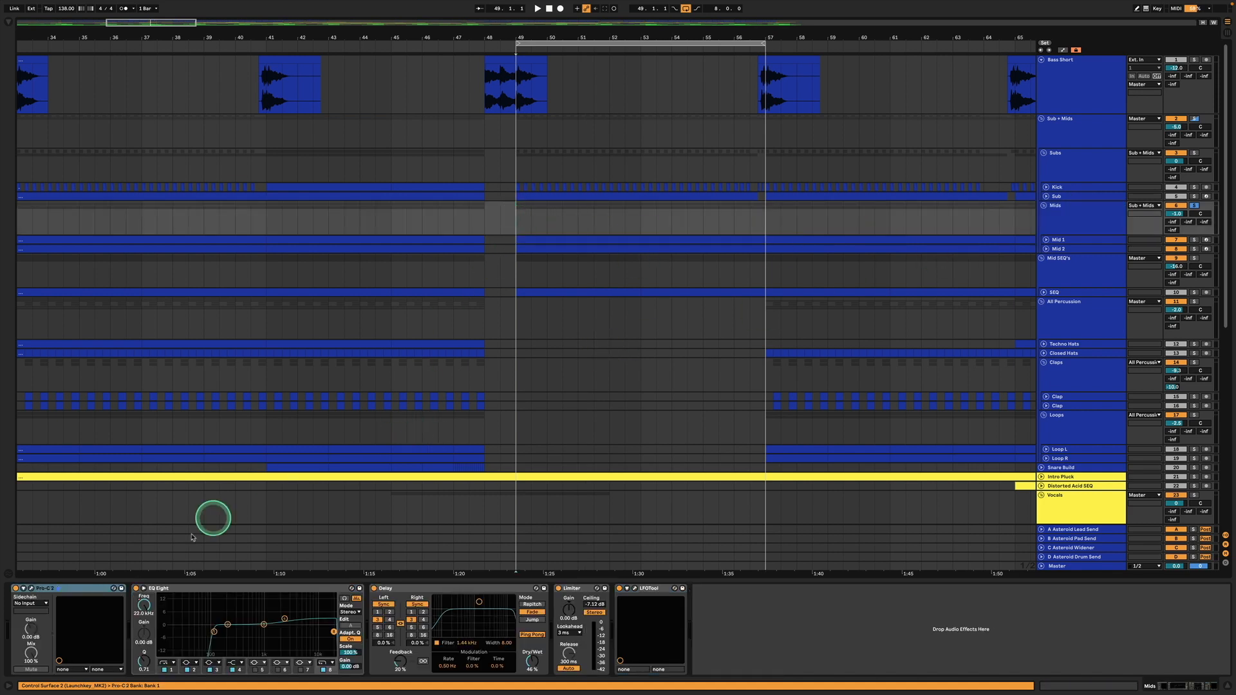
Step: View the Mids group's Pro-C 2 compressor window, close it and select the 2.50 kHz band in EQ Eight
left_click(38, 588)
left_click(35, 587)
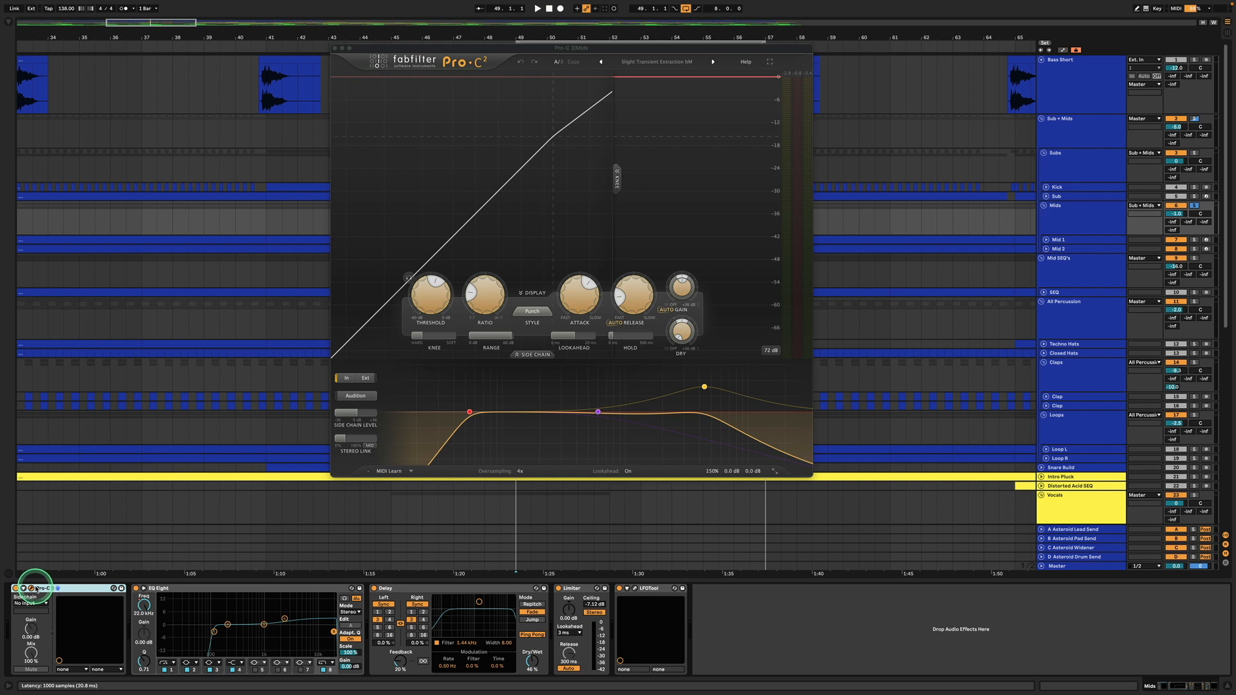
left_click(33, 588)
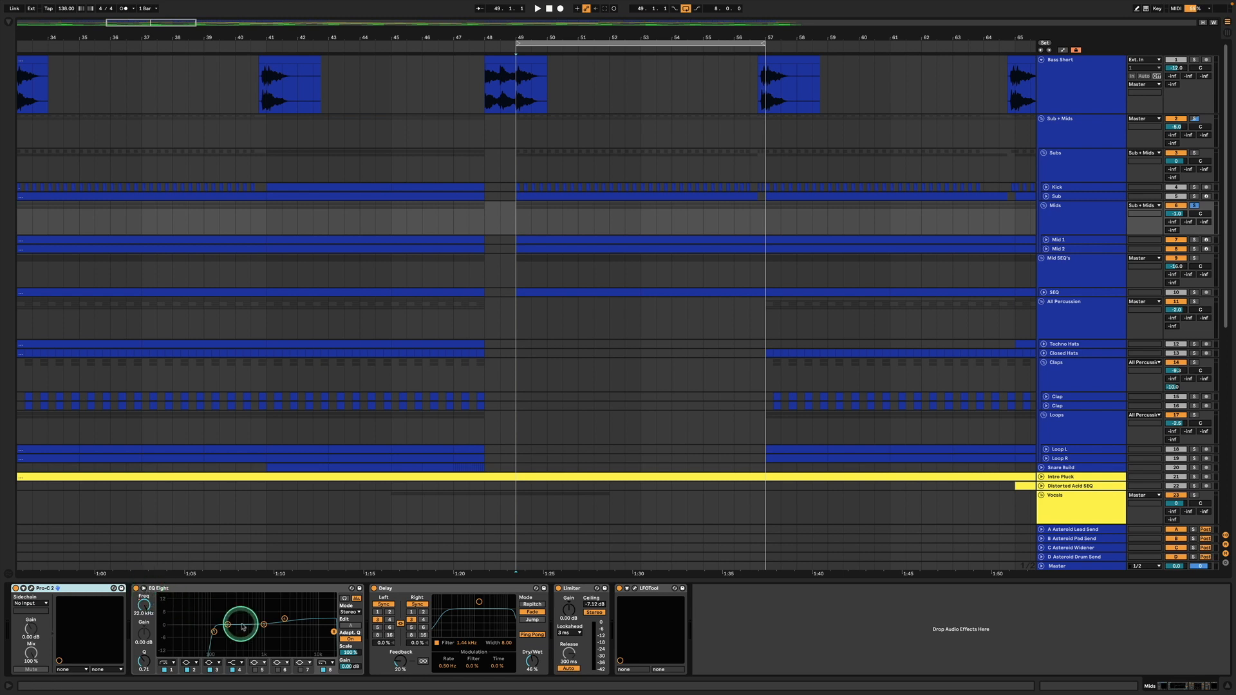
left_click(286, 622)
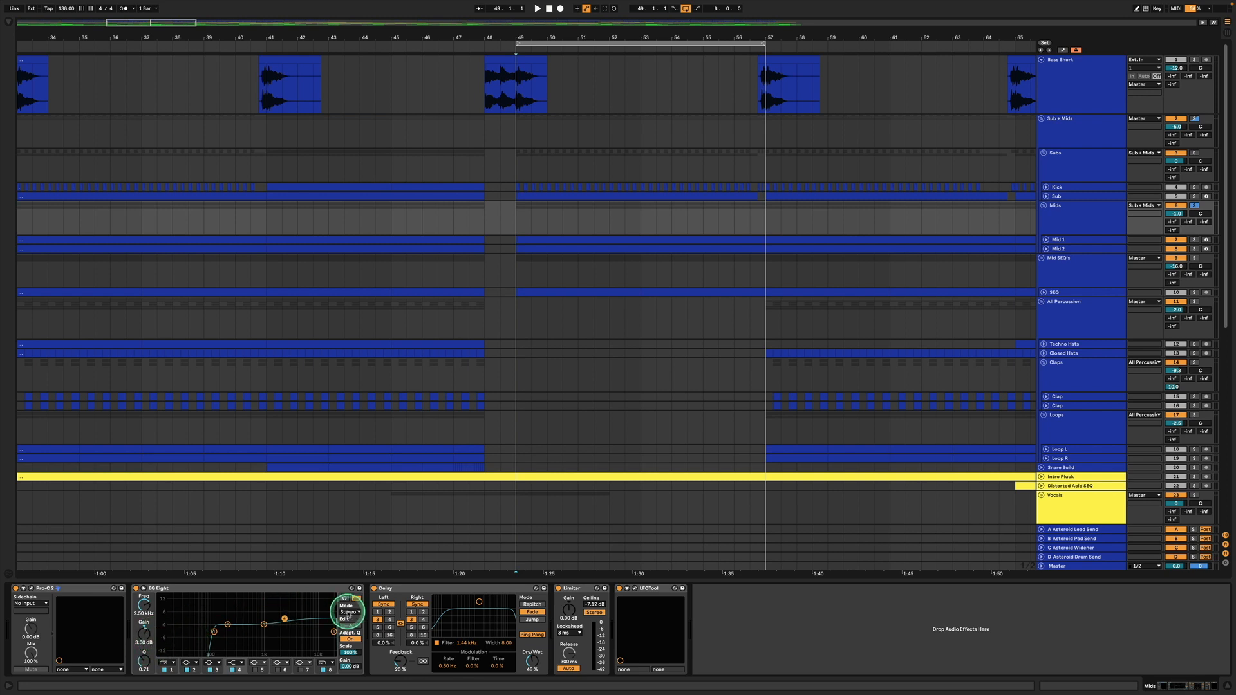
Step: Play the Mids group from bar 49 while switching its Delay off and on to compare
left_click(394, 588)
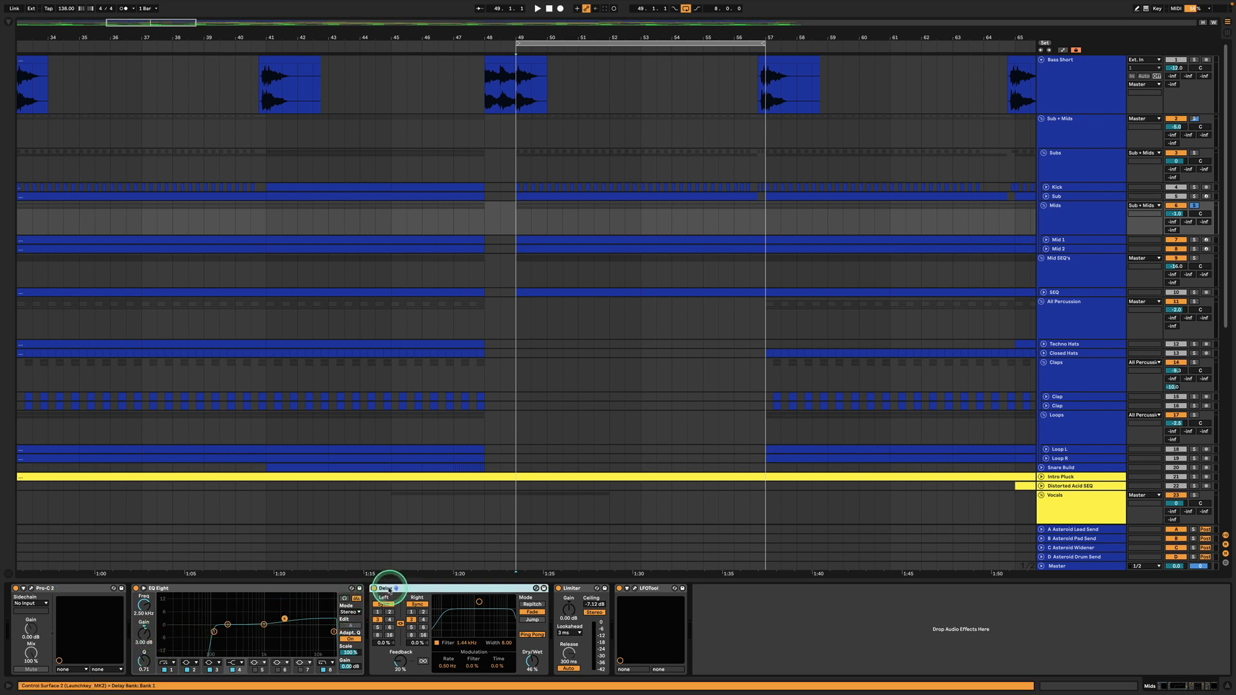
key("space")
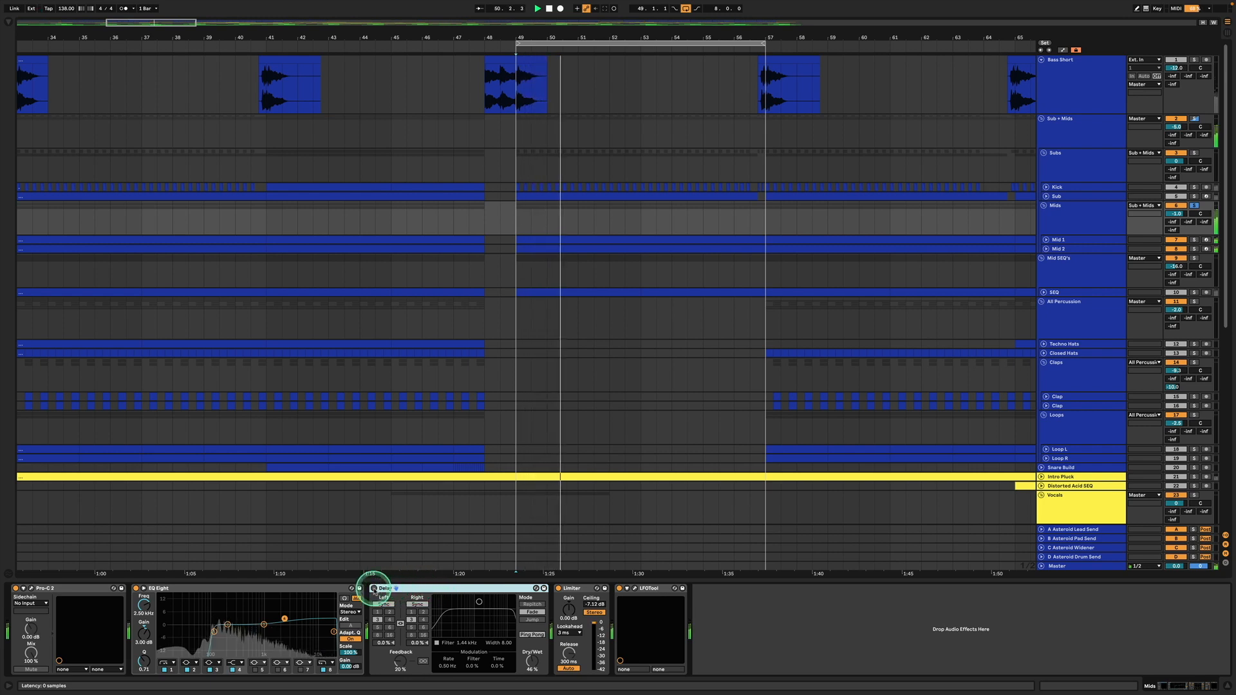
left_click(374, 588)
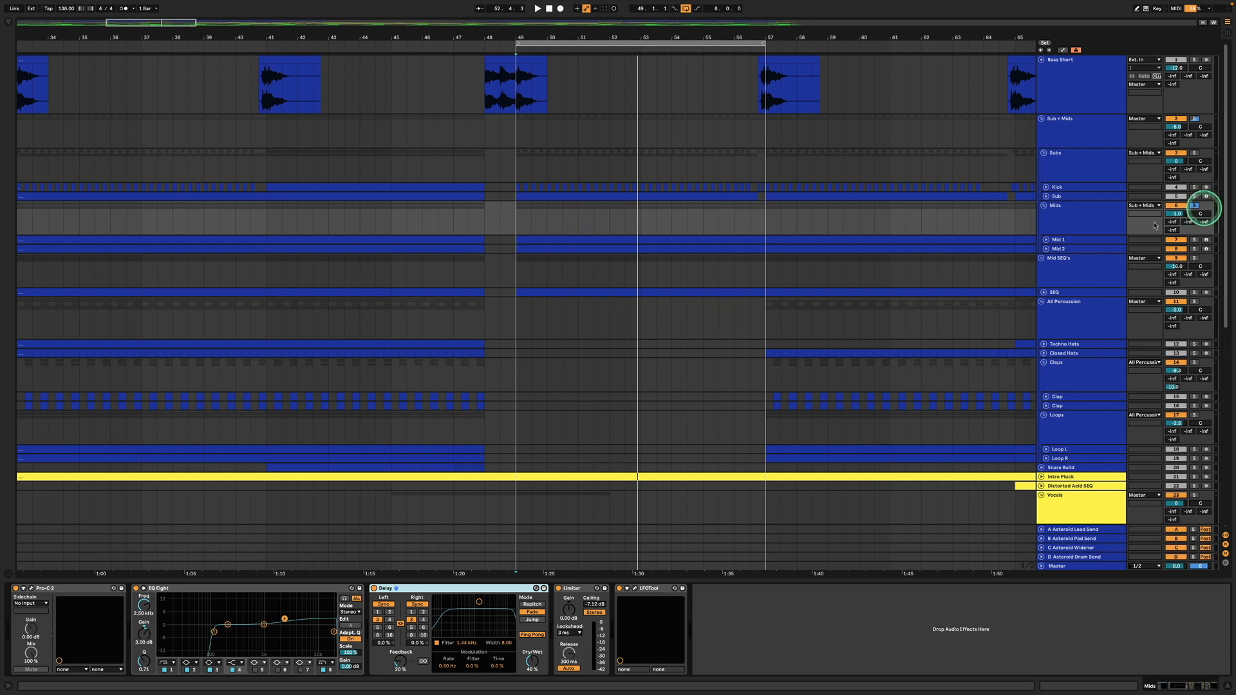
Step: Take the Mids group off solo and show the device chain of the Sub + Mids group
left_click(1081, 224)
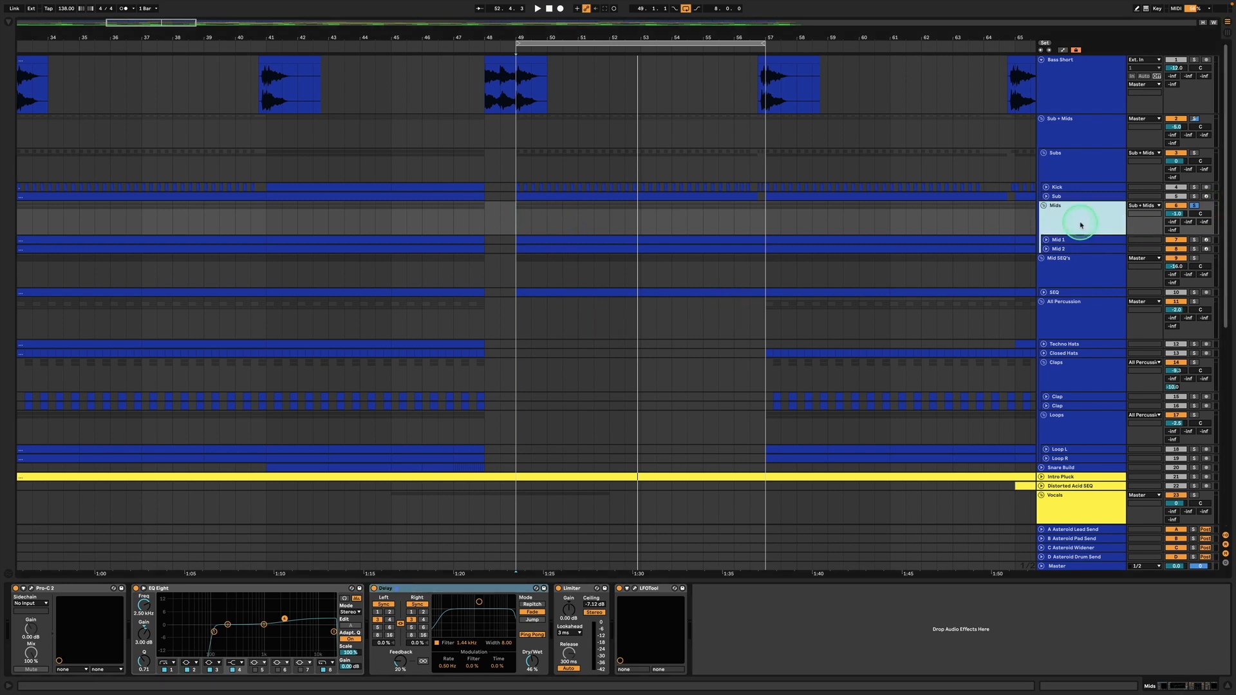
left_click(1193, 206)
left_click(1088, 225)
left_click(1070, 169)
left_click(1065, 222)
left_click(1076, 127)
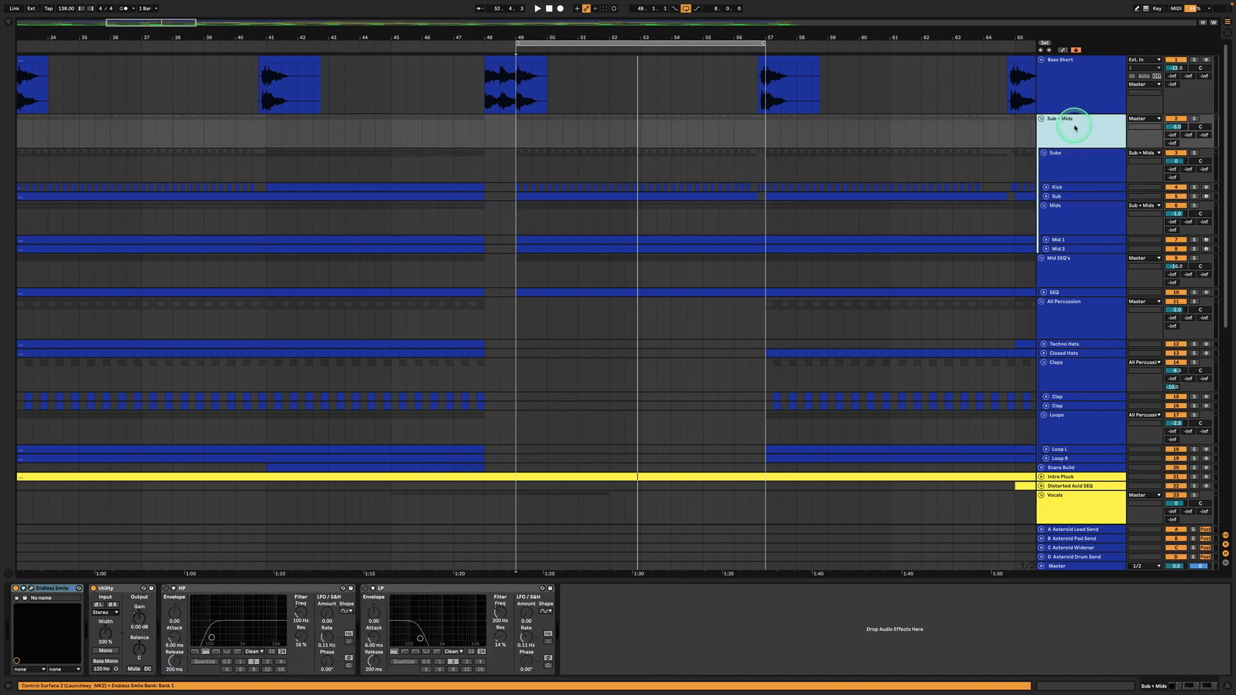
Step: Review the Utility and Endless Smile devices on the Sub + Mids group
left_click(120, 592)
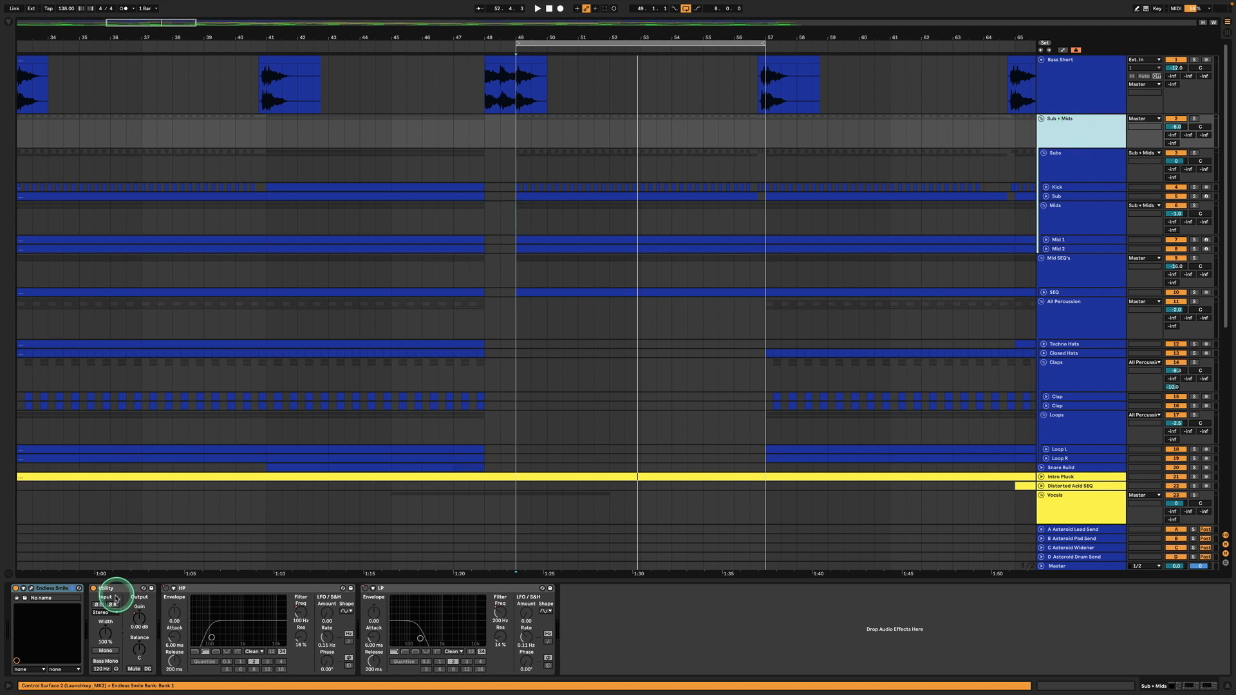
left_click(60, 591)
left_click(54, 590)
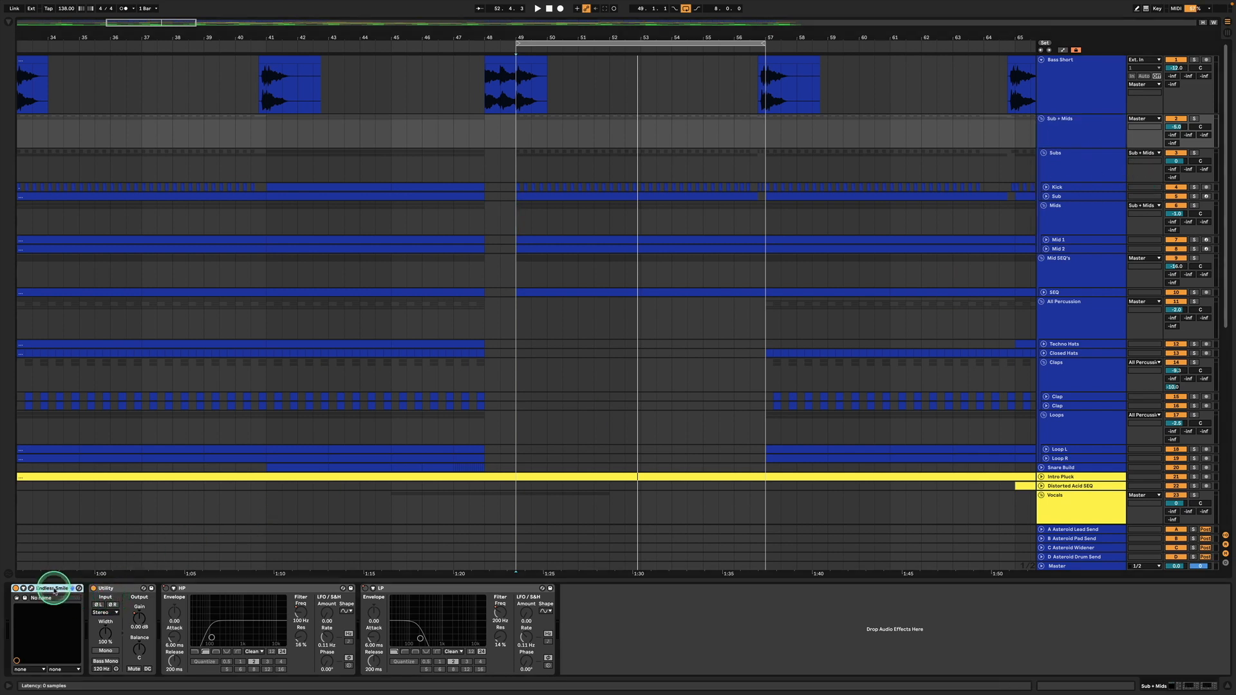
Step: Review the Utility, HP and LP devices on the Sub + Mids group one after another
left_click(117, 593)
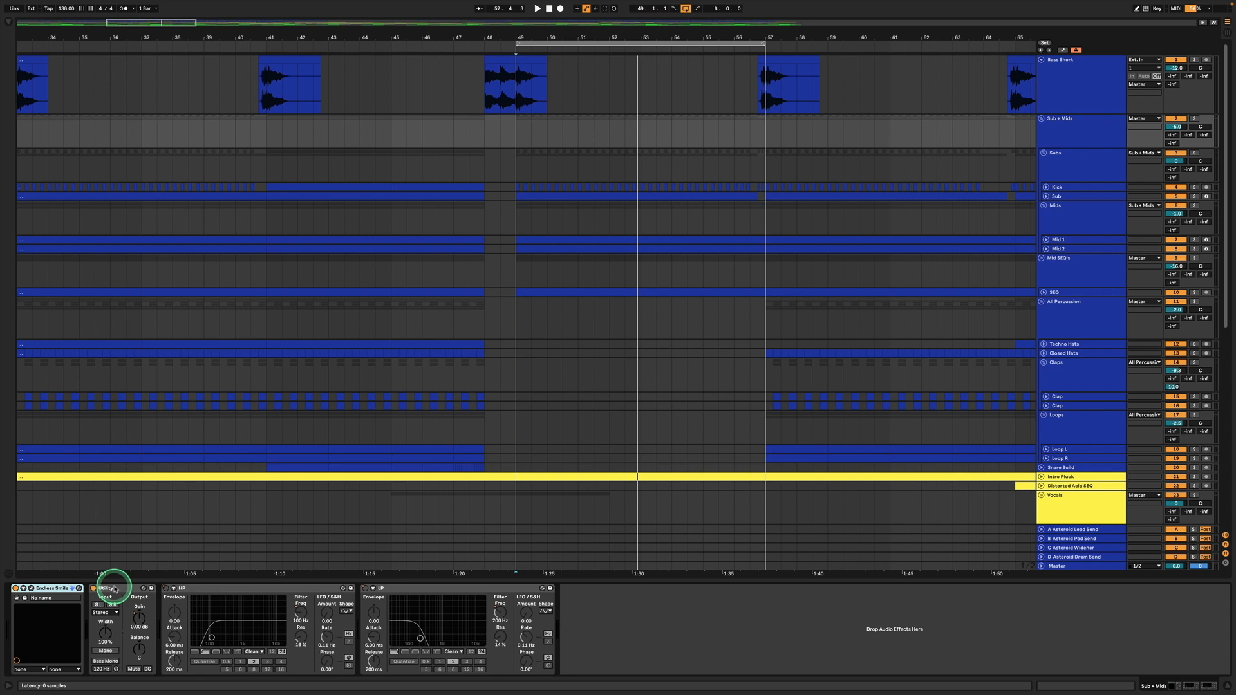
left_click(115, 589)
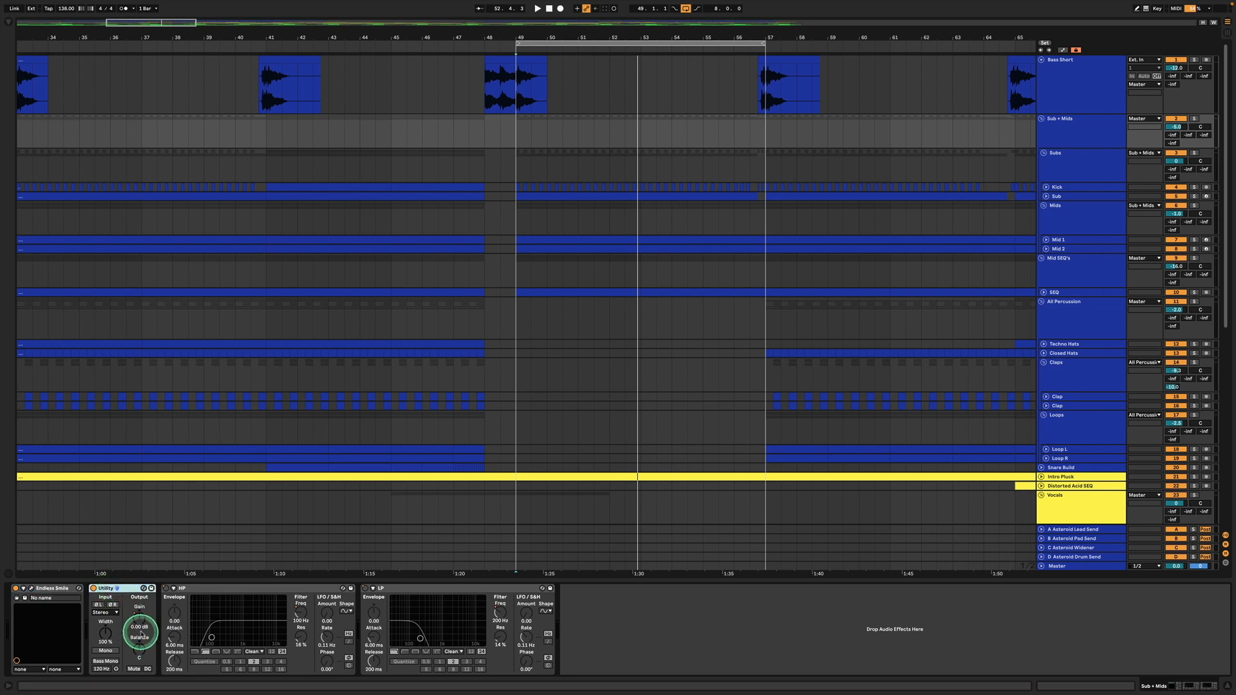
left_click(196, 591)
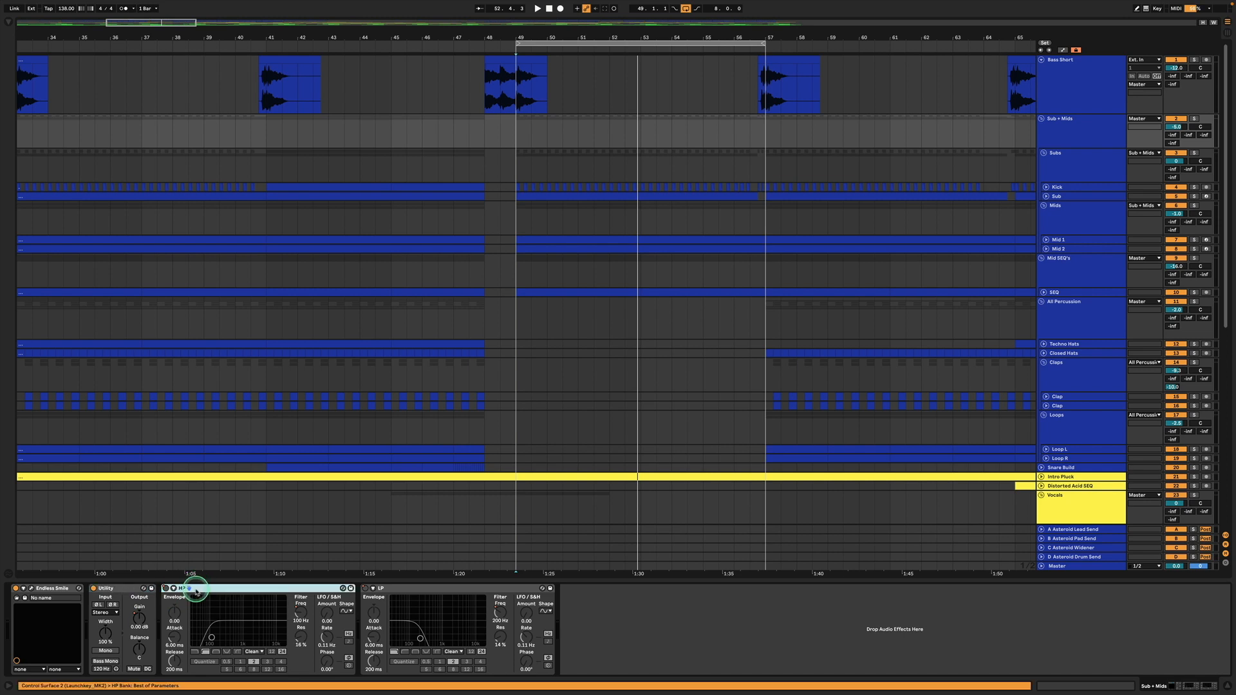
left_click(403, 587)
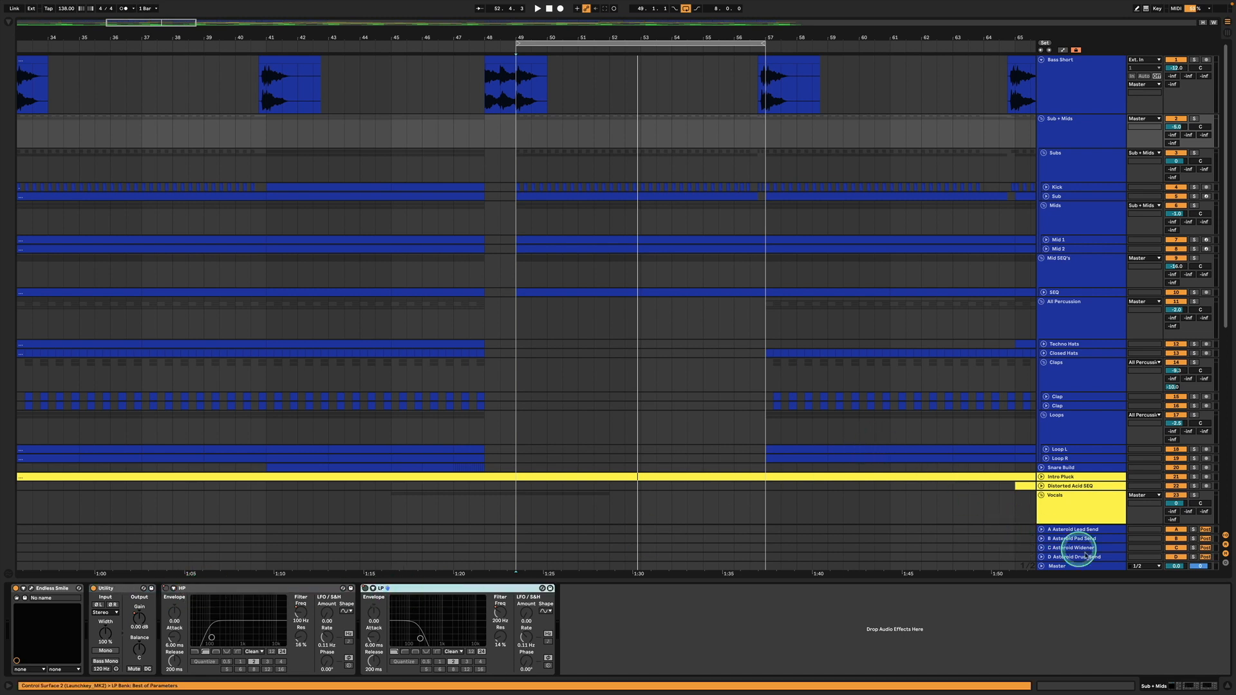
Step: Fold the Sub + Mids group and the Bass Short track, and show the device chain of the Mid SEQ's group
left_click(1228, 685)
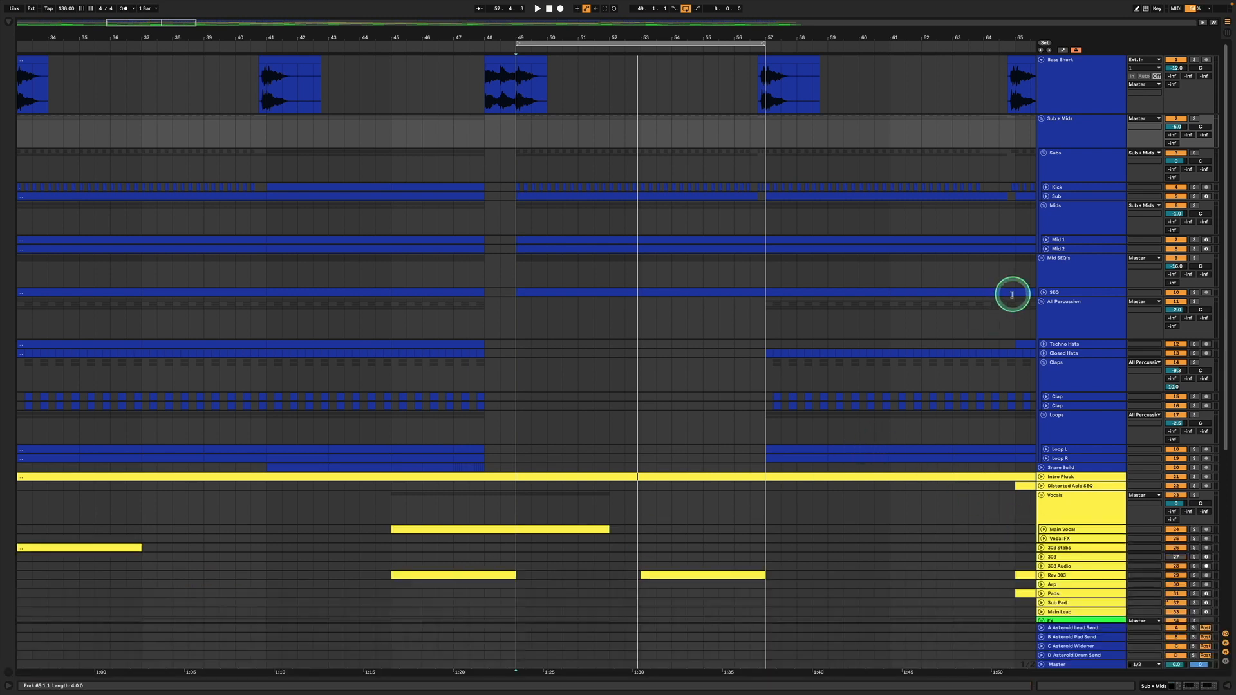
left_click(1067, 261)
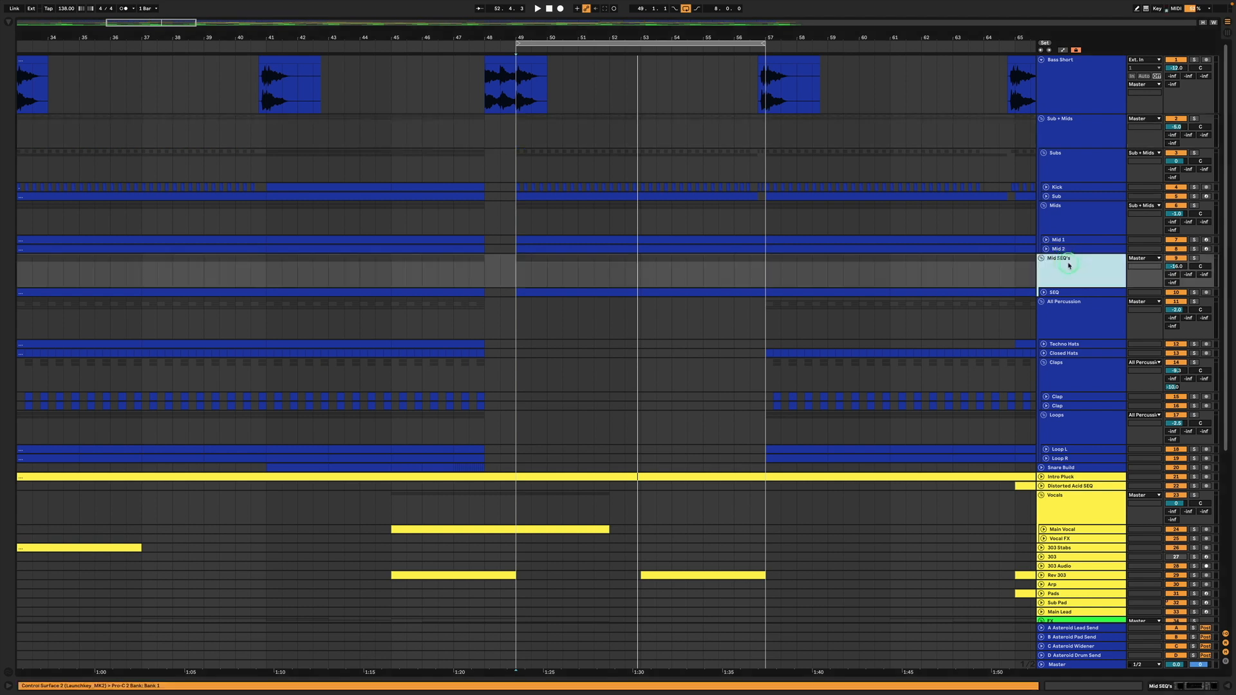
left_click(1040, 118)
left_click(1041, 59)
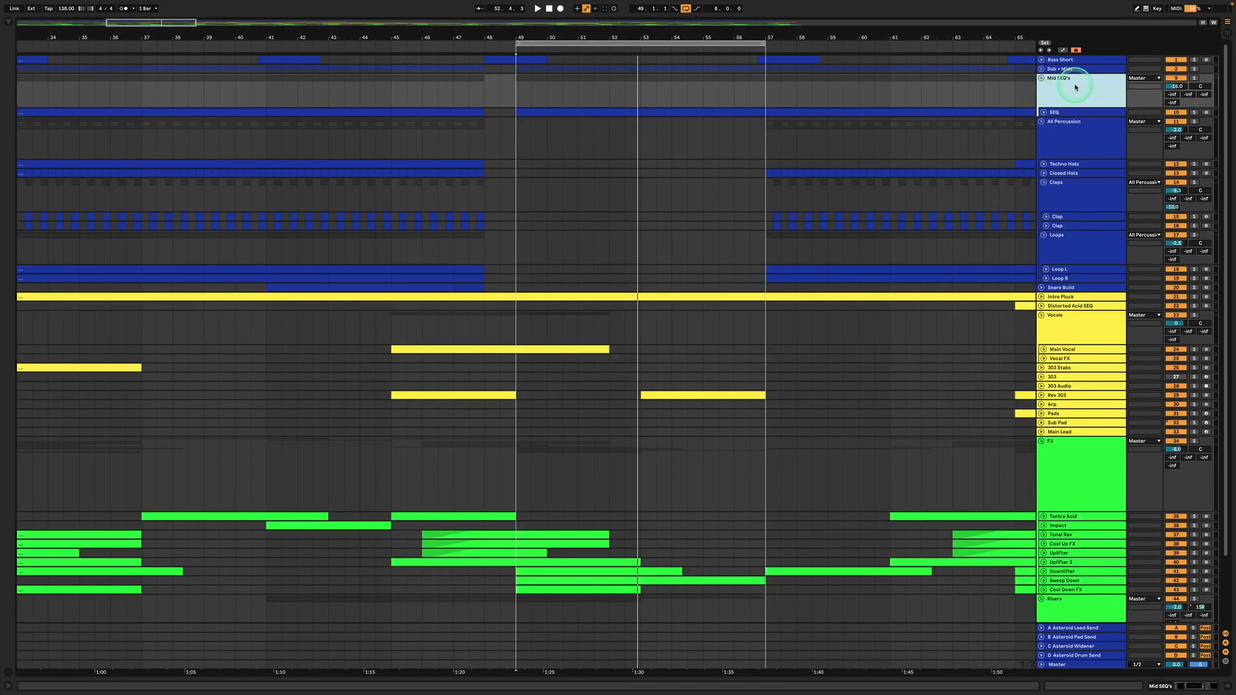
double_click(1053, 106)
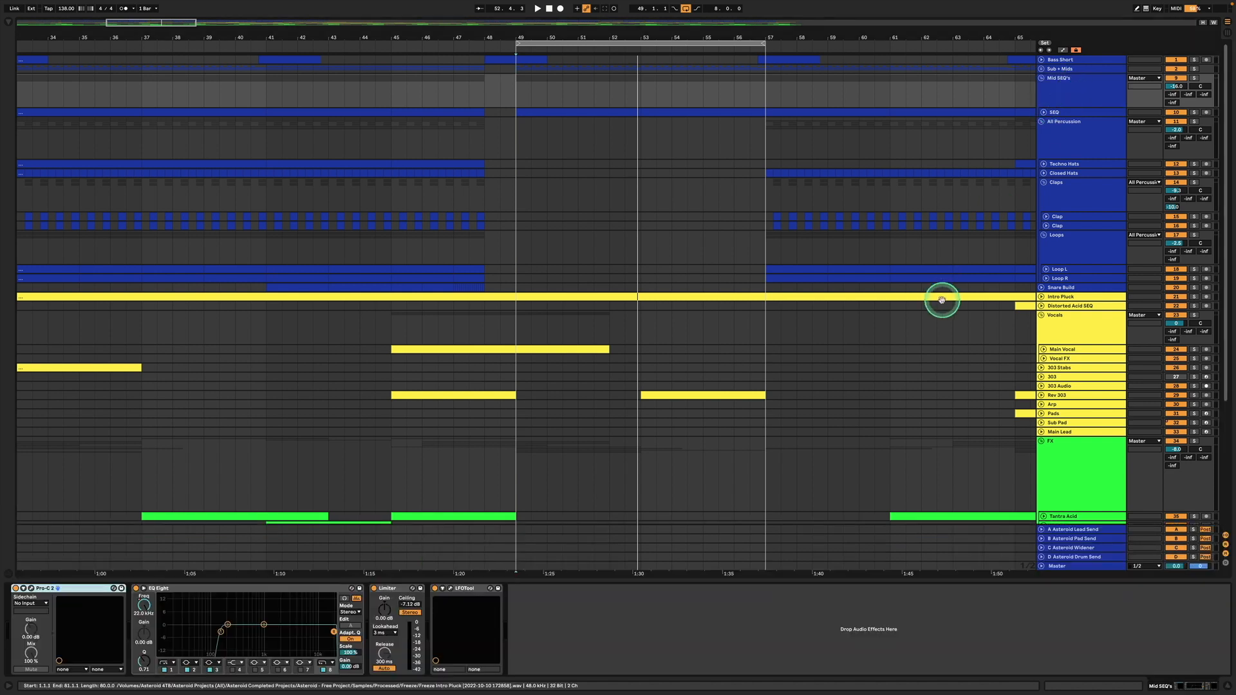
Step: View the Mid SEQ's group's Pro-C 2 compressor window, close it and select the 150 Hz low-cut band in EQ Eight
left_click(32, 588)
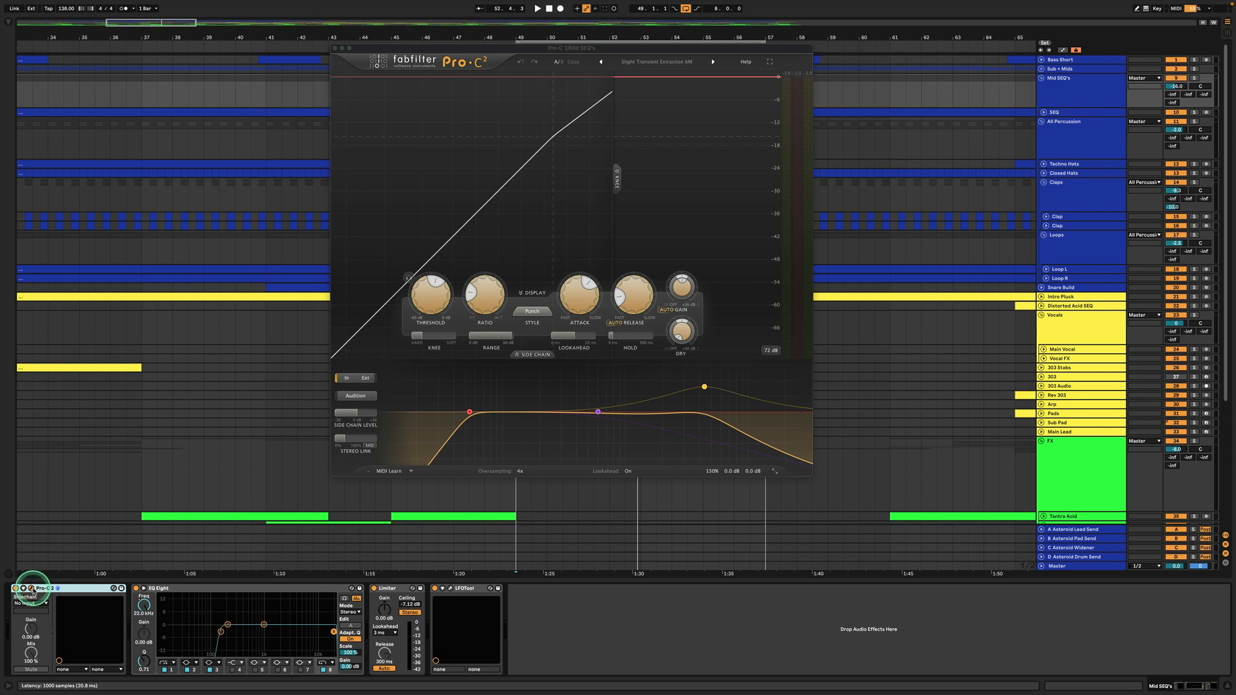
left_click(32, 588)
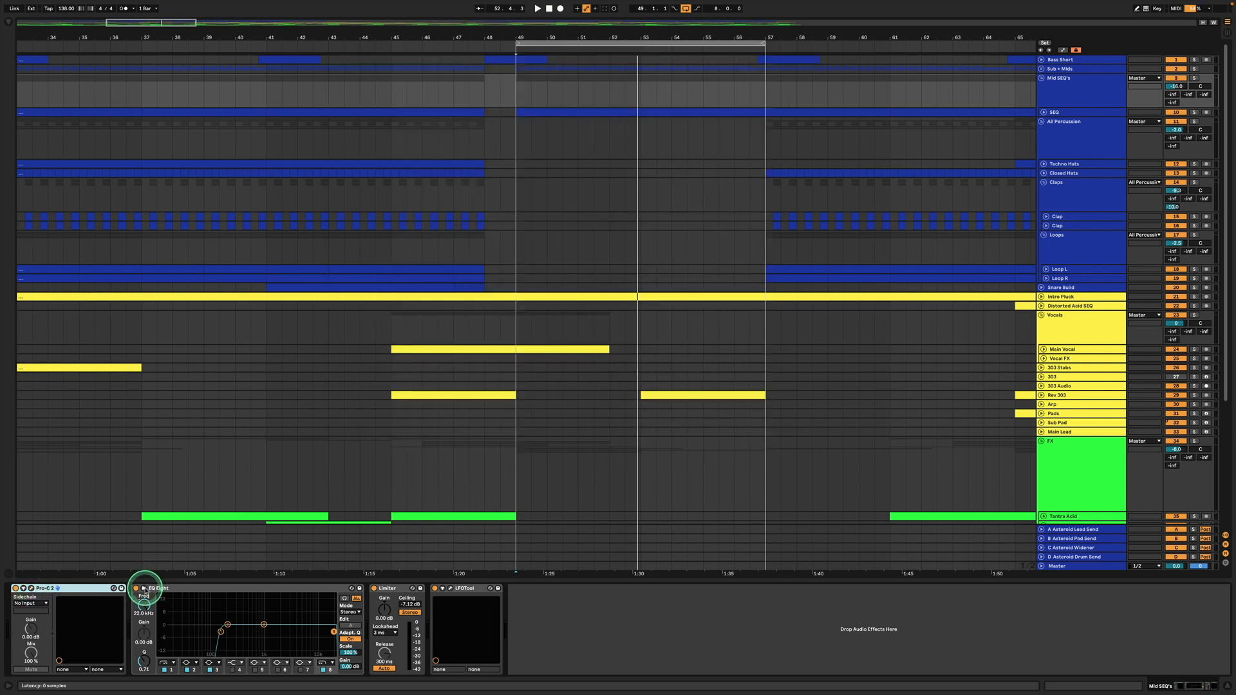
left_click(215, 635)
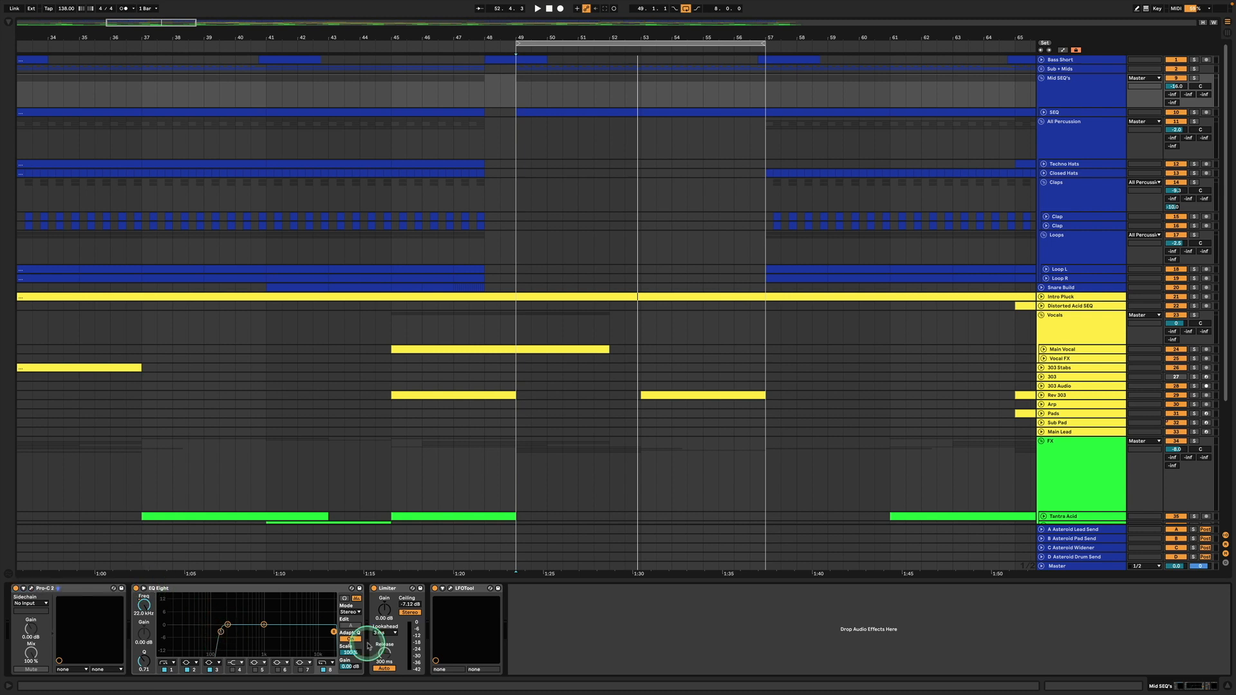
left_click(221, 632)
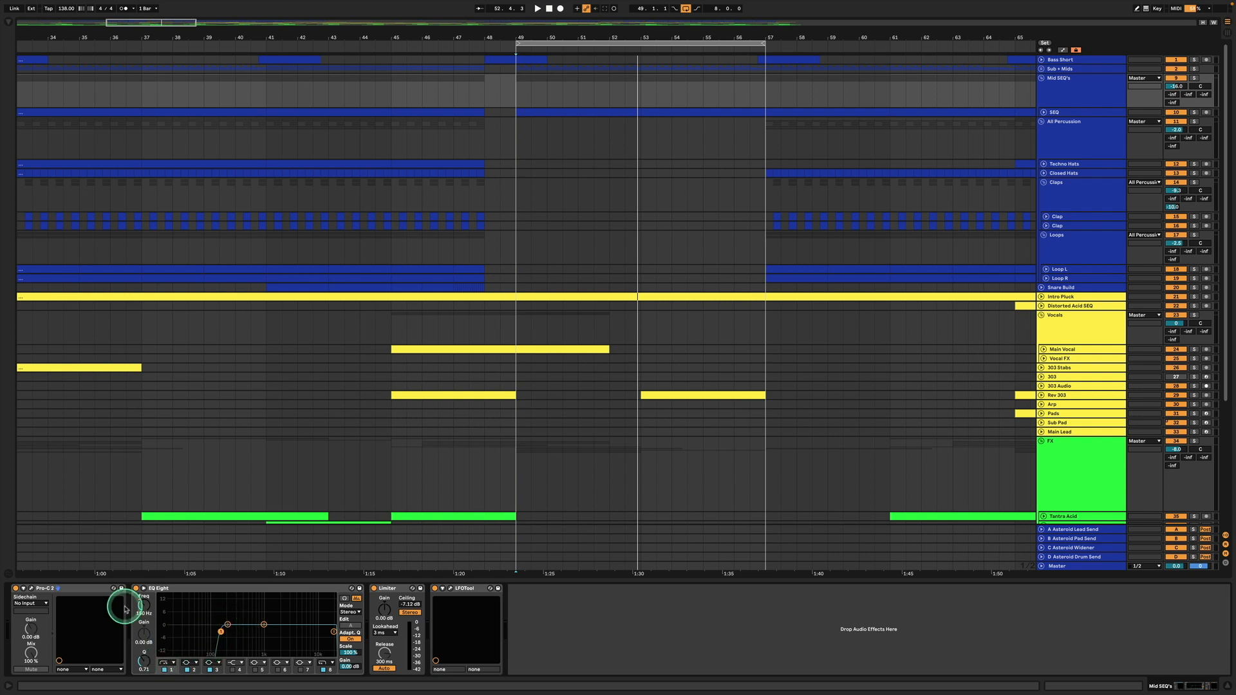
Step: Review the Limiter on the Mid SEQ's group, then view its LFOTool window and close it
left_click(388, 590)
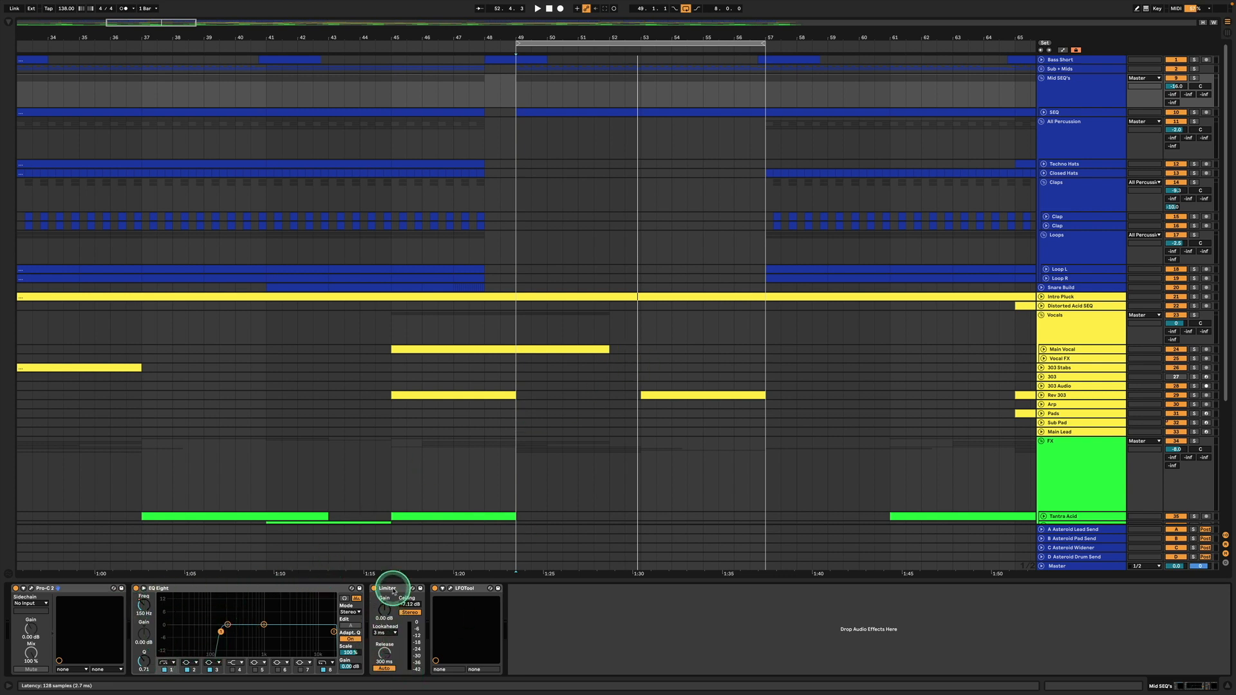
left_click(450, 590)
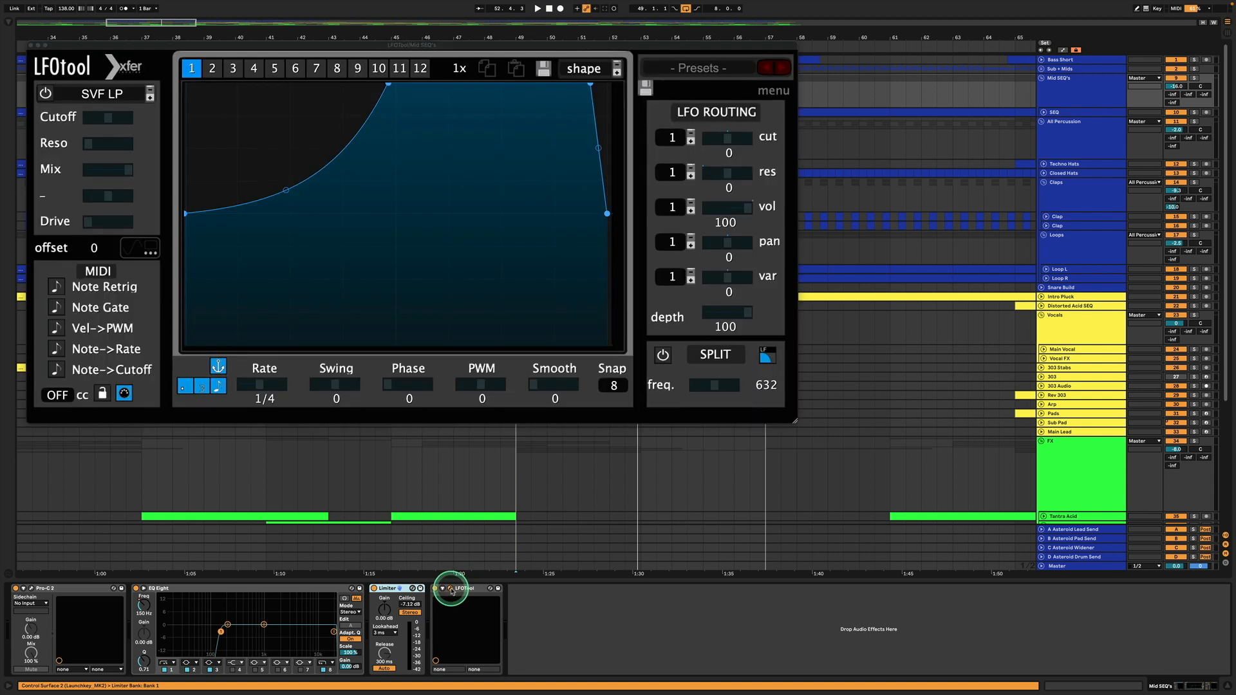
left_click(30, 45)
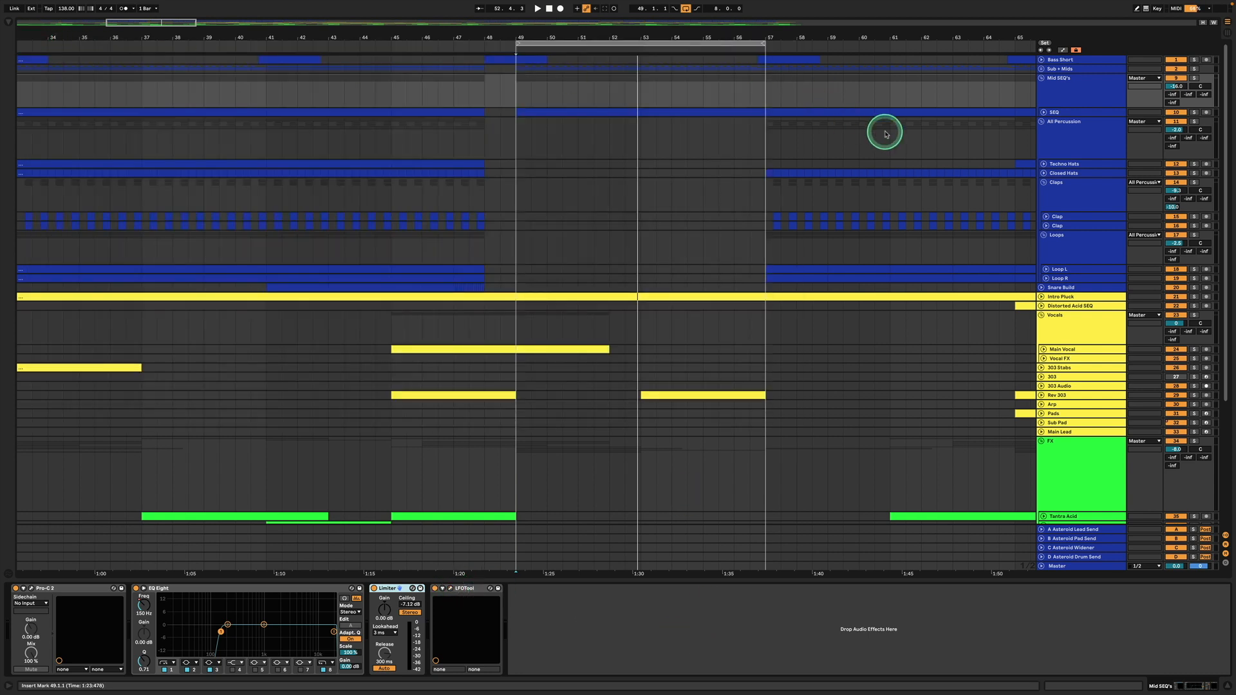
Step: Unfold the SEQ track, solo it and play its audio clip from bar 49
left_click(1065, 98)
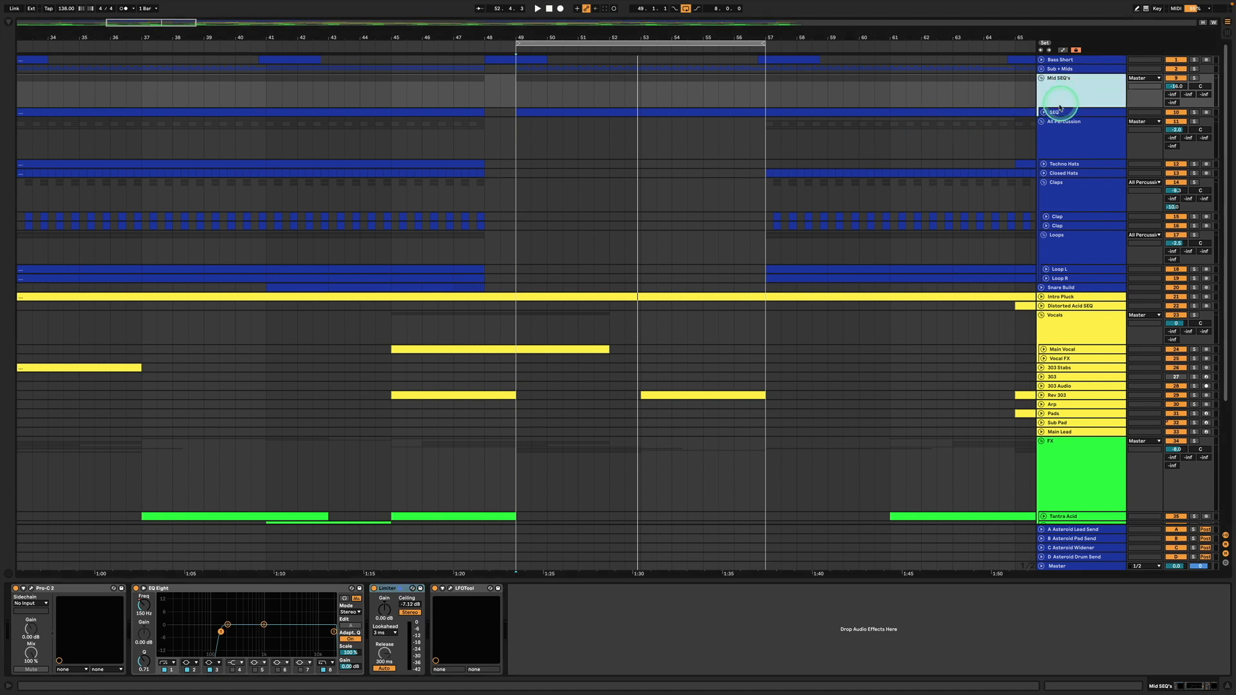
left_click(1043, 113)
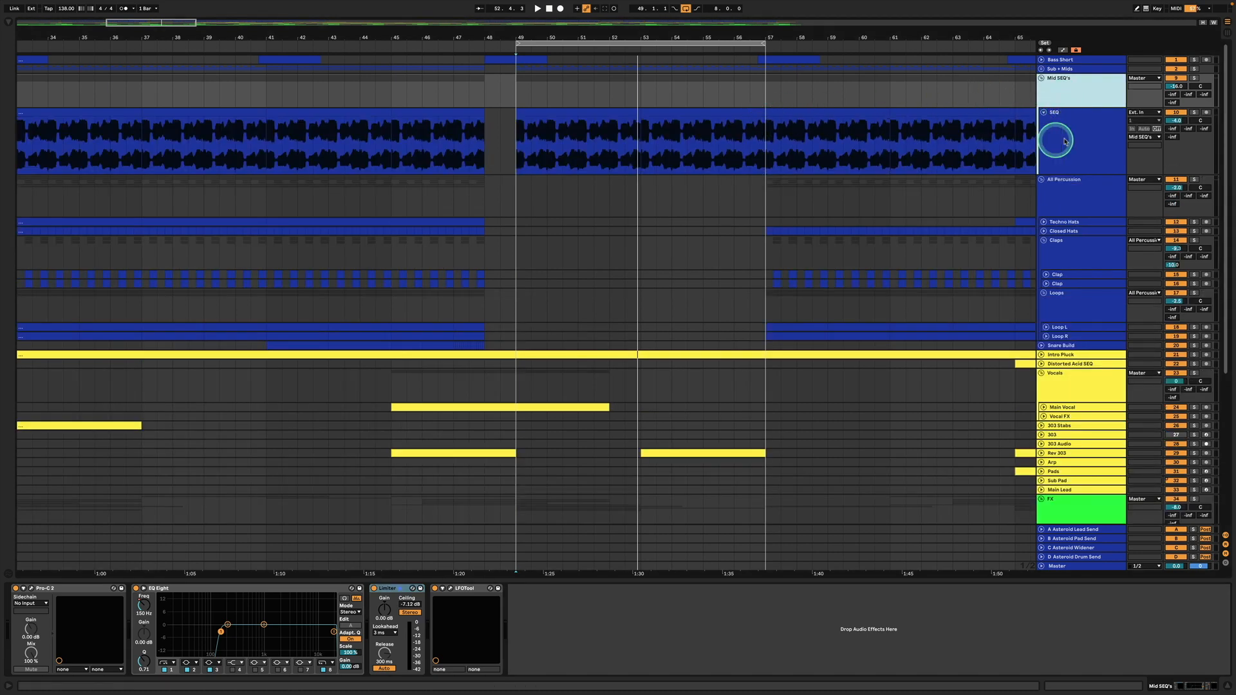
left_click(1145, 122)
left_click(1194, 113)
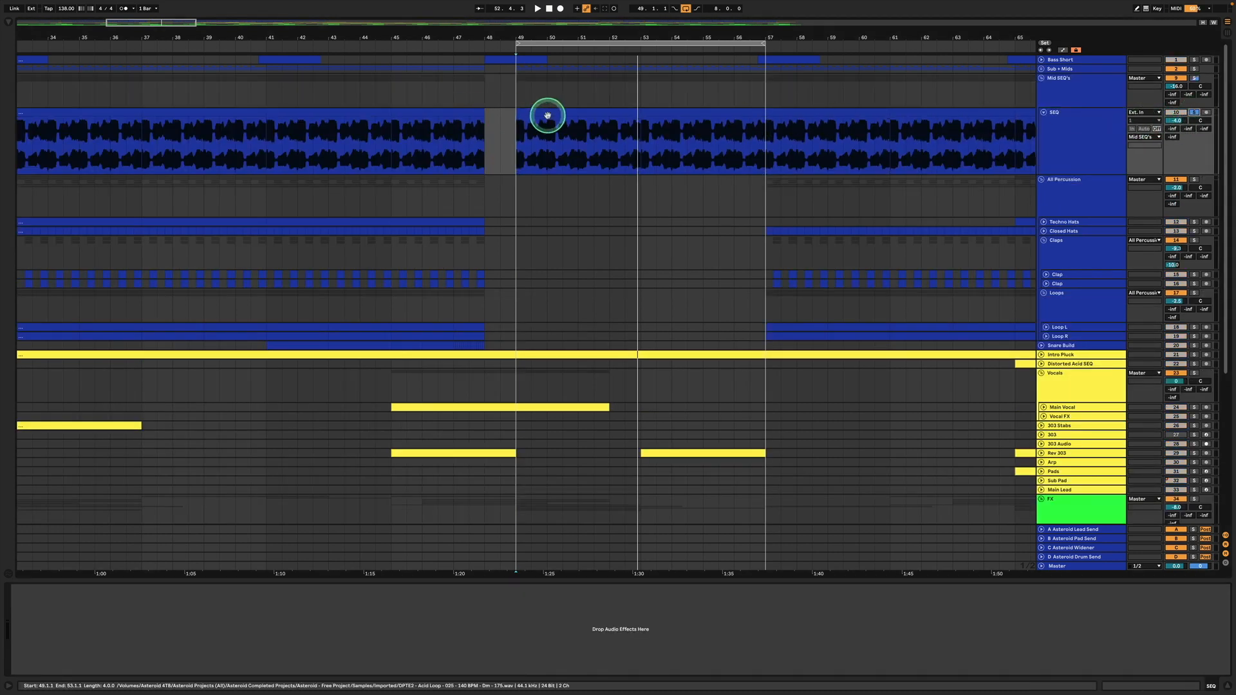
left_click(547, 114)
key("space")
Step: Switch the Mid SEQ's group's Pro-C 2, EQ Eight and Limiter off and back on during playback to compare the sound
left_click(1081, 90)
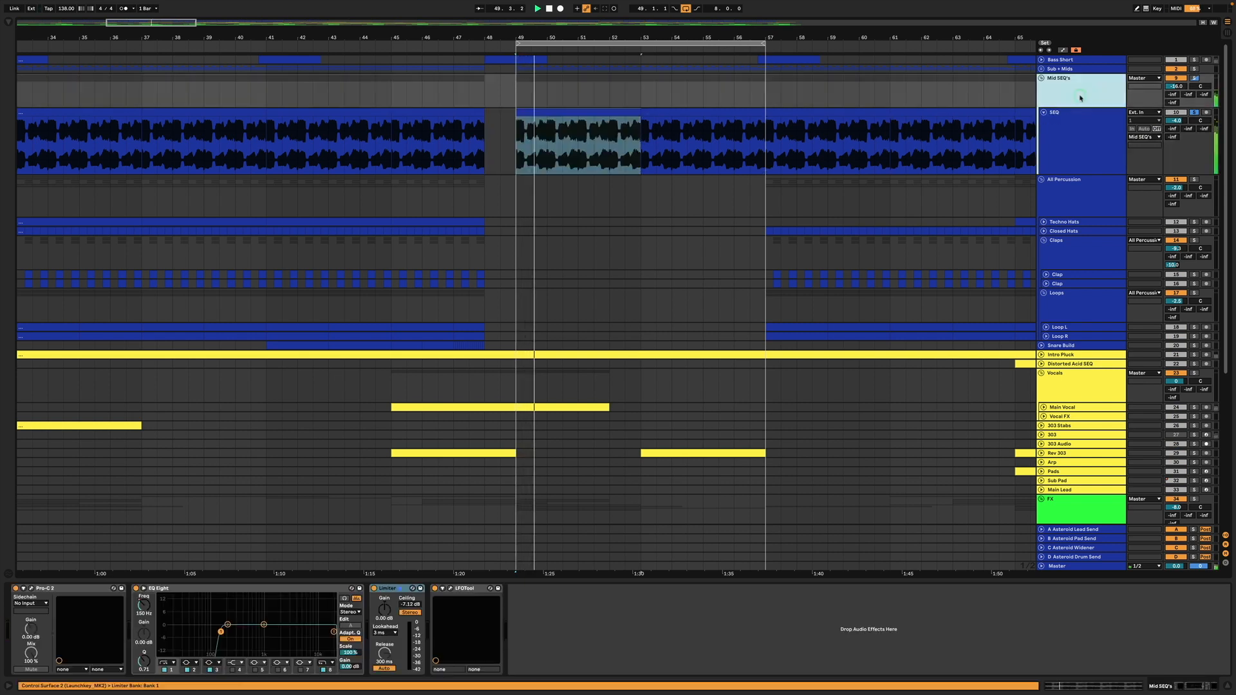
left_click(16, 588)
left_click(136, 588)
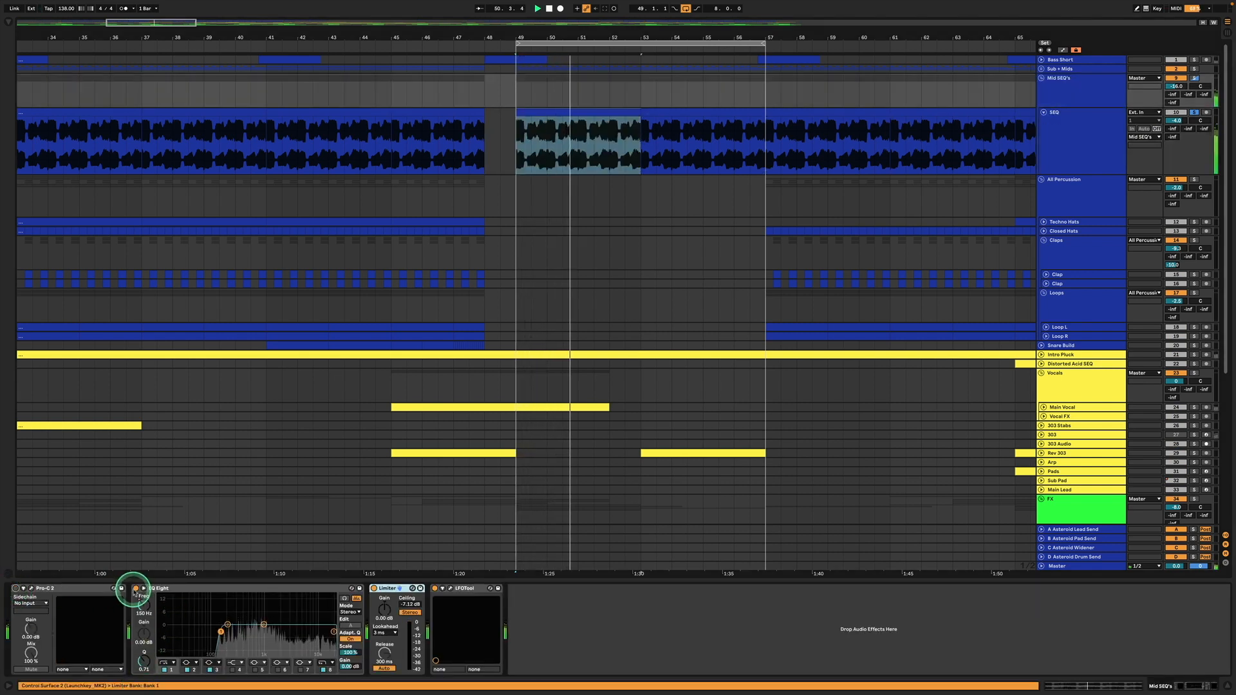
left_click(374, 588)
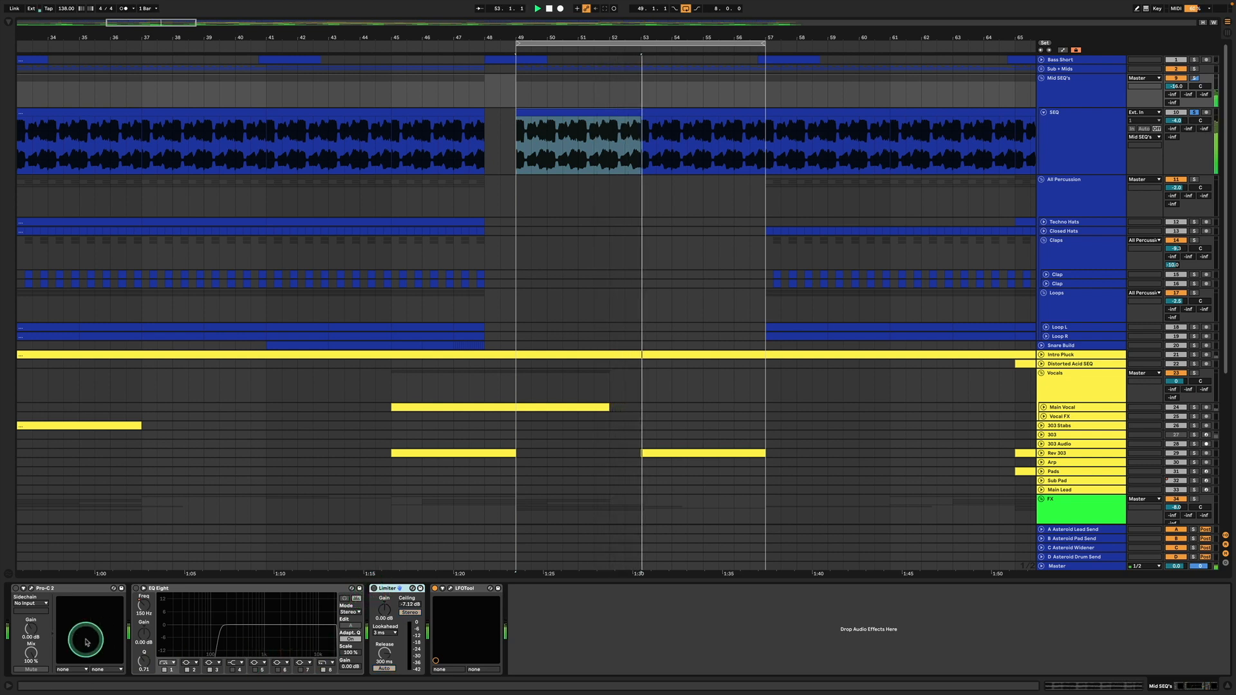
left_click(16, 588)
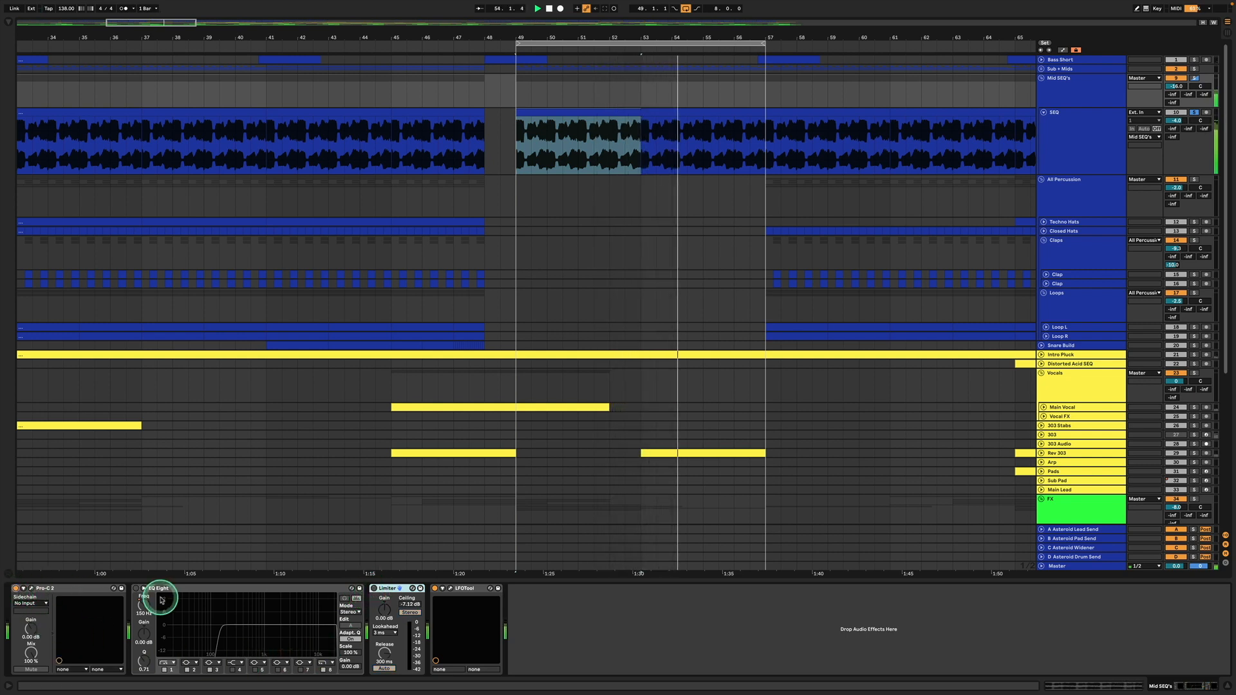
left_click(137, 589)
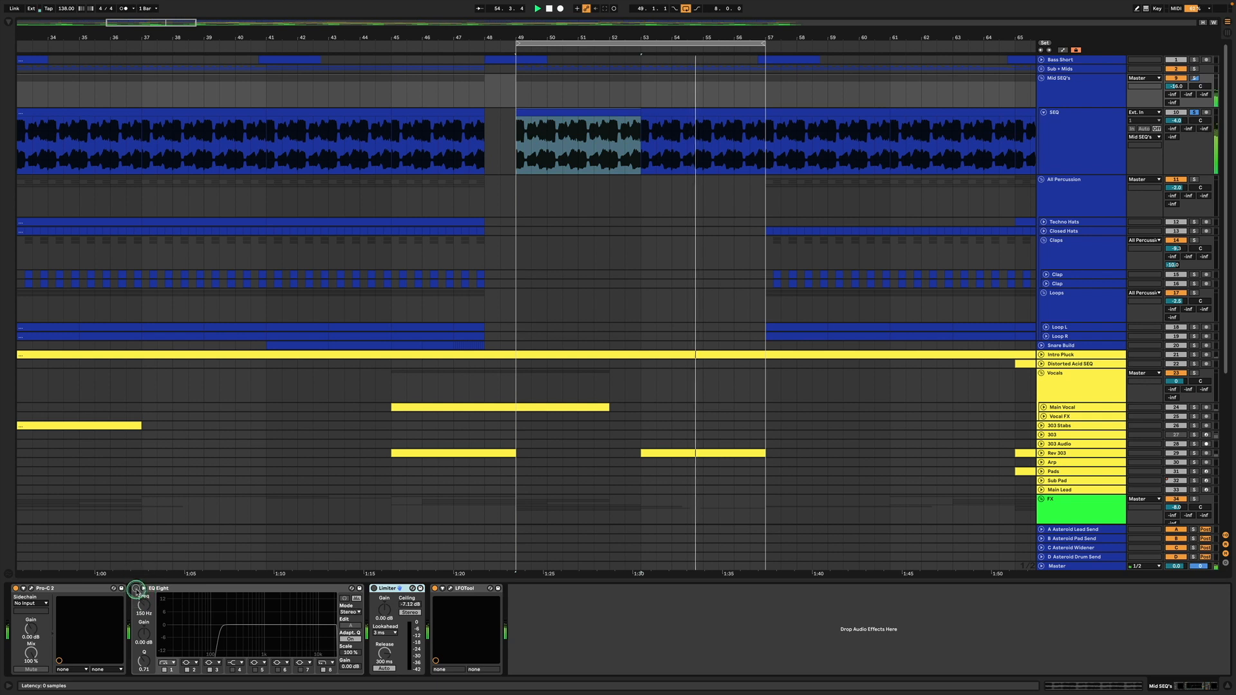
left_click(374, 588)
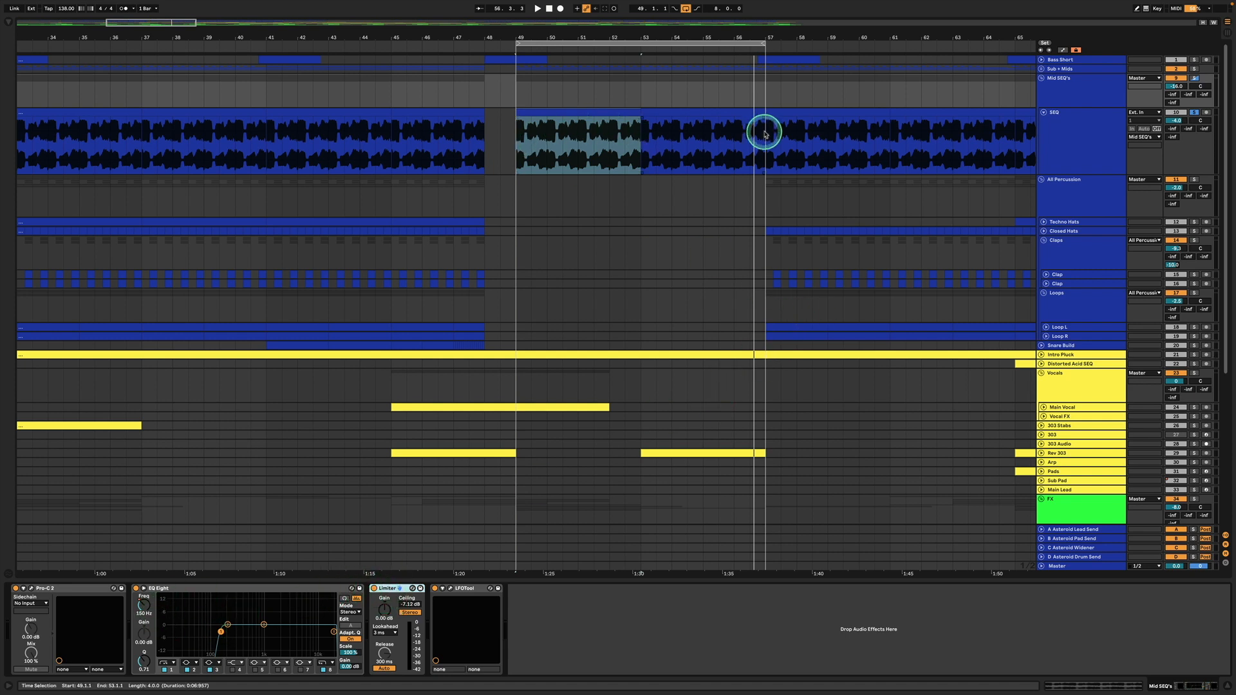
left_click(57, 589)
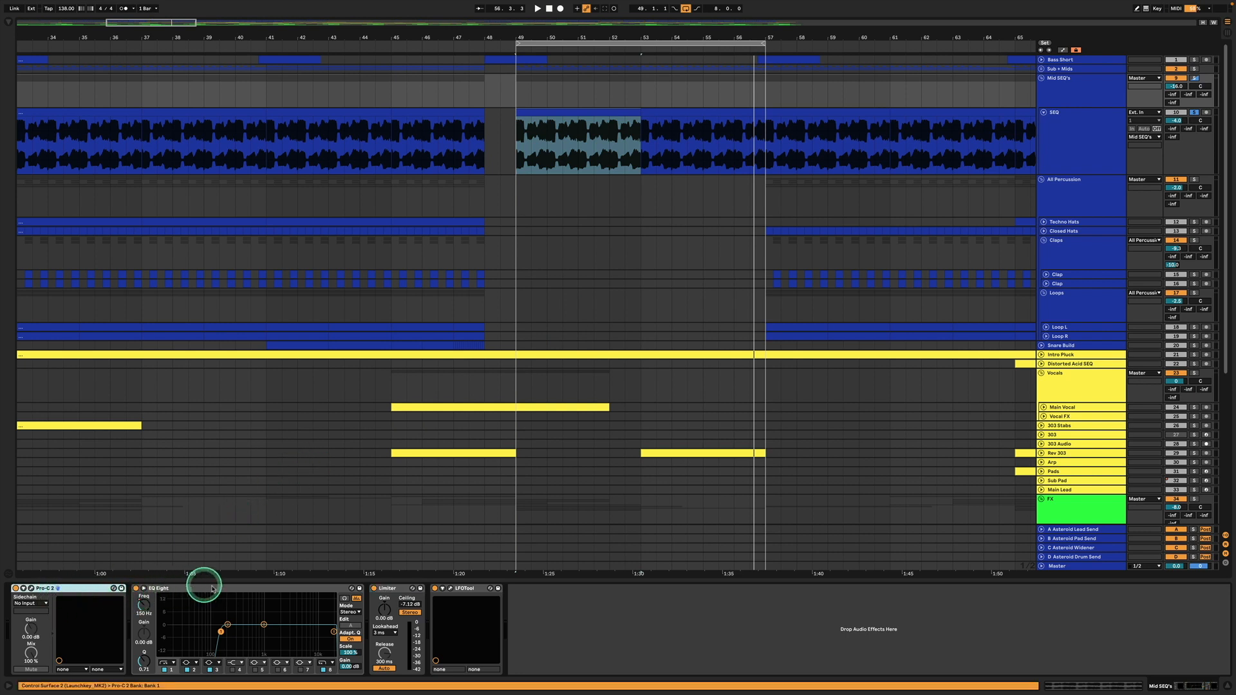
left_click(385, 588)
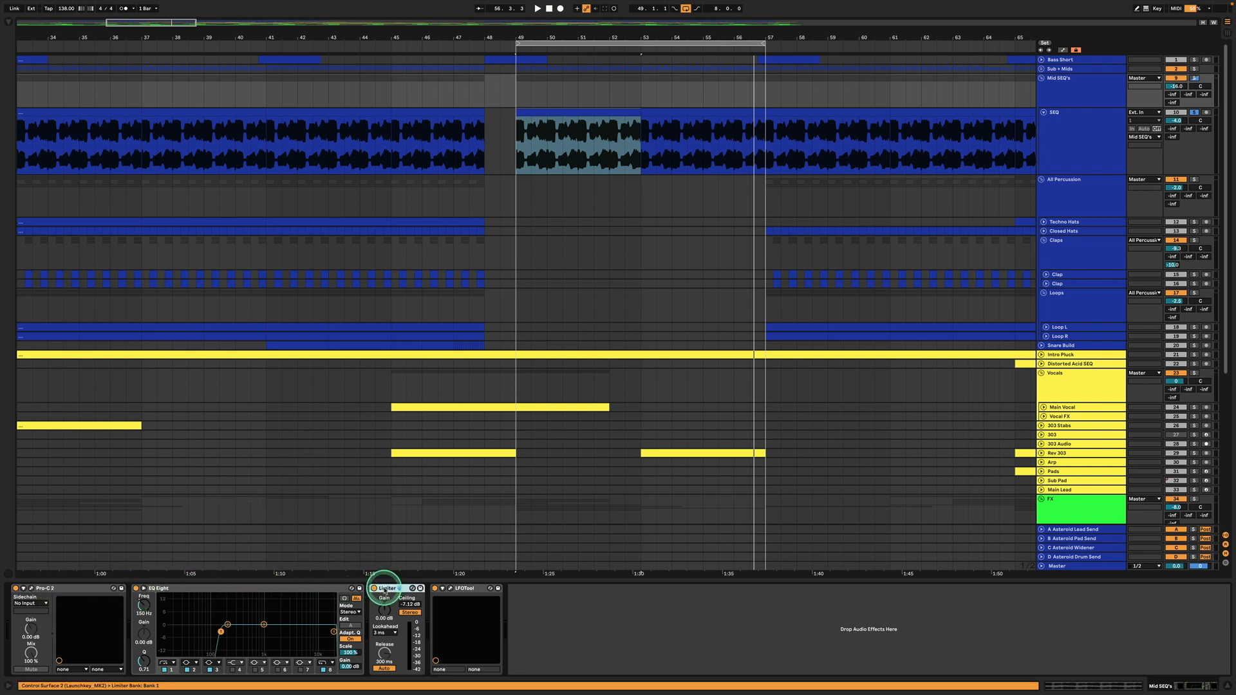
Step: Play the soloed Mid SEQ's and Sub + Mids groups together from bar 49, muting and unmuting the SEQ track to compare
left_click_drag(811, 36, 509, 41)
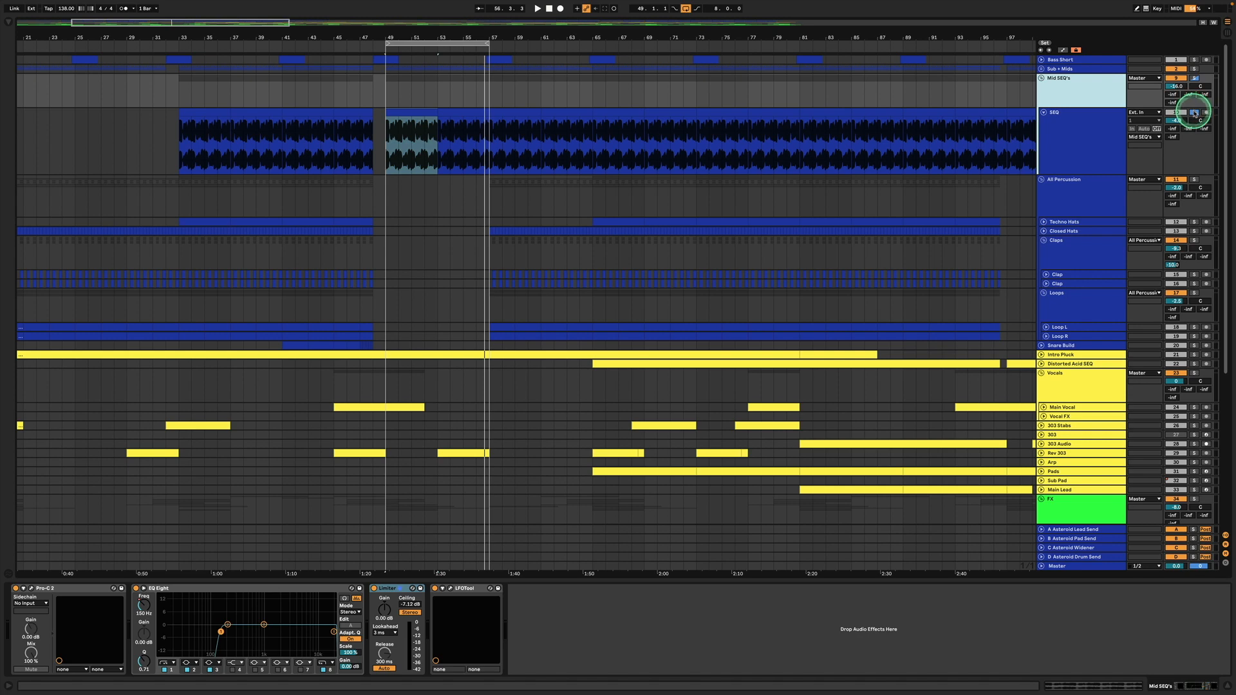
left_click(1193, 113)
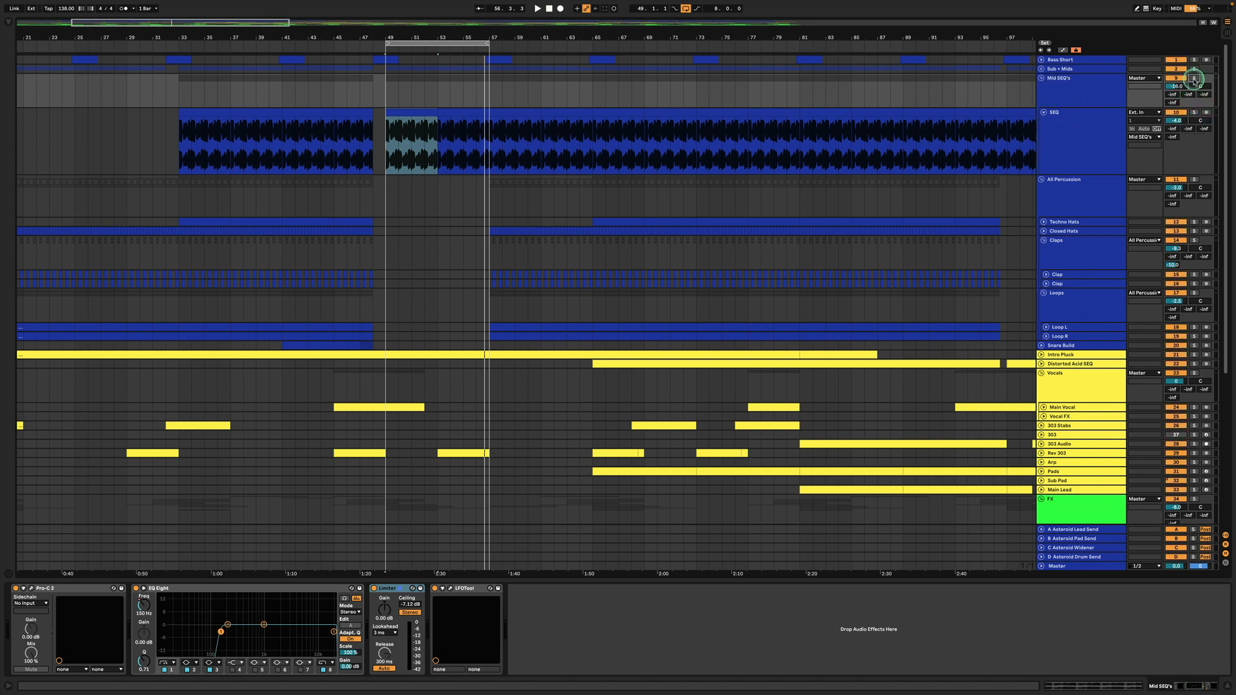
left_click_drag(380, 36, 429, 114)
left_click(429, 113)
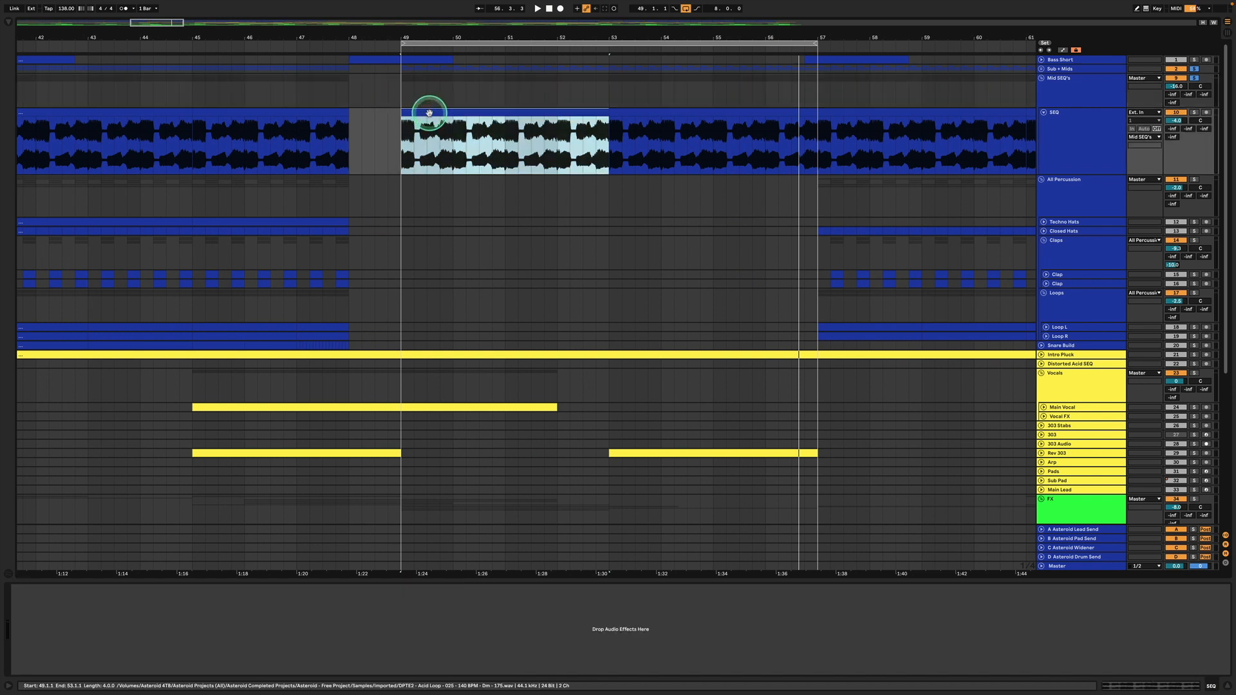
key("space")
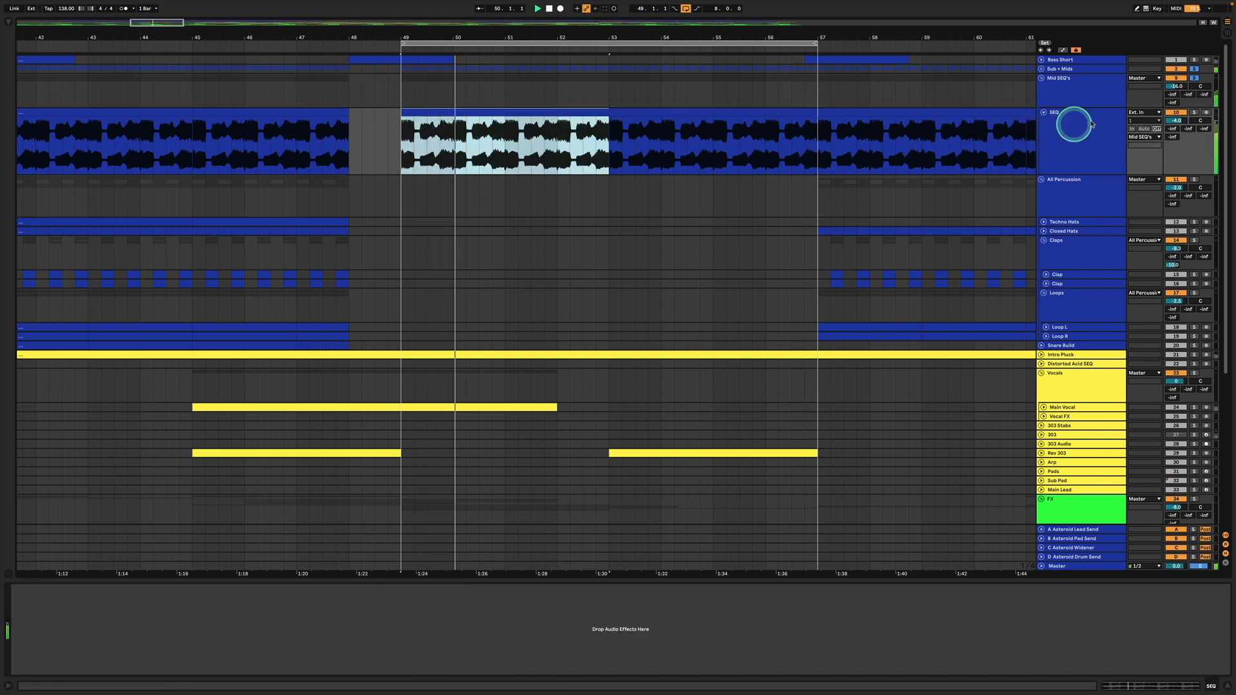
left_click(1183, 113)
left_click(1183, 113)
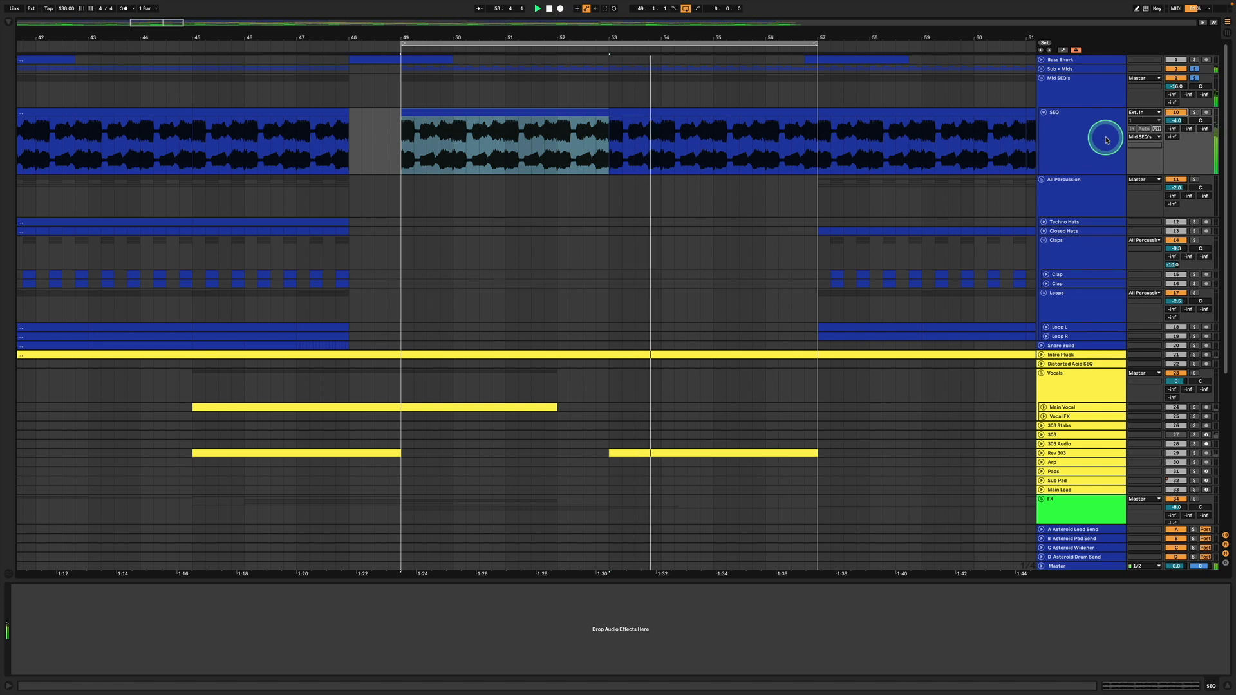
Step: Take the Sub + Mids and Mid SEQ's groups off solo, and fold the SEQ track and the Mid SEQ's group
left_click(1193, 69)
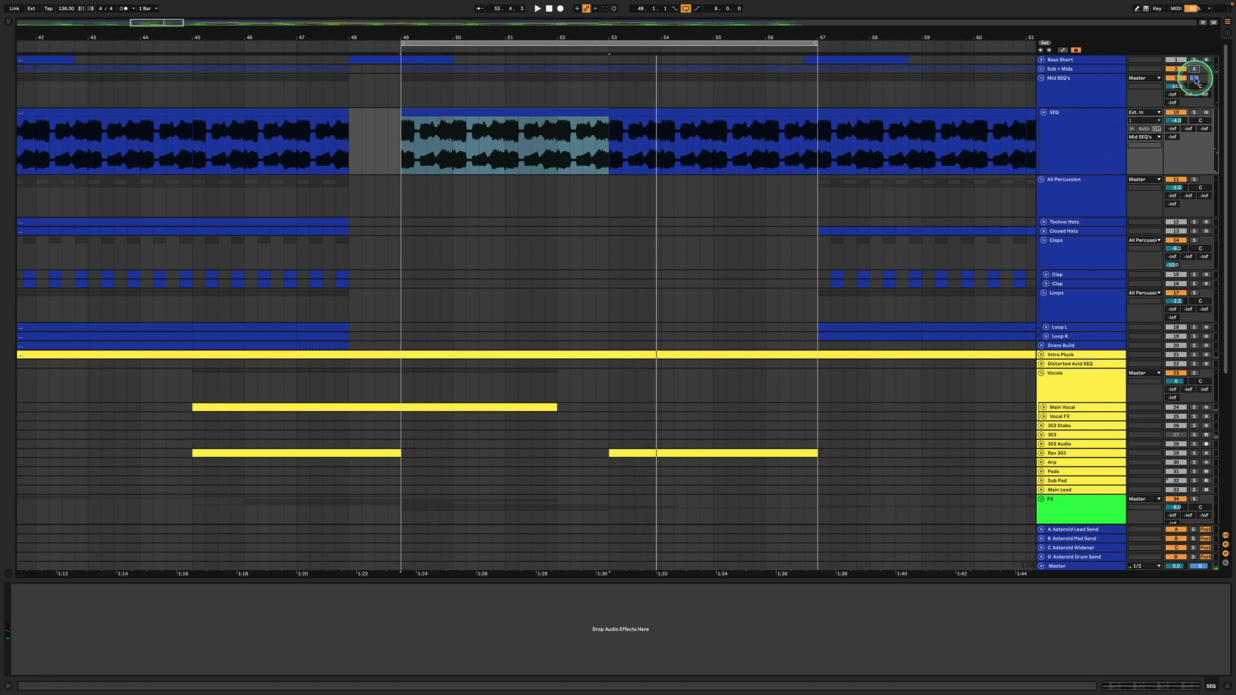
left_click(1042, 113)
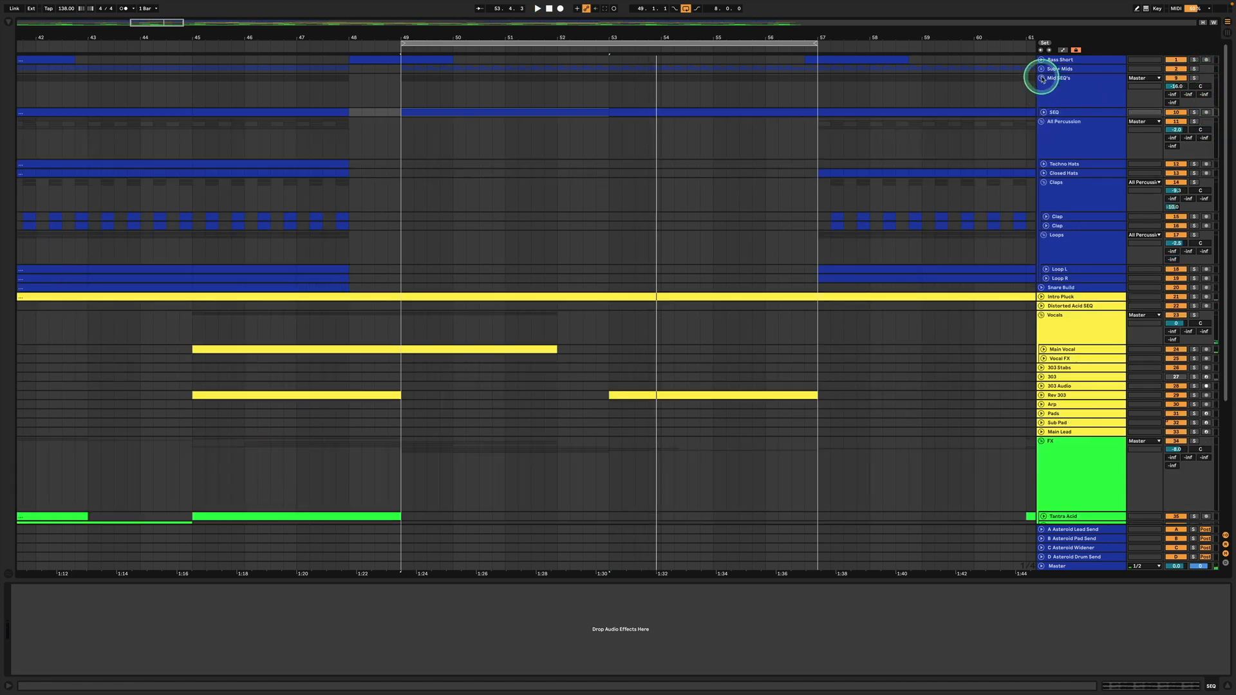
left_click(1042, 78)
left_click(1087, 97)
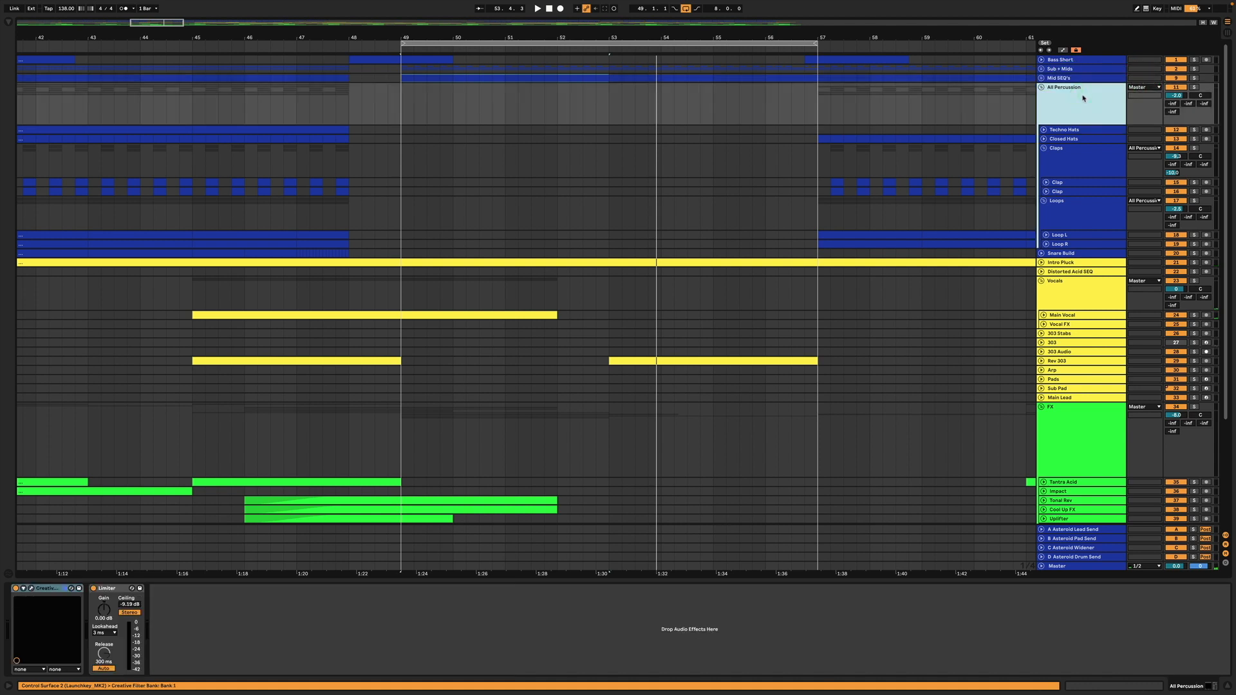
left_click(1042, 80)
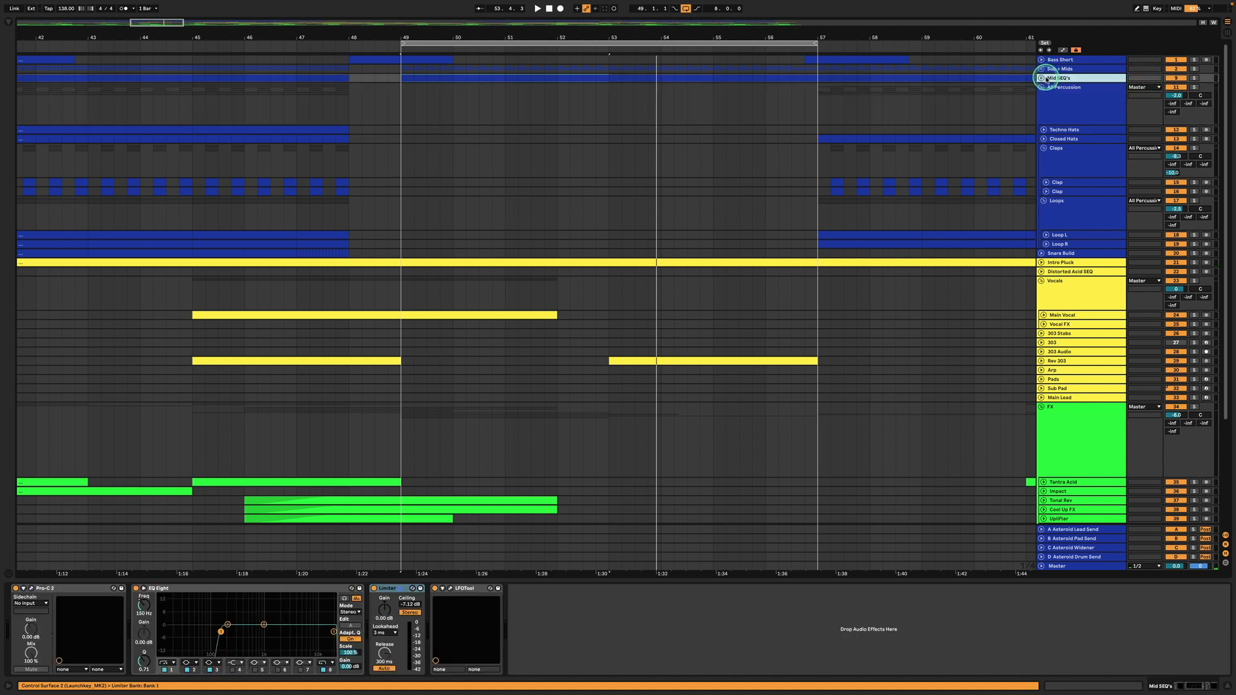
Step: Unfold the Mid SEQ's group and its SEQ track for a brief look, and fold both again
left_click(1042, 78)
left_click(1050, 114)
left_click(1057, 96)
left_click(1044, 113)
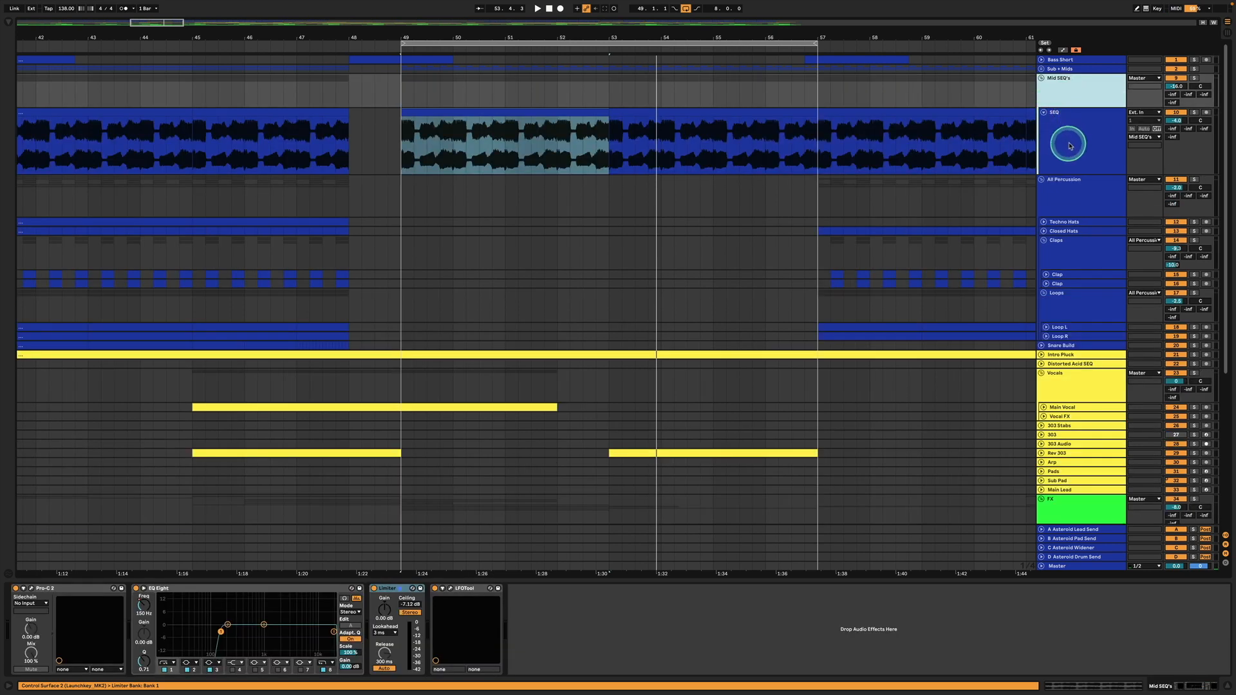
left_click(1070, 154)
left_click(1043, 112)
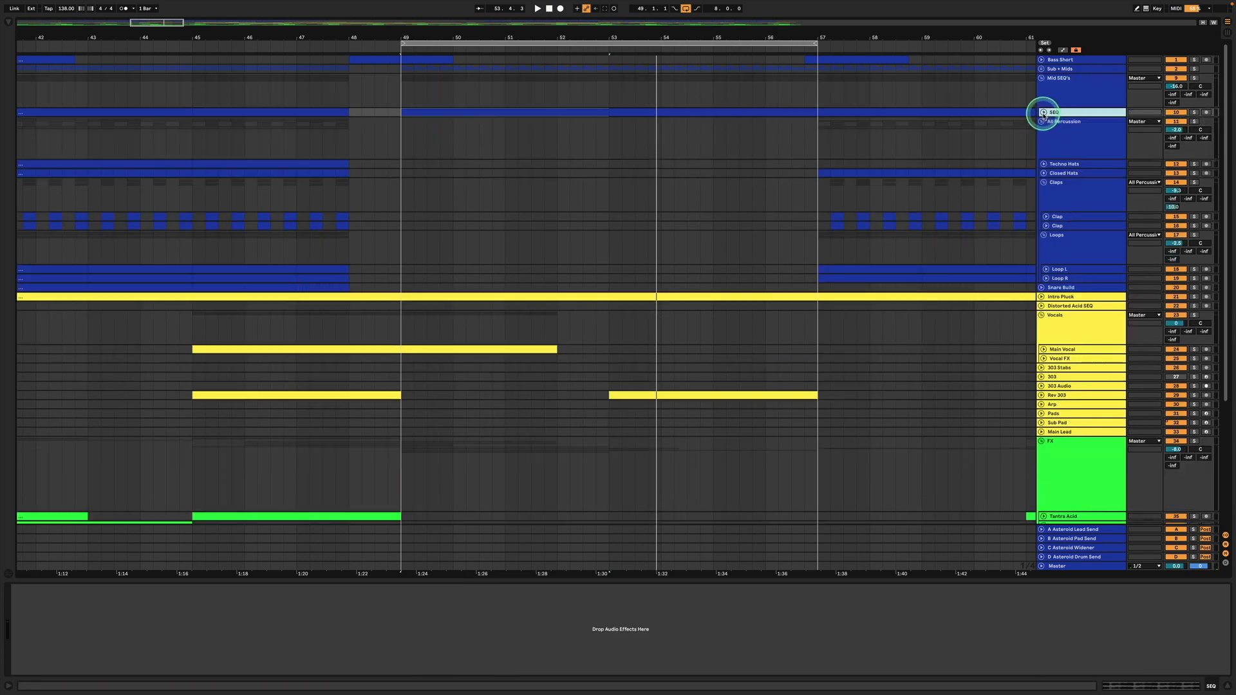
left_click(1042, 79)
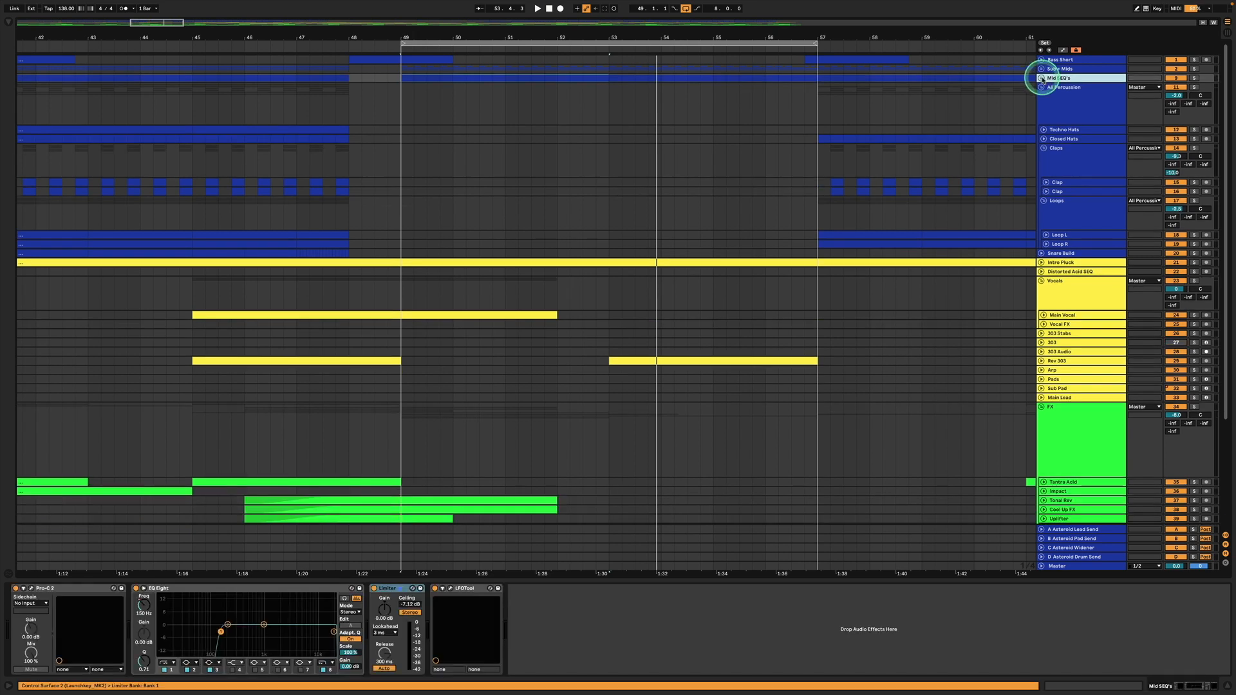
Step: Review the All Percussion group's effects: view the Creative Filter's interface, close it and check the Limiter
left_click(1070, 96)
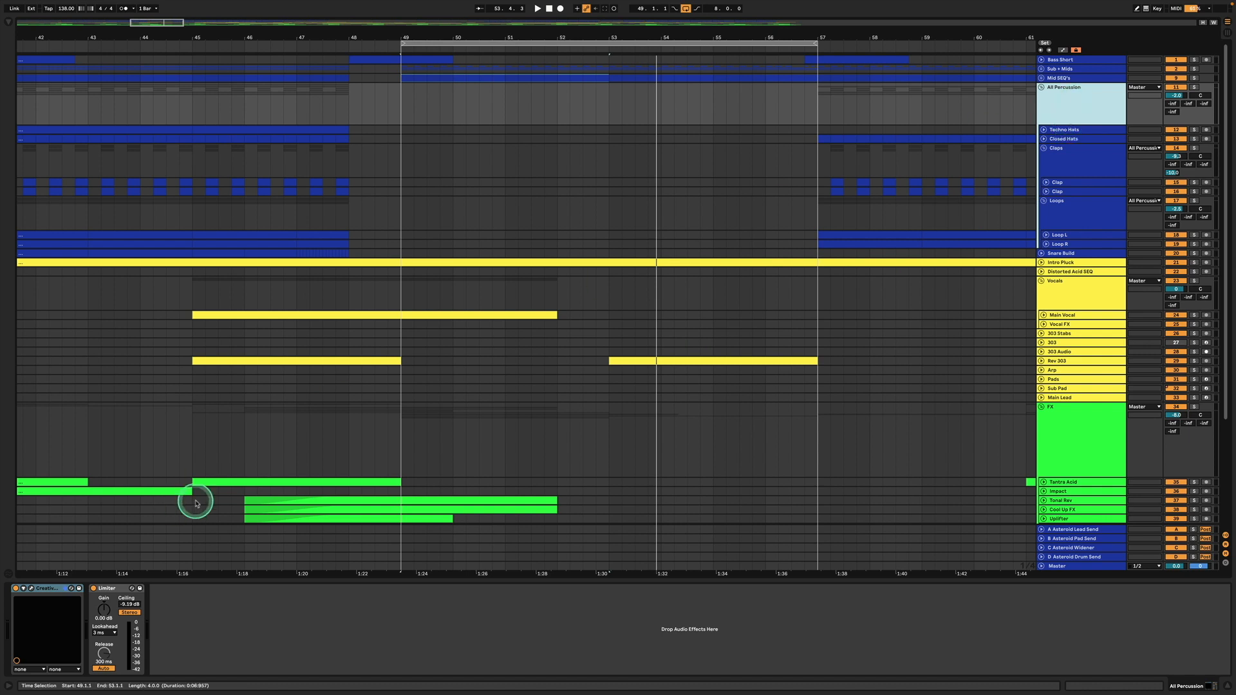
left_click(31, 588)
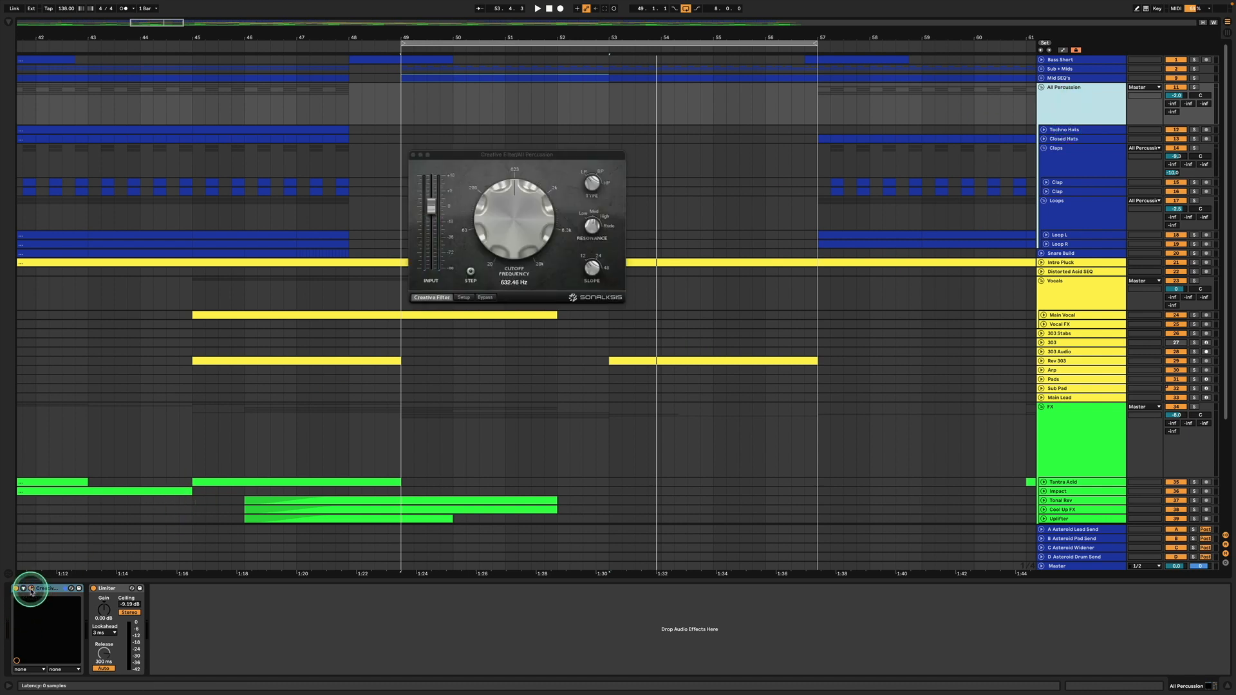
left_click(31, 588)
left_click(104, 588)
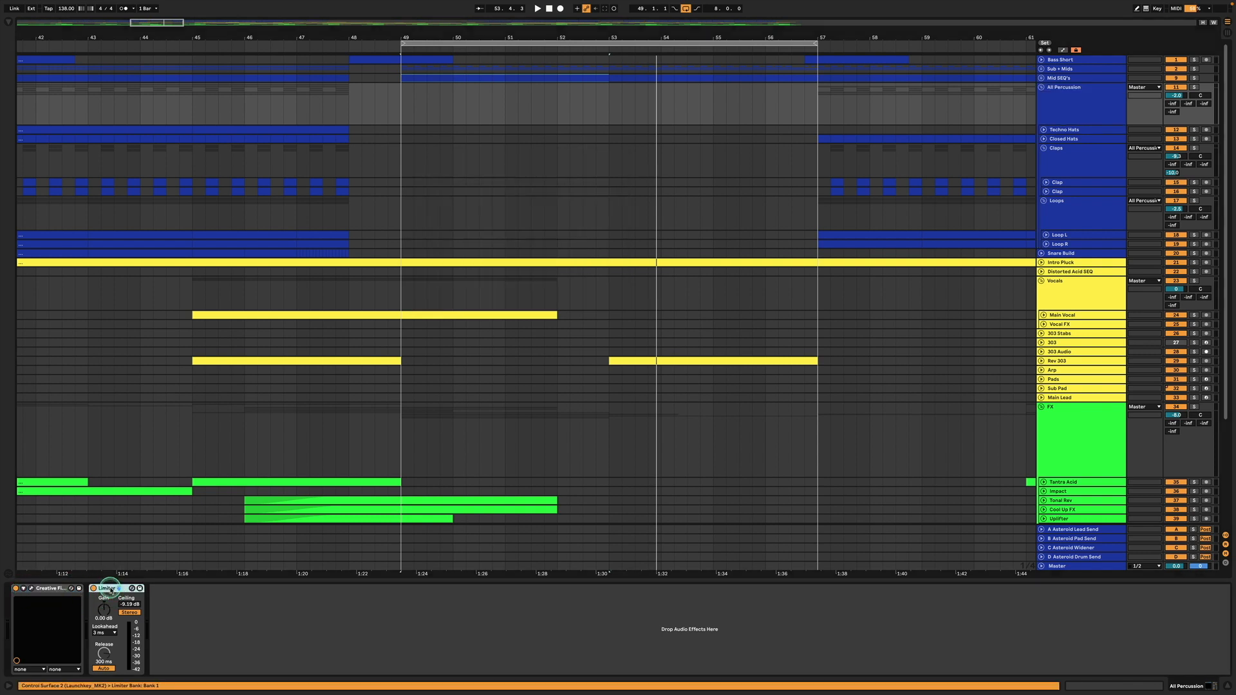
Step: Unfold the Techno Hats track, solo it and play its audio clip from bar 65
left_click(1093, 129)
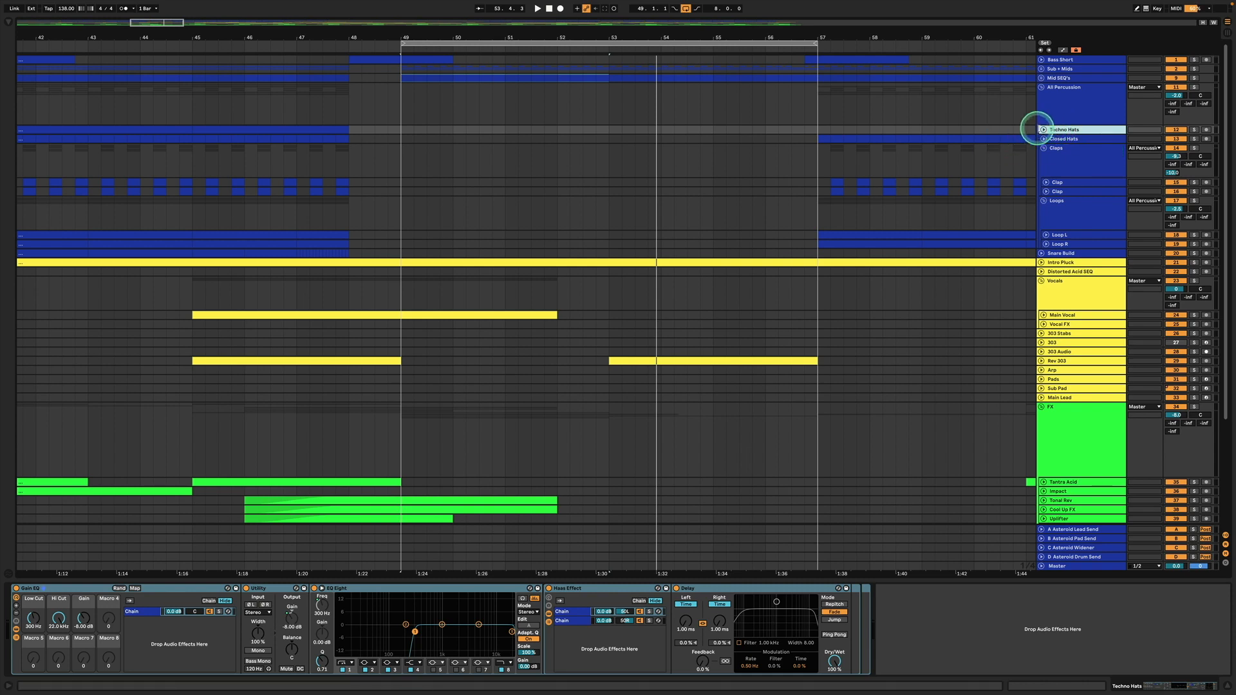
left_click(1042, 129)
left_click_drag(847, 49, 781, 30)
left_click(702, 129)
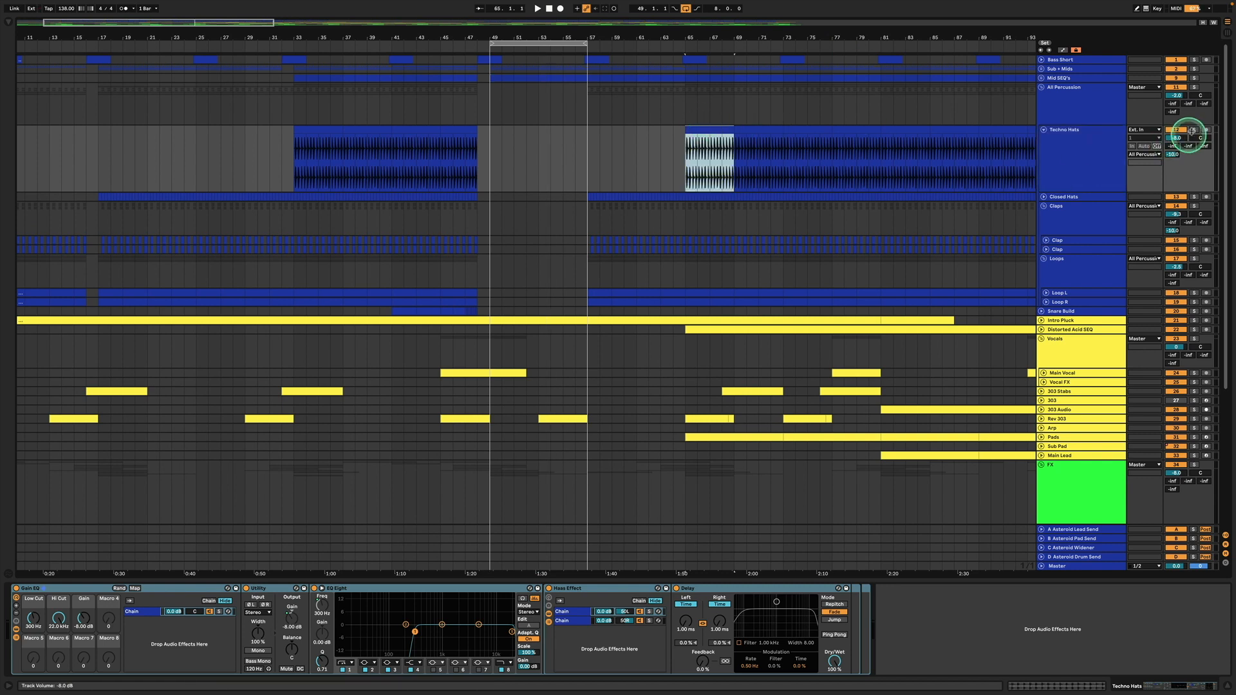
left_click(1193, 130)
key("space")
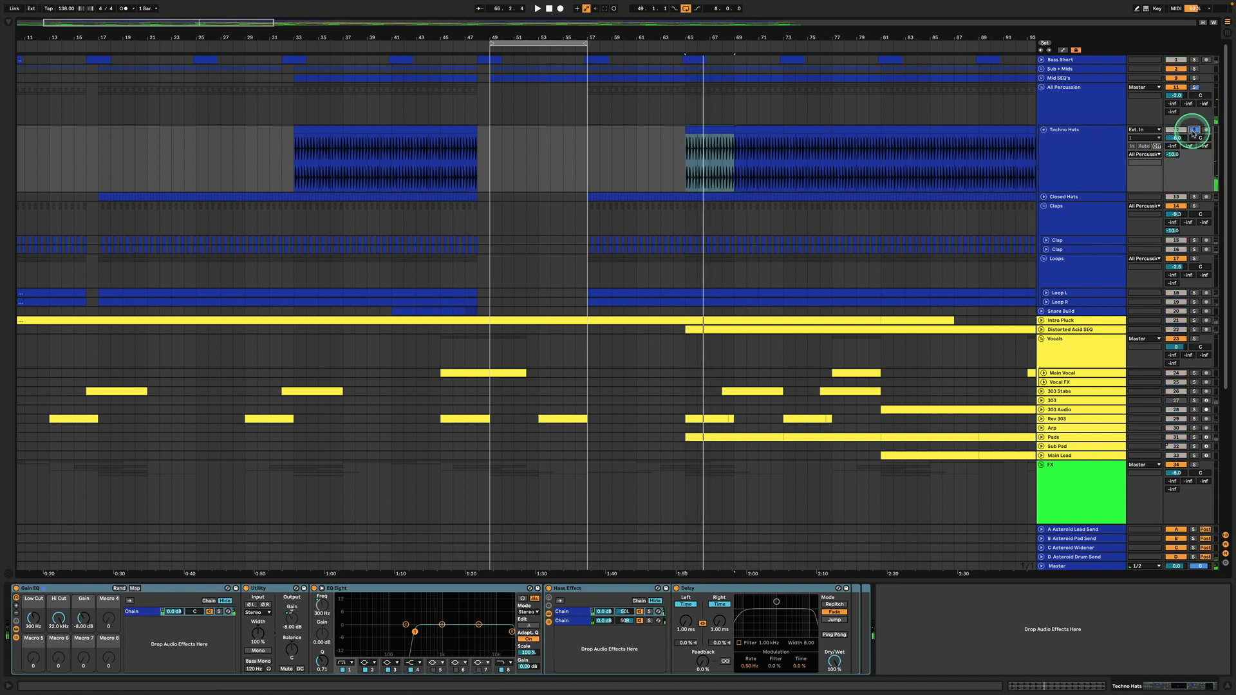
Step: Examine the Techno Hats' low-cut band in EQ Eight, its Haas Effect rack and the D Asteroid Drum Send's reverb chain
double_click(414, 633)
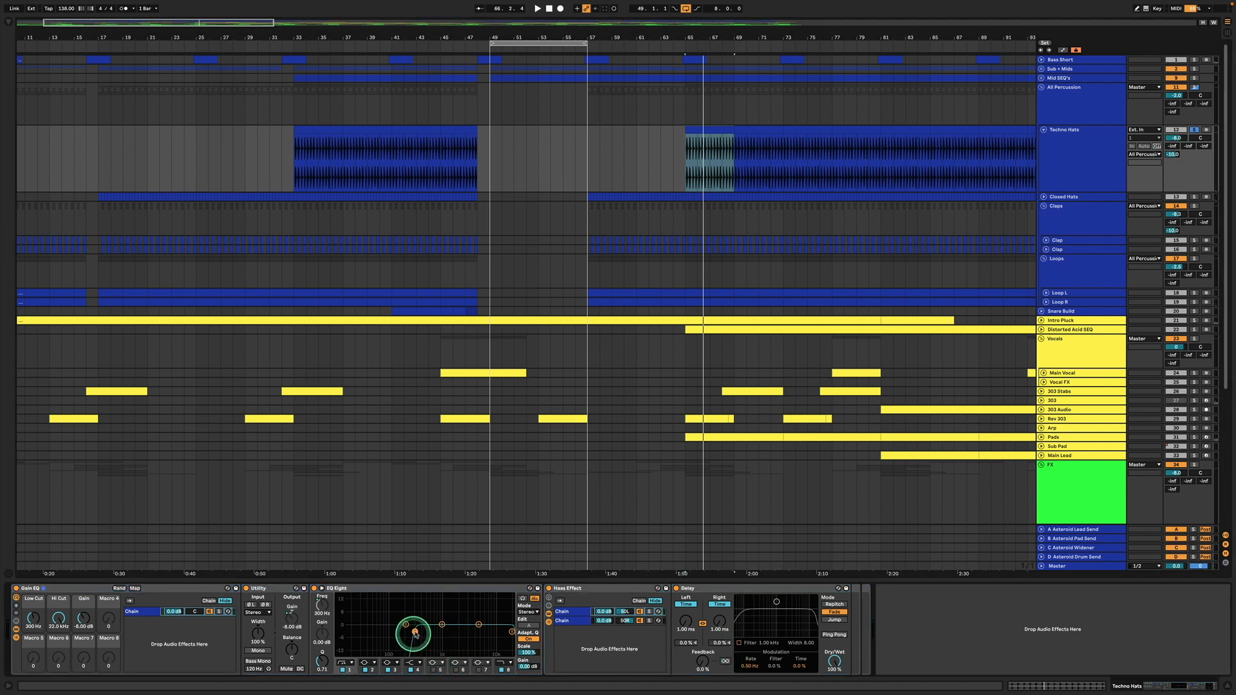
left_click(627, 587)
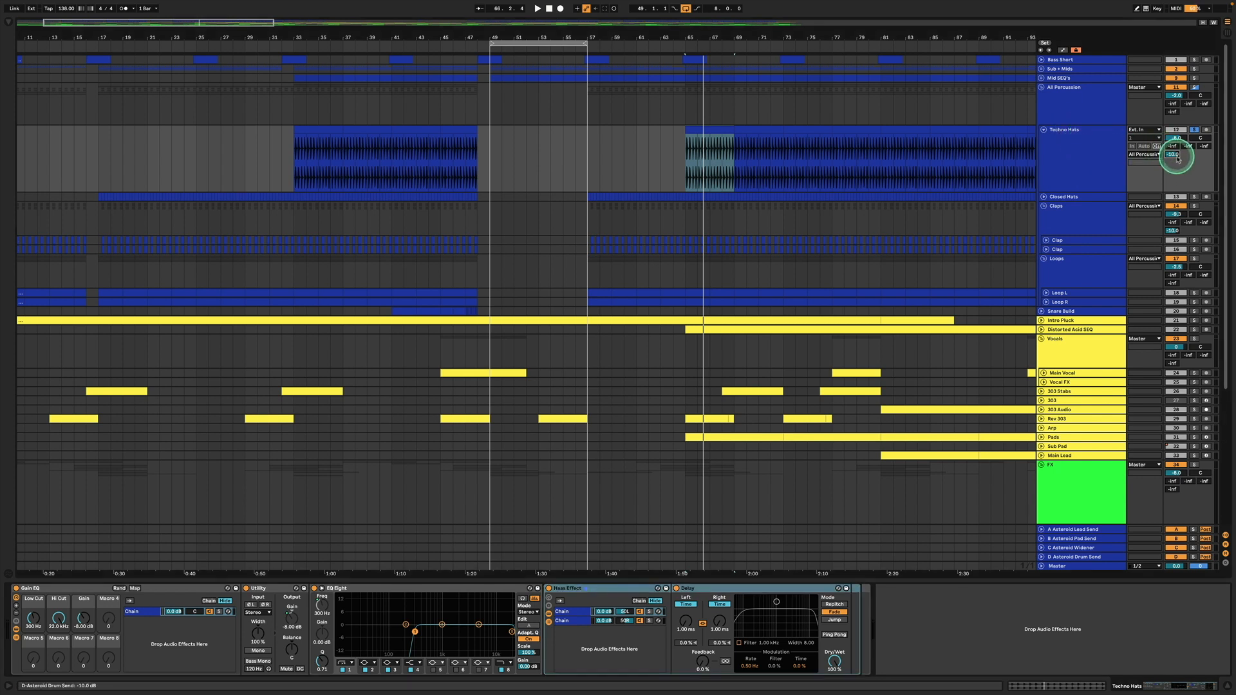
left_click(1083, 558)
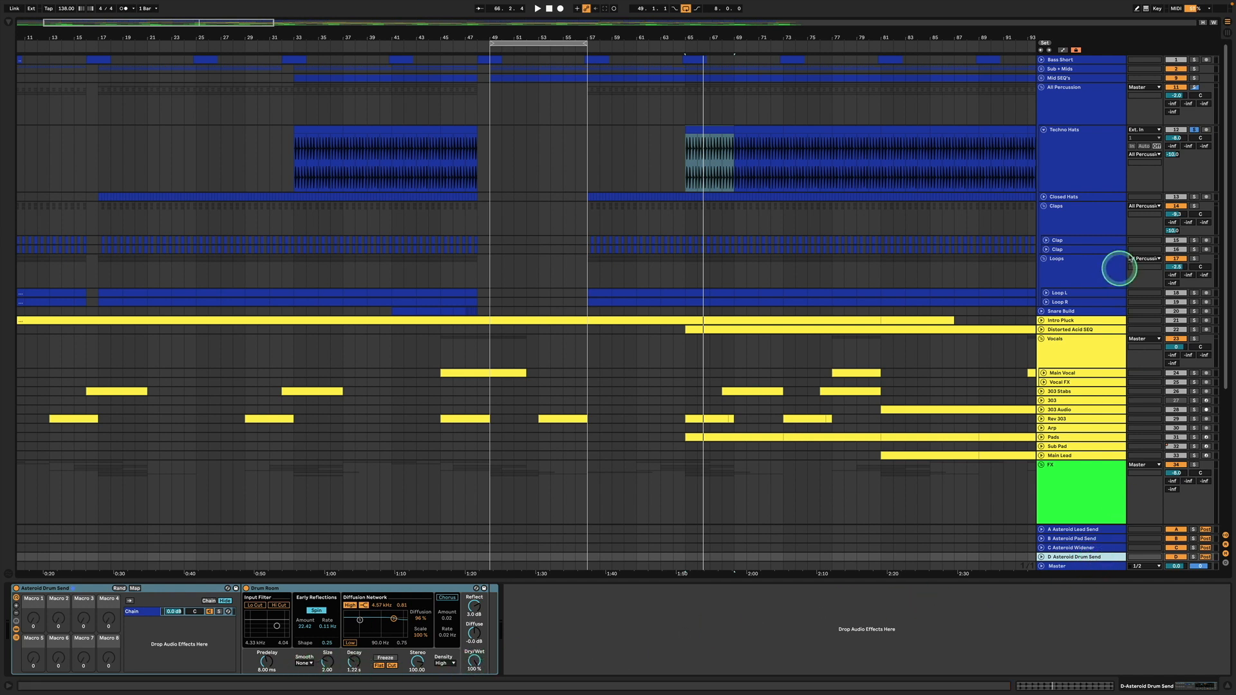
Step: Reset the Techno Hats' Asteroid Drum Send level during playback to hear the track dry, and undo the reset
key("space")
double_click(1173, 154)
key("super+z")
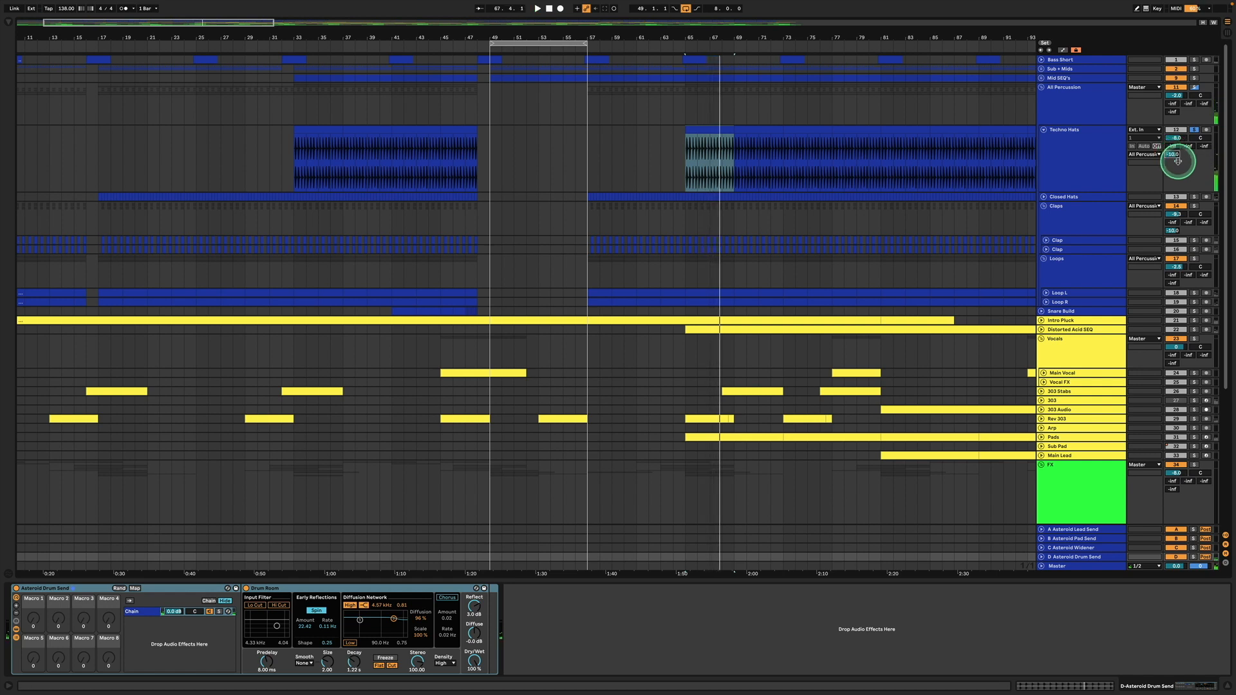
Step: Fold the Techno Hats track, unfold and solo Closed Hats instead, and play it from bar 57
left_click(1043, 130)
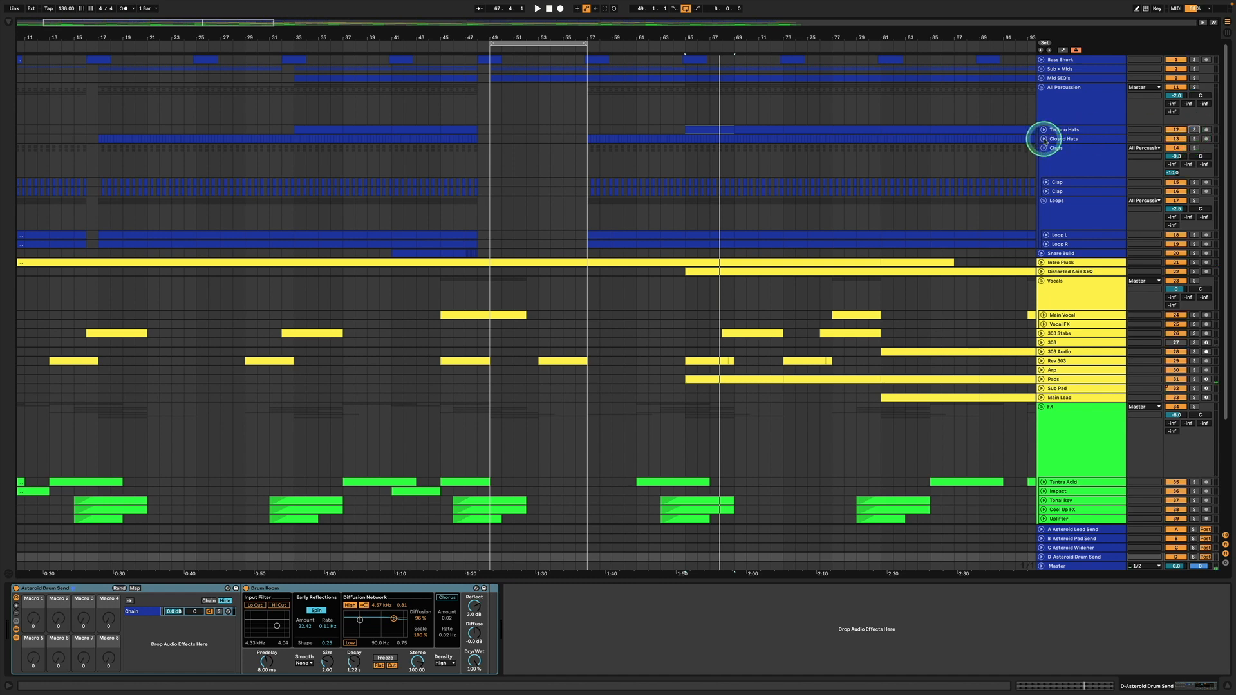
left_click(1043, 139)
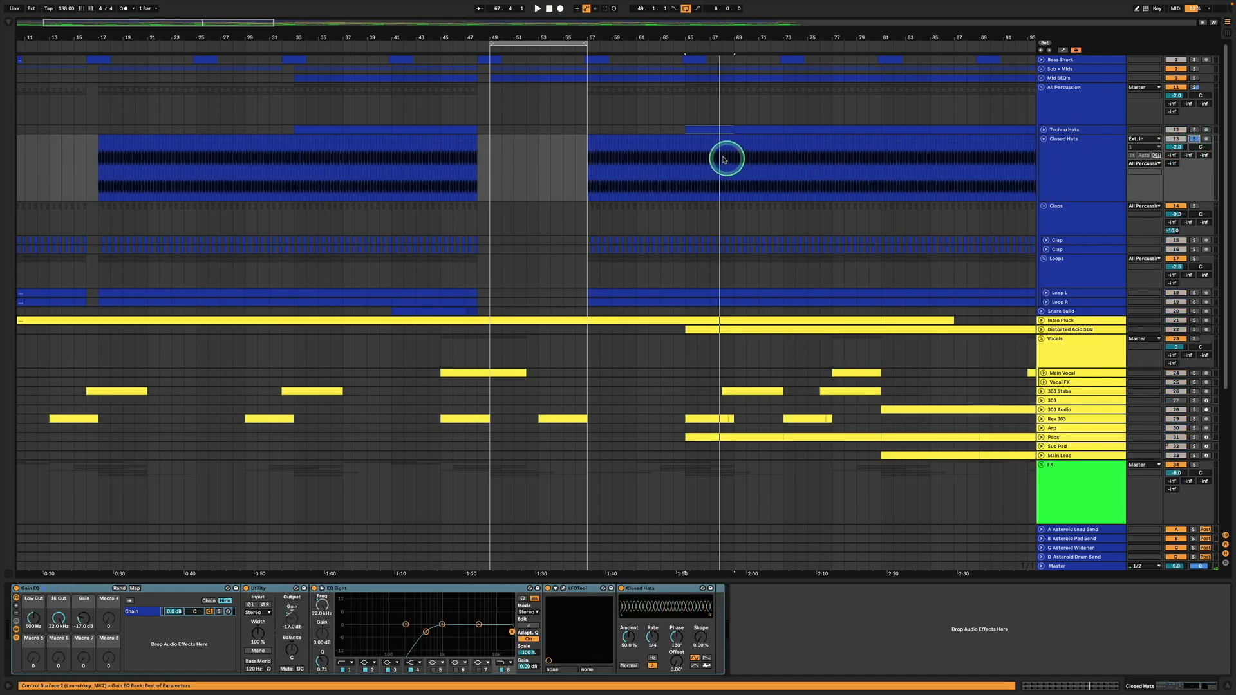
left_click(586, 156)
key("space")
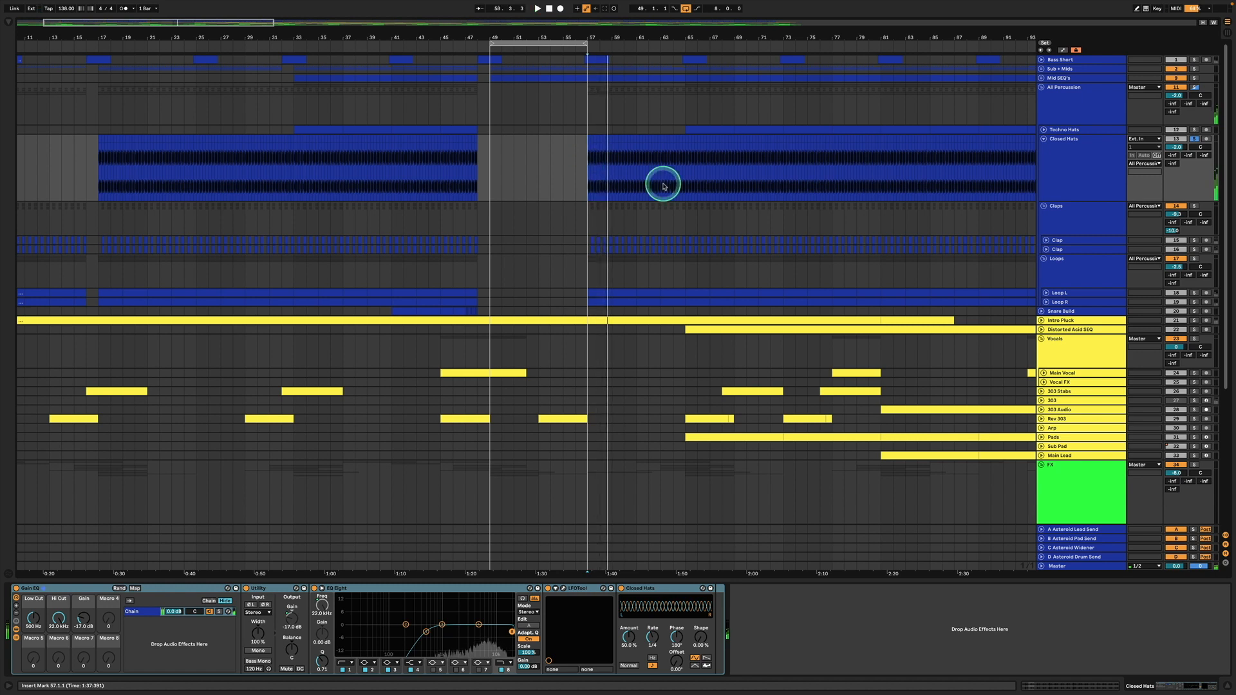
Step: Examine the Closed Hats' low cut in EQ Eight, its LFOTool curve and its auto-pan device, and replay the track
left_click(426, 632)
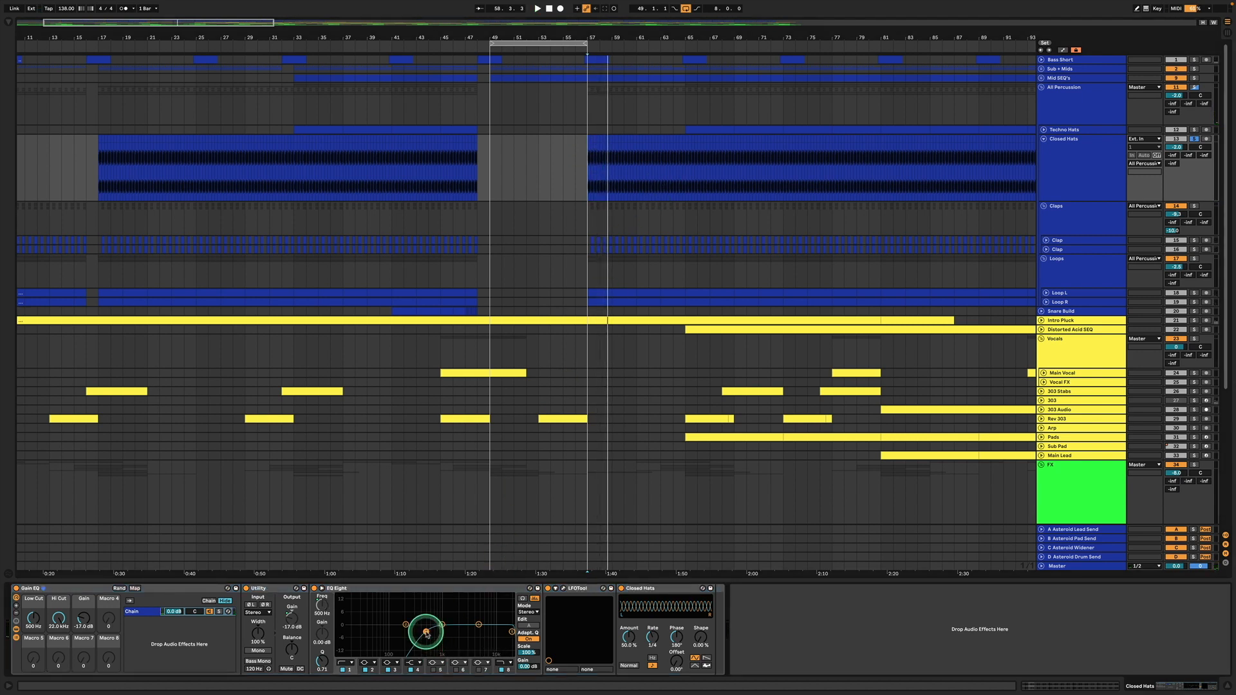
left_click(582, 589)
left_click(563, 589)
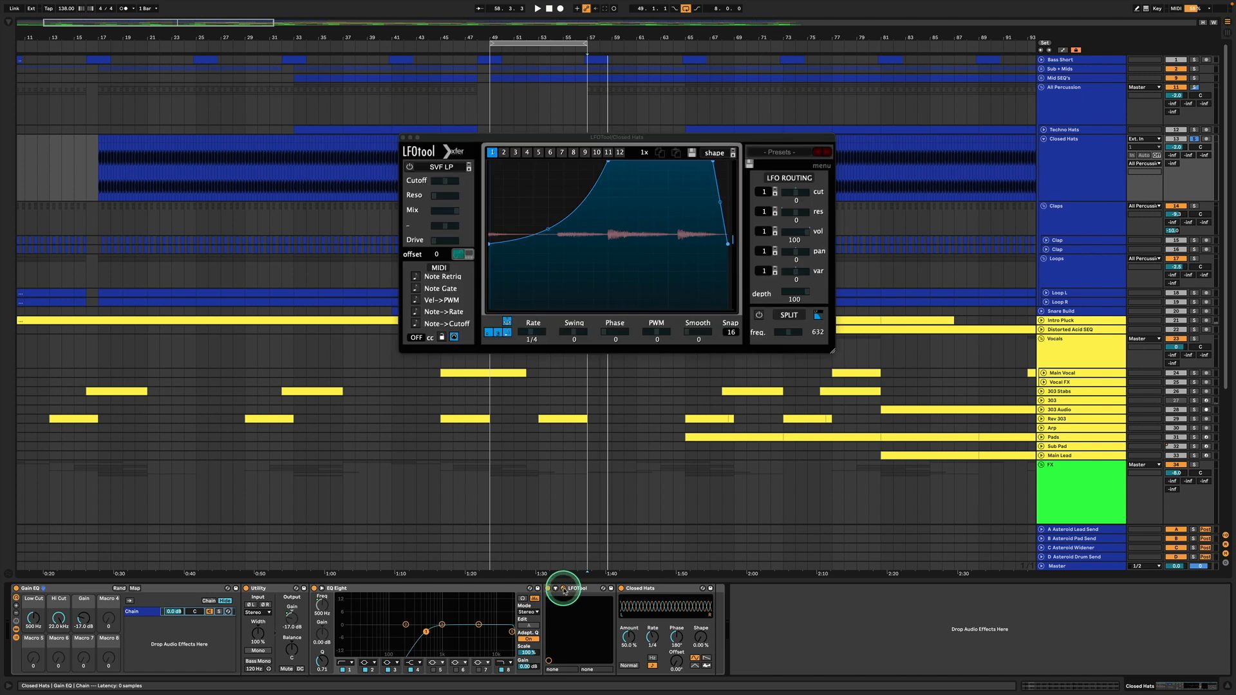
left_click(564, 589)
left_click(647, 588)
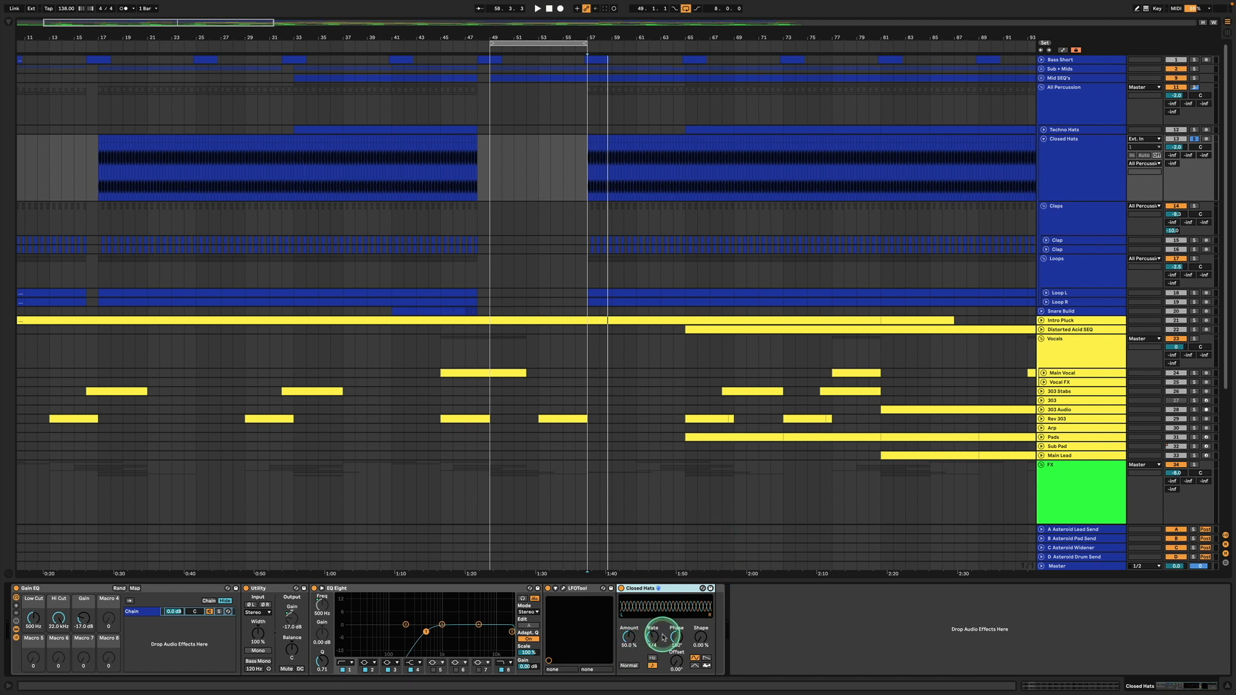
key("space")
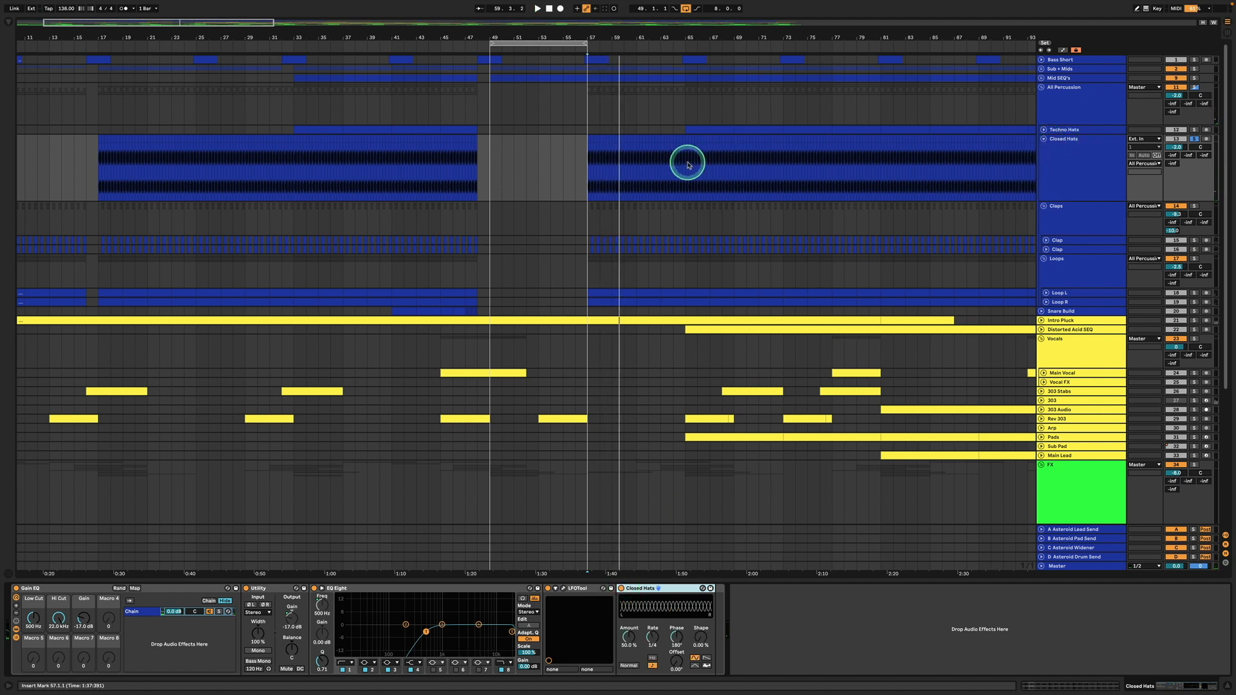
Step: Add Techno Hats to the solo and play both hat tracks from bar 65, toggling the Closed Hats auto-pan device to compare
left_click(686, 165)
left_click(1193, 130, "super")
key("space")
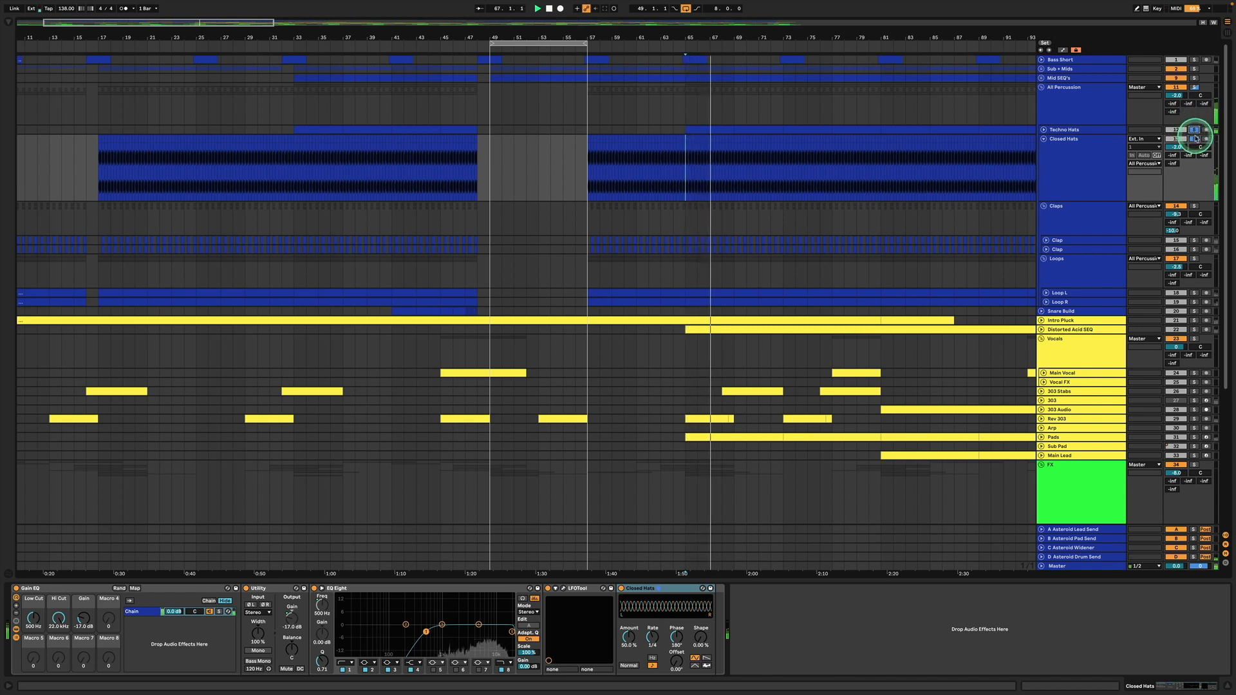
left_click(621, 589)
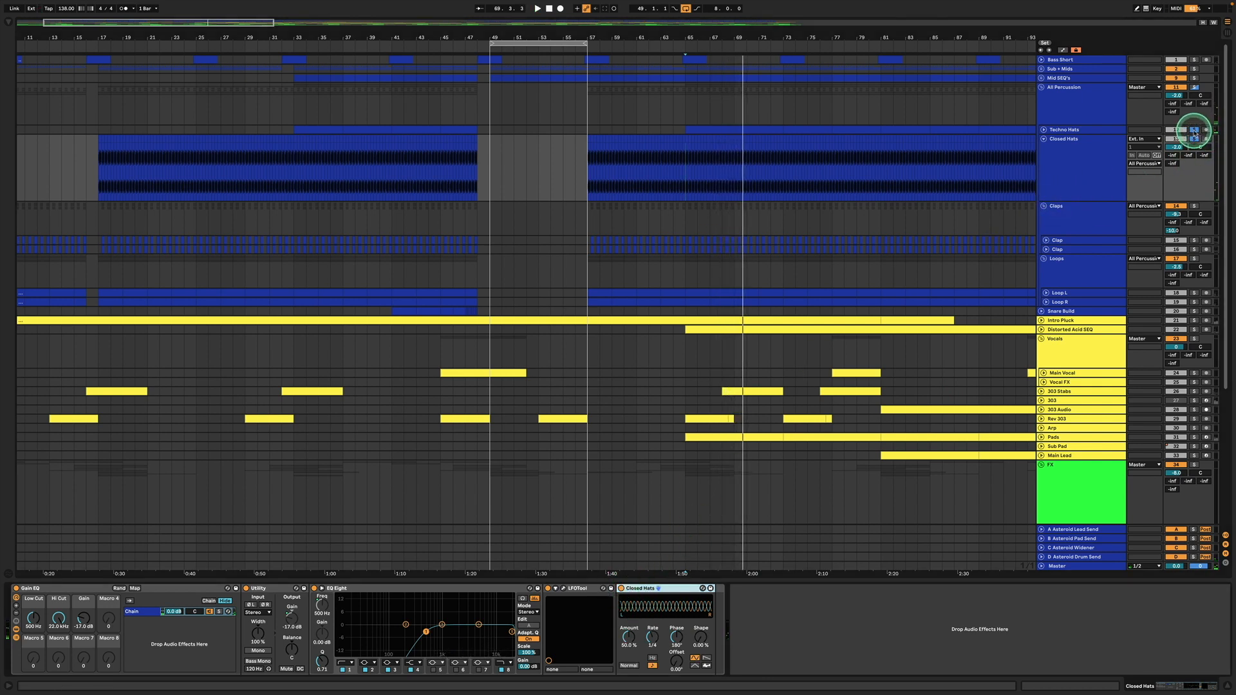
Step: Take the hat tracks off solo, fold Closed Hats, and select and solo the Claps group
left_click(1194, 138)
left_click(1043, 140)
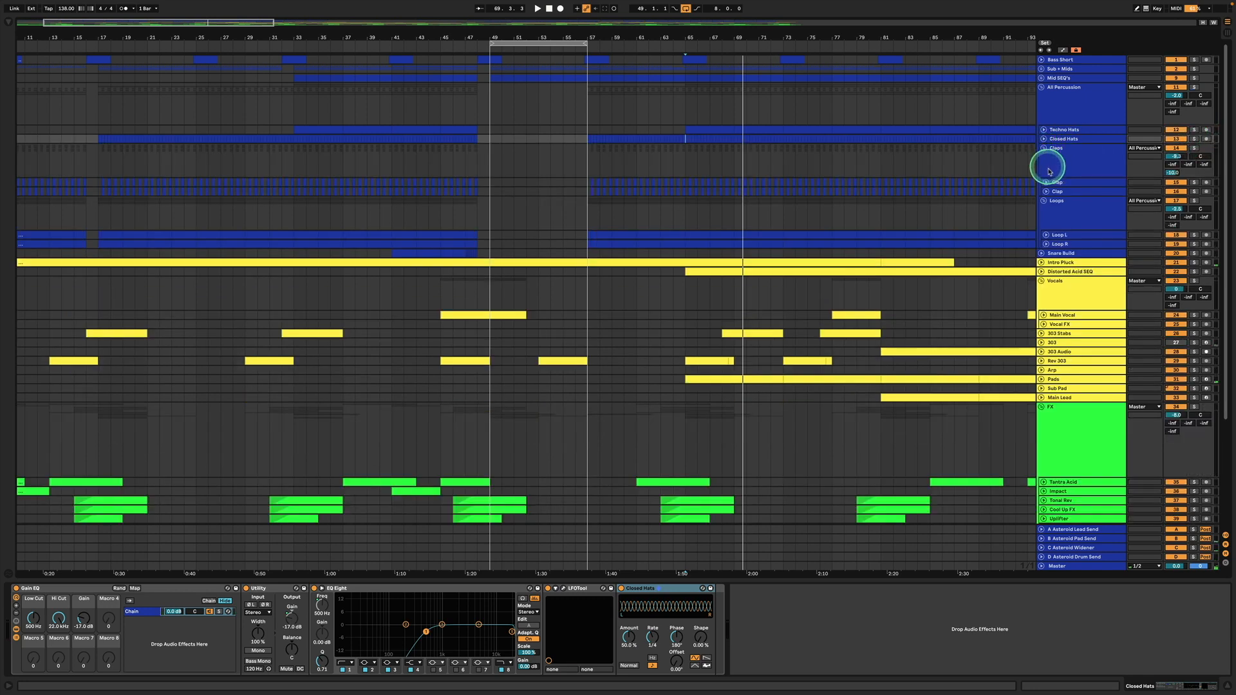
left_click(1111, 160)
left_click(1194, 148)
left_click(1060, 169)
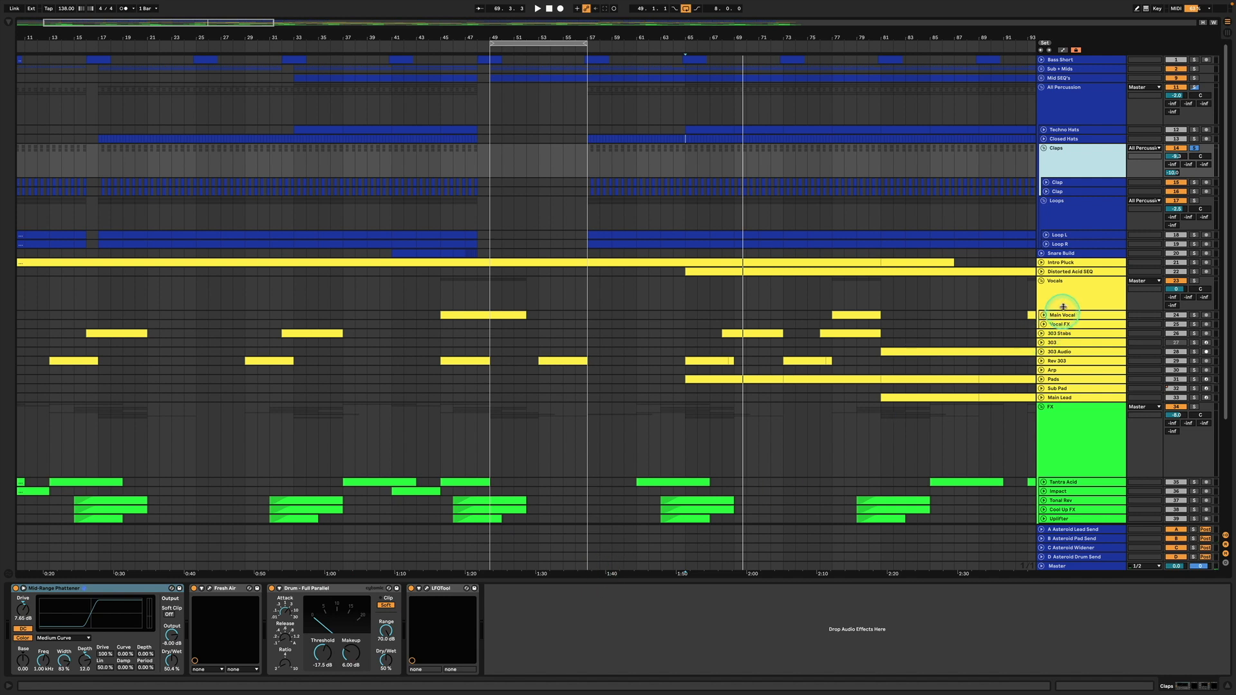
Step: Examine the EQ Eight settings on the two Clap tracks, including the first one's low cut, mid boost and high boost
left_click(1068, 191)
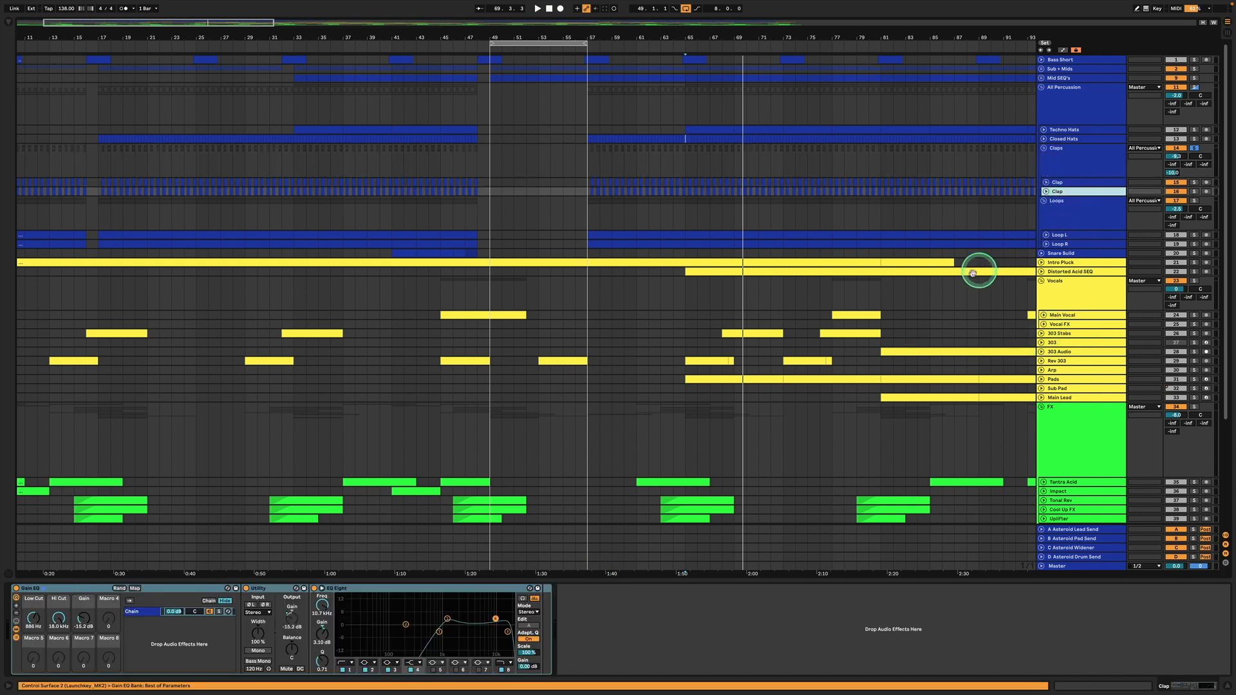
left_click(440, 632)
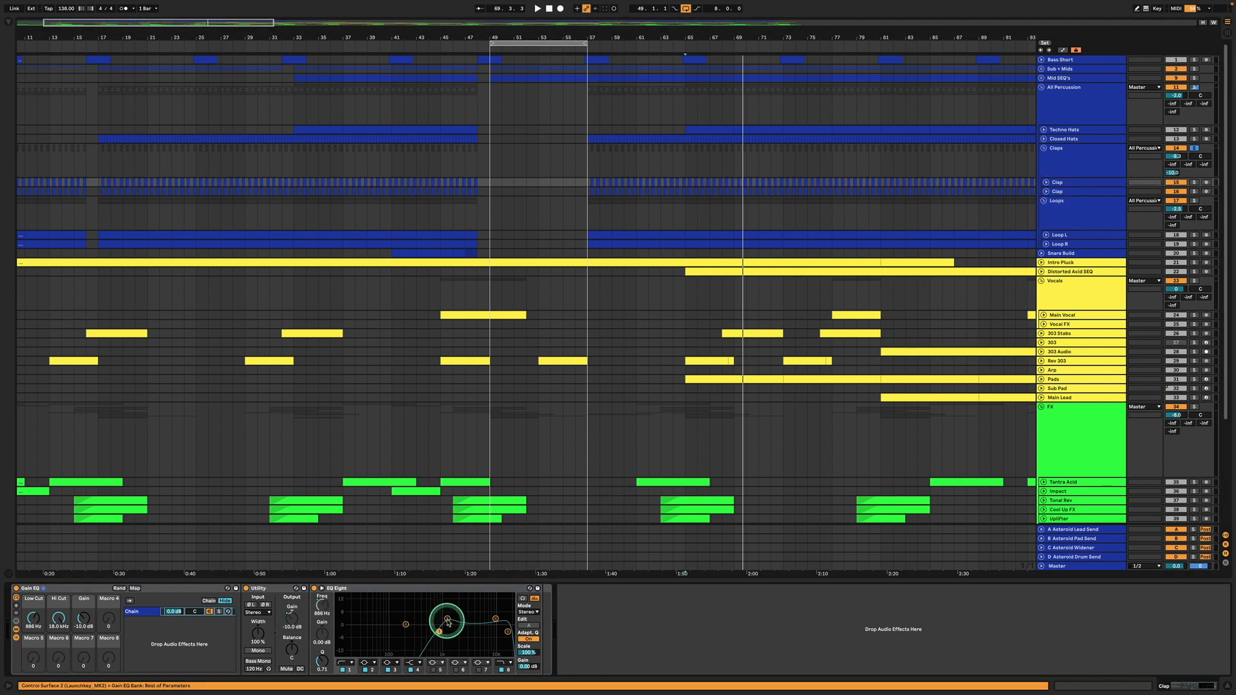
left_click(448, 620)
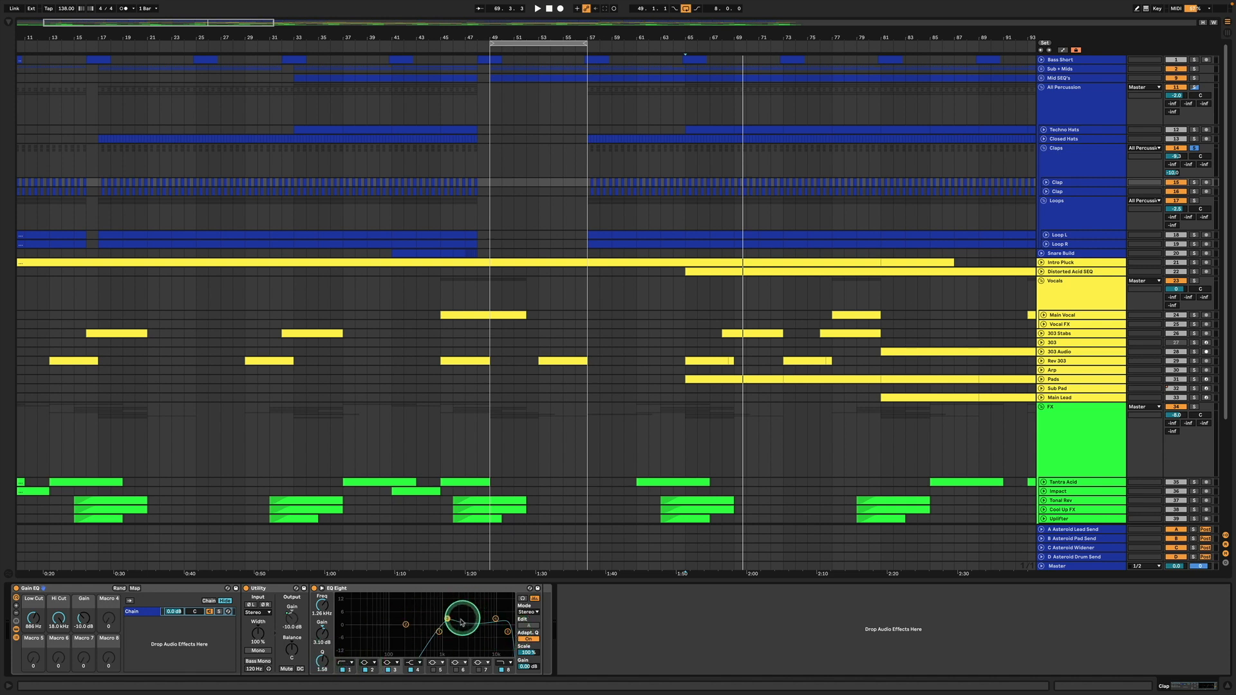
left_click(497, 620)
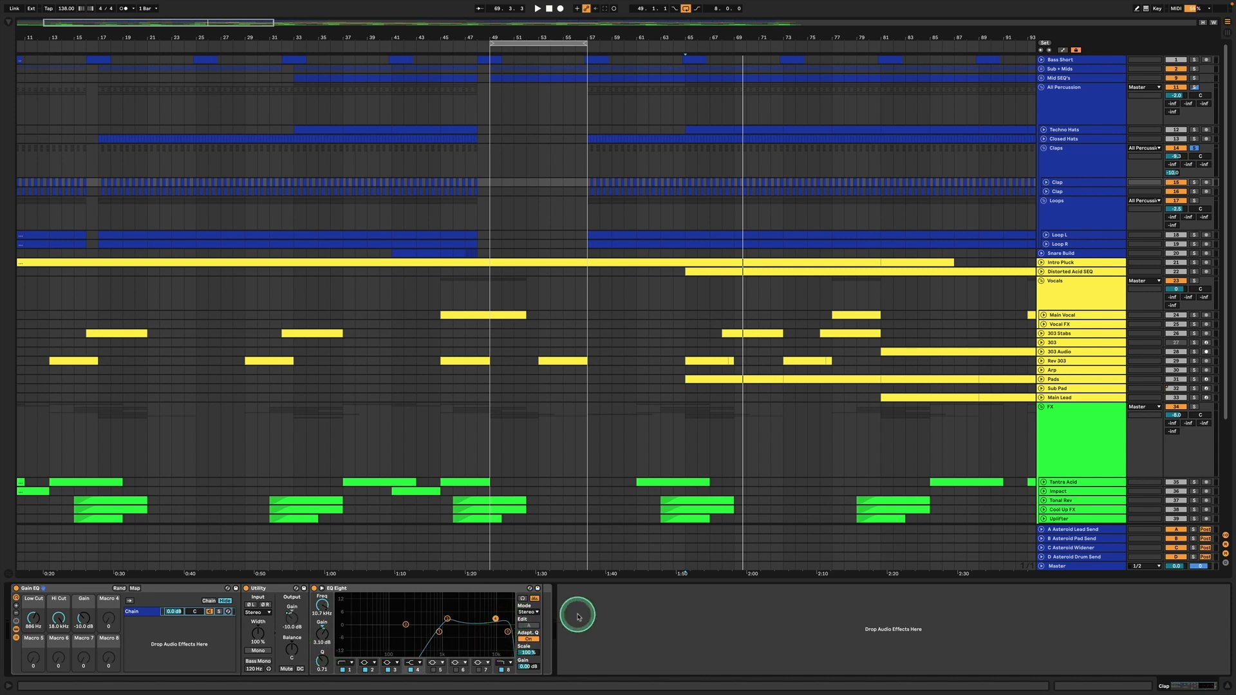
left_click(1074, 193)
Step: Switch off all four Claps group devices, Mid-Range Phattener through LFOTool, and play the soloed claps from bar 65
left_click(1078, 173)
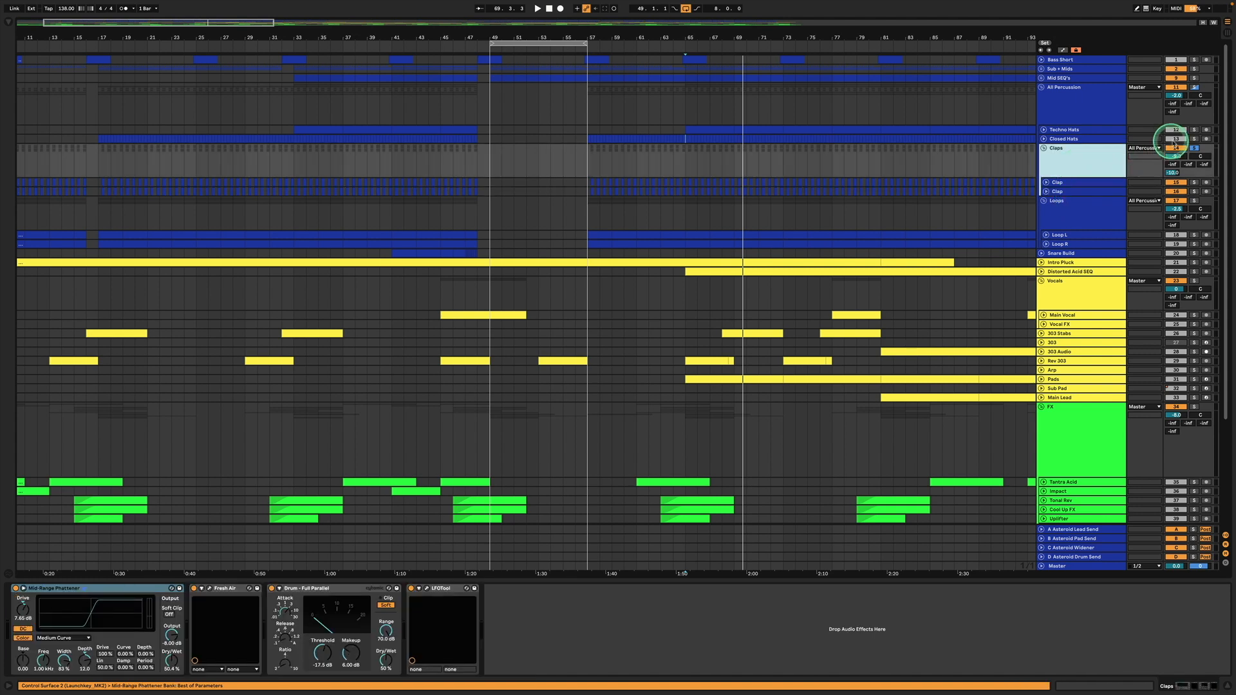
left_click(49, 588)
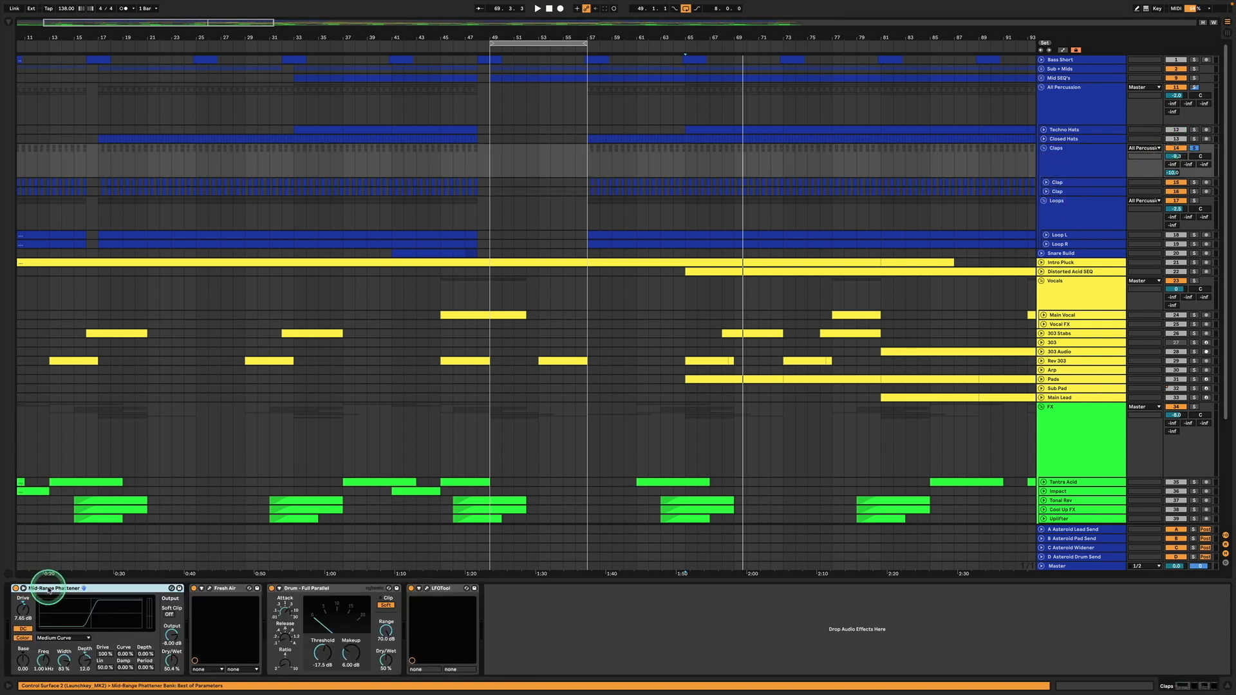
key("shift+Right")
key("shift+Right")
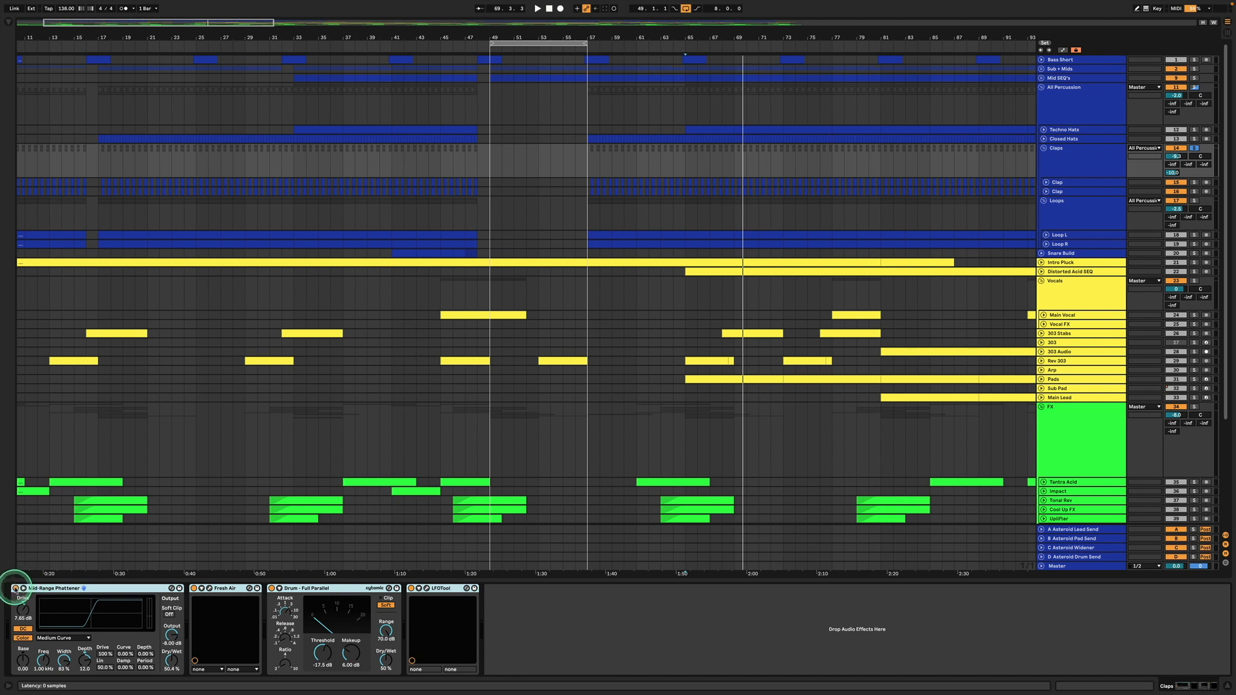
left_click(785, 204)
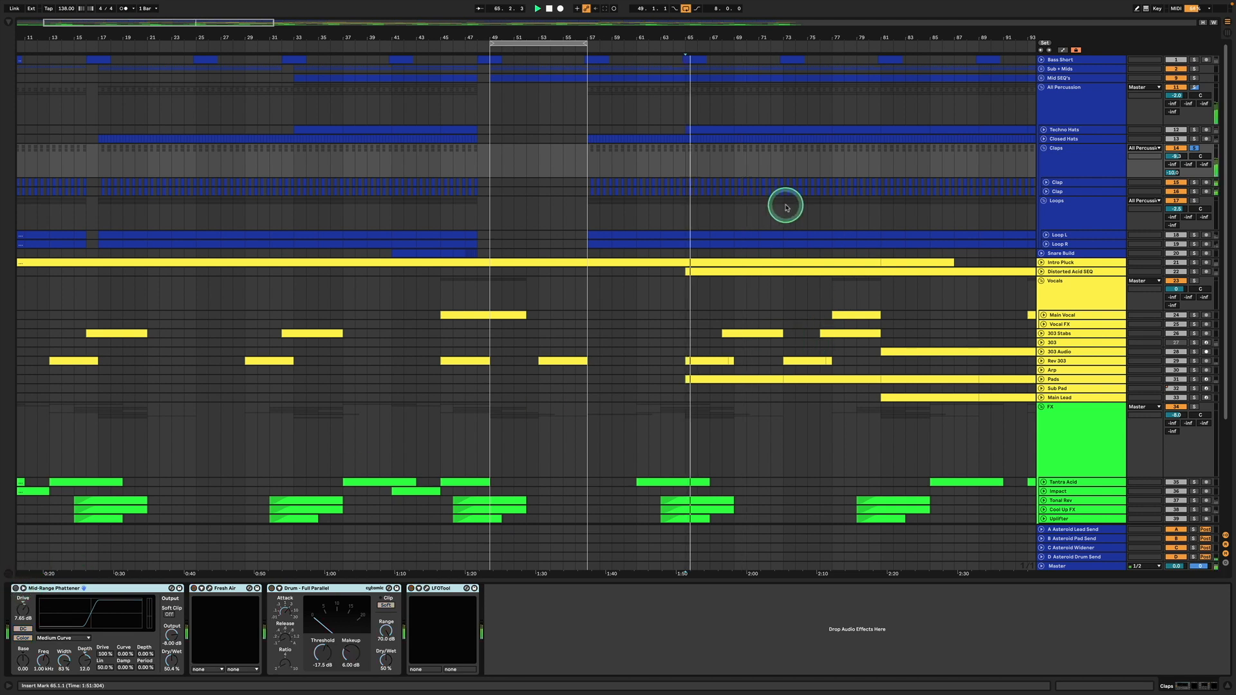
left_click(158, 588)
left_click(650, 623)
Step: Switch the Claps group's Mid-Range Phattener back on and replay the claps to hear its effect
key("space")
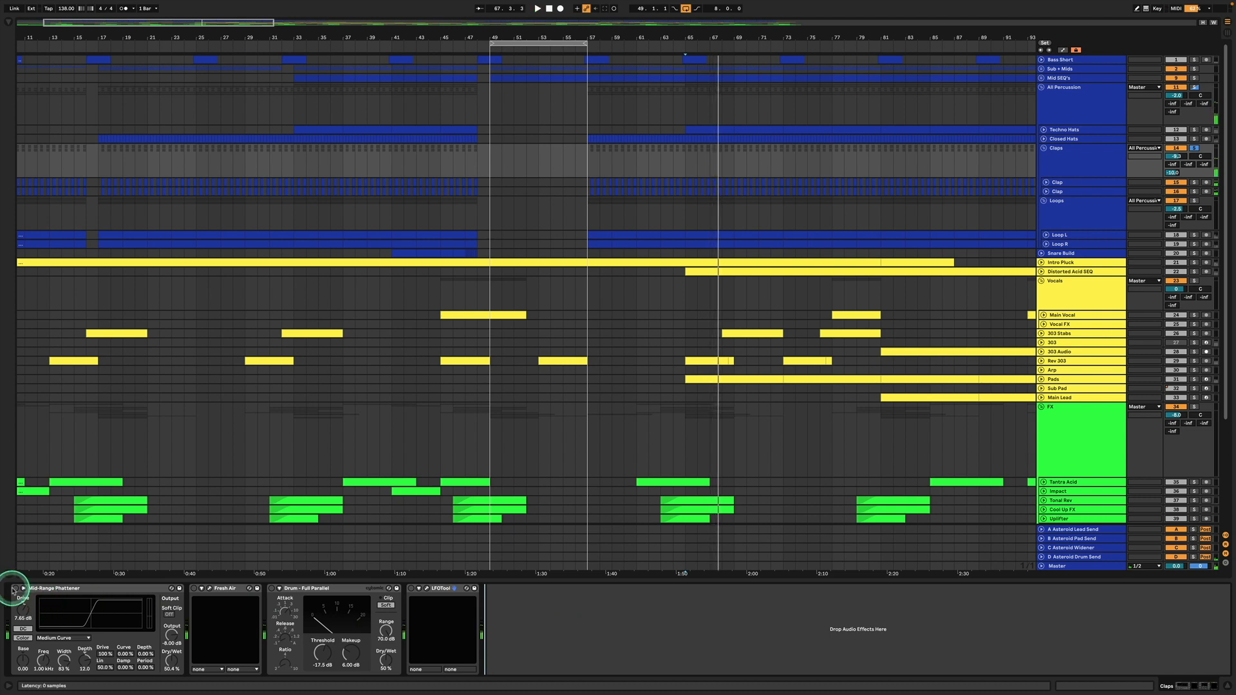
left_click(14, 589)
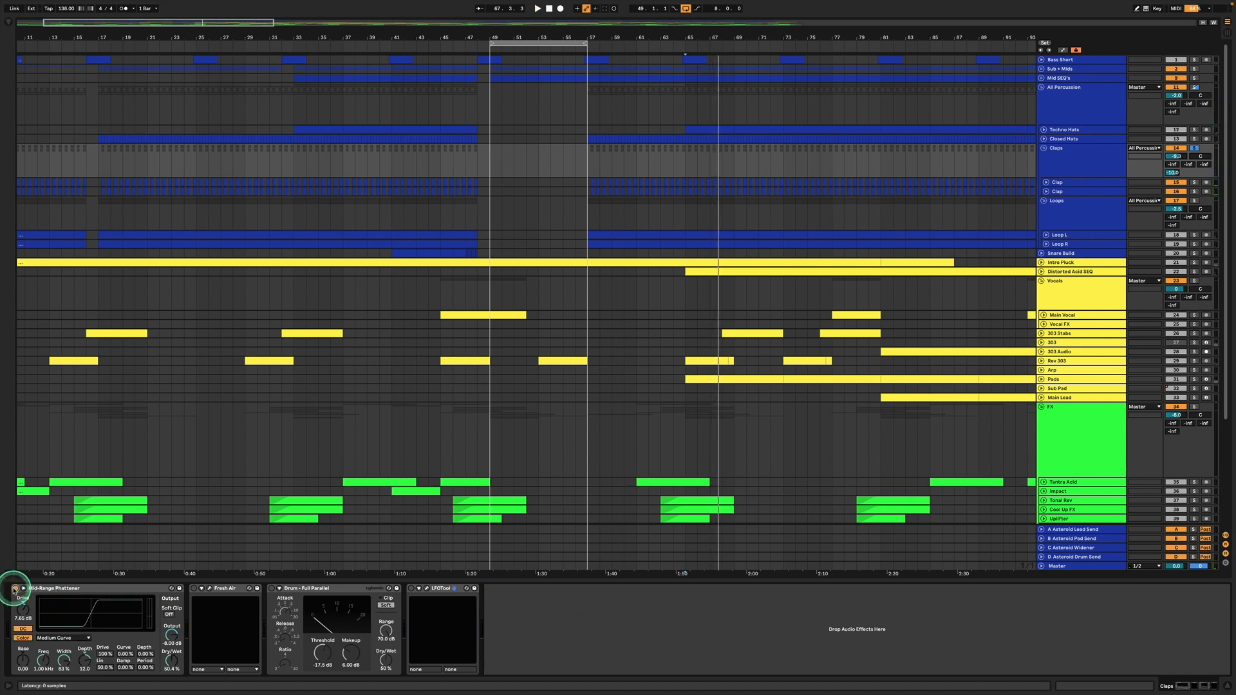
key("space")
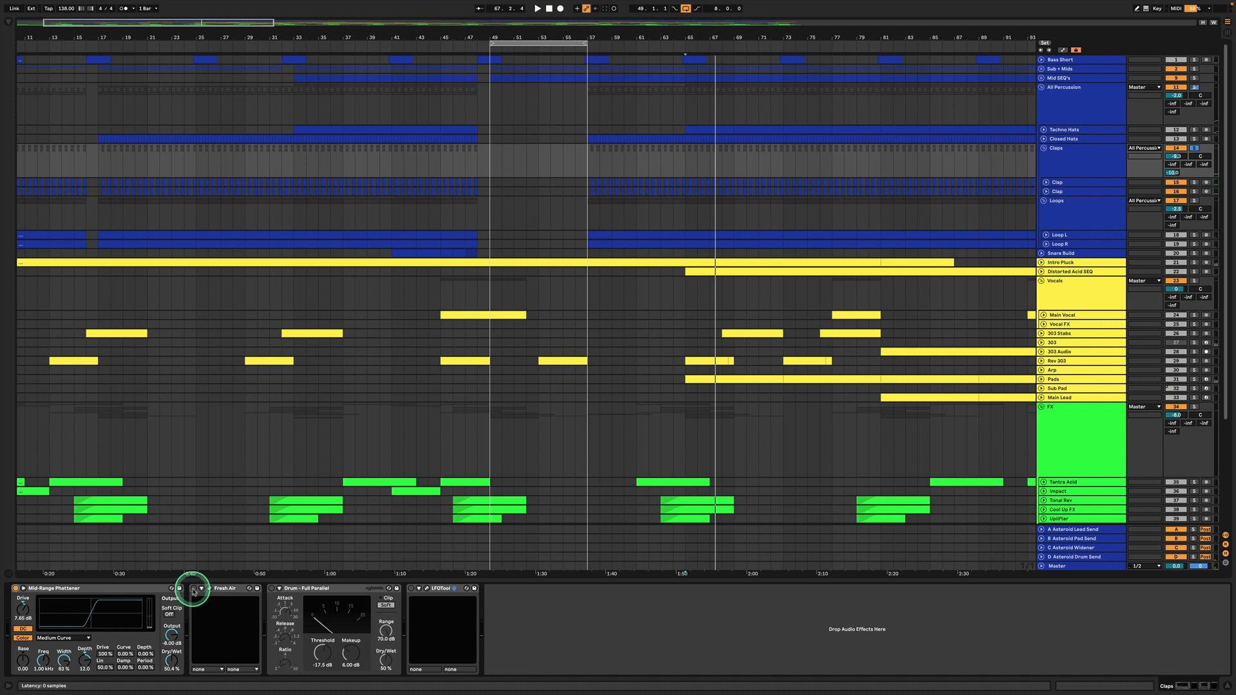
Step: Play the soloed claps and switch Fresh Air back on in the Claps group to hear its effect
key("space")
left_click(193, 589)
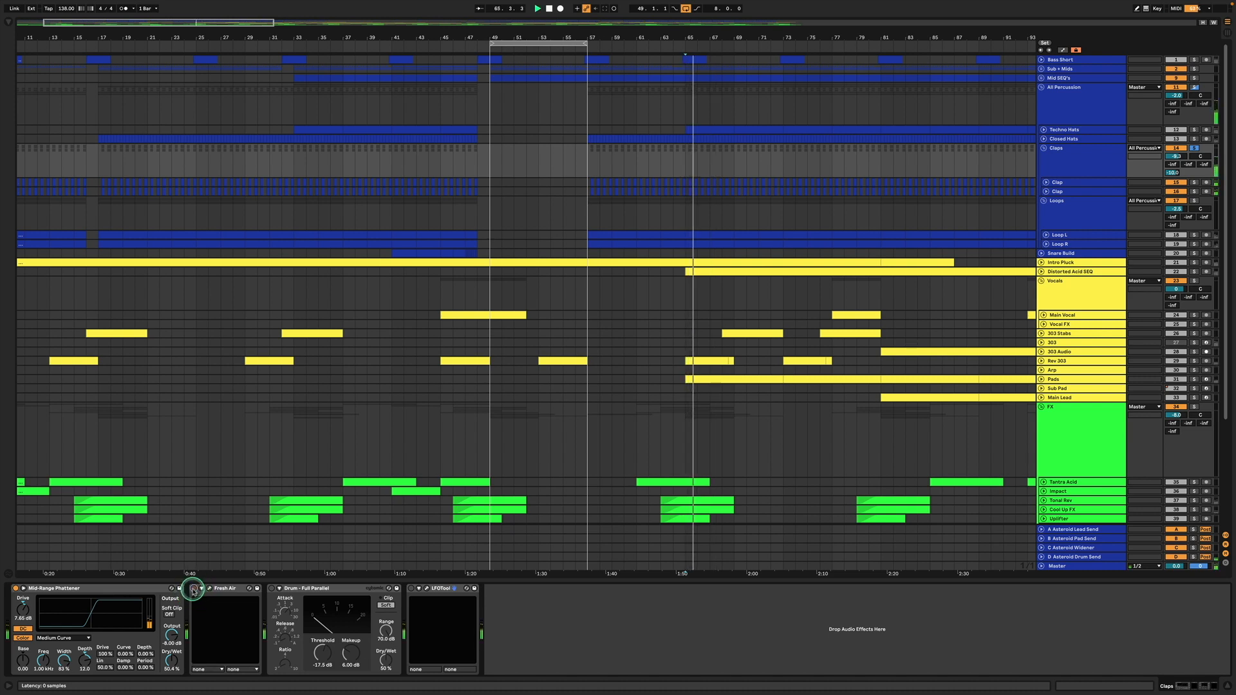
left_click(193, 589)
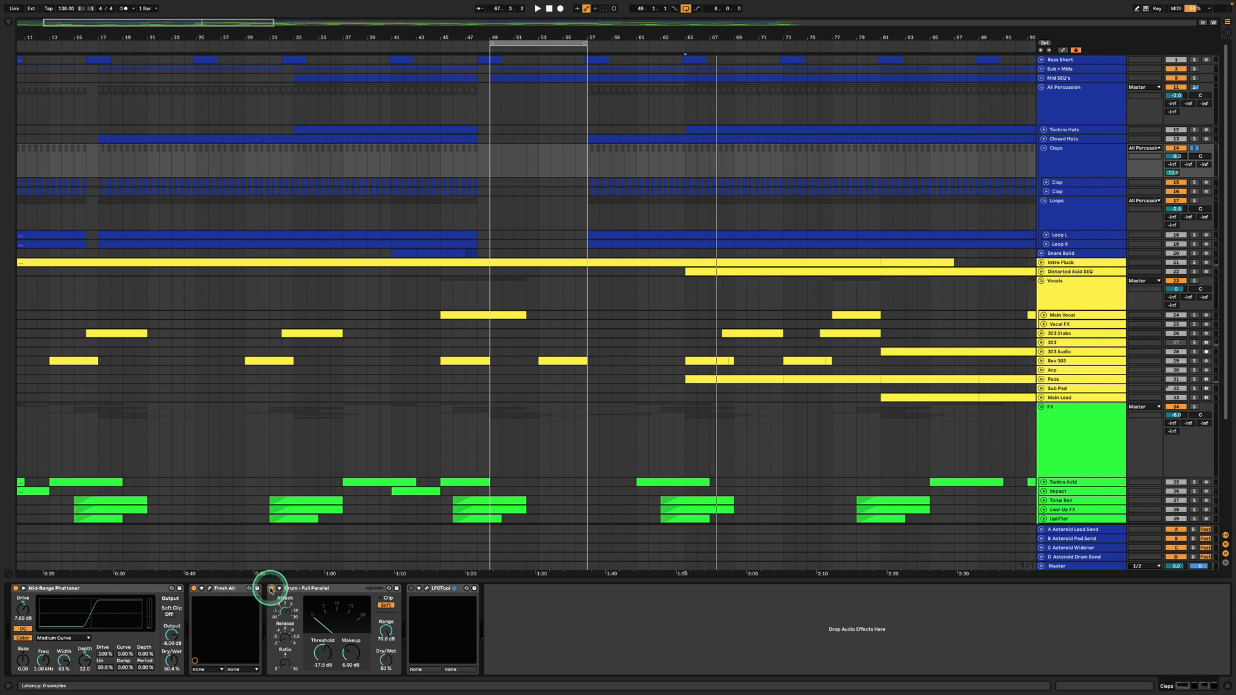
Step: Replay the claps while toggling the Claps group's Drum - Full Parallel compressor, leaving it switched on
key("space")
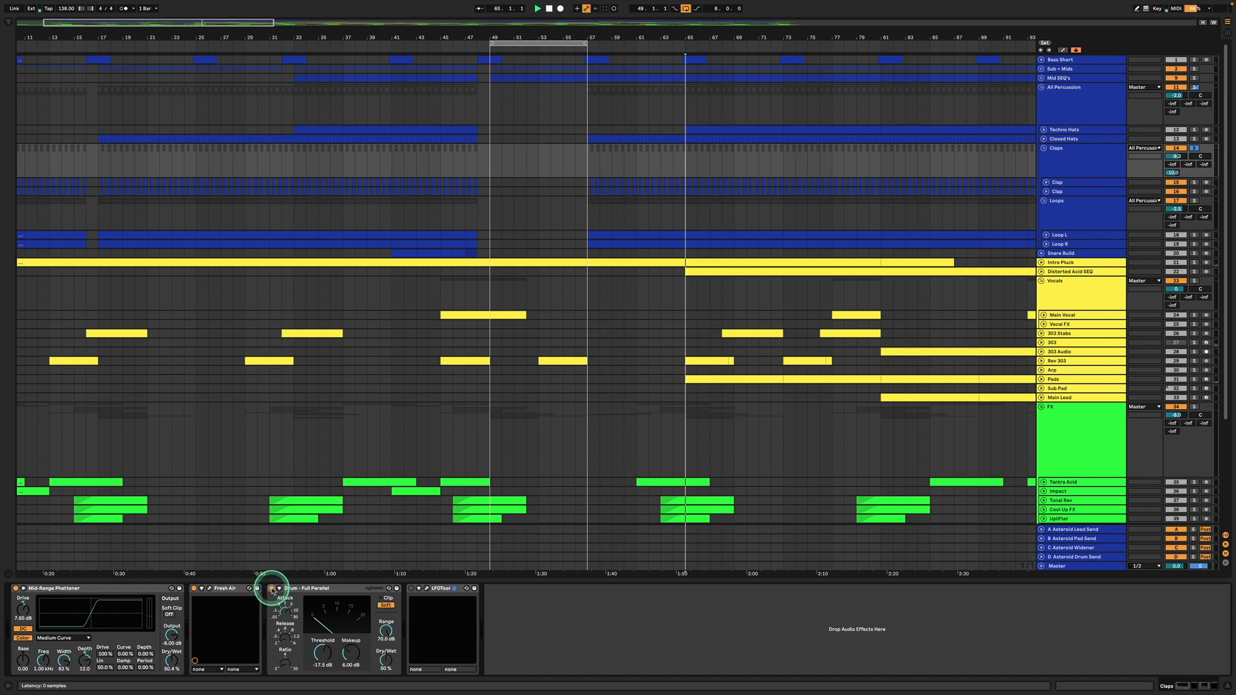
left_click(272, 589)
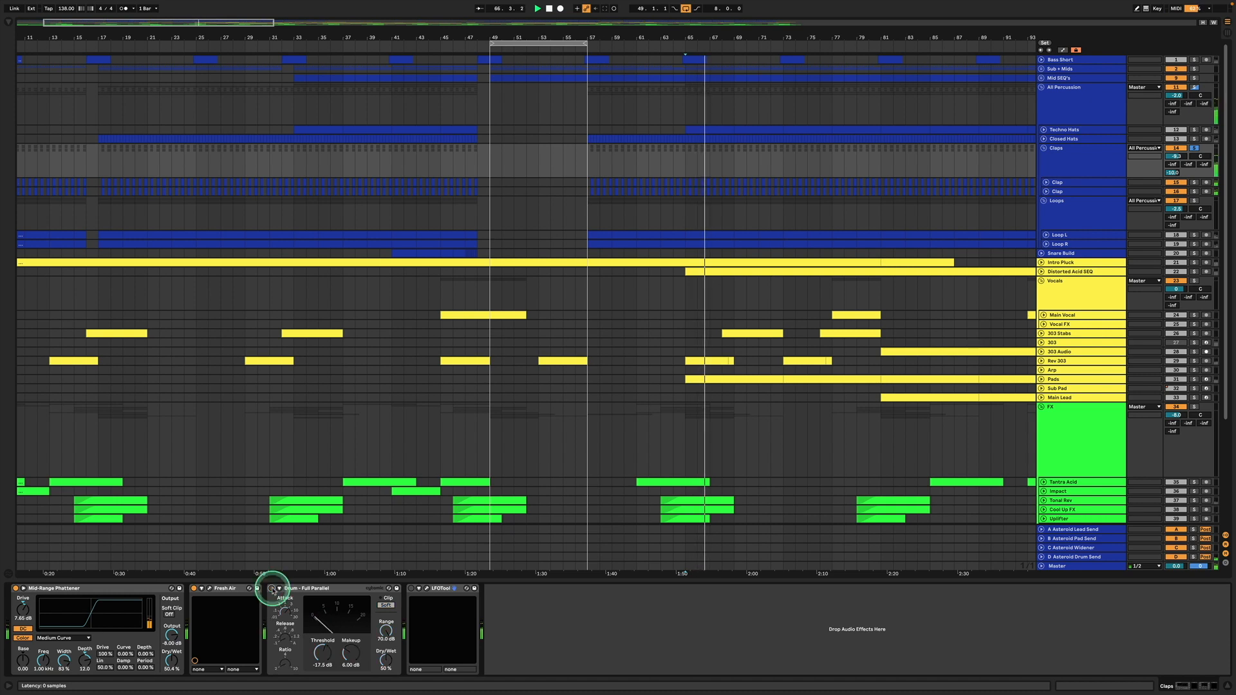
left_click(271, 589)
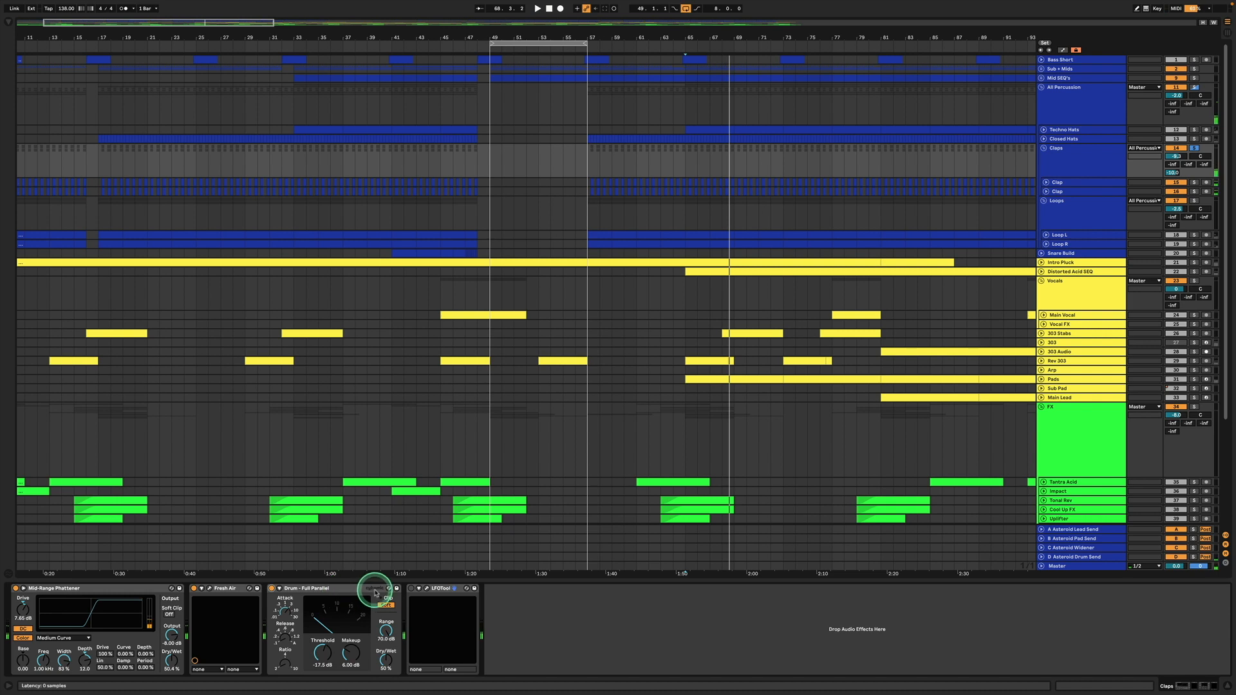
Step: Switch on and open the Claps group's LFOTool, and unfold and solo the Kick track alongside the claps
left_click(426, 589)
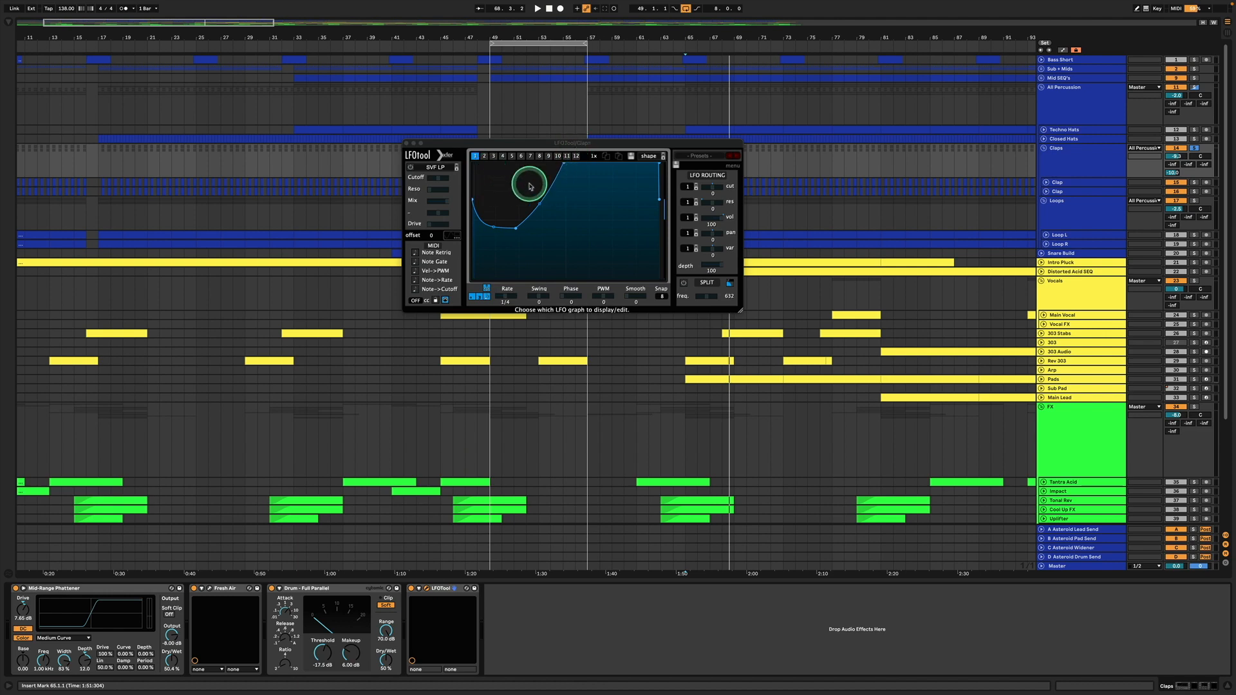
left_click(1042, 70)
left_click(1045, 137)
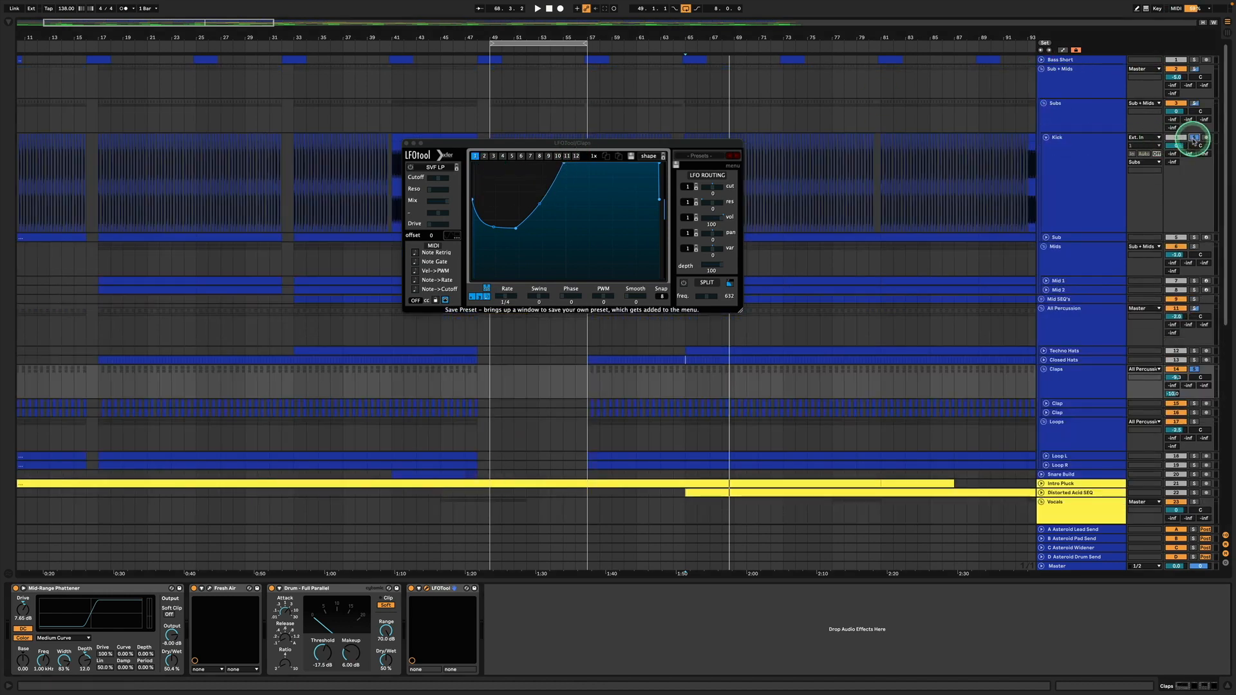
Step: Play the kick and claps together, comparing the claps with LFOTool off and on
key("space")
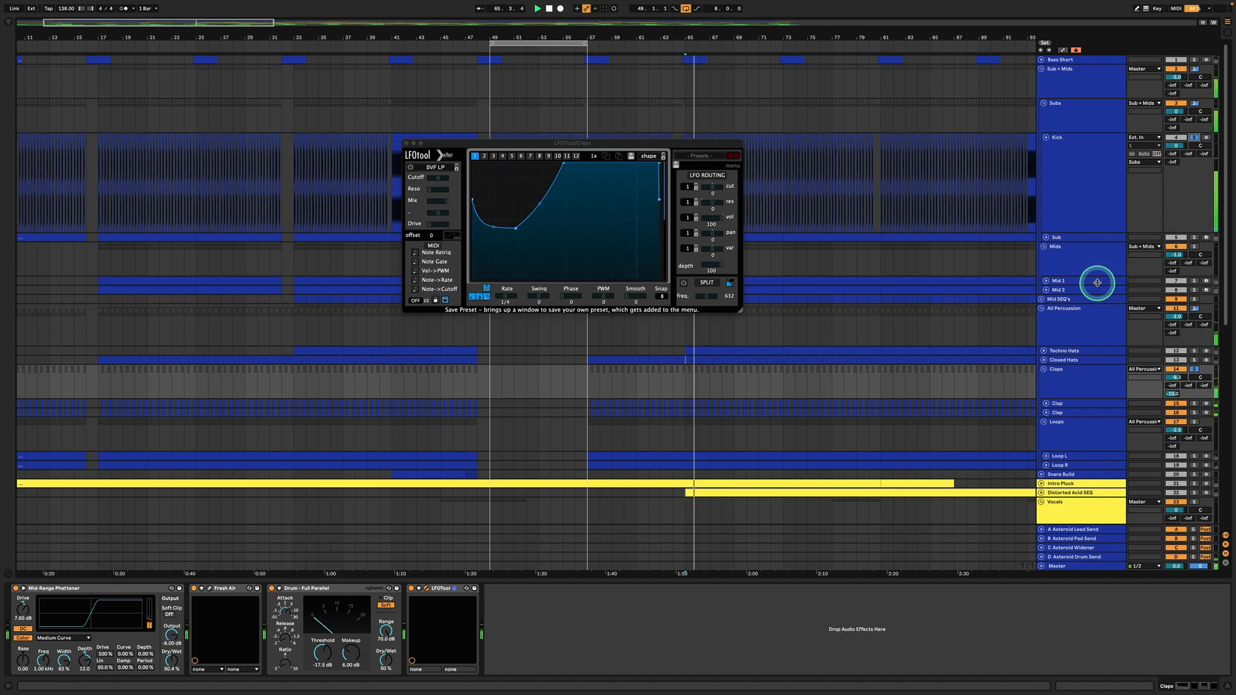
left_click(411, 588)
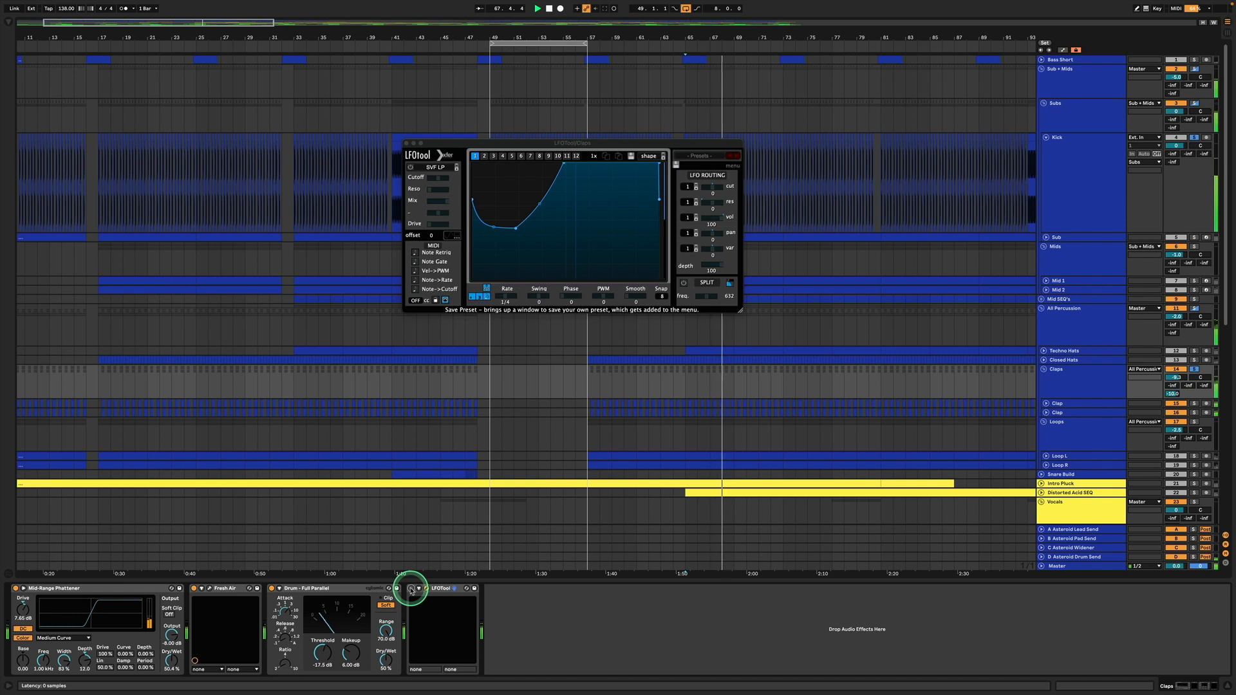
left_click(411, 588)
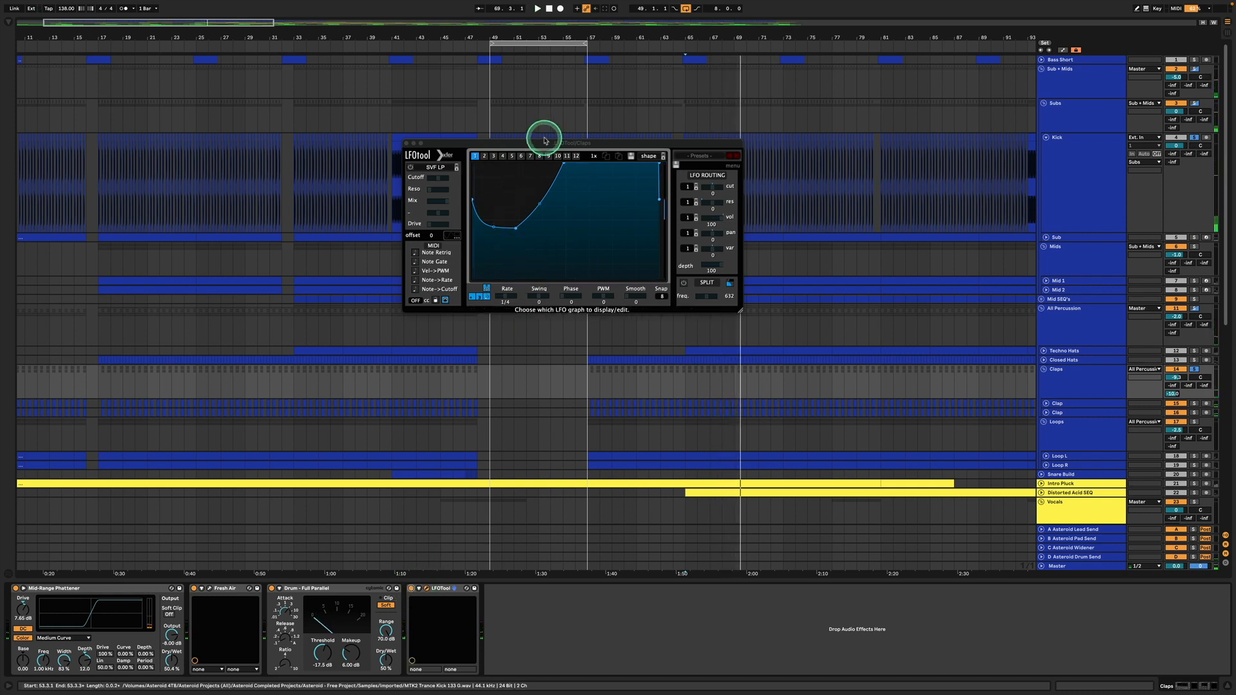
Step: Close the LFOTool window, take the claps and kick off solo, and fold the Kick track and Sub + Mids group
left_click(400, 142)
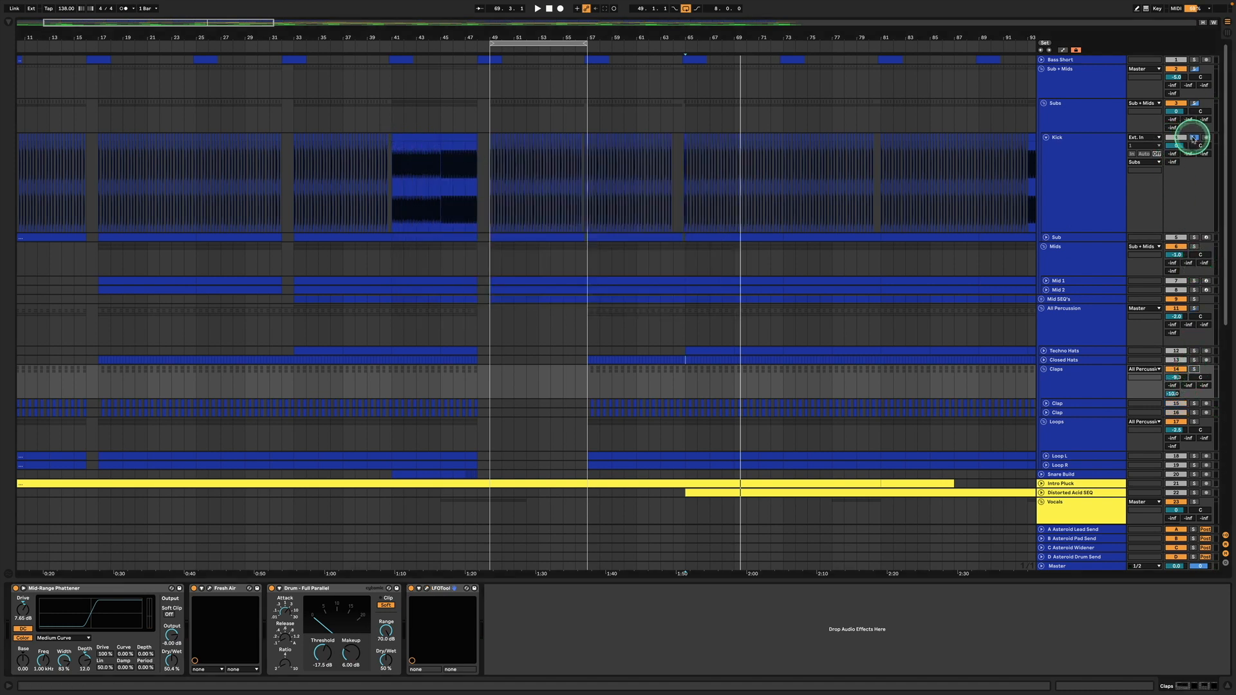
left_click(1045, 137)
left_click(1041, 69)
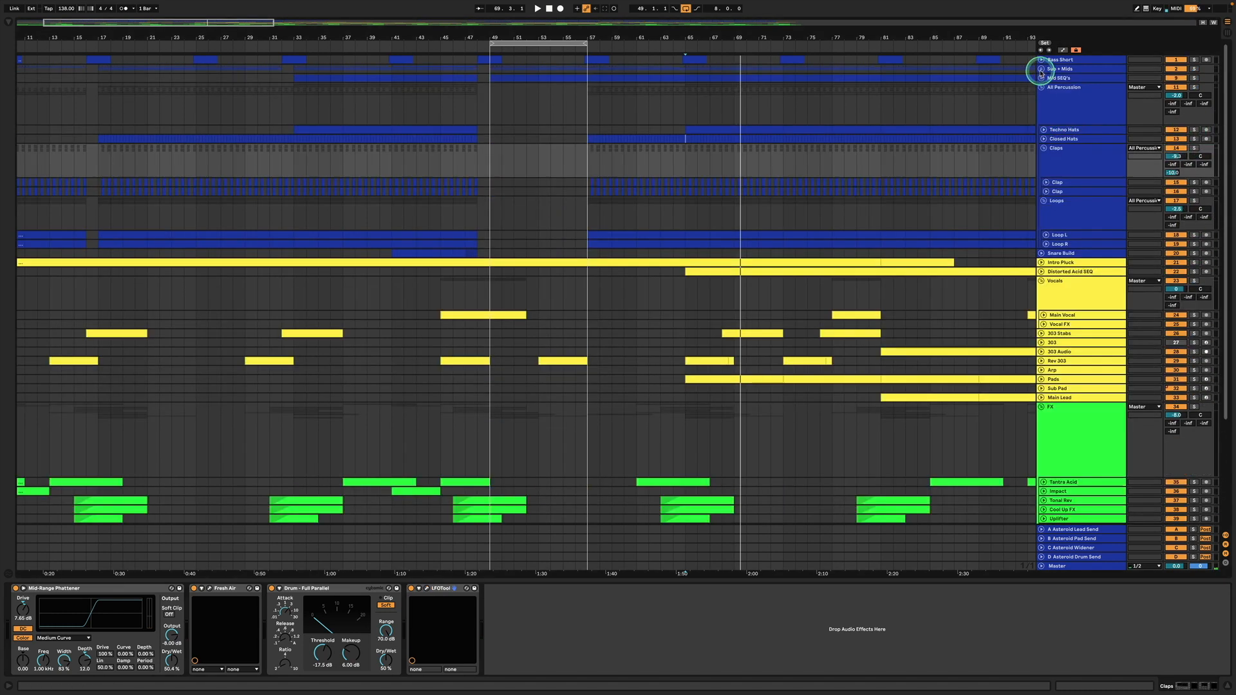
Step: Fold the Claps group and select the Loops group to show its device chain
left_click(1068, 169)
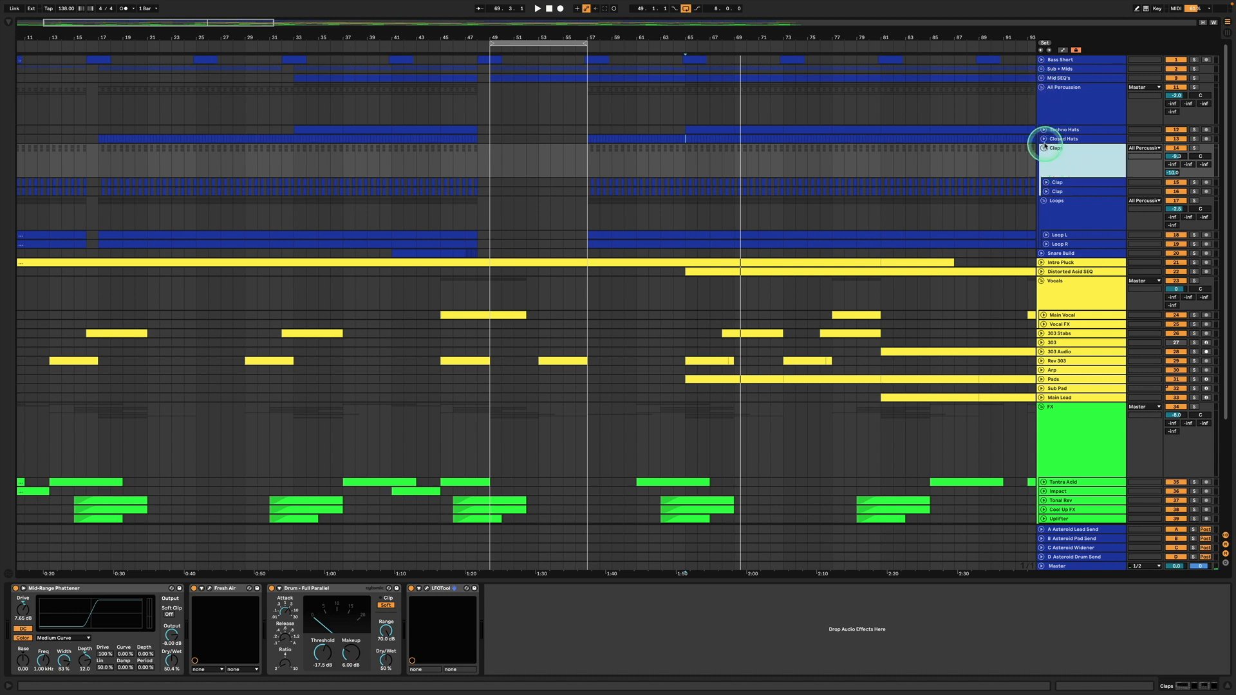
left_click(1043, 147)
left_click(1066, 171)
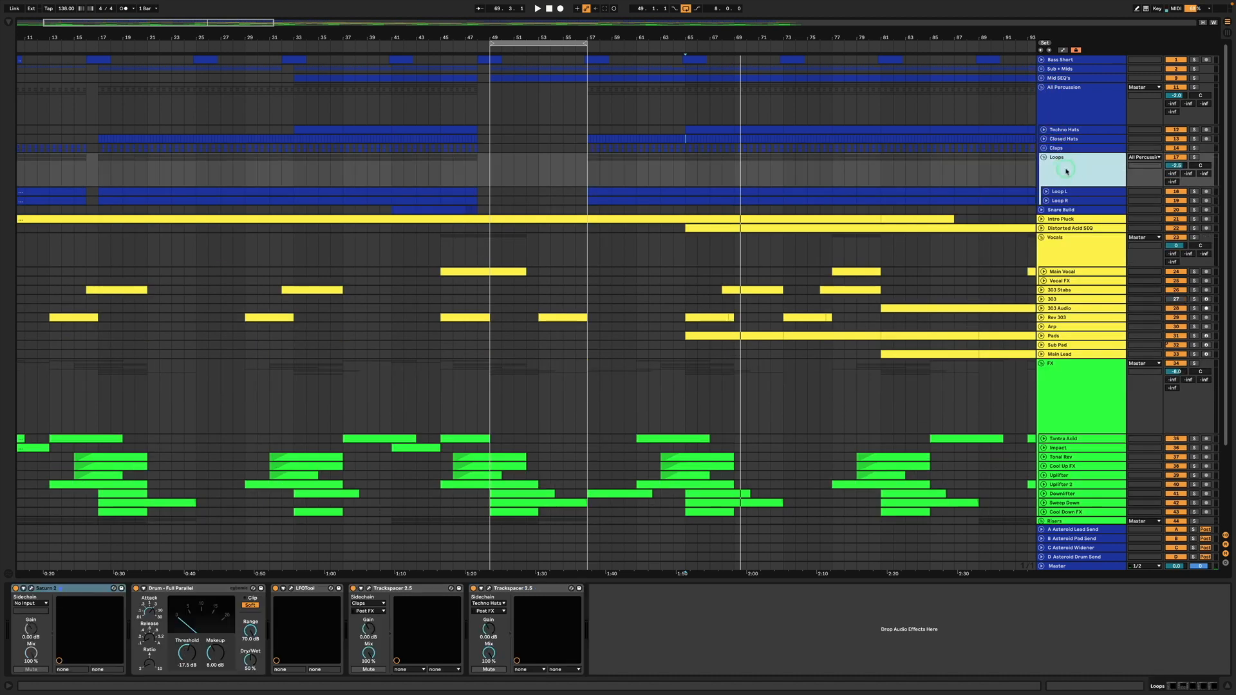
Step: Switch off all five devices on the Loops group, from Saturn 2 through the second Trackspacer
left_click(69, 589)
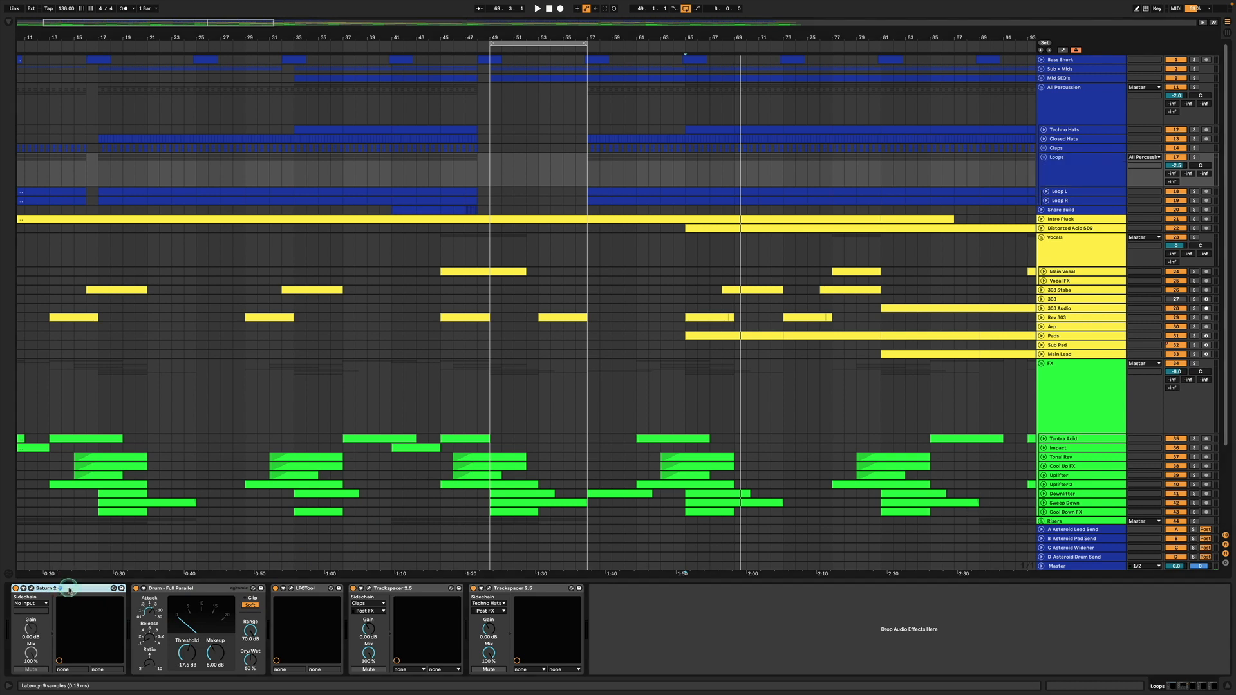
key("shift+Right")
key("shift+Right")
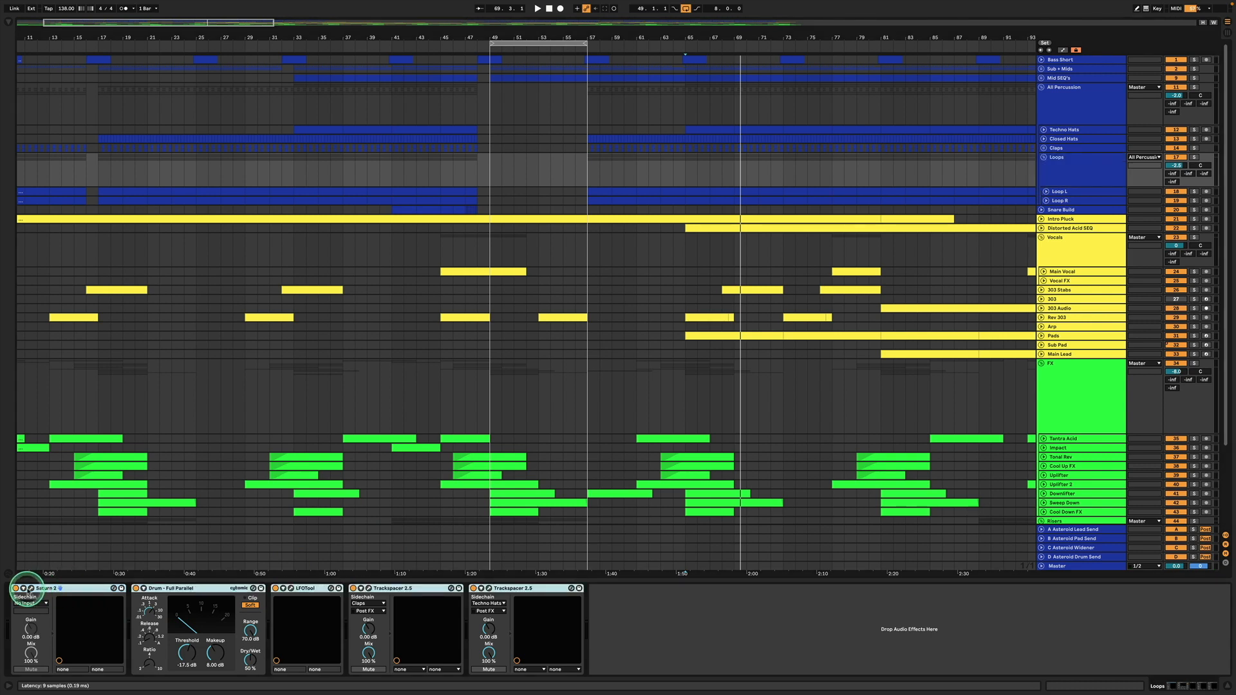
left_click(15, 588)
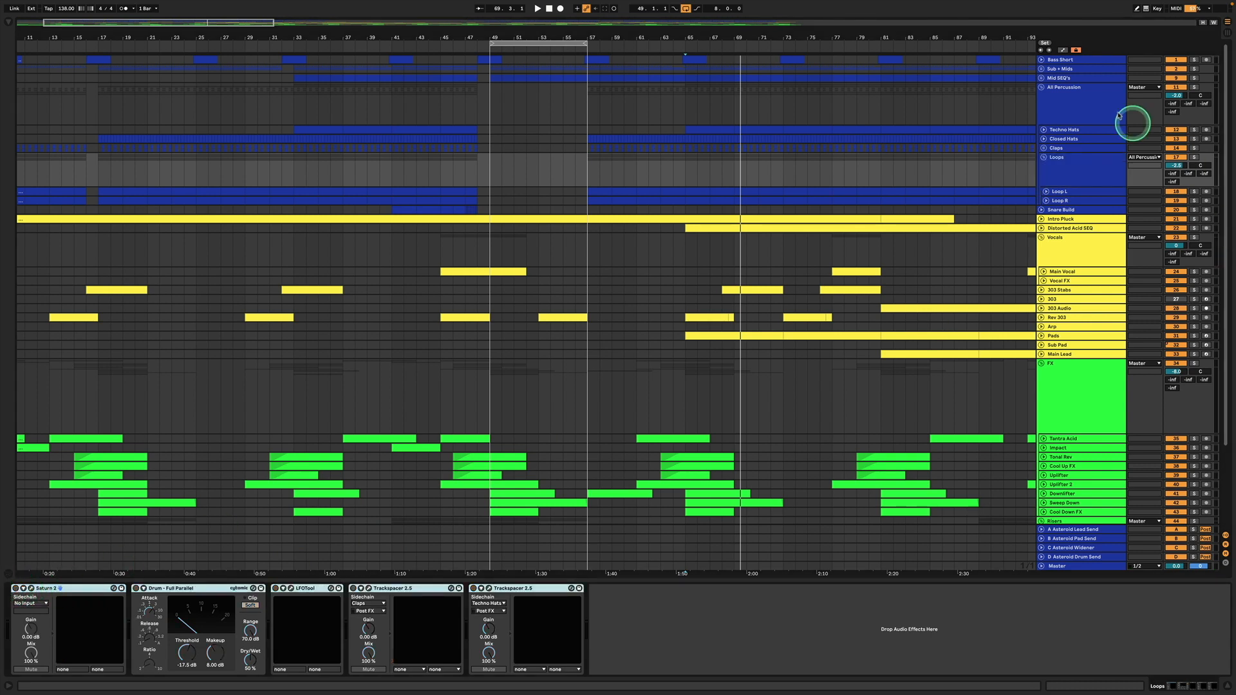
Step: Unfold the Loop L and Loop R tracks and select two bars of Loop L from bar 57
left_click(1075, 169)
left_click(1059, 192)
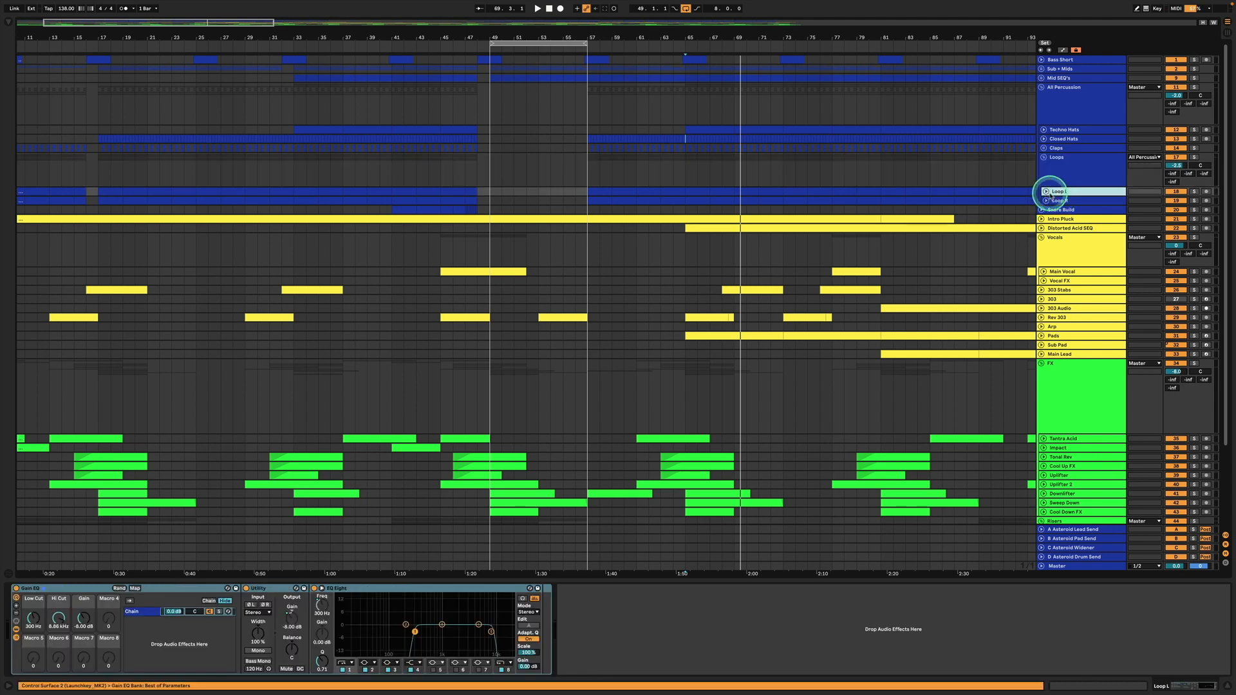
left_click(1044, 192)
left_click(1045, 260)
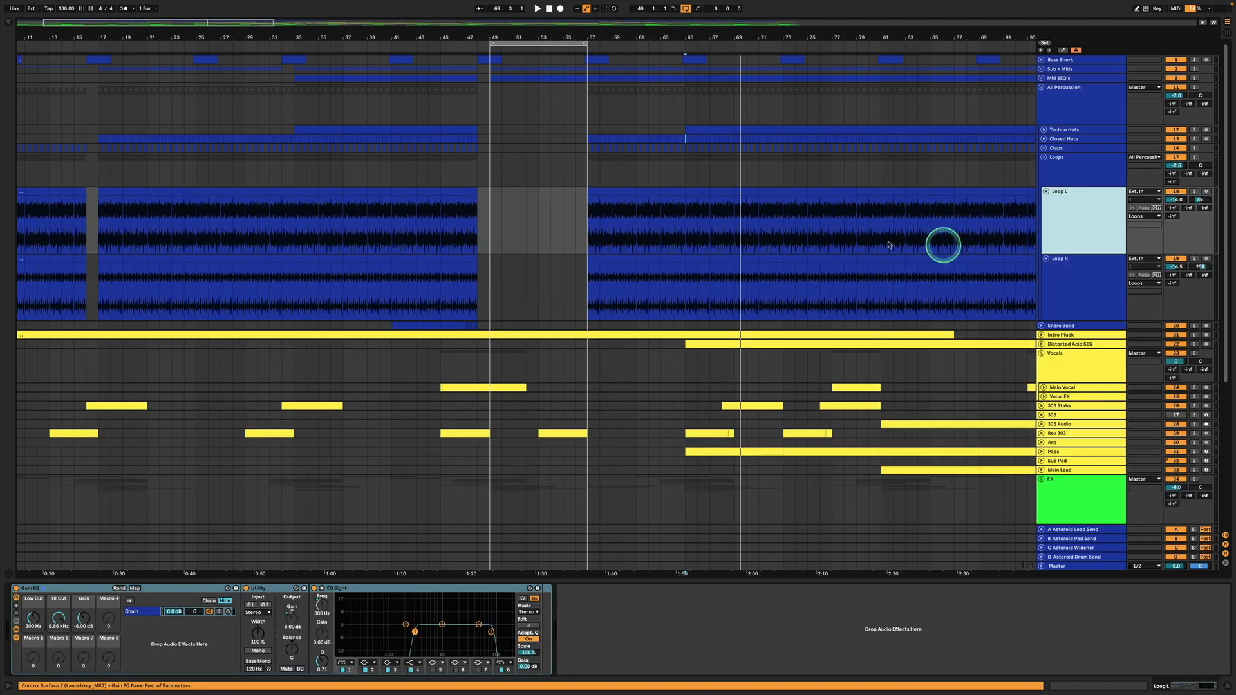
mouse_move(591, 192)
left_mouse_down()
mouse_move(629, 190)
mouse_move(608, 192)
left_mouse_up()
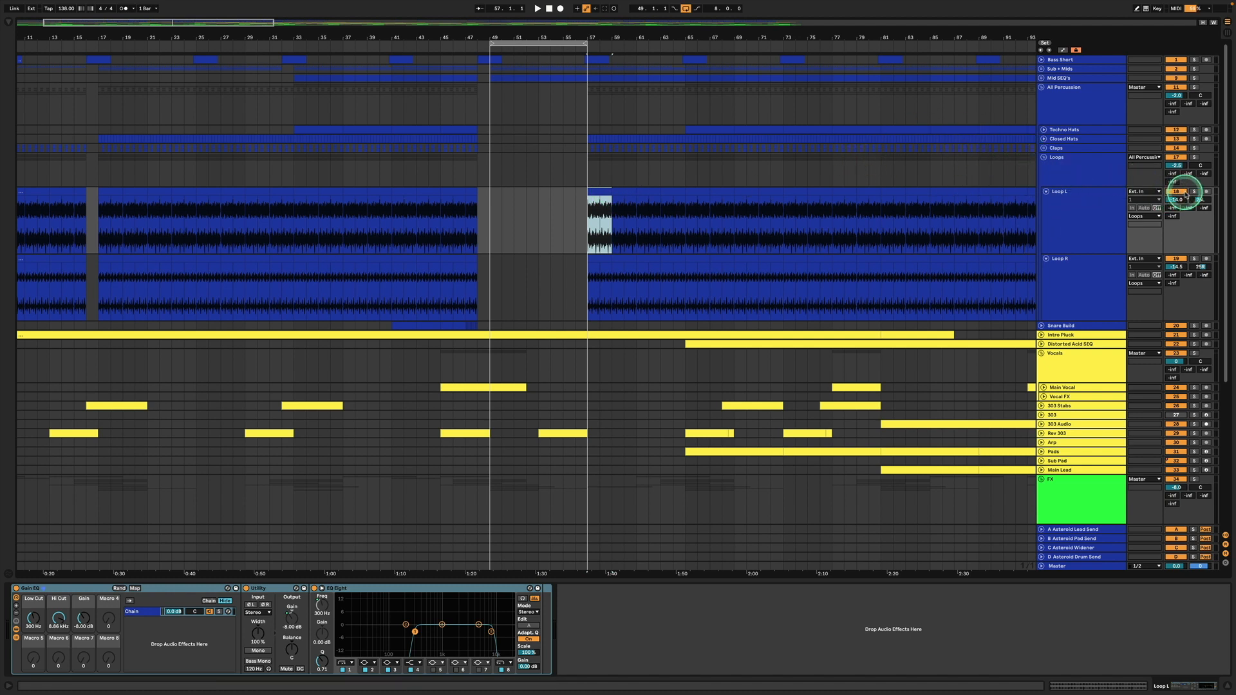
Step: Solo and play Loop L and Loop R from bar 57, and take them off solo
left_click(1193, 192)
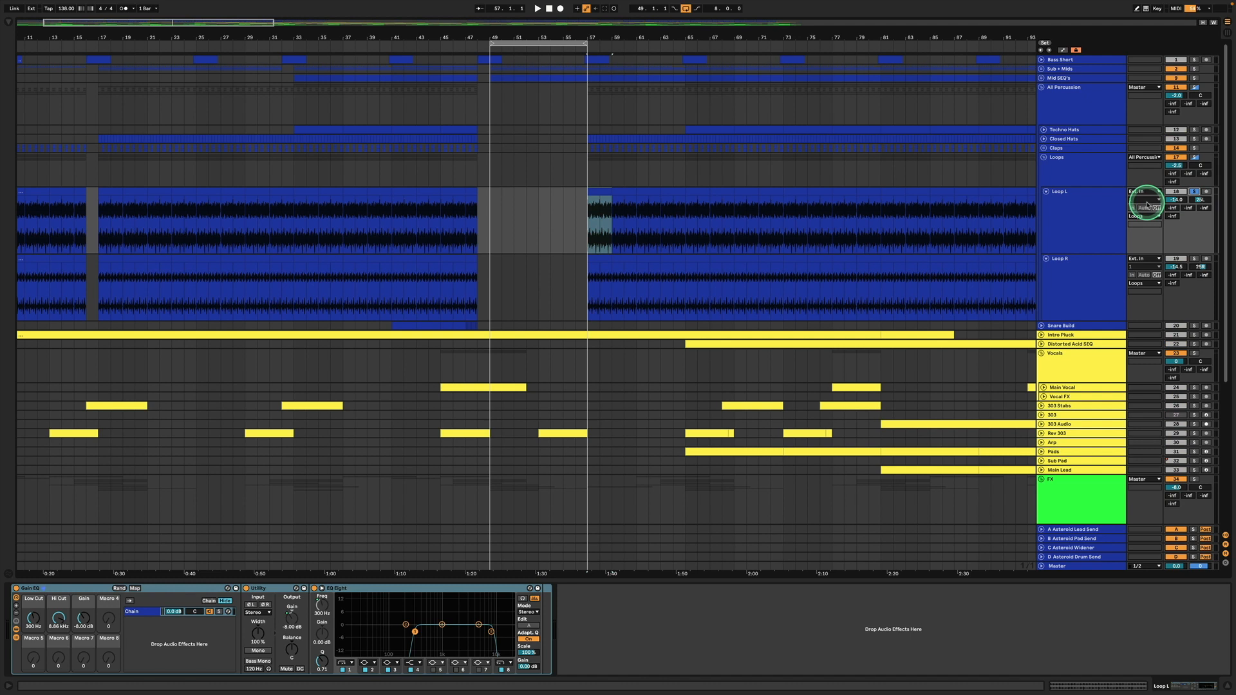
key("space")
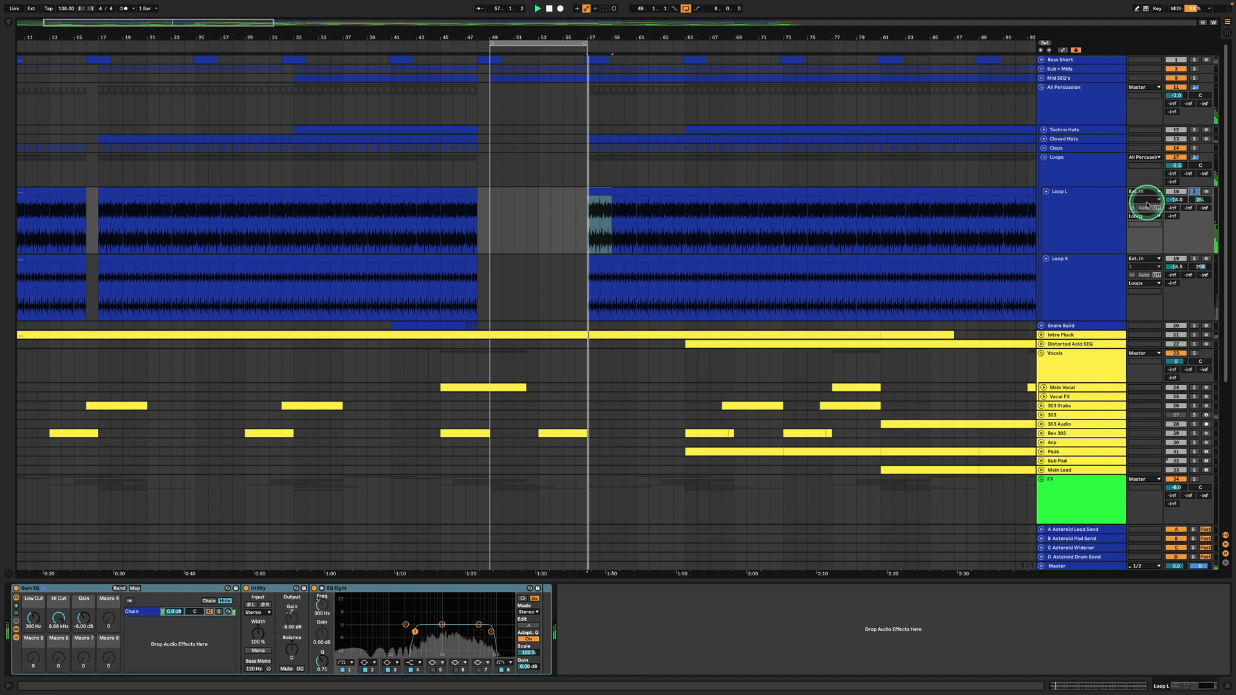
left_click(1194, 192)
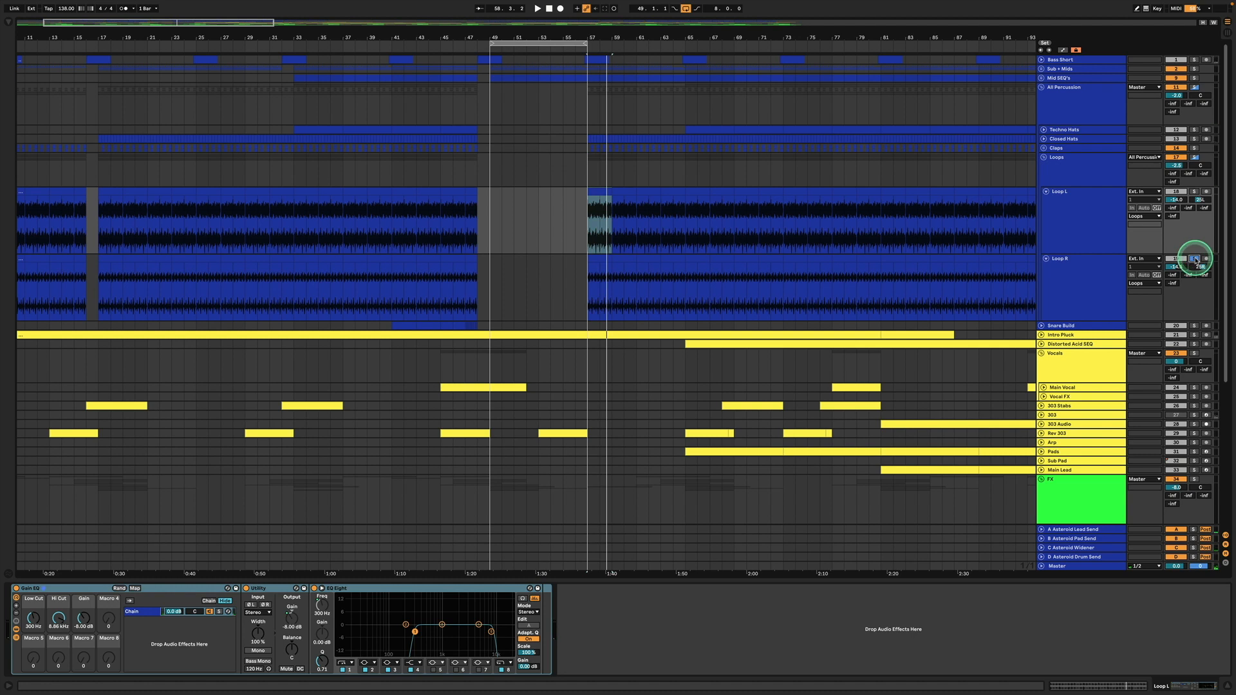
key("space")
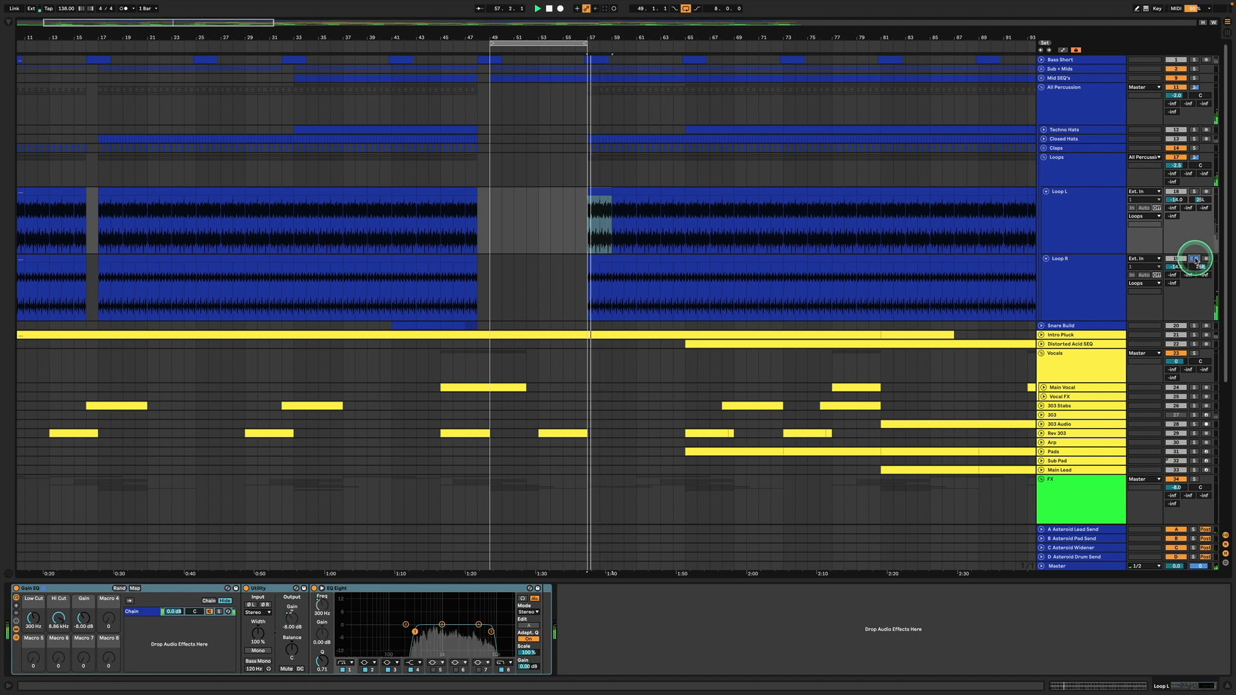
left_click(1195, 192)
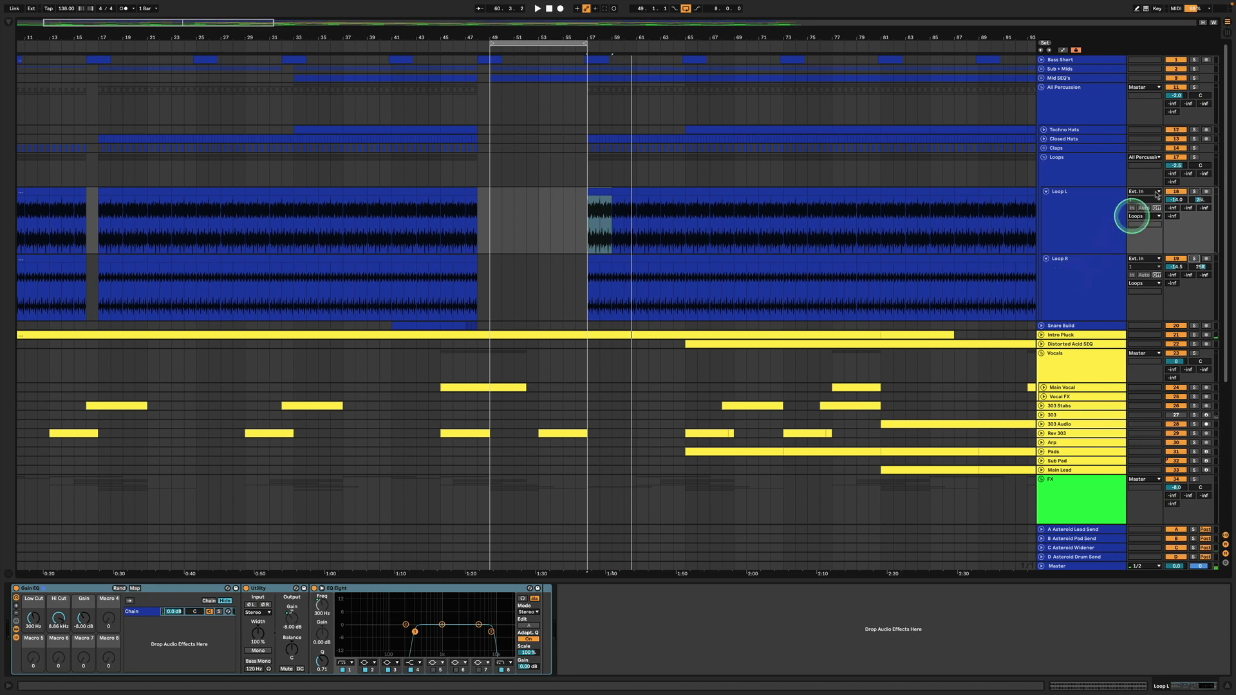
Step: Solo the Loops group and select from bar 65 through bar 72 across the Techno Hats, Closed Hats and Claps tracks
left_click(1068, 169)
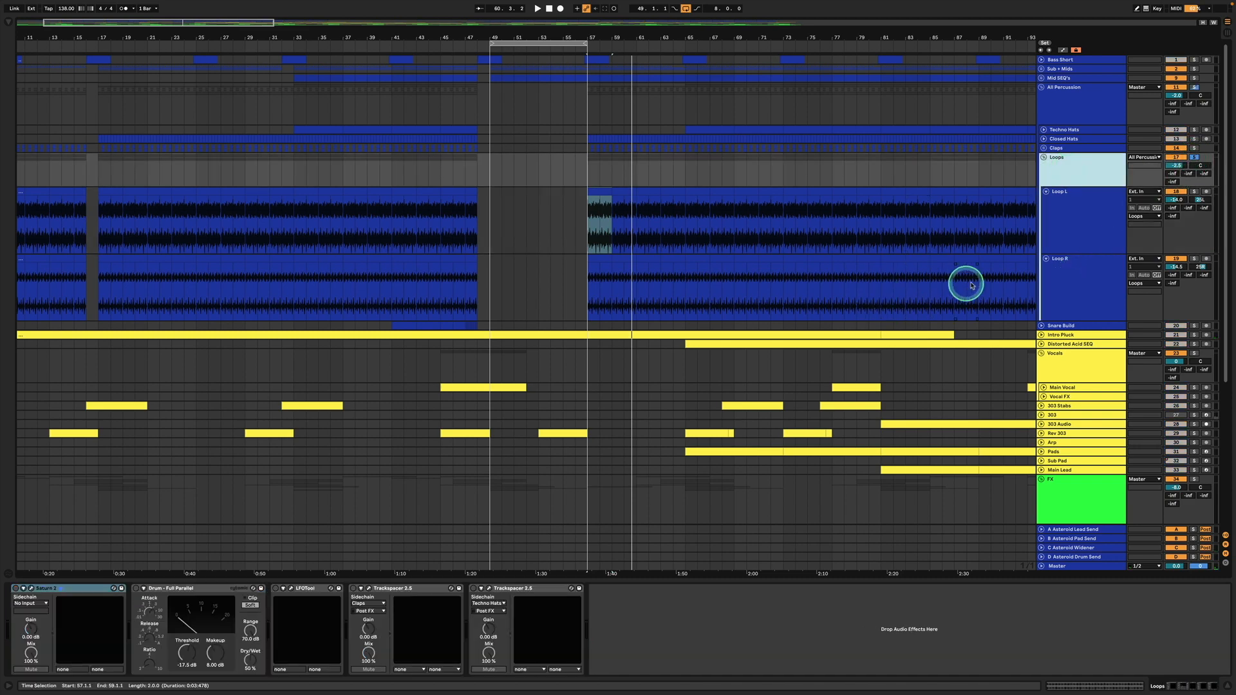
left_click(1070, 240)
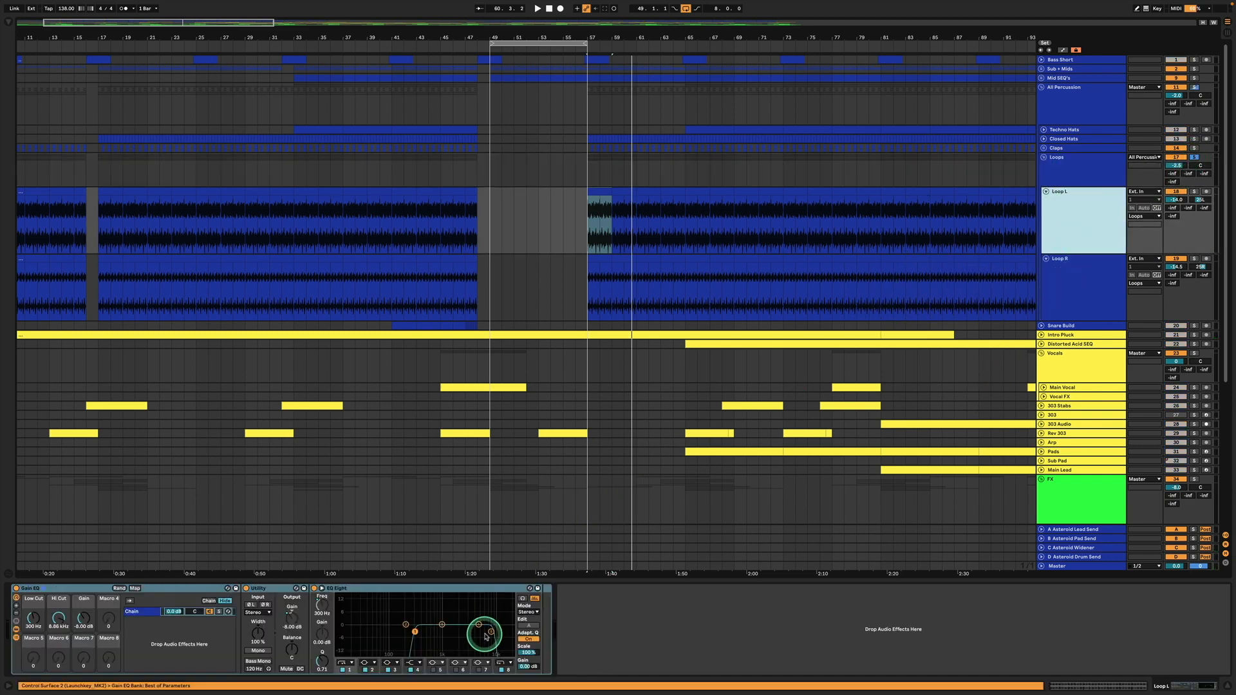
left_click(683, 127)
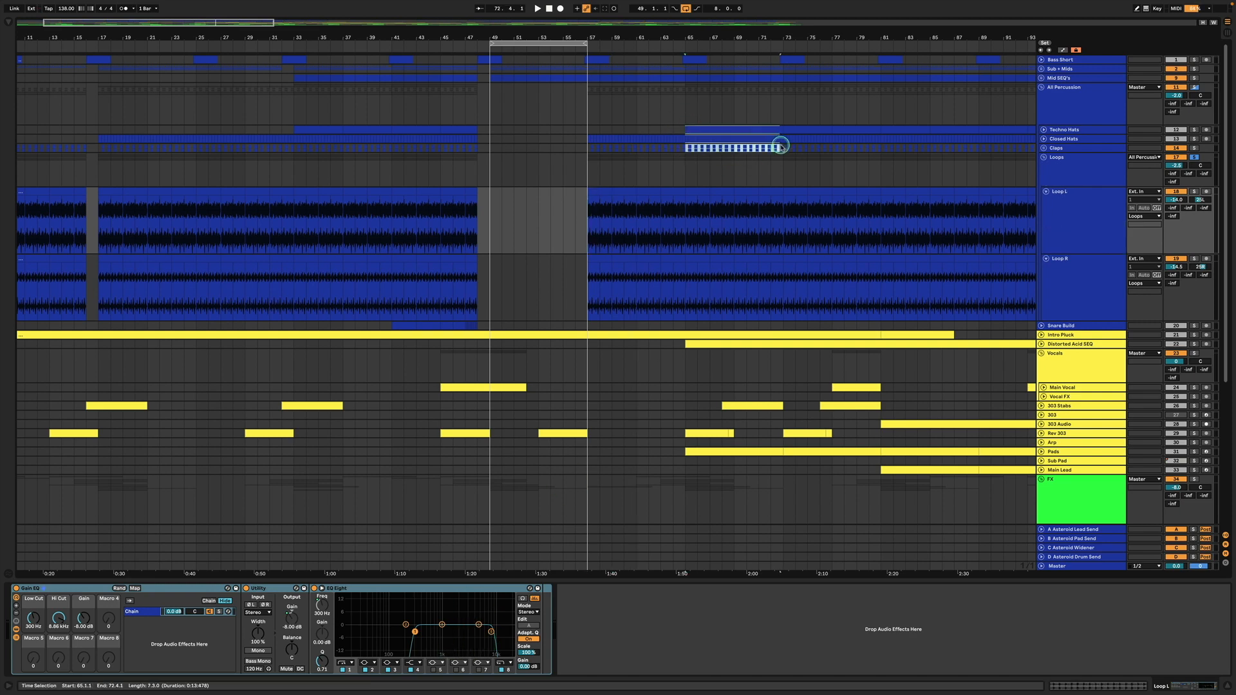
left_click_drag(780, 146, 780, 146)
Step: Examine the low-cut and high-cut bands of EQ Eight on the Loop L and Loop R tracks
left_click(1081, 283)
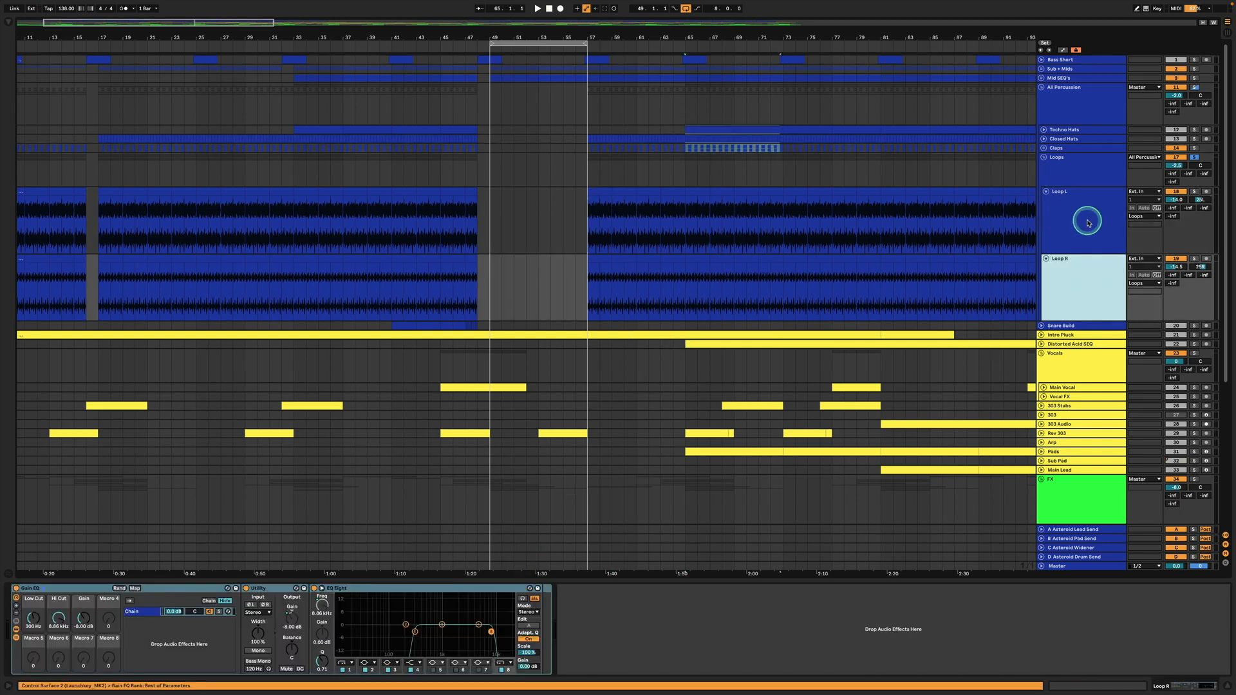
left_click(1084, 213)
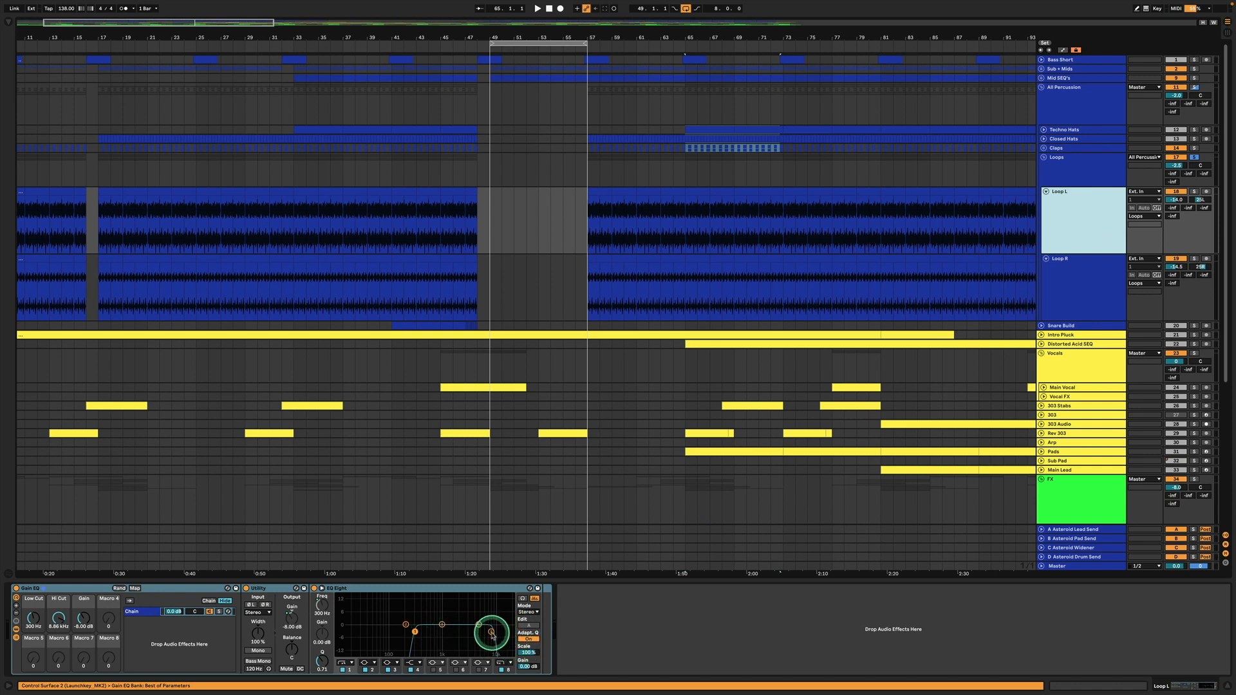
left_click(491, 633)
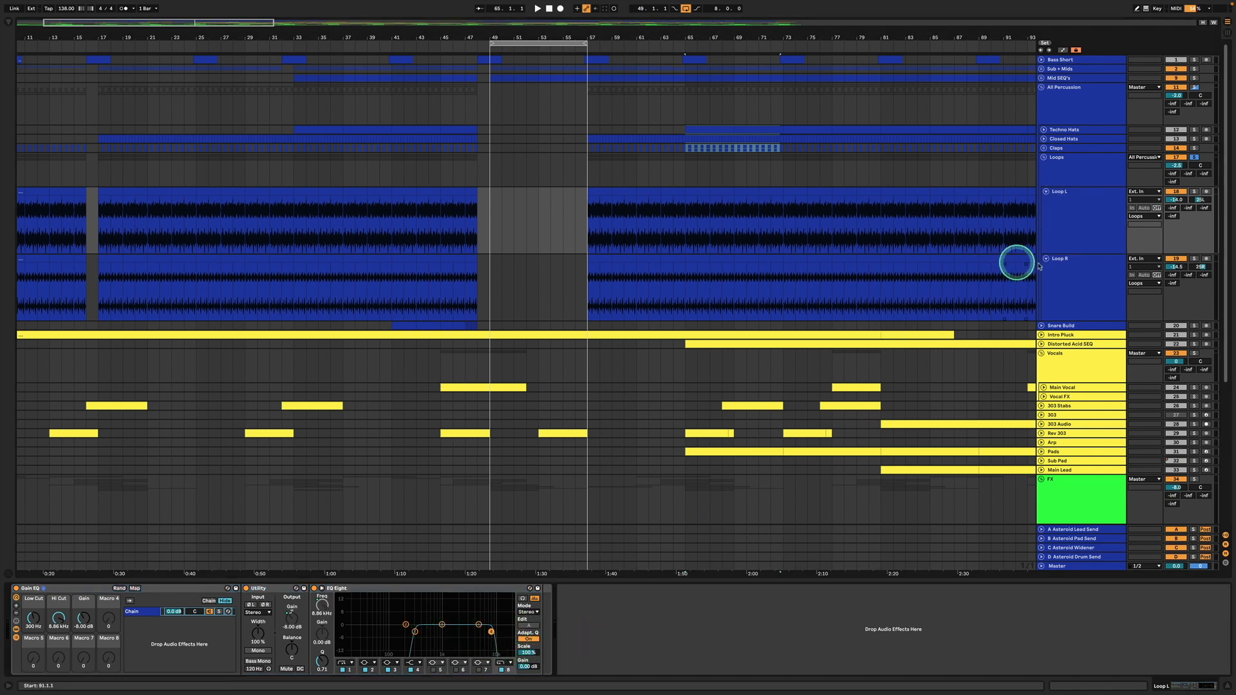
left_click(1062, 273)
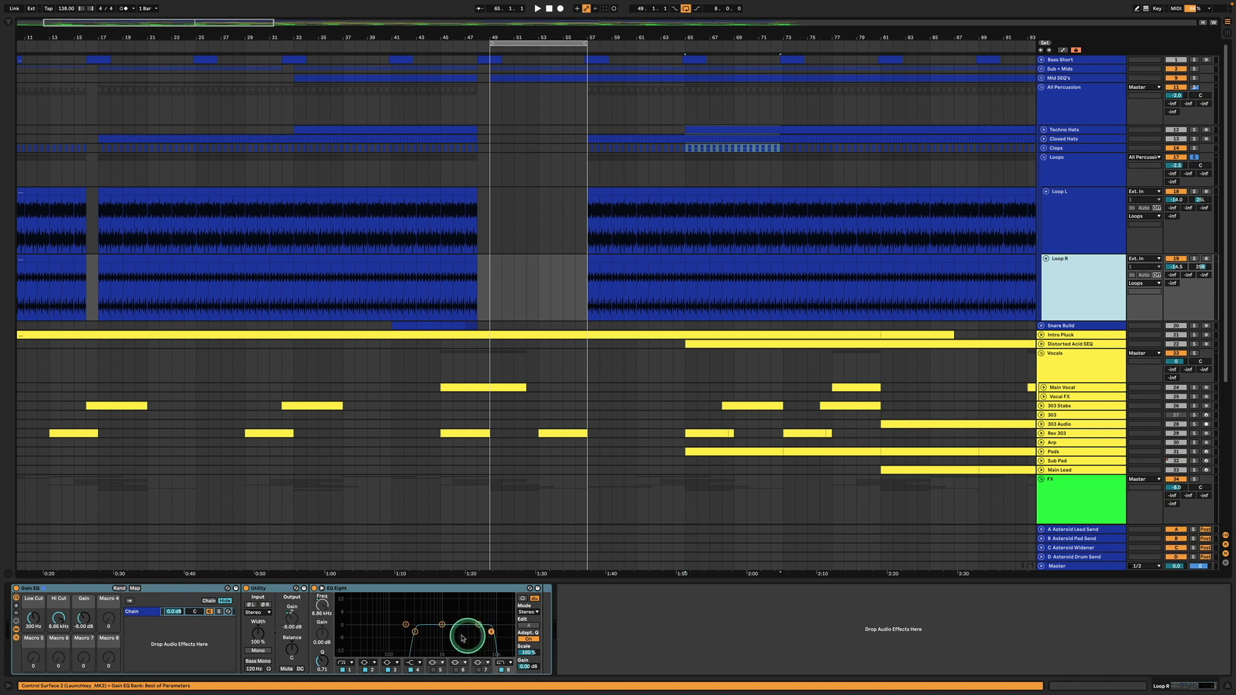
left_click(415, 631)
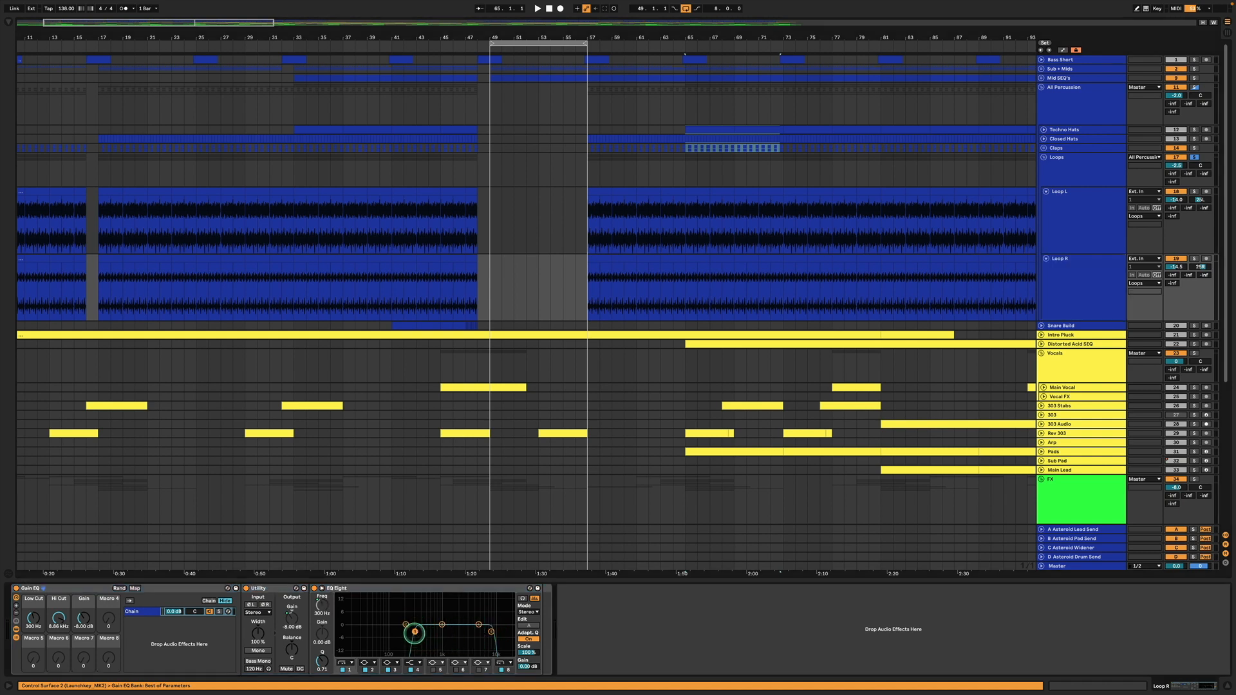
left_click(1055, 227)
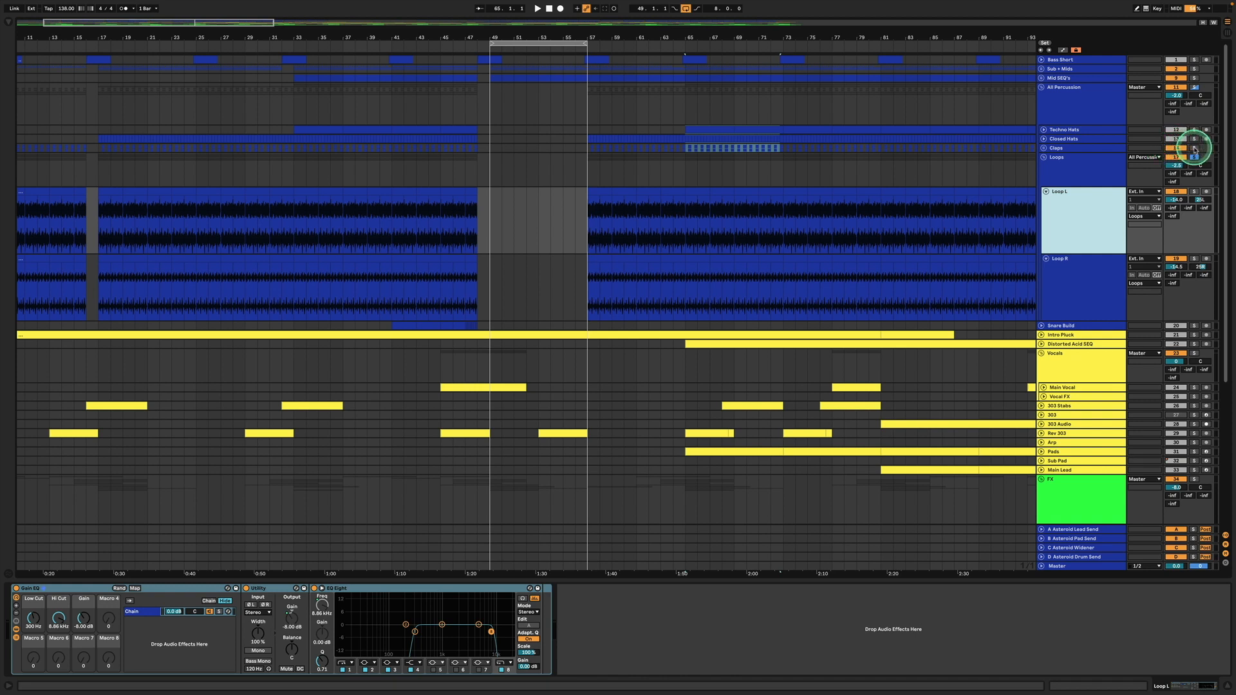
left_click_drag(1194, 149, 1194, 141)
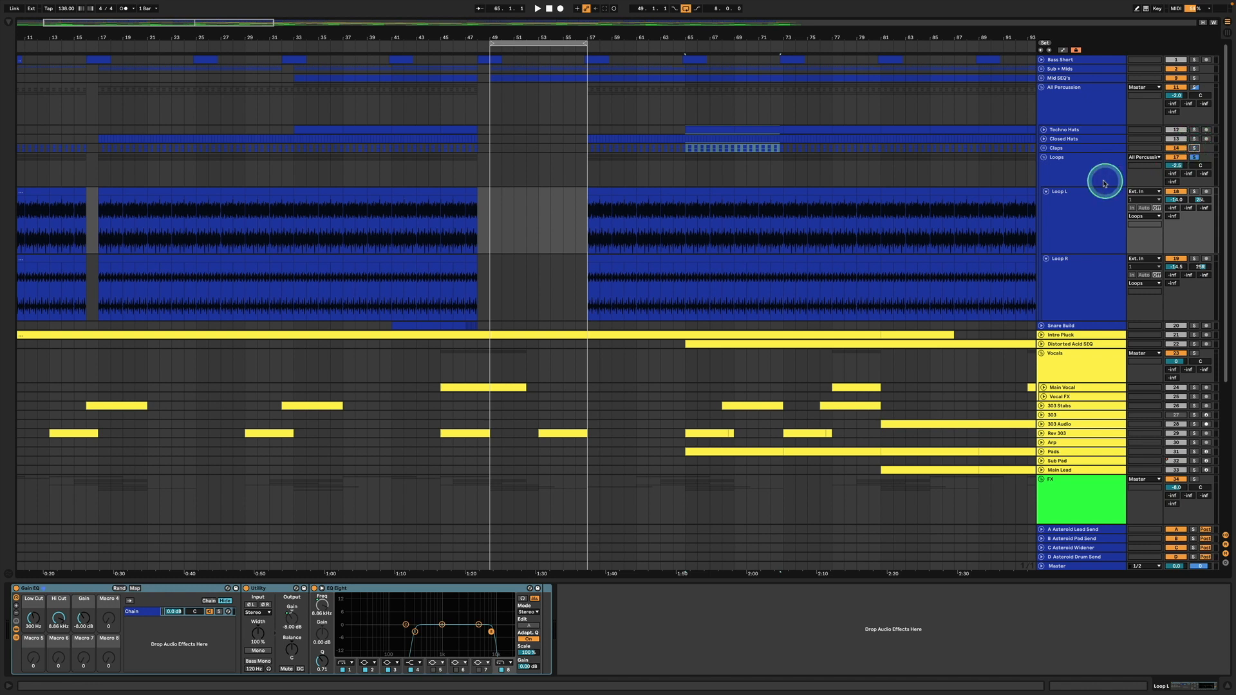
Step: Play the Loops group, open Saturn 2 in its effect chain, switch the effect on and close the plug-in window
left_click(1070, 171)
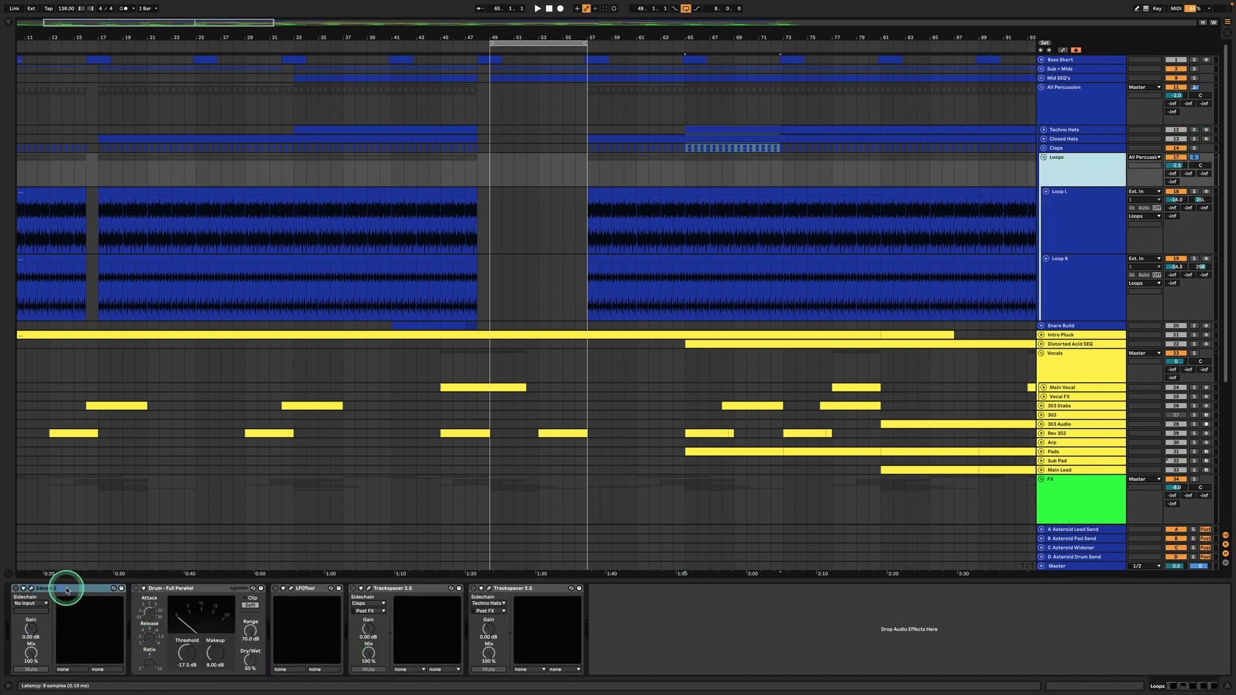
key("space")
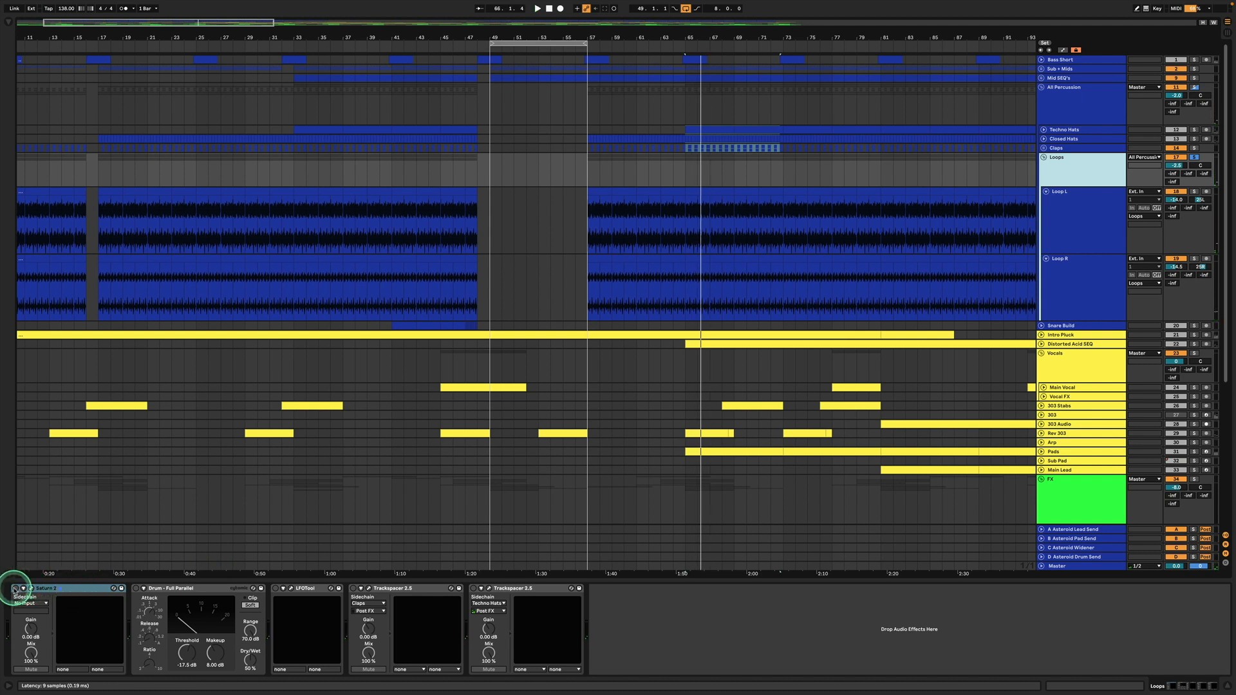
left_click(23, 588)
left_click(32, 588)
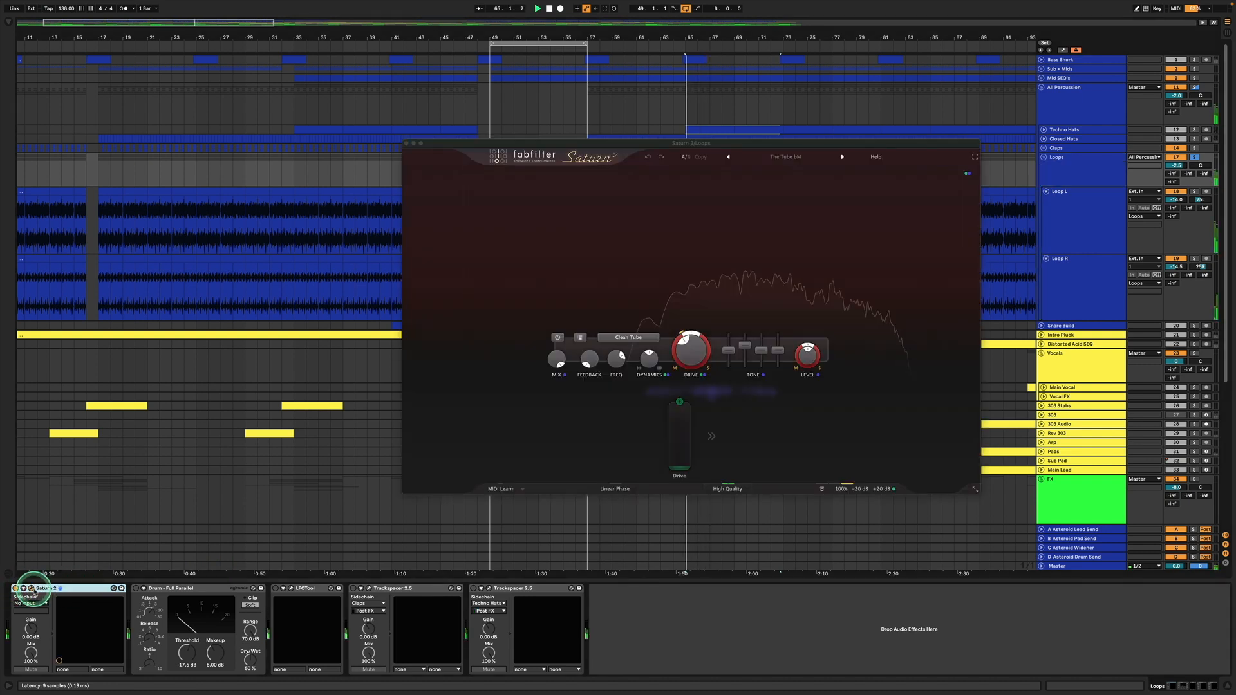
left_click(15, 589)
left_click(15, 589)
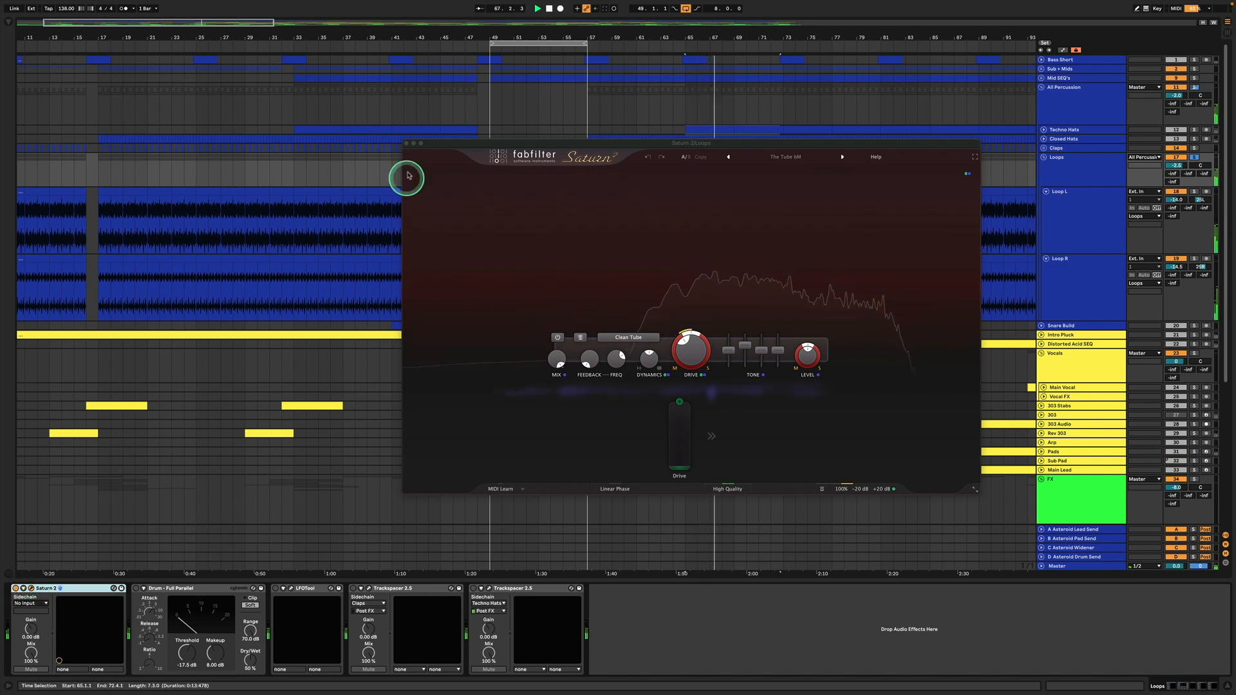
left_click(407, 144)
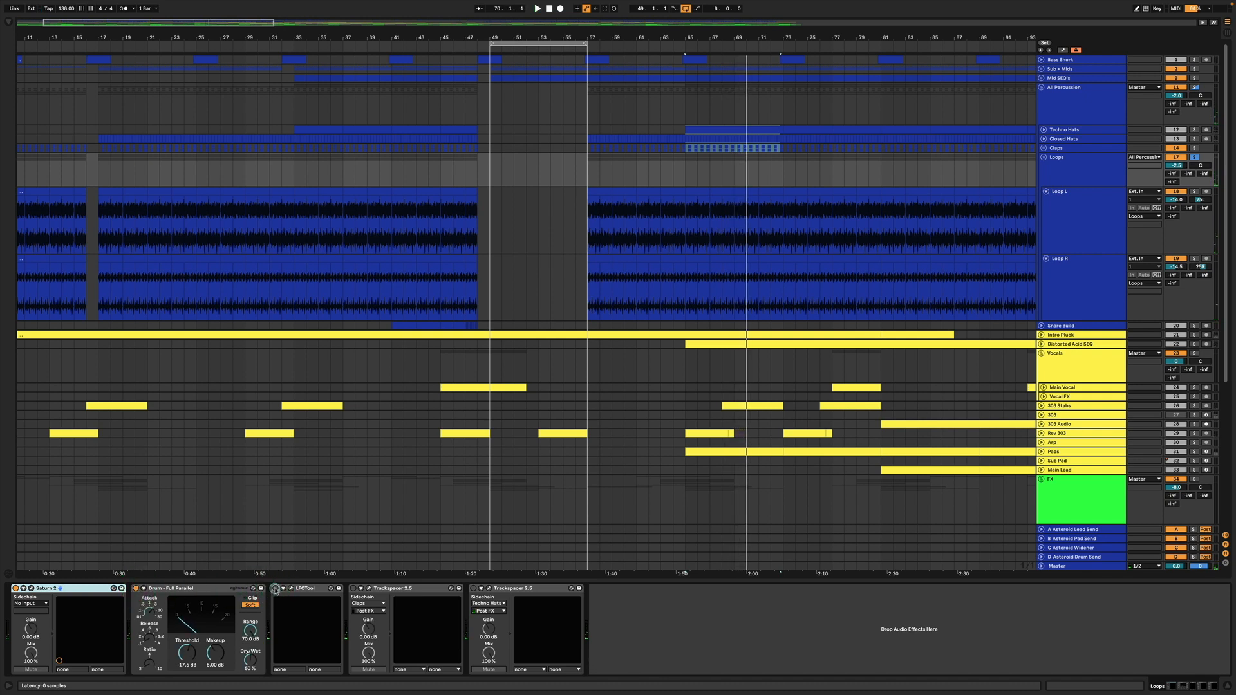
Step: Examine the LFOTool volume curve on the Loops group during playback and close the plug-in window
left_click(290, 589)
key("space")
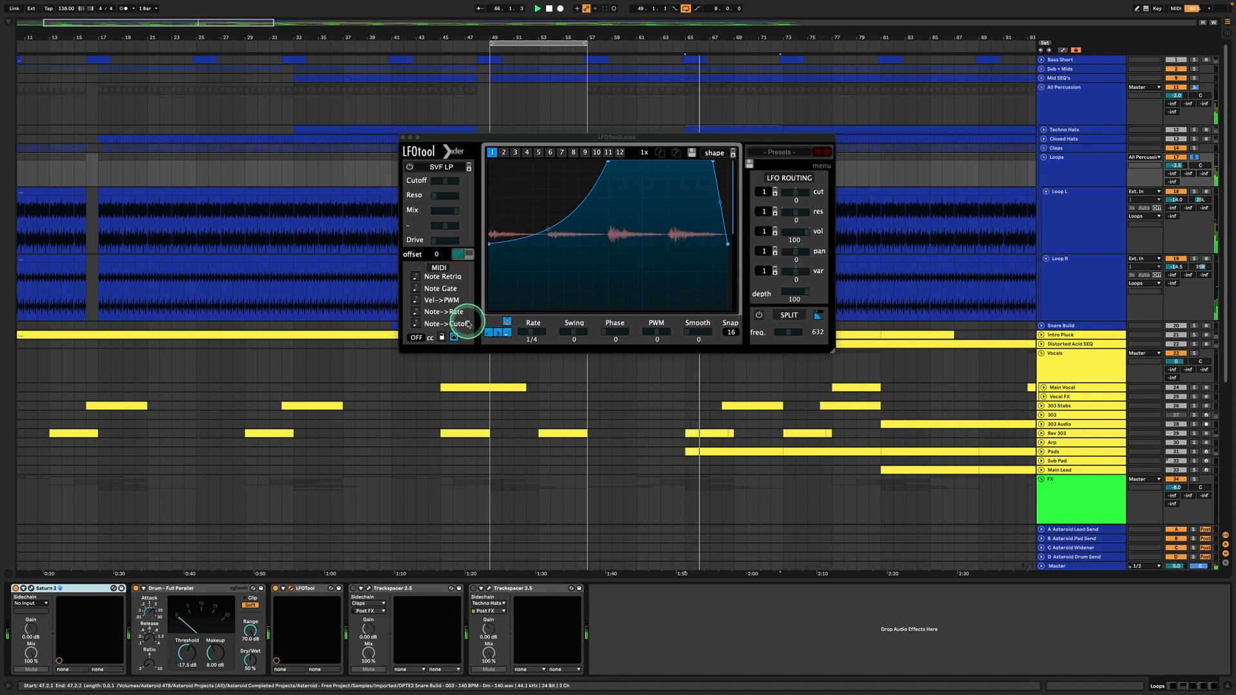
left_click(404, 137)
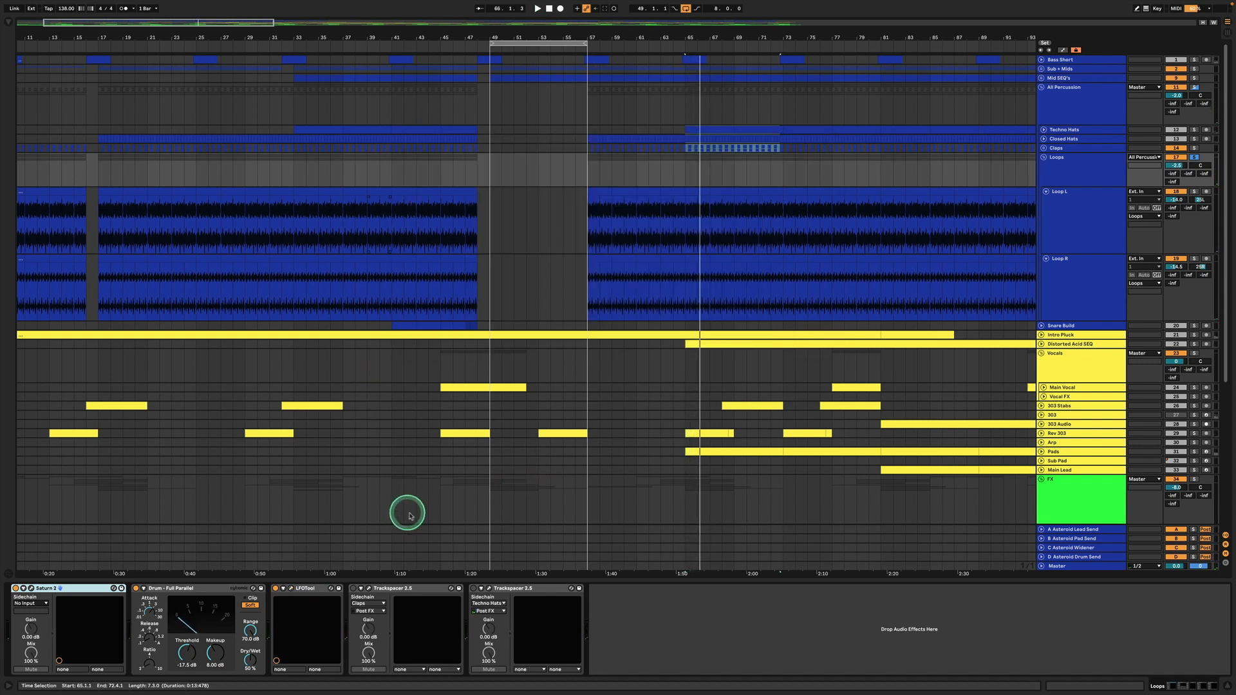
Step: Switch on both Trackspacer 2.5 effects on the Loops group and inspect the one sidechained to Claps
left_click(353, 588)
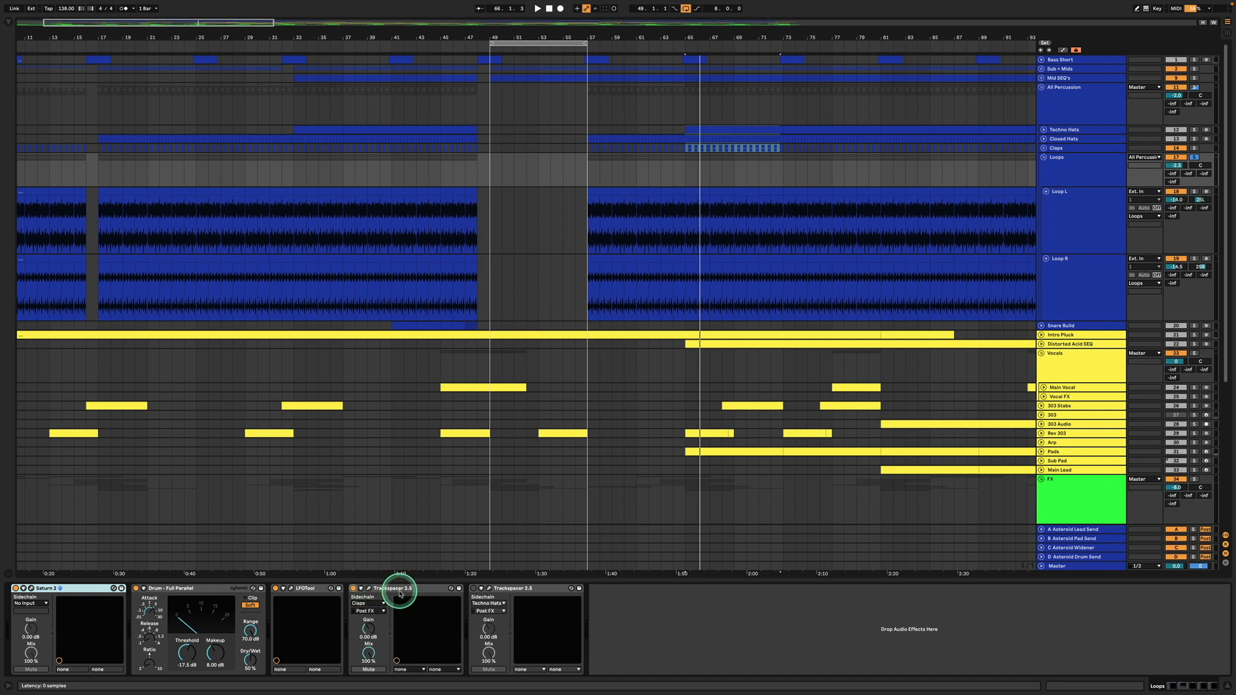
left_click(474, 589)
left_click(414, 588)
left_click(368, 588)
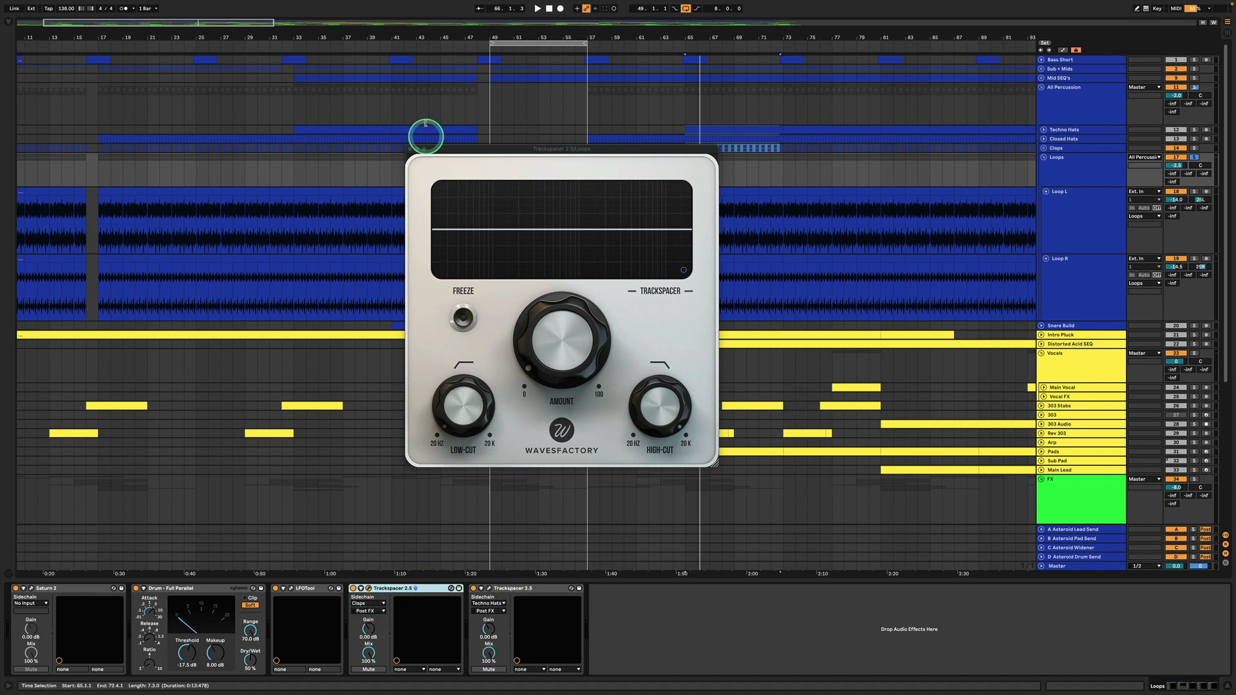
left_click(410, 149)
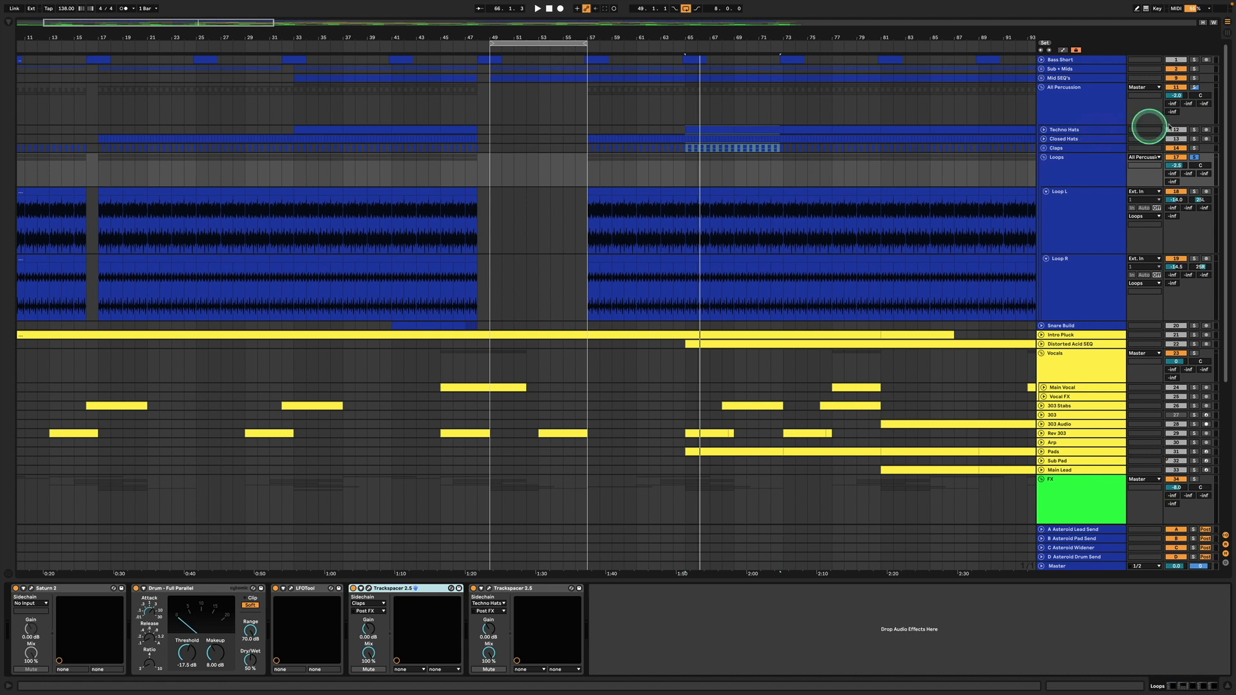
Step: Solo and play All Percussion, comparing the Loops group with each Trackspacer 2.5 bypassed and active
left_click(1194, 103)
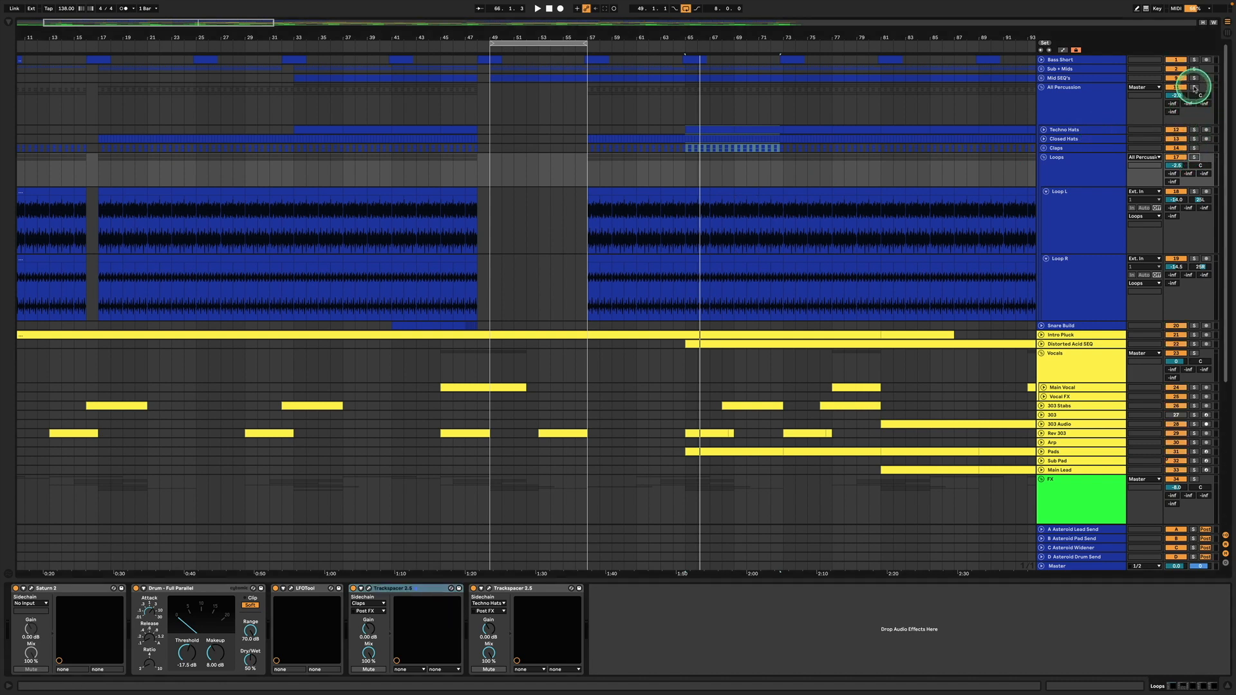
left_click(1089, 99)
key("space")
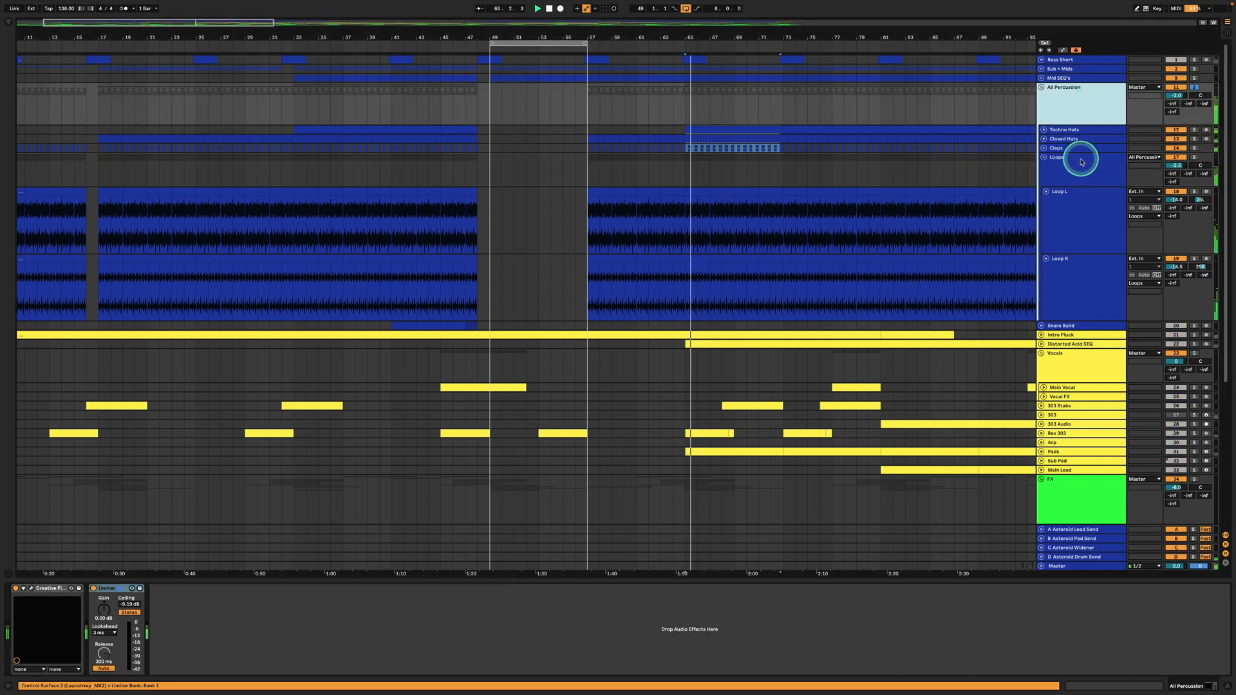
left_click(1097, 172)
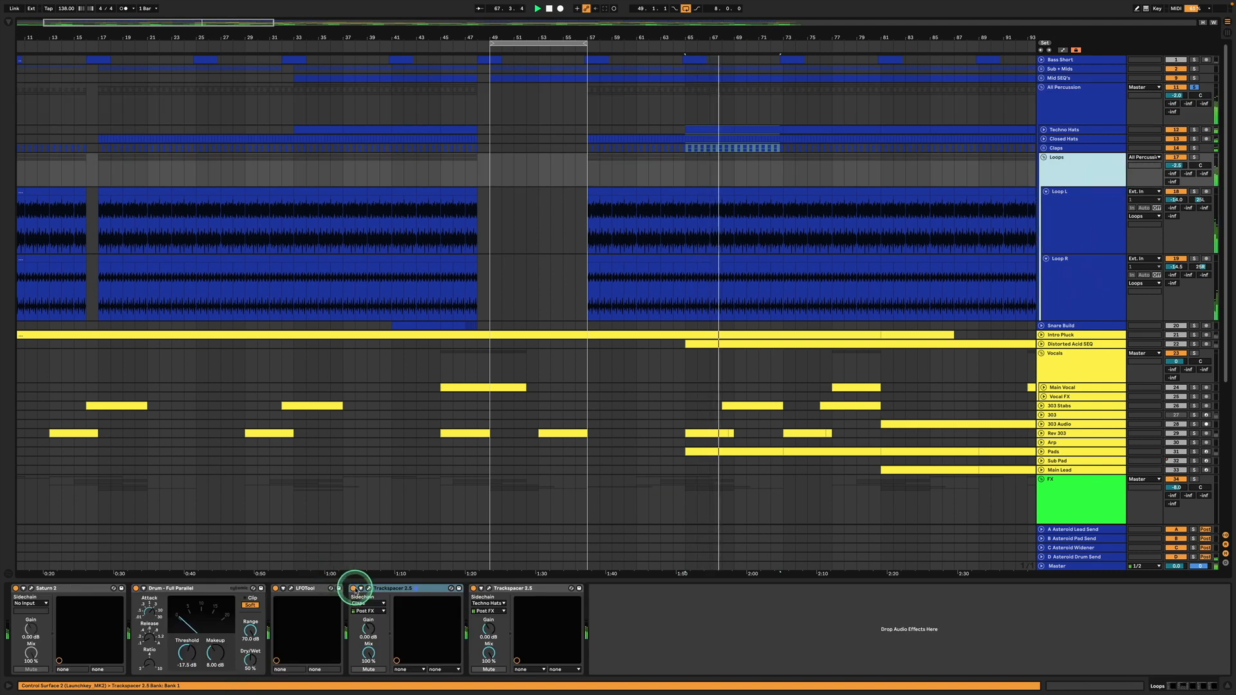
left_click(356, 589)
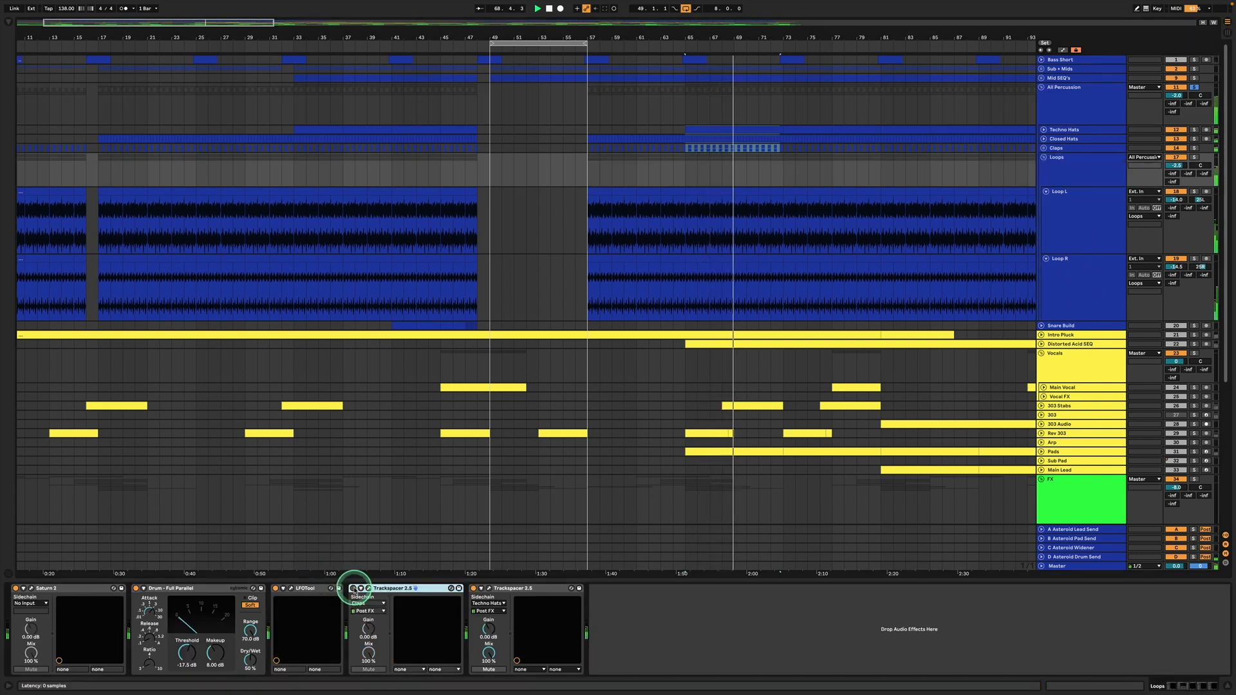
left_click(353, 589)
left_click(474, 590)
left_click(473, 589)
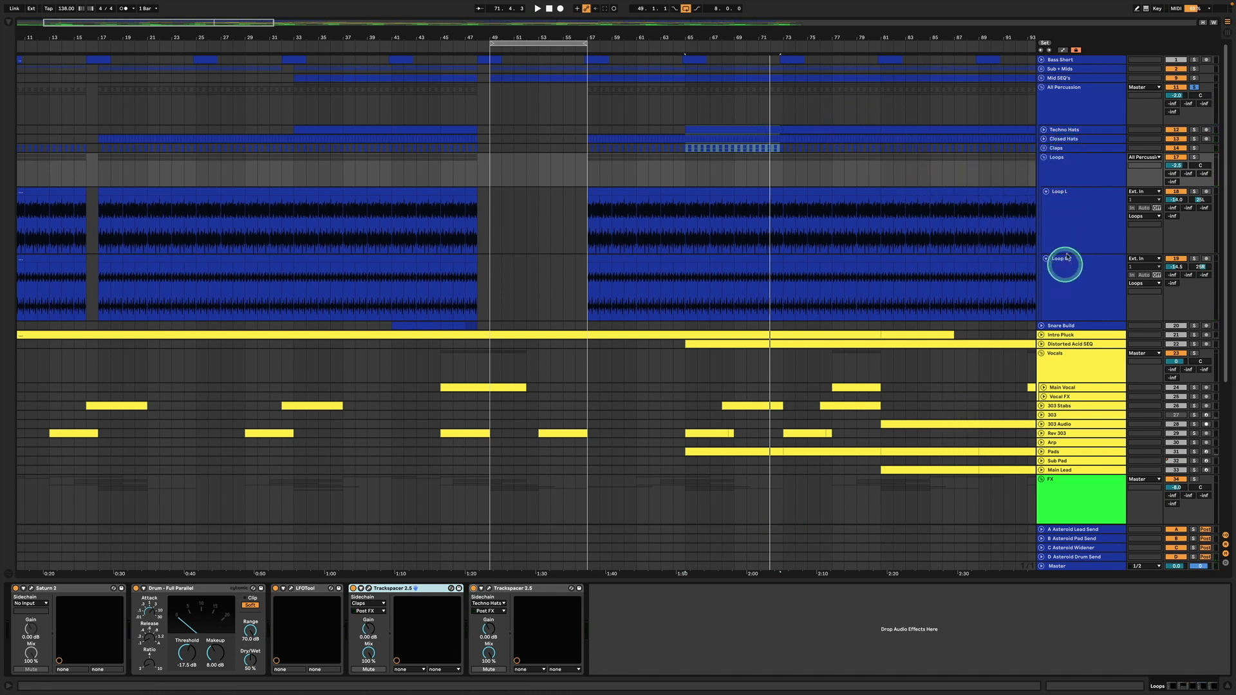
Step: Fold Loop L and Loop R, take All Percussion off solo and fold that group
left_click(1046, 192)
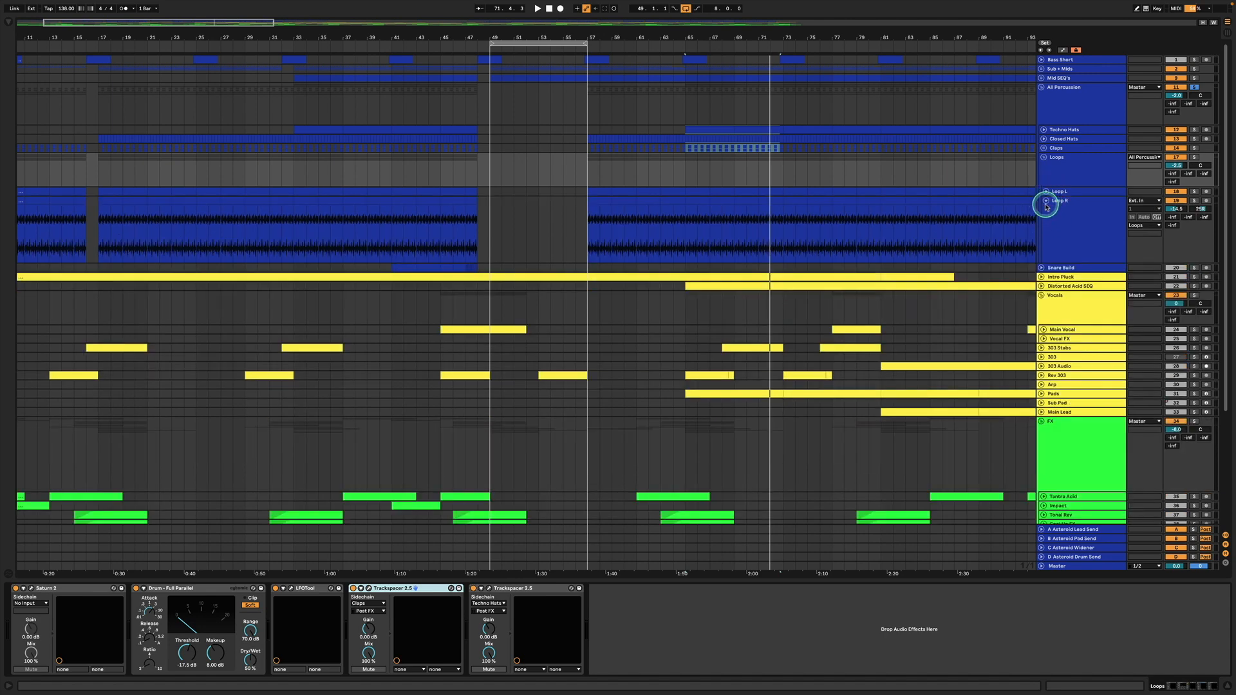
left_click(1046, 202)
left_click(1062, 103)
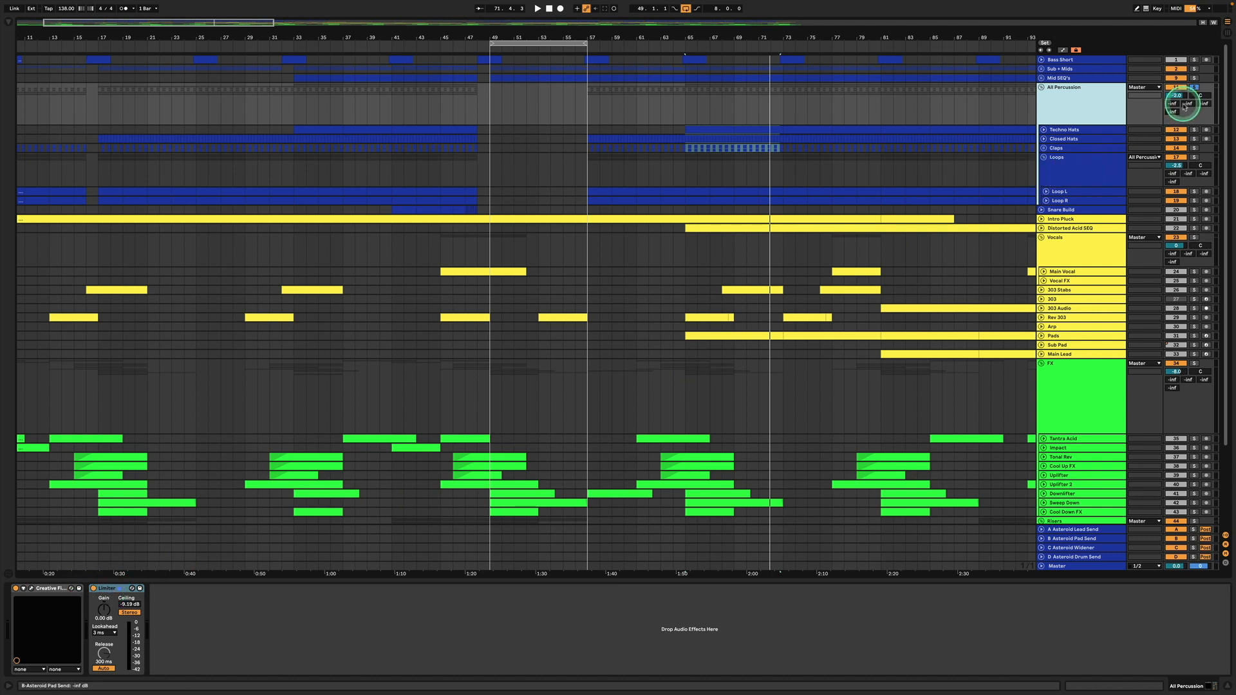
left_click(1196, 89)
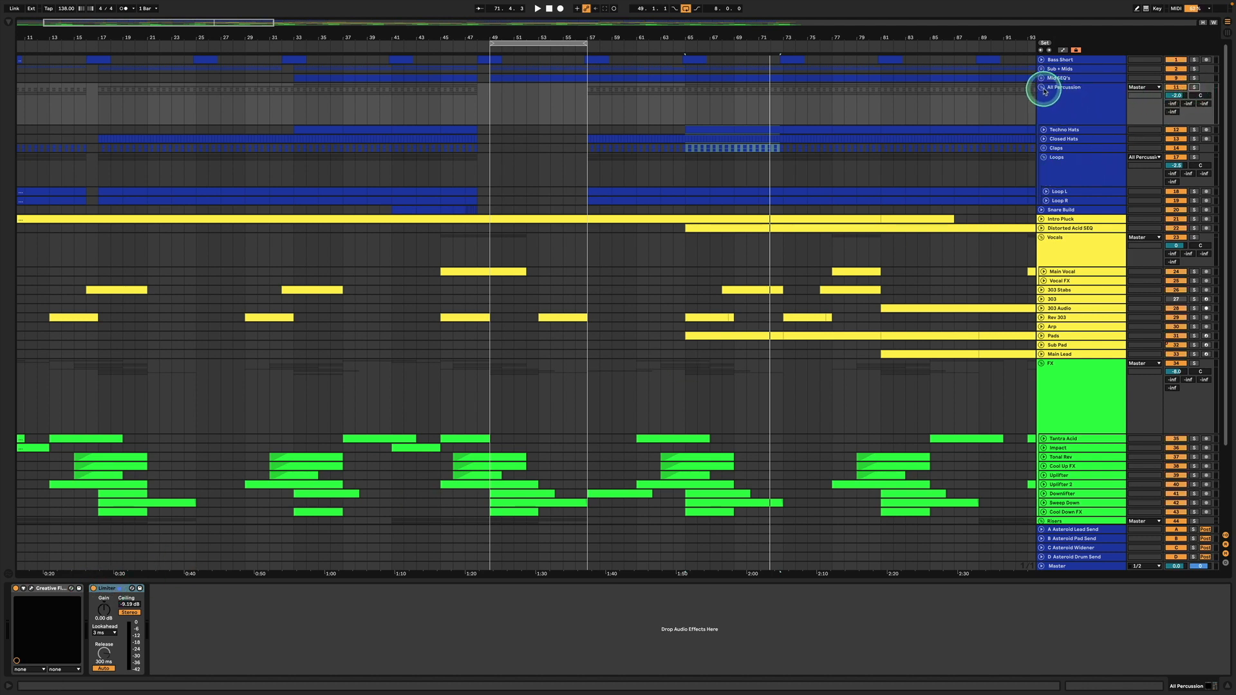
left_click(1041, 87)
Step: Solo the bass tracks and All Percussion, switch off arrangement looping and play from the Bass Short clip at about bar 57
scroll(610, 92, "left", 2)
scroll(610, 92, "left", 1)
left_click(1193, 59)
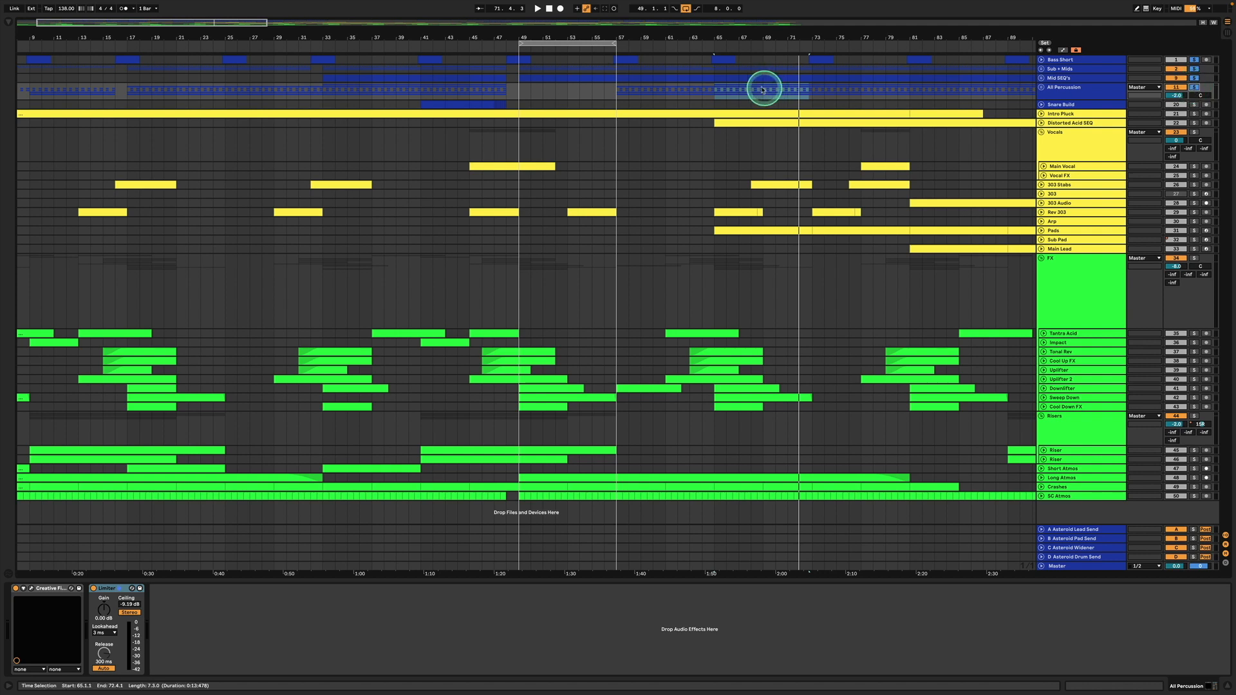
left_click(623, 59)
left_click(685, 9)
key("space")
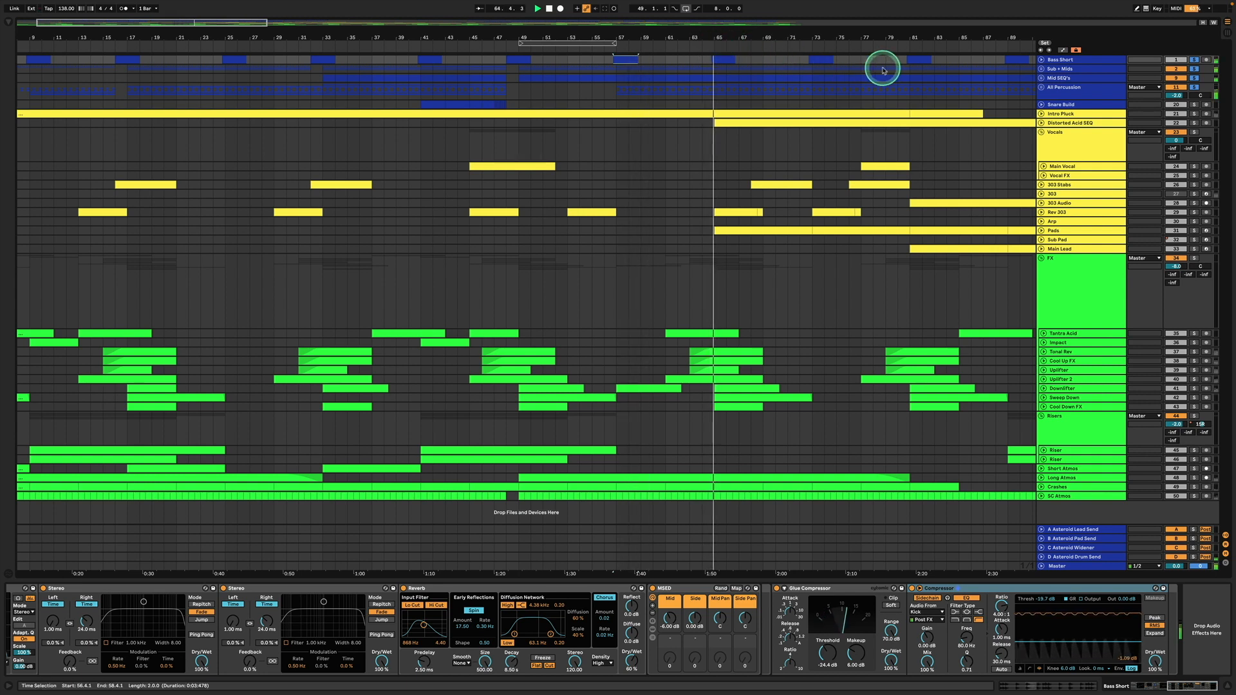
Step: Stop playback and take Bass Short, Sub + Wide, Mid SEQ's and All Percussion off solo
left_click_drag(805, 35, 686, 31)
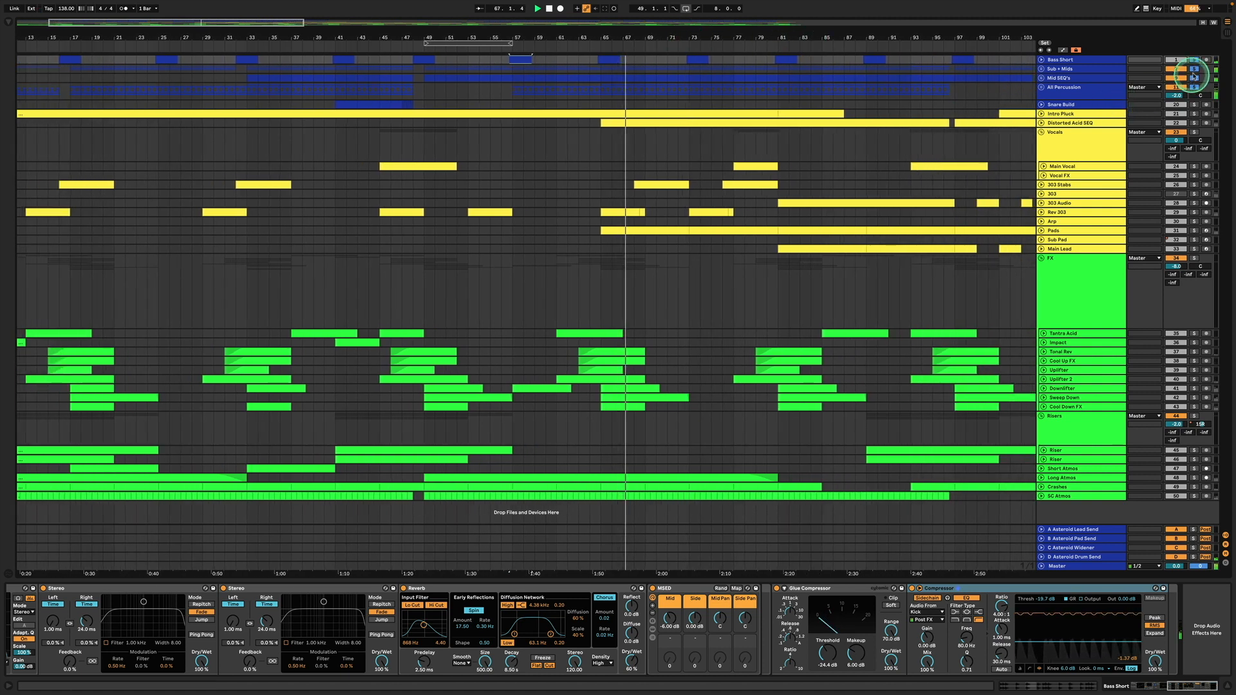
key("space")
left_click(1194, 60)
left_click(1194, 69)
left_click(1194, 78)
Step: Unfold and solo the Snare Build track, play it from bar 41 and examine its EQ Eight low cut
left_click(1049, 104)
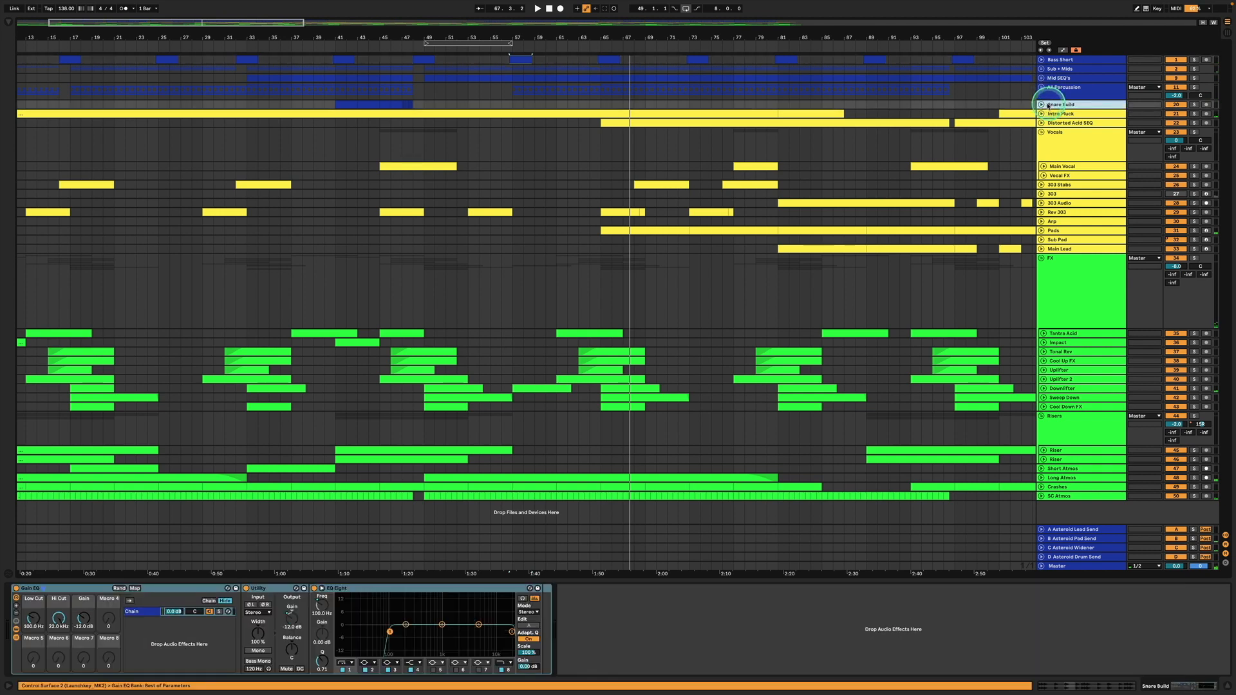
left_click(1040, 104)
left_click(343, 127)
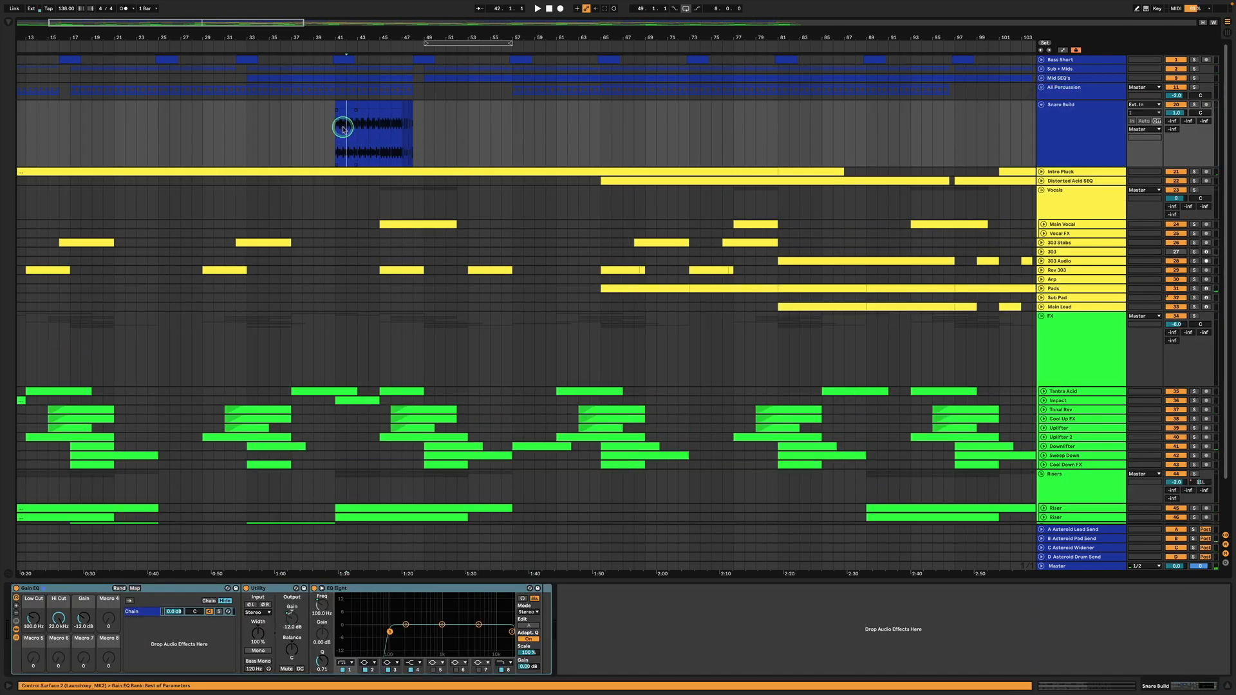
left_click(1194, 104)
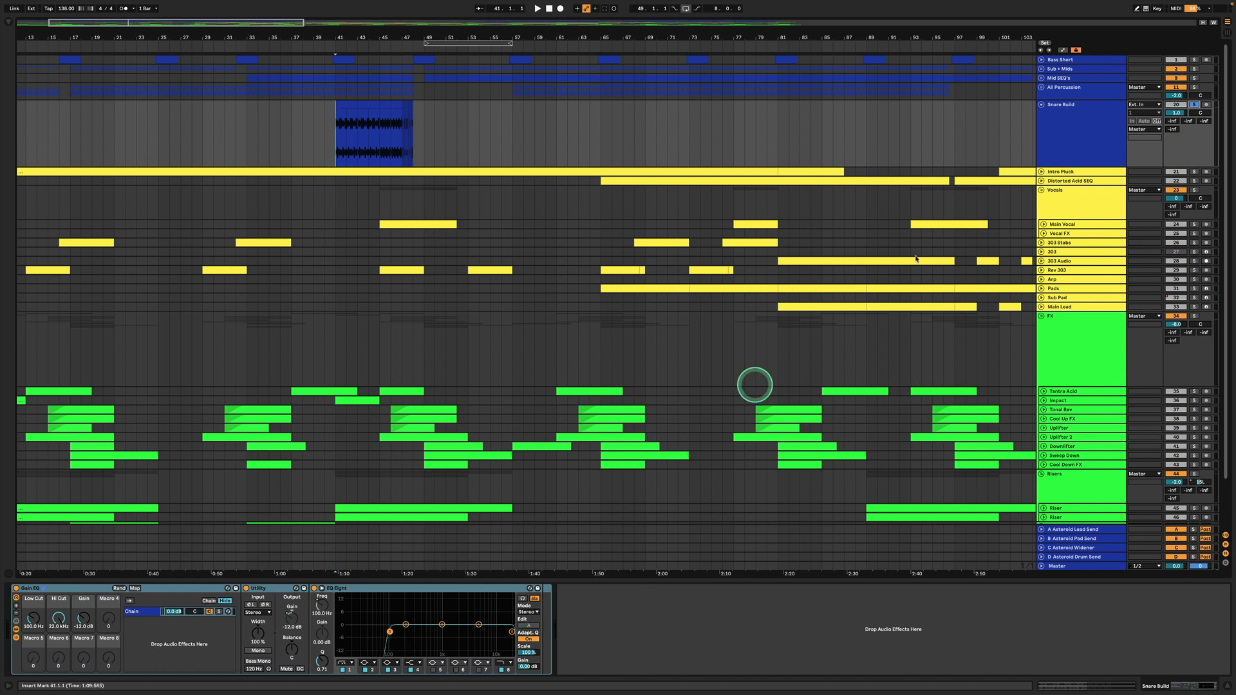
left_click(1076, 128)
key("space")
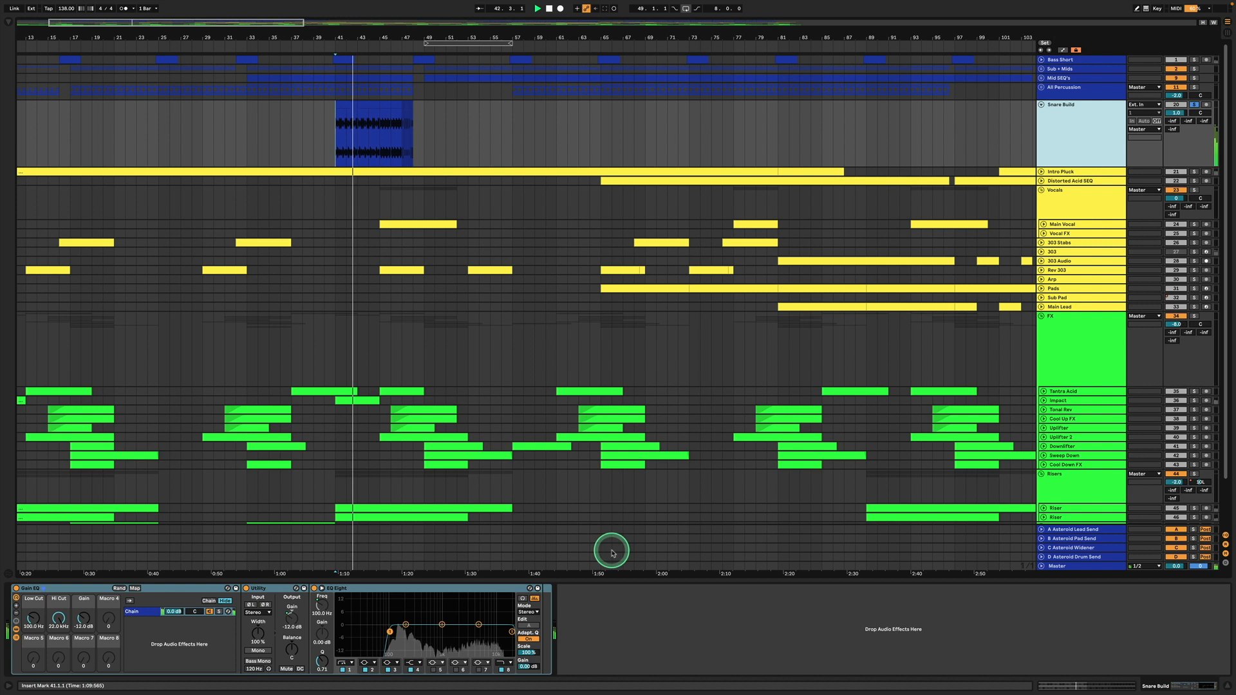
left_click(482, 615)
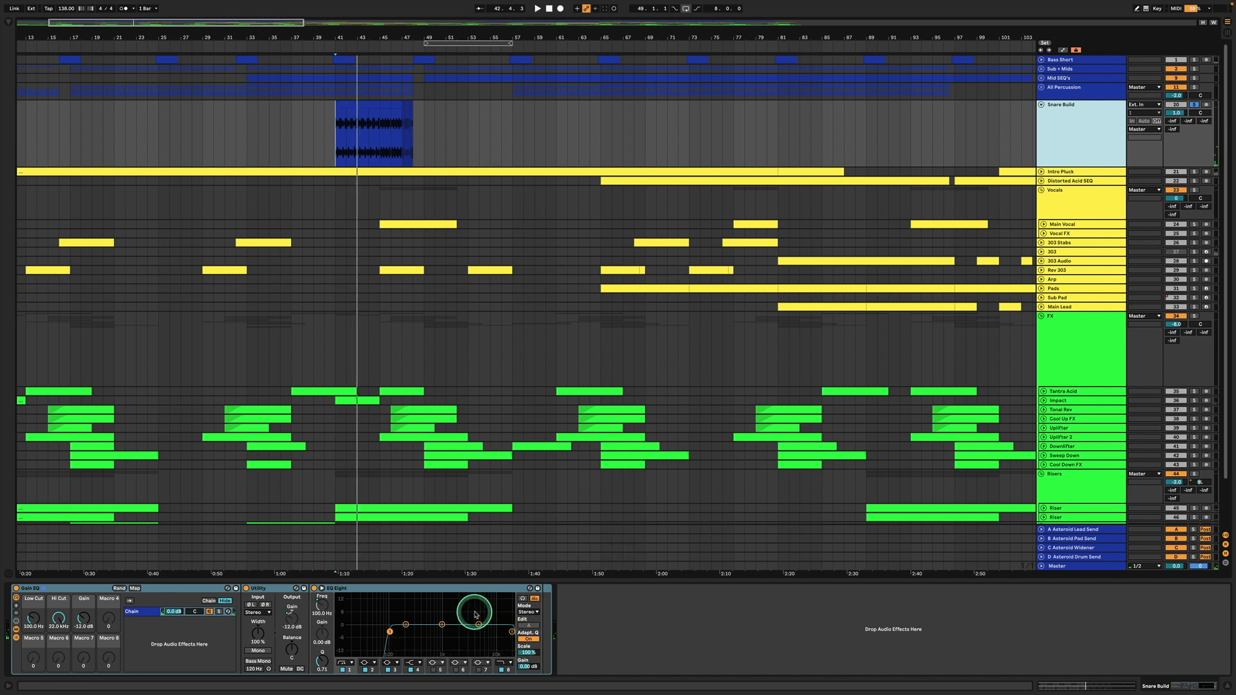
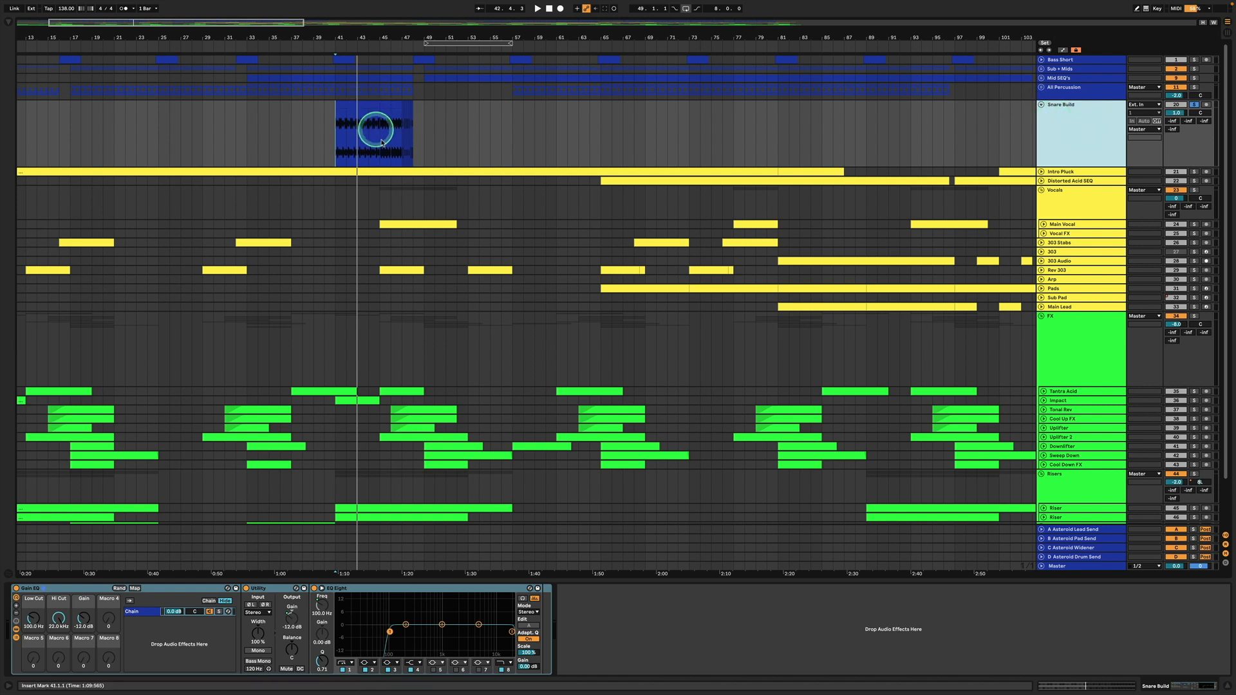
left_click(388, 637)
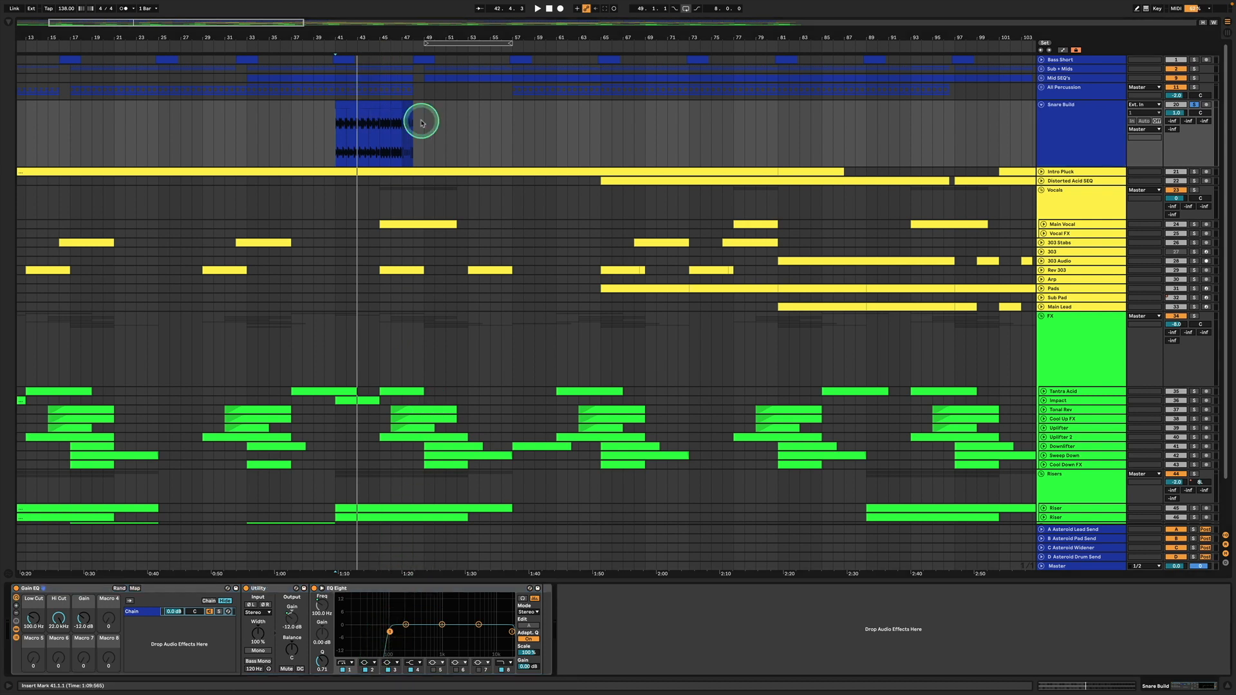
Step: Play Snare Build from bar 41 in the full mix, show the automation lanes and look through its automatable devices
key("space")
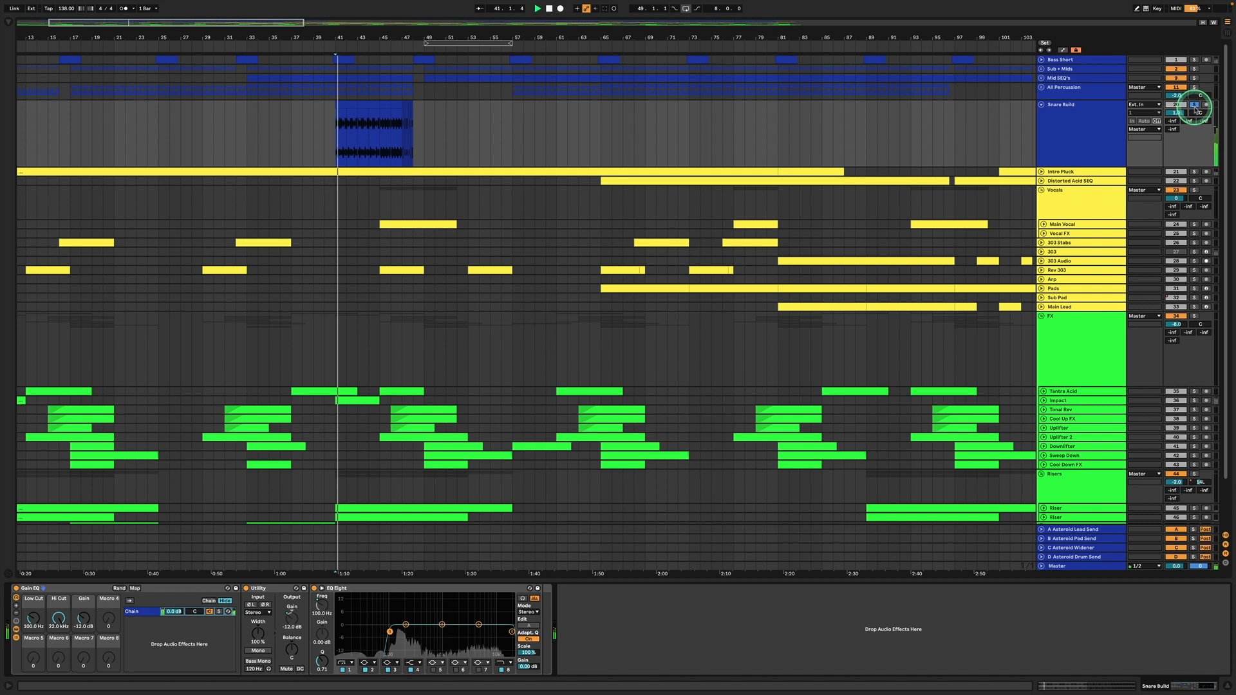
left_click(390, 130)
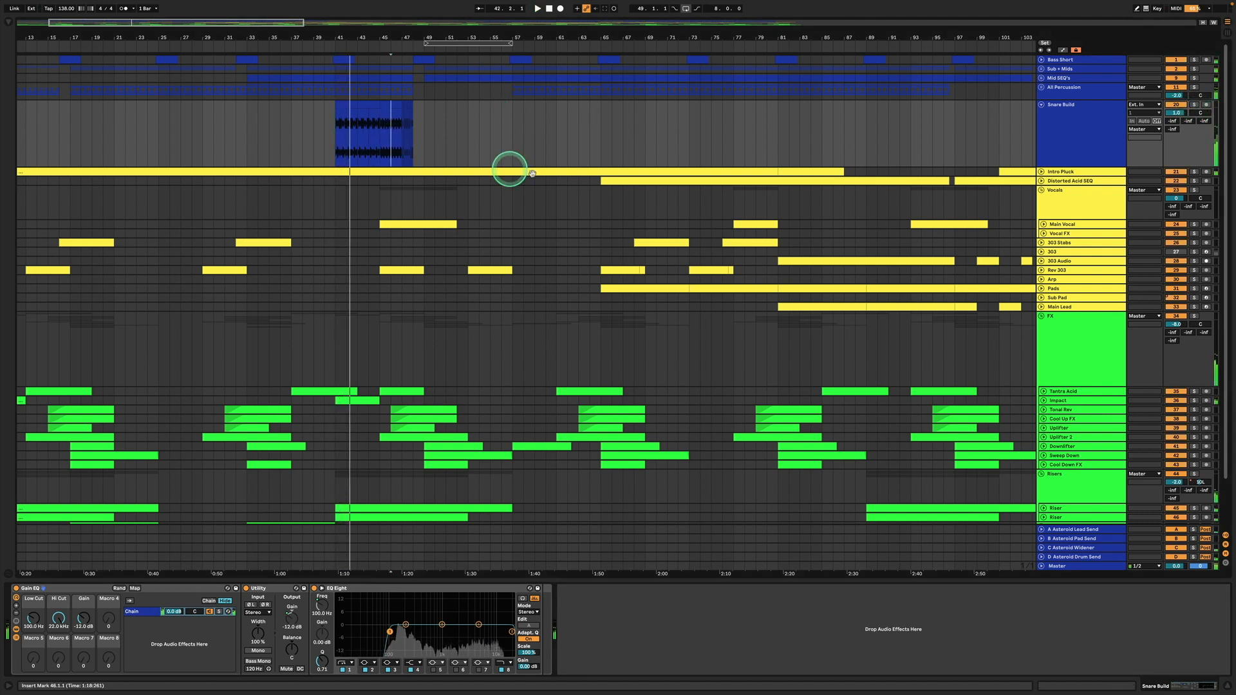
left_click(1062, 49)
left_click(1066, 111)
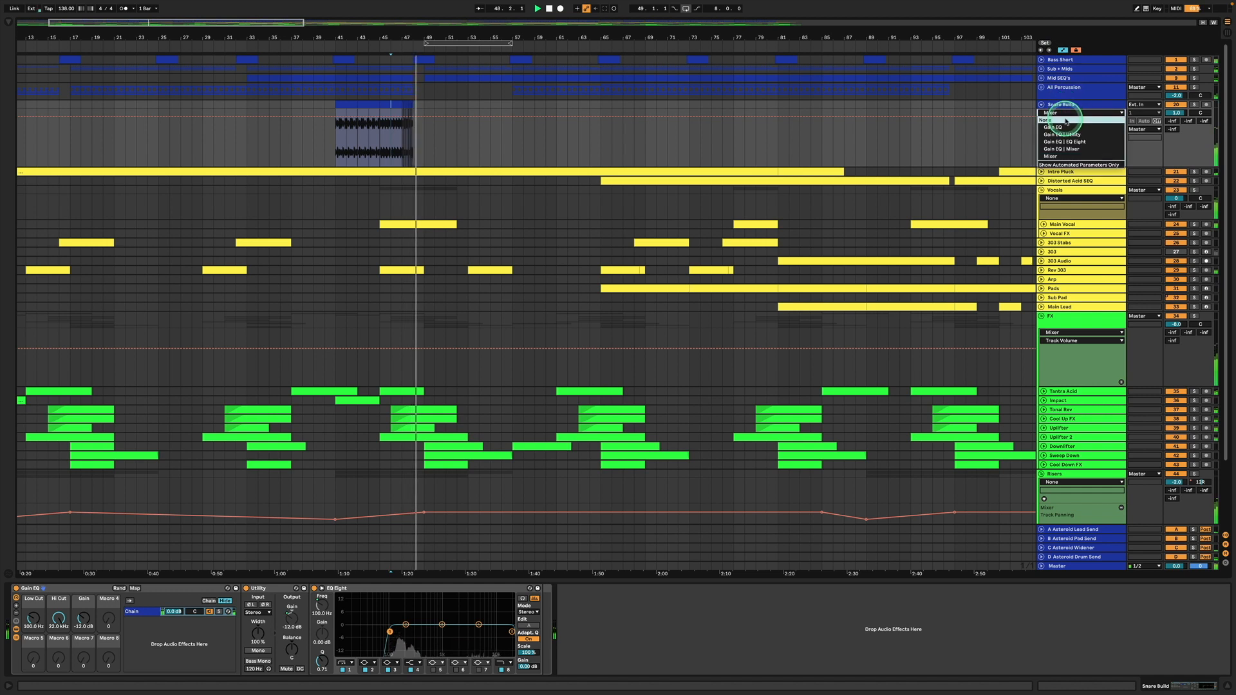
left_click(1063, 104)
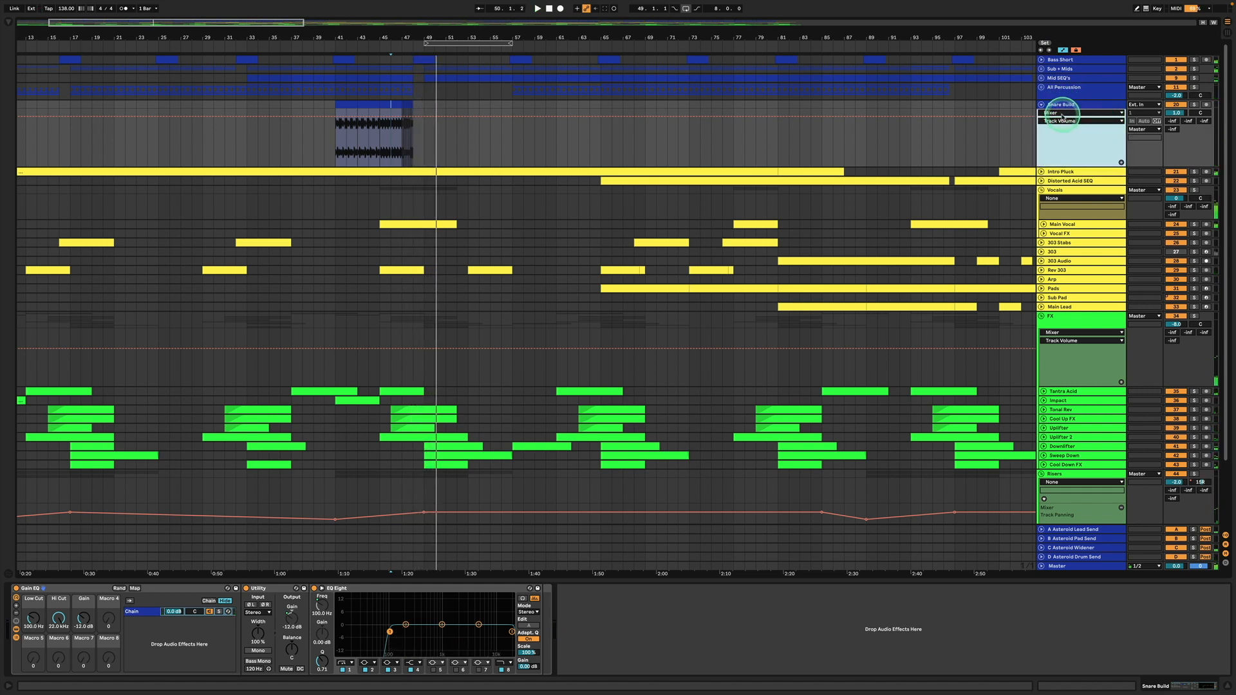
Step: Fold the Snare Build track, and unfold and select Intro Pluck to show its effect chain
left_click(1041, 104)
left_click(1040, 104)
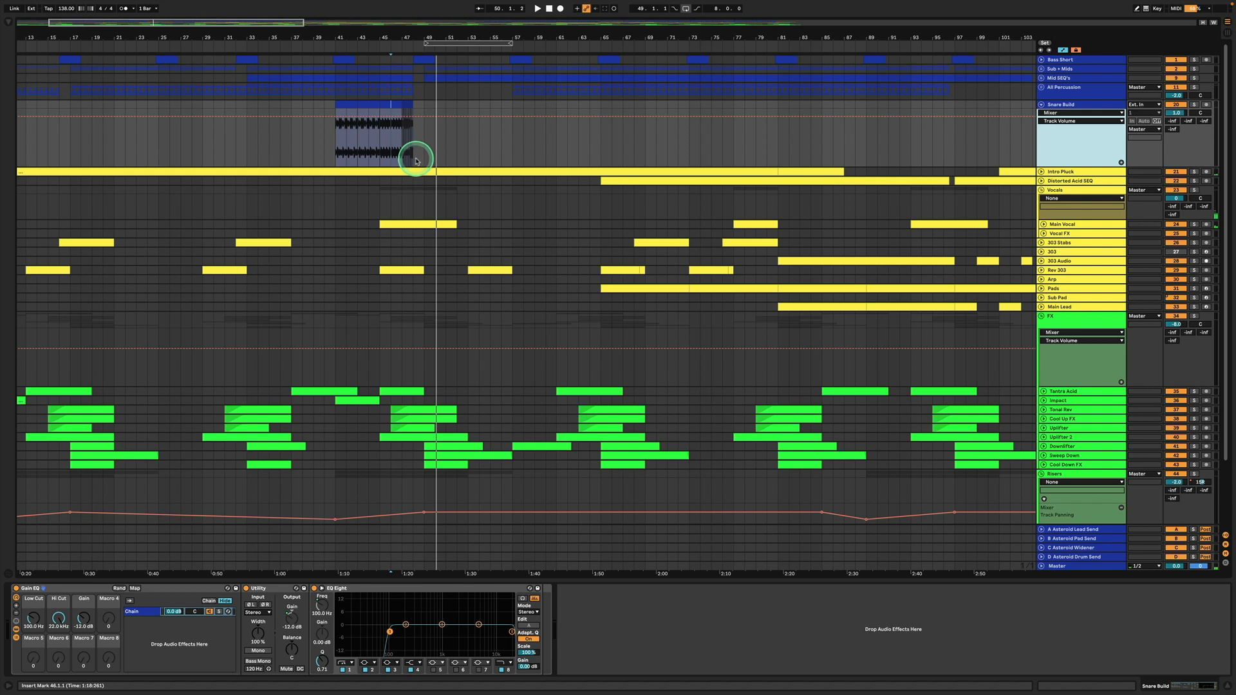
left_click(1041, 104)
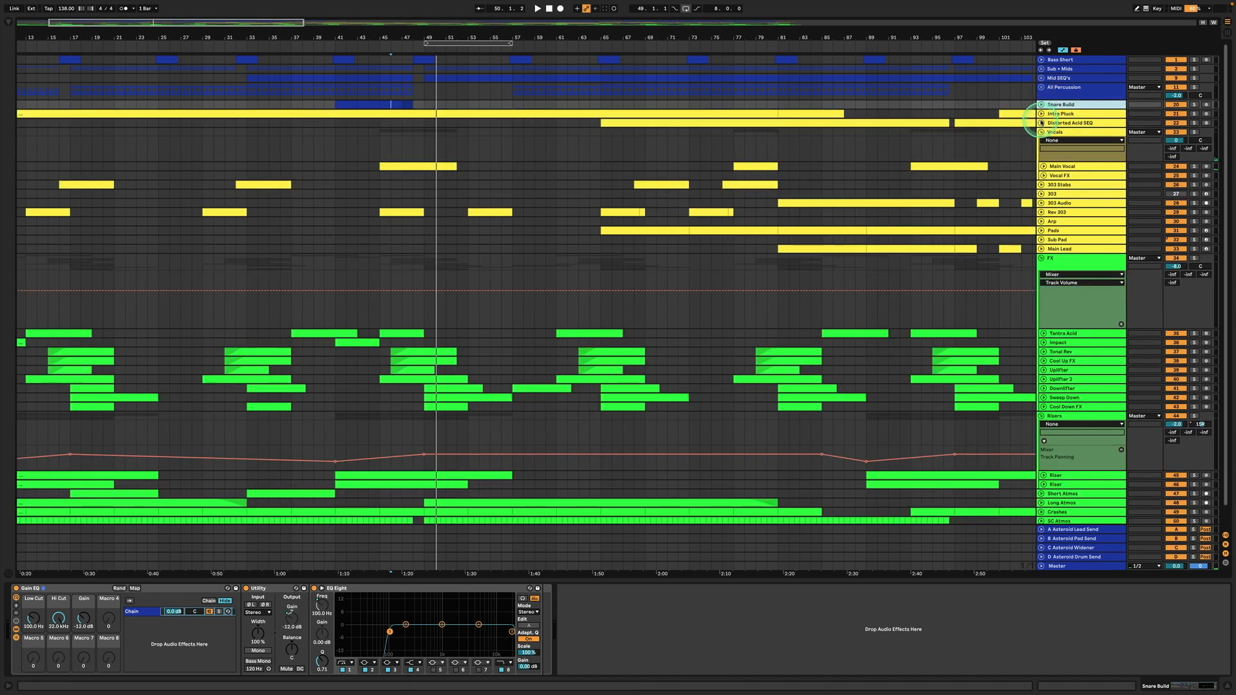
left_click(1041, 113)
left_click(1070, 115)
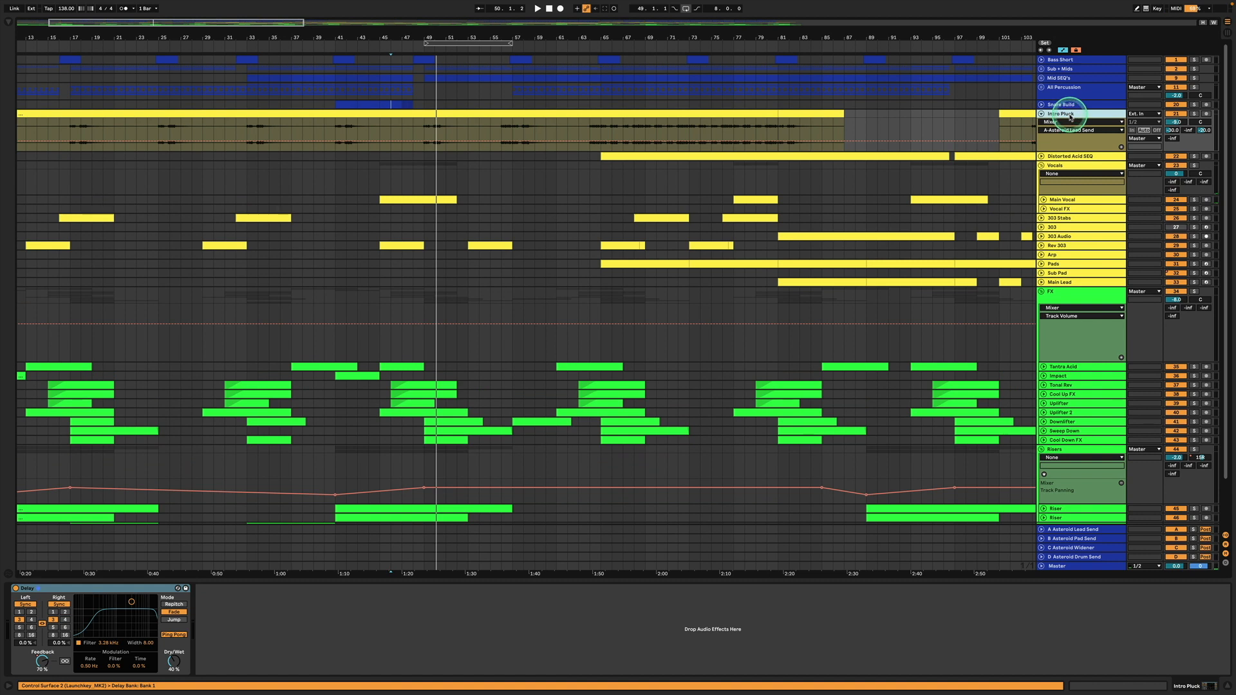
Step: Solo the Intro Pluck track, play it from bar 49 and take it off solo
left_click_drag(849, 33, 847, 33)
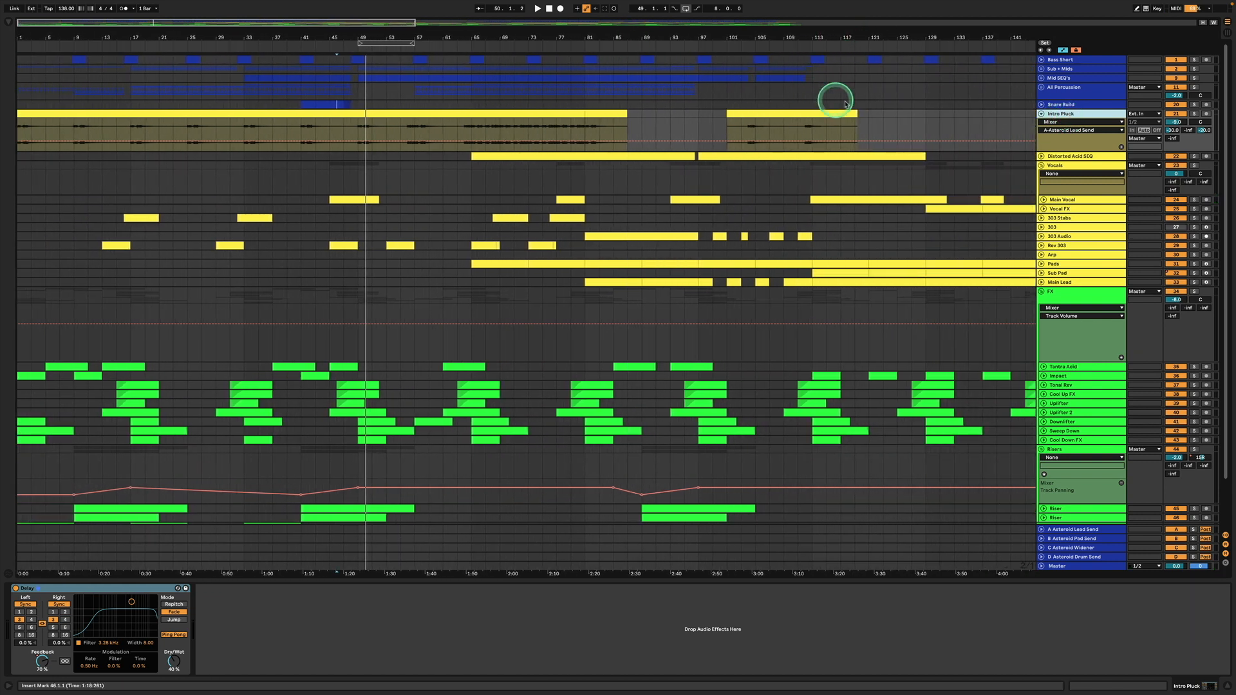
left_click(1069, 115)
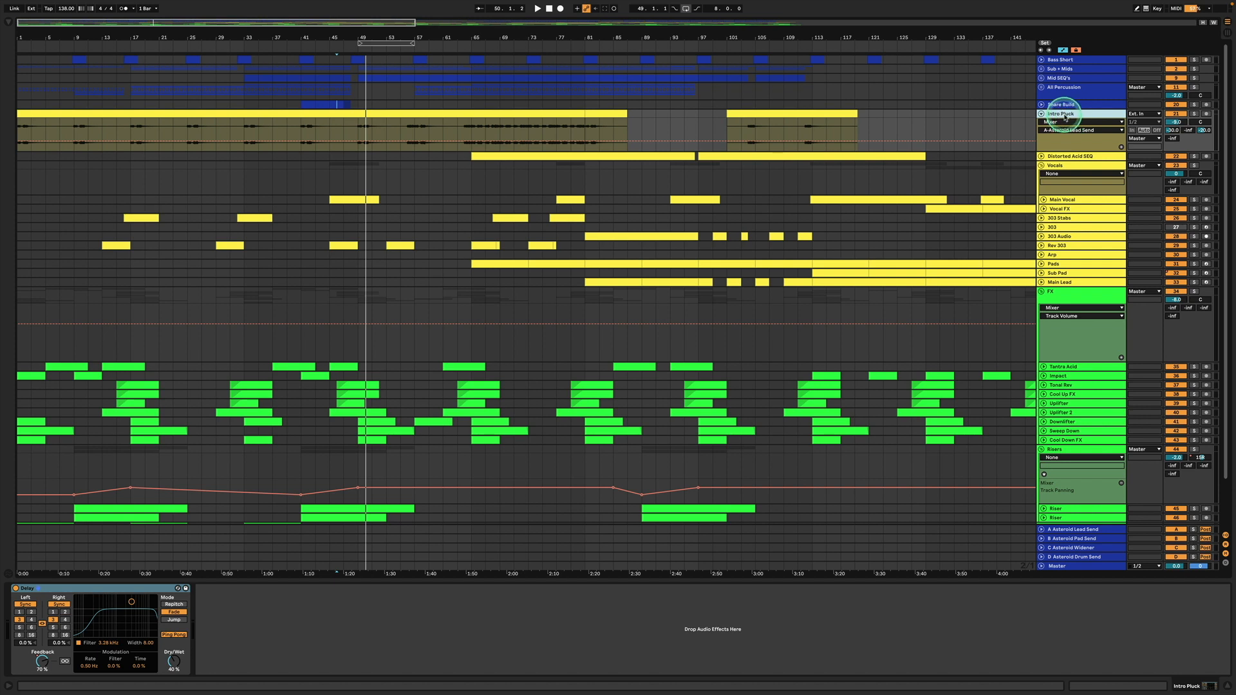
left_click(354, 125)
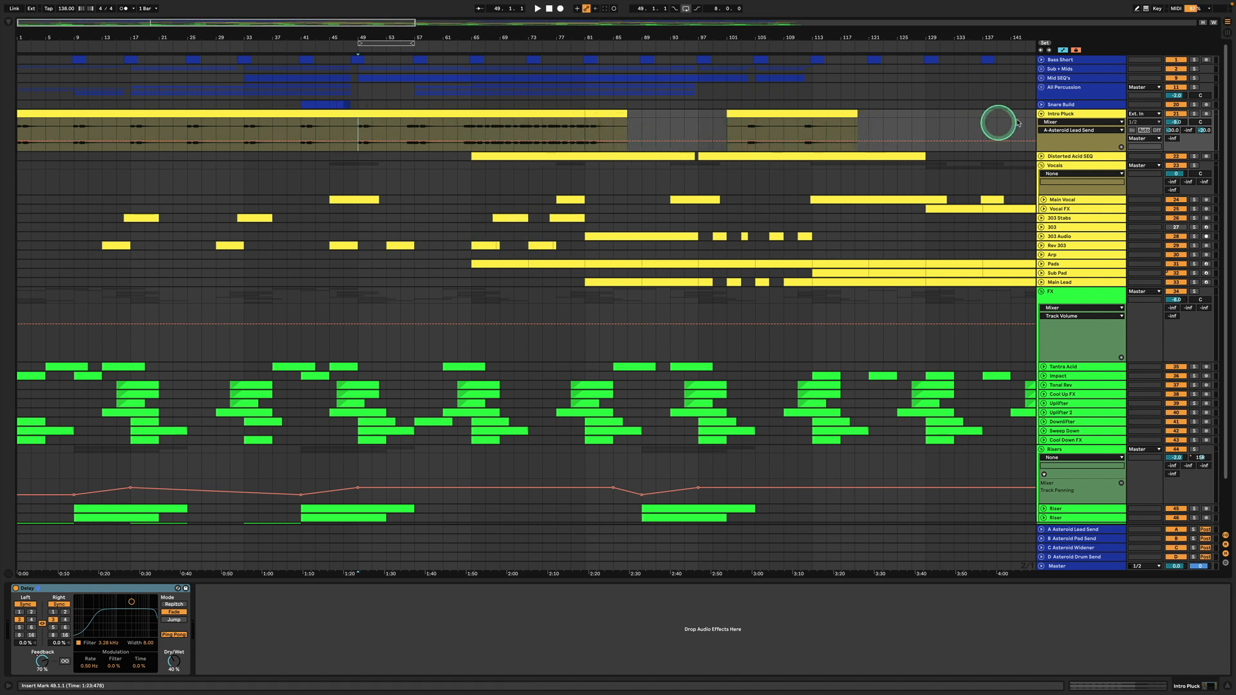
left_click(1080, 113)
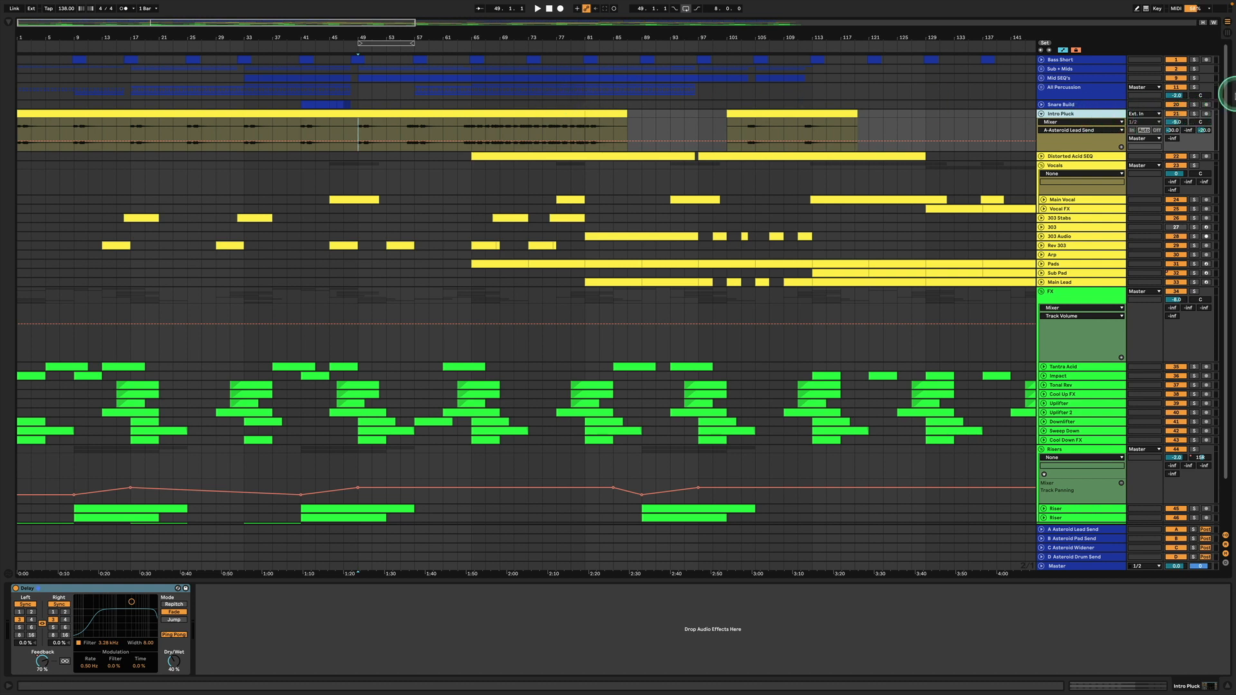
left_click(1194, 114)
key("space")
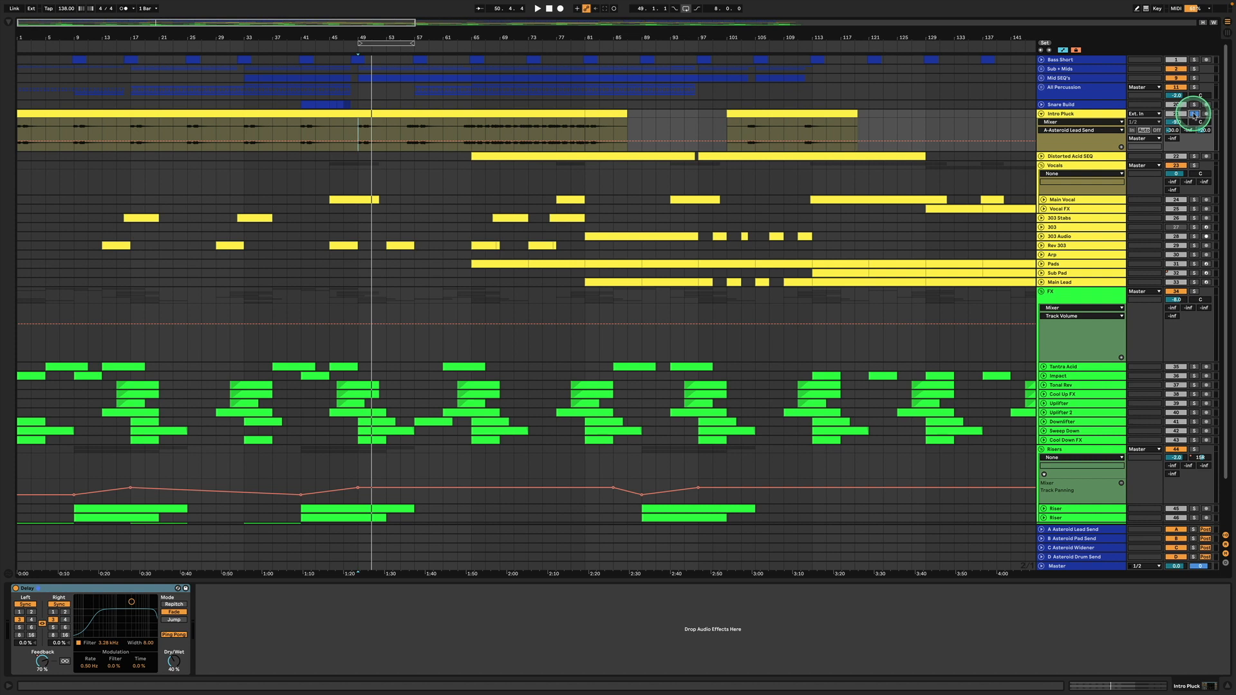
left_click(1194, 114)
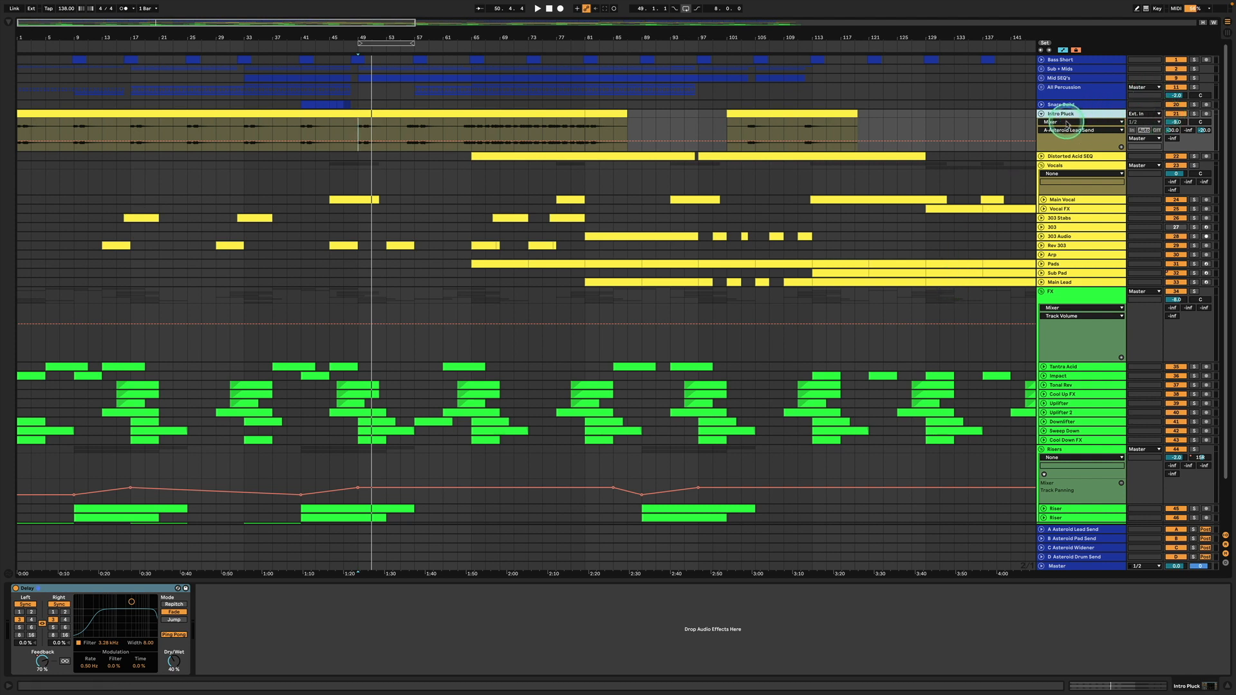
Step: Play from bar 49 and bar 63 to compare Intro Pluck soloed and in the full mix, and fold the track
key("space")
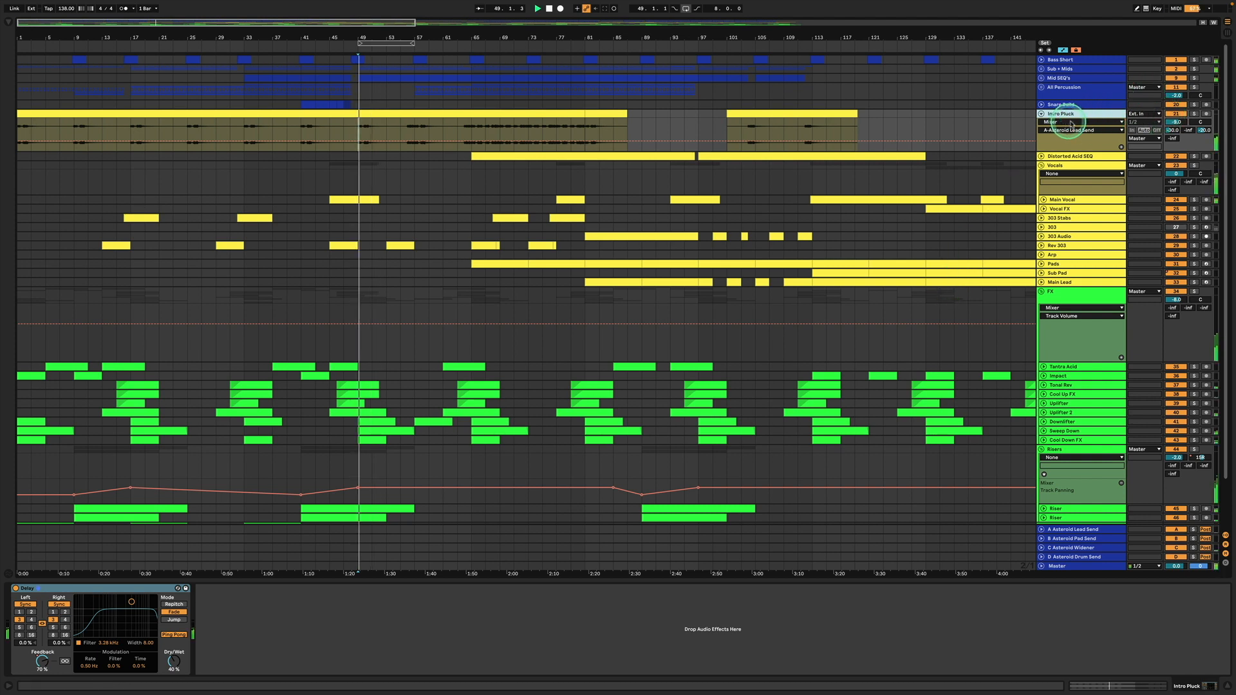
left_click(1194, 114)
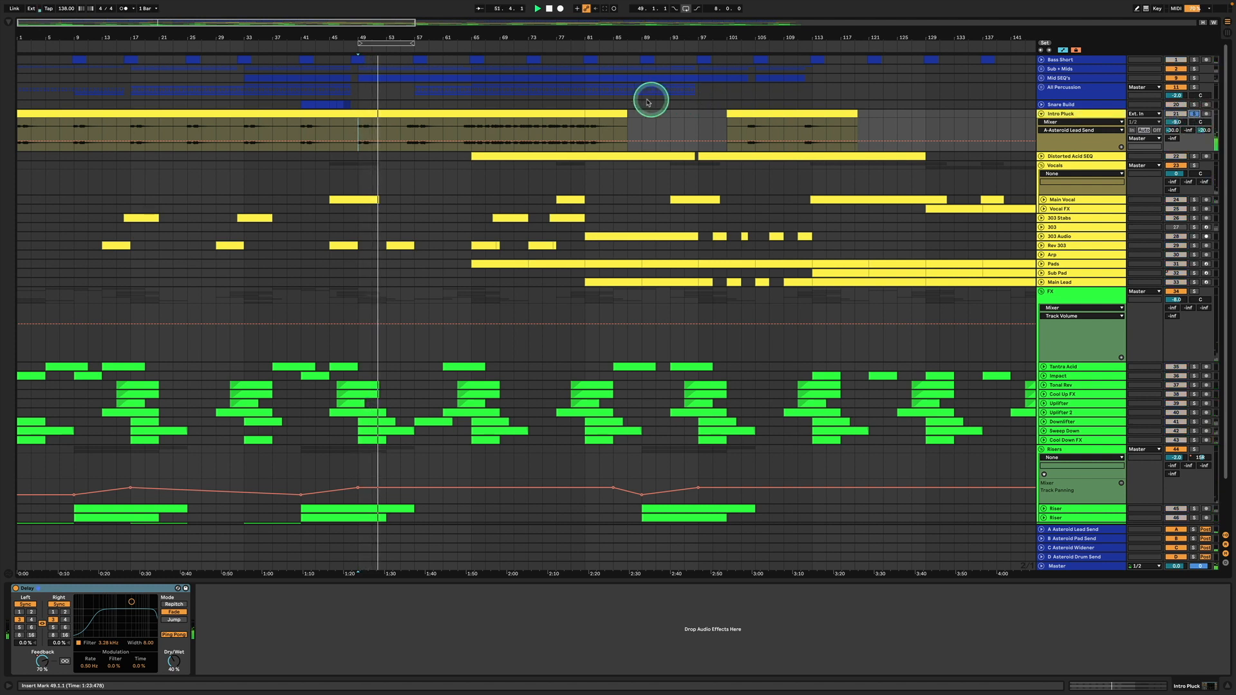
left_click(460, 134)
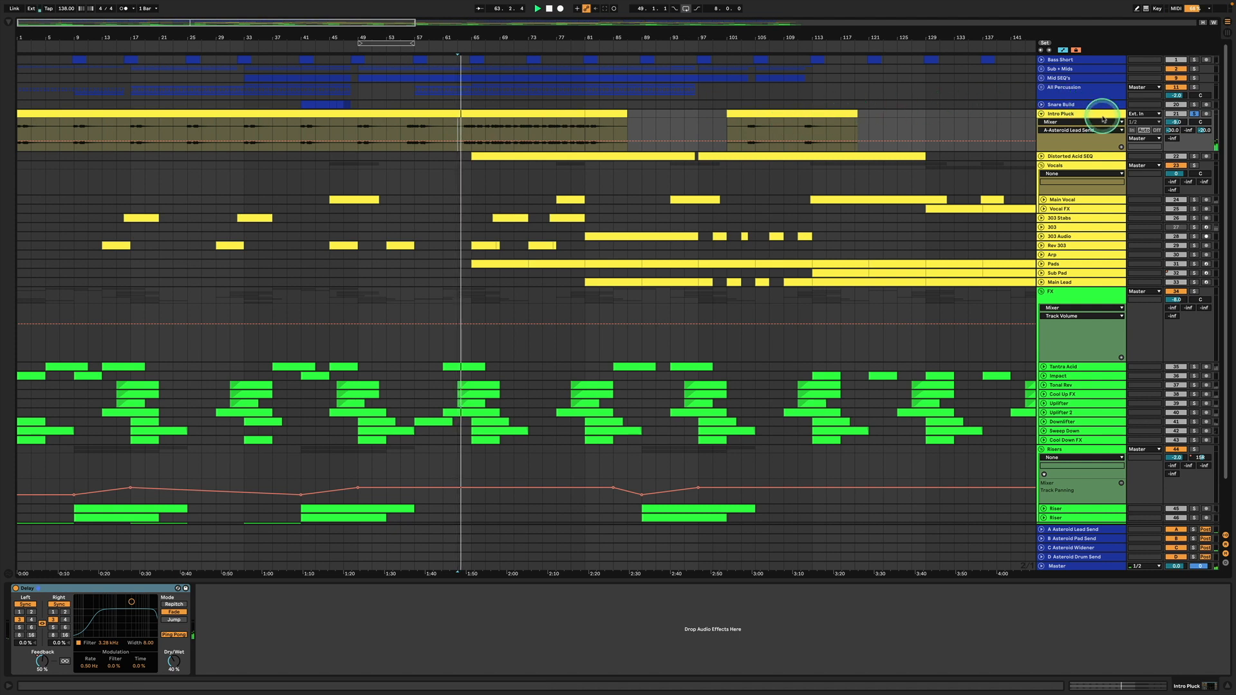
left_click(1195, 114)
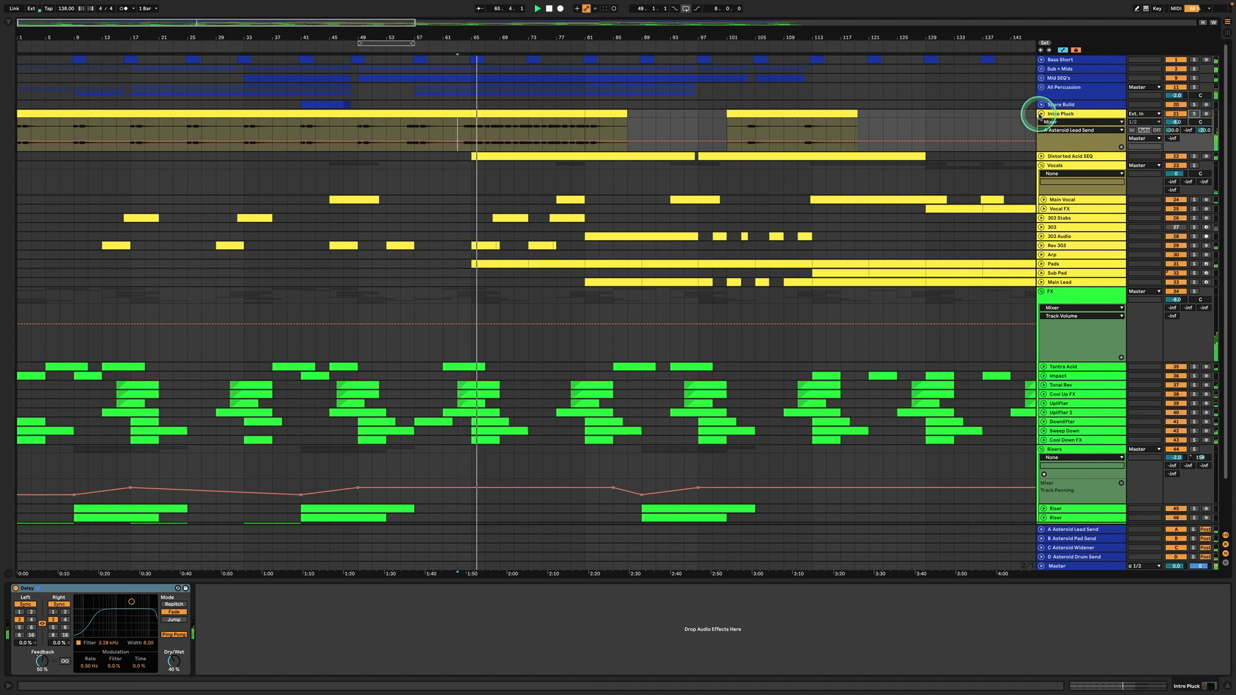
left_click(1041, 114)
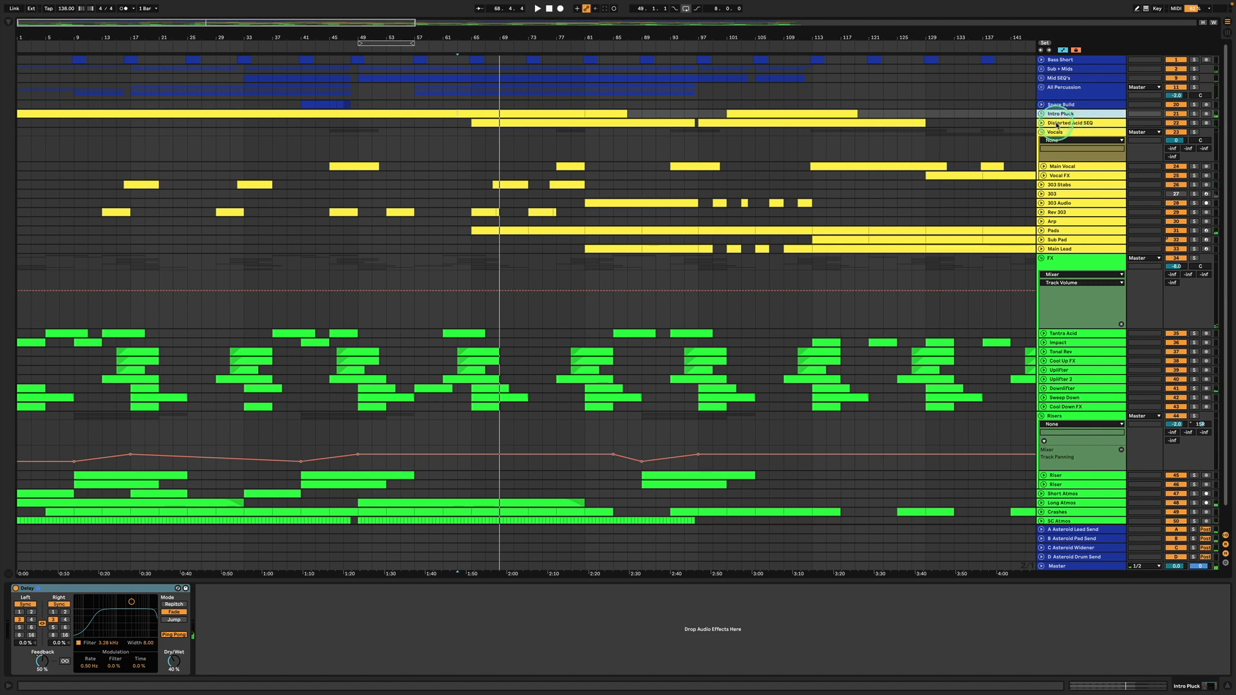
Step: Unfold Distorted Acid SEQ and Intro Pluck, and examine Intro Pluck's waveform across bars 65 to 87 and at bars 49 and 33
left_click(1045, 123)
left_click(1041, 123)
left_click(543, 122)
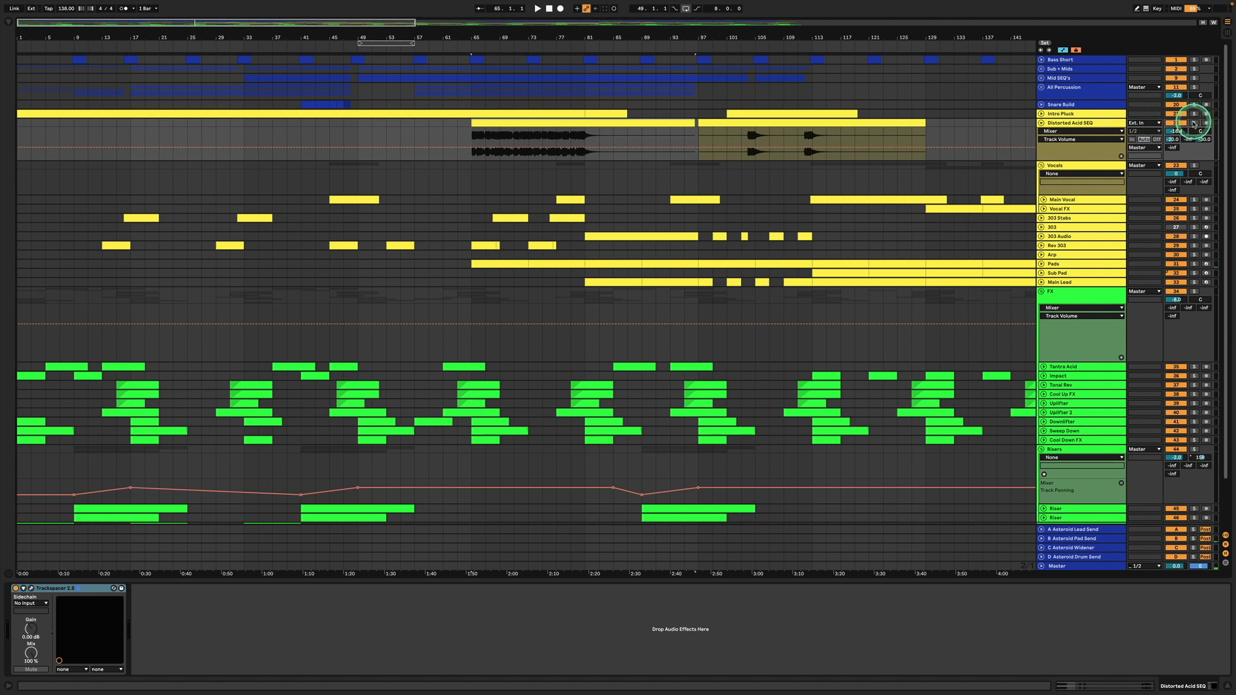
left_click(1042, 114)
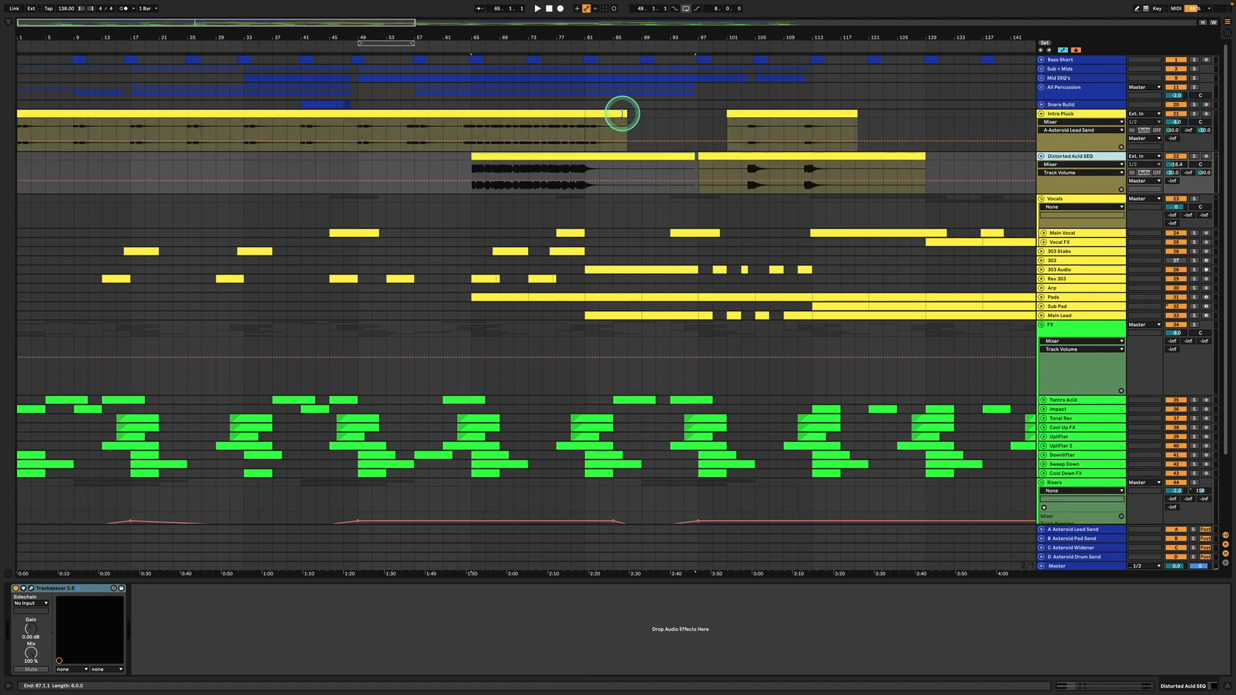
left_click_drag(472, 127, 634, 117)
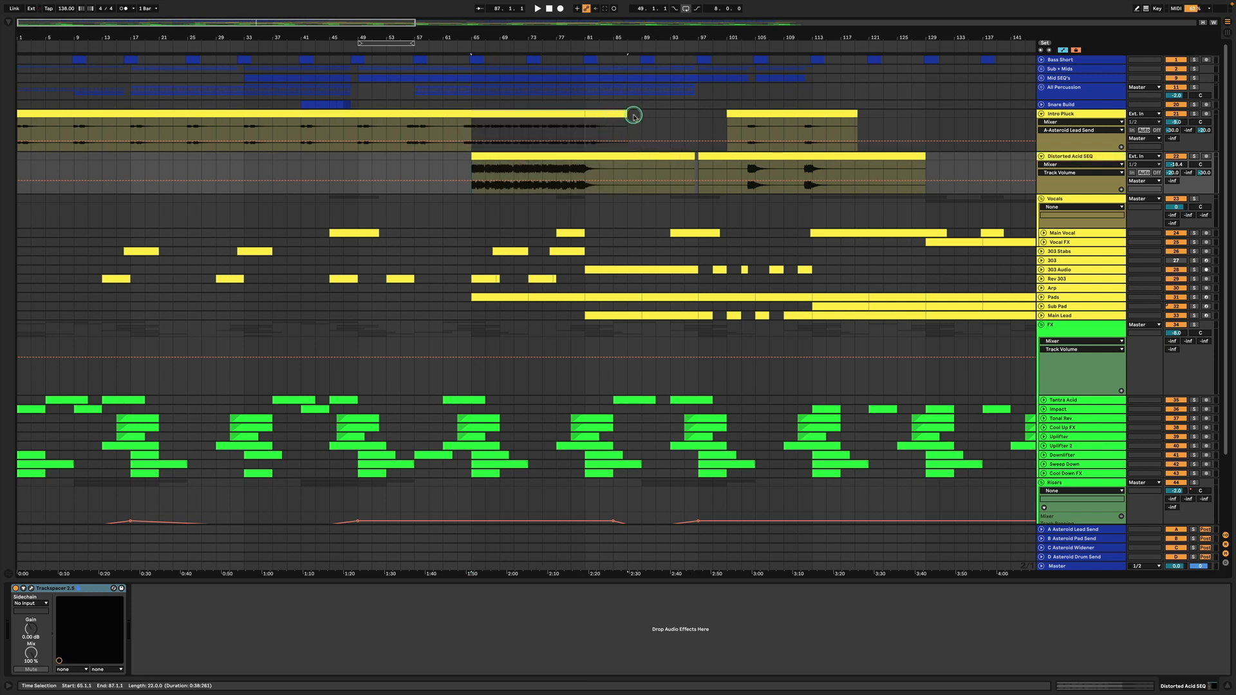
left_click(358, 126)
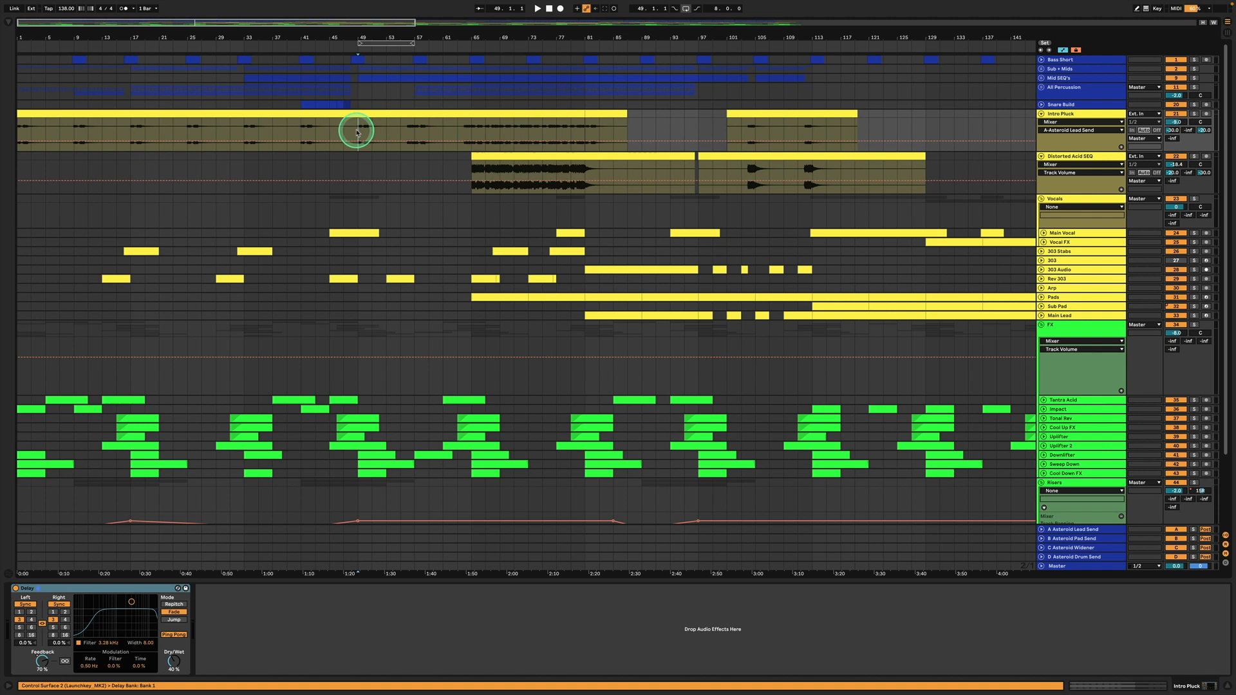
left_click(244, 130)
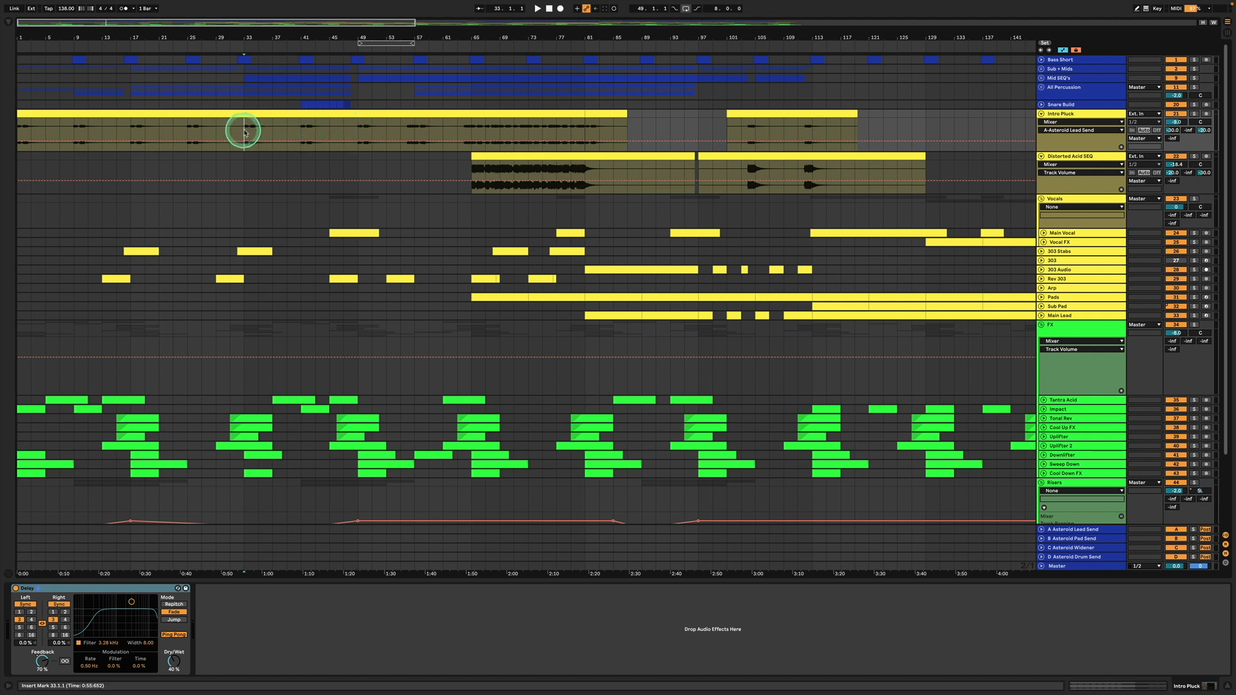
Step: Fold Intro Pluck, select Distorted Acid SEQ and look through its automatable devices
left_click(1041, 113)
left_click(1070, 123)
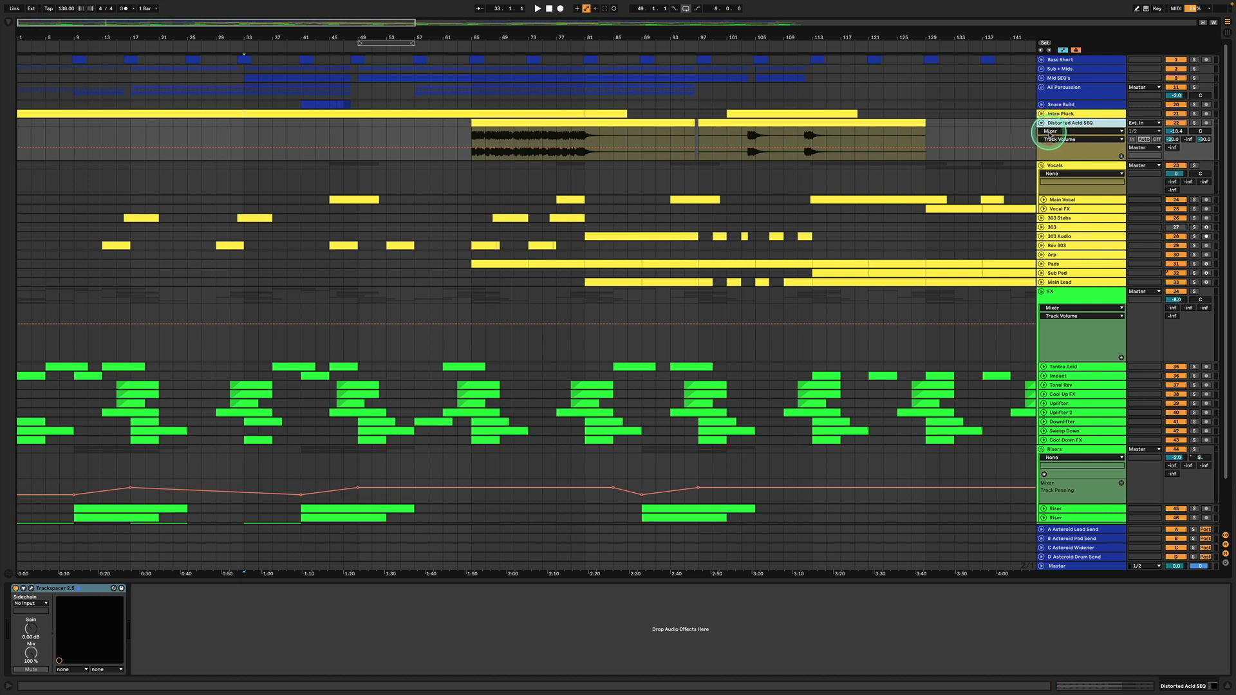
left_click(1049, 132)
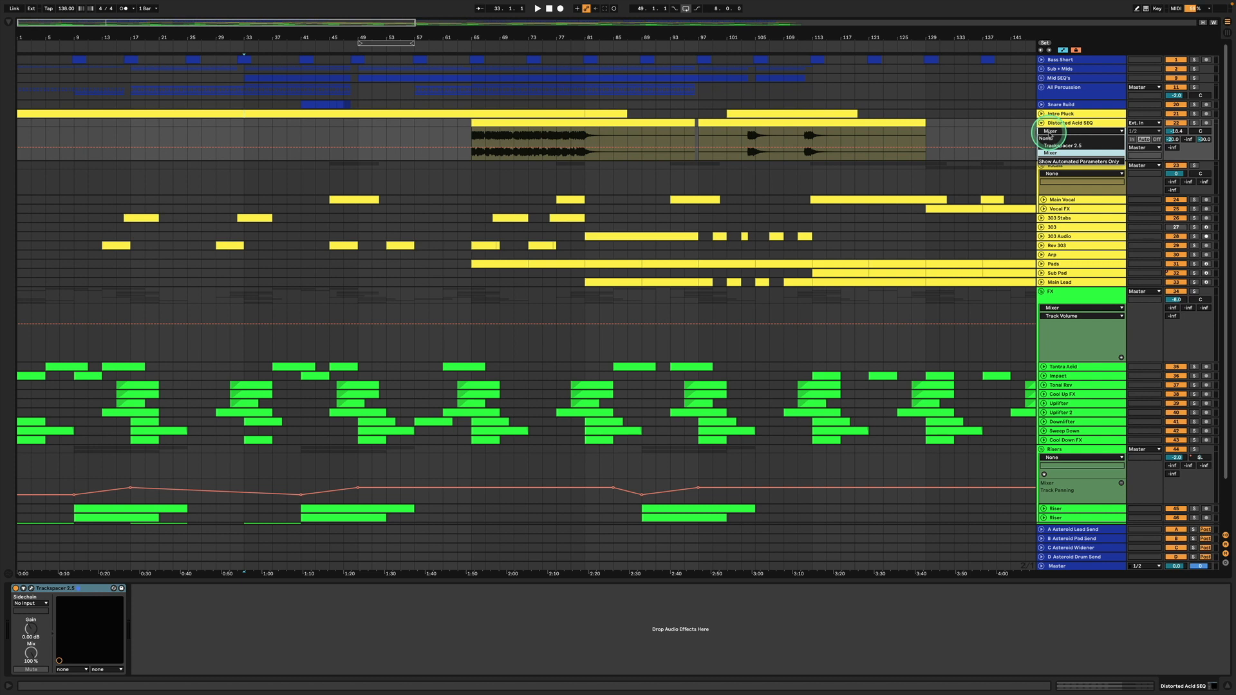
left_click(1057, 124)
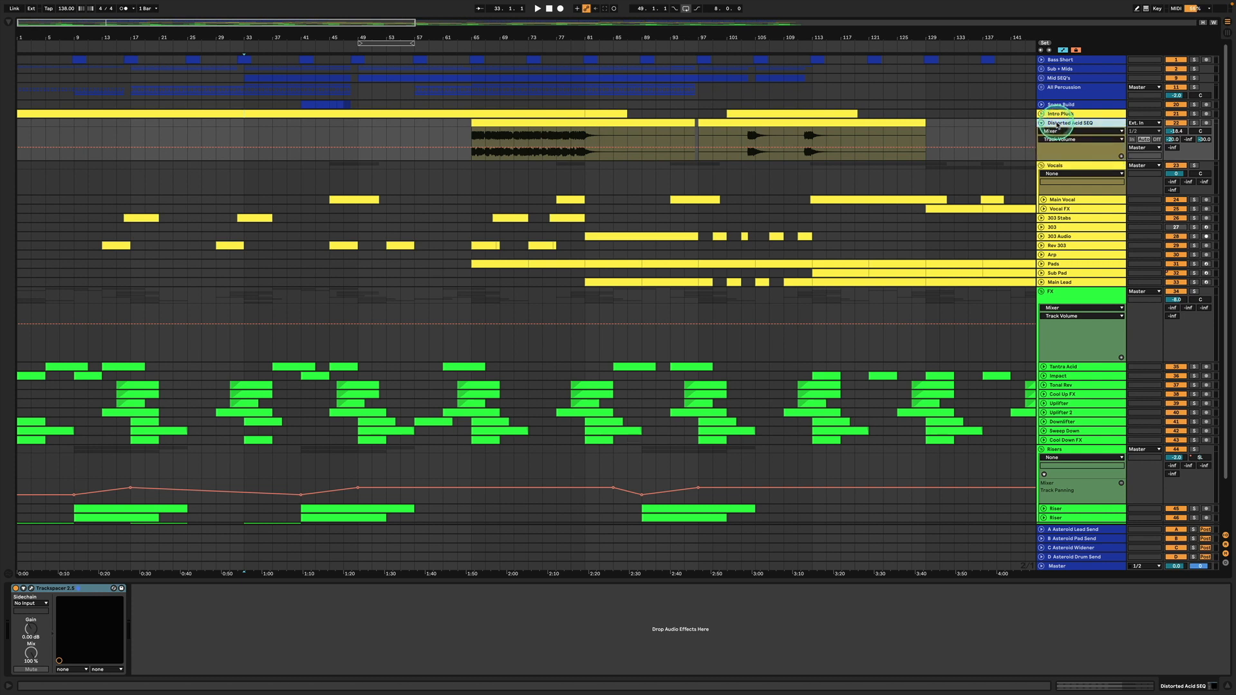
Step: Select Distorted Acid SEQ's first clip, solo the track and play it from bar 65
left_click(778, 128)
left_click(648, 119)
left_click(1193, 122)
key("space")
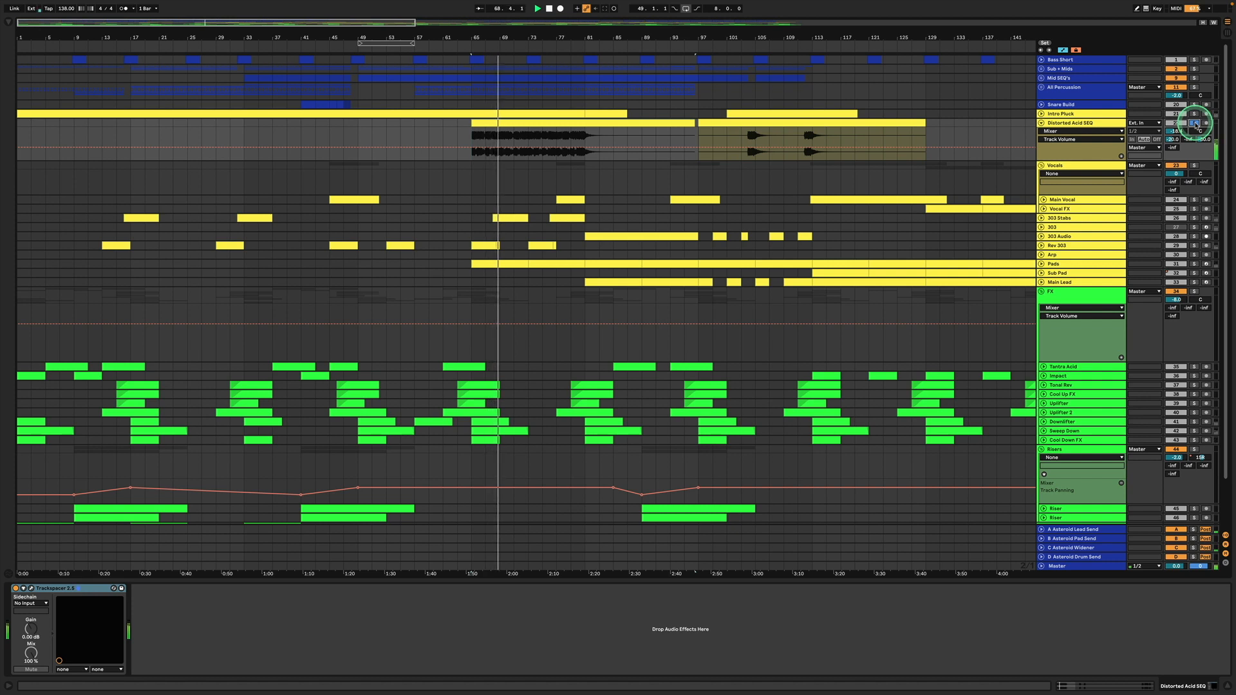
Step: Unfold Intro Pluck, mark bars 65 to 81 of its clip for comparison and fold the track again
left_click(1041, 114)
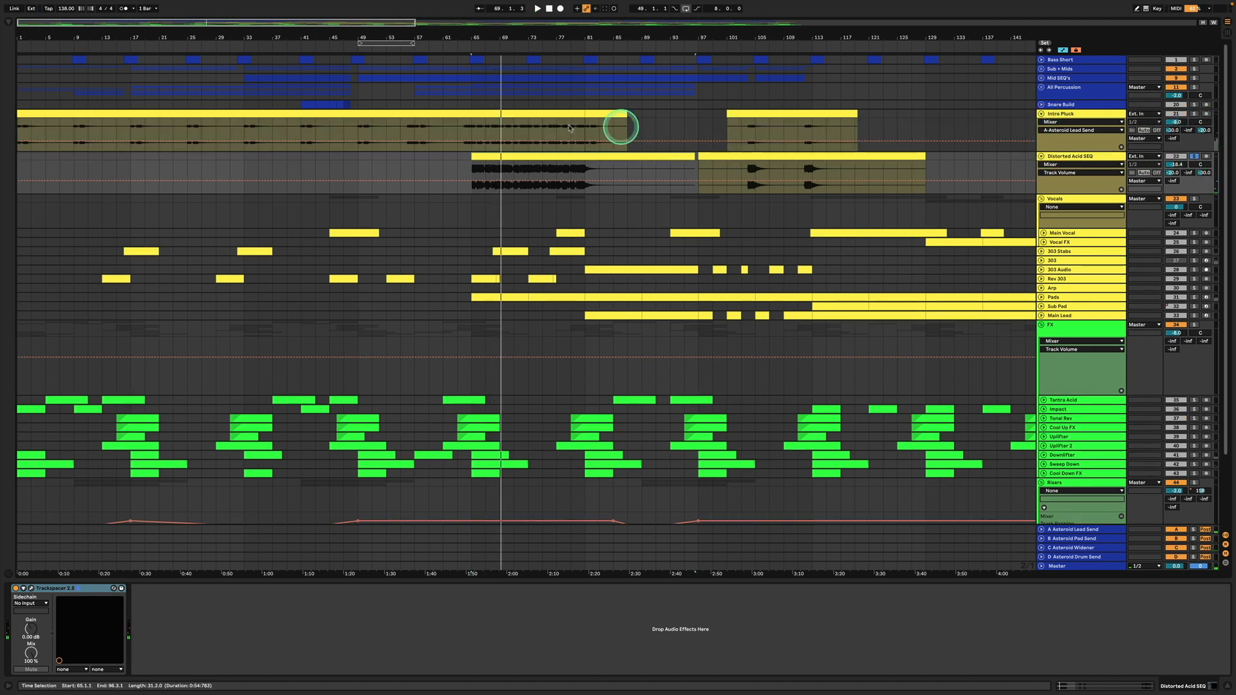
left_click_drag(472, 133, 586, 127)
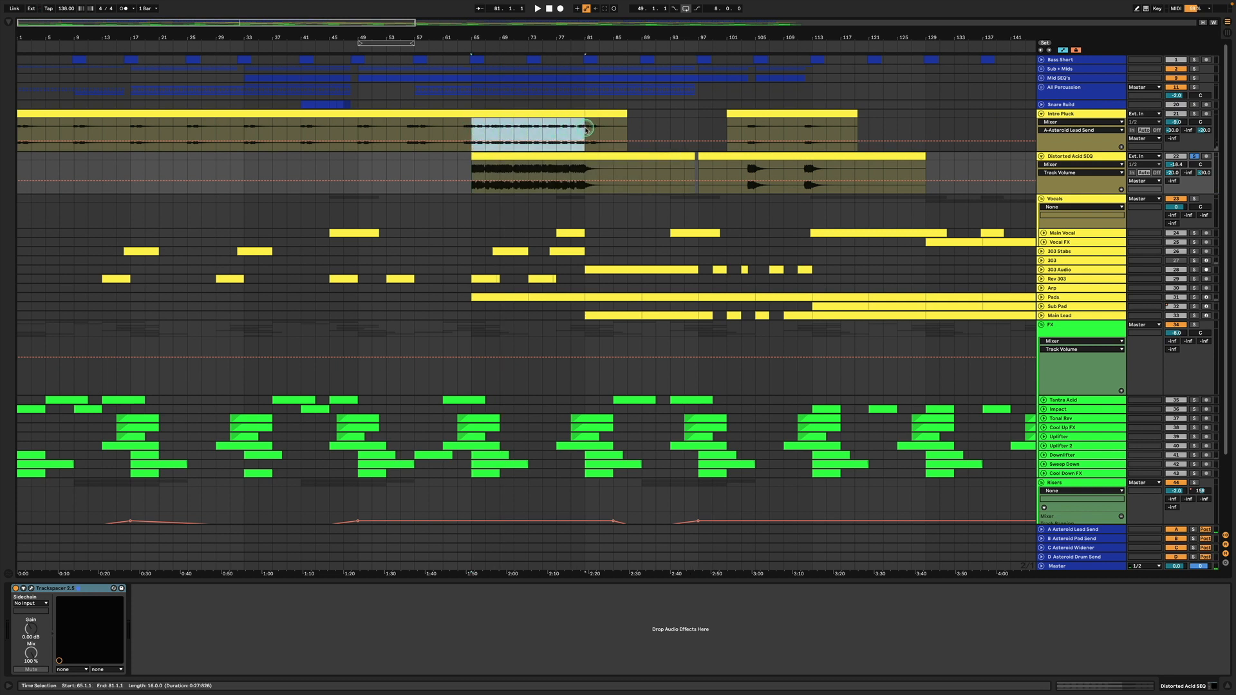
left_click(1047, 126)
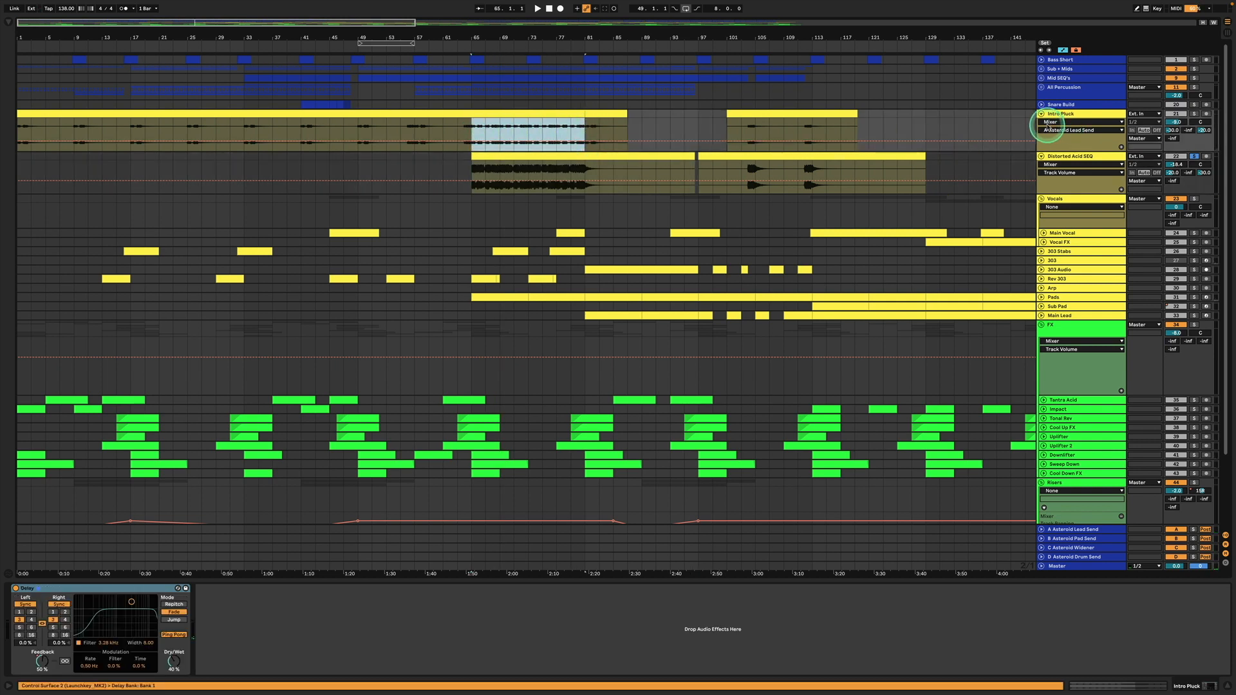
left_click(1040, 114)
Step: View the Trackspacer 2.5 plug-in window on Distorted Acid SEQ, take the track off solo and fold it
left_click(1069, 128)
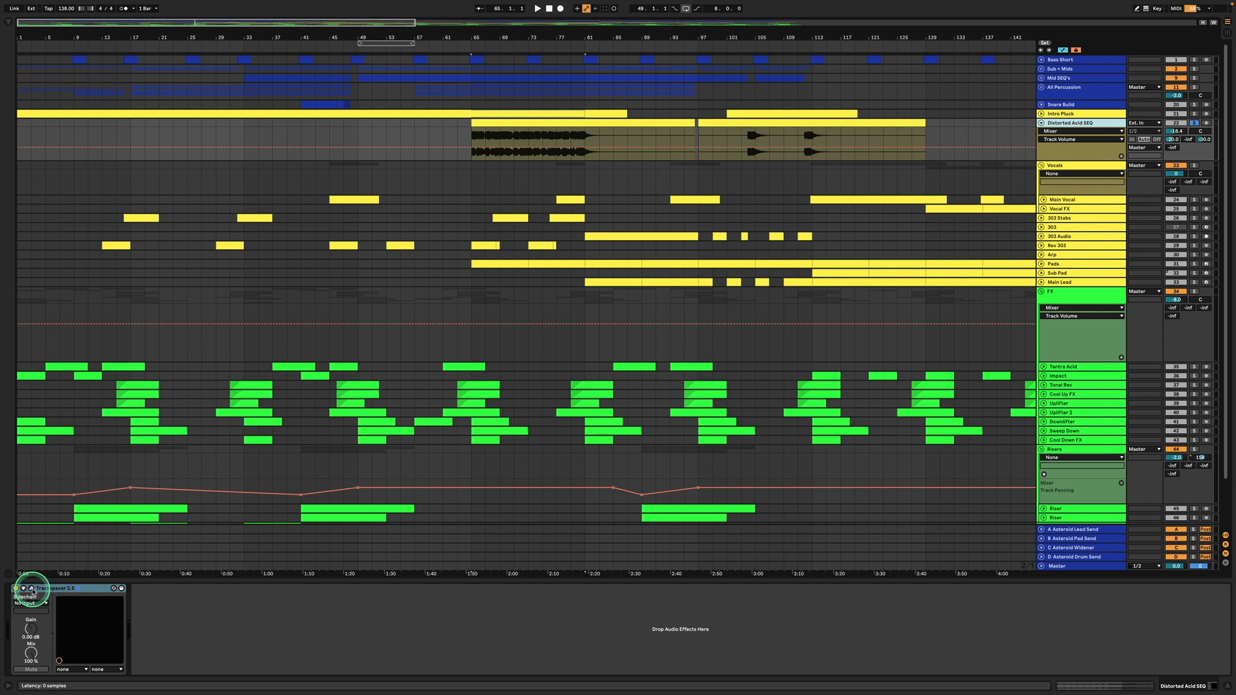
left_click(32, 588)
left_click(31, 588)
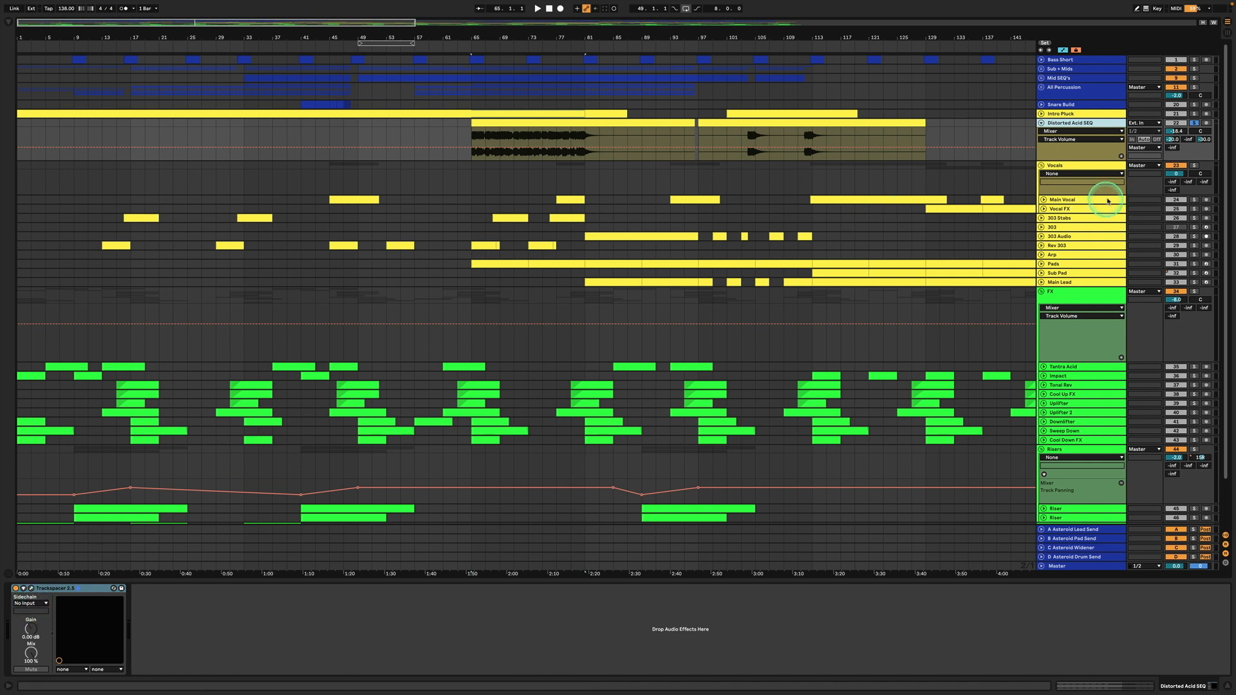
left_click(1194, 122)
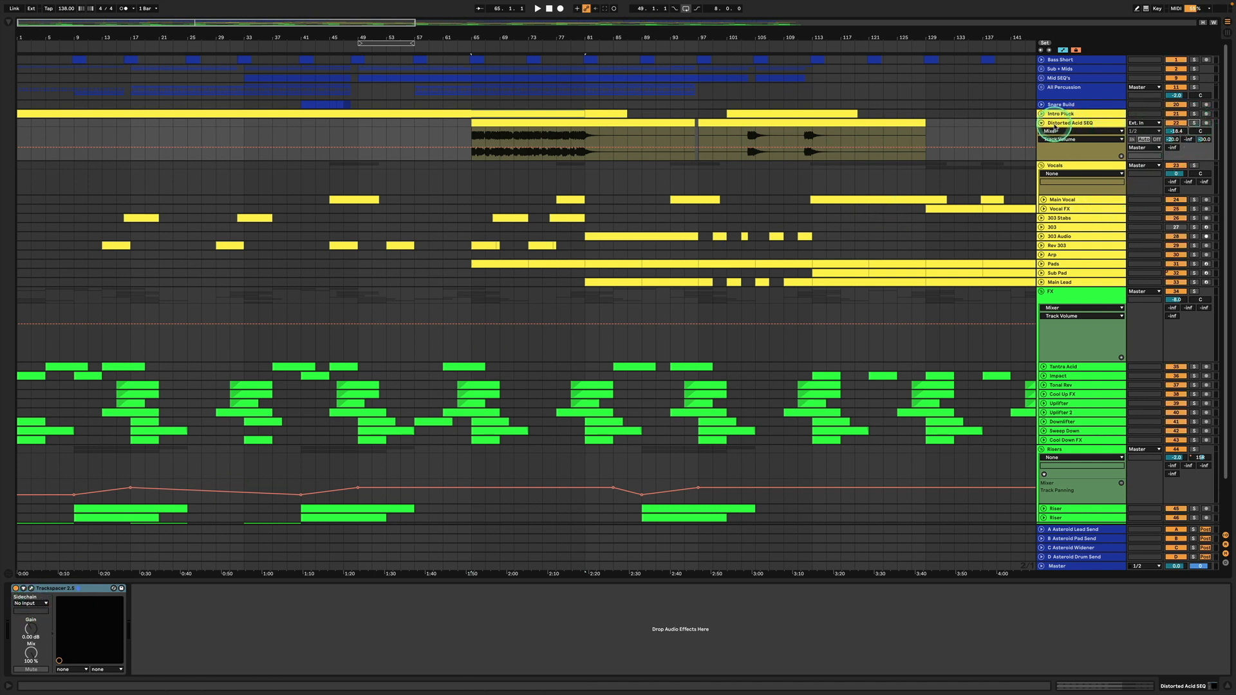
left_click(1040, 123)
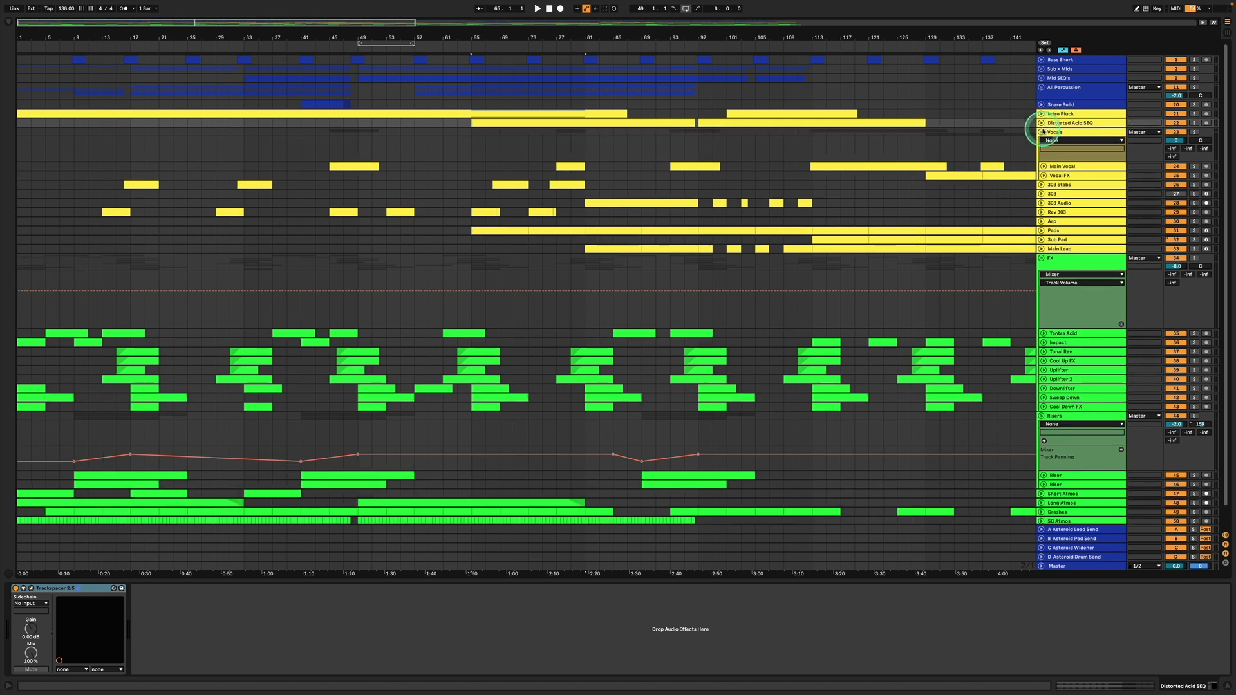
Step: Select the Vocals group and play the first Main Vocal clip from bar 45 in the full mix
left_click(1061, 131)
left_click_drag(593, 39, 592, 15)
left_click(1062, 140)
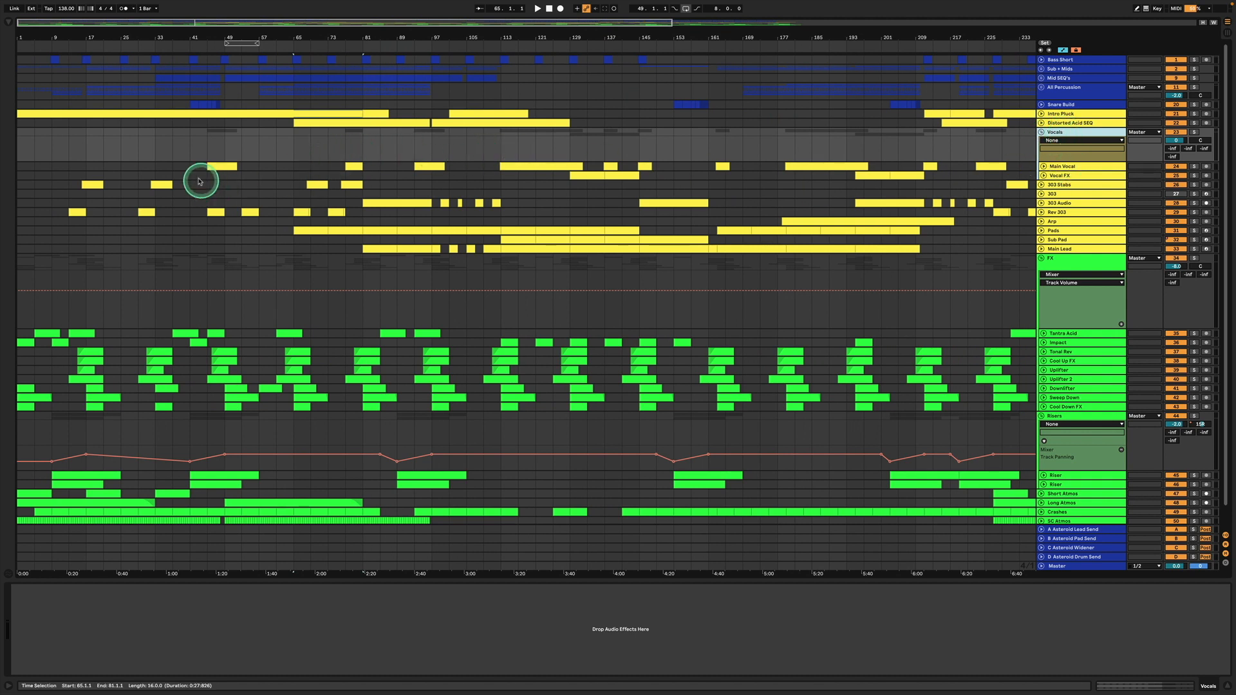
left_click(219, 167)
key("space")
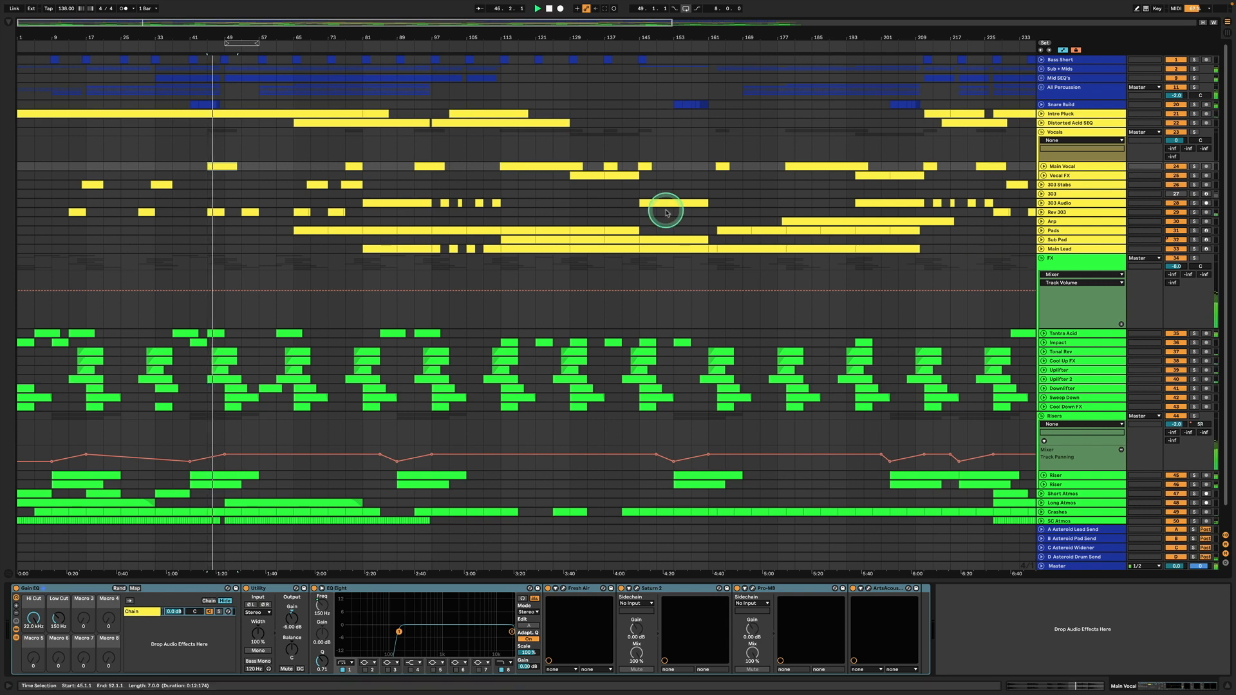
Step: Unfold and solo the Main Vocal track and play its long clip starting just before bar 113
left_click(1045, 168)
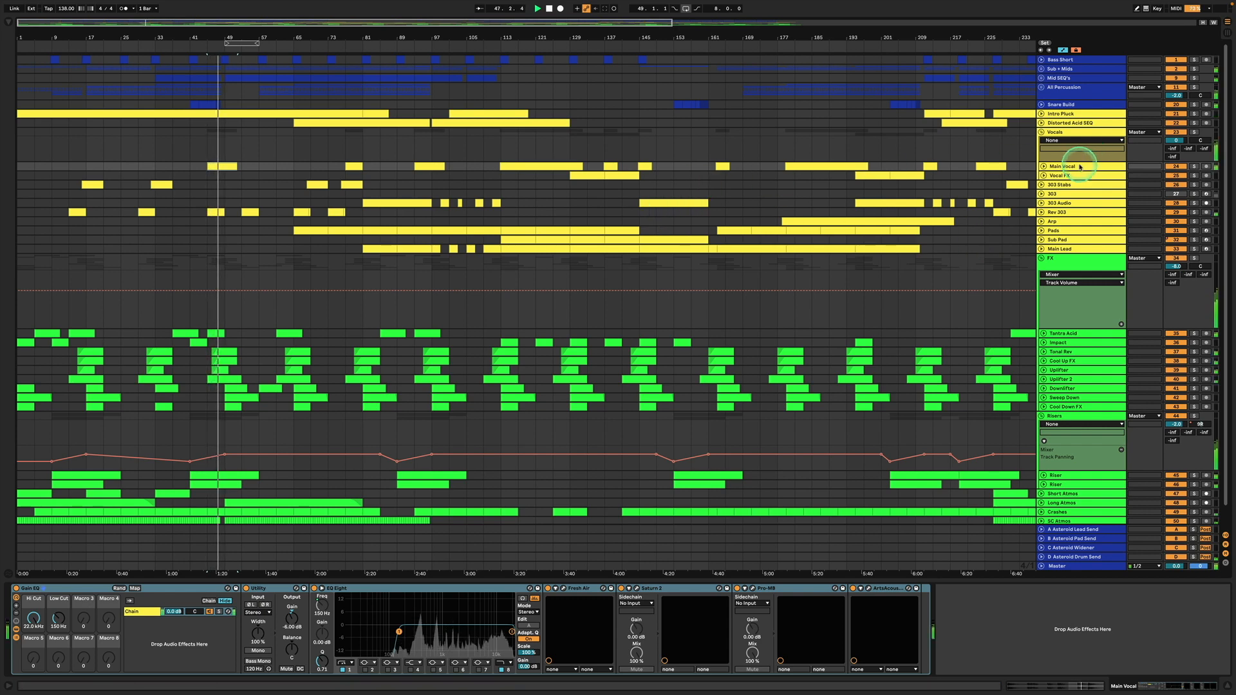
left_click(1043, 166)
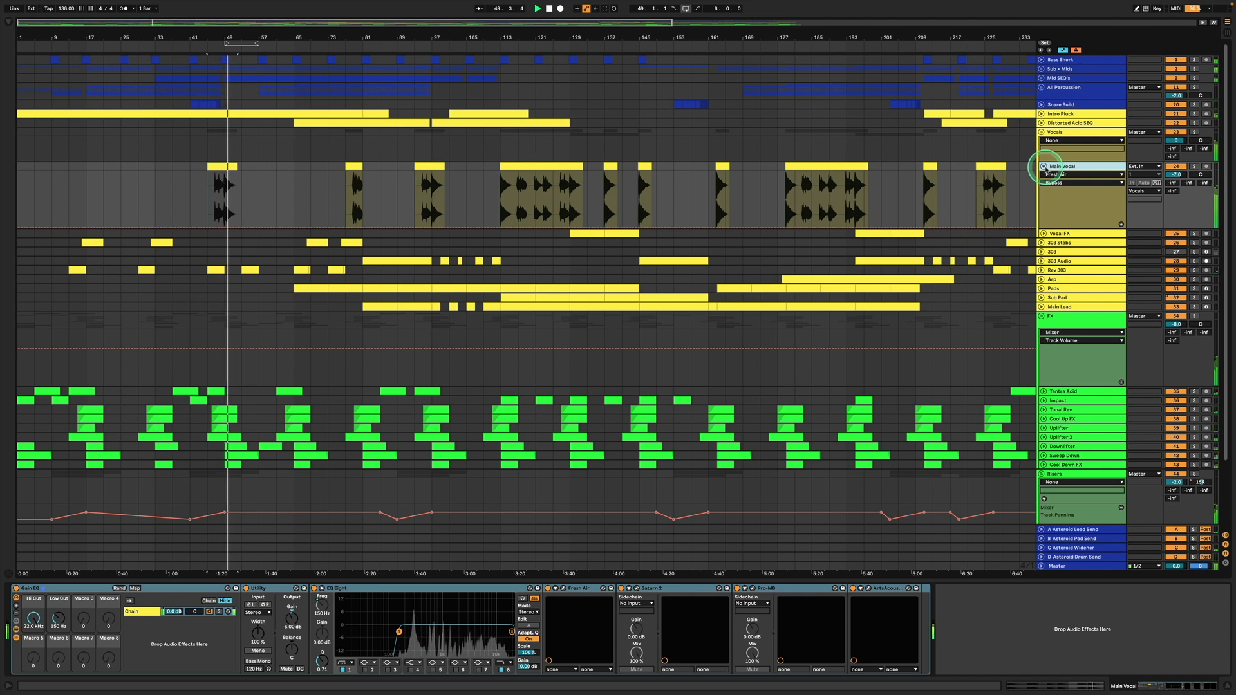
left_click(1044, 166)
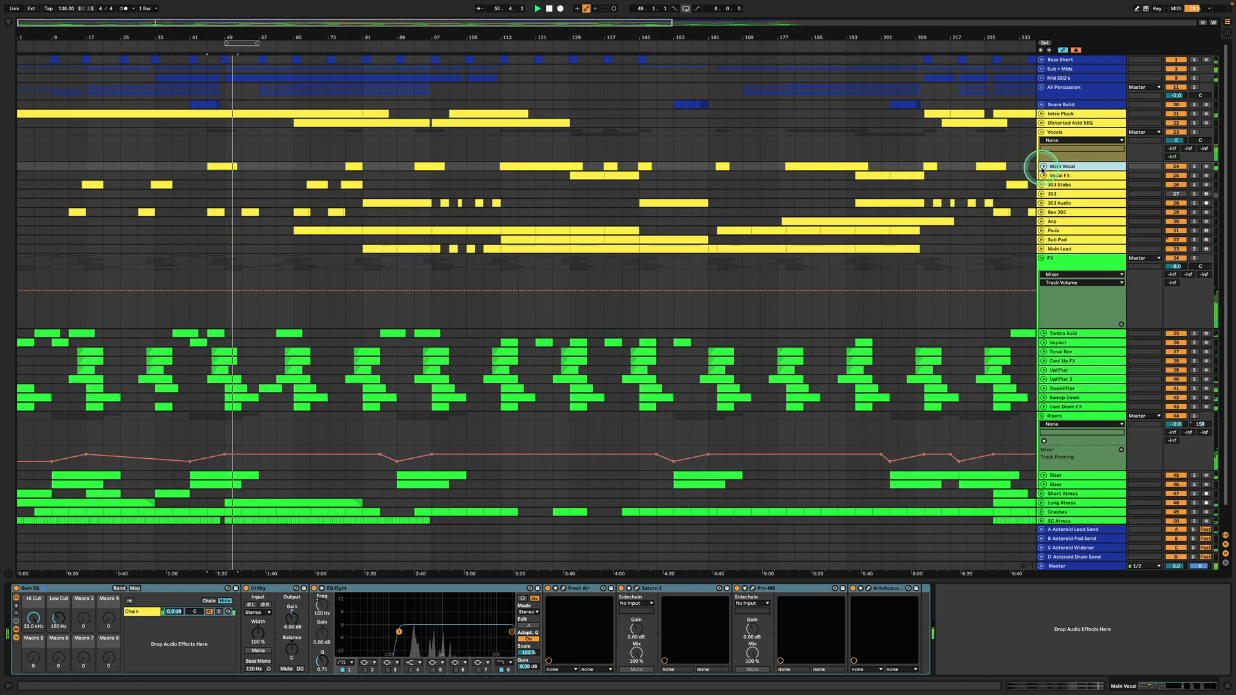
left_click(1043, 166)
left_click(1194, 166)
key("space")
key("space")
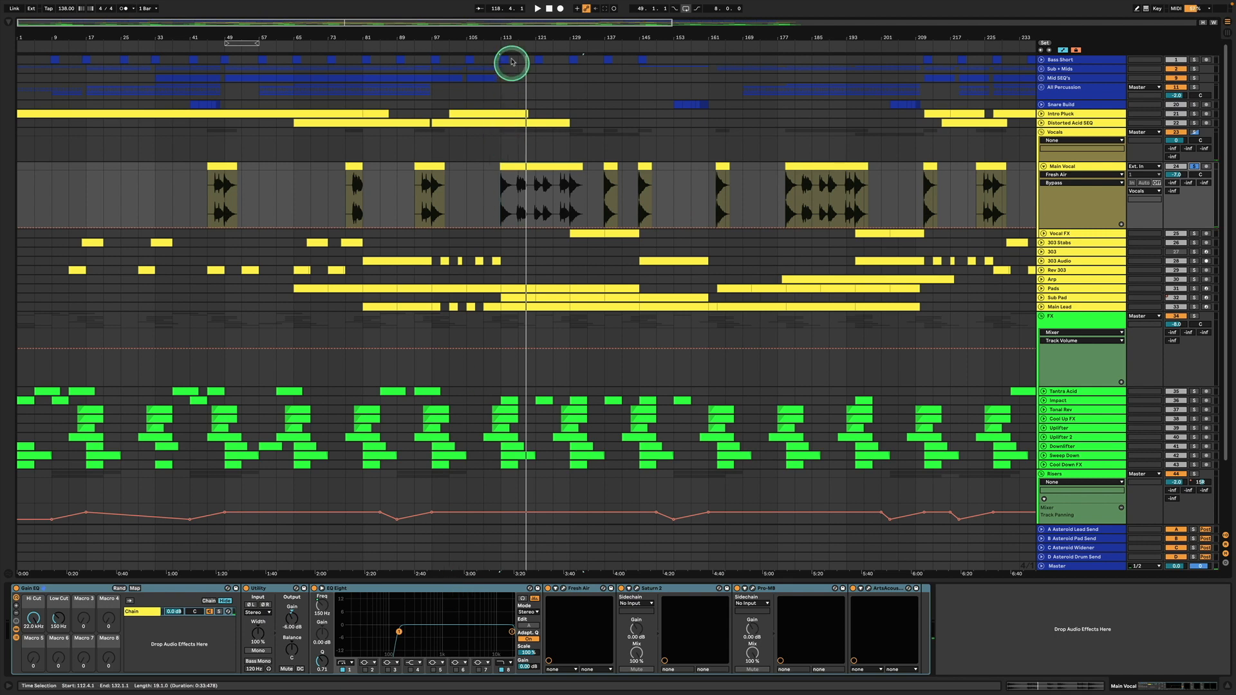
Step: Show the Gain EQ rack's Low Cut macro on Main Vocal and open the Fresh Air plug-in window
left_click_drag(497, 33, 497, 116)
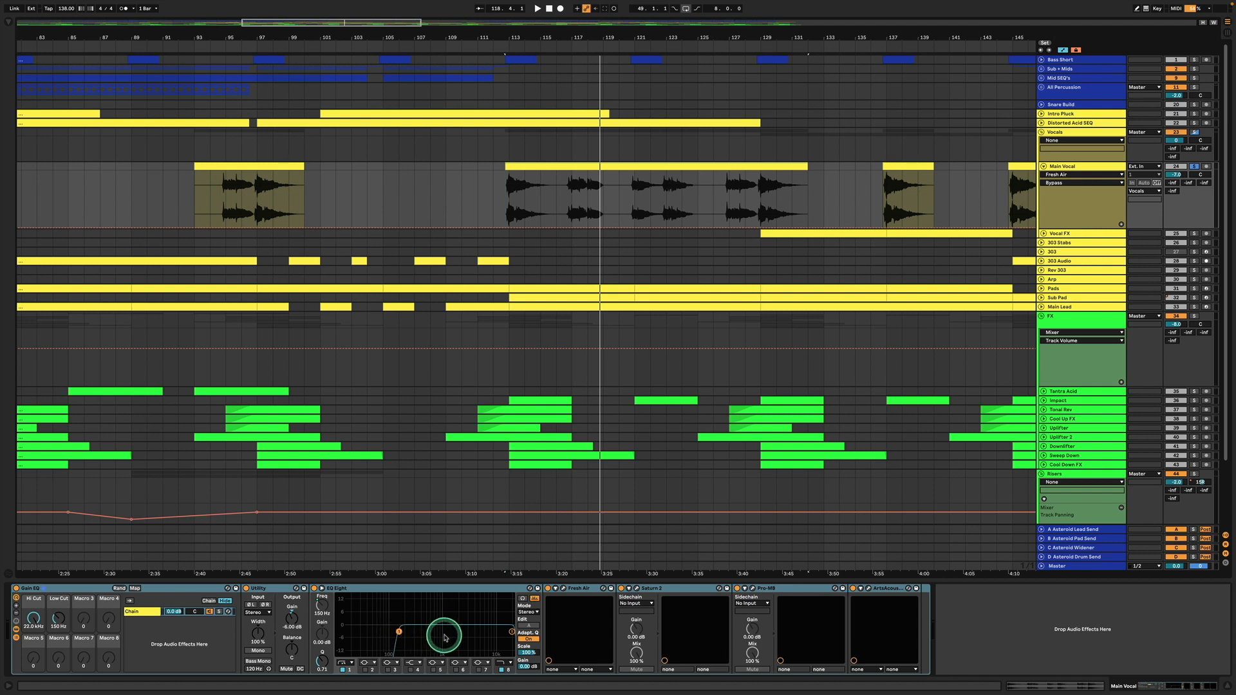
left_click(59, 618)
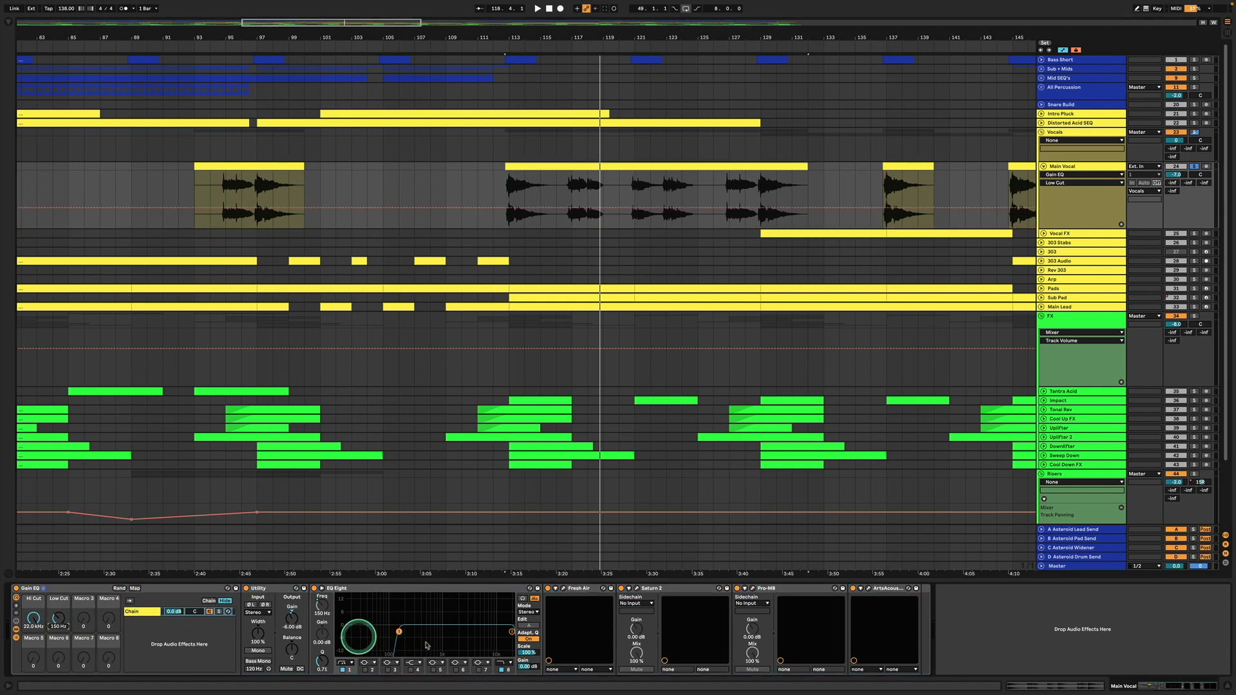
left_click(563, 588)
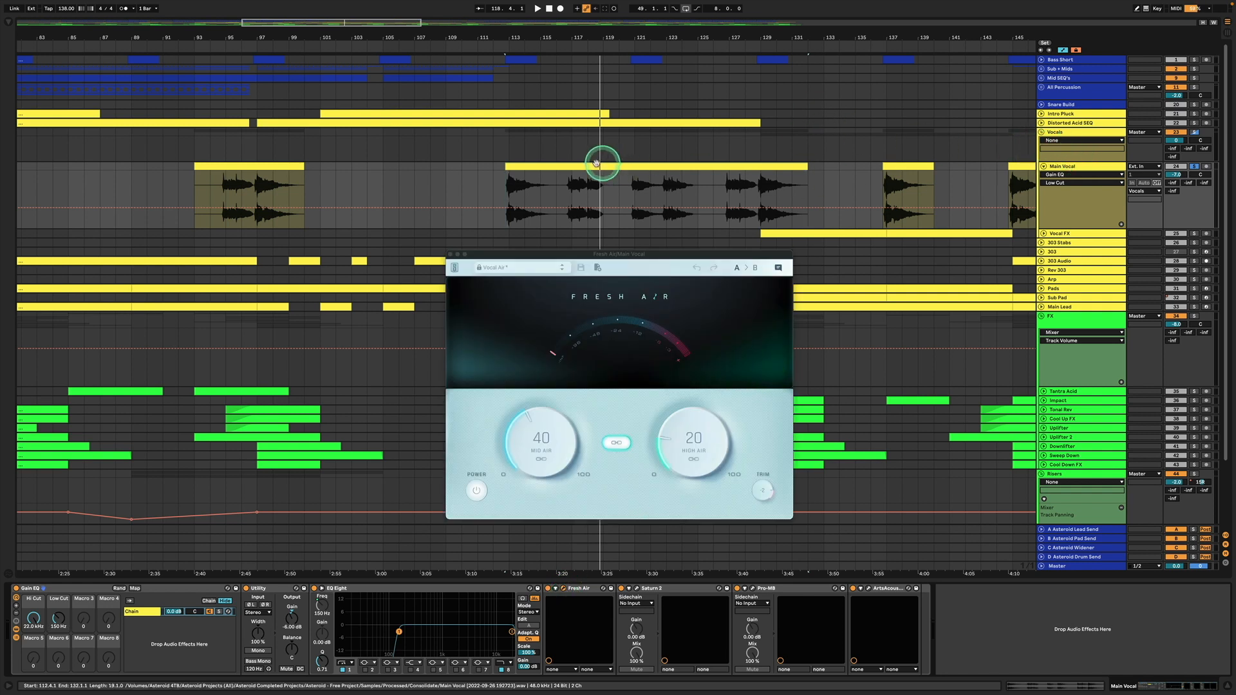
Step: Play the soloed Main Vocal with Fresh Air switched off and back on to compare, and stop playback
left_click(548, 589)
key("space")
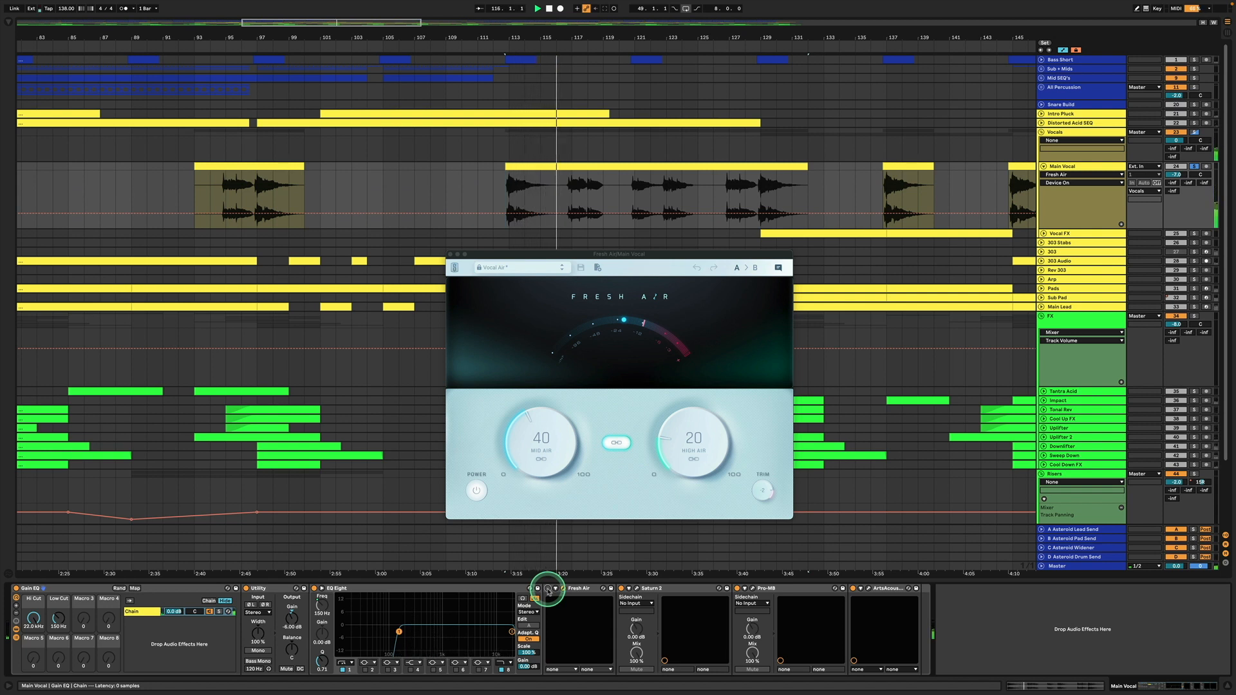
left_click(547, 589)
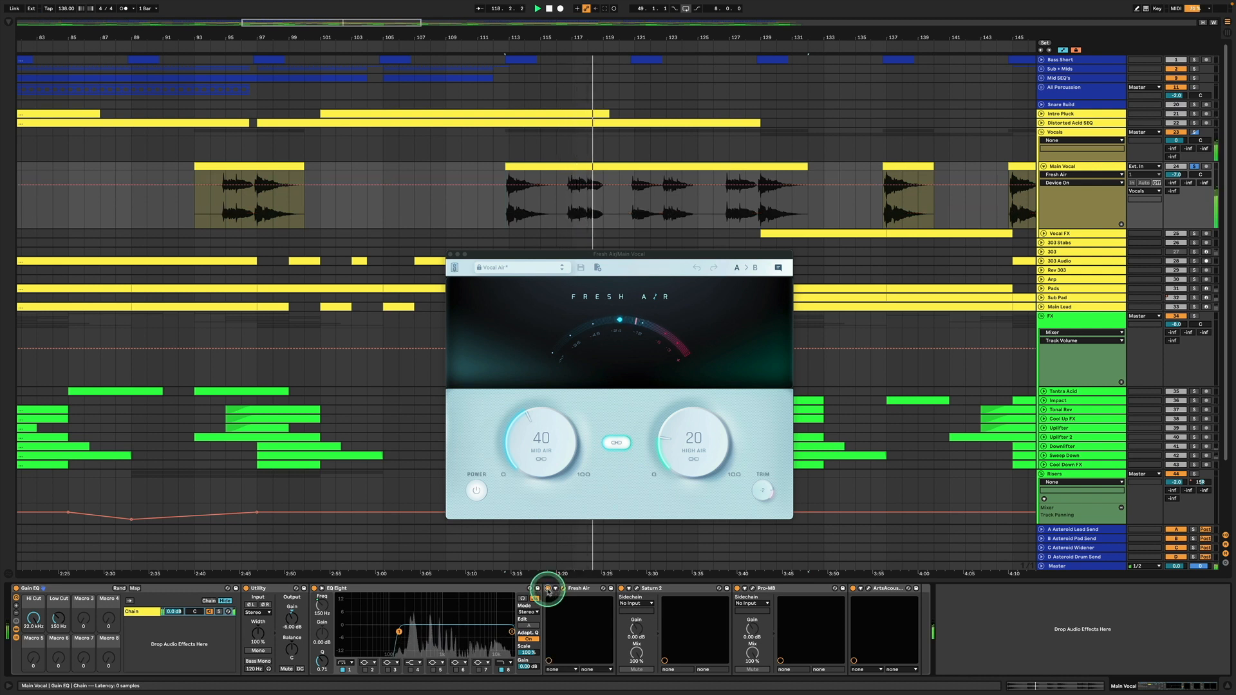
key("space")
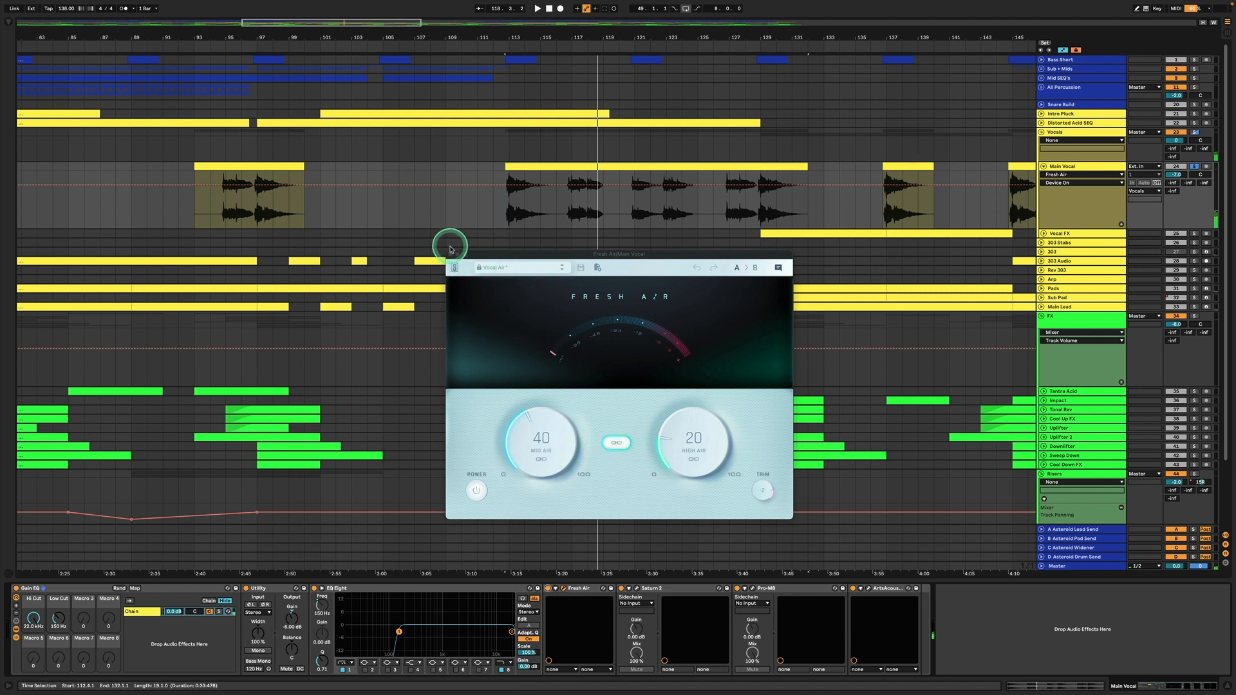
Step: Close Fresh Air, open Saturn 2 on the Main Vocal track, examine its FabFilter Saturn Allround preset categories, and close the plugin
left_click(451, 255)
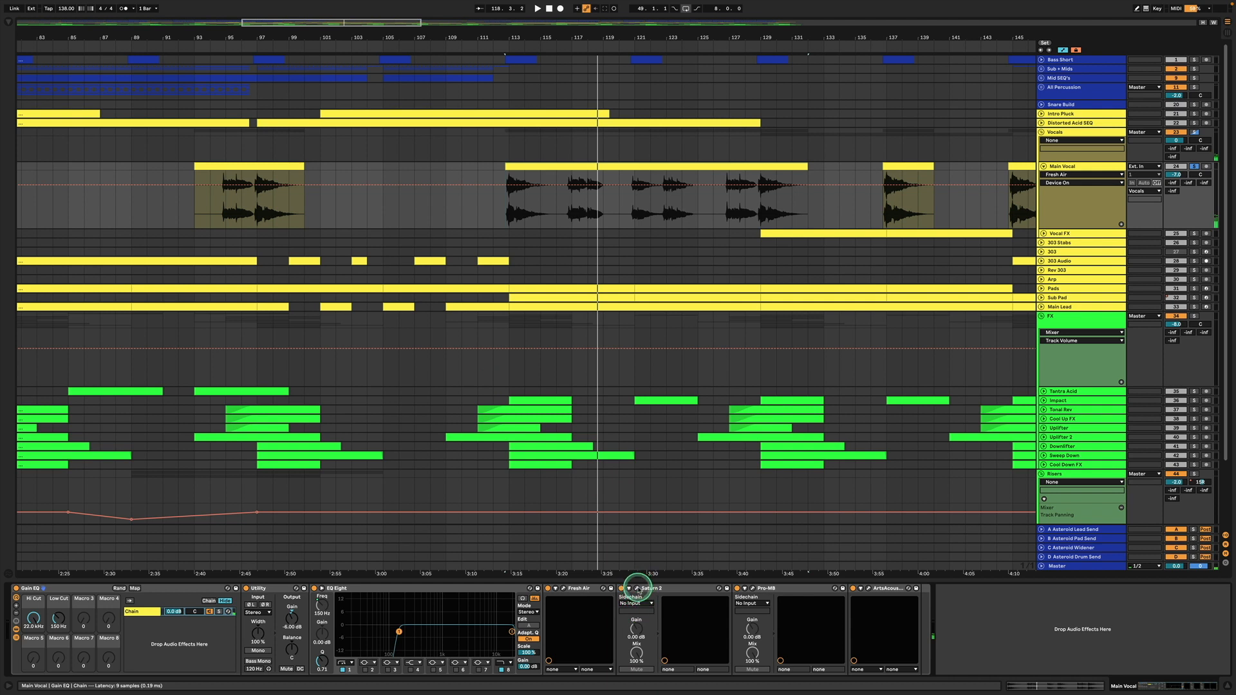
left_click(636, 587)
left_click_drag(701, 194, 687, 193)
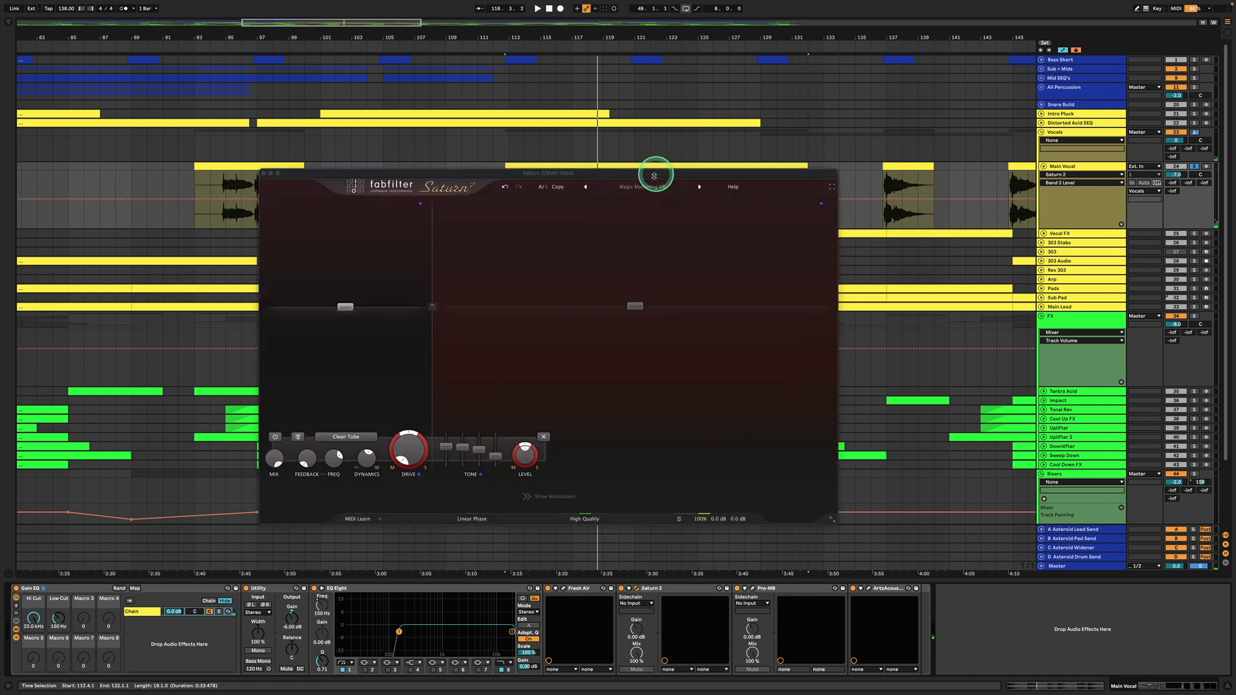
left_click(648, 185)
mouse_move(637, 255)
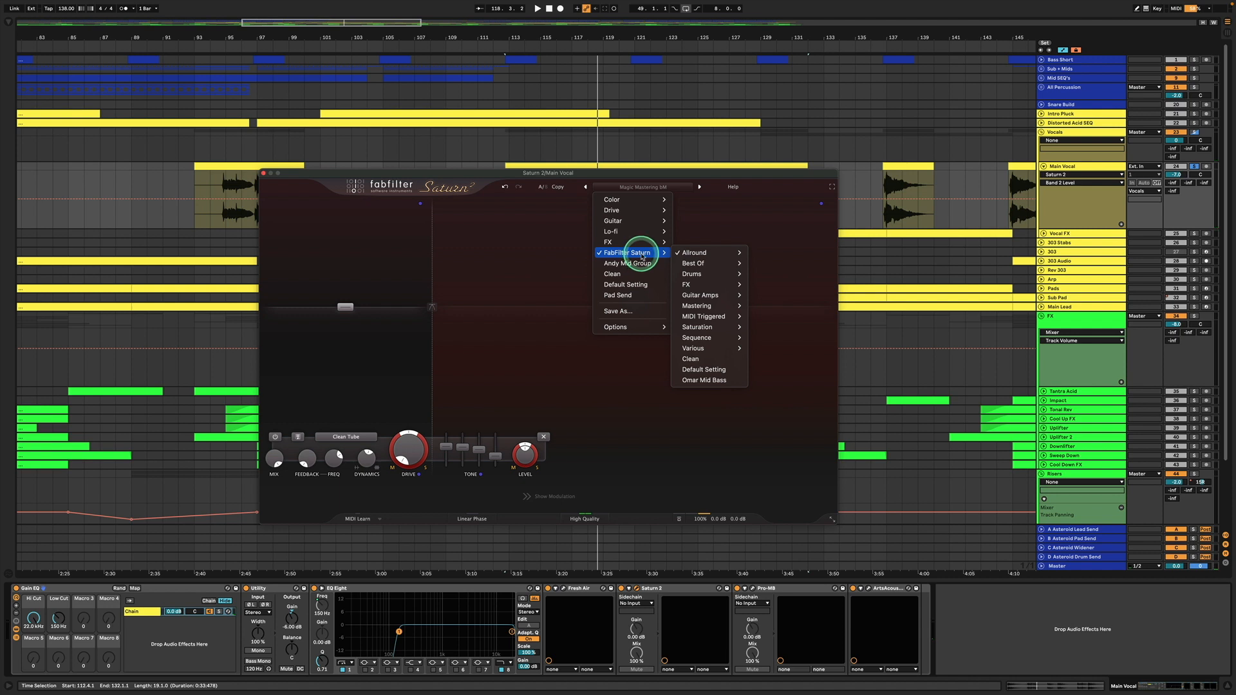
mouse_move(727, 253)
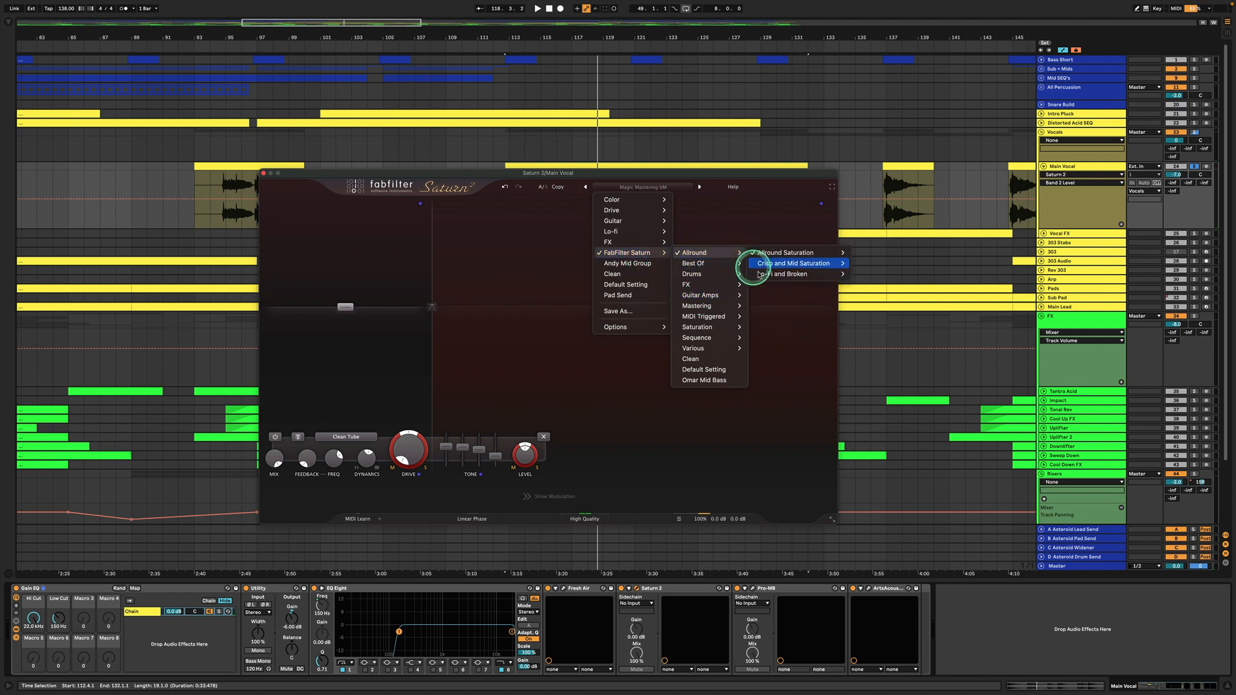
mouse_move(798, 253)
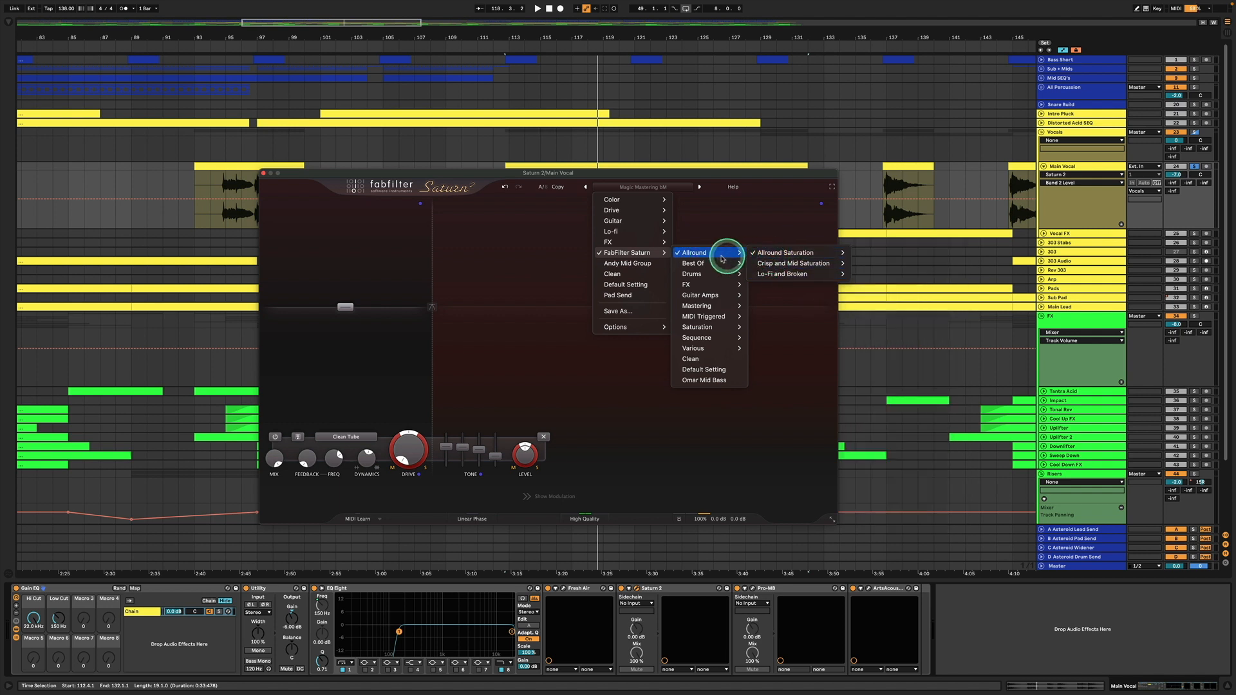
left_click(669, 175)
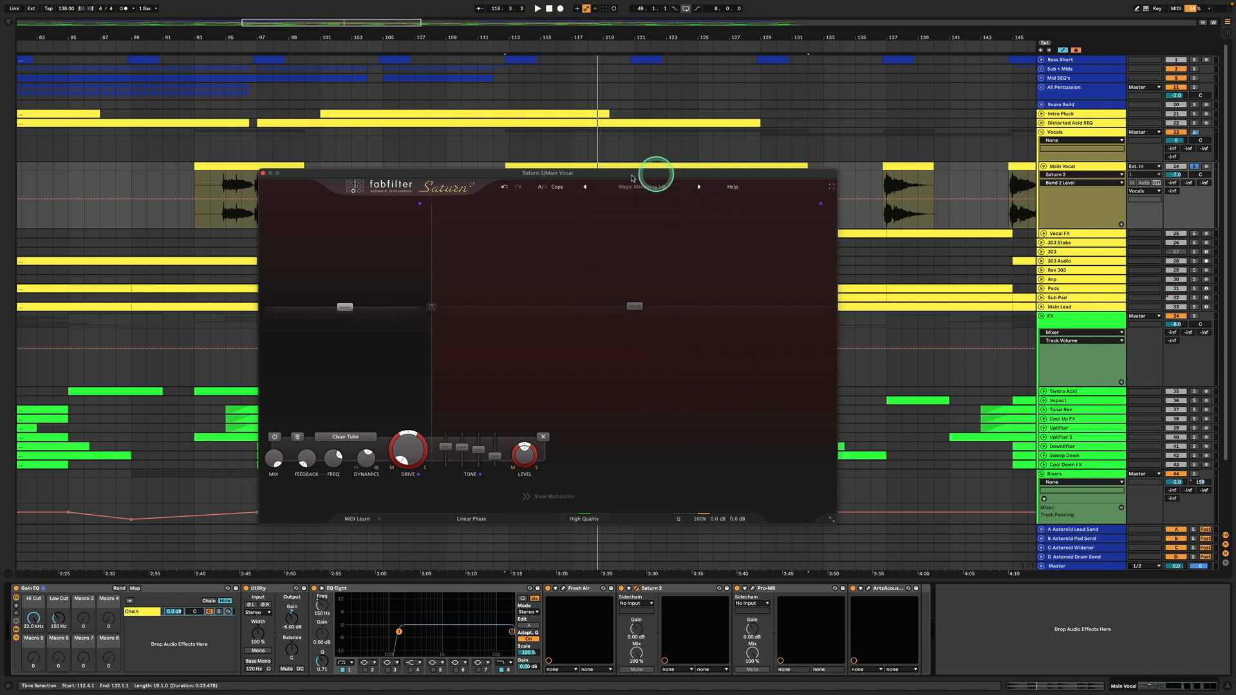
left_click(263, 174)
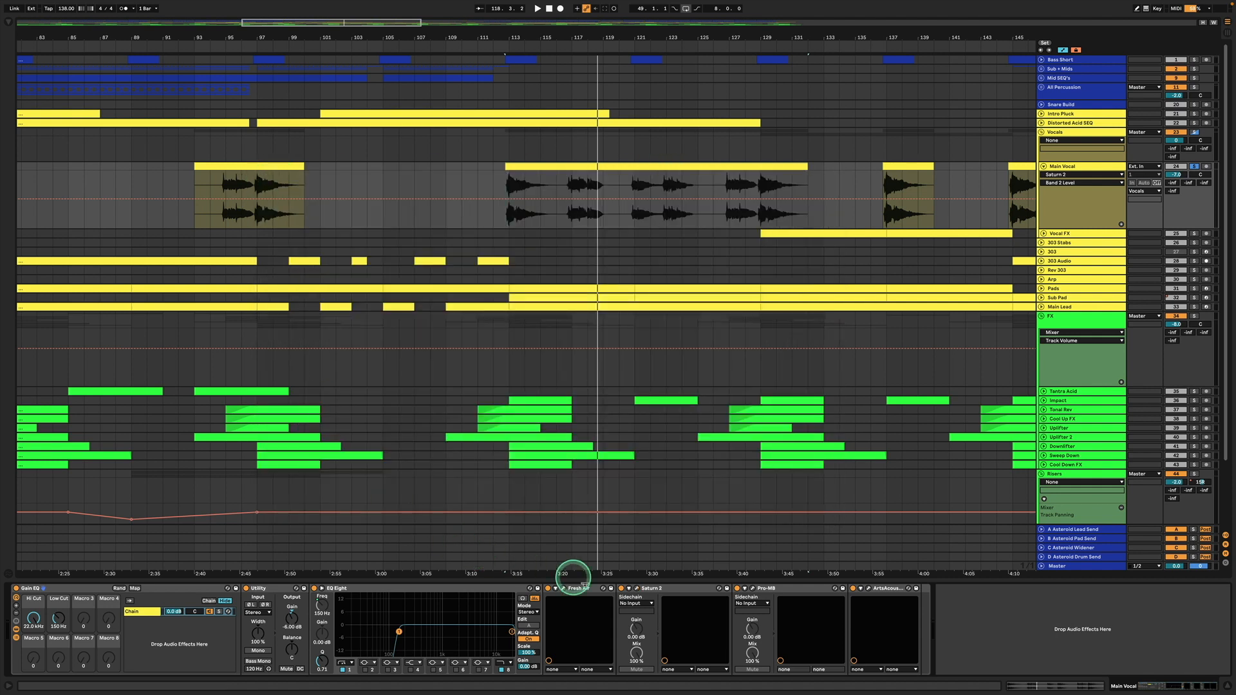
Step: Play the soloed Main Vocal and compare its sound with Saturn 2 bypassed and enabled
key("space")
left_click(621, 588)
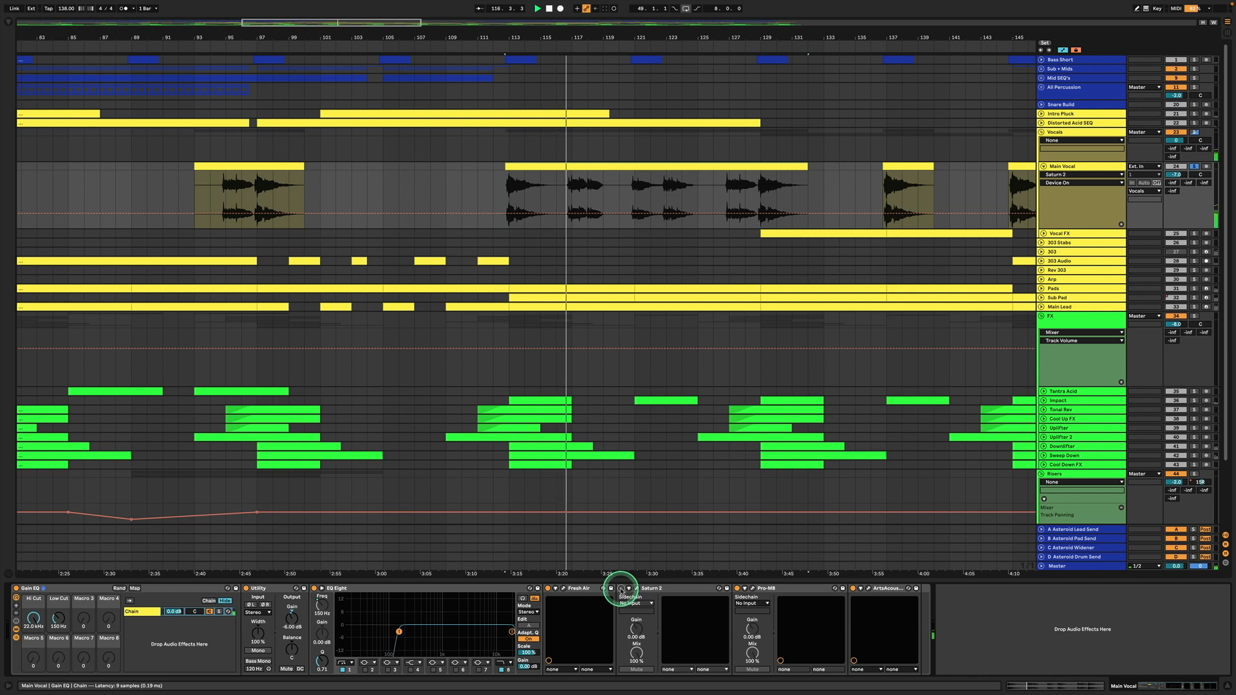
left_click(621, 589)
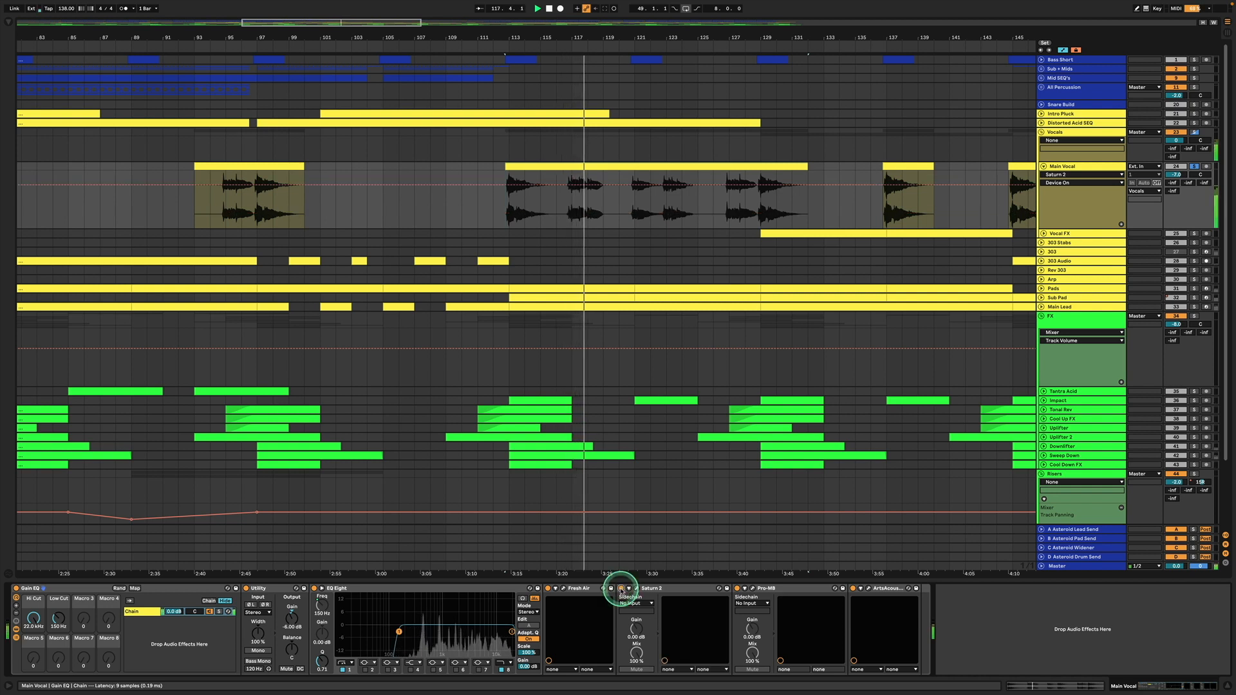
Step: Open Pro-MB on the Main Vocal track, inspect its compression band's settings, and close the plugin window
left_click(752, 589)
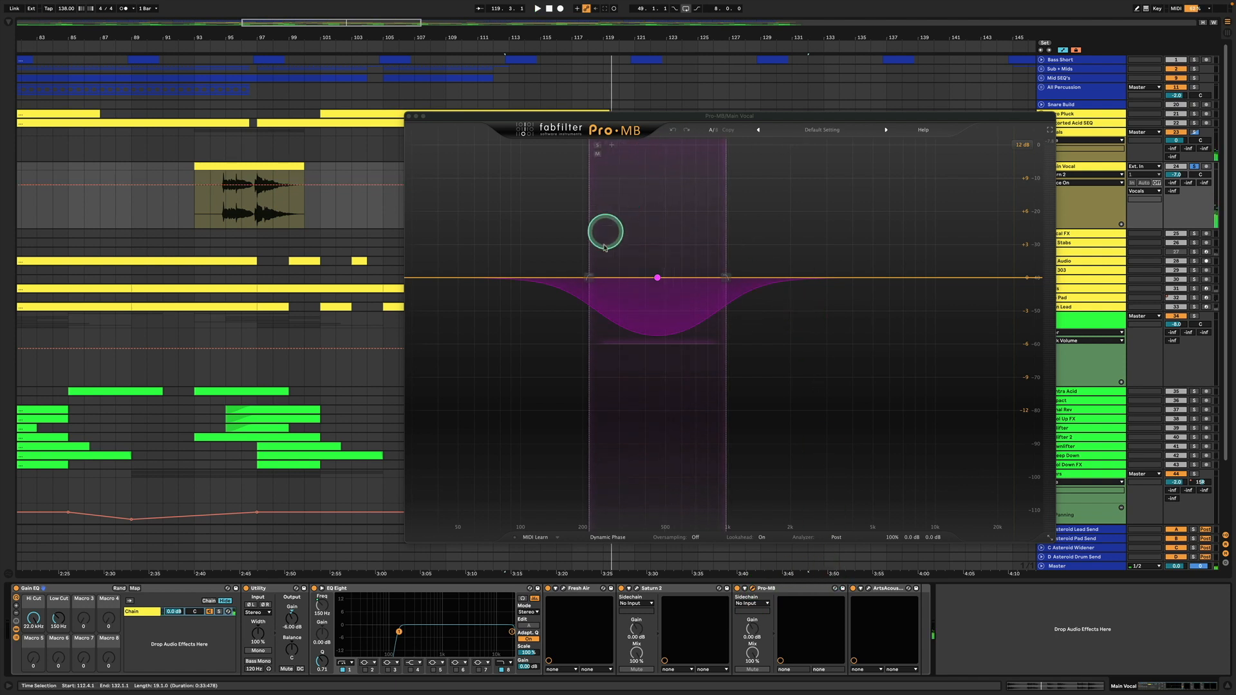
left_click(657, 278)
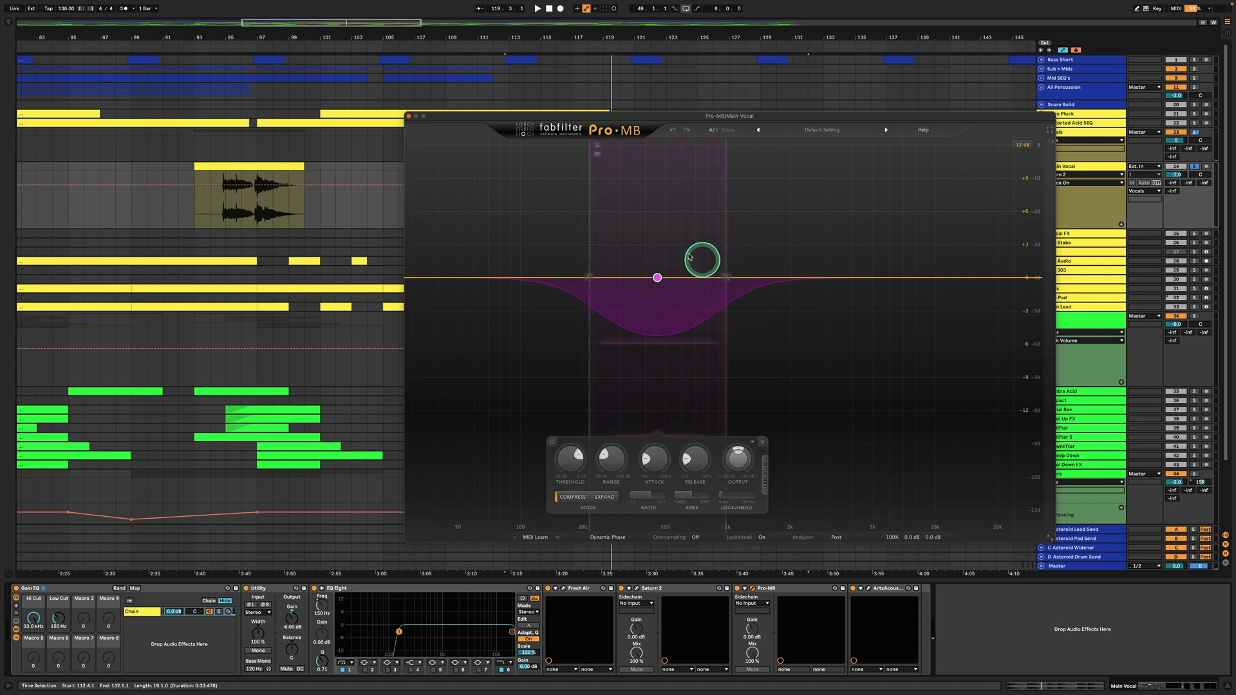
left_click(408, 116)
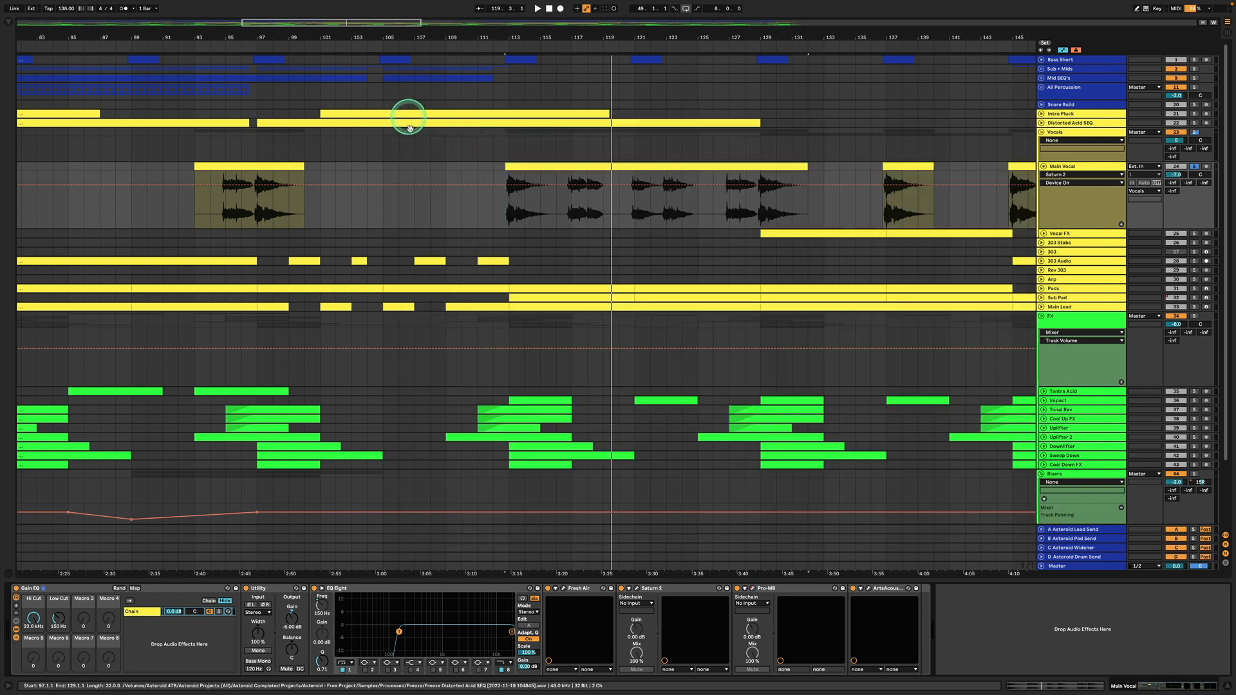
Step: Open the ArtsAcoustic Reverb on the Main Vocal track, examine its preset and settings, and close the plugin window
left_click(779, 588)
left_click(867, 591)
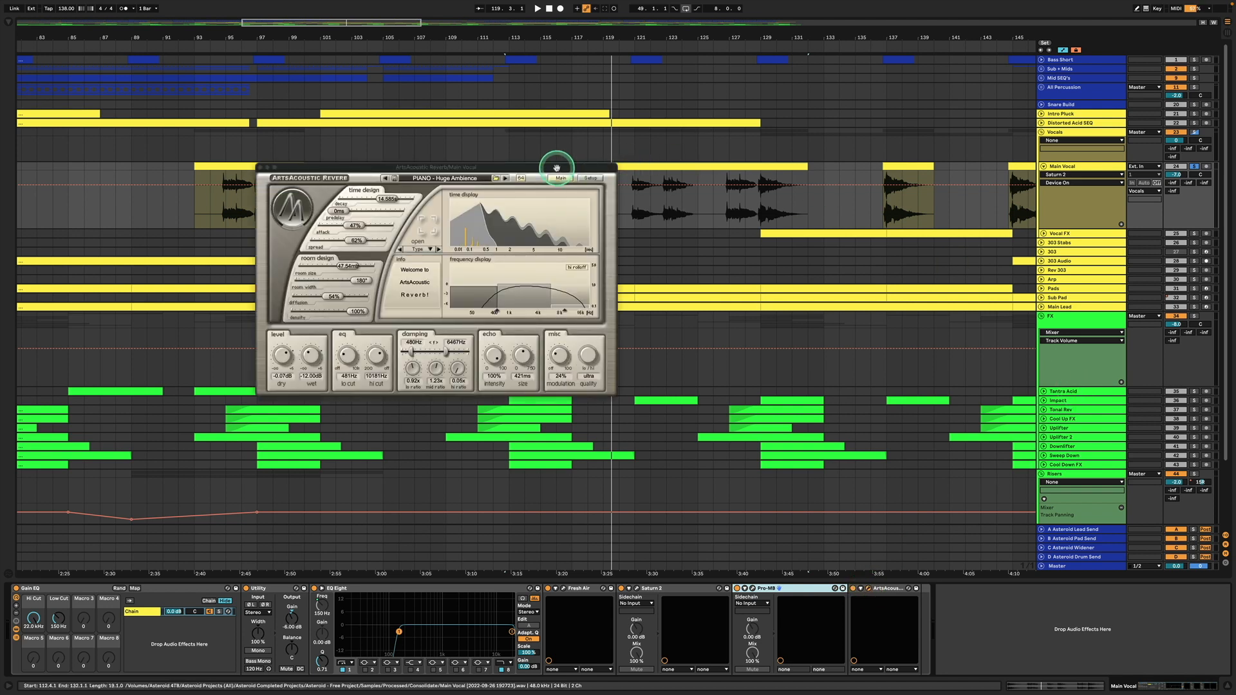
left_click_drag(557, 167, 724, 281)
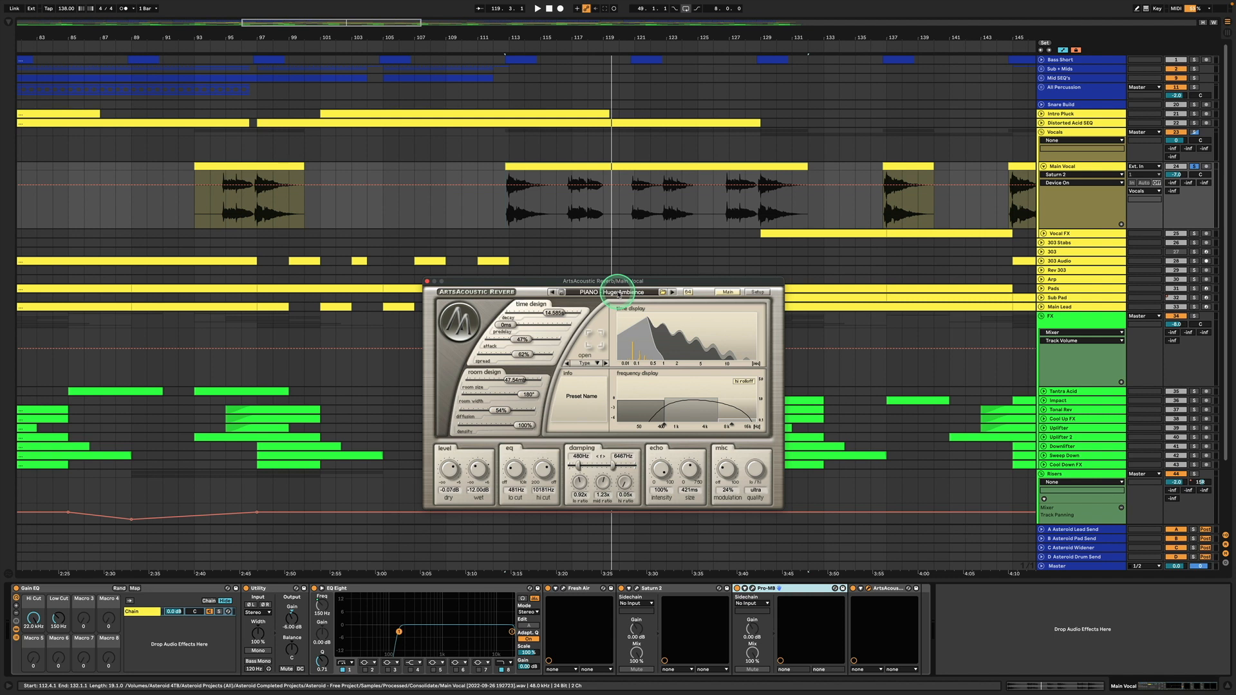
left_click(426, 282)
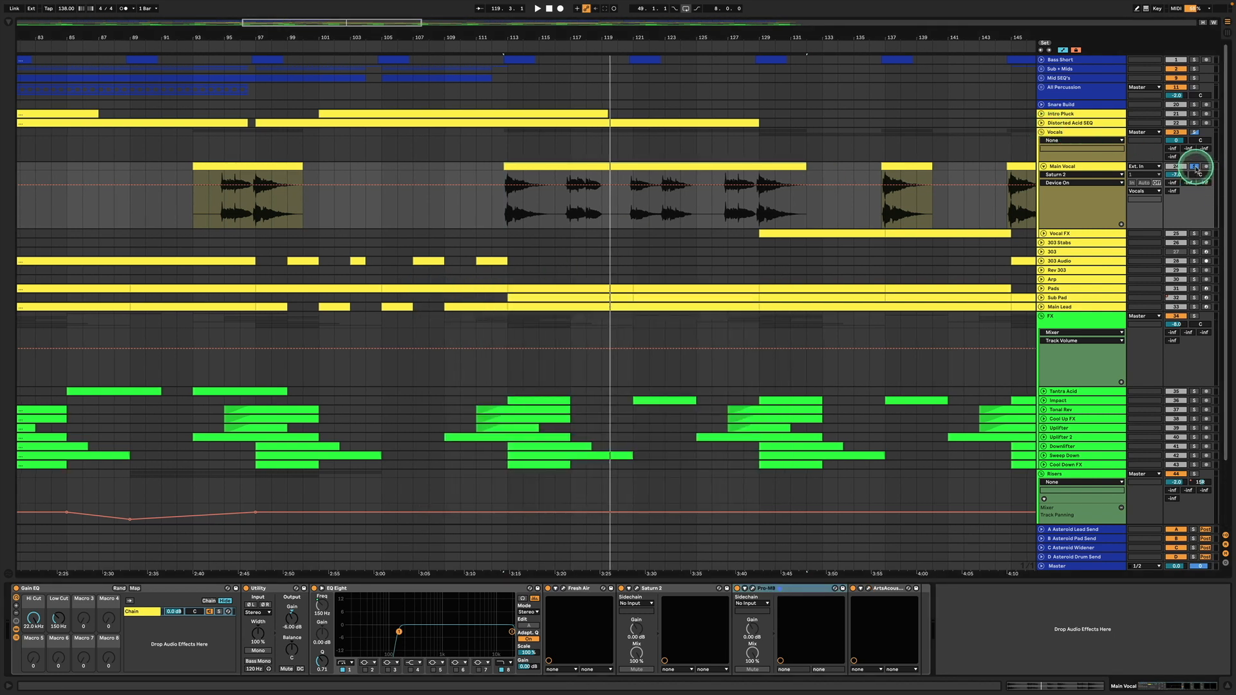
Step: Unsolo and collapse the Main Vocal track, and play the full mix from its vocal clip near bar 115
left_click(1194, 167)
left_click(1043, 166)
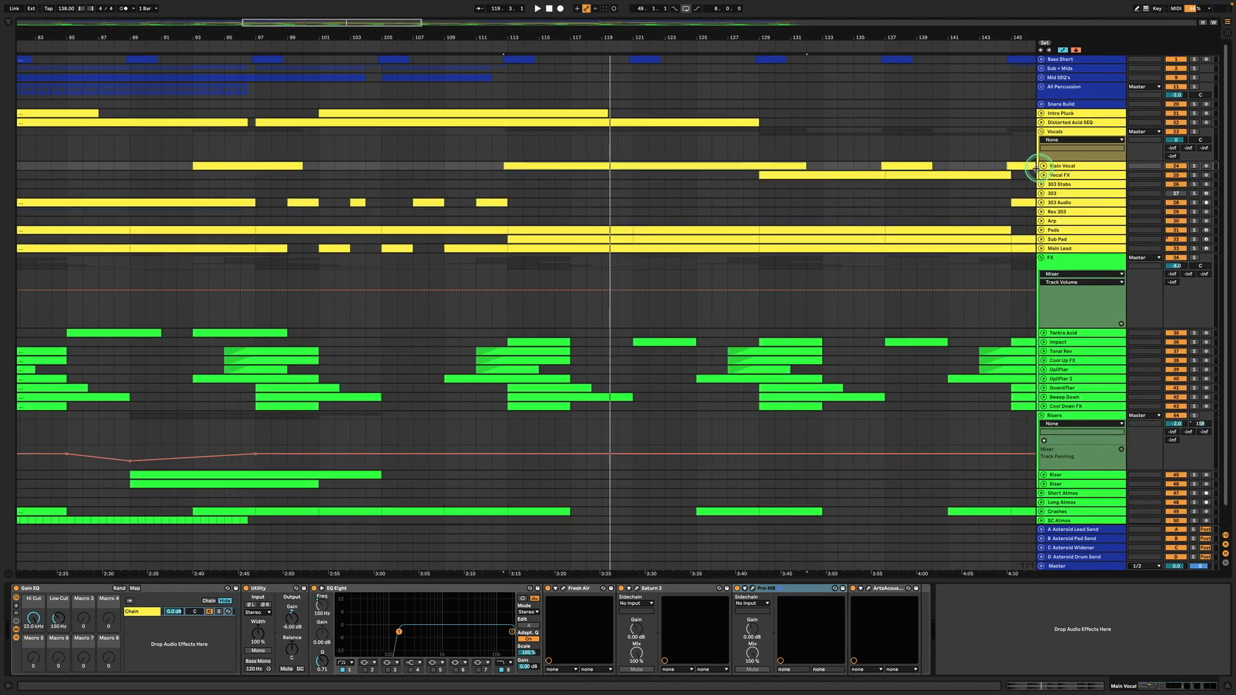
left_click(538, 167)
key("space")
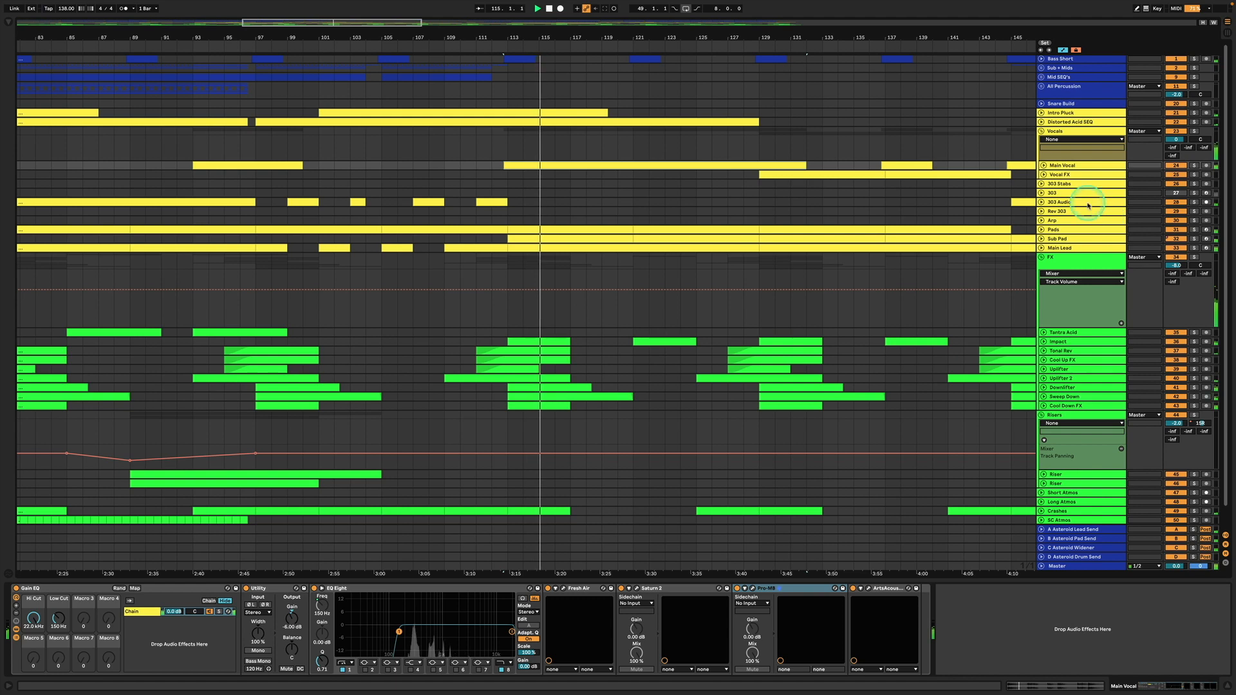
Step: Examine the expanded Vocal FX and Main Vocal tracks and the Delay on Vocal FX, collapsing both tracks when finished
left_click(1043, 174)
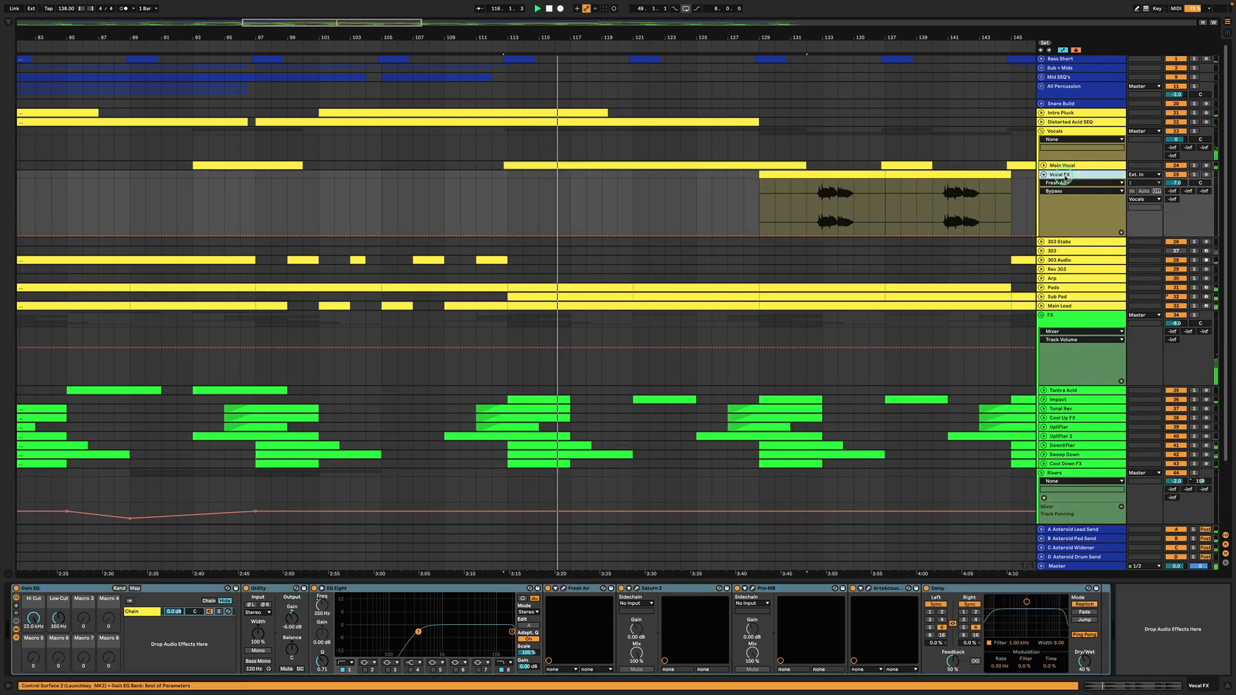
left_click_drag(985, 34, 985, 35)
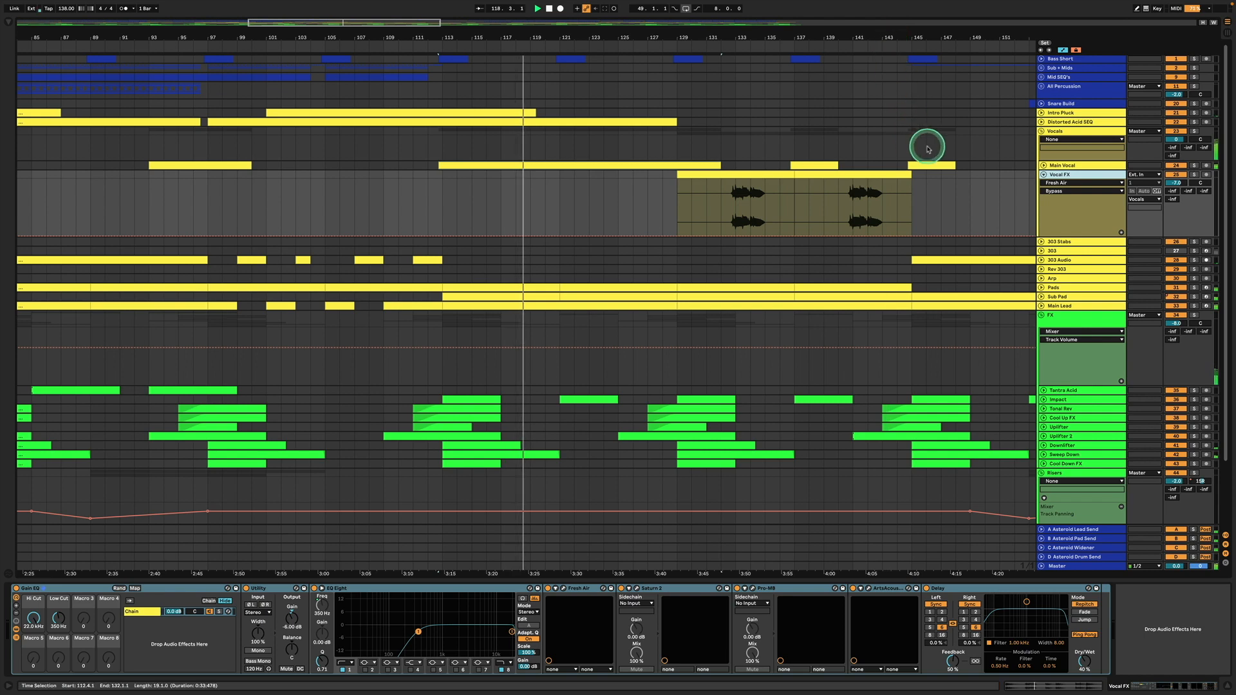
left_click(1043, 165)
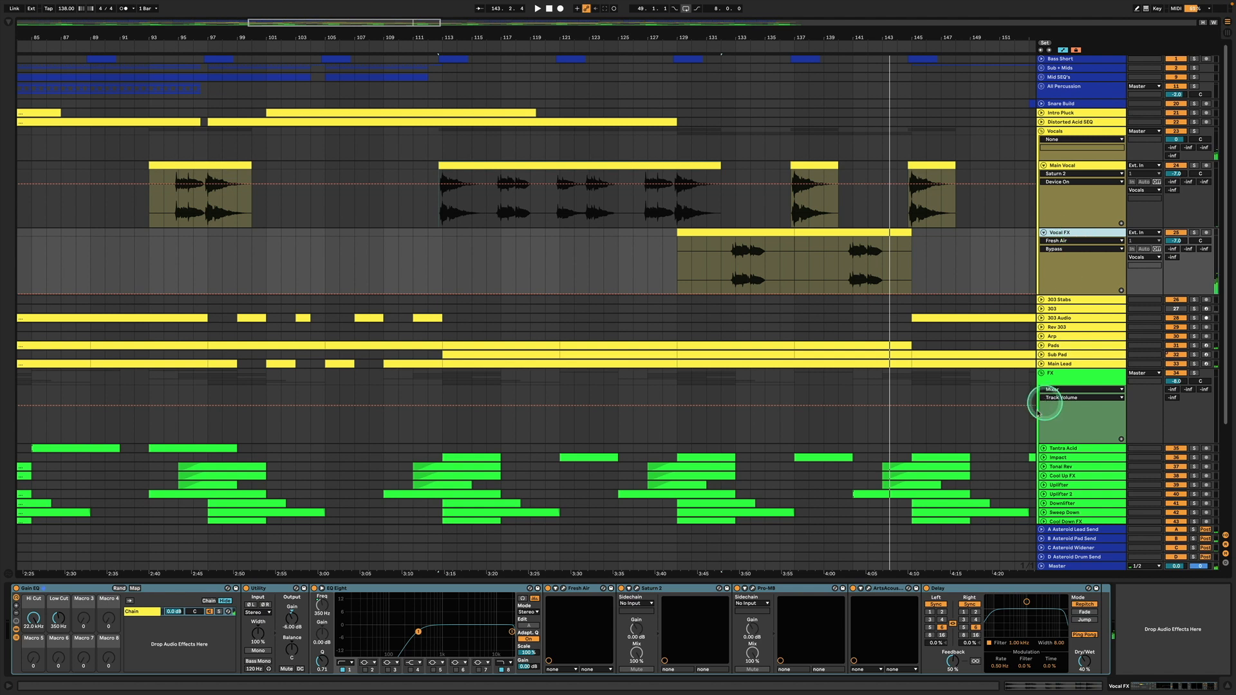
left_click(947, 591)
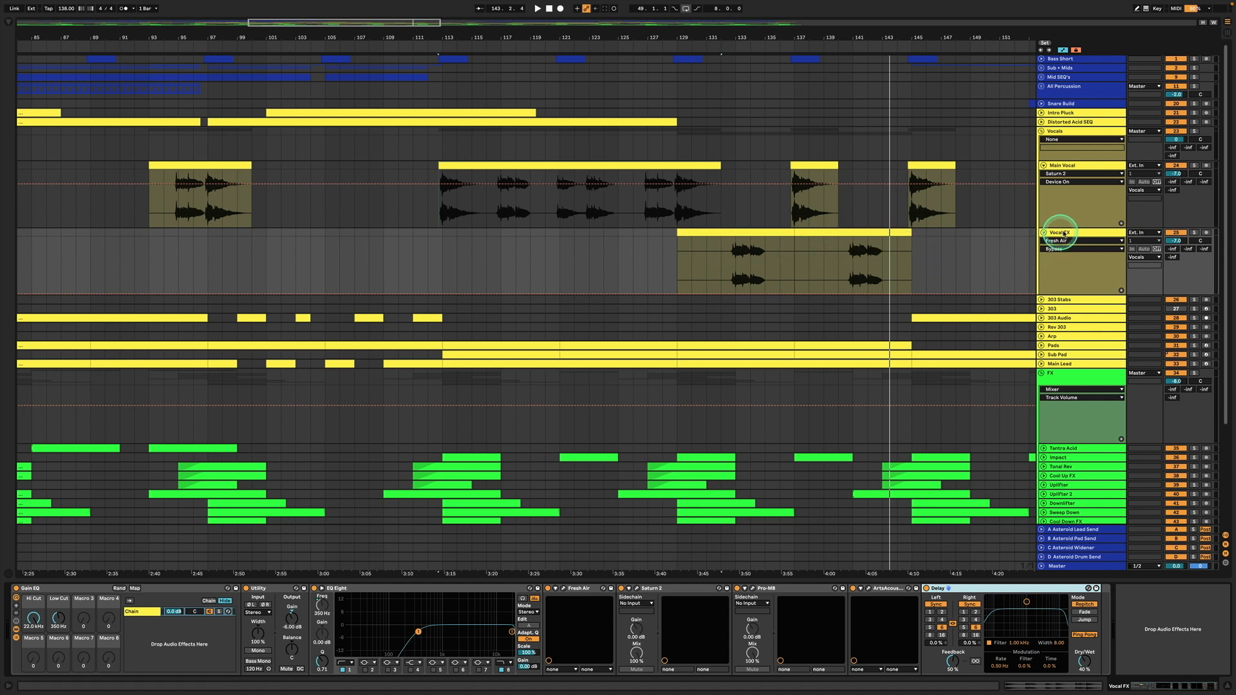
left_click(1043, 232)
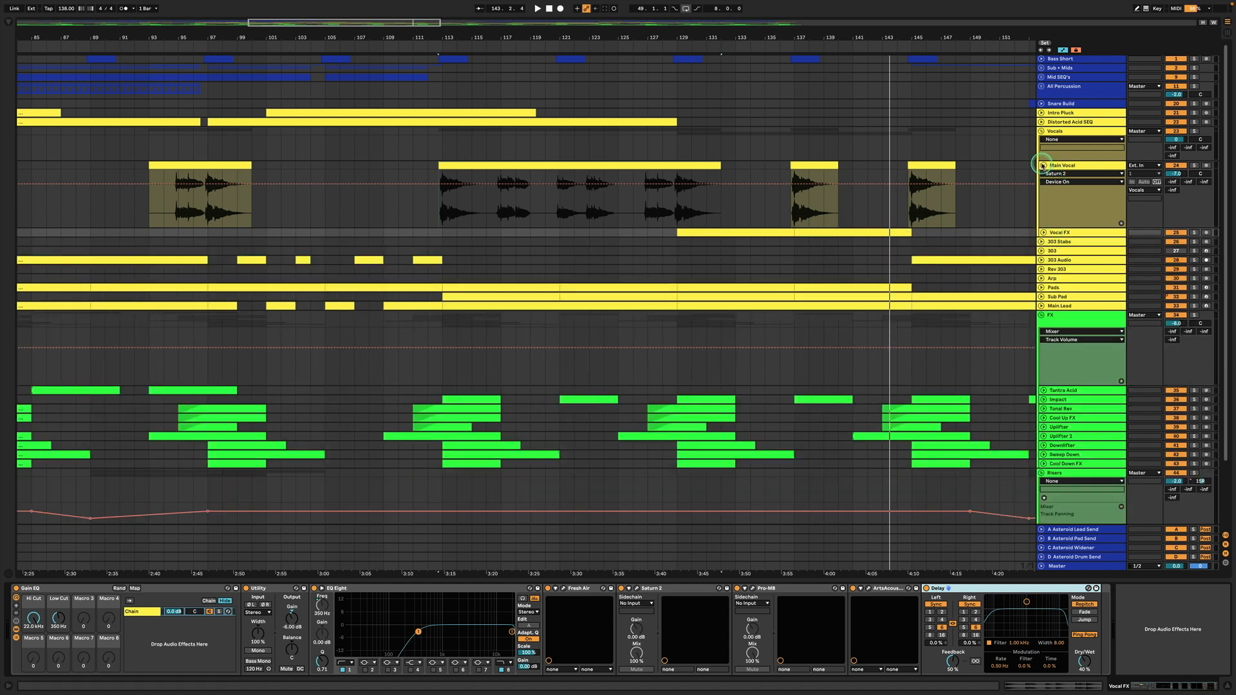
left_click(1043, 165)
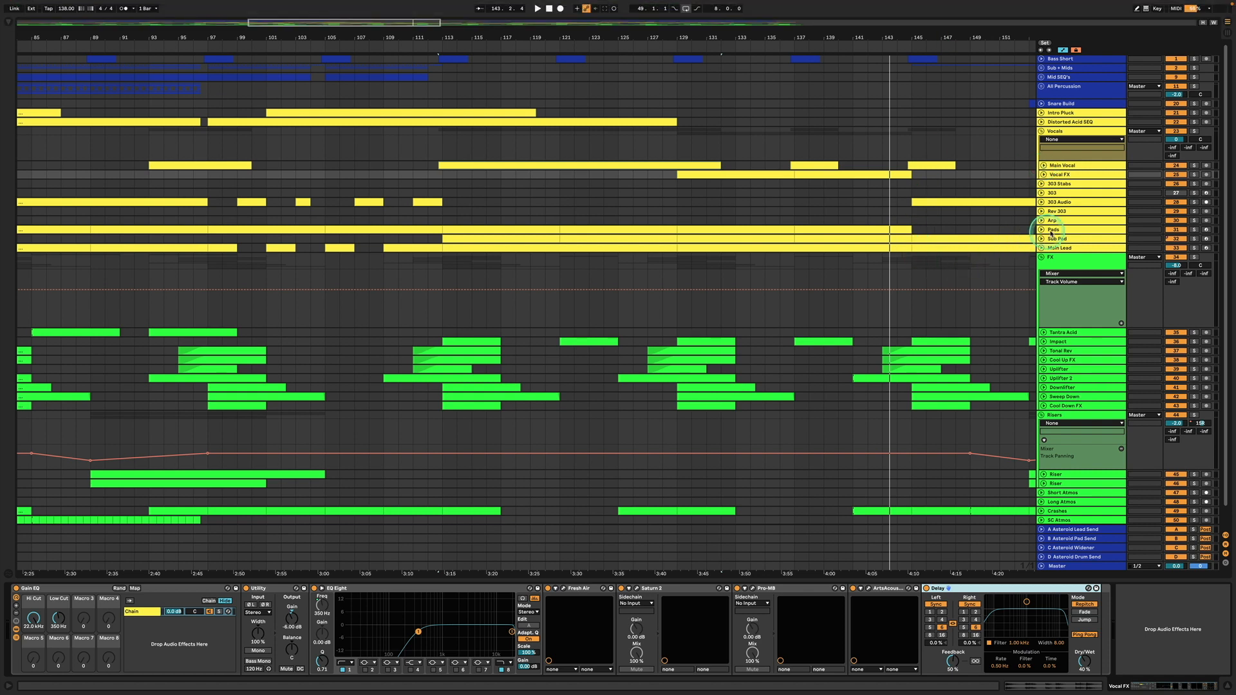
Step: Expand the 303 Stabs track and select its clip starting at bar 68
left_click(1042, 185)
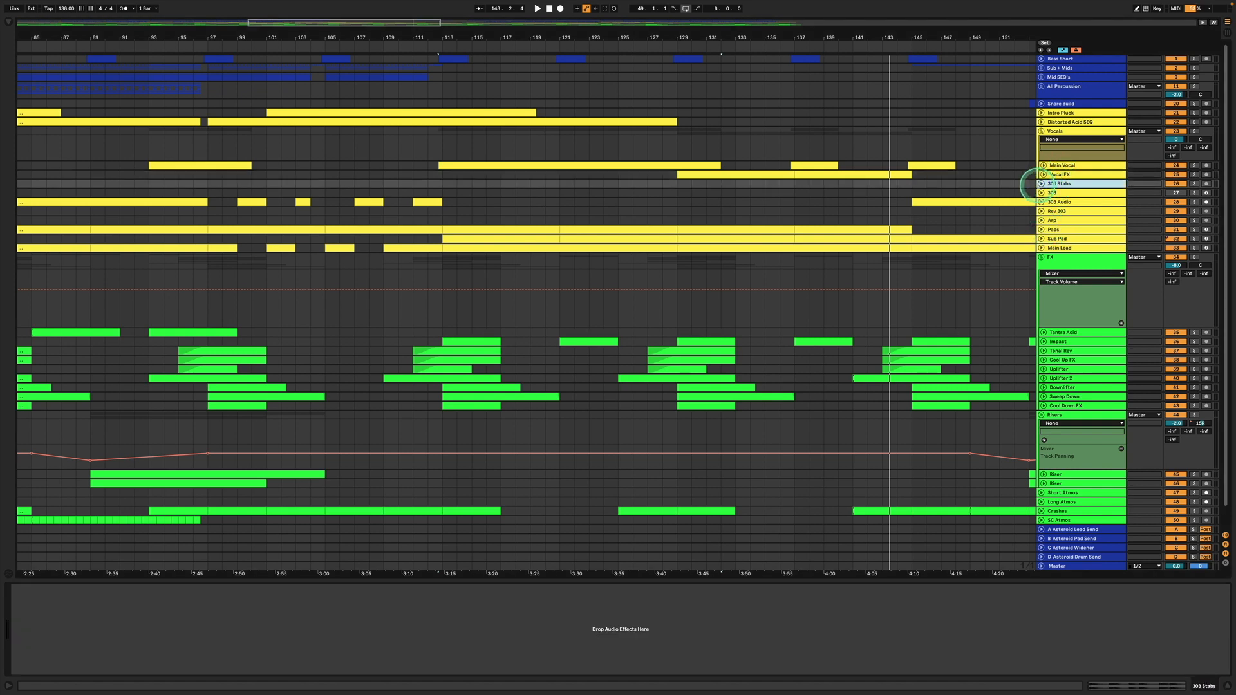
left_click(1041, 184)
left_click_drag(763, 33, 751, 7)
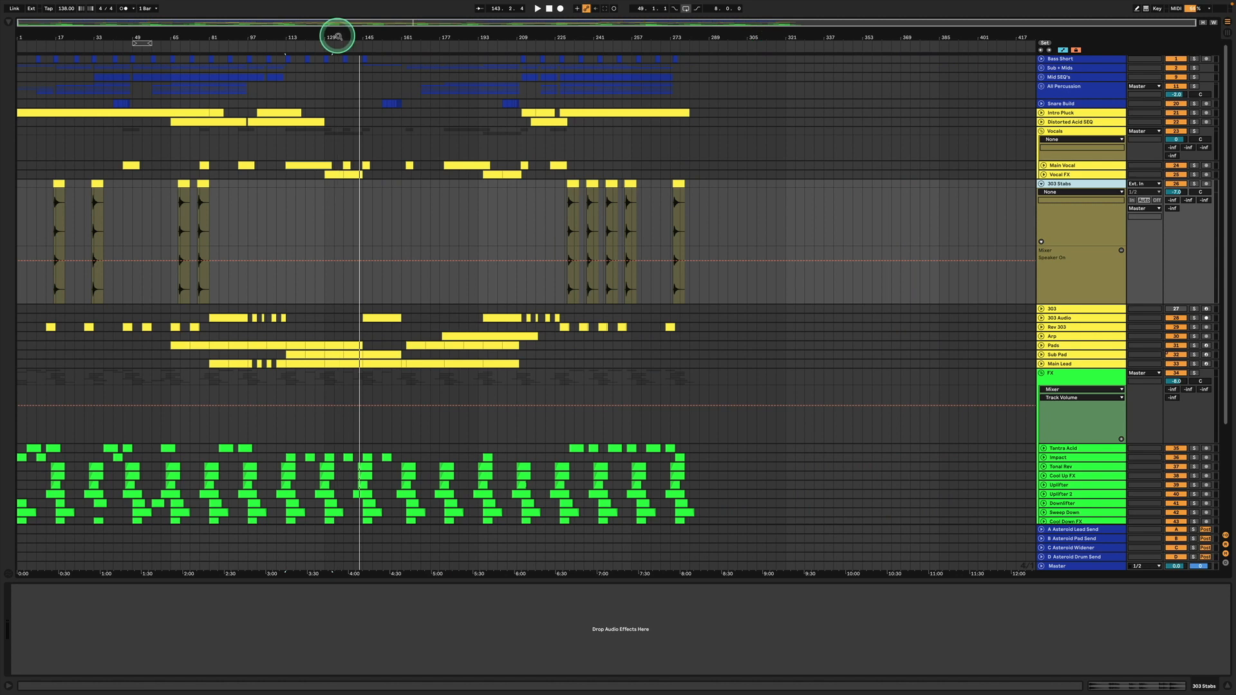
left_click_drag(64, 38, 64, 41)
left_click_drag(731, 37, 731, 40)
left_click(657, 185)
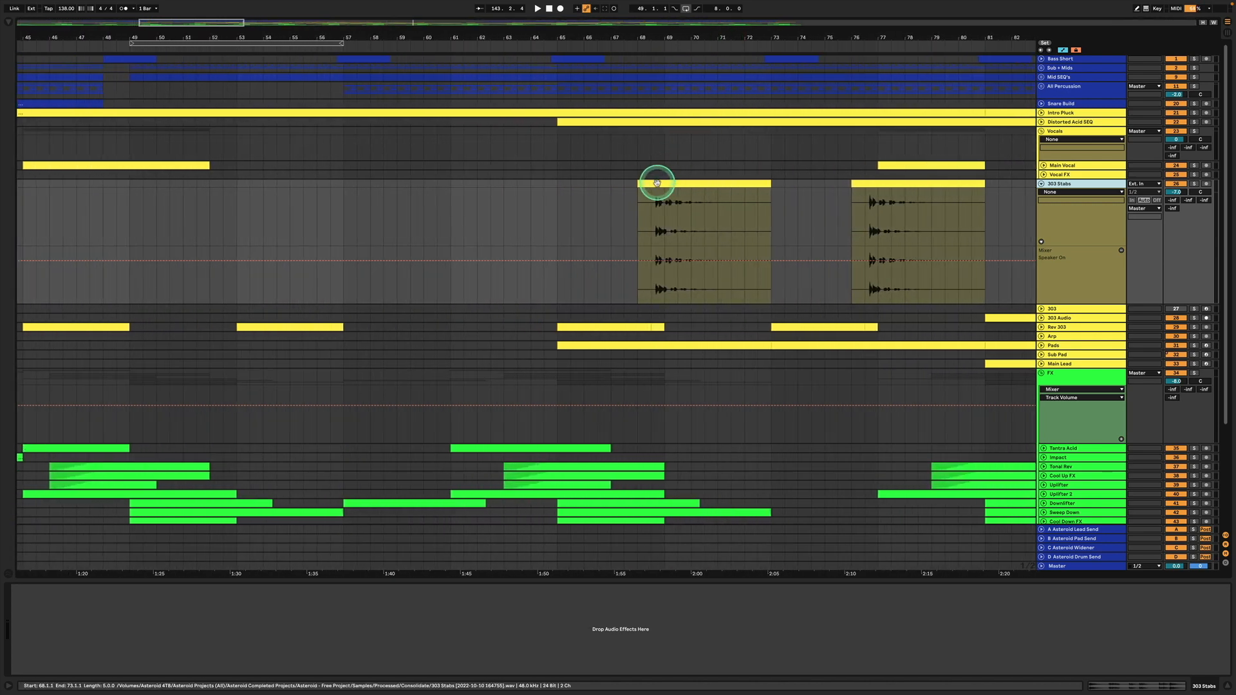
Step: Audition the selected 303 Stabs clip with the track soloed, and unsolo and collapse the track when finished
left_click(1192, 184)
key("space")
left_click(1085, 186)
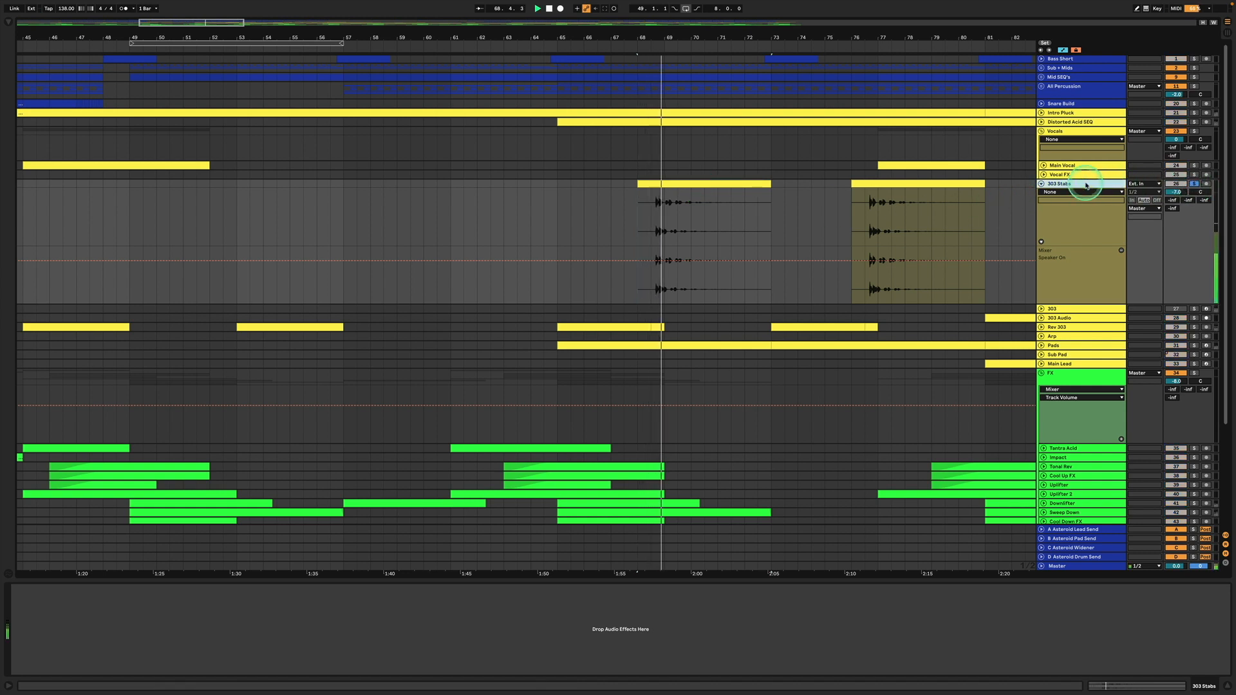
key("space")
left_click_drag(729, 35, 679, 54)
left_click(1194, 184)
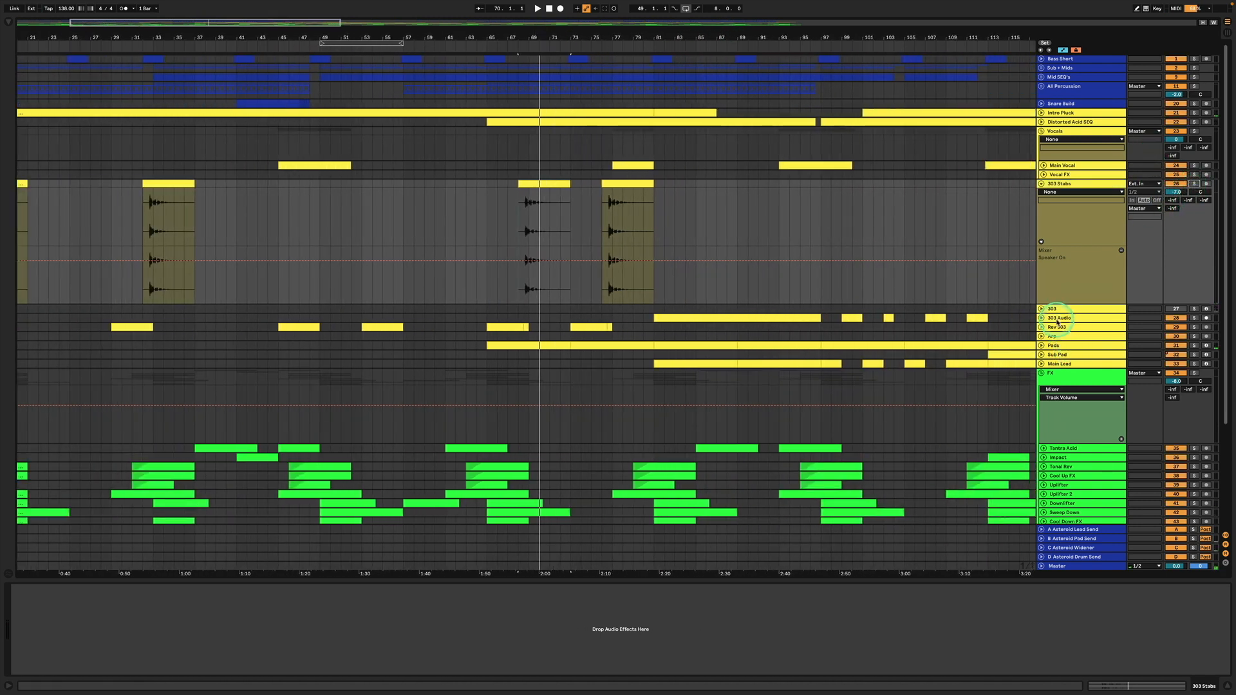
left_click(1039, 183)
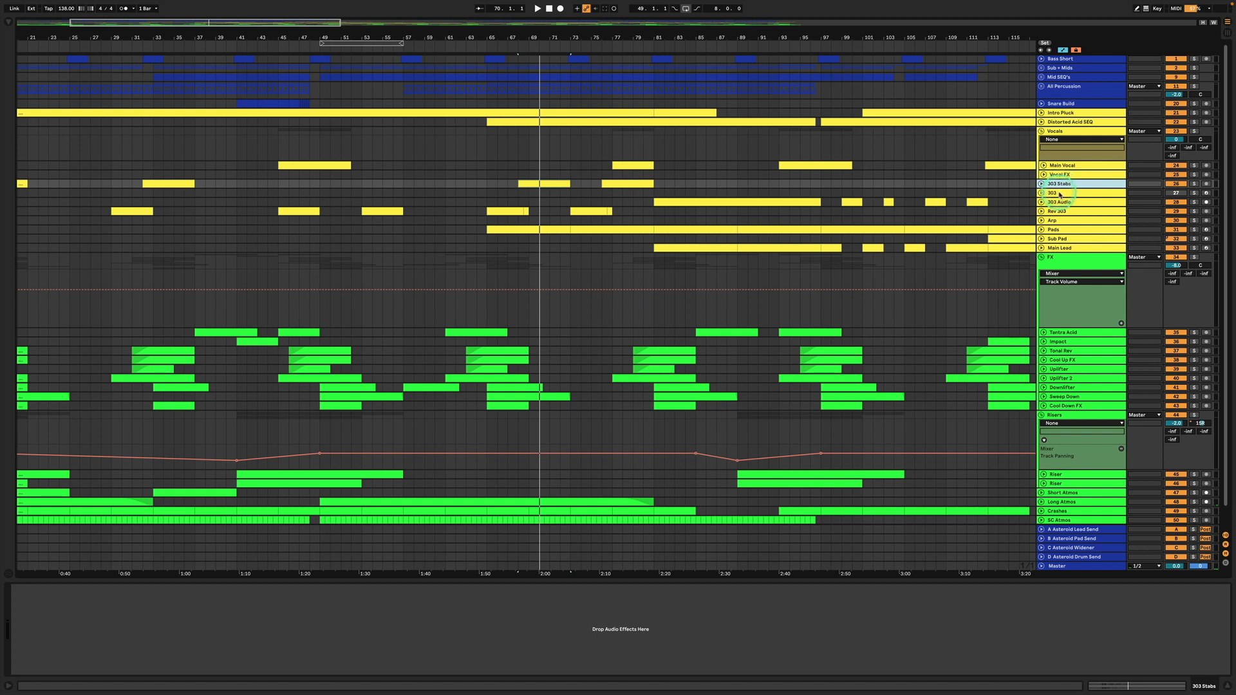
Step: Expand the 303 track, solo it, and play it from bar 68
left_click(1059, 194)
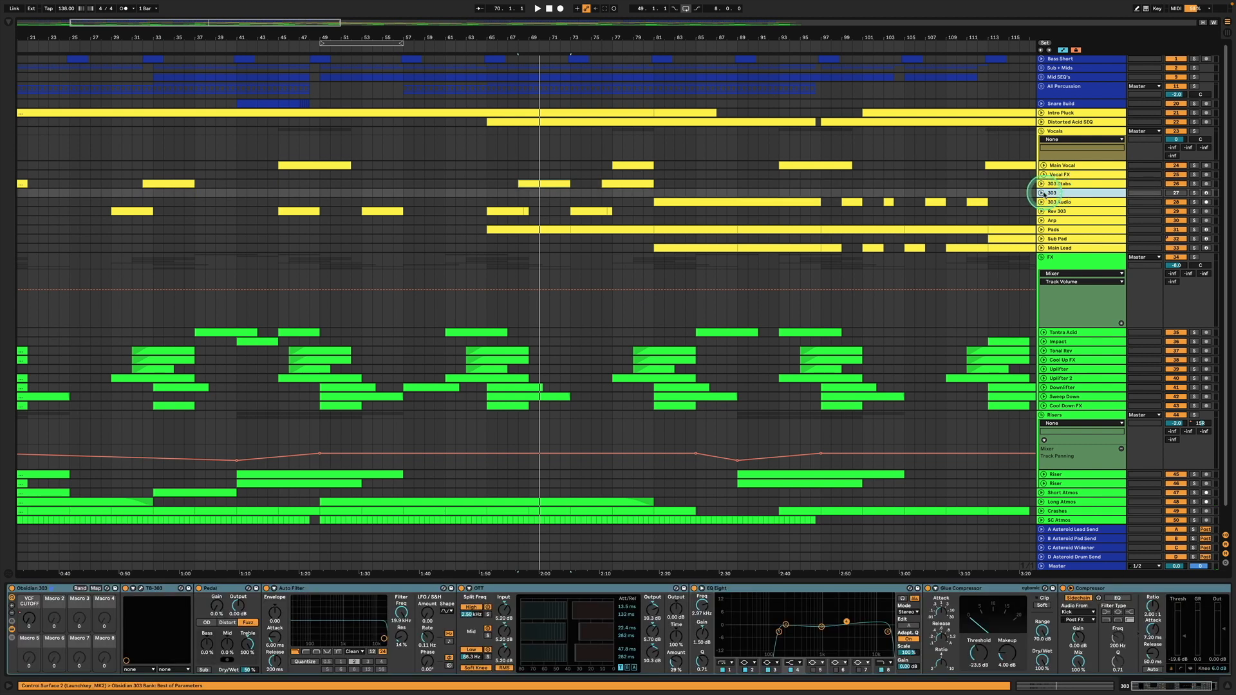
left_click(1041, 193)
key("space")
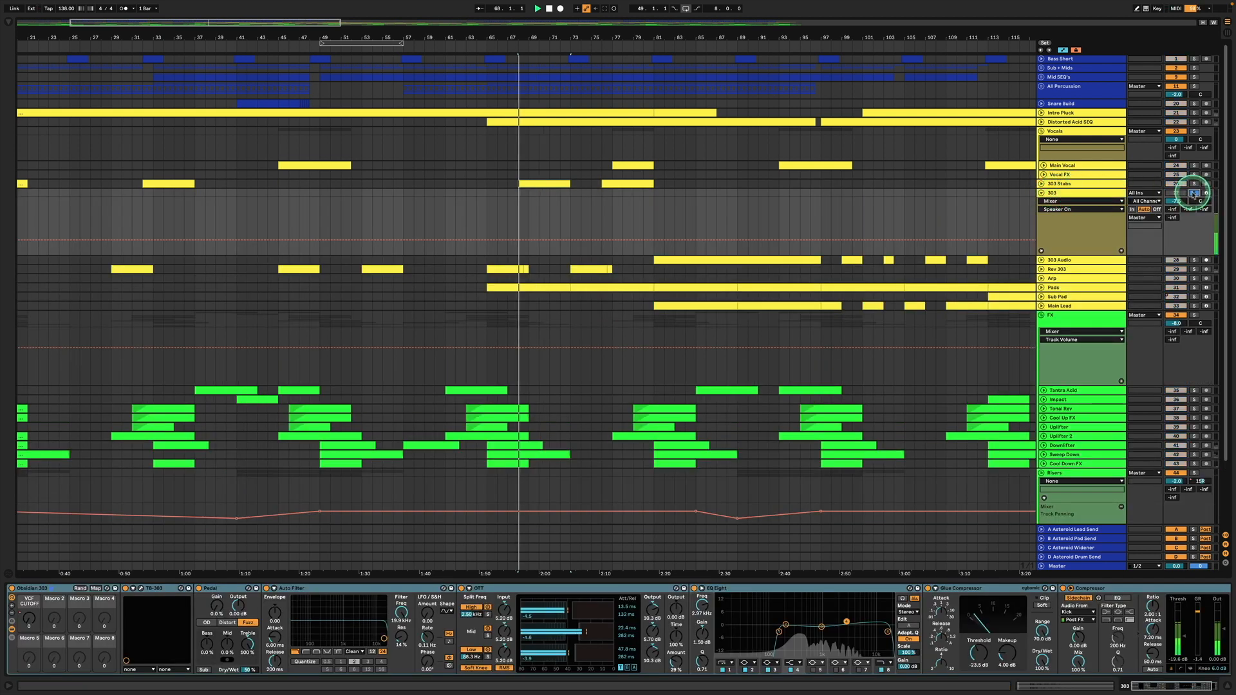
left_click(1194, 193)
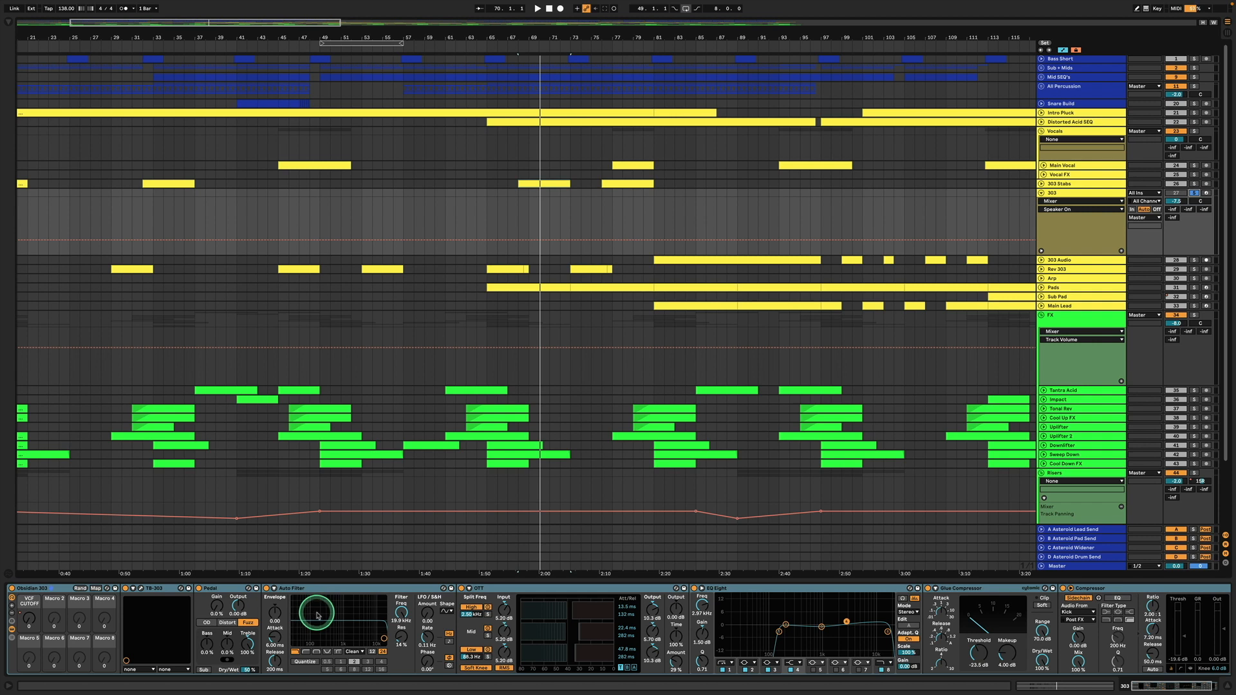
Step: Play the soloed 303 track and turn off its Pedal effect to hear the sound without it
left_click(244, 605)
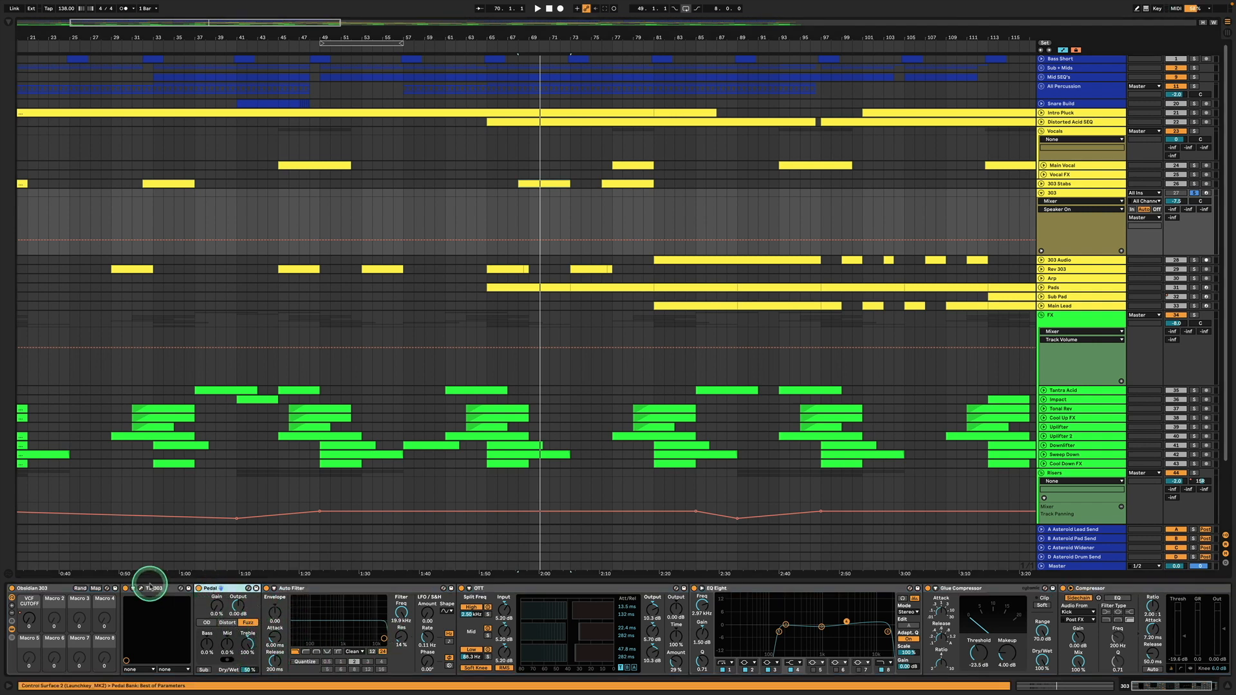
key("space")
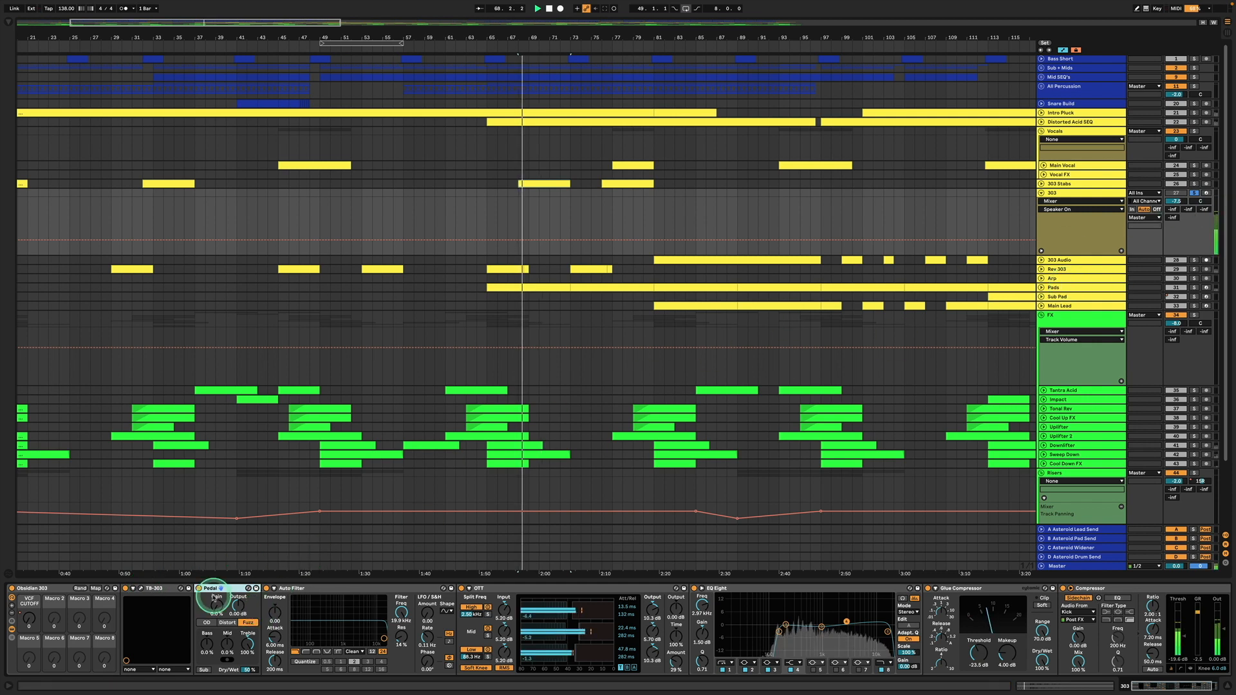
left_click(198, 589)
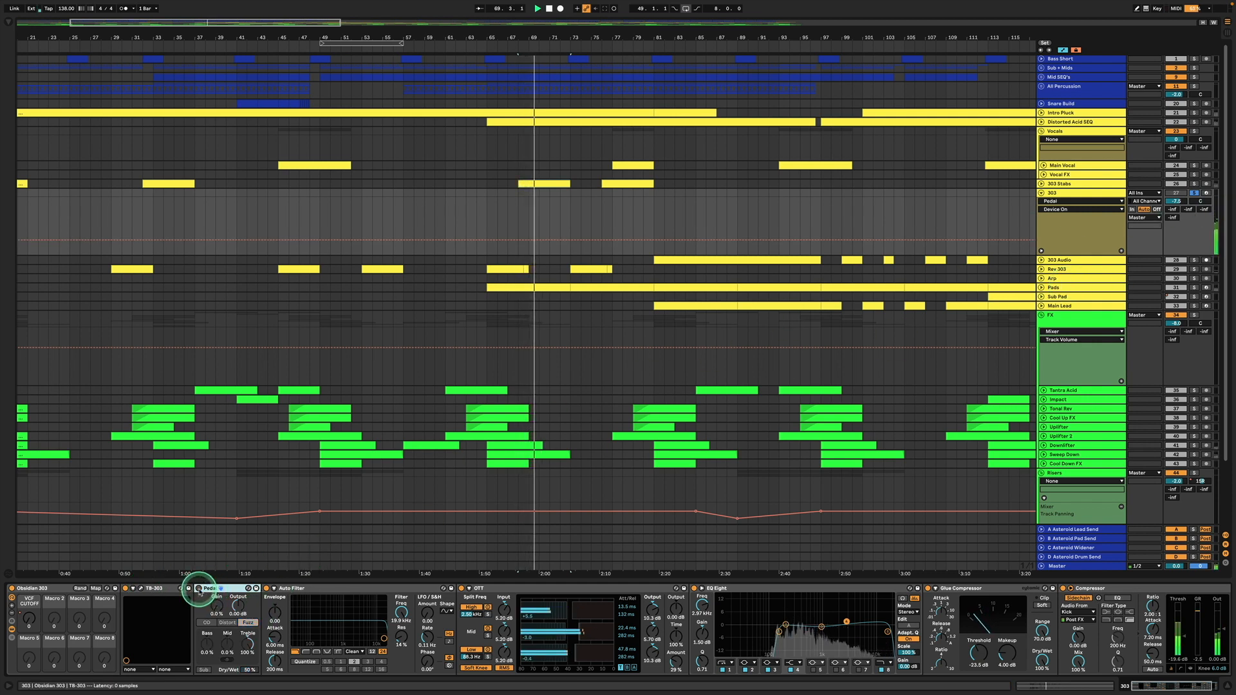
Step: Review the 303 track's Auto Filter and OTT settings, and play the soloed track to check the OTT effect
left_click(352, 623)
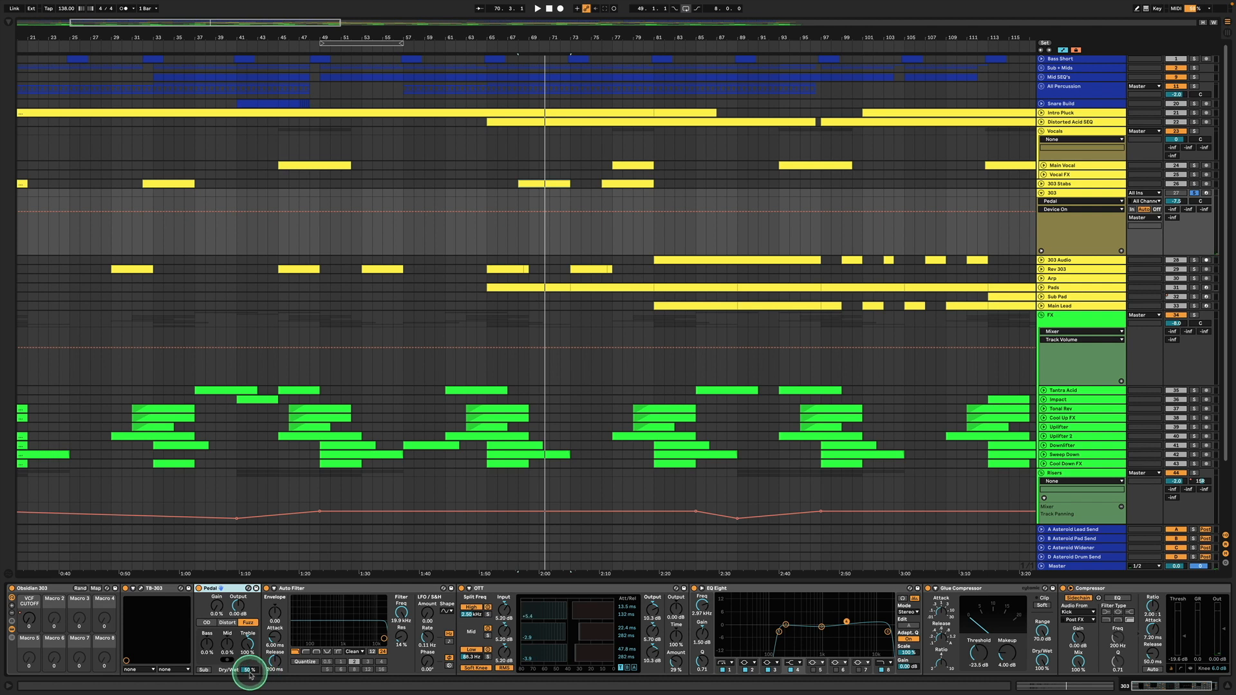
left_click(406, 593)
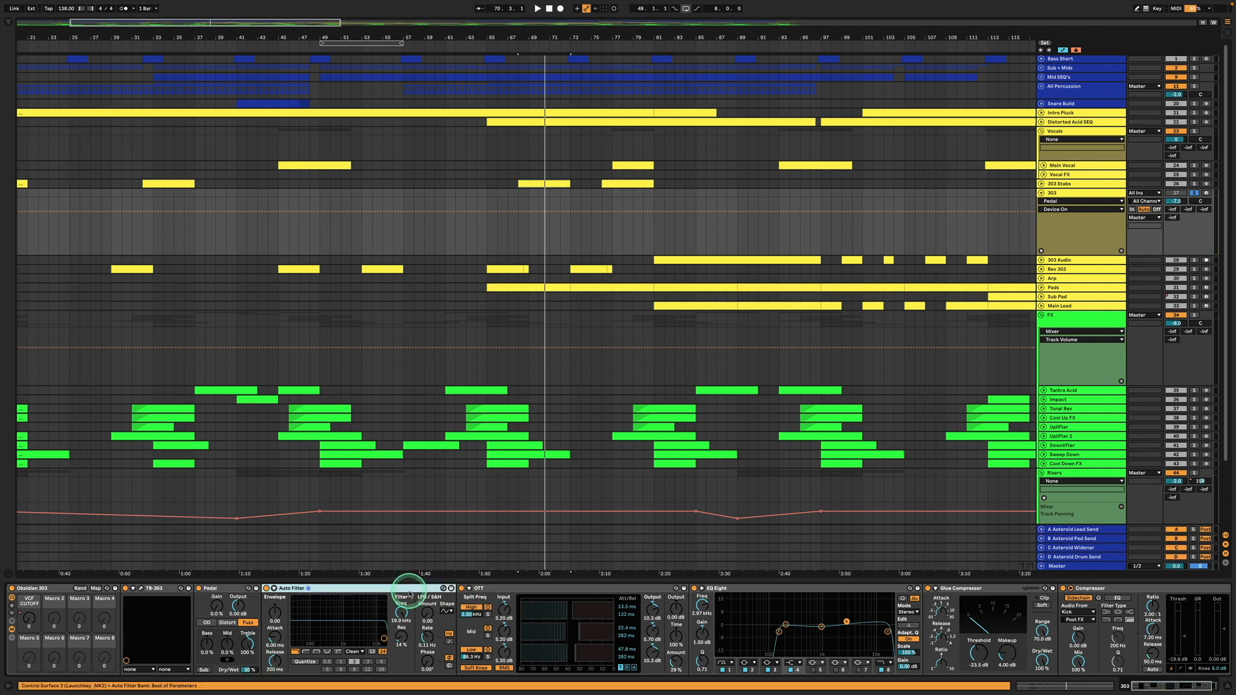
left_click(522, 590)
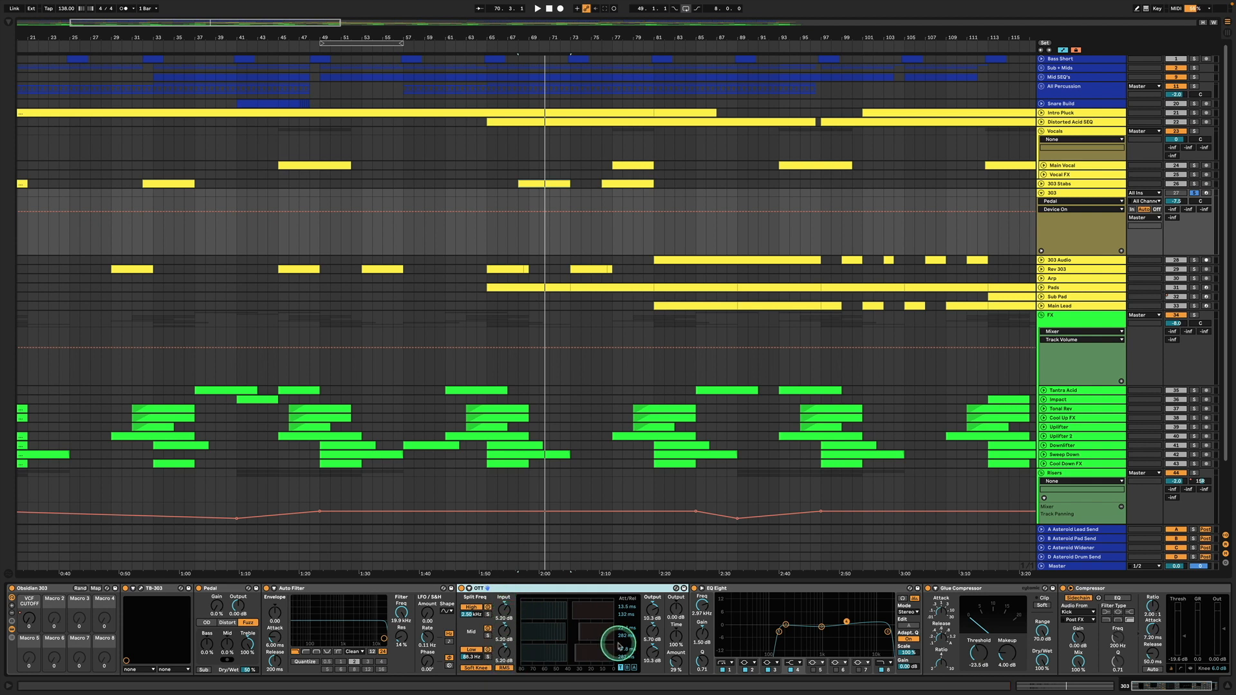
scroll(651, 642, "right", 3)
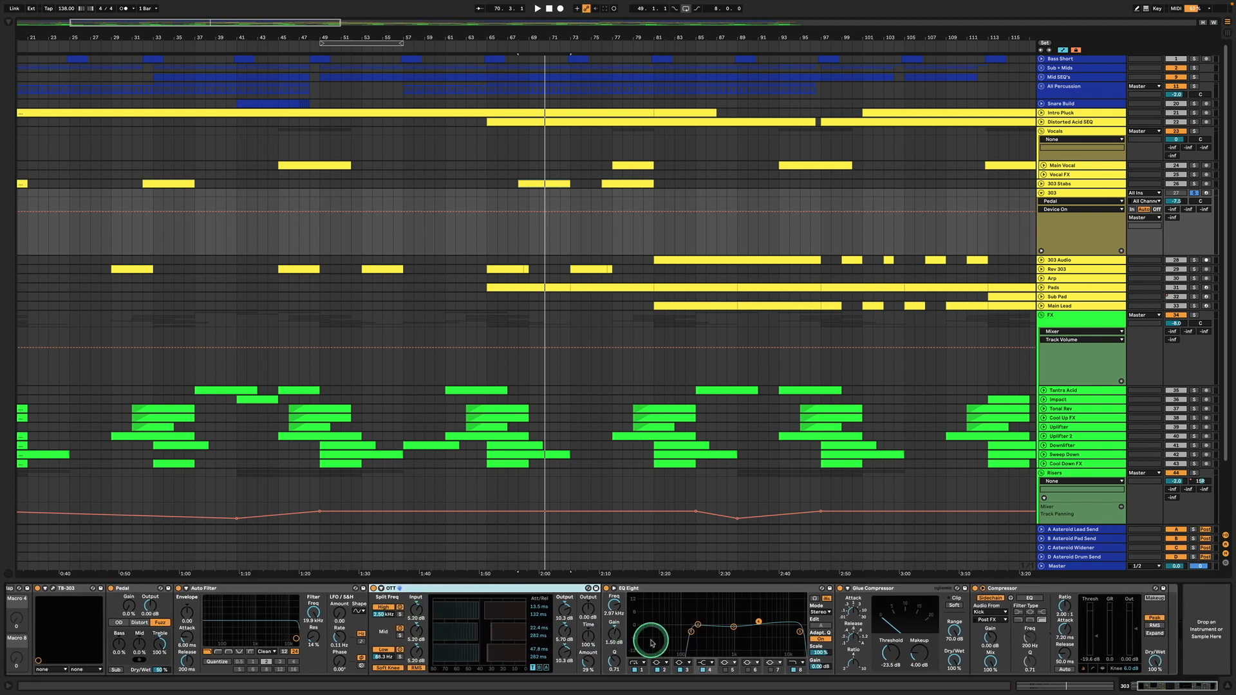
key("space")
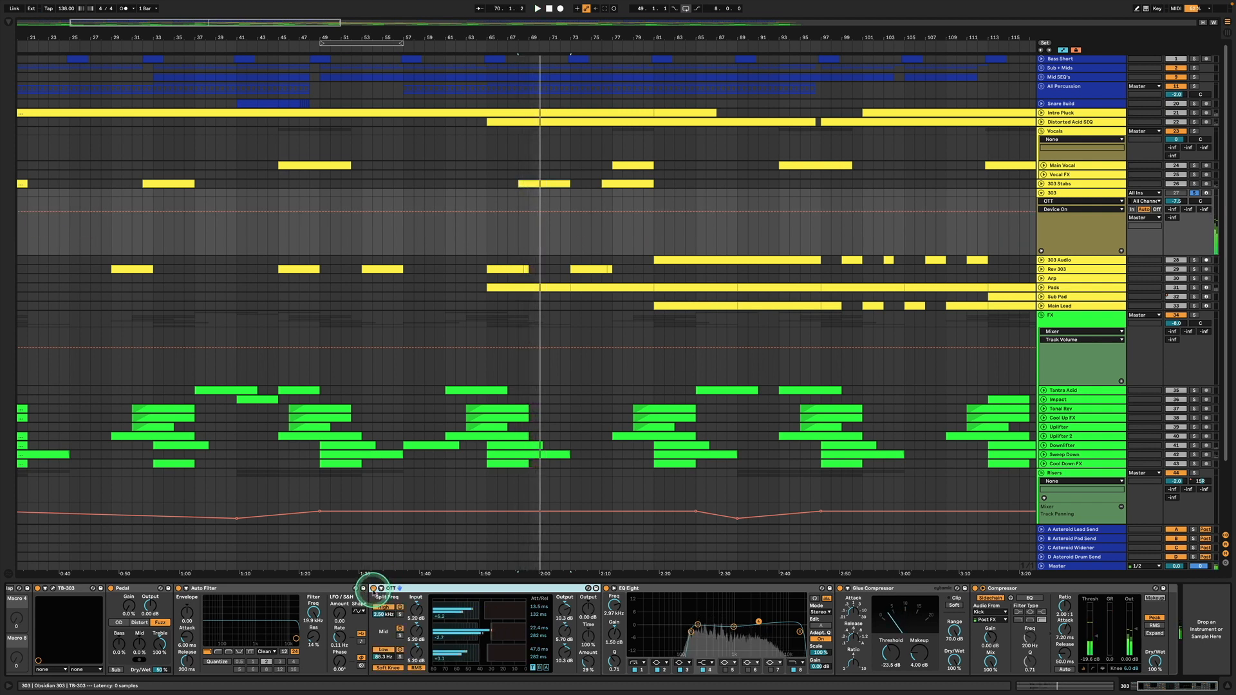
Step: Go through the 303 track's EQ Eight bands, Glue Compressor and sidechained Compressor
left_click(690, 632)
mouse_move(693, 633)
left_mouse_down()
mouse_move(686, 661)
mouse_move(715, 643)
left_mouse_up()
left_click(733, 628)
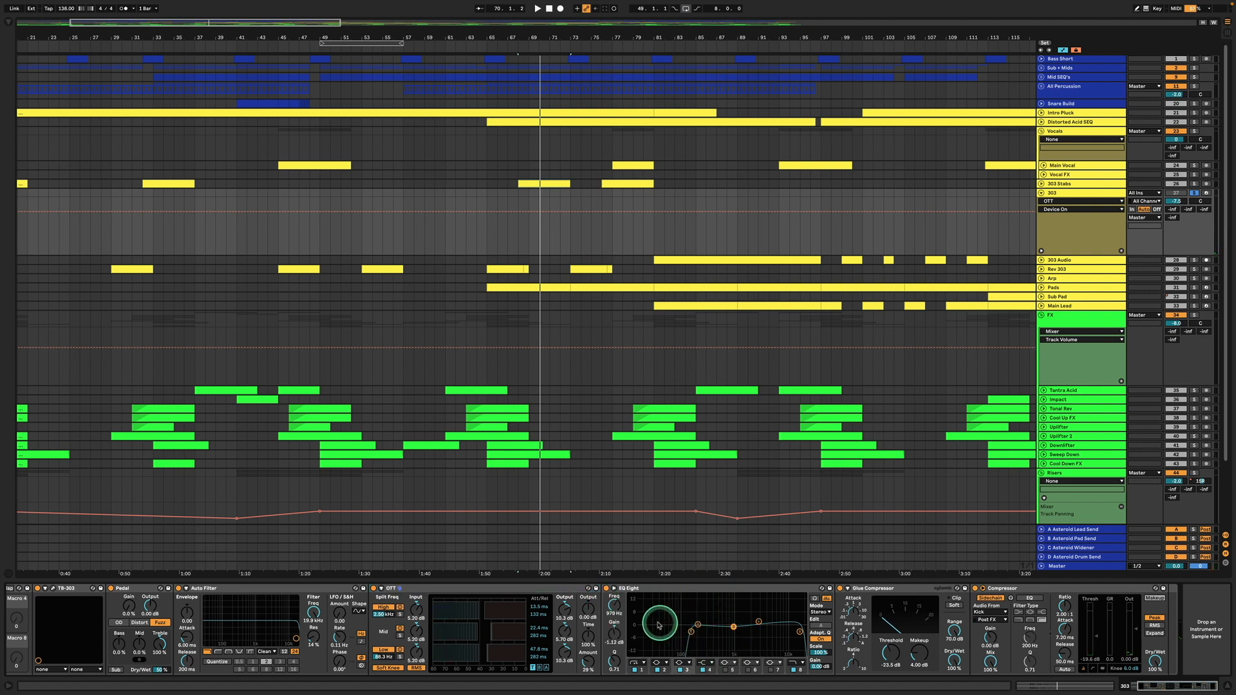
left_click(758, 623)
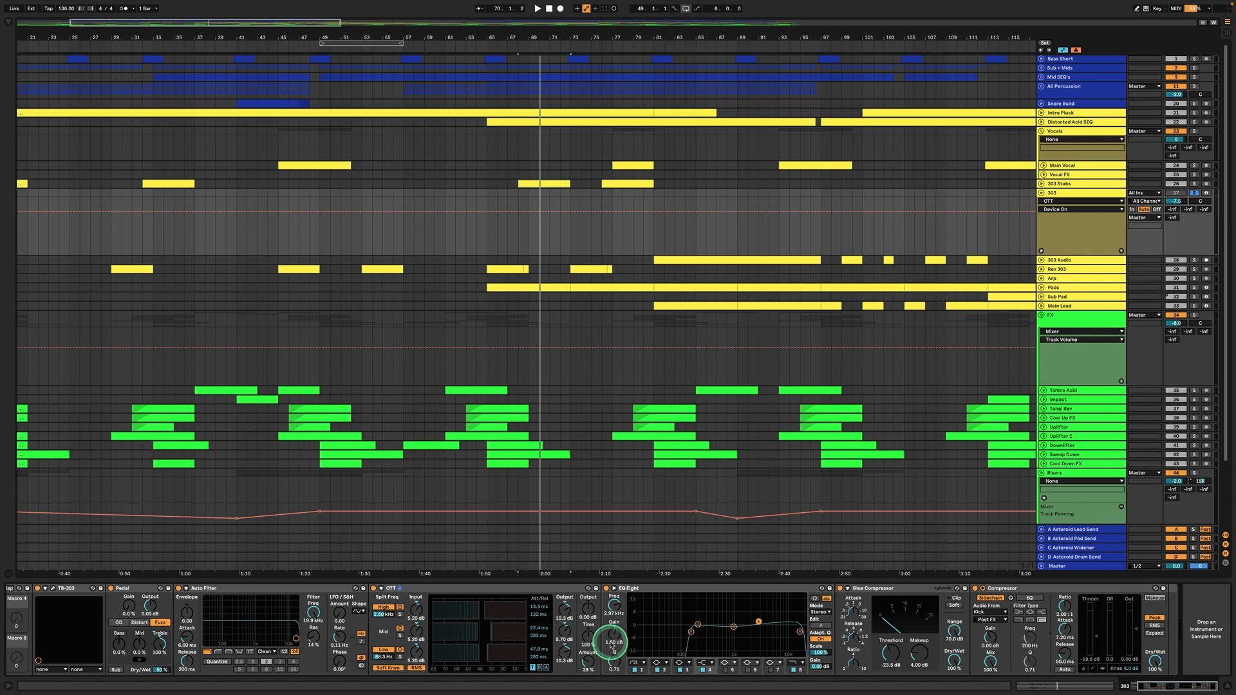
left_click(860, 591)
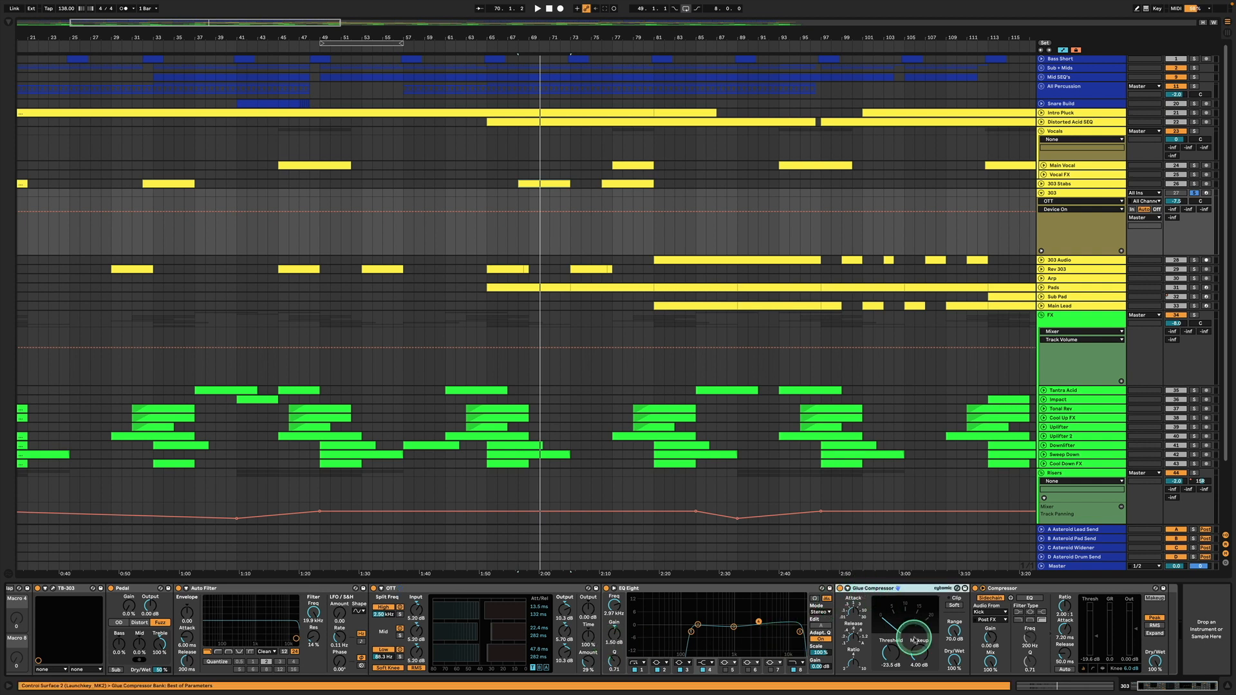
left_click(1009, 589)
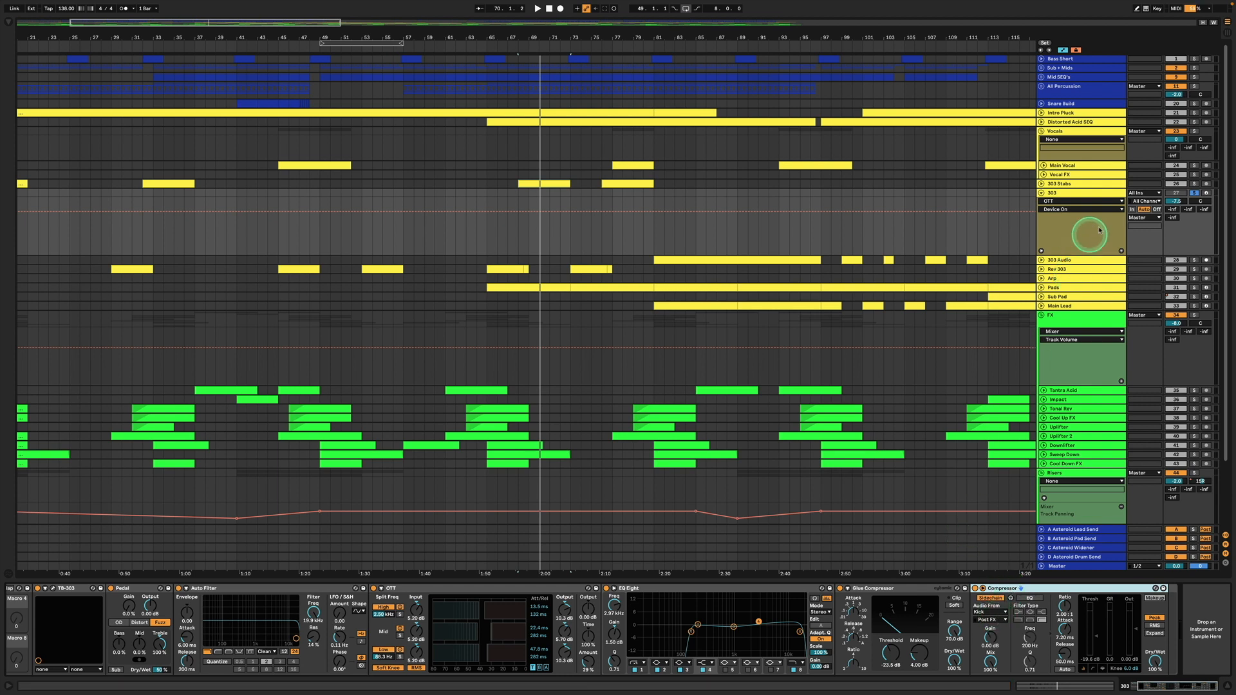
Step: Play the 303 track with its effect chain, and unsolo and collapse it when finished
key("space")
left_click(1044, 193)
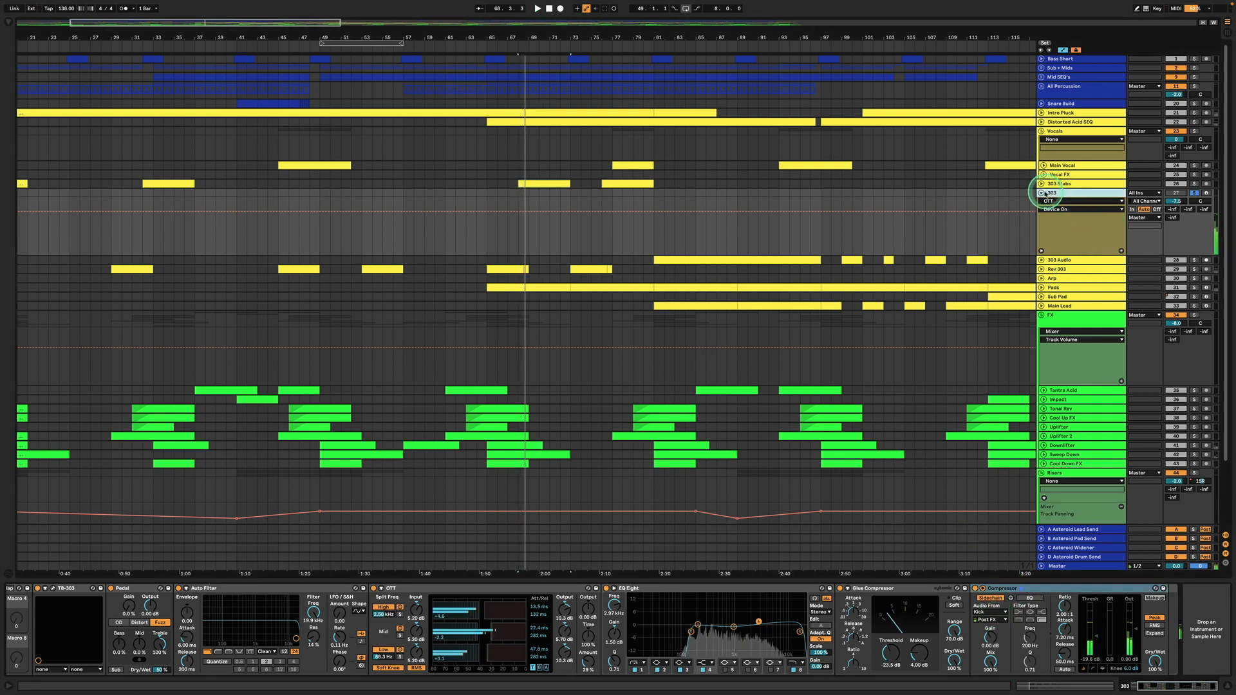
left_click(1041, 193)
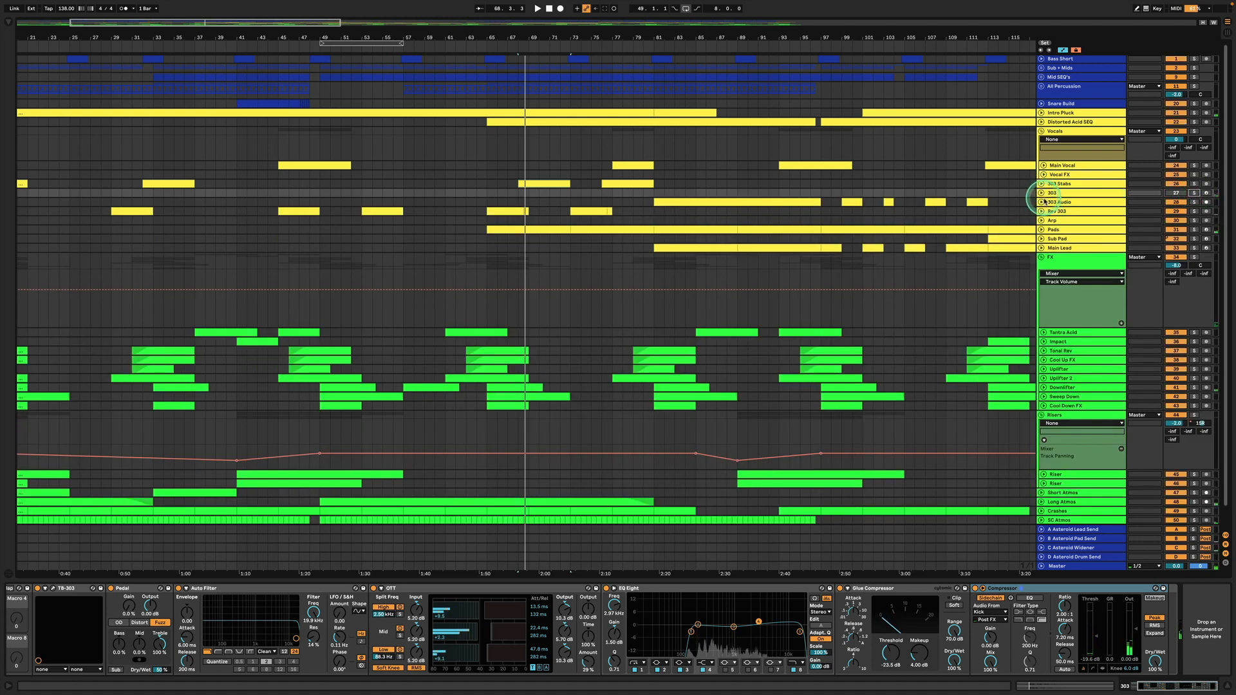
Step: Expand the 303 Audio track and review its Resampling input and its Limiter and Delay devices
left_click(1041, 202)
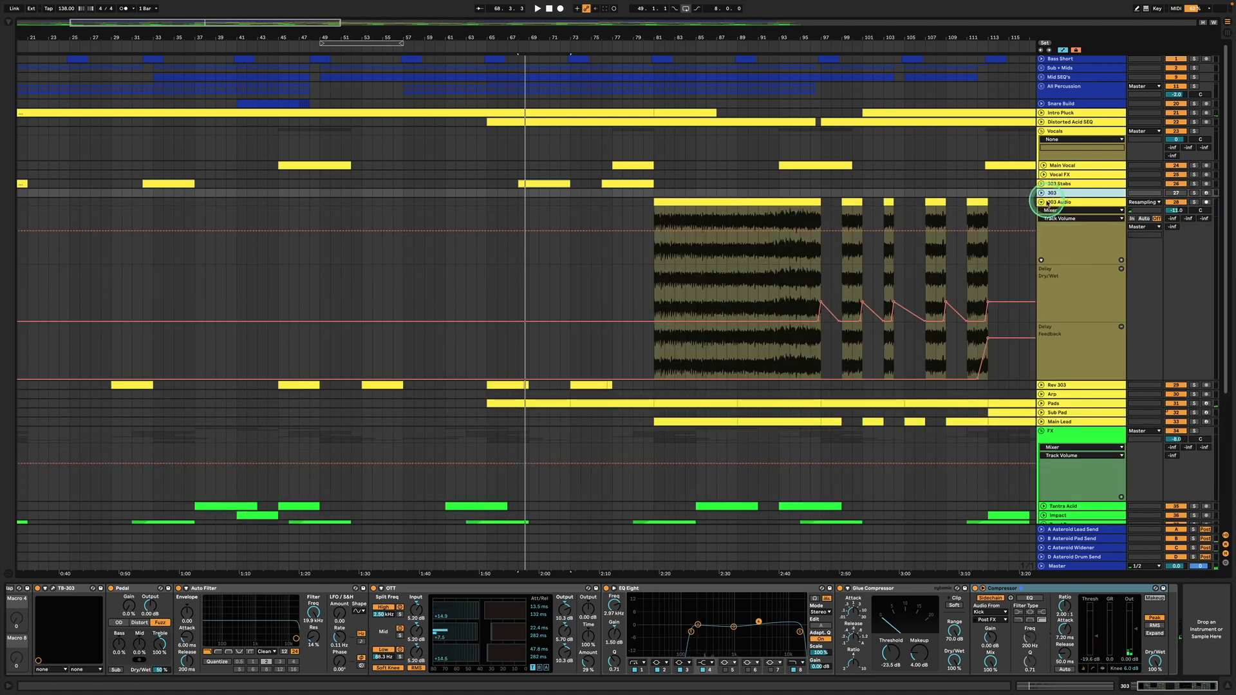
left_click(1063, 205)
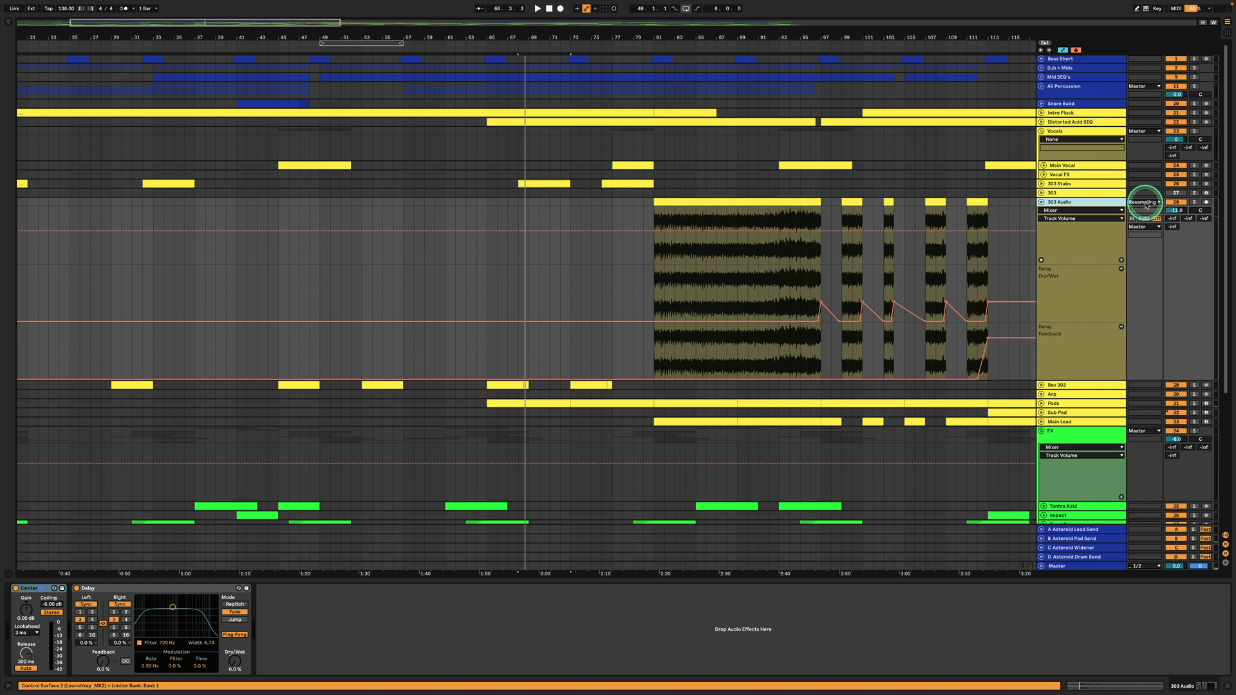
left_click(1144, 202)
left_click(1090, 210)
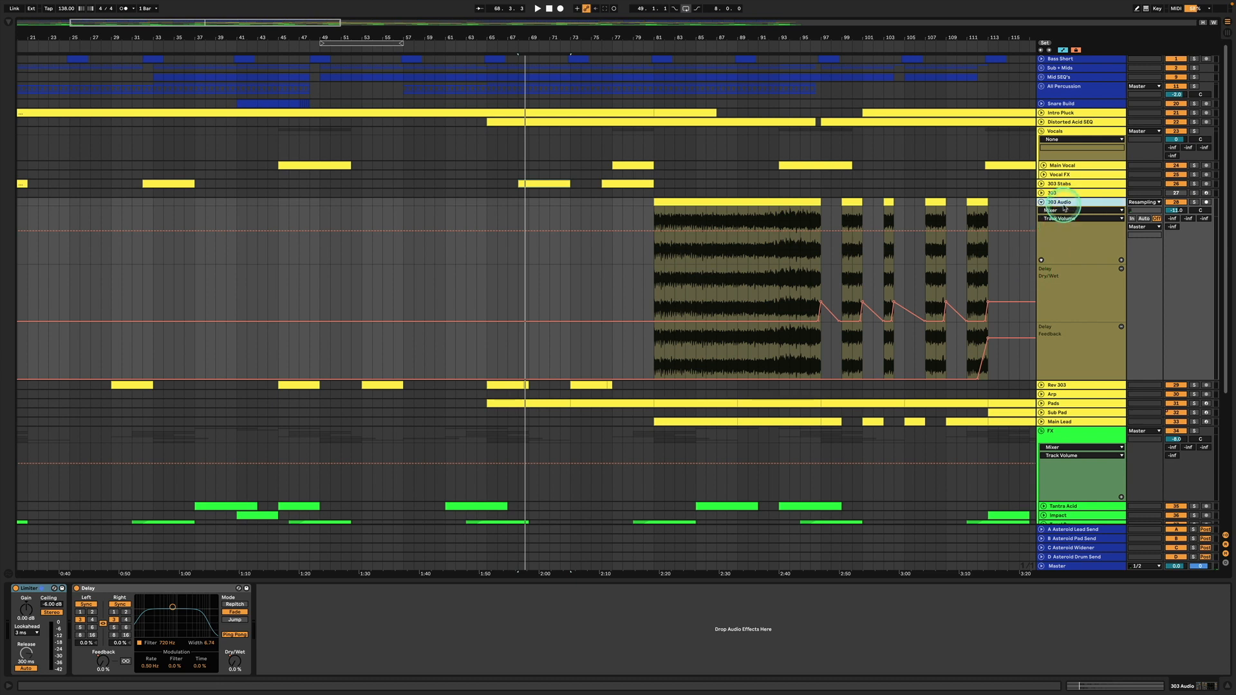
left_click(37, 589)
left_click(103, 589)
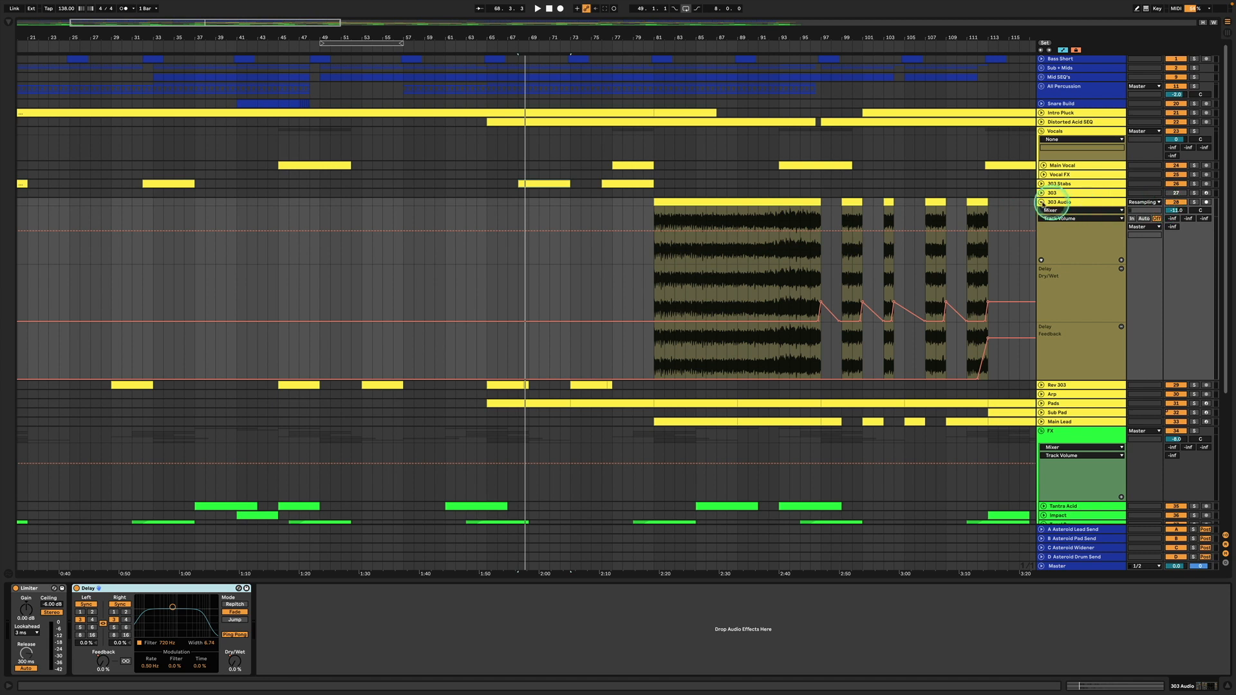
Step: Play the arrangement from the 303 Audio clip at bar 81 through its chopped clips, and collapse the track when finished
left_click(720, 202)
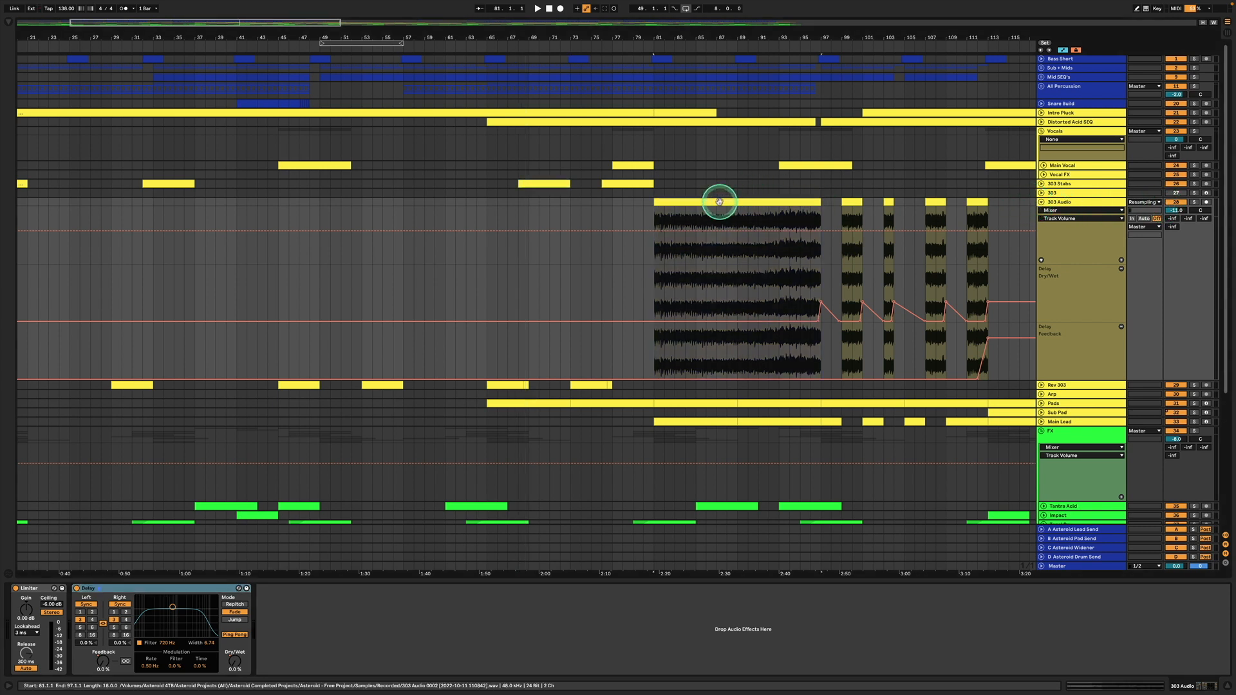
left_click(1074, 193)
left_click(714, 202)
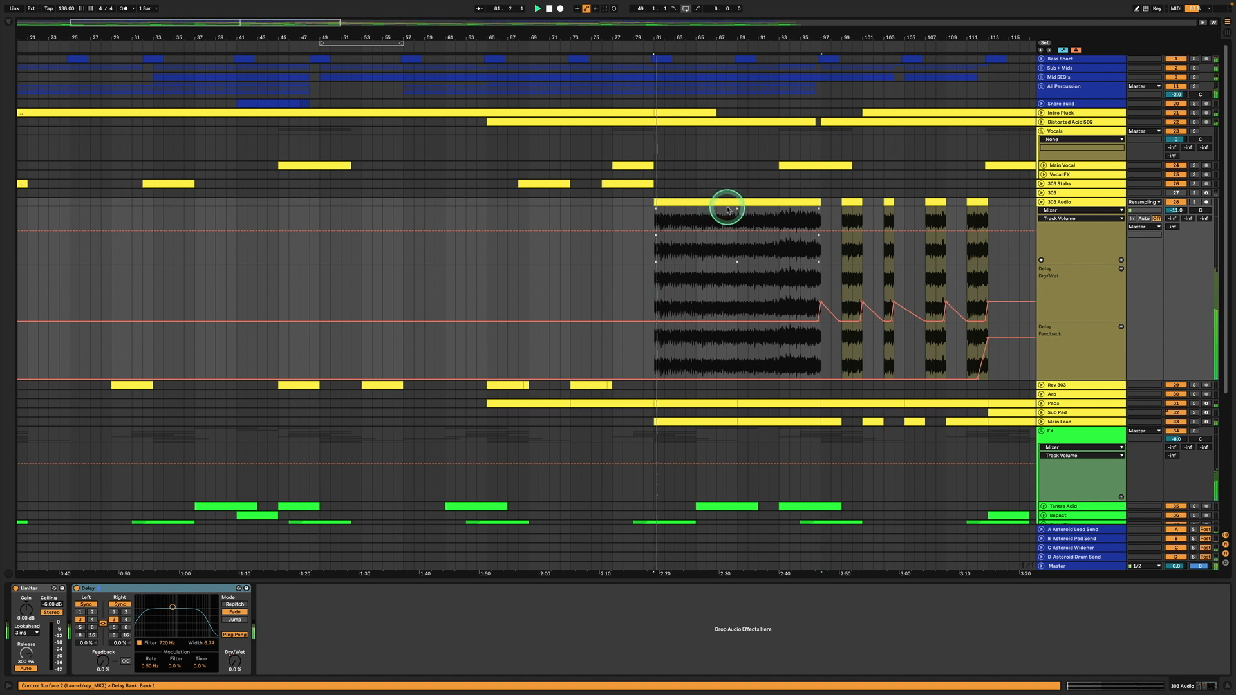
scroll(721, 206, "right", 10)
scroll(730, 210, "right", 5)
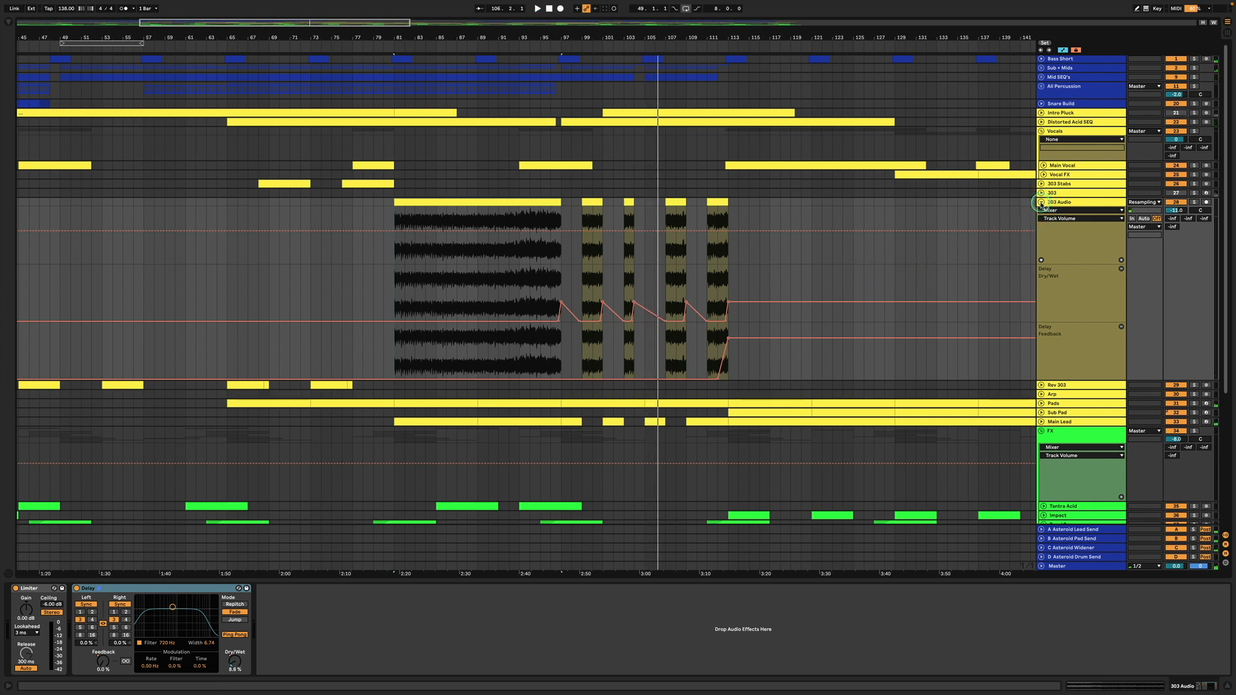
left_click(1040, 203)
Step: Expand the Rev 303 and 303 Stabs tracks and move Rev 303 directly above 303 Stabs
left_click(1064, 213)
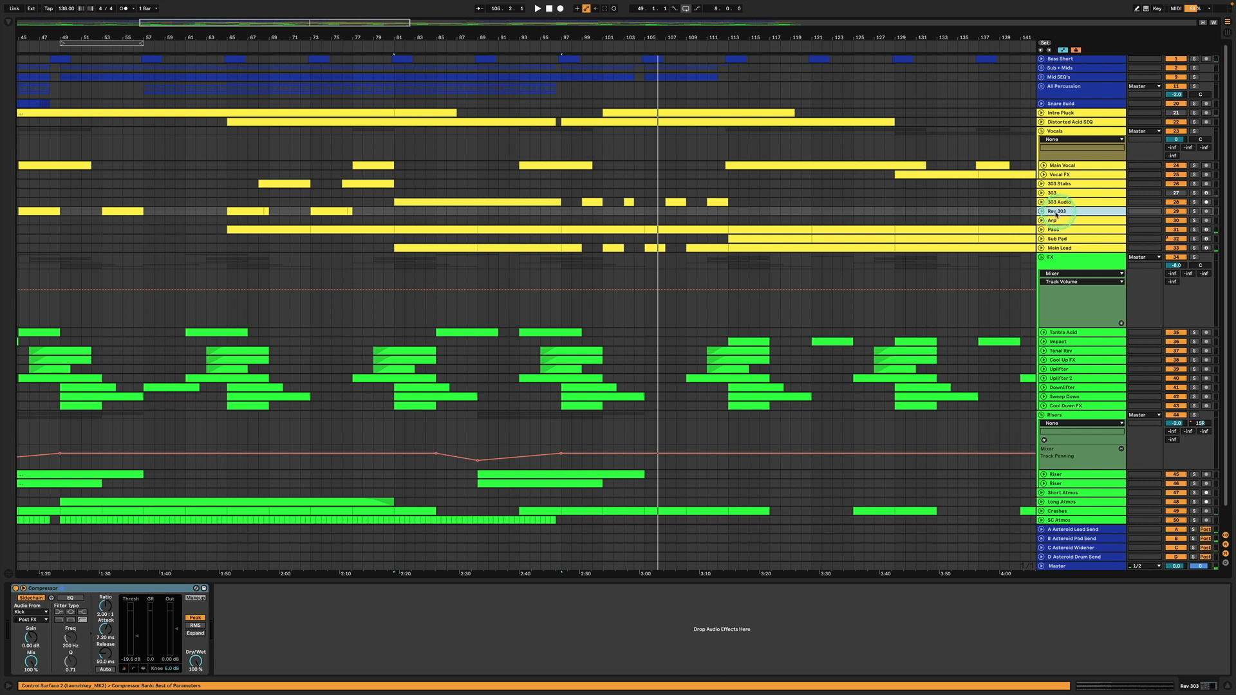
left_click(1040, 212)
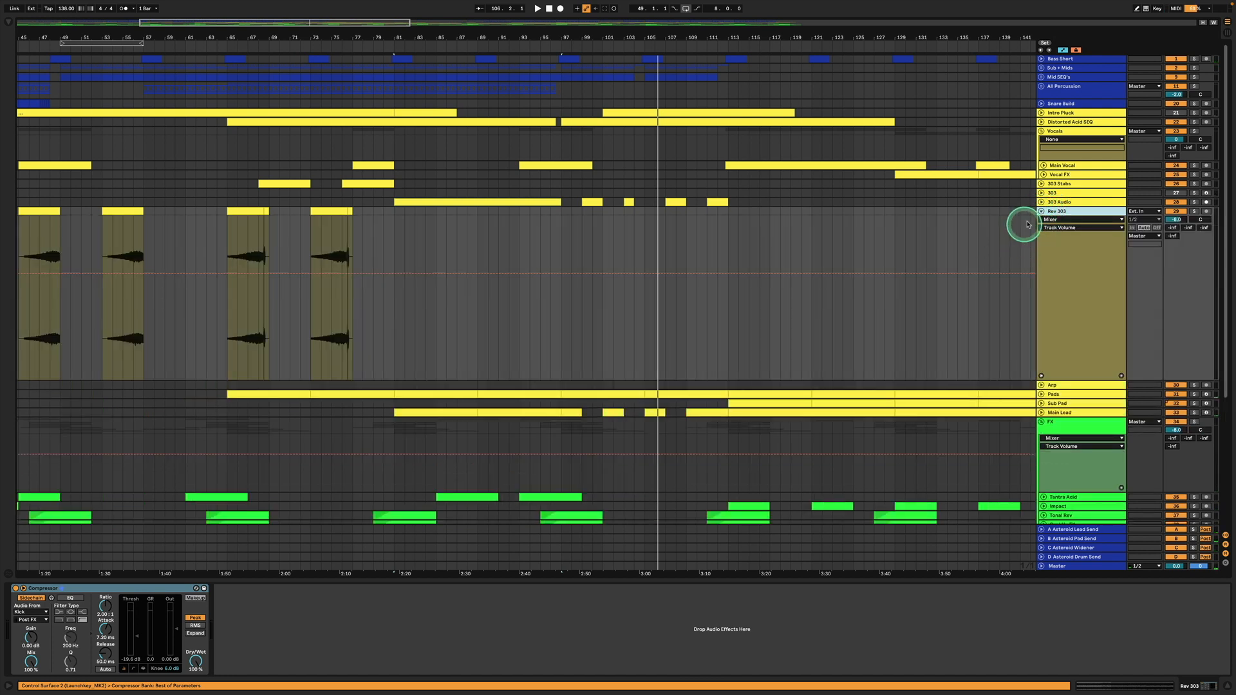
left_click(1042, 185)
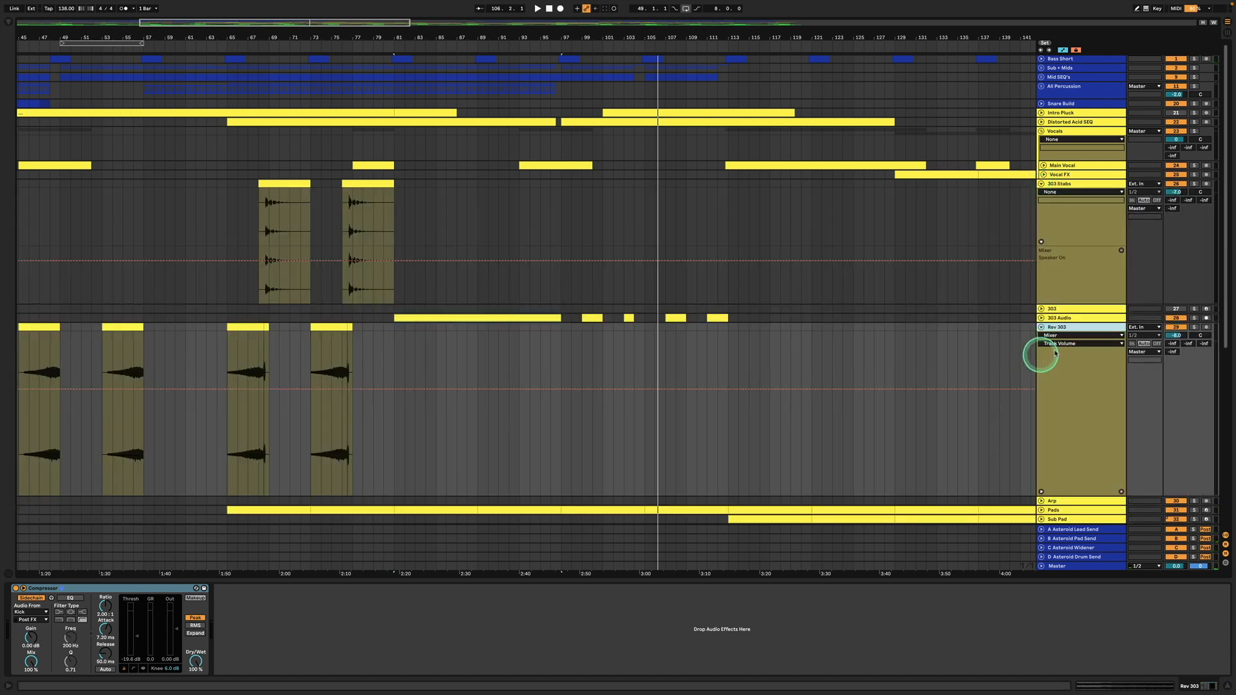
left_click_drag(1071, 272, 1061, 215)
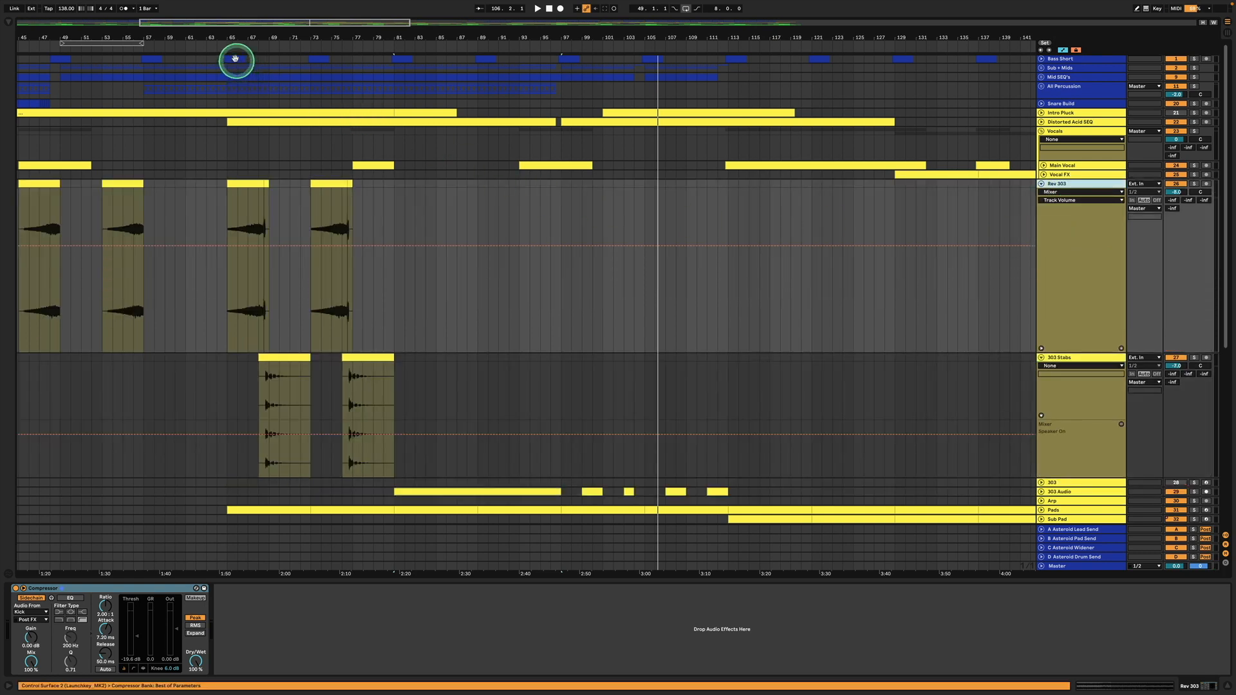
Step: Compare the Rev 303 clip at bar 65 with the first stab in the 303 Stabs clip, selecting 68.3.3 to 68.4.1
left_click_drag(223, 39, 222, 40)
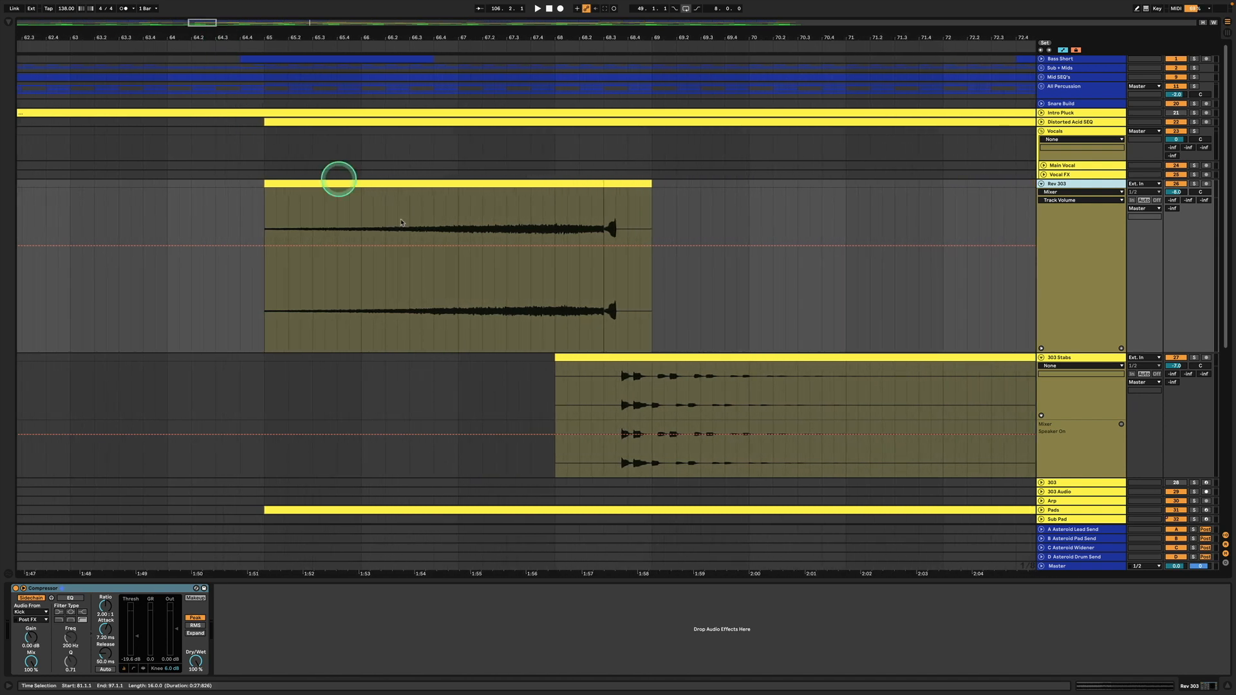
left_click(406, 185)
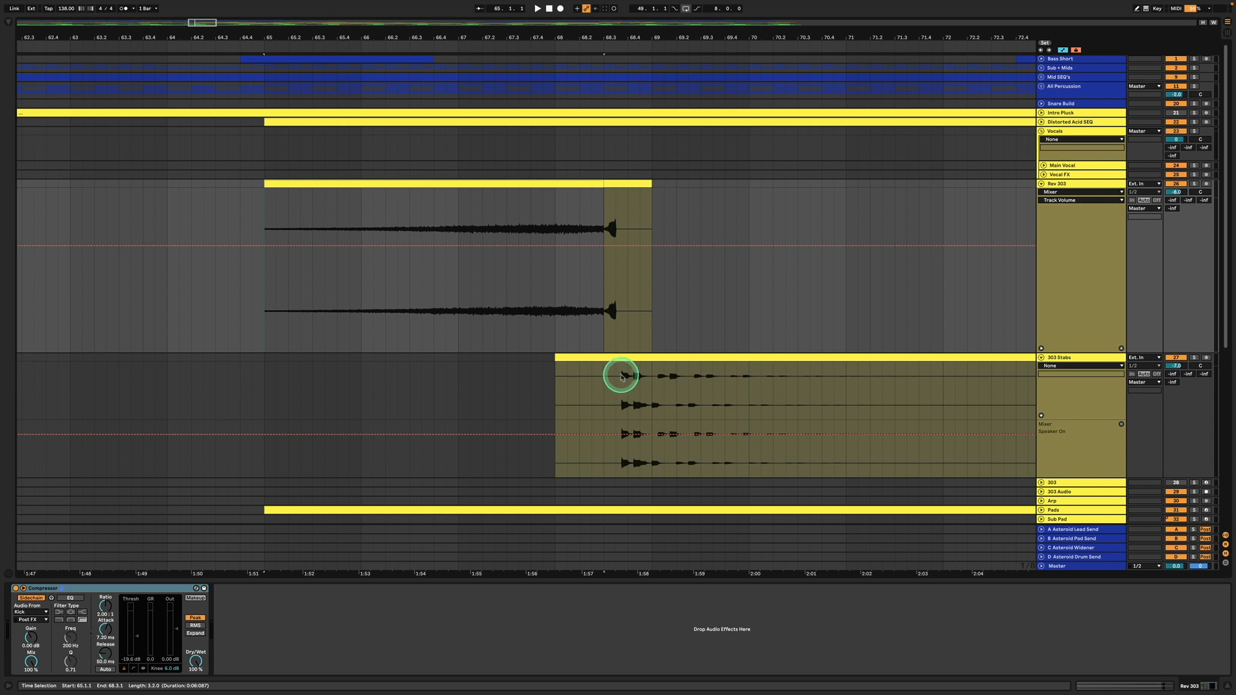
left_click_drag(621, 378, 631, 375)
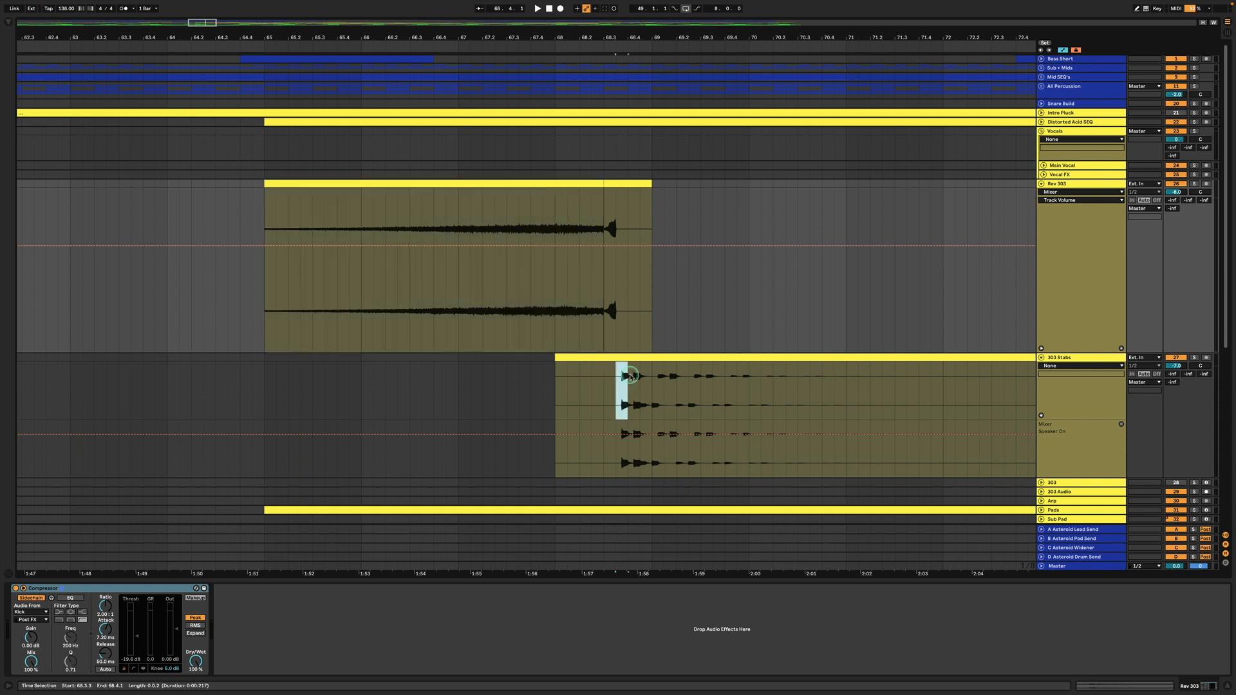
left_click(630, 377)
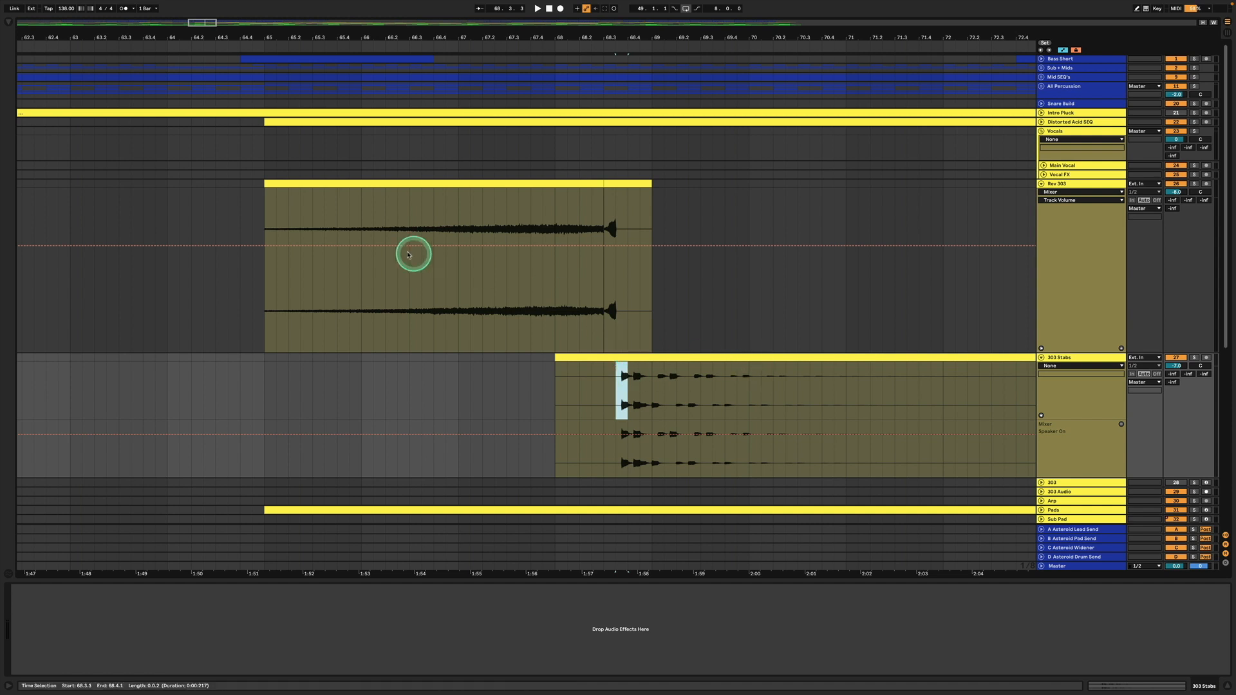
Step: Play from the Rev 303 clip at bar 65 with the Rev 303 and 303 Stabs tracks soloed together
left_click(324, 186)
key("space")
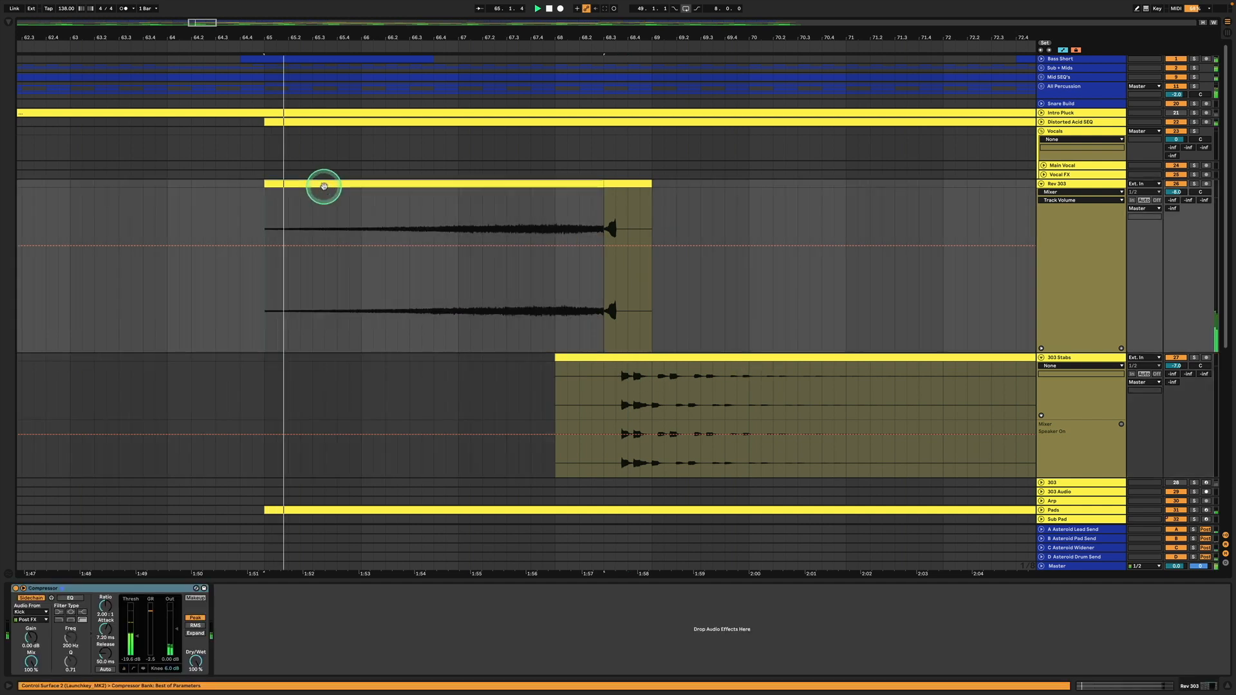
left_click(1192, 184)
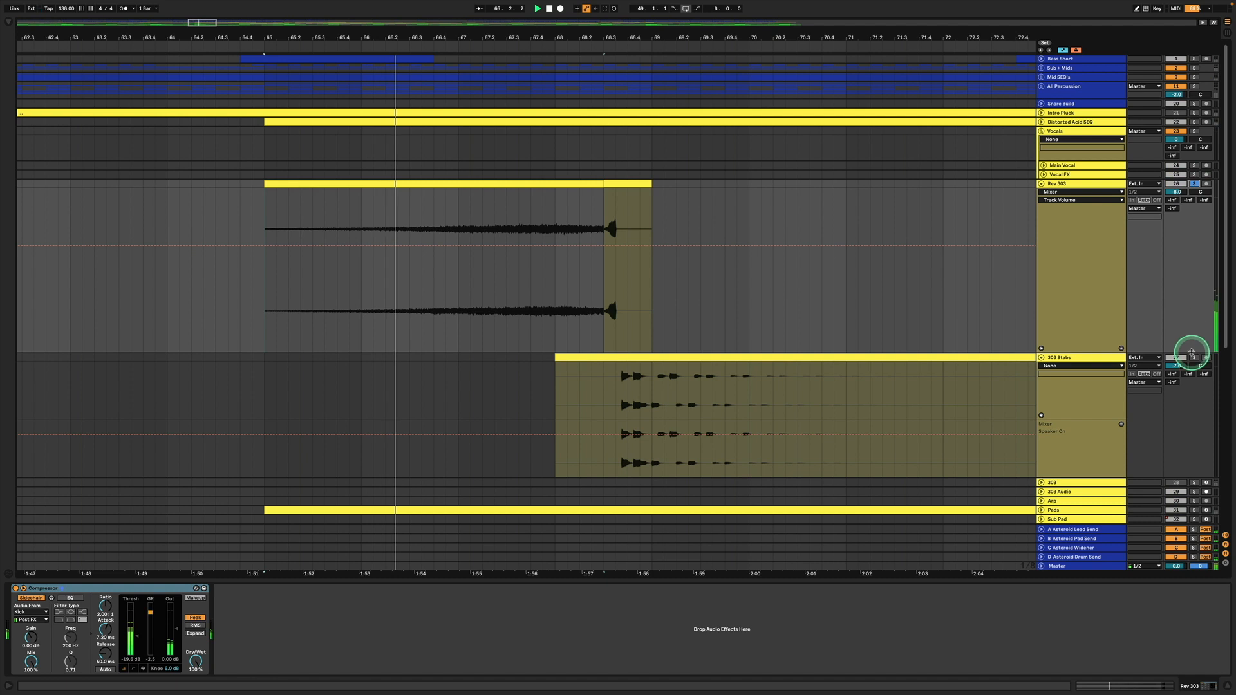
left_click(1193, 357, "super")
scroll(1194, 357, "down", 1)
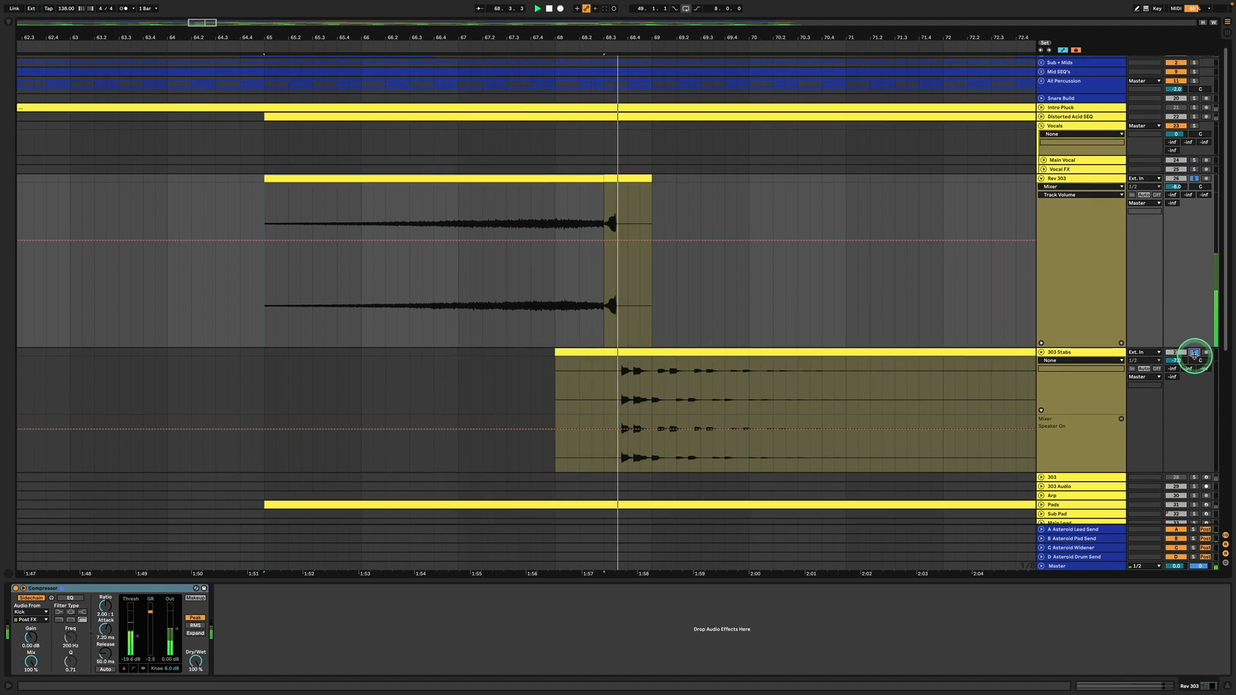
scroll(1193, 355, "up", 1)
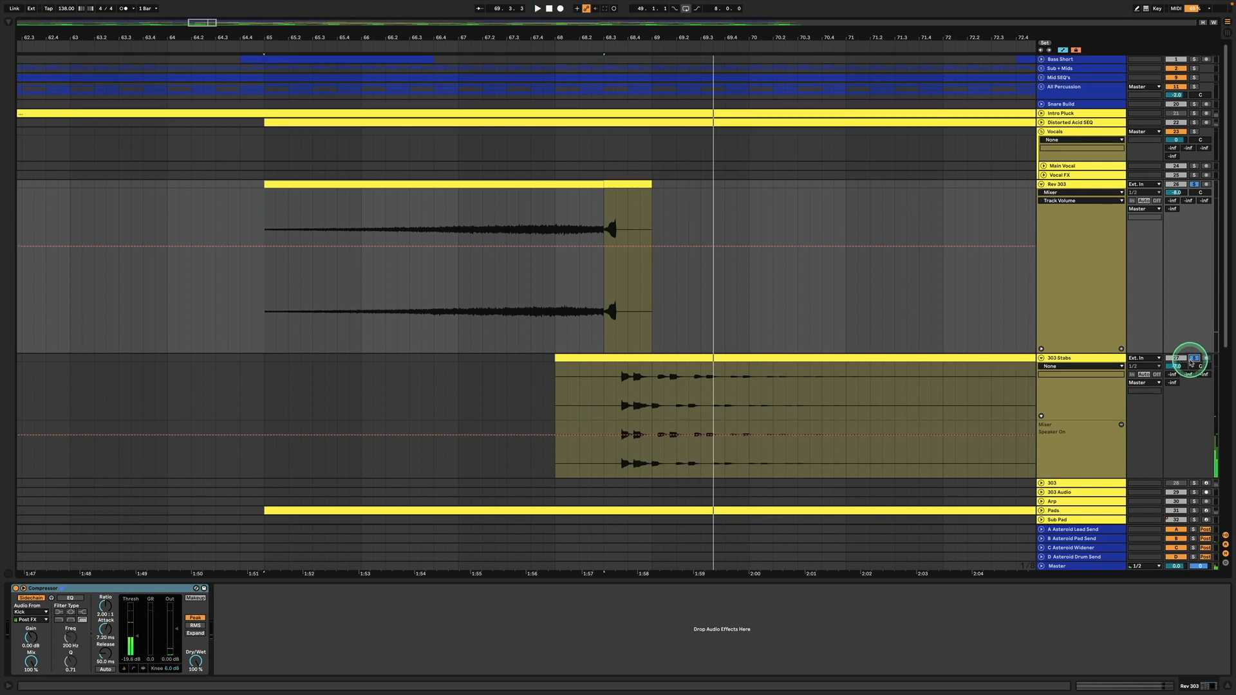
Step: Unsolo and collapse the Rev 303 and 303 Stabs tracks, and select the Rev 303 clip at bar 65
left_click(1194, 185)
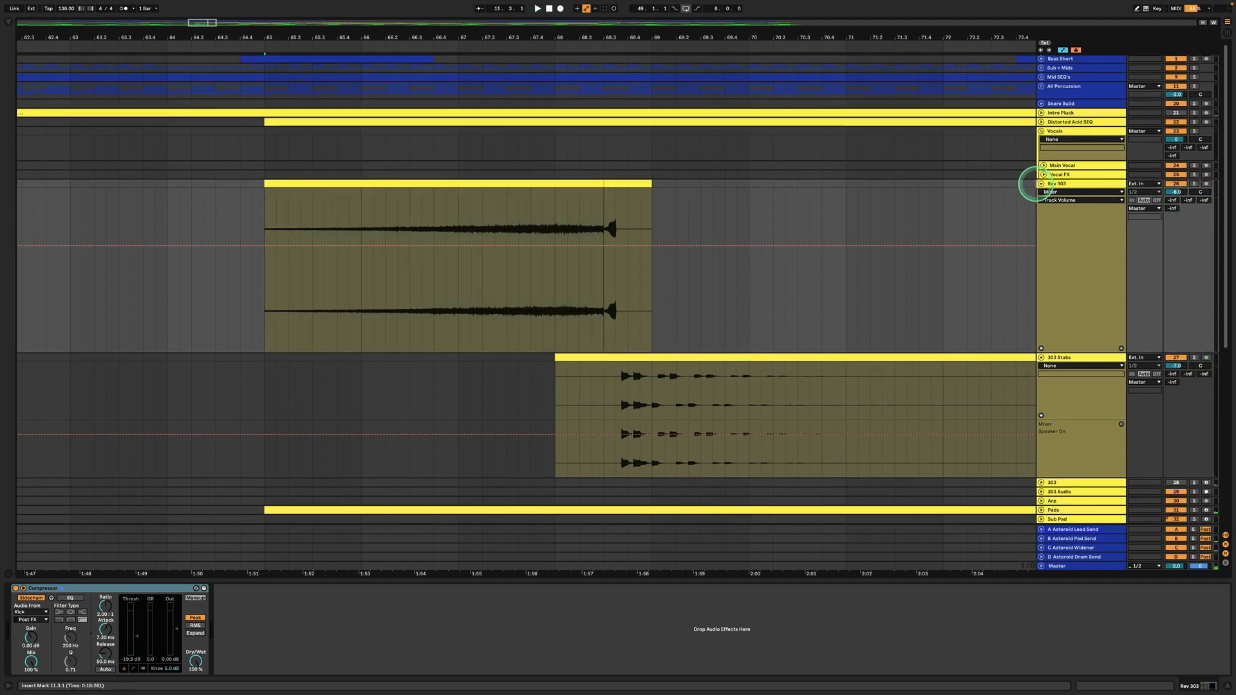
left_click(1040, 184)
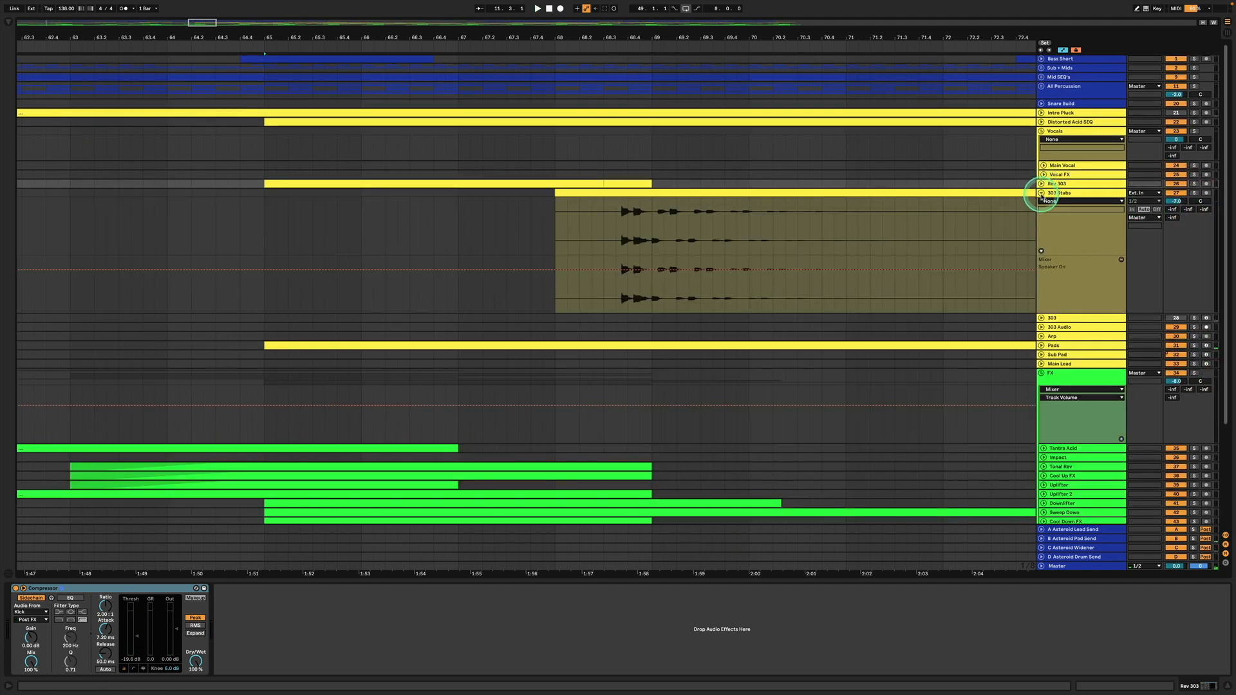
left_click(1040, 193)
left_click(525, 184)
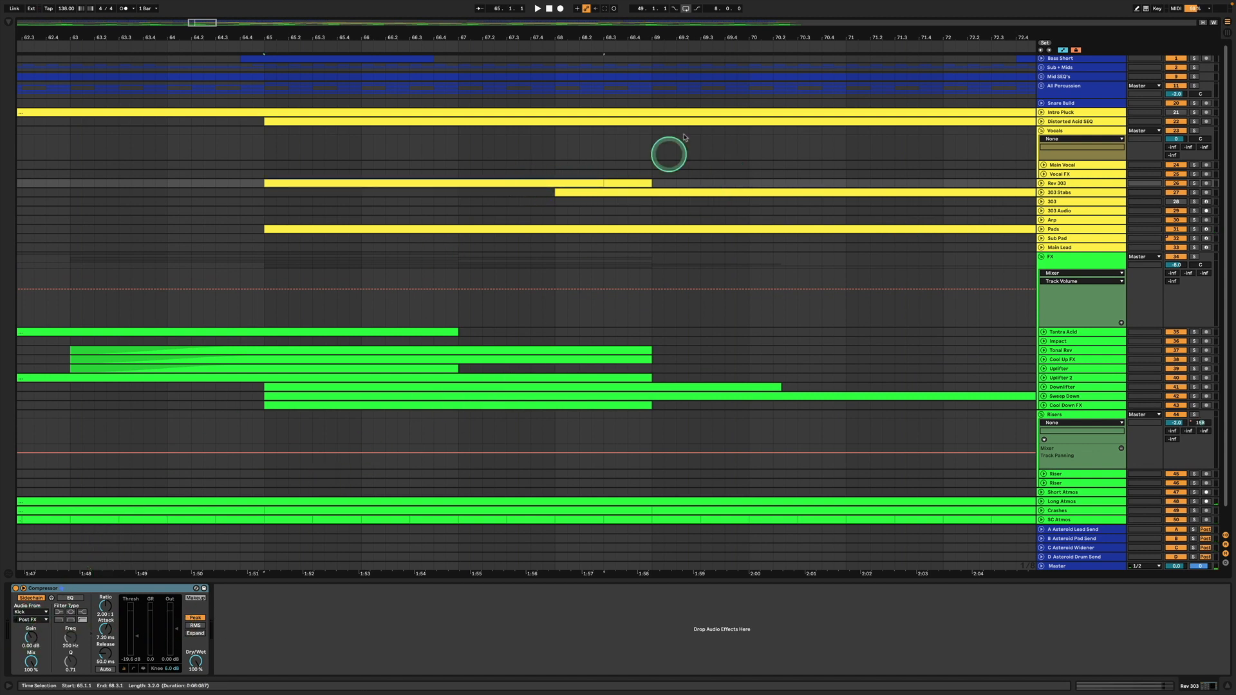
Step: Expand the Arp track and bring its clip near bar 177 into view
left_click_drag(654, 38, 654, 40)
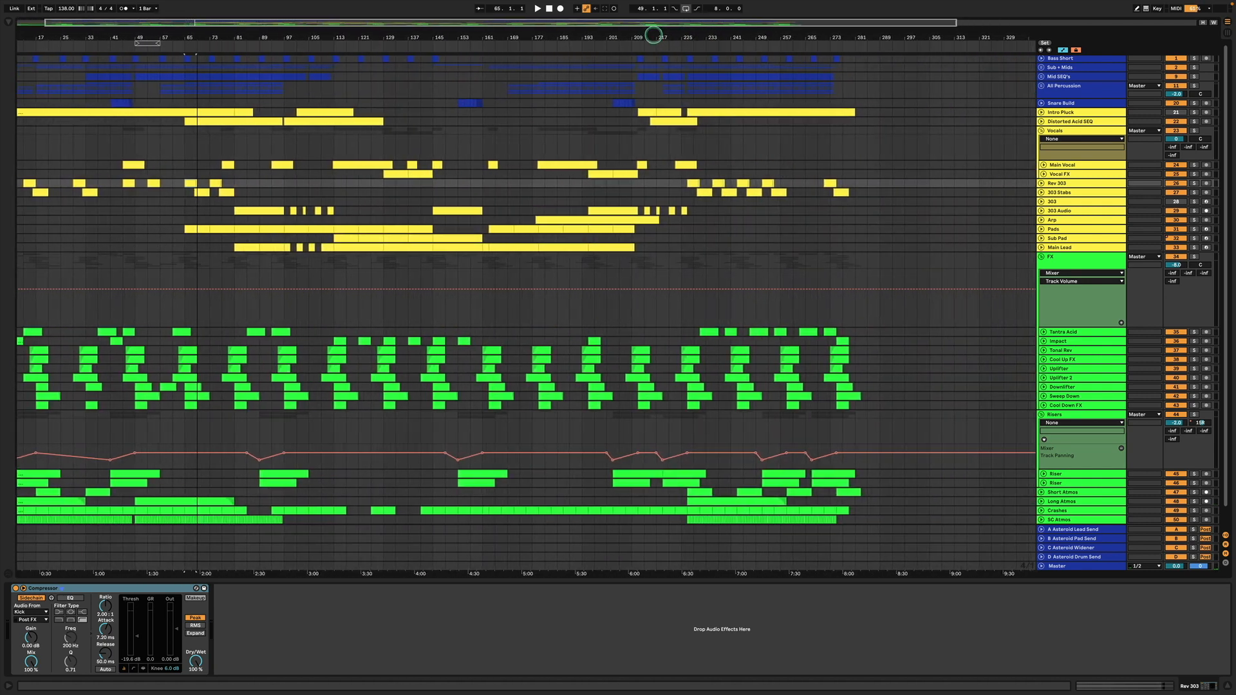
left_click(1047, 221)
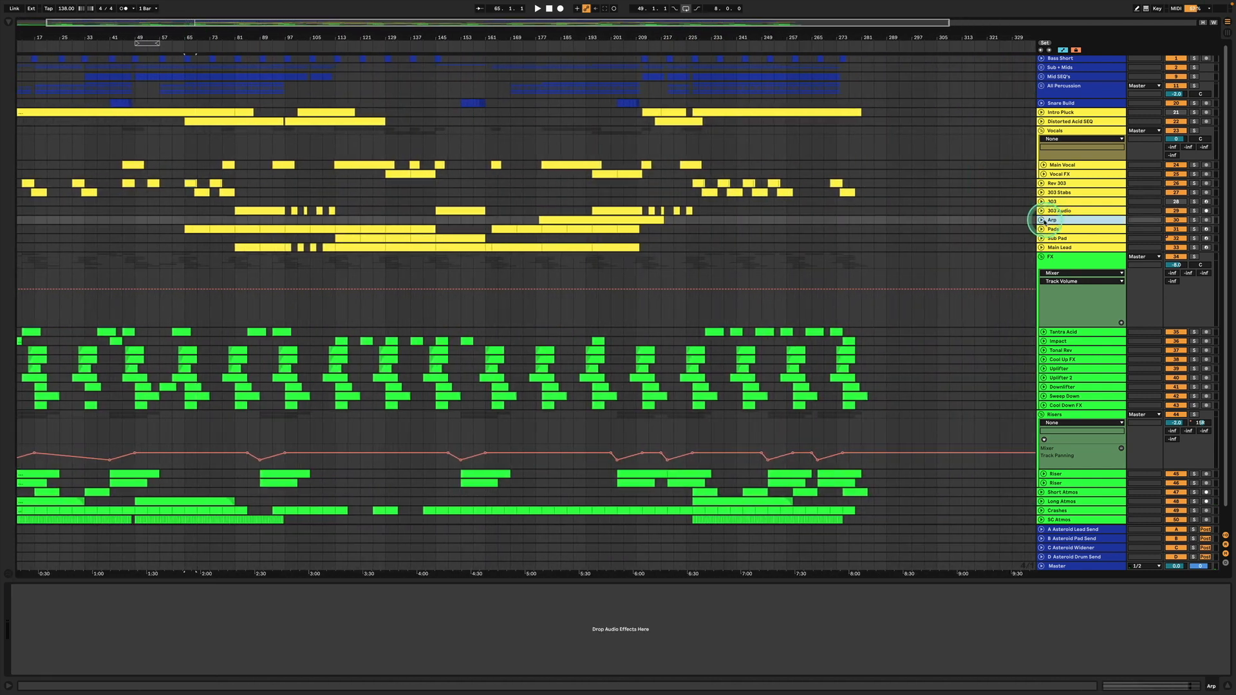
left_click(1042, 220)
left_click(542, 32)
left_click_drag(542, 33, 542, 33)
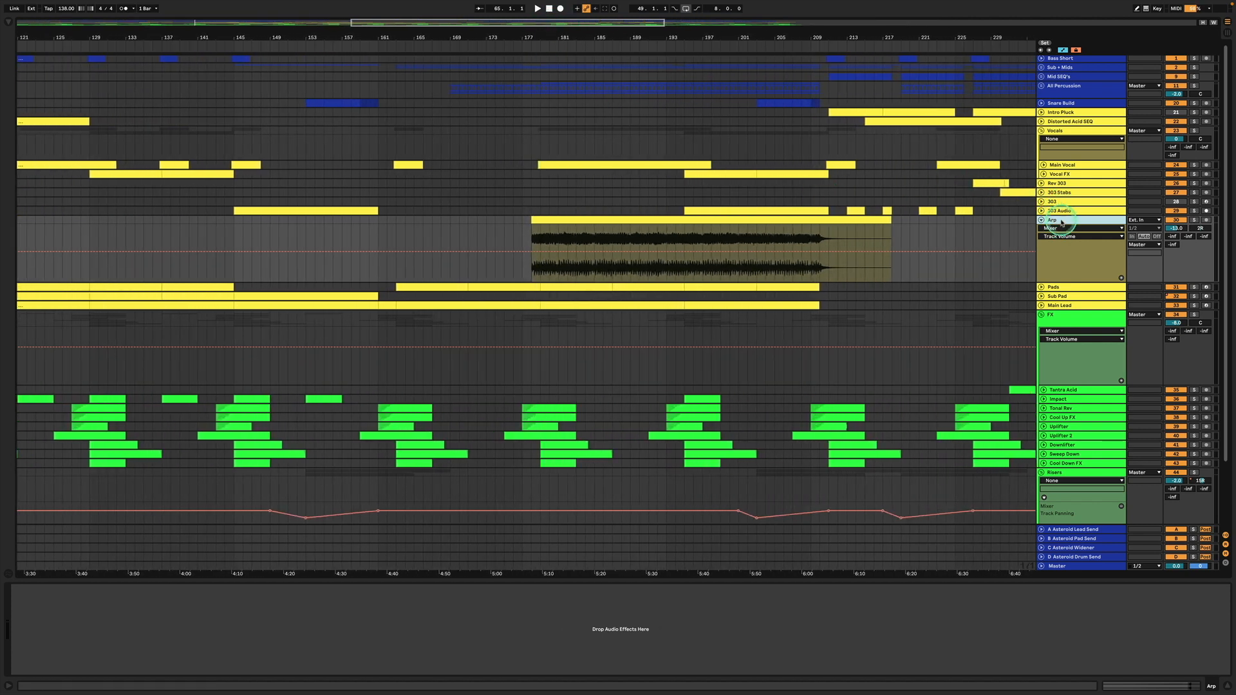
Step: Play from 177.1.1, soloing the Arp track and then unsoloing it to hear it in the full mix
left_click(523, 221)
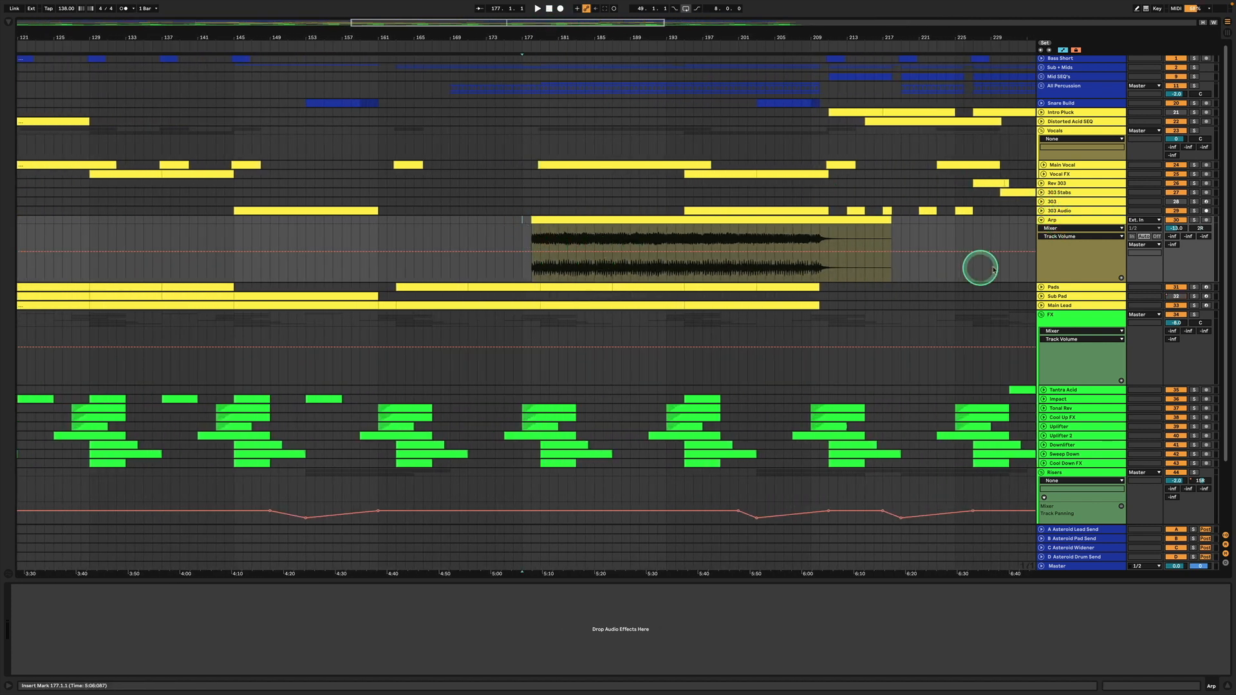
key("space")
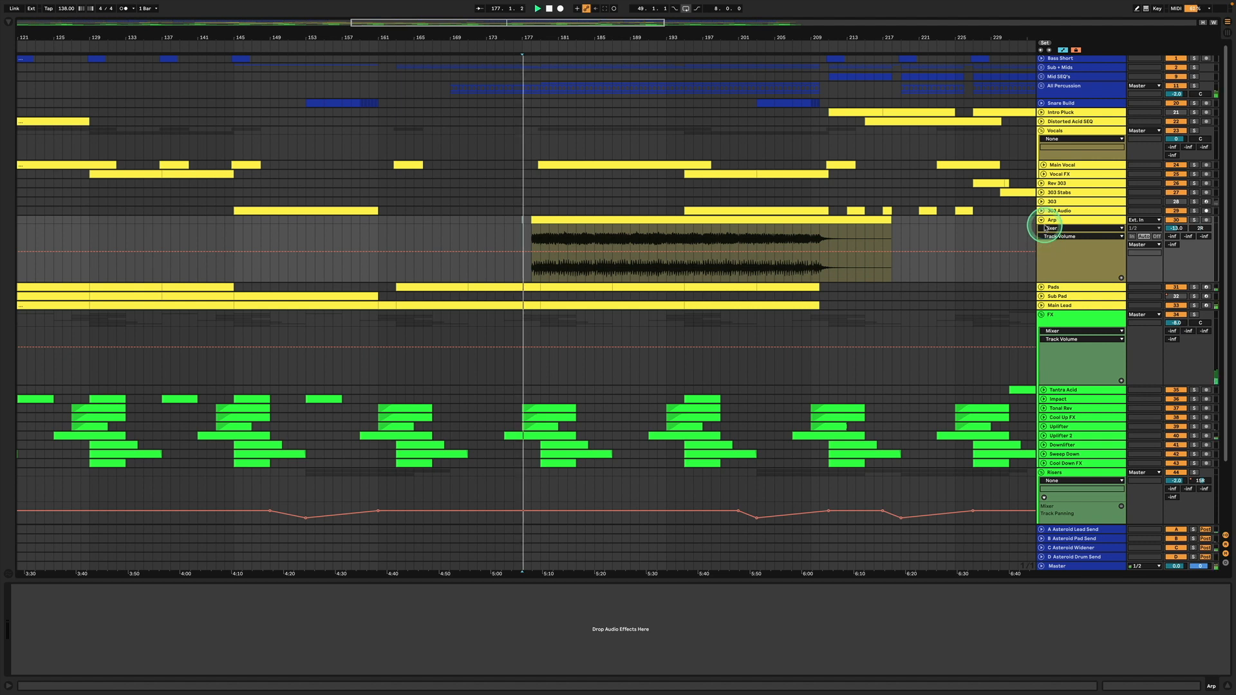
left_click(1194, 221)
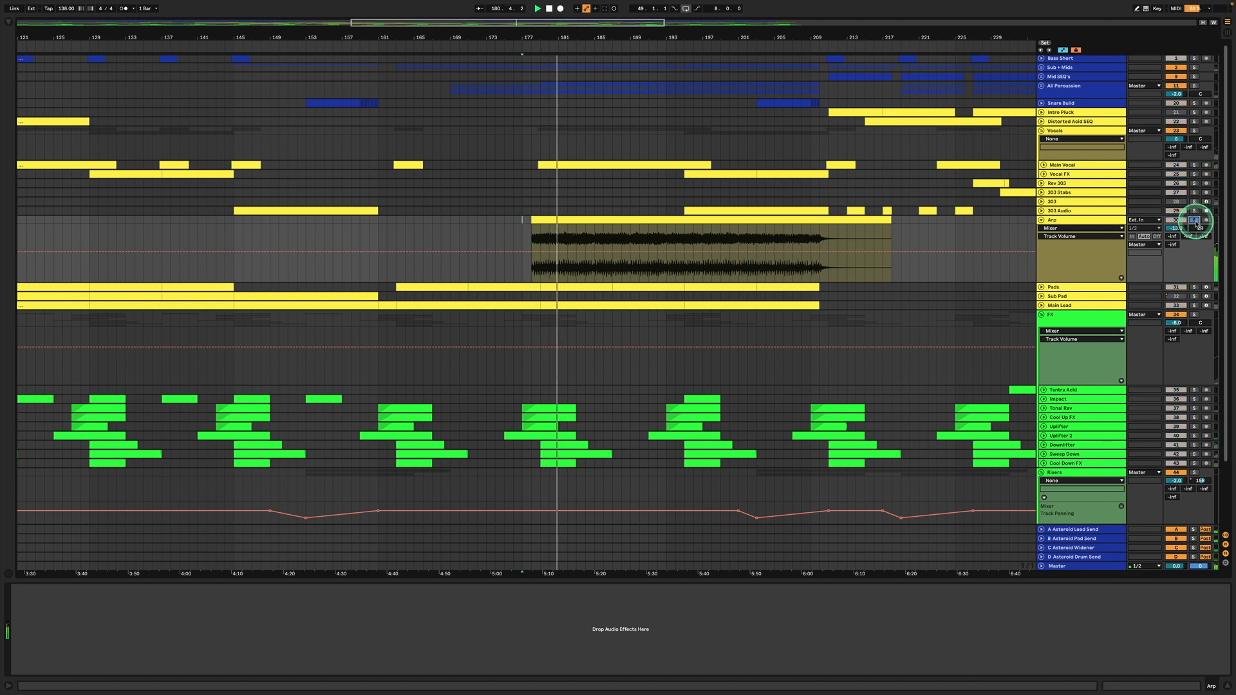
left_click(1195, 221)
Step: Set the Arp track's volume to -13.4 dB and stop playback
left_click(1040, 220)
left_click(1041, 221)
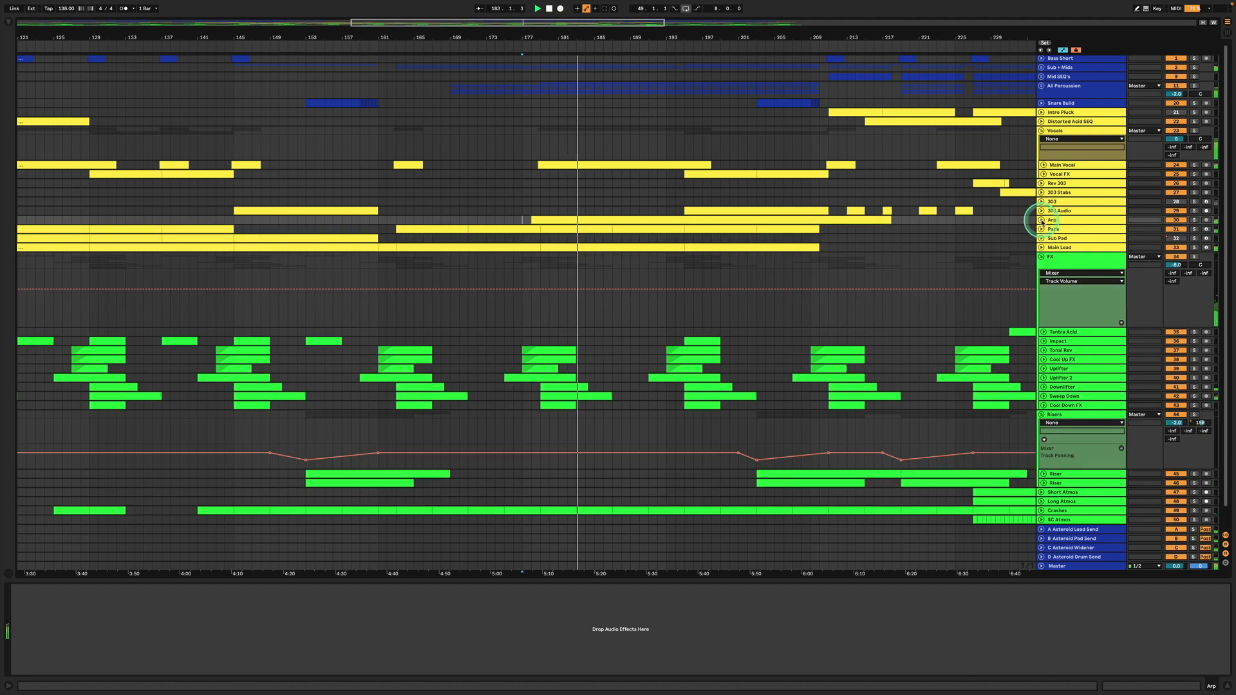
left_click(1040, 220)
left_click_drag(1177, 231, 1178, 230)
left_click(1040, 220)
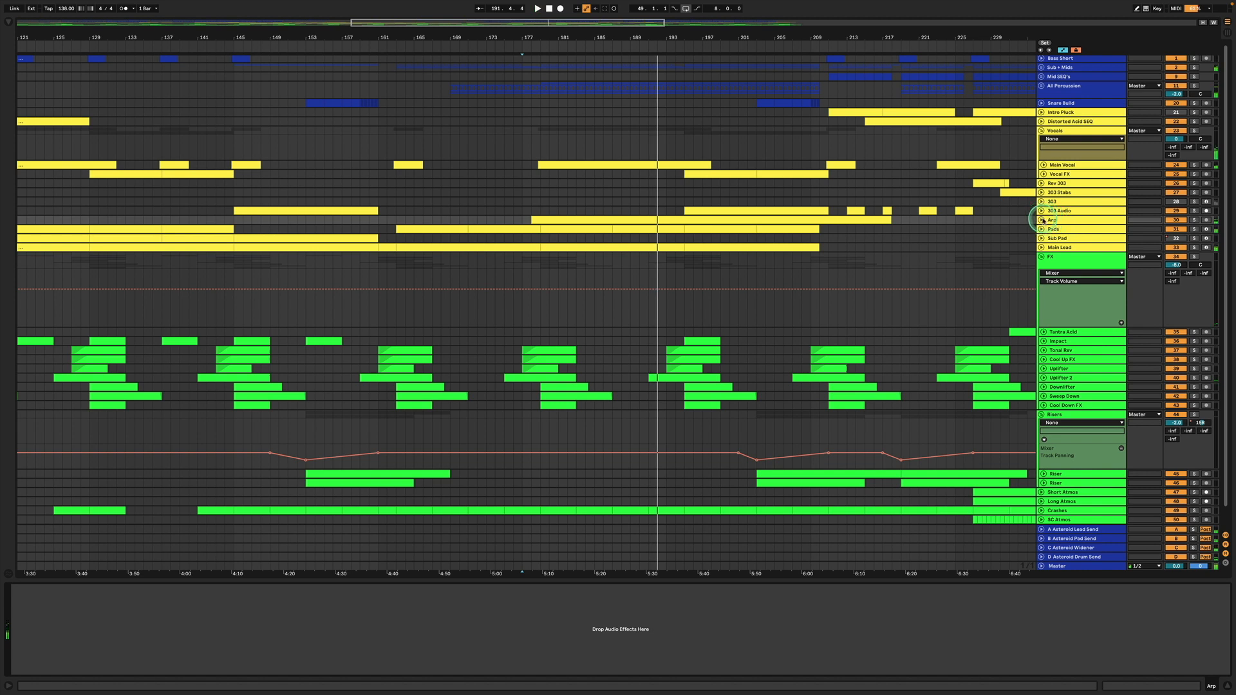
left_click(1043, 219)
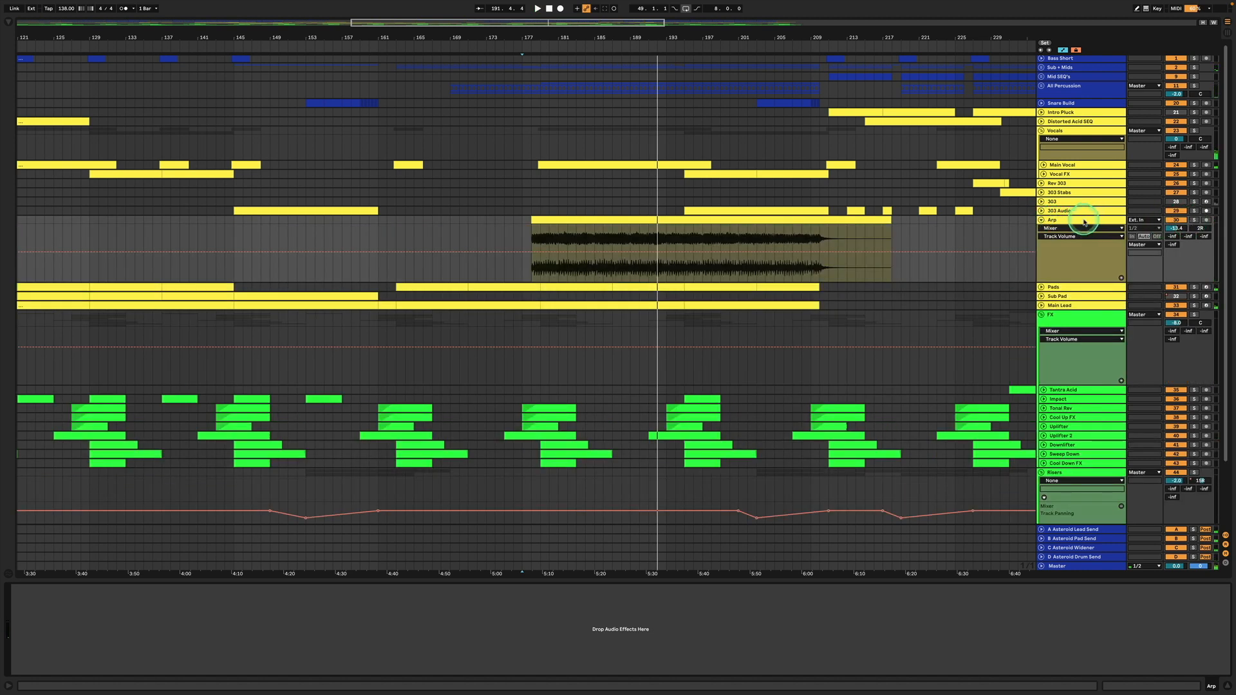
Step: Select the Arp clip, then collapse the Arp track and expand the Pads track
left_click(629, 218)
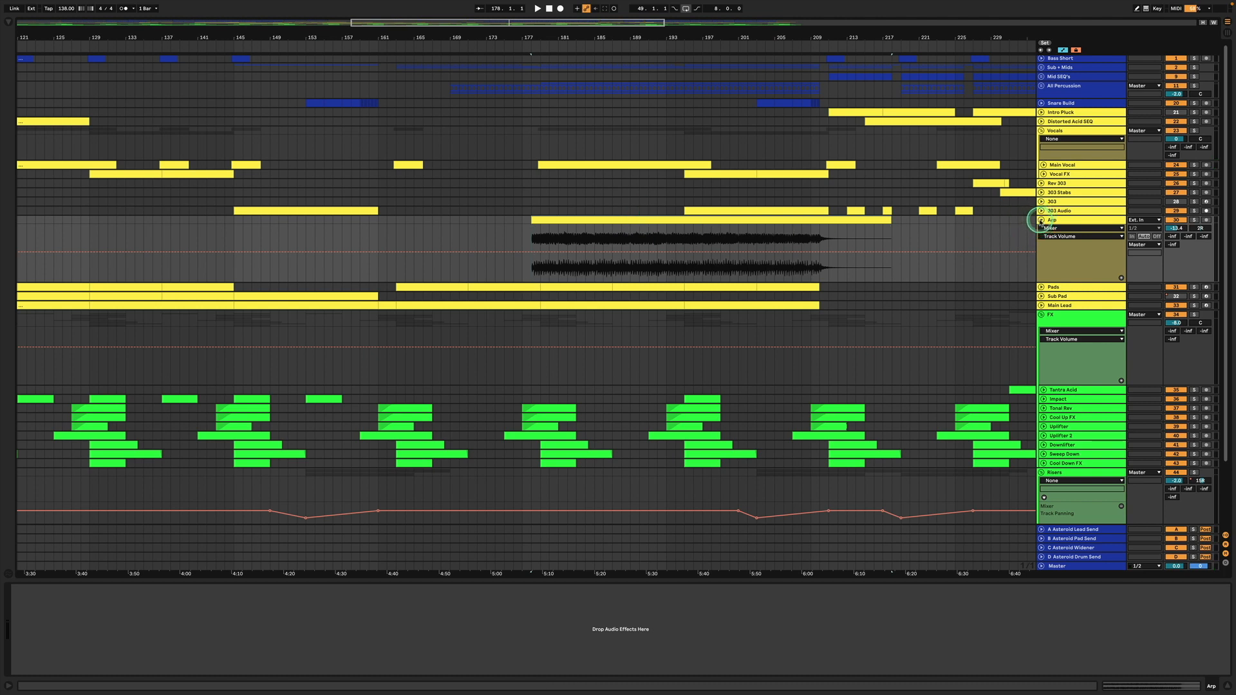
left_click(1041, 220)
left_click(1049, 230)
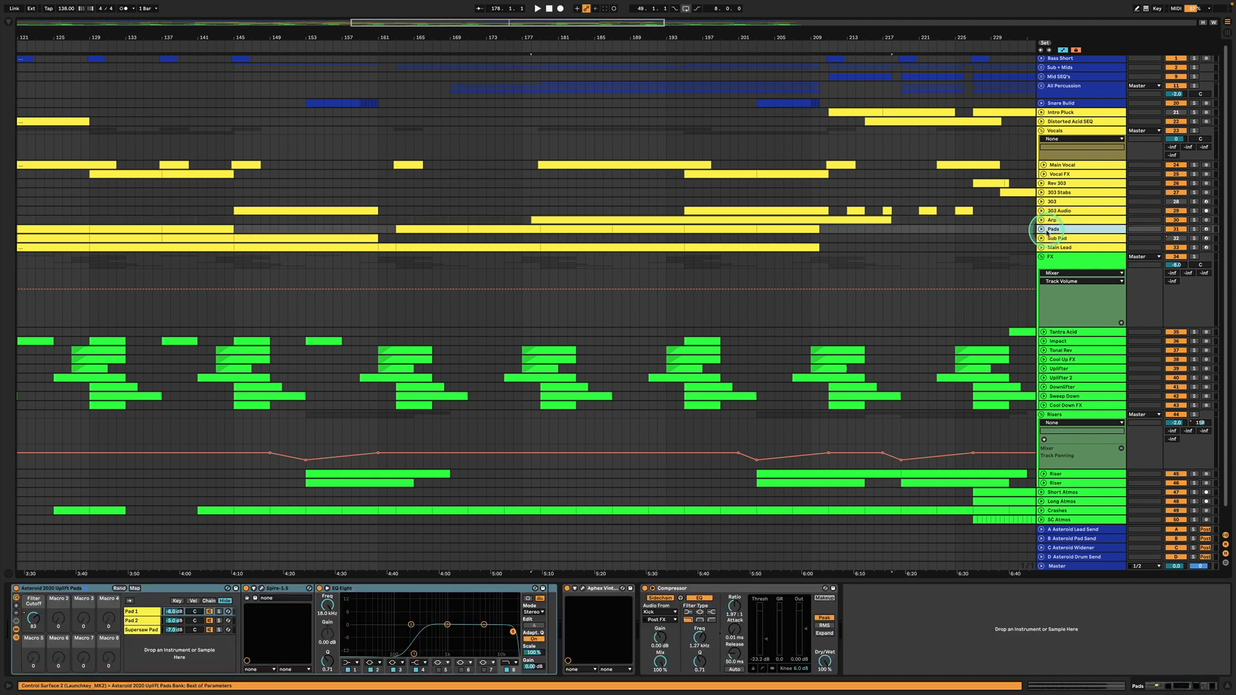
left_click(1041, 229)
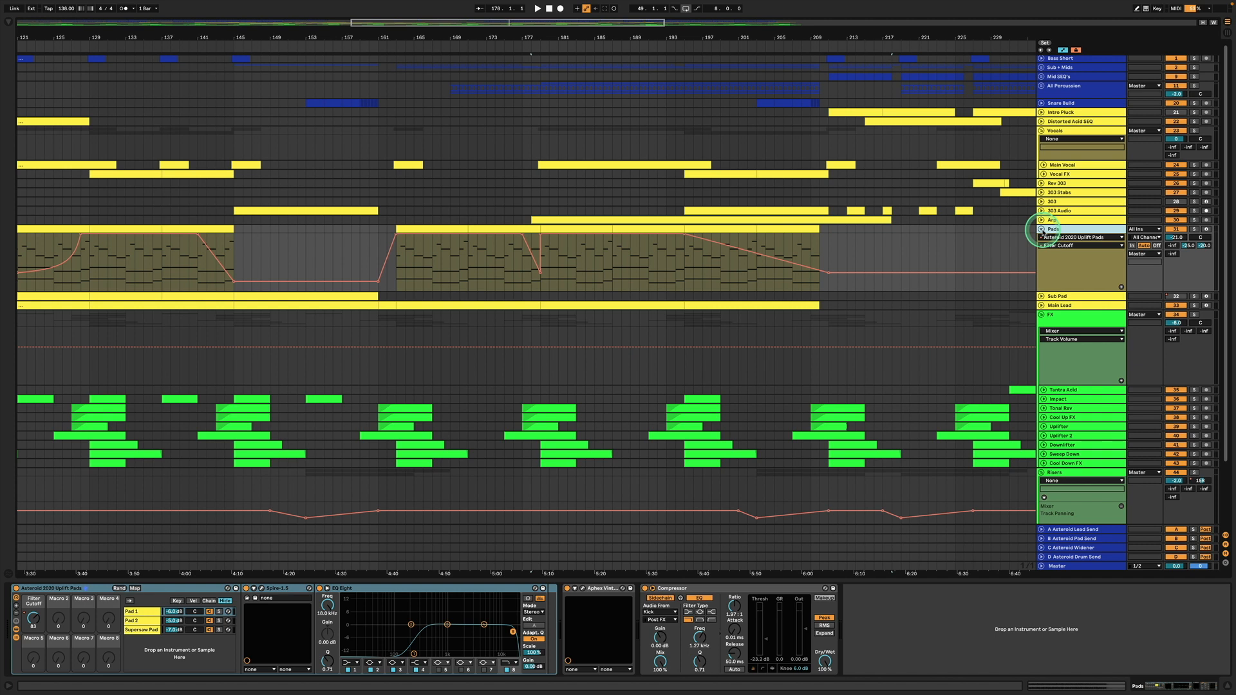
Step: Examine the Pads track's Filter Cutoff automation across the arrangement, selecting the empty stretch from bar 211 to bar 225
left_click(923, 243)
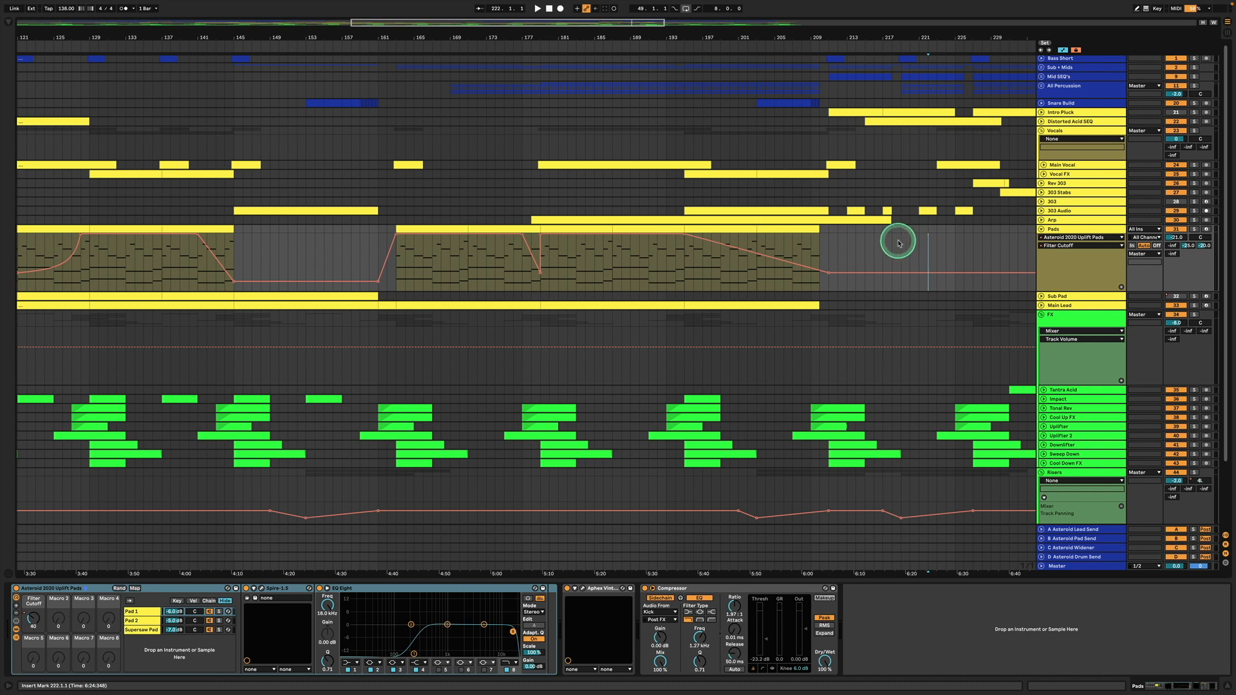
scroll(899, 243, "left", 5)
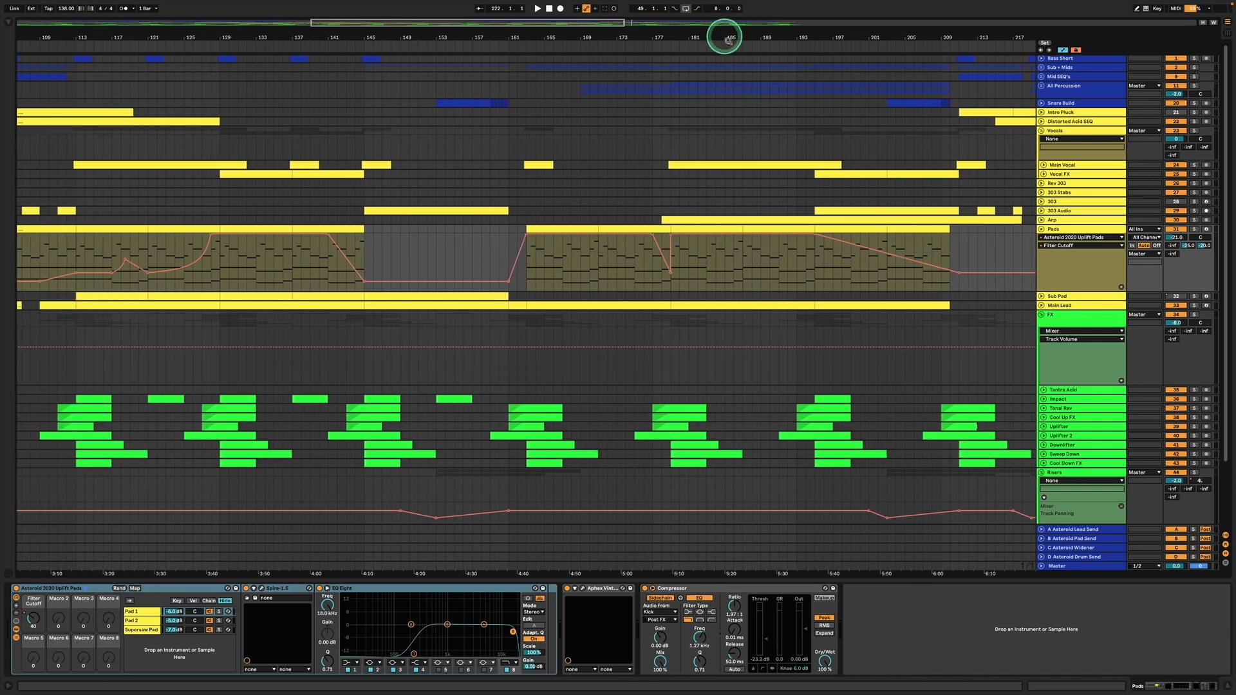
scroll(747, 37, "down", 6)
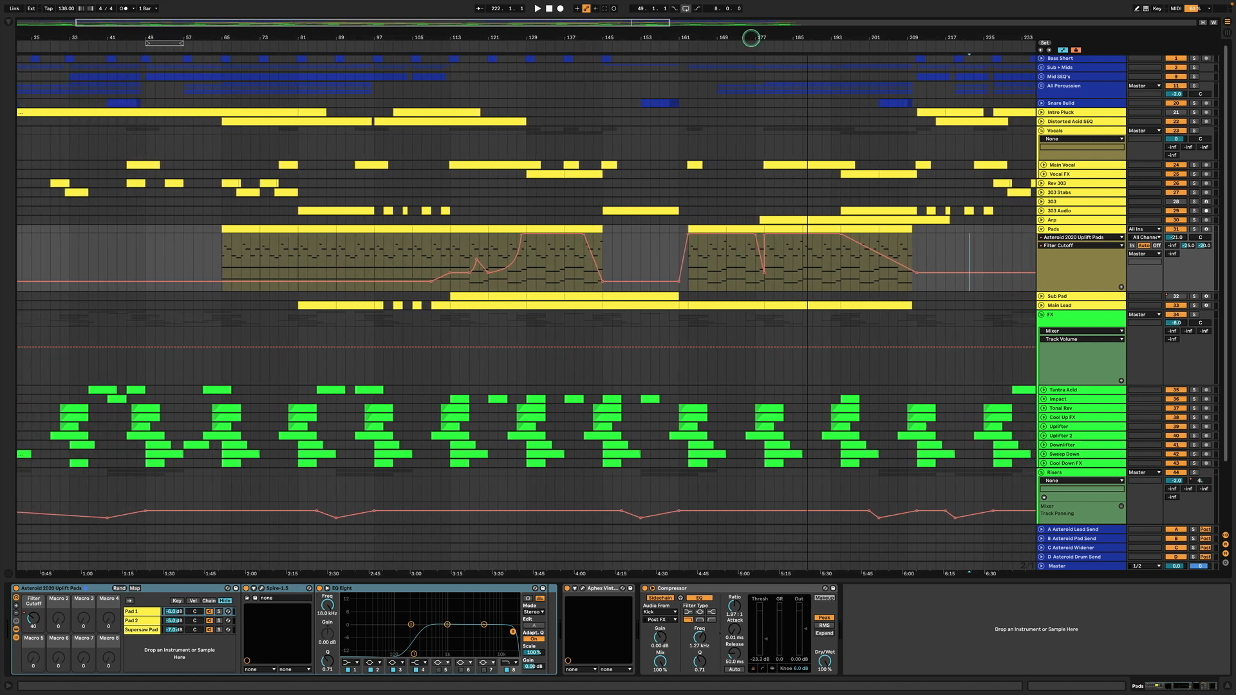
left_click(1075, 230)
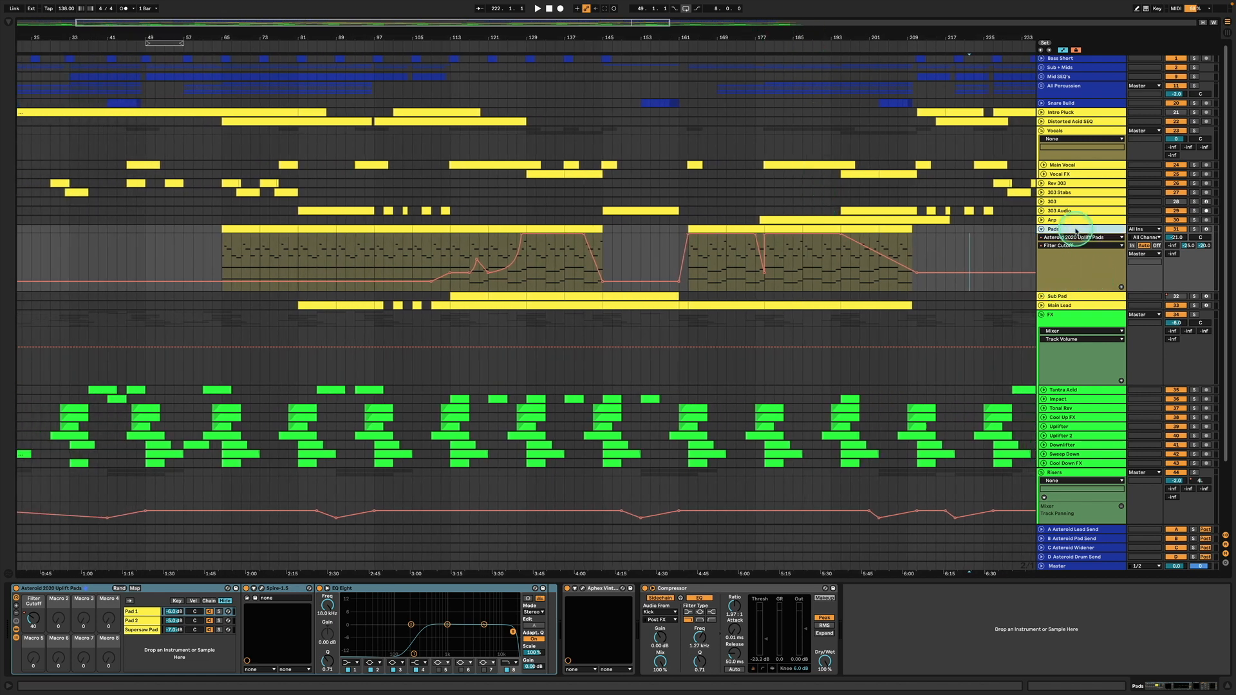
left_click(990, 240)
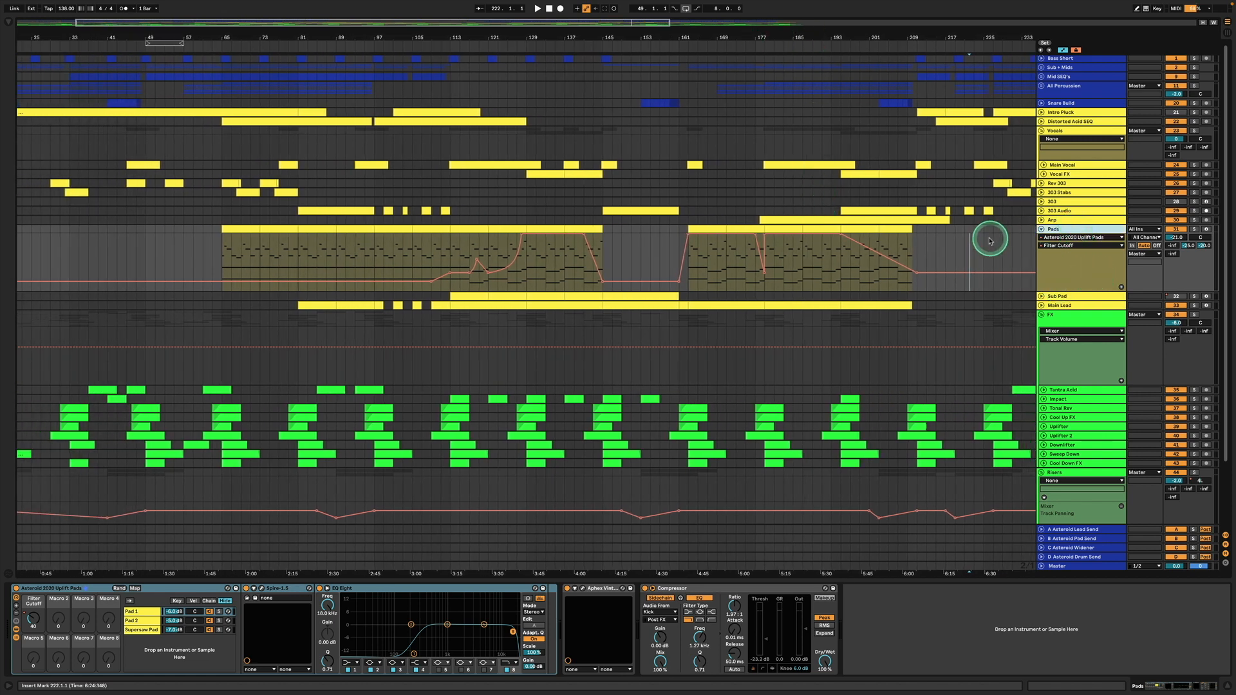
left_click_drag(986, 240, 923, 230)
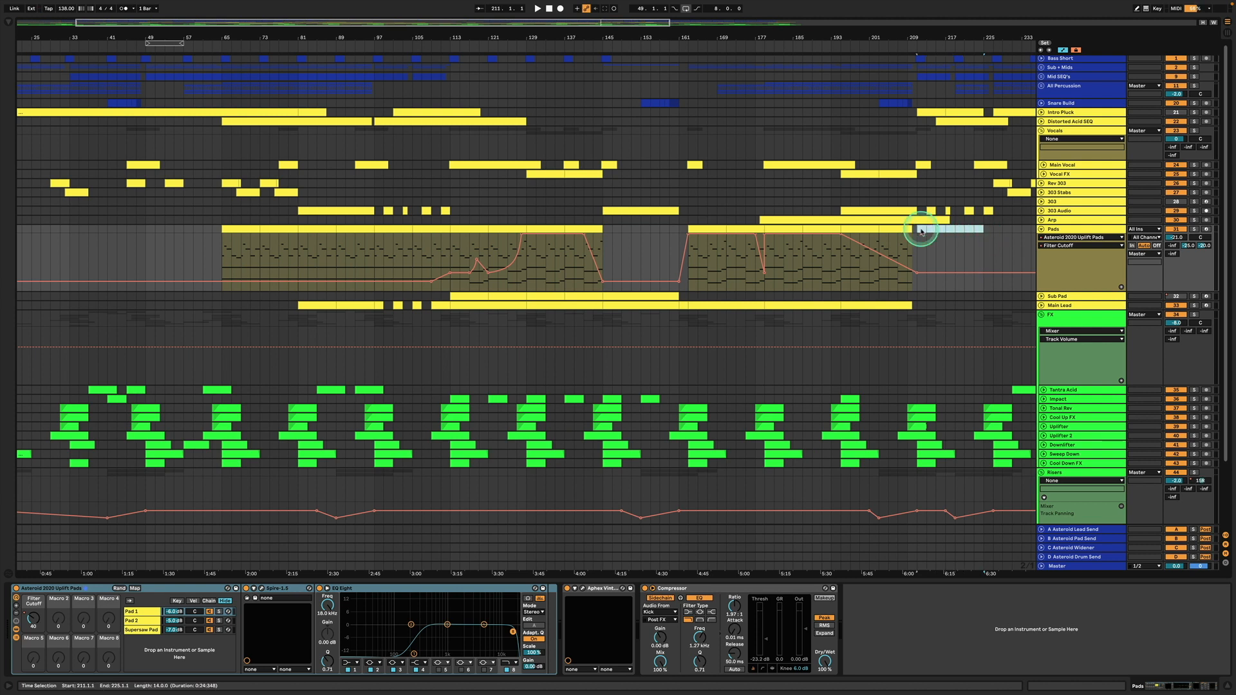
left_click(1108, 245)
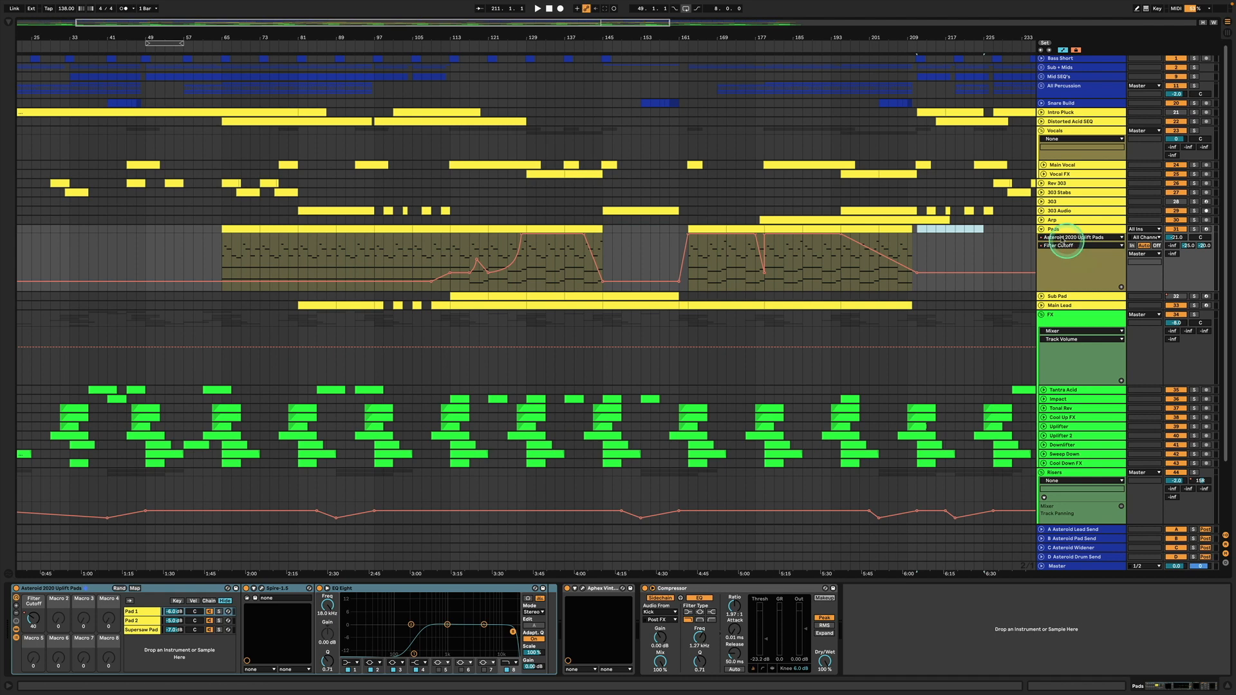
Step: Solo the Pads track and place the insert marker at bar 113
left_click(1065, 220)
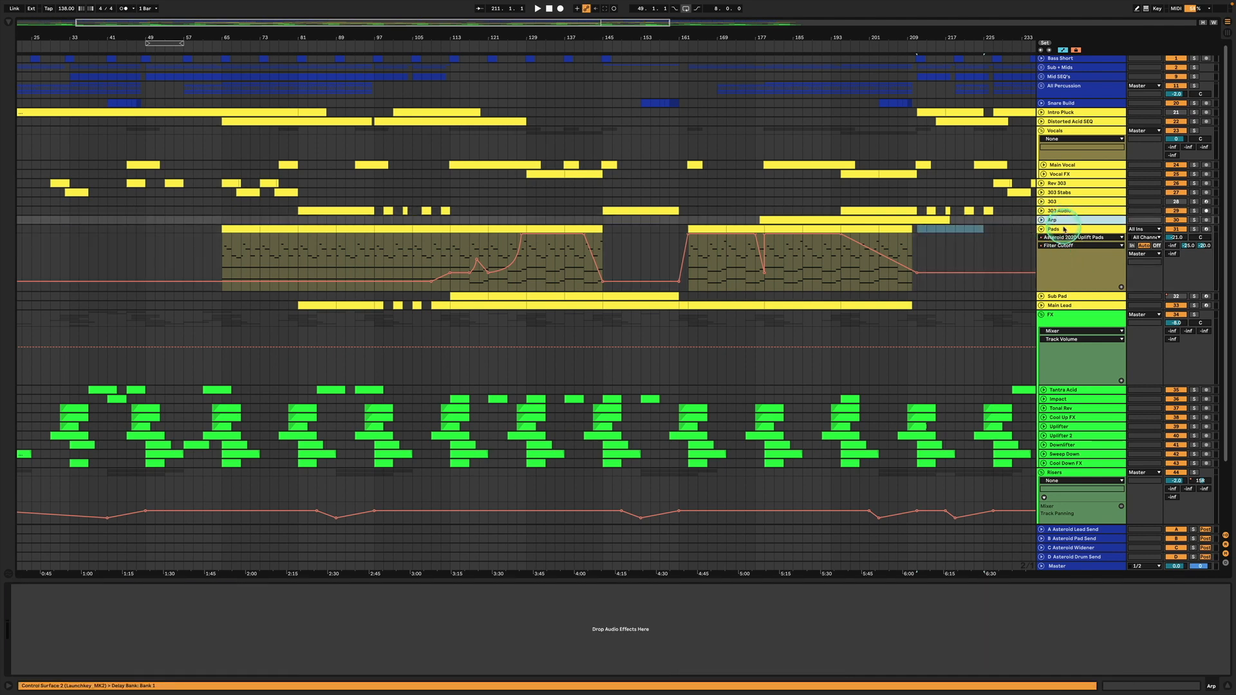
left_click(1063, 229)
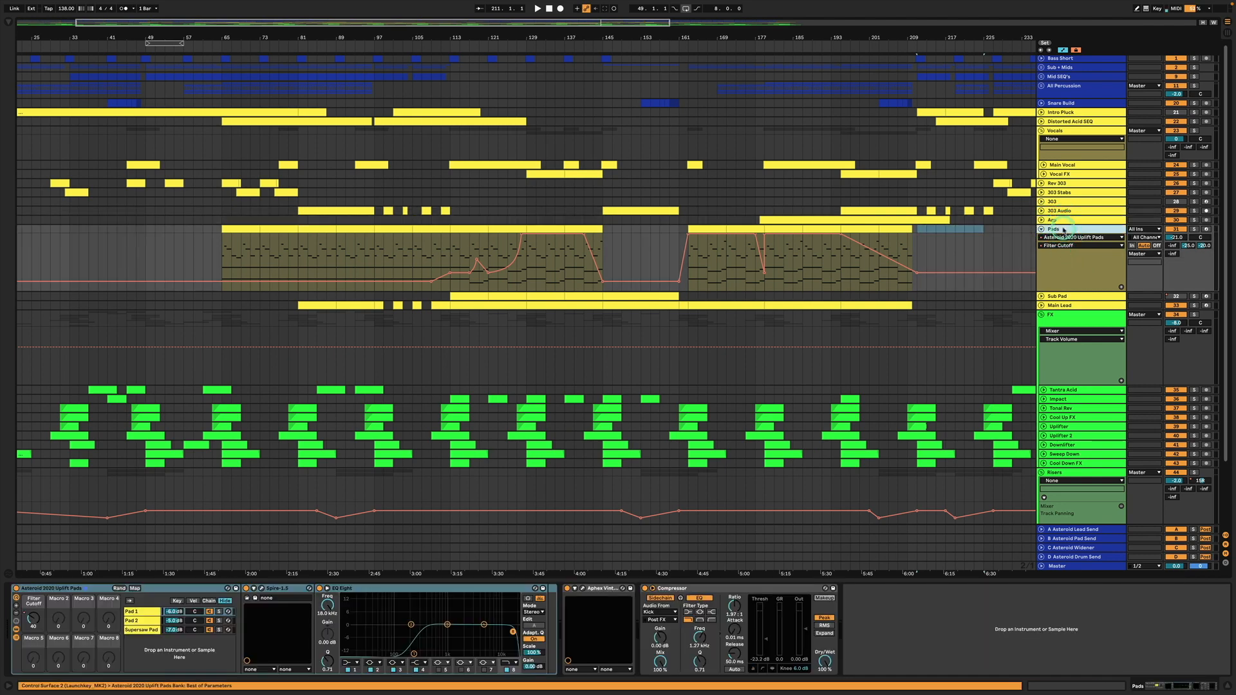
left_click(536, 230)
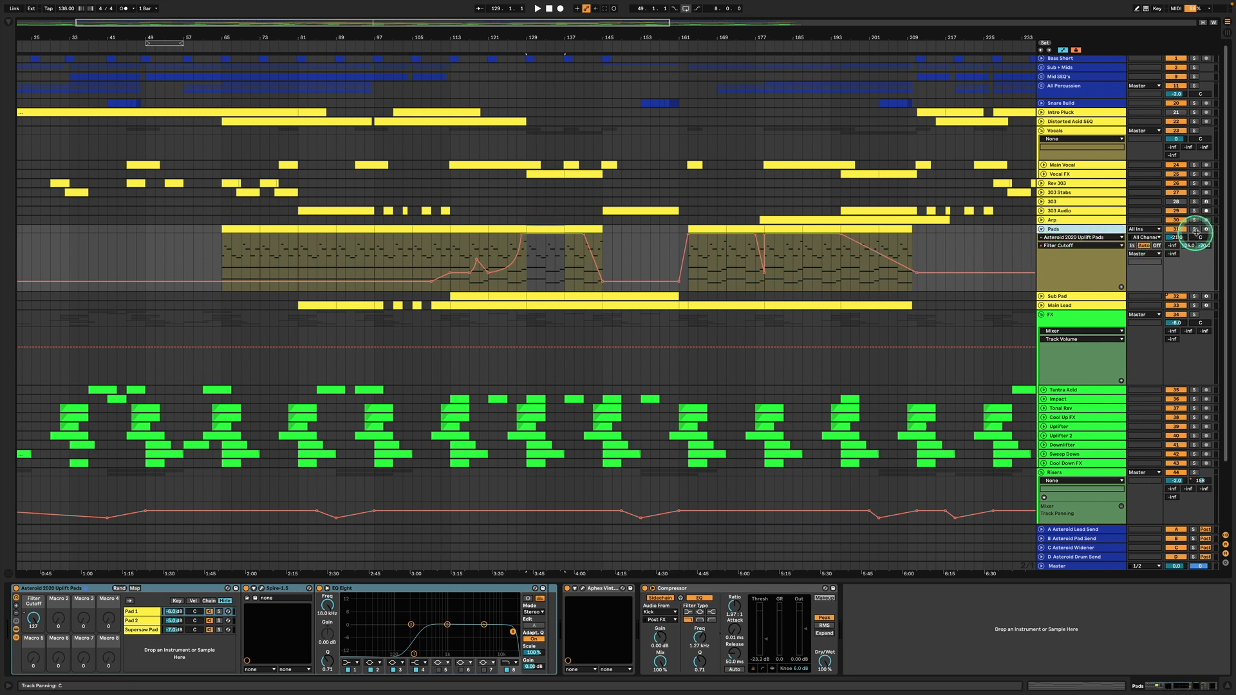
left_click(451, 243)
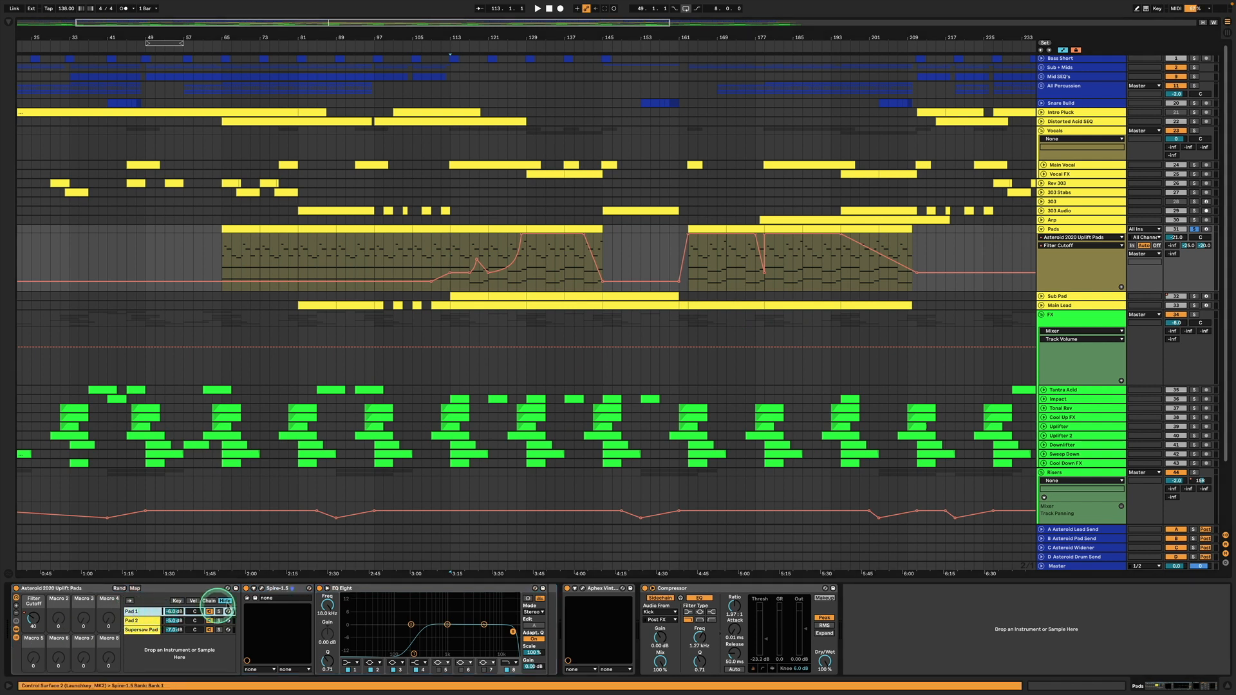
Step: Look through the Pads rack's chains and examine the Pad 1 chain's EQ Eight bands in the enlarged display
left_click(142, 621)
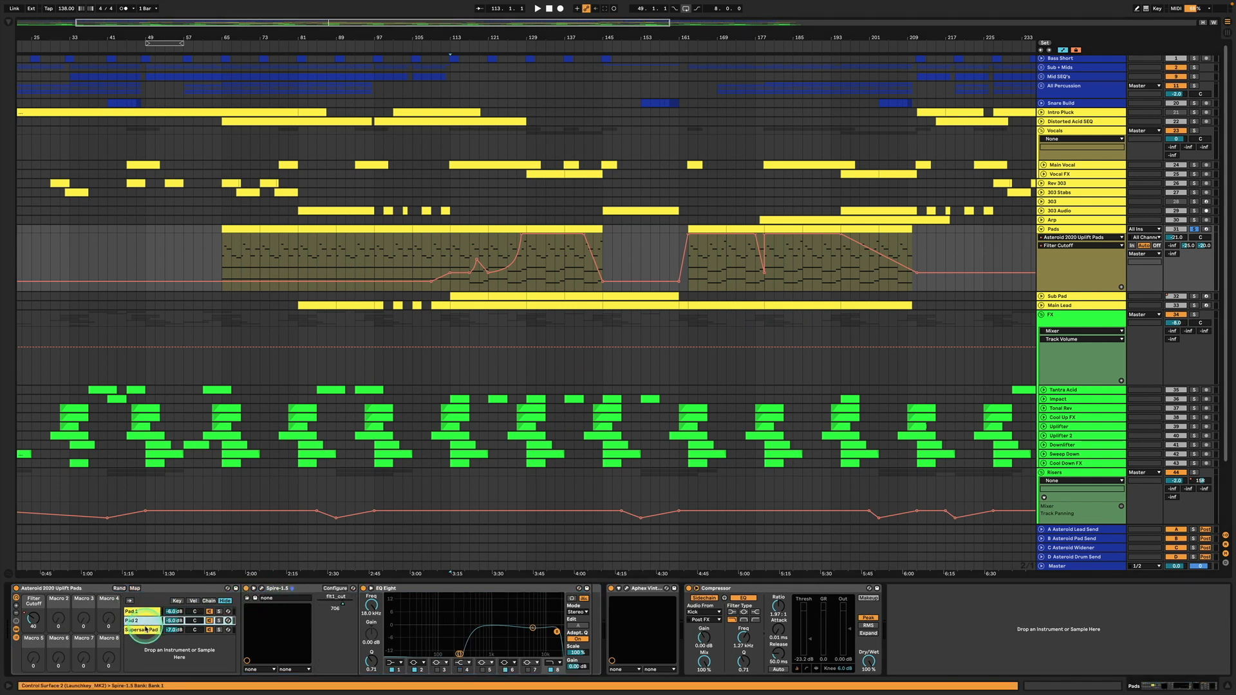
left_click(142, 629)
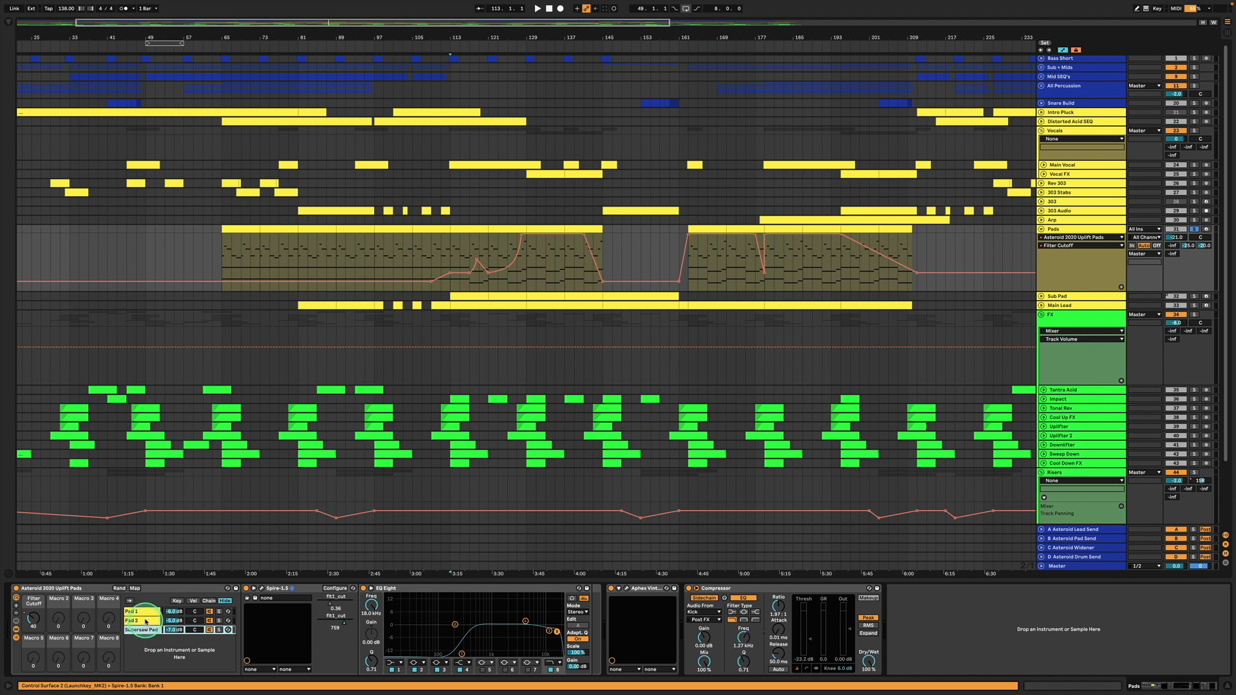
left_click(328, 589)
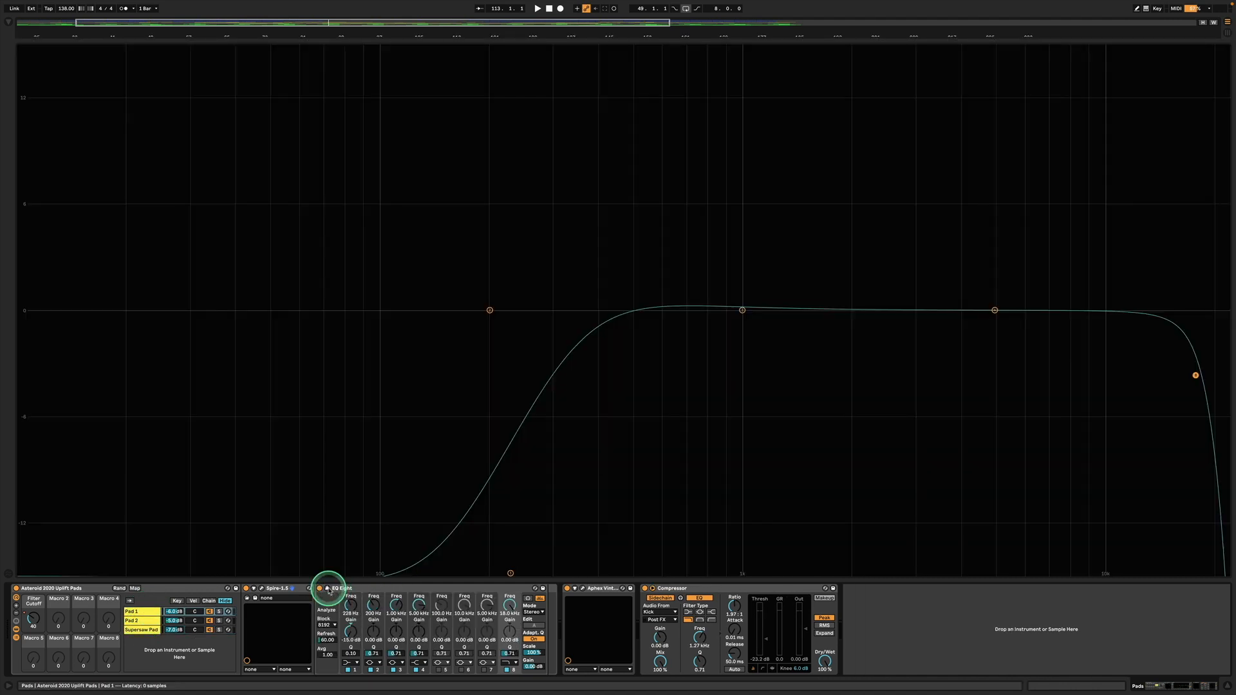
left_click(489, 310)
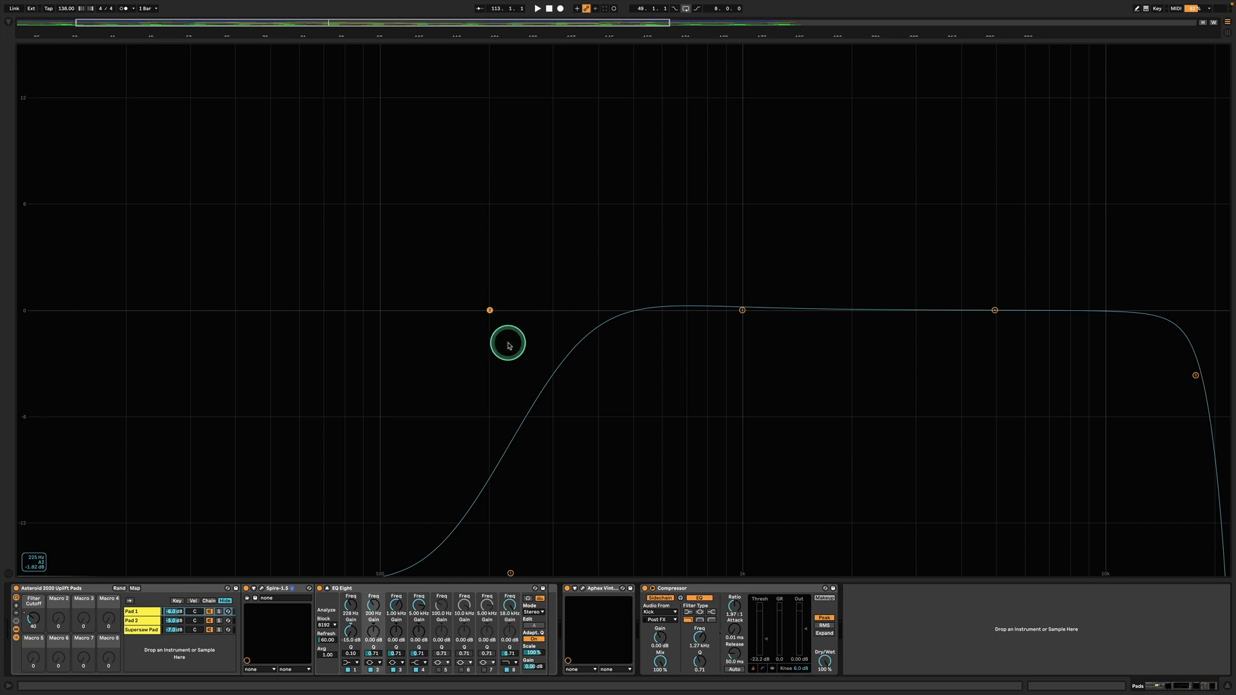
left_click(510, 573)
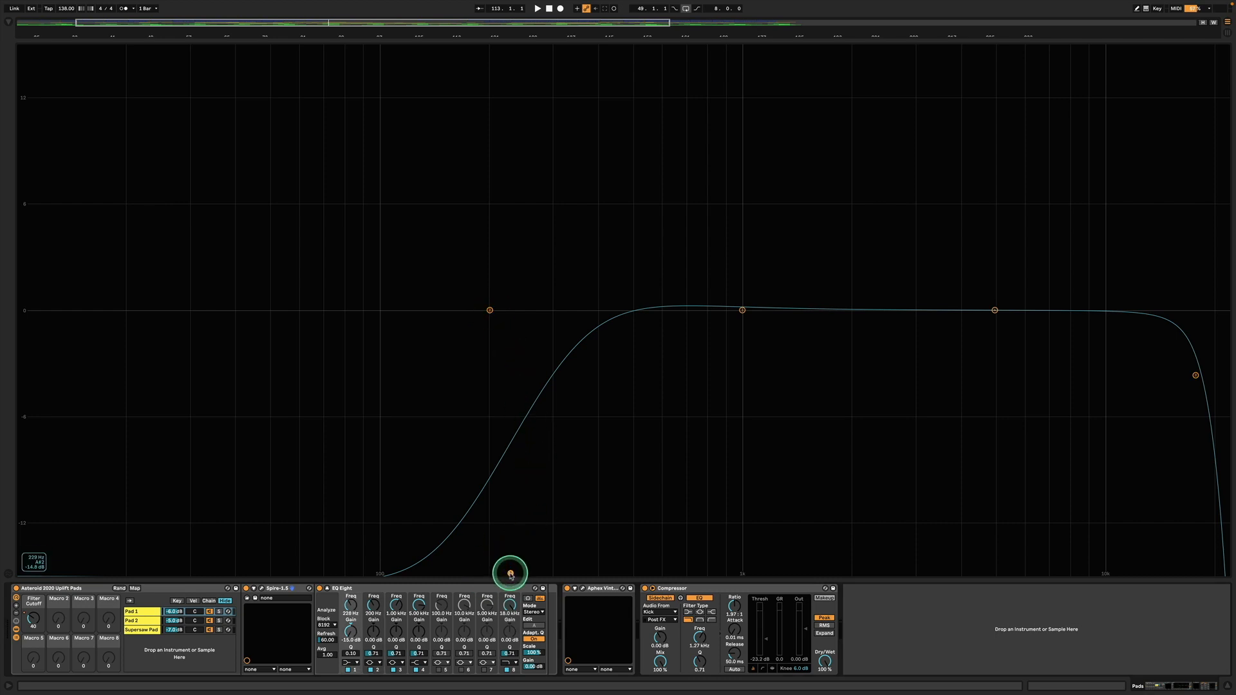
left_click(52, 619)
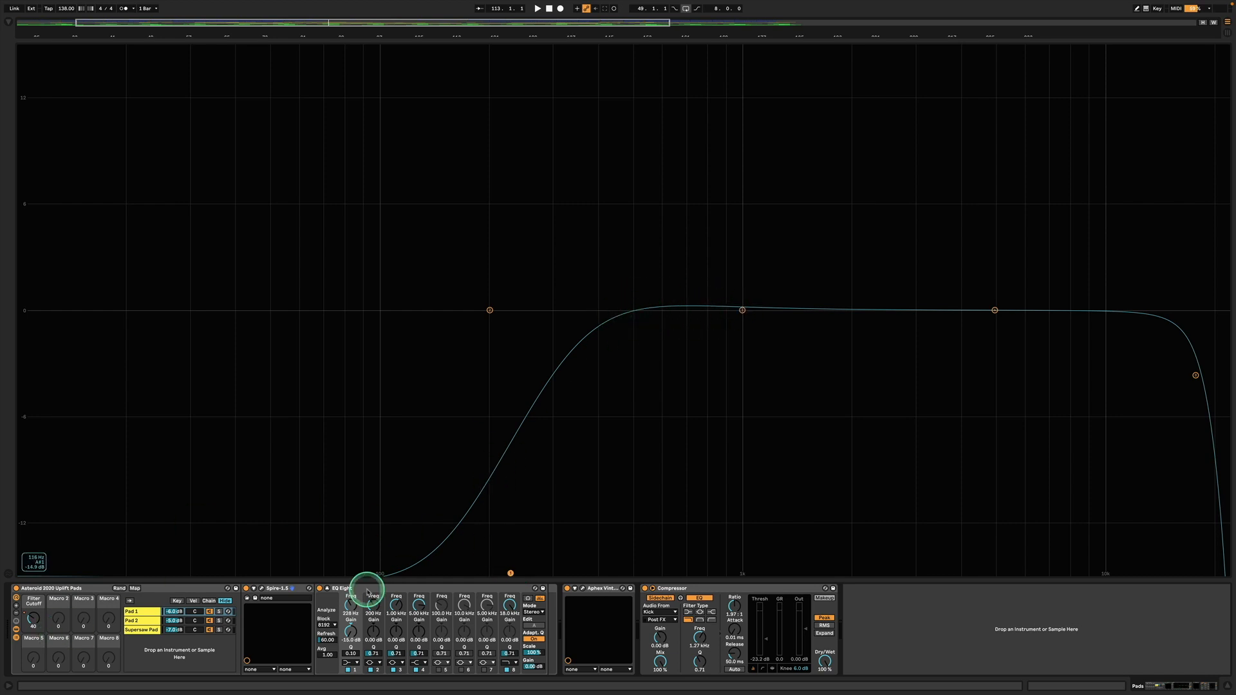
left_click(327, 588)
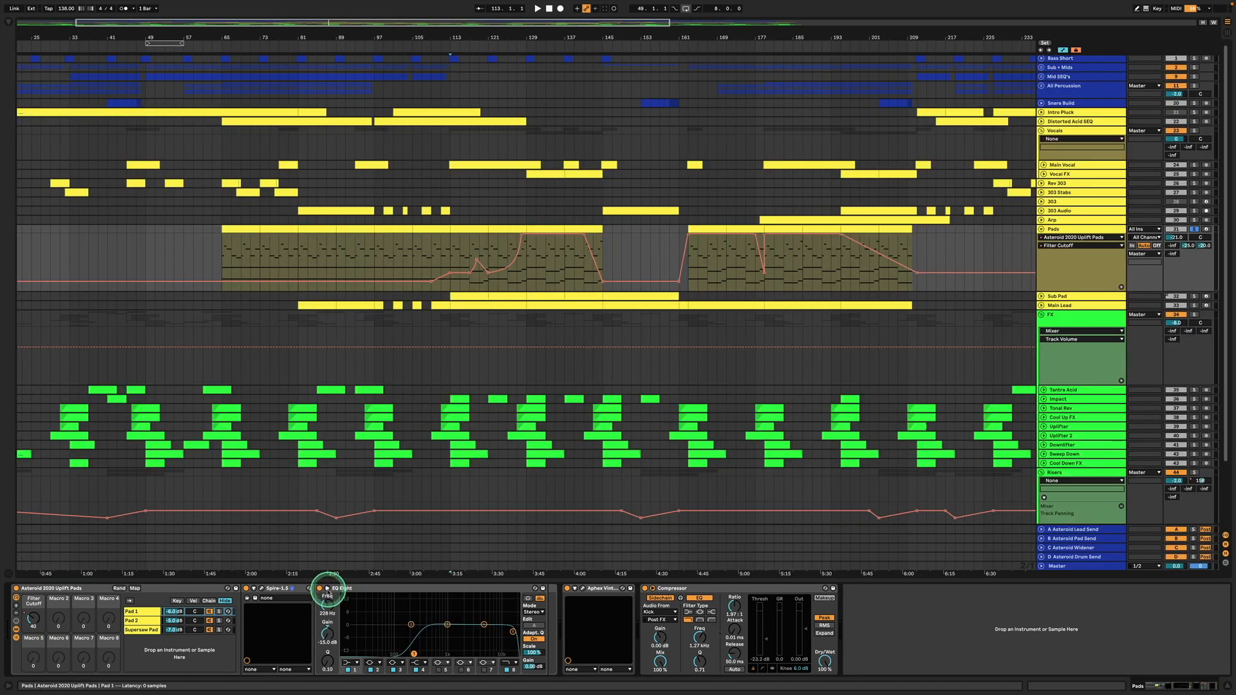
Step: Examine the low-cut and high-mid bands of the Pad 2 chain's EQ Eight in the enlarged display
left_click(140, 621)
left_click(371, 588)
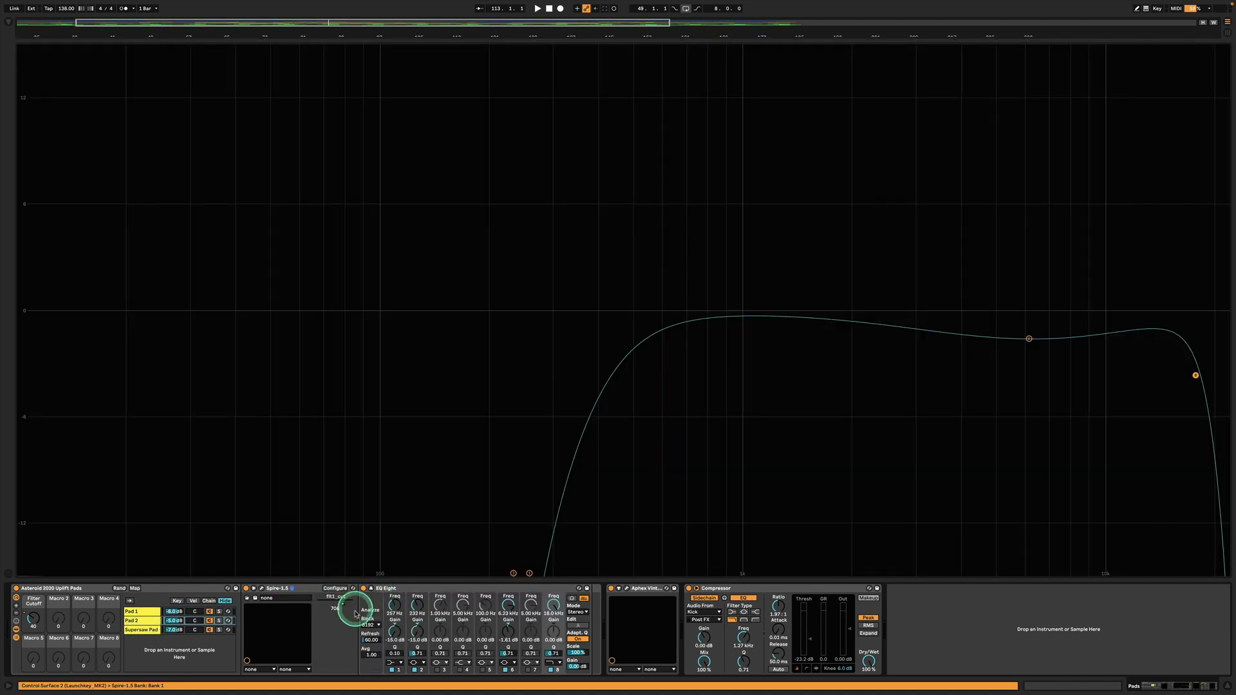
left_click(529, 573)
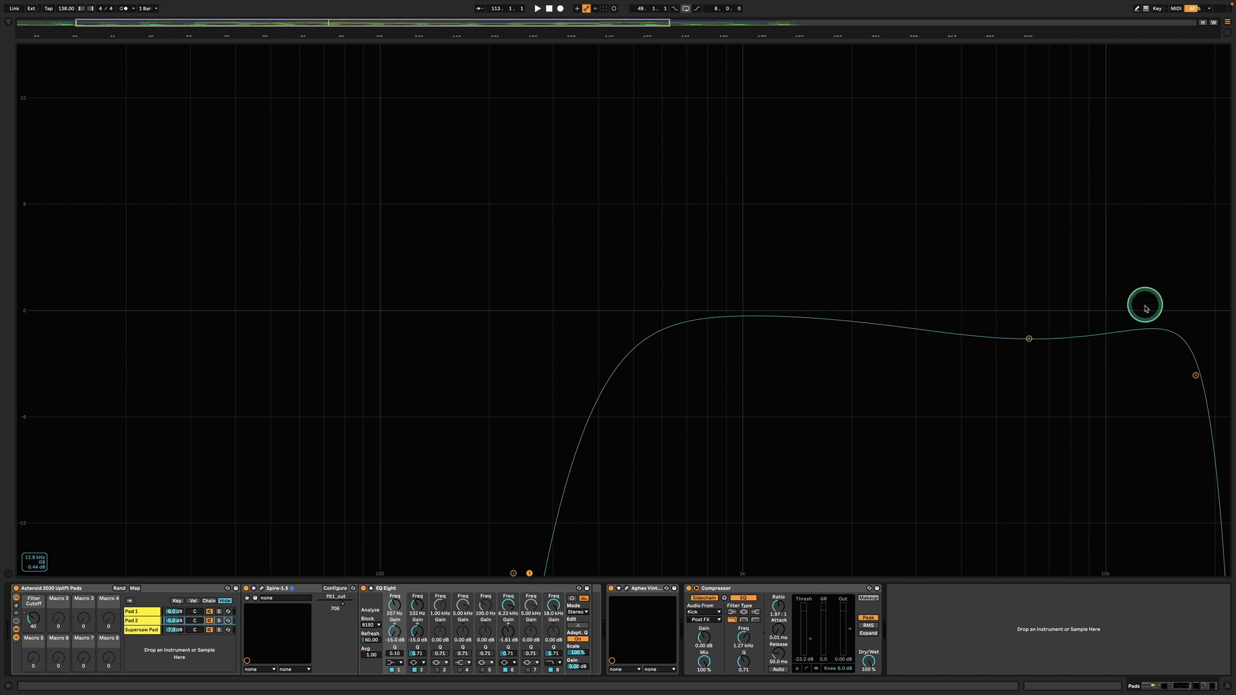
left_click(1028, 337)
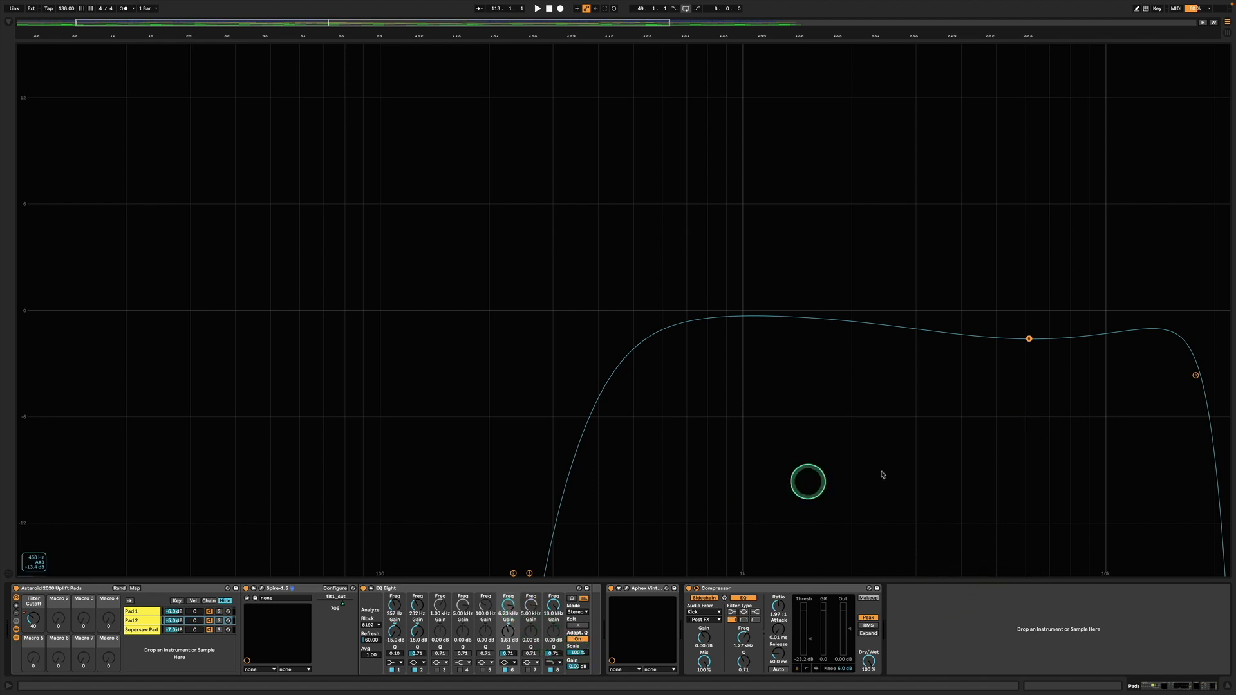
left_click(372, 588)
Step: Show the Supersaw Pad chain's EQ Eight curve in the enlarged display
left_click(153, 629)
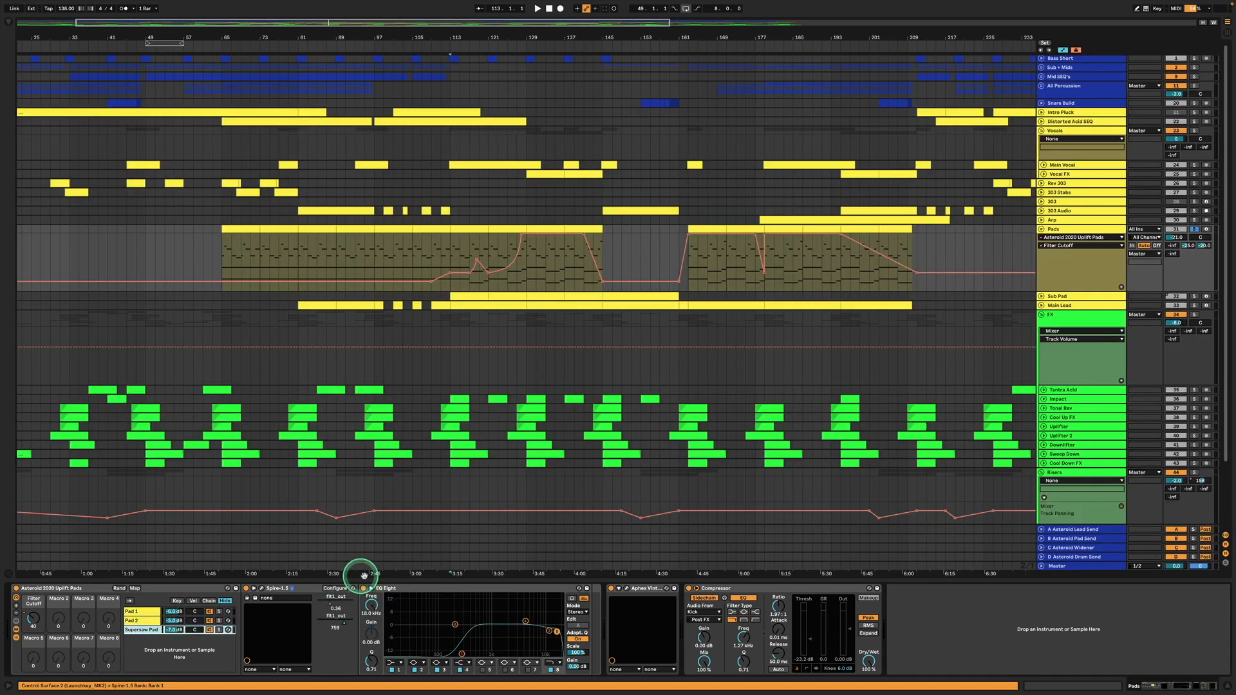
left_click(374, 589)
left_click(372, 588)
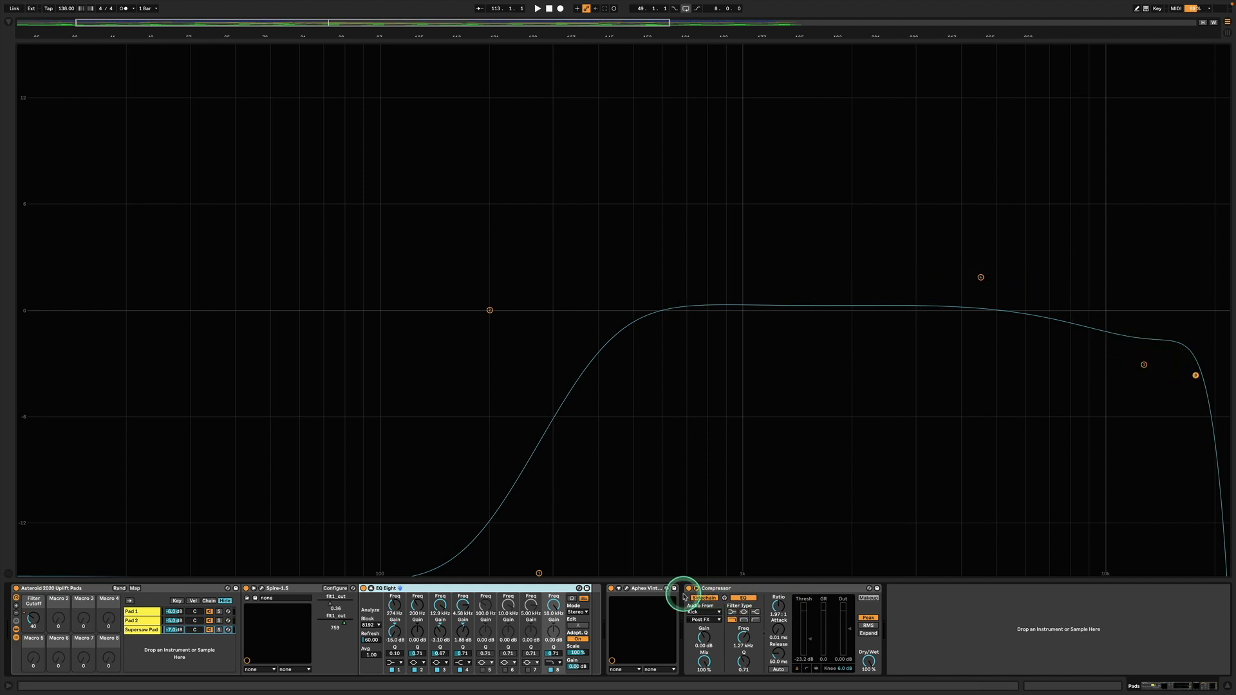
Step: Return the Supersaw Pad chain's EQ Eight to compact view and open the Aphex Vintage Exciter's window, placing it below the Pads clips
left_click(394, 587)
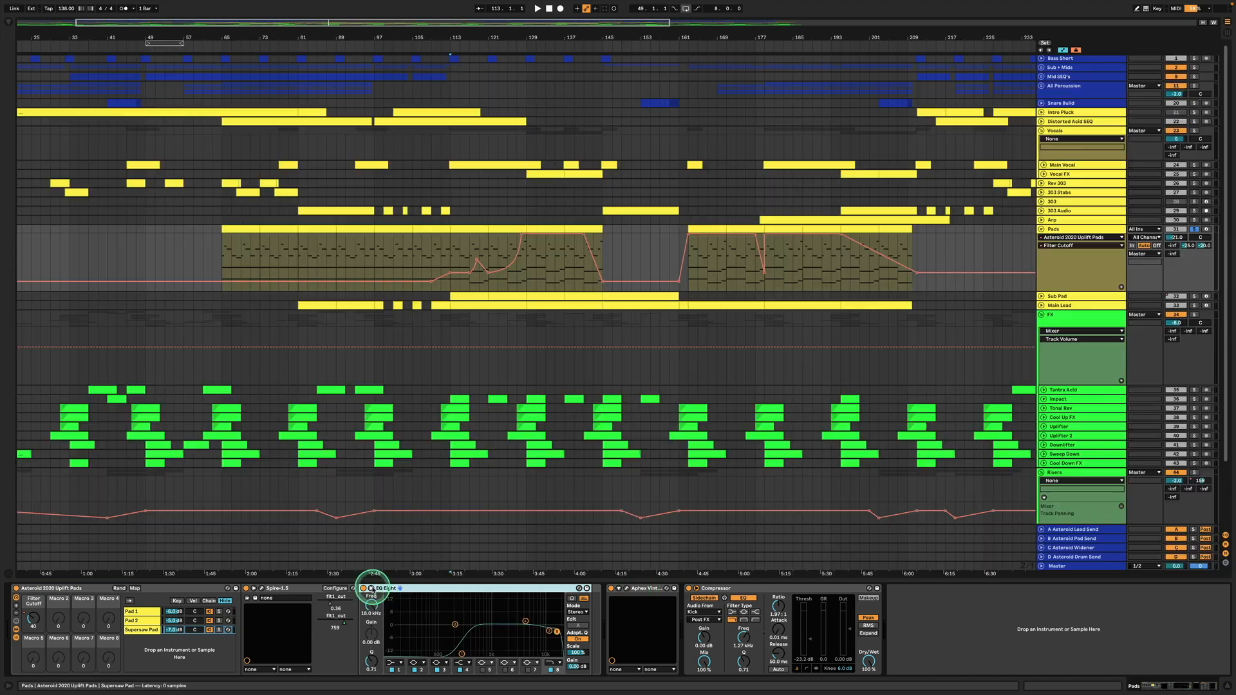
left_click(648, 588)
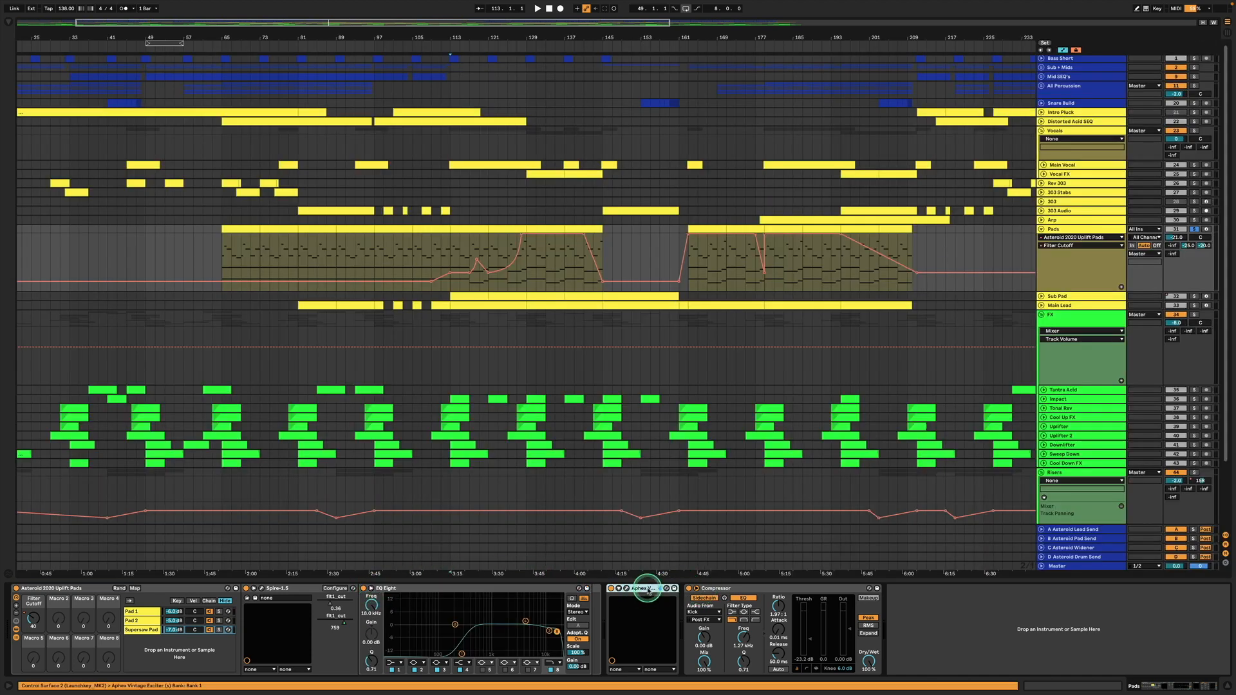
left_click(626, 589)
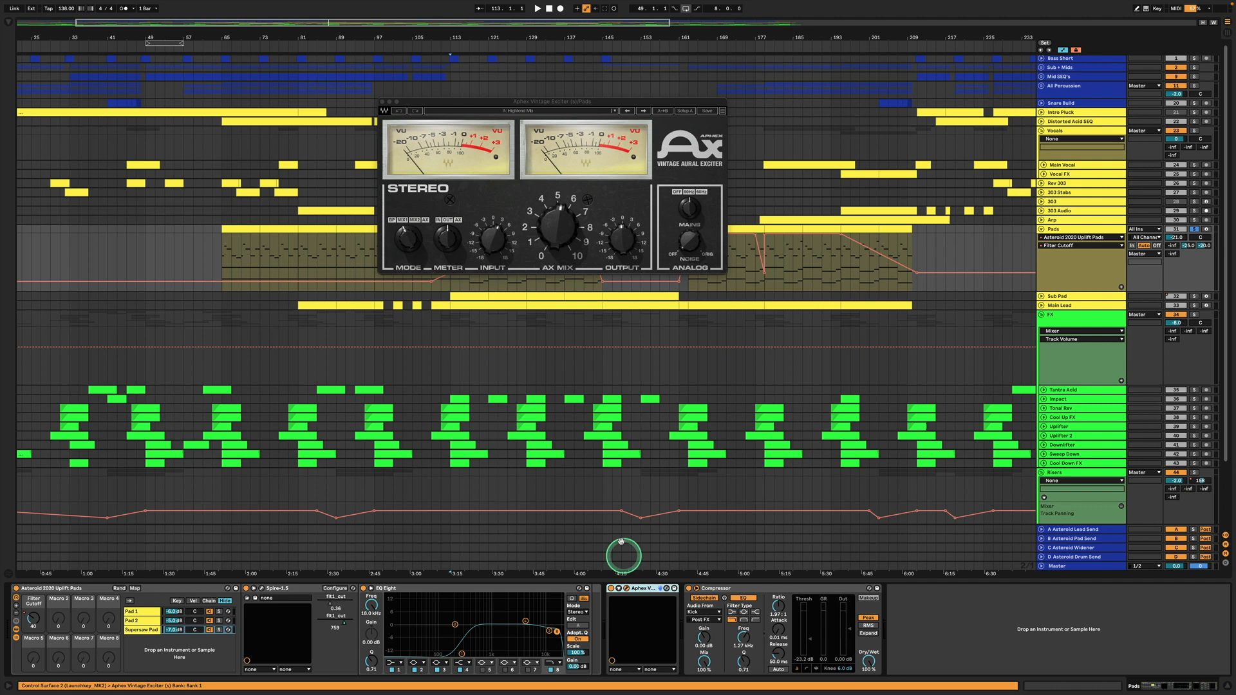
left_click_drag(567, 103, 645, 352)
left_click(702, 226)
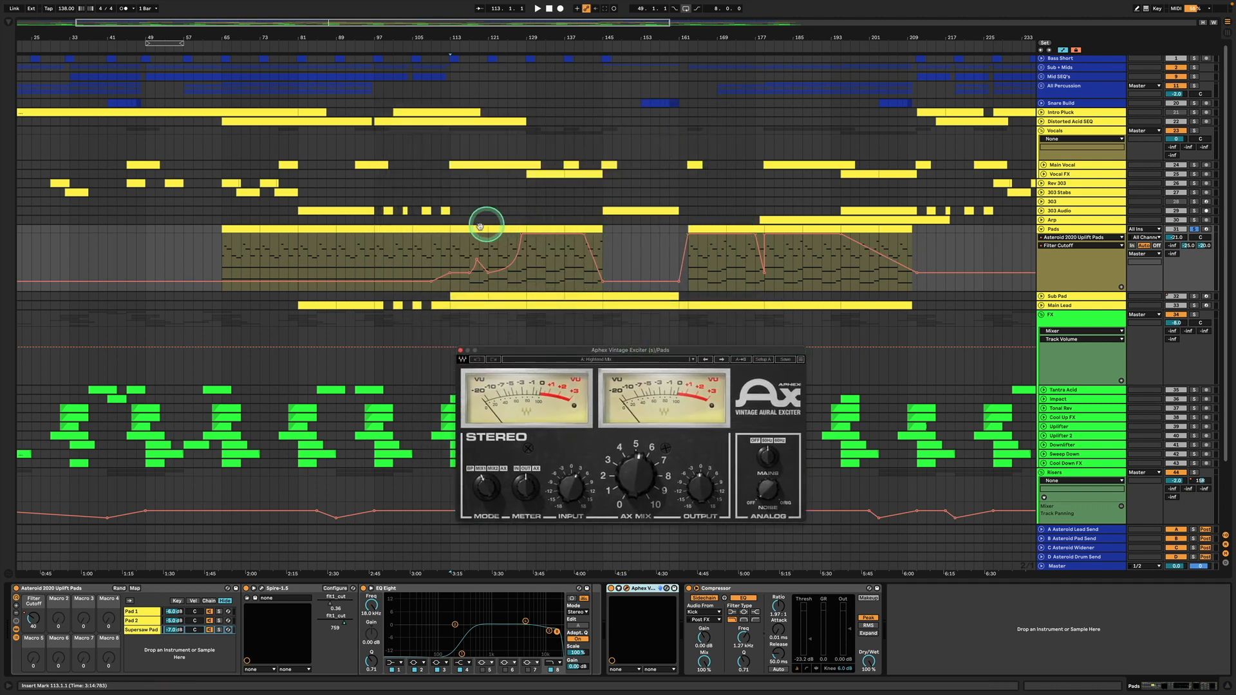
Step: Select bars 129 to 137 on the Pads track and play them, toggling the Aphex Vintage Exciter to compare its effect
left_click(539, 228)
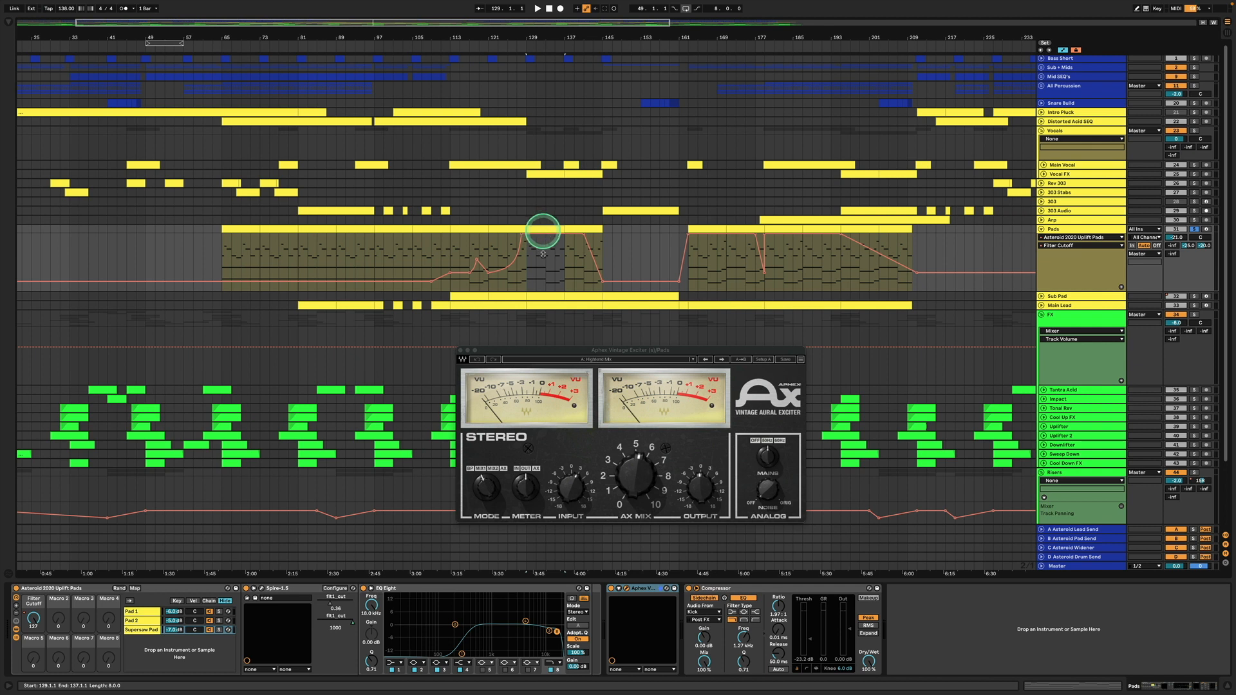
left_click(618, 593)
key("space")
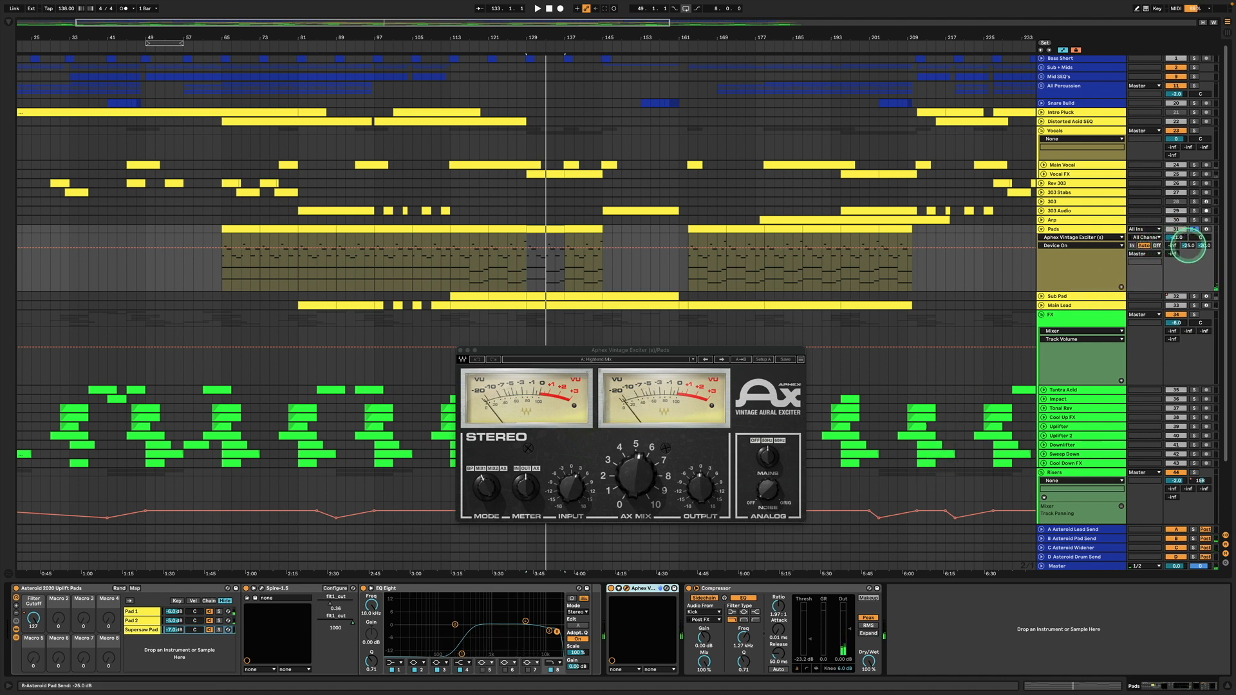
Step: Select the Pads track's pad send amount, close the exciter window and show the B Asteroid Pad Send return's effect chain
left_click(1188, 245)
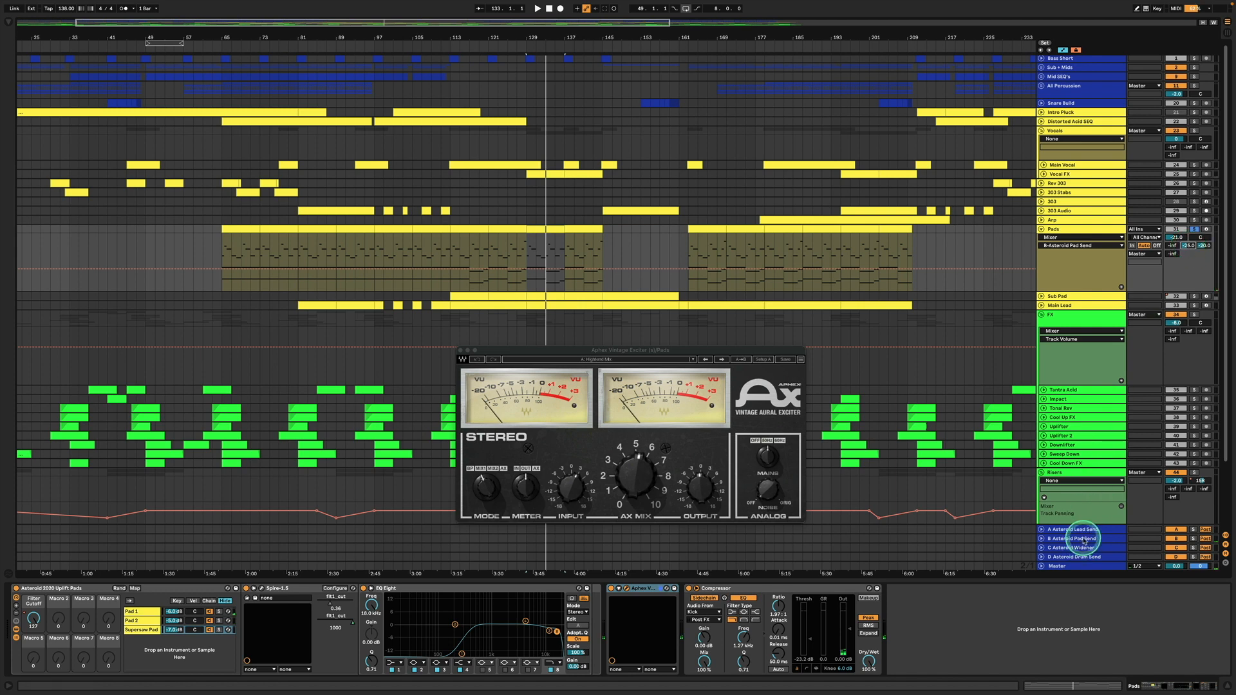
left_click(461, 350)
left_click(1035, 535)
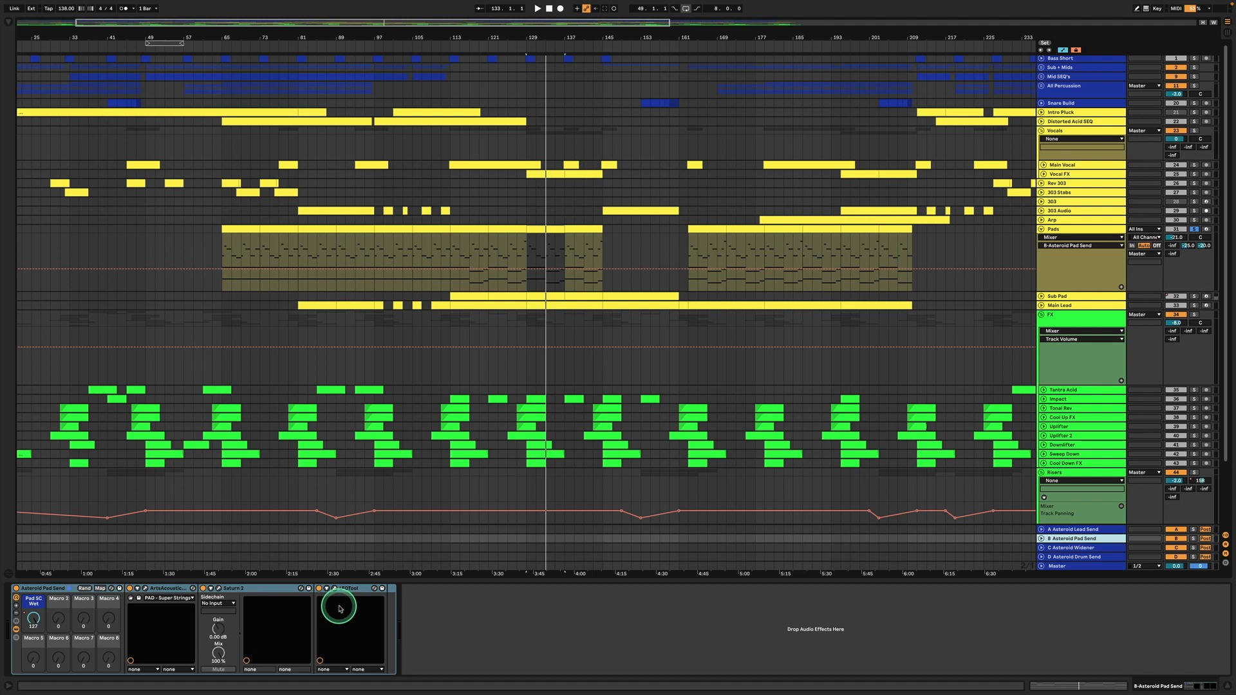
left_click(1093, 530)
left_click(1094, 540)
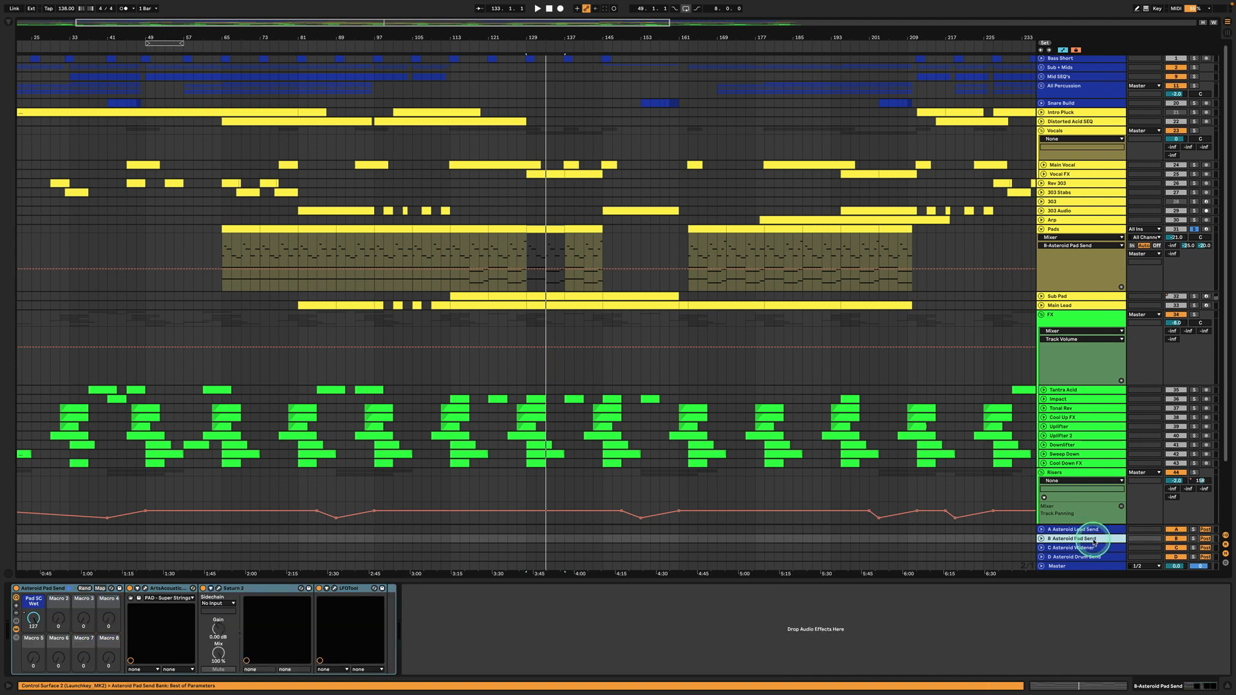
Step: Review the Pads track's pad and widener send amounts, and show the C Asteroid Widener return's effect chain
left_click(1190, 249)
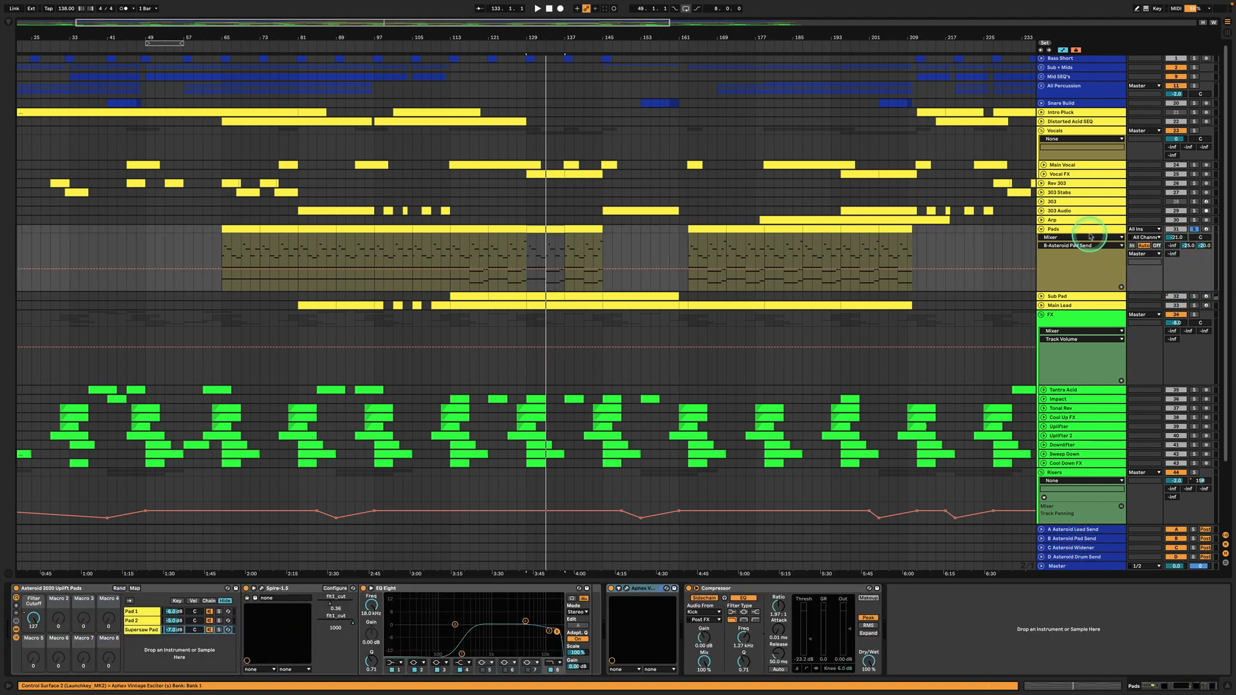
left_click(1194, 249)
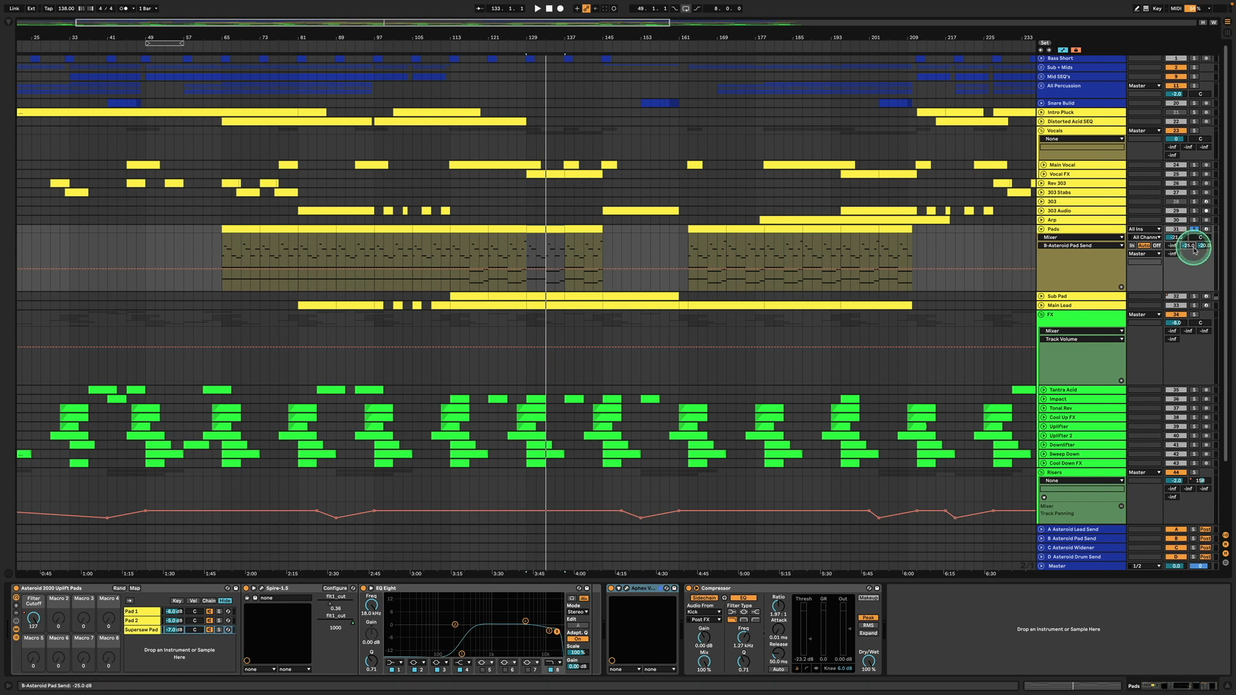
left_click(1091, 539)
left_click(1205, 246)
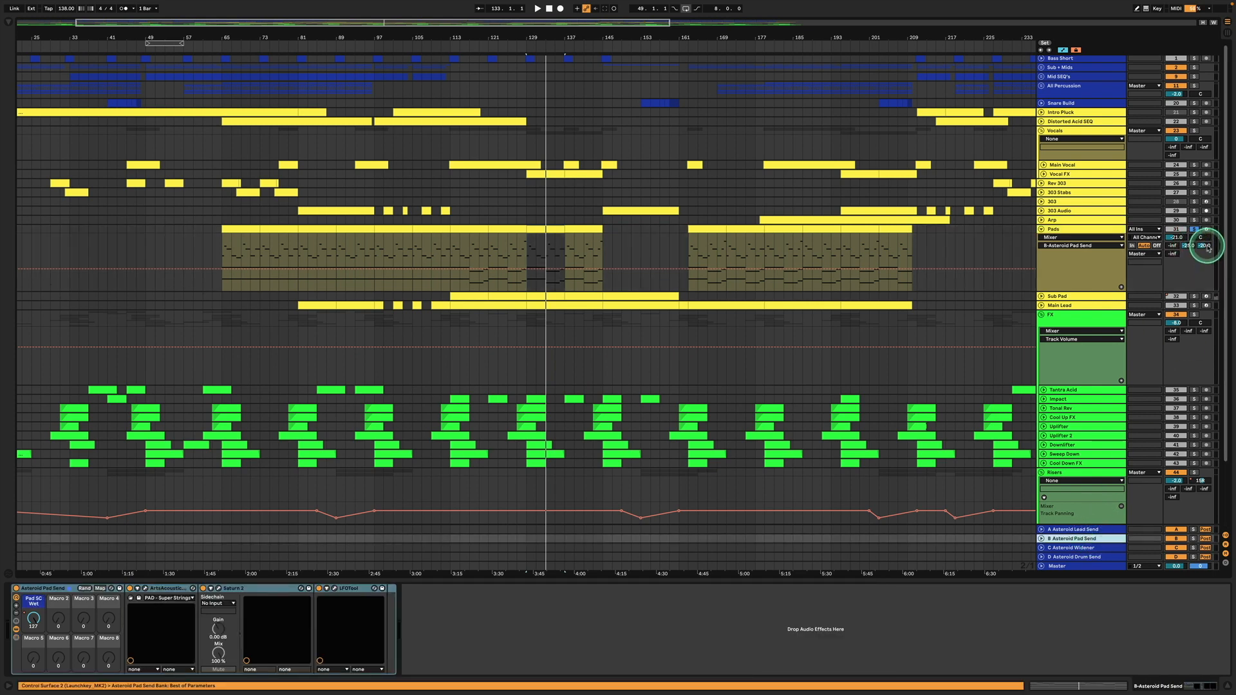
left_click(1070, 548)
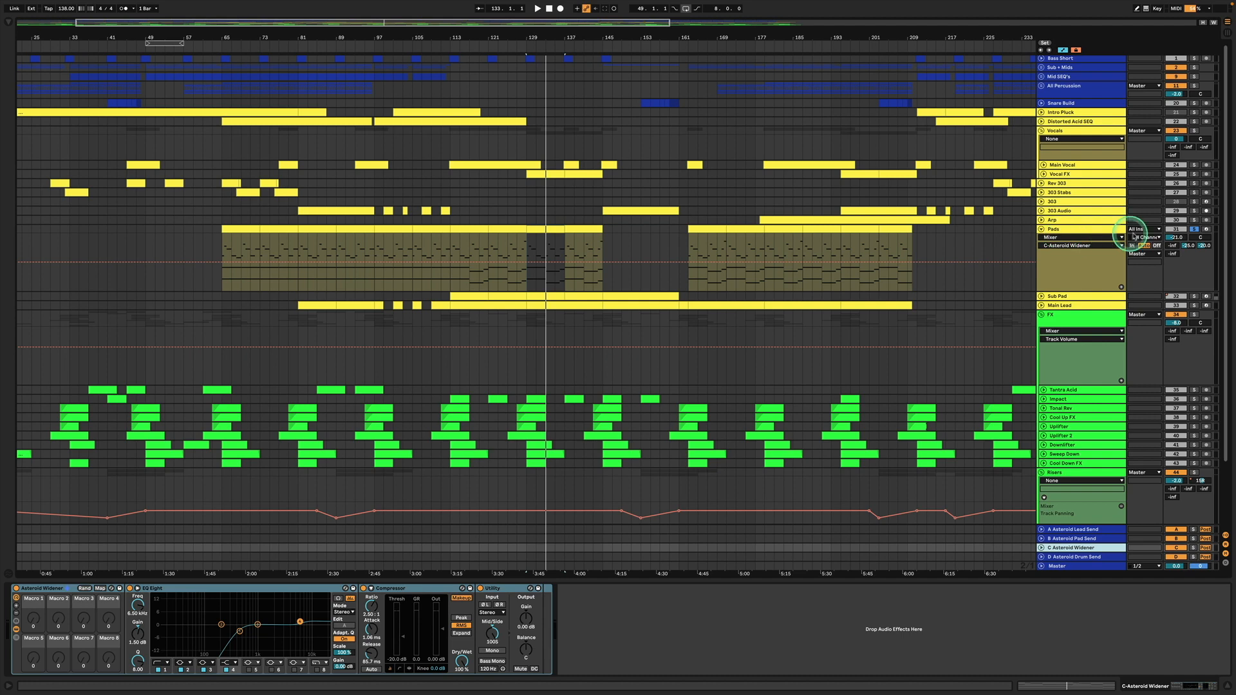
Step: Unsolo and fold the Pads track, and unfold and solo the Sub Pad track with its part selected from bar 113
left_click(1194, 229)
left_click(1040, 229)
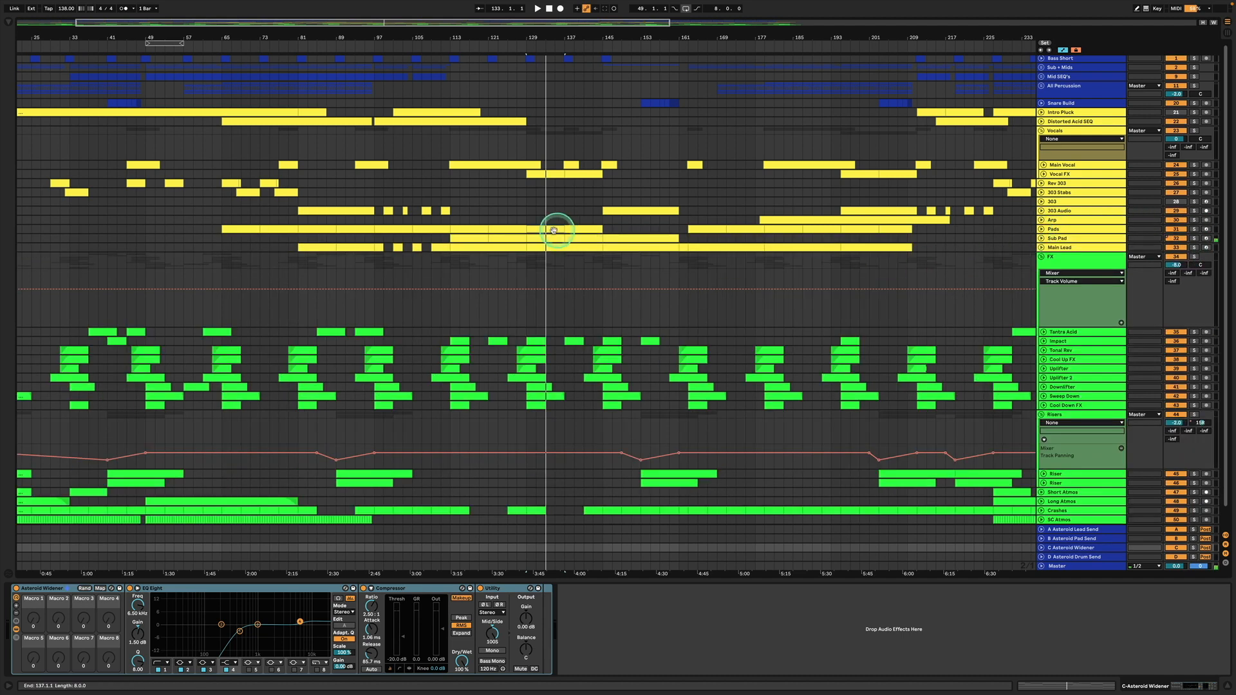
left_click_drag(458, 239, 492, 240)
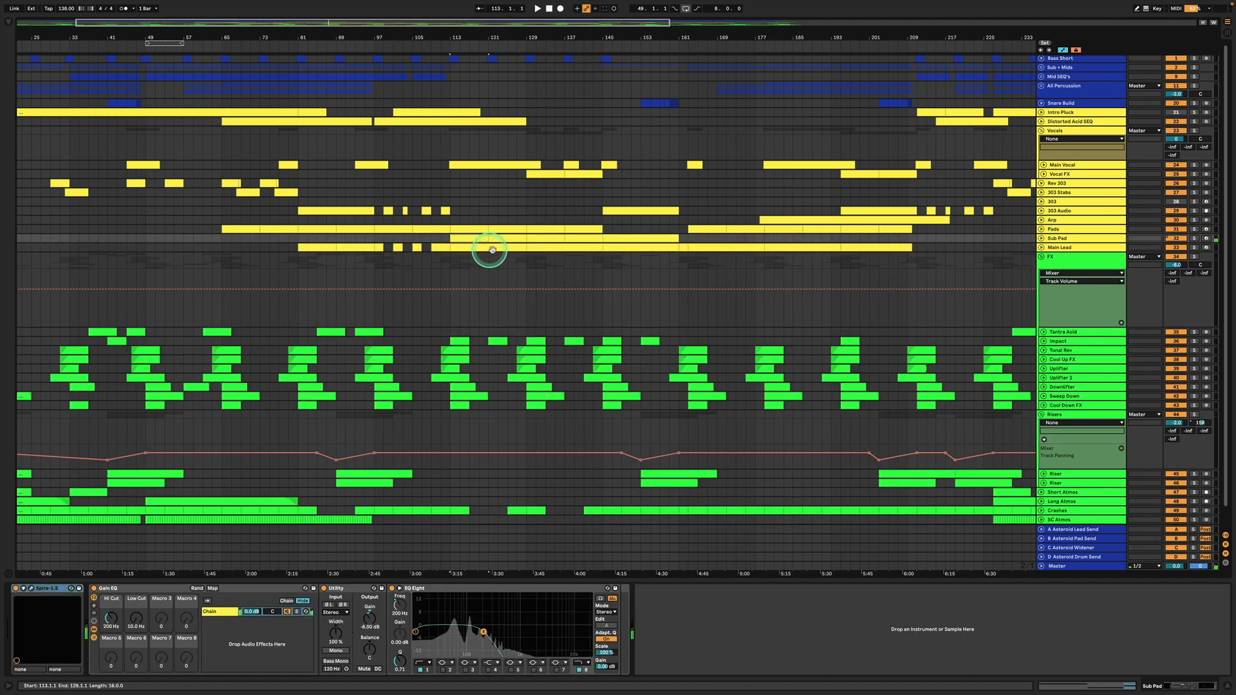
left_click(1043, 238)
left_click(485, 238)
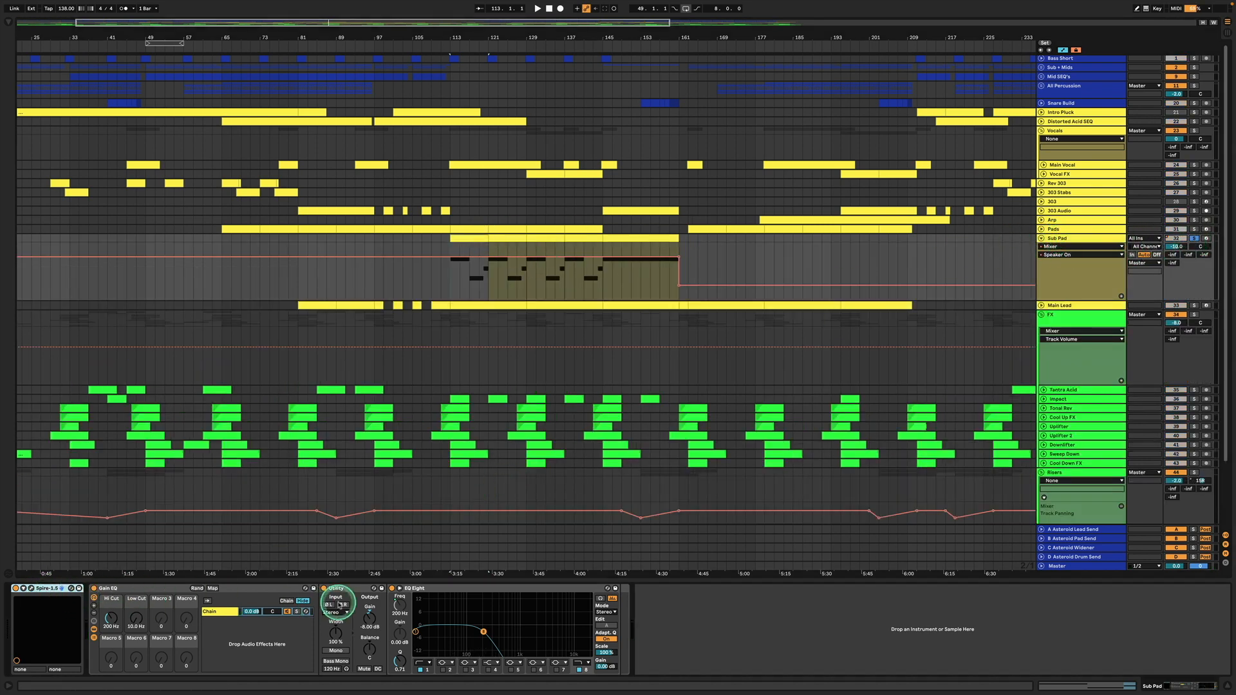
Step: Examine the high-cut band of the Sub Pad's EQ Eight and play the soloed part from bar 113
left_click(428, 588)
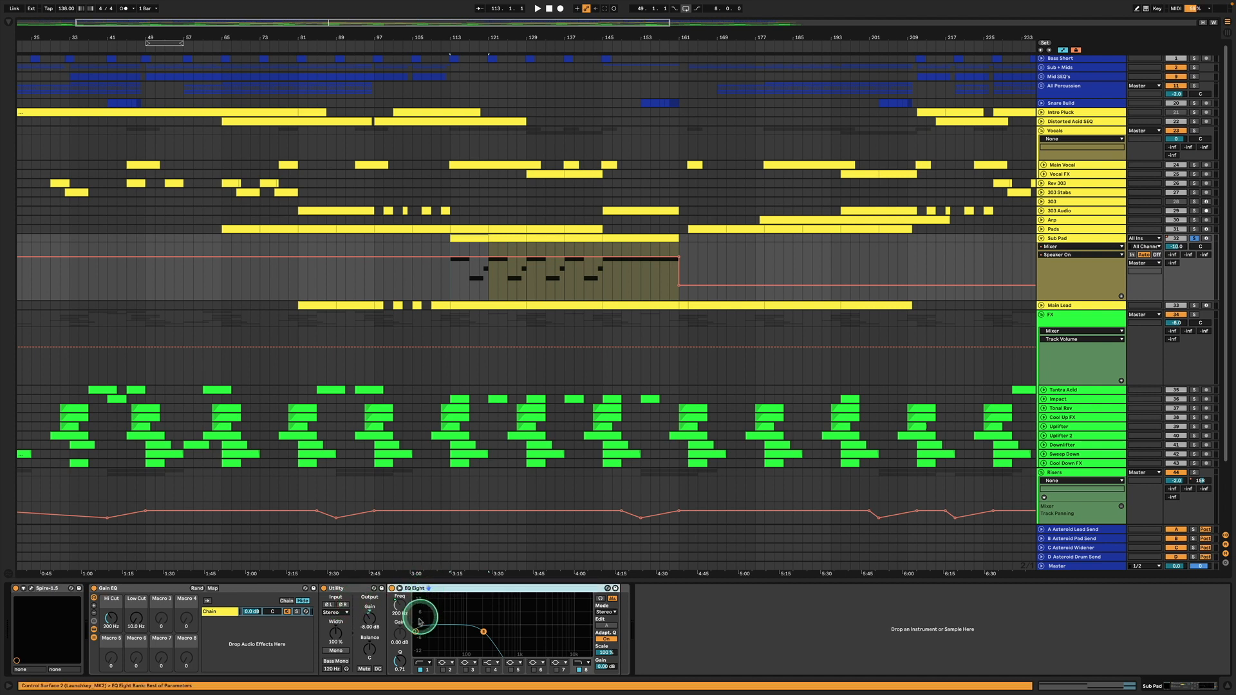
left_click(484, 632)
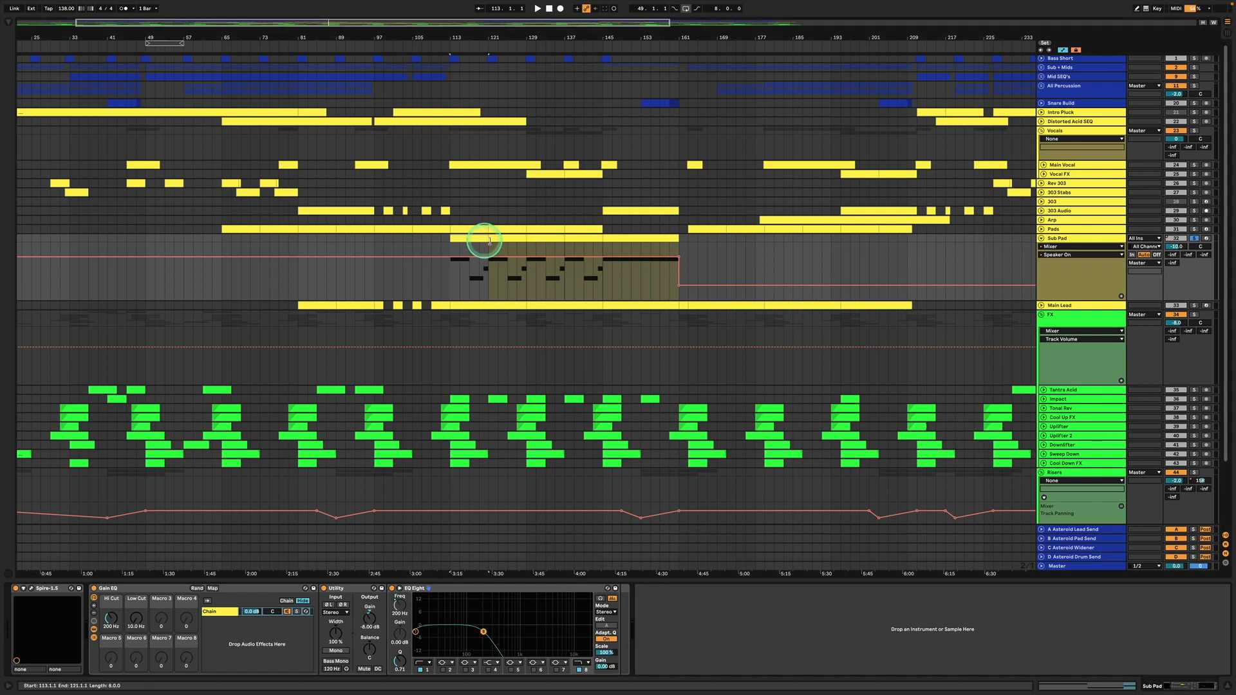
key("space")
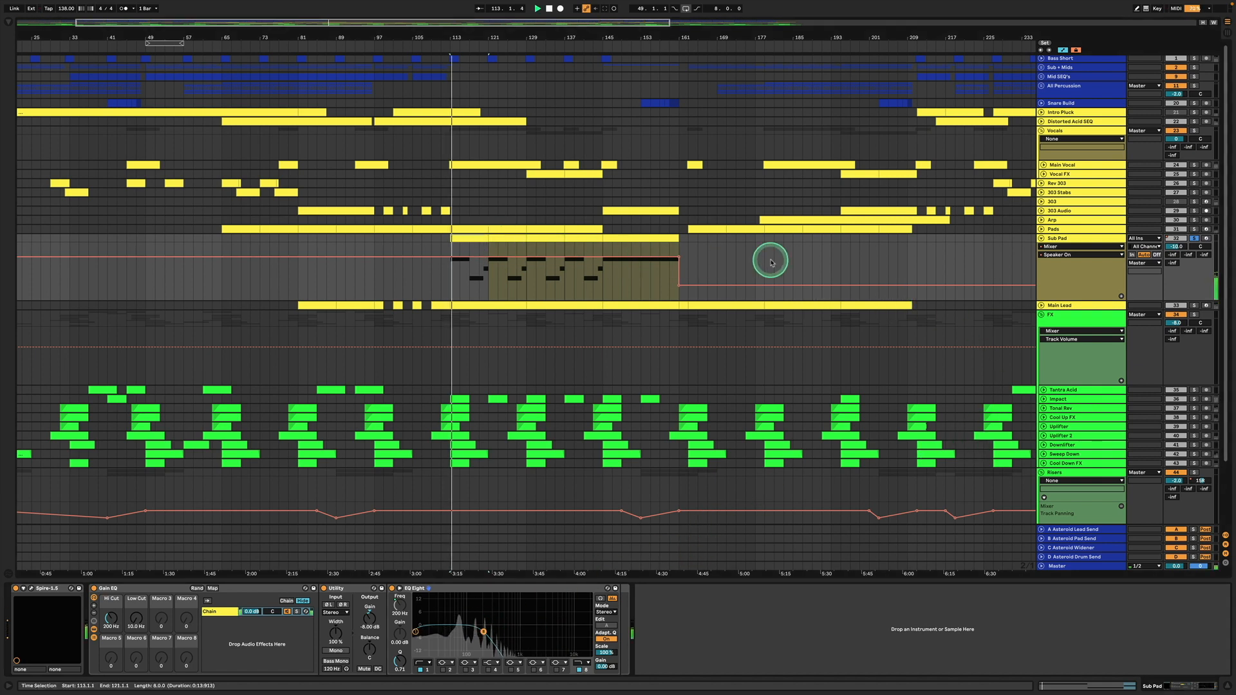
Step: Unsolo and fold the Sub Pad track, and unfold the Main Lead track to show its Leads rack
left_click(1194, 229)
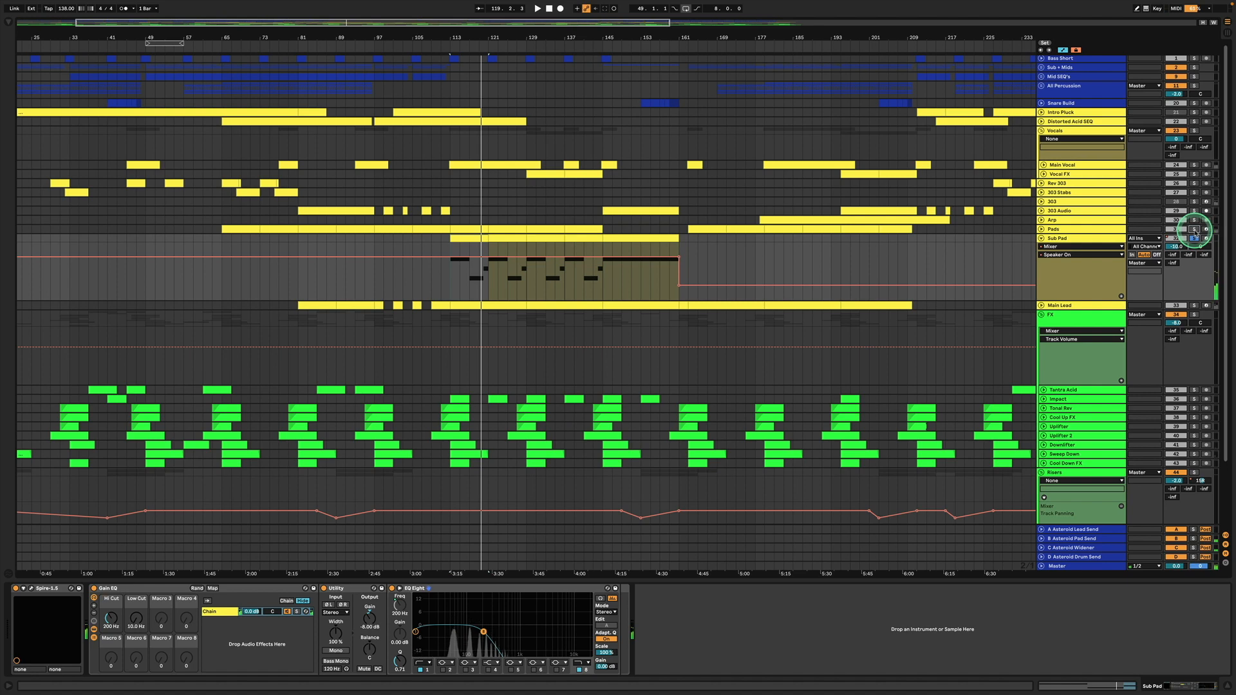
left_click(1042, 240)
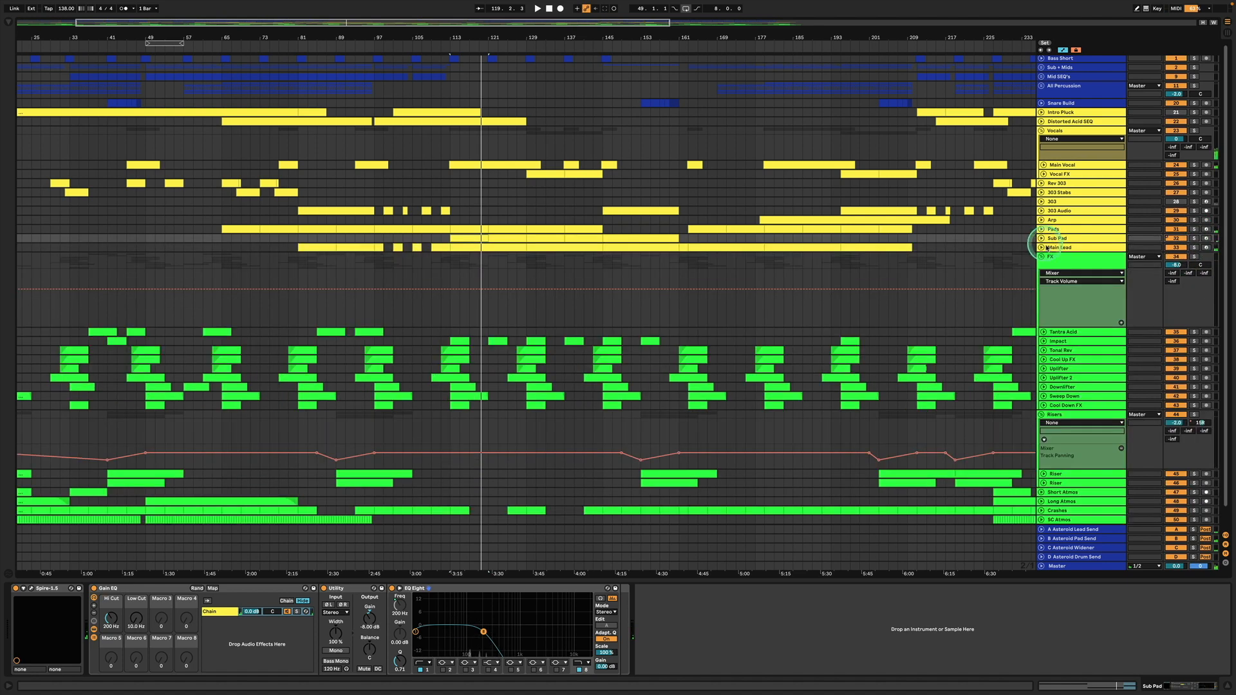
left_click(1061, 247)
left_click(1042, 247)
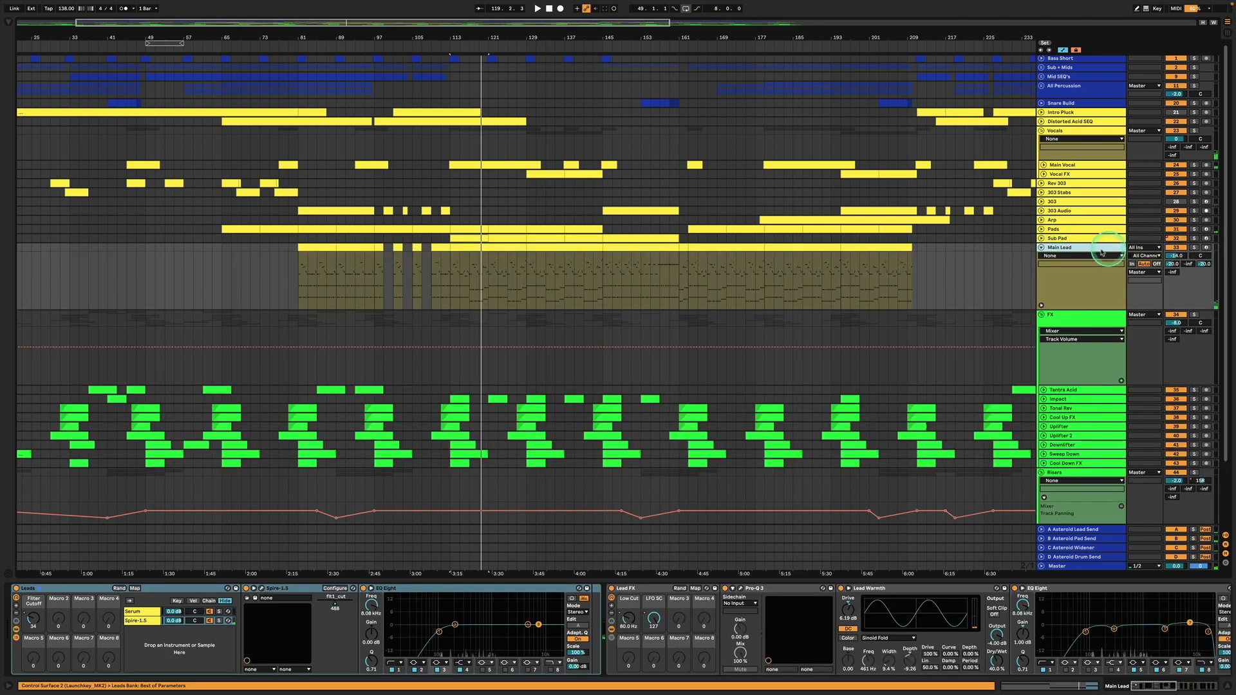
Step: Solo the Main Lead, turn off the Leads rack's Spire-1.5 chain and play the Serum layer alone from bar 113
left_click(463, 246)
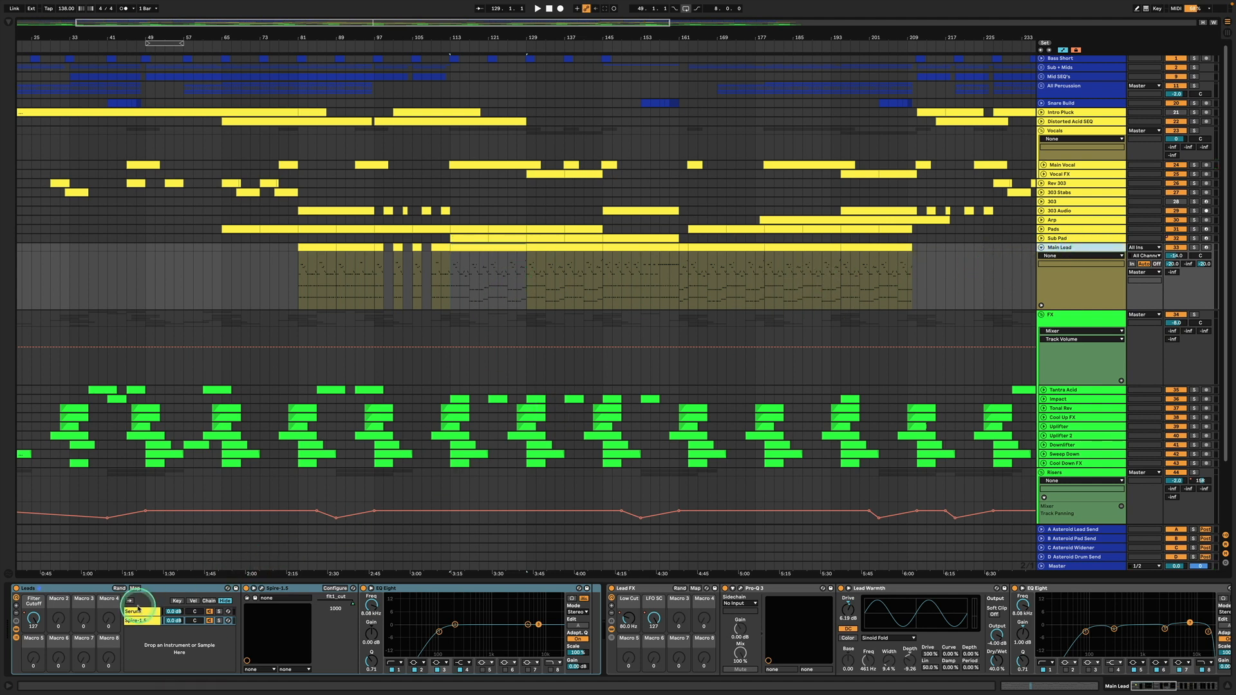
left_click(137, 611)
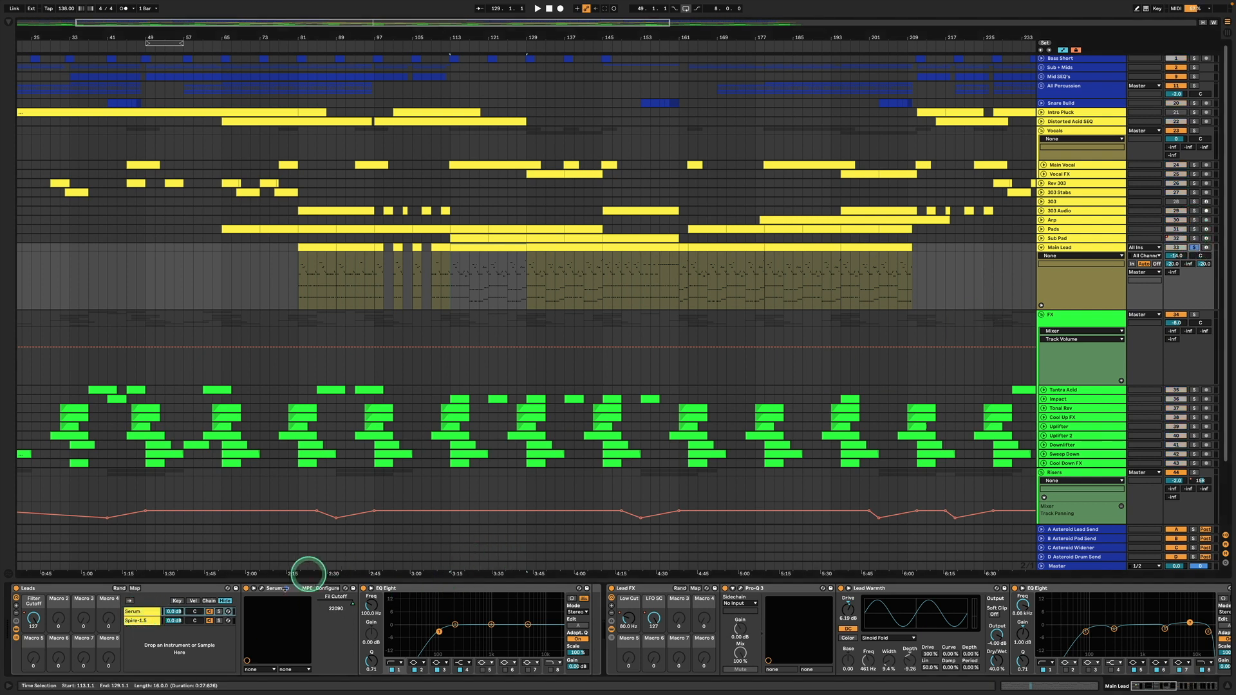
left_click(209, 621)
left_click(460, 243)
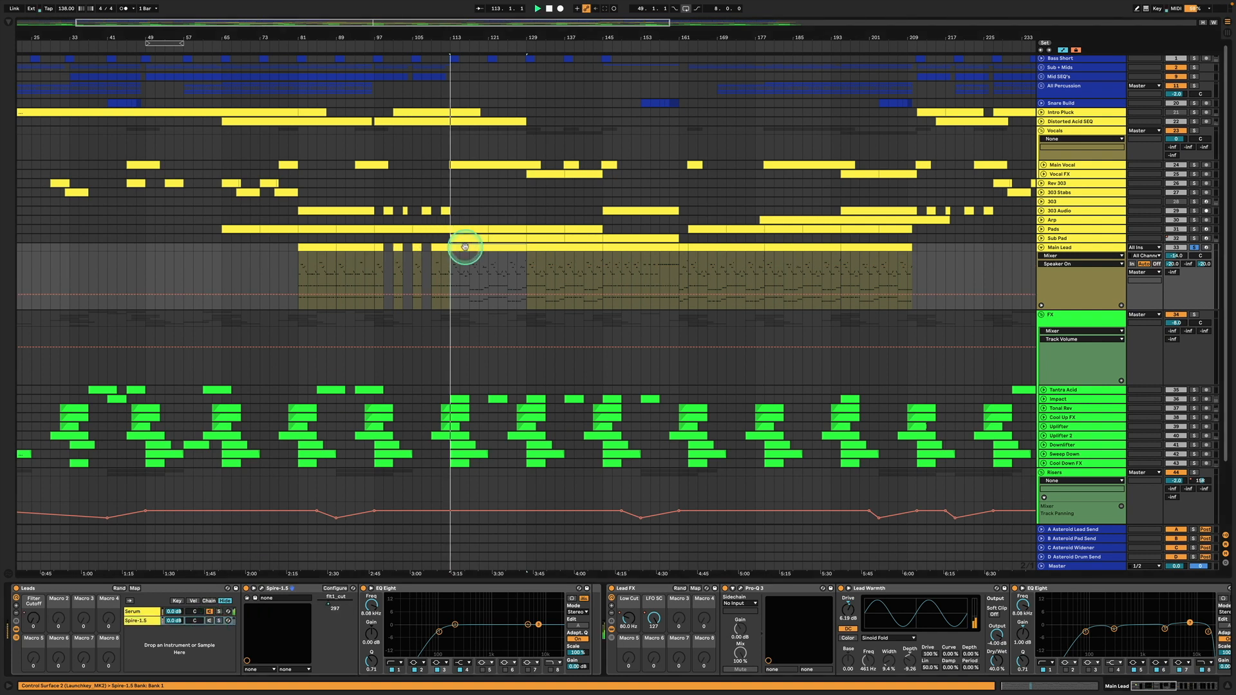
key("space")
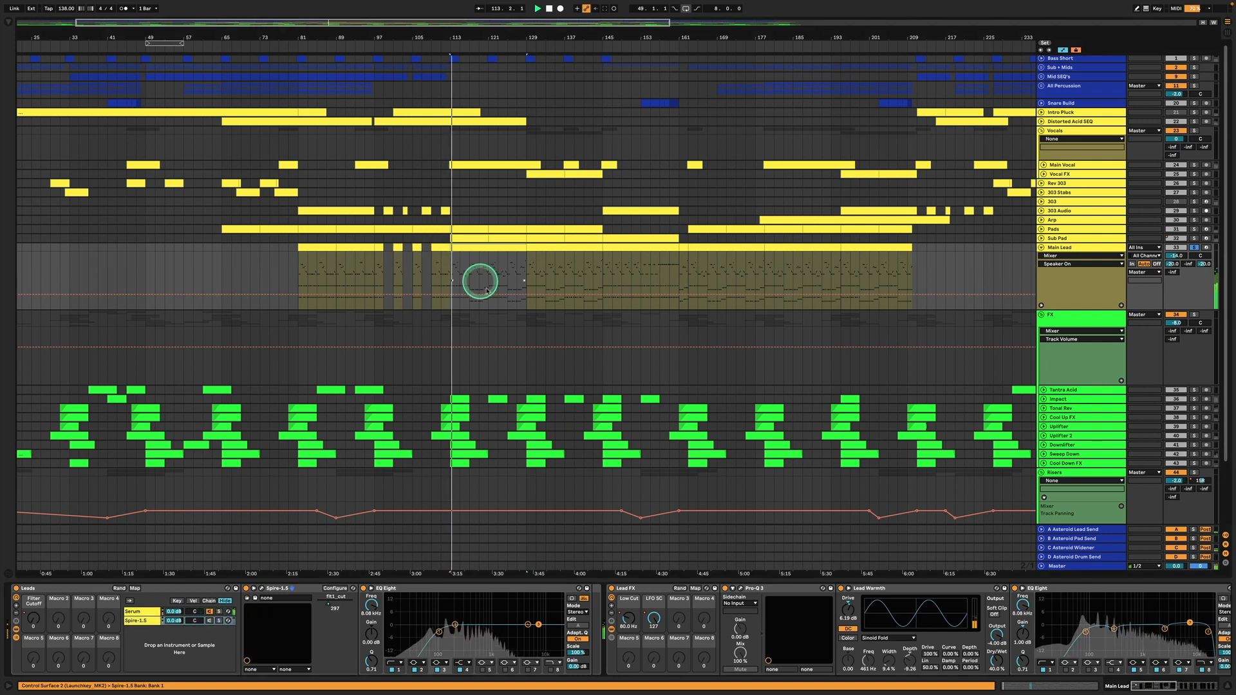
Step: Turn off the Serum chain and reactivate the Spire-1.5 chain to play the Spire layer alone
left_click(209, 612)
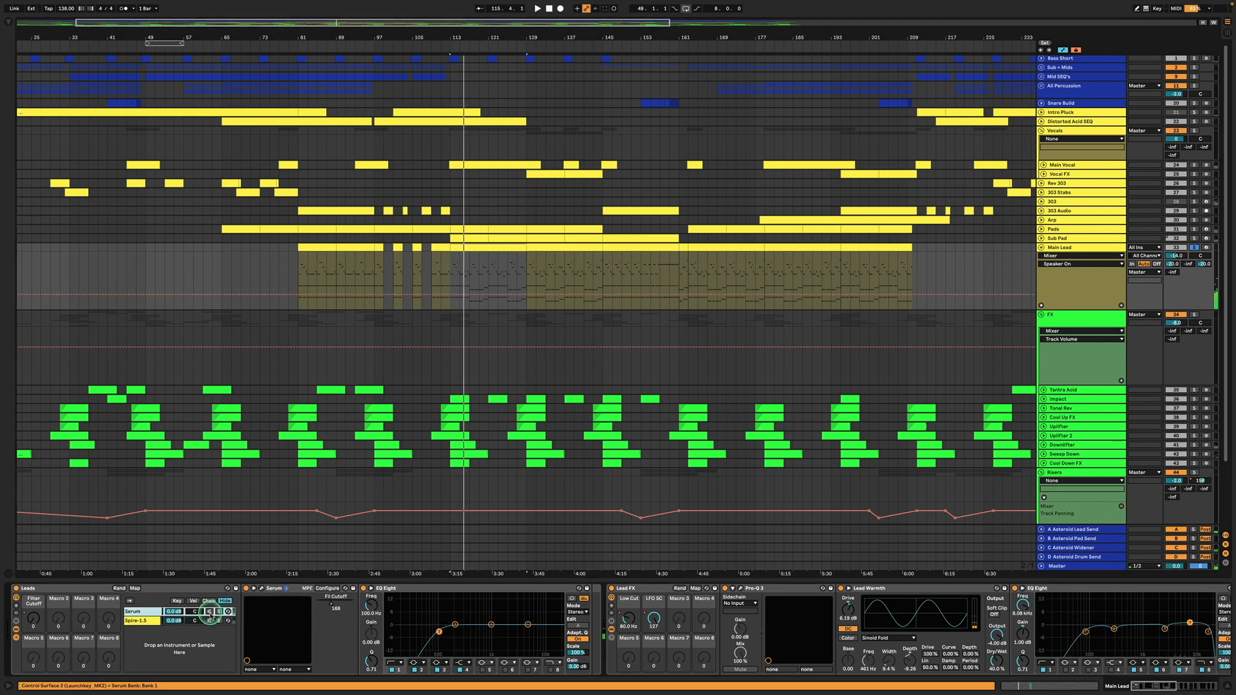
left_click(210, 622)
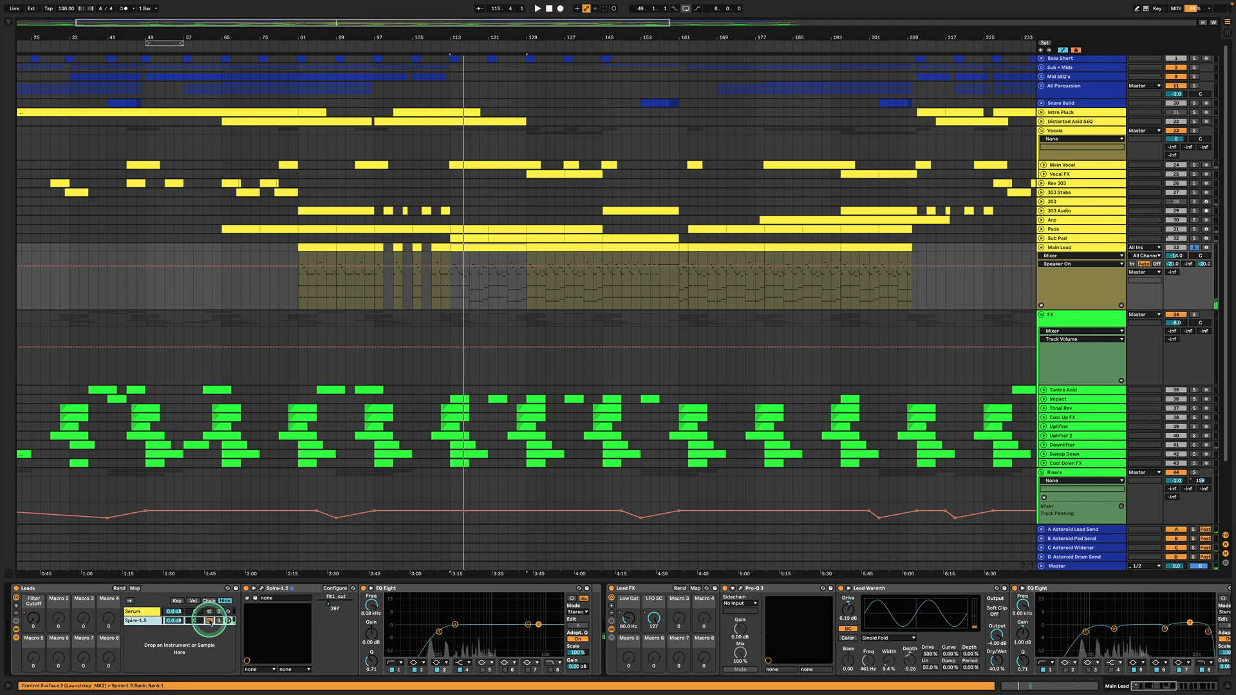
key("space")
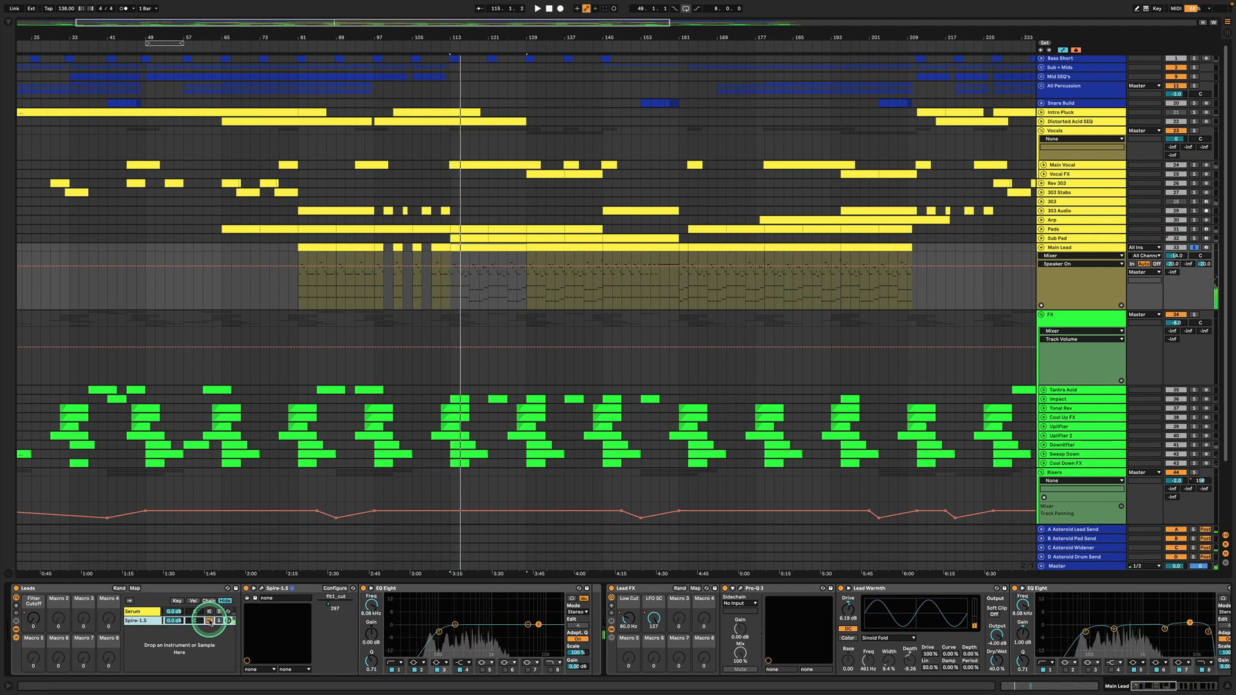
Step: Switch the Leads rack back to Serum, reactivate the Spire-1.5 chain as well, and play the Main Lead with both layers
left_click(209, 620)
left_click(209, 612)
left_click(209, 621)
left_click(1085, 249)
key("space")
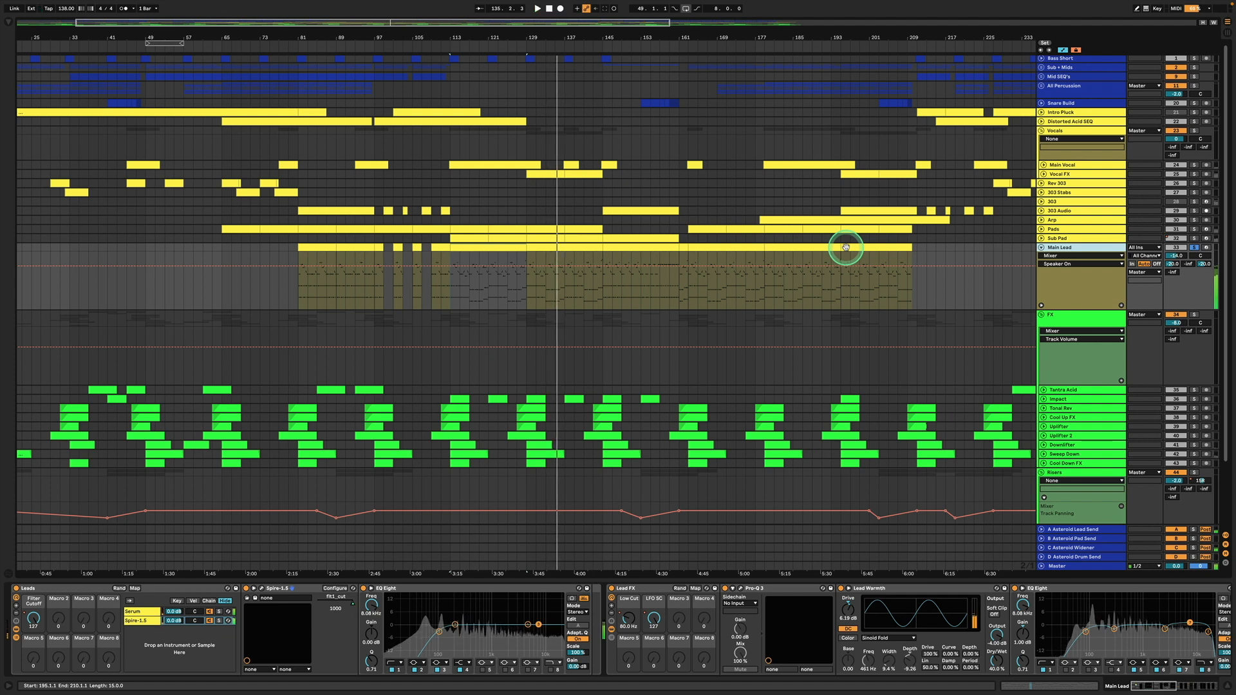
Step: Show the Serum chain's devices in the Leads rack and examine its EQ Eight curve
left_click(766, 417)
left_click(145, 612)
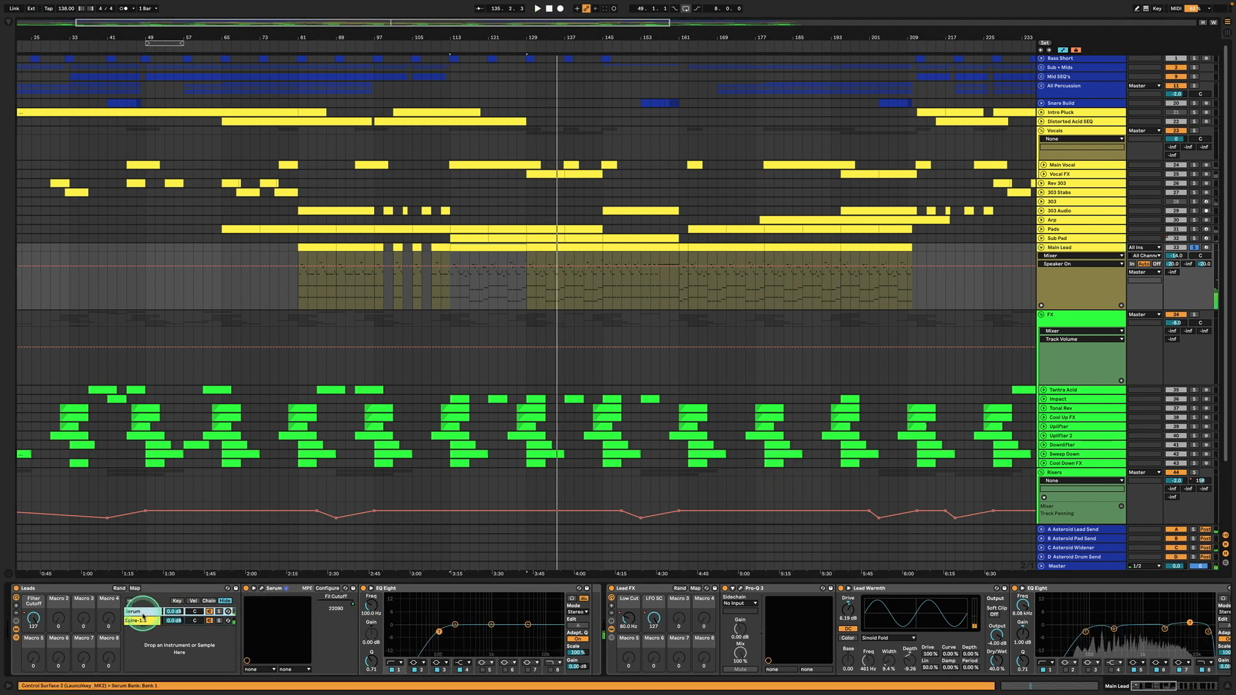
left_click(394, 592)
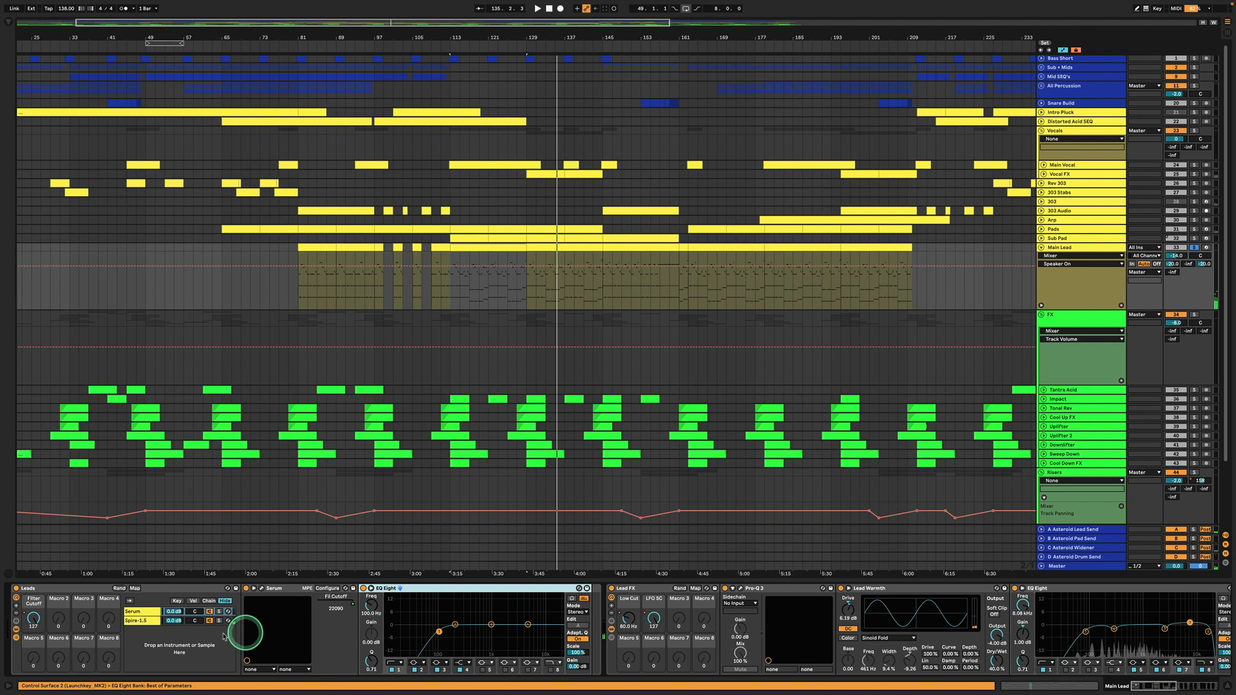
Step: Show the Spire-1.5 chain's devices and examine the low-cut band of its EQ Eight
left_click(140, 622)
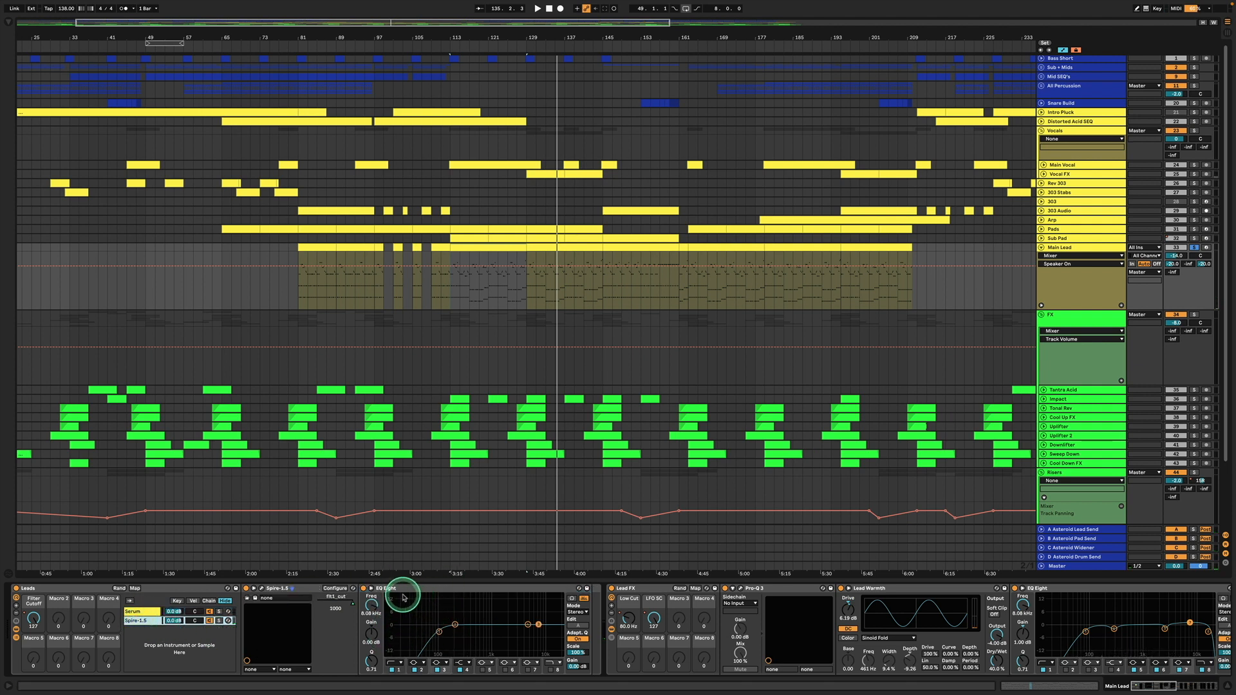
left_click(424, 634)
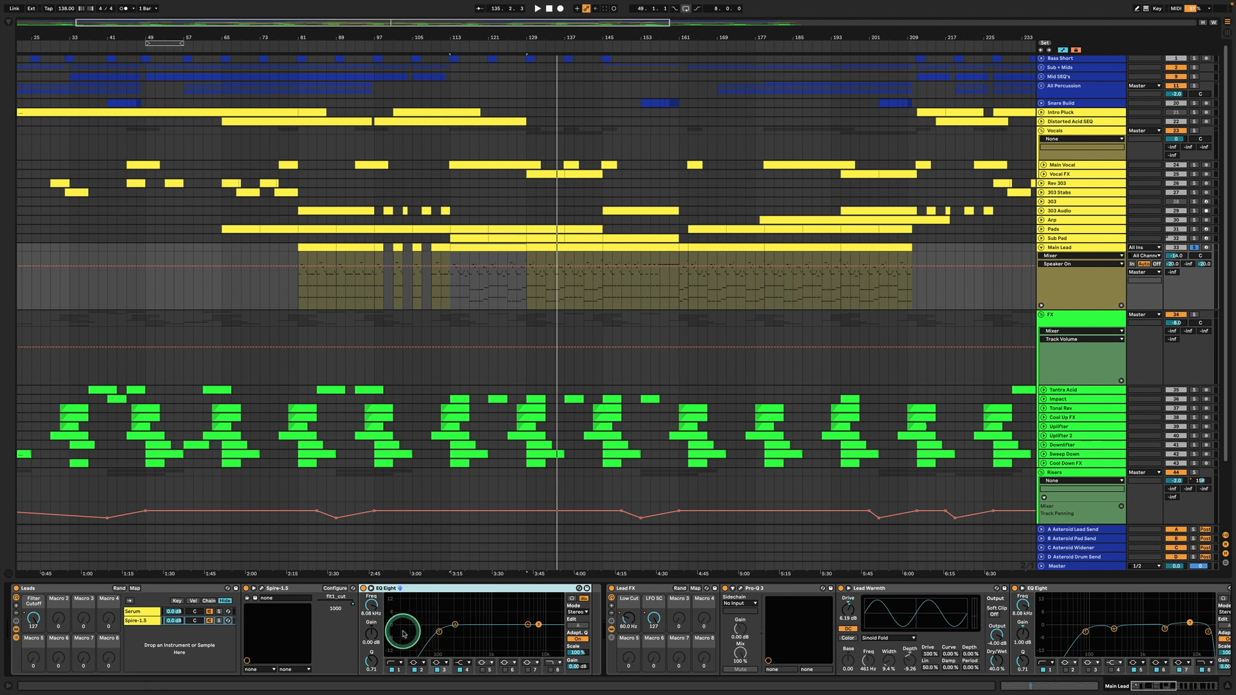
left_click(438, 632)
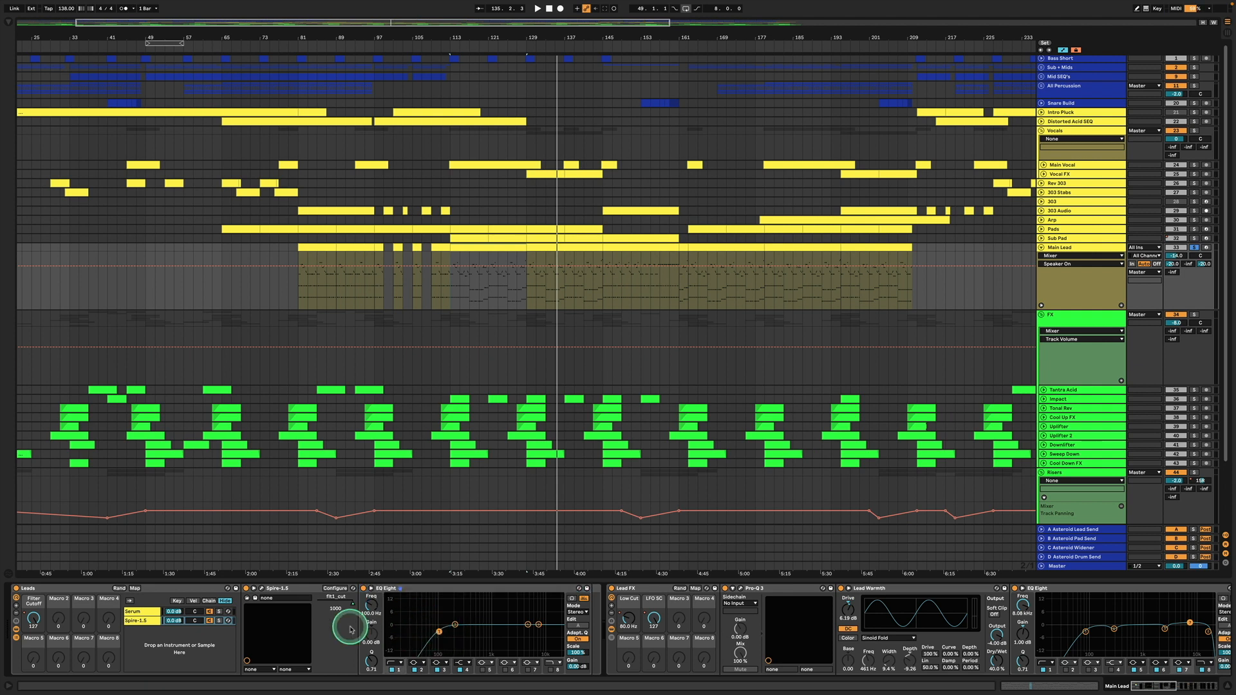
Step: Bring the Lead FX rack's devices into view and examine the low-cut band of its EQ Eight
left_click(492, 283)
scroll(502, 541, "down", 1)
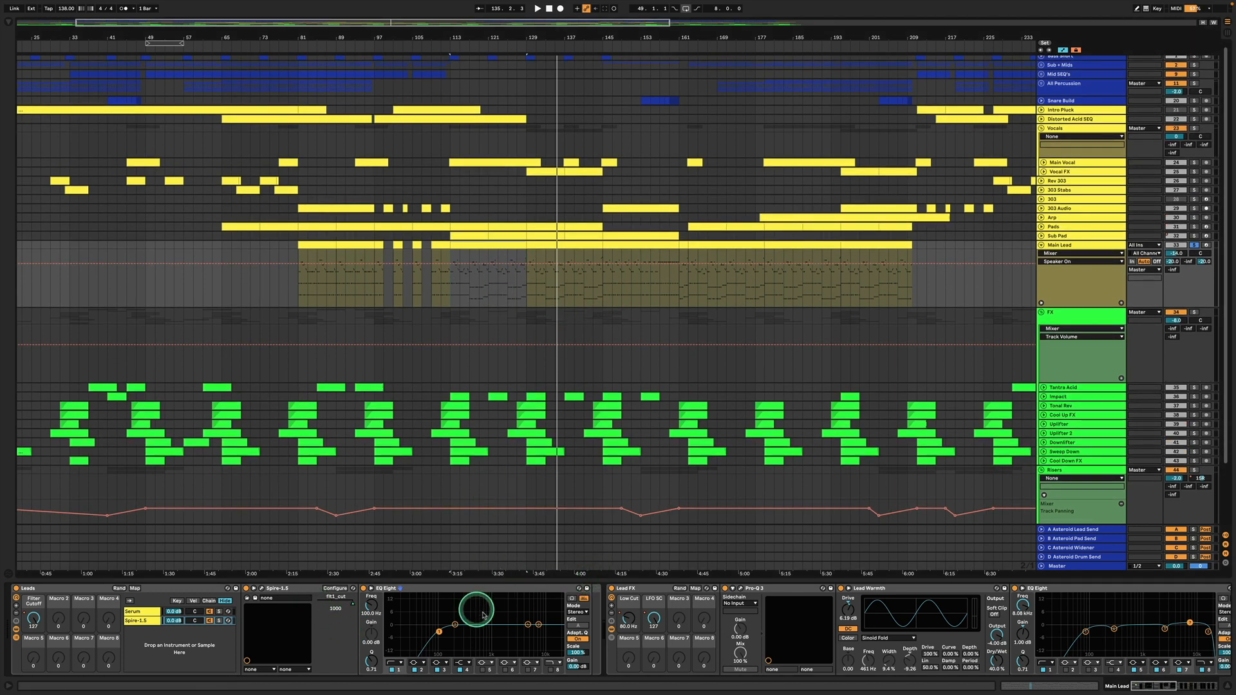
scroll(700, 628, "right", 3)
scroll(700, 626, "right", 6)
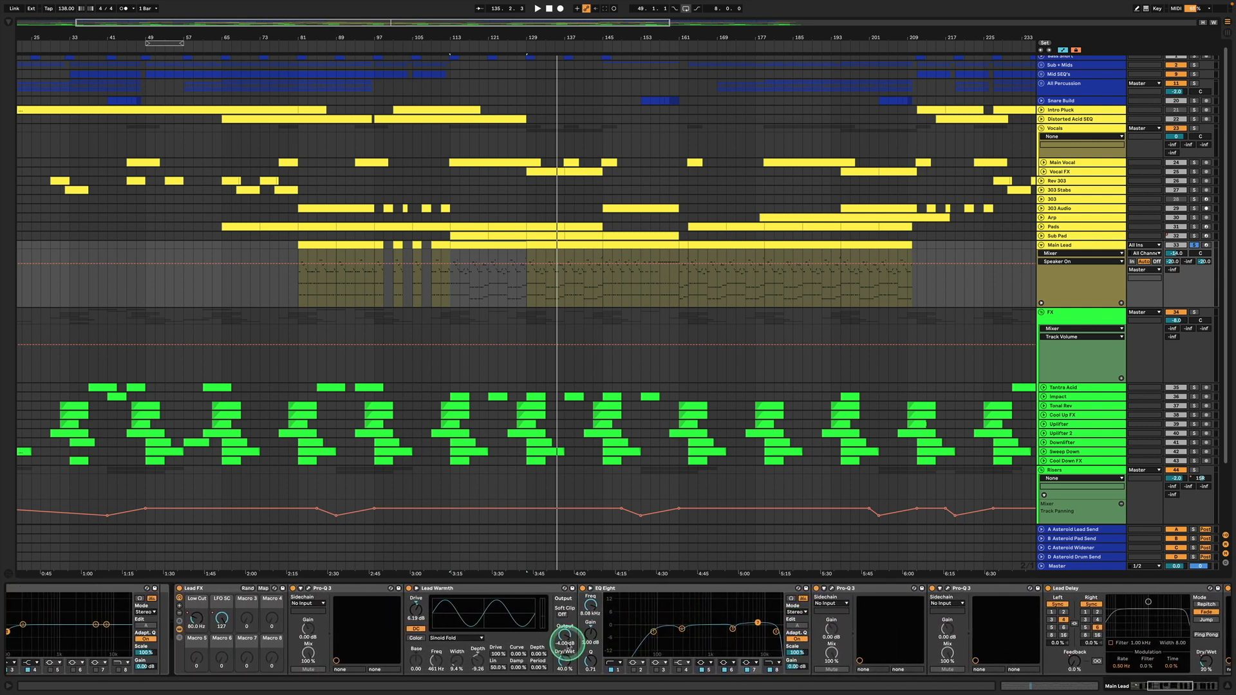
scroll(553, 641, "left", 1)
left_click(657, 633)
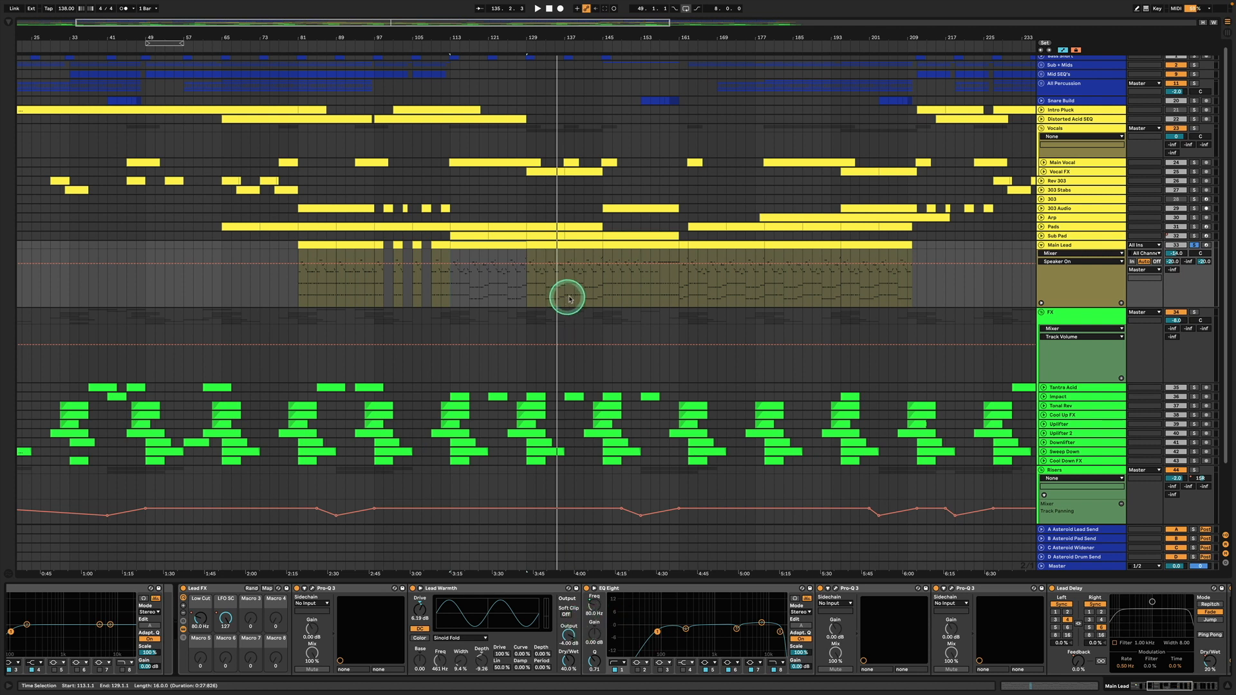
Step: Show the Main Lead's automation lanes and examine the Lead FX Low Cut automation from bar 145 to 163
left_click(1041, 302)
scroll(692, 455, "down", 5)
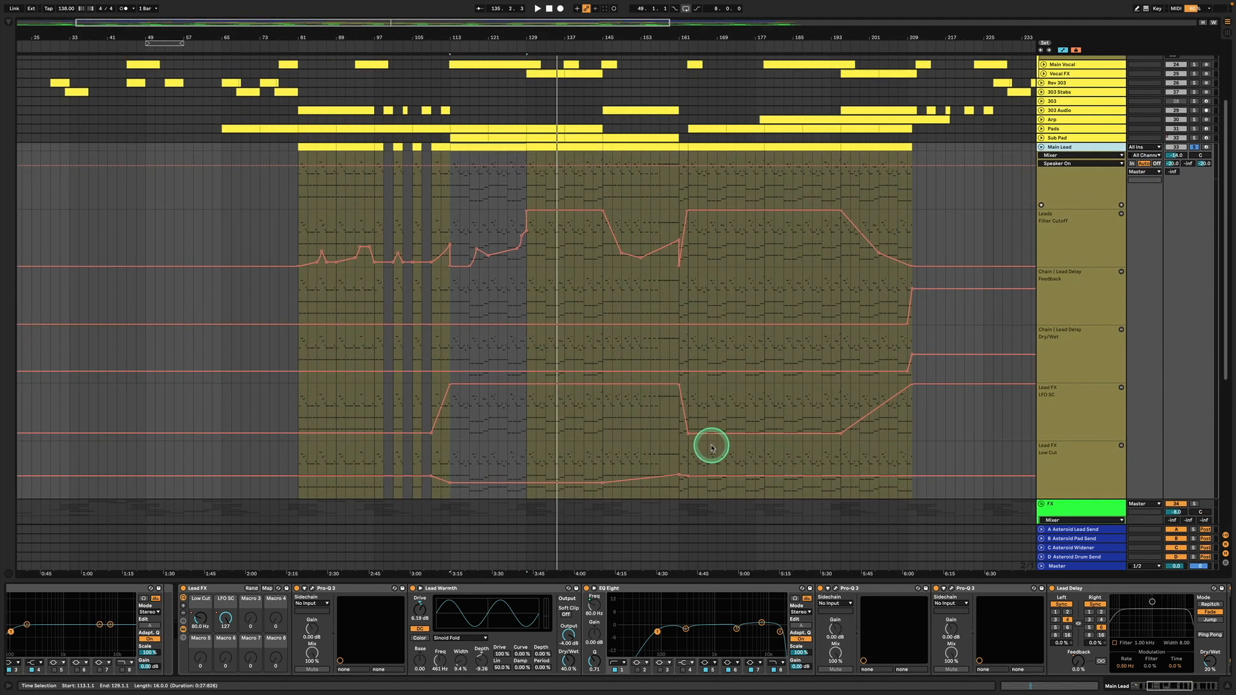
left_click(607, 452)
left_click_drag(604, 456, 690, 455)
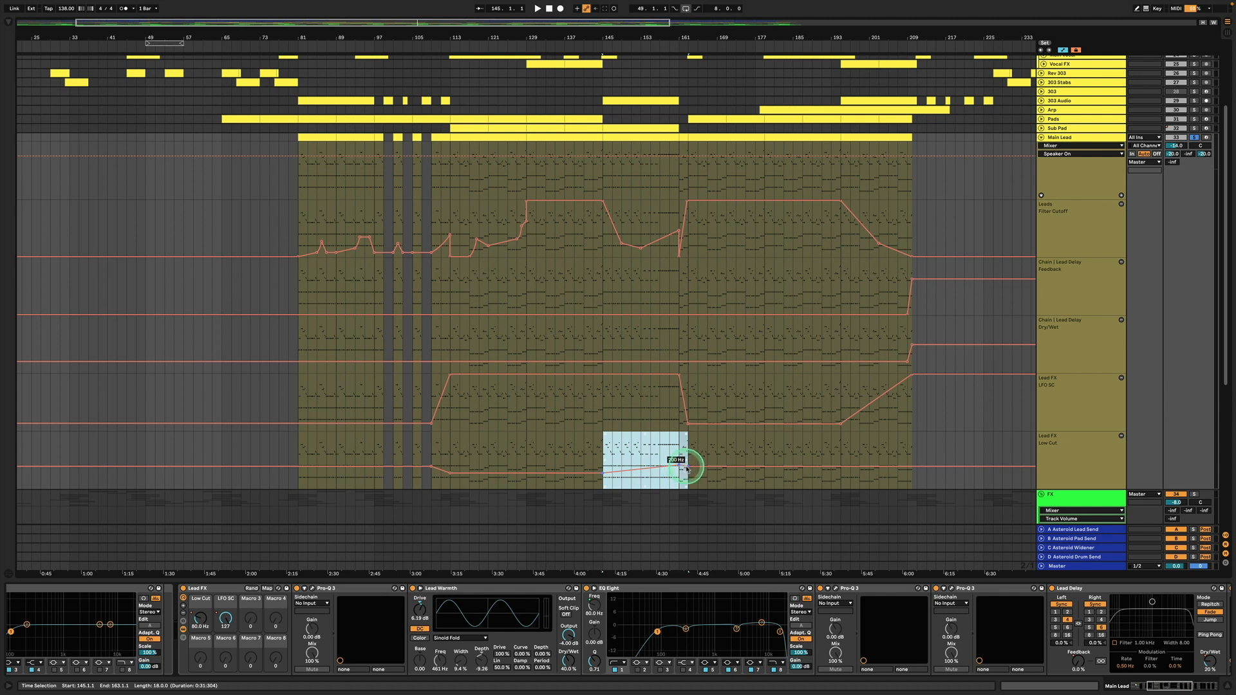
left_click(692, 450)
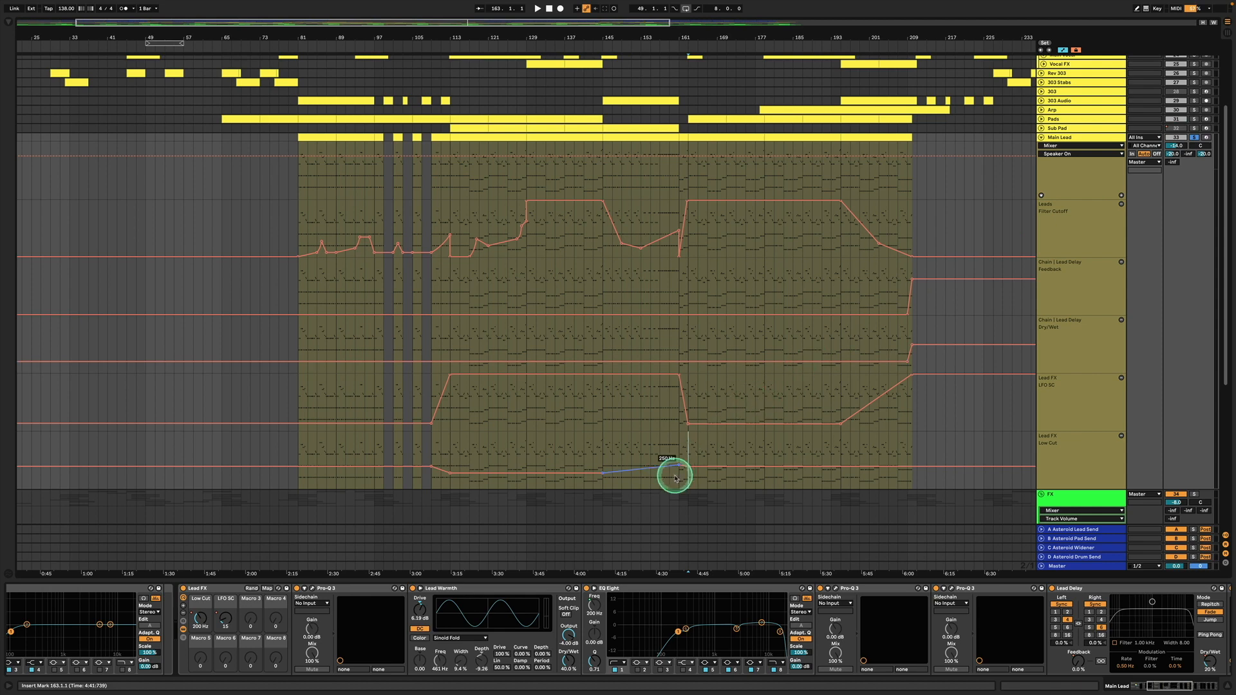
Step: Select the Lead FX Low Cut automation from bar 163 to 195 and examine that section
left_click_drag(686, 451, 837, 452)
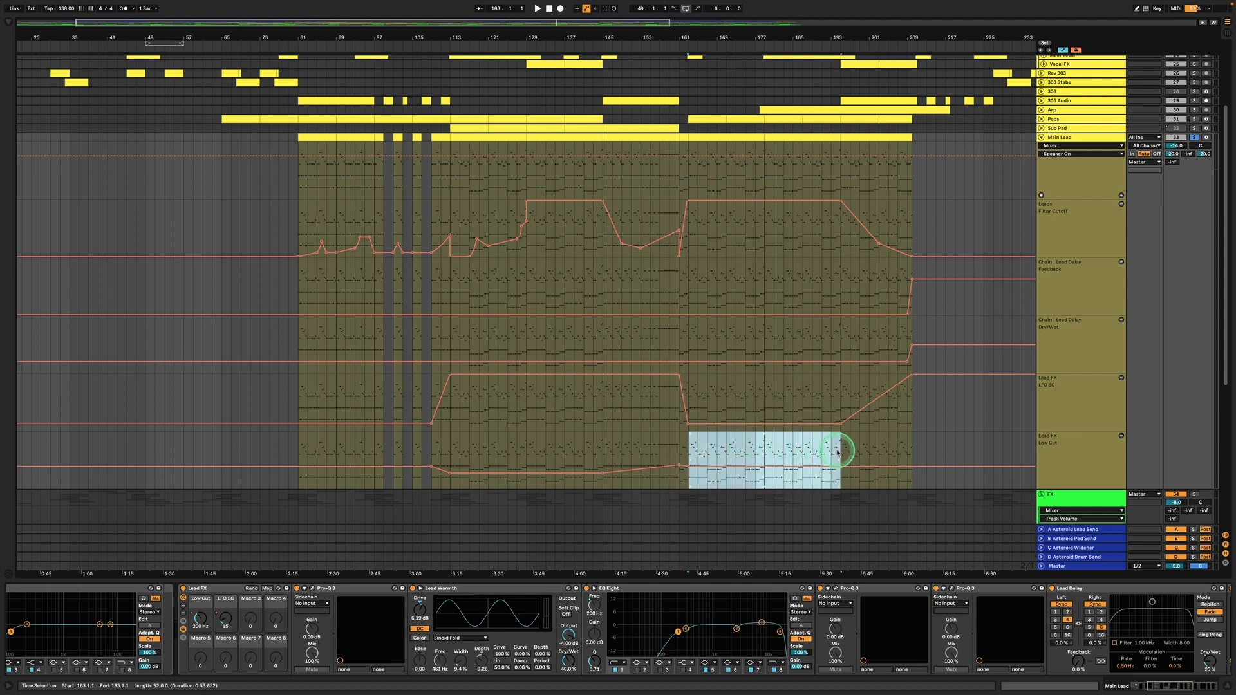
scroll(833, 453, "down", 1)
scroll(832, 452, "up", 1)
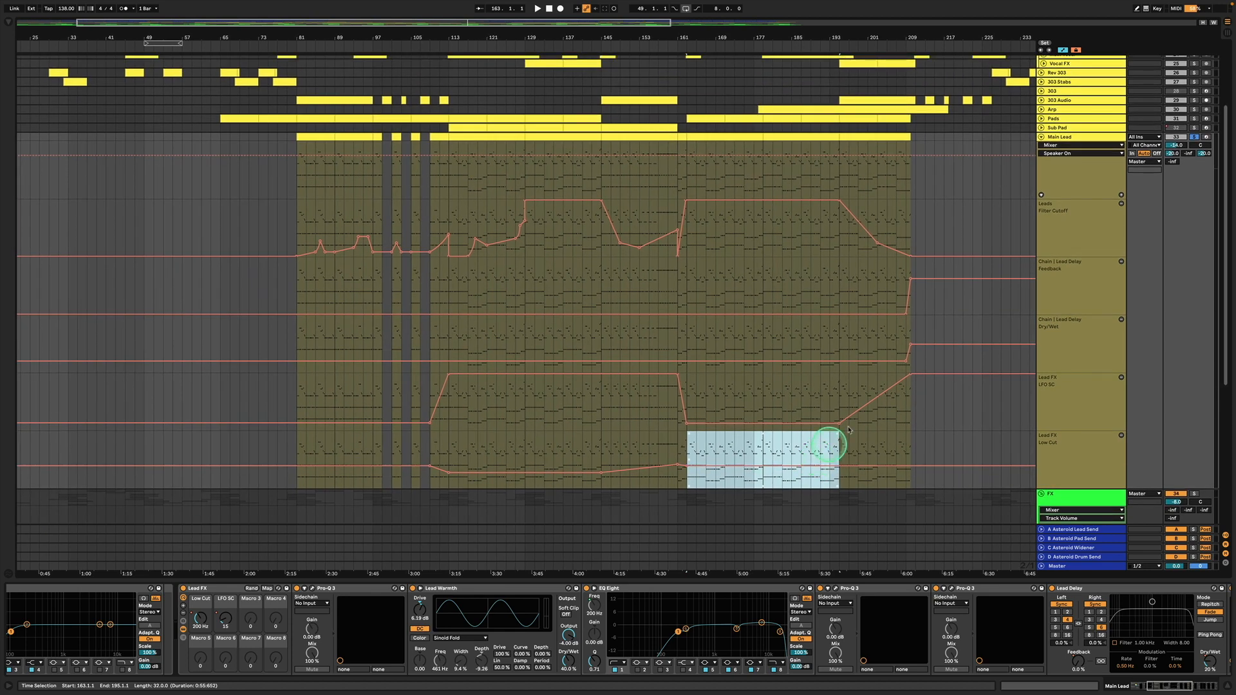
scroll(1120, 199, "up", 1)
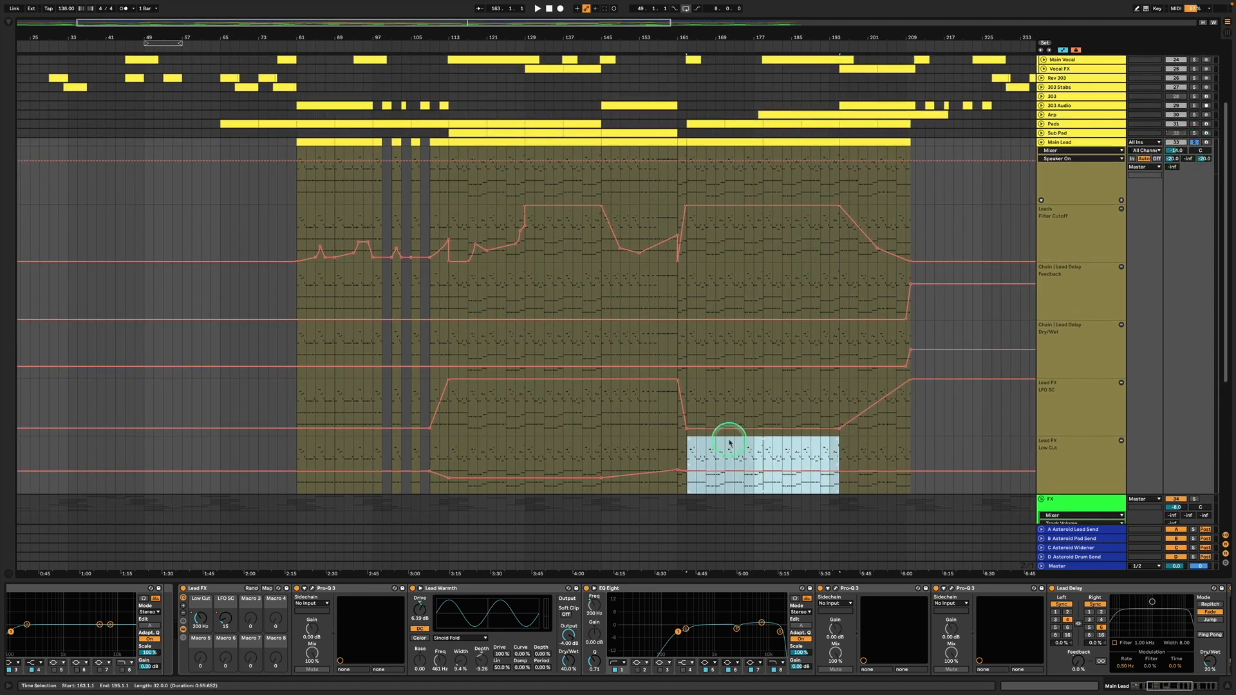
scroll(720, 441, "up", 1)
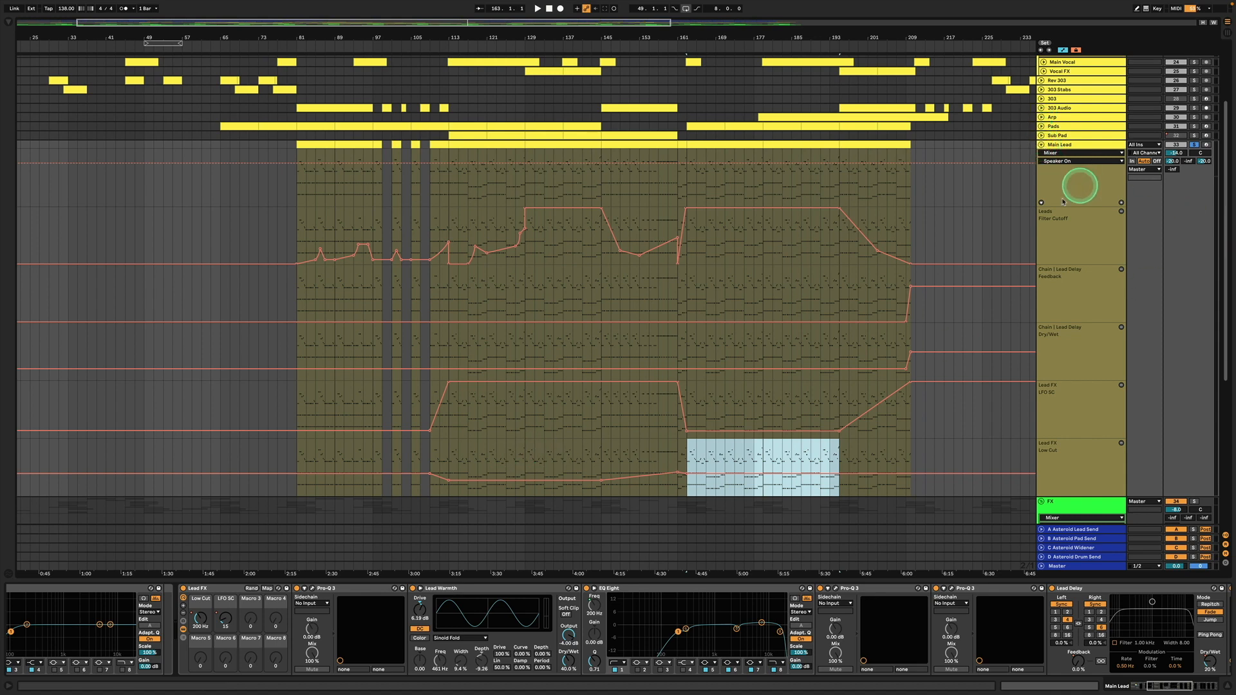
Step: Return to the Leads rack and view the Serum chain's devices followed by the Spire-1.5 chain's
scroll(529, 590, "left", 5)
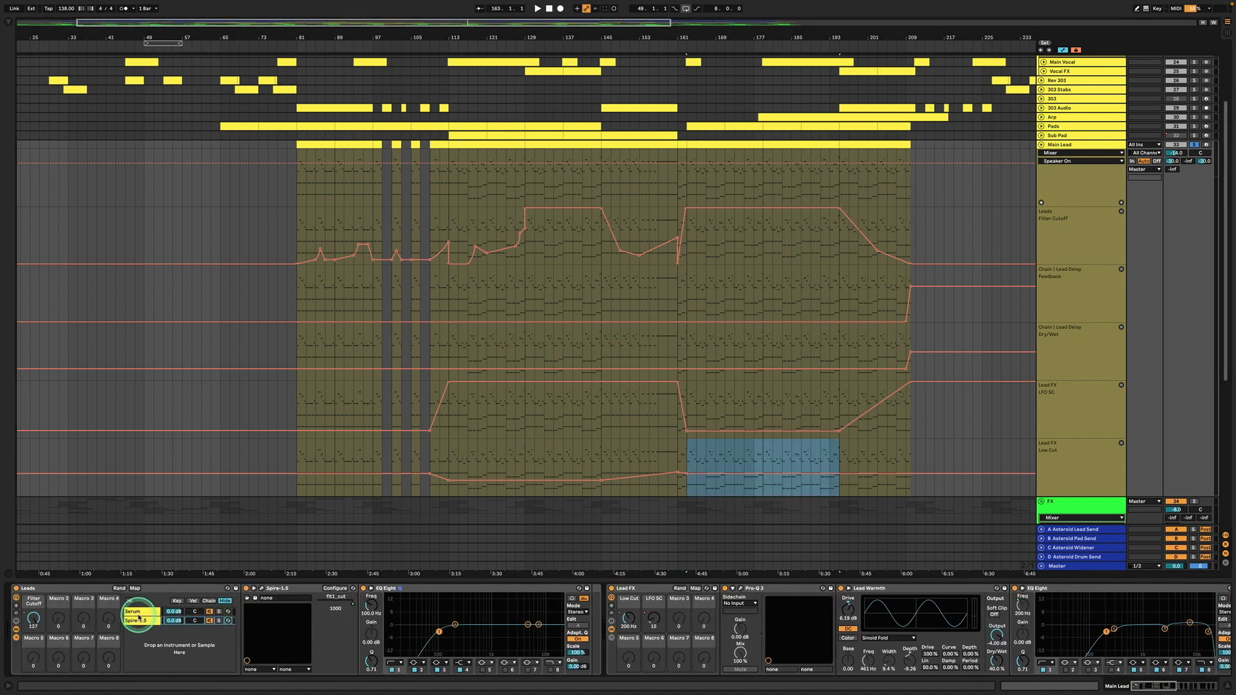
left_click(140, 612)
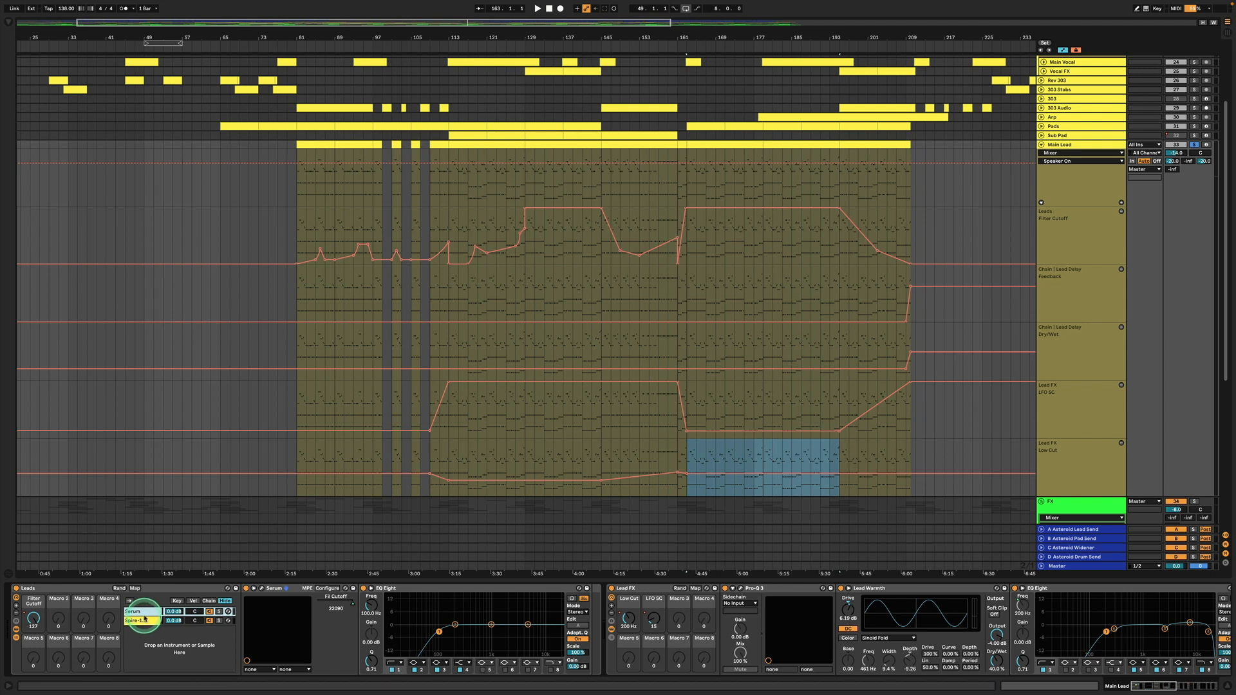
left_click(141, 621)
left_click(142, 622)
Step: Open the first Pro-Q 3 in the Lead FX rack, examine its stereo enhancement bands, and close its window
scroll(444, 599, "down", 8)
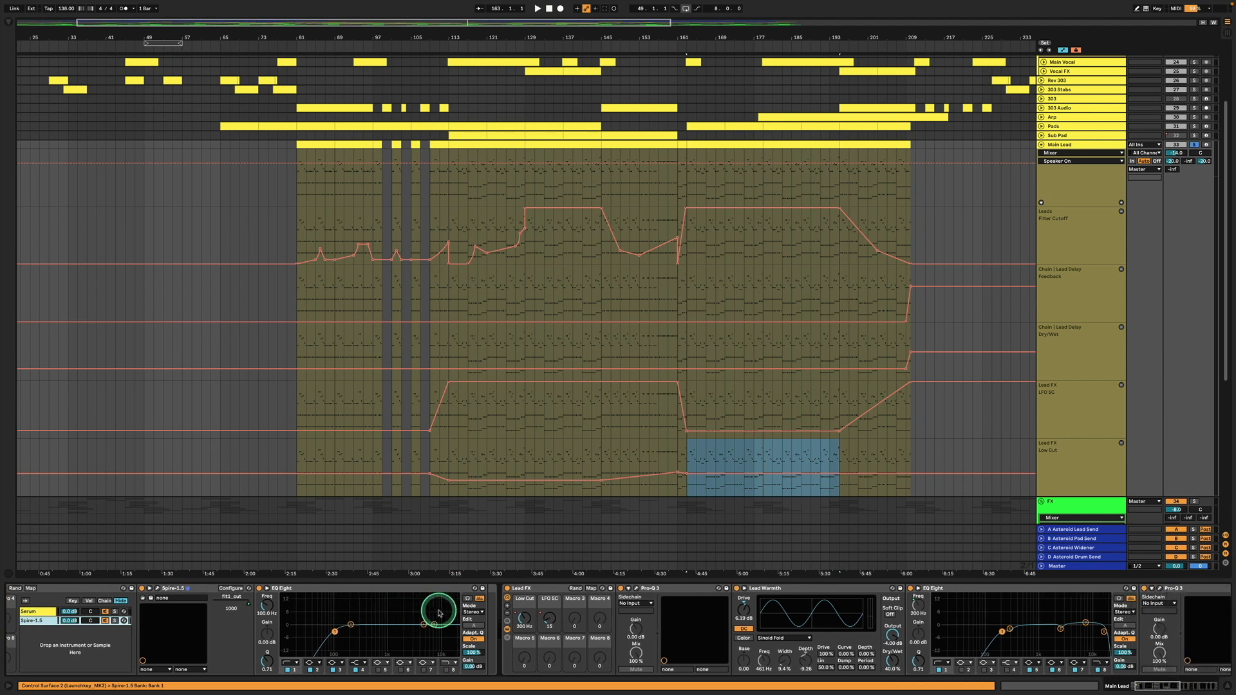
scroll(470, 587, "down", 2)
scroll(457, 589, "up", 8)
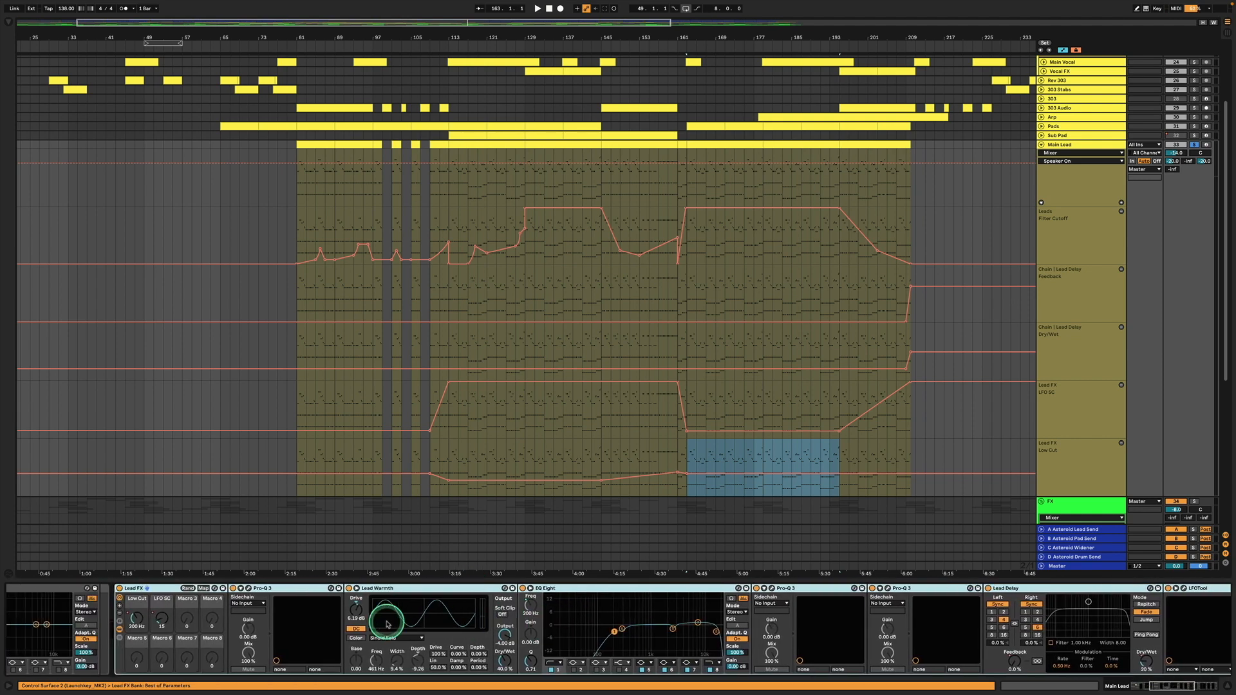
left_click(445, 588)
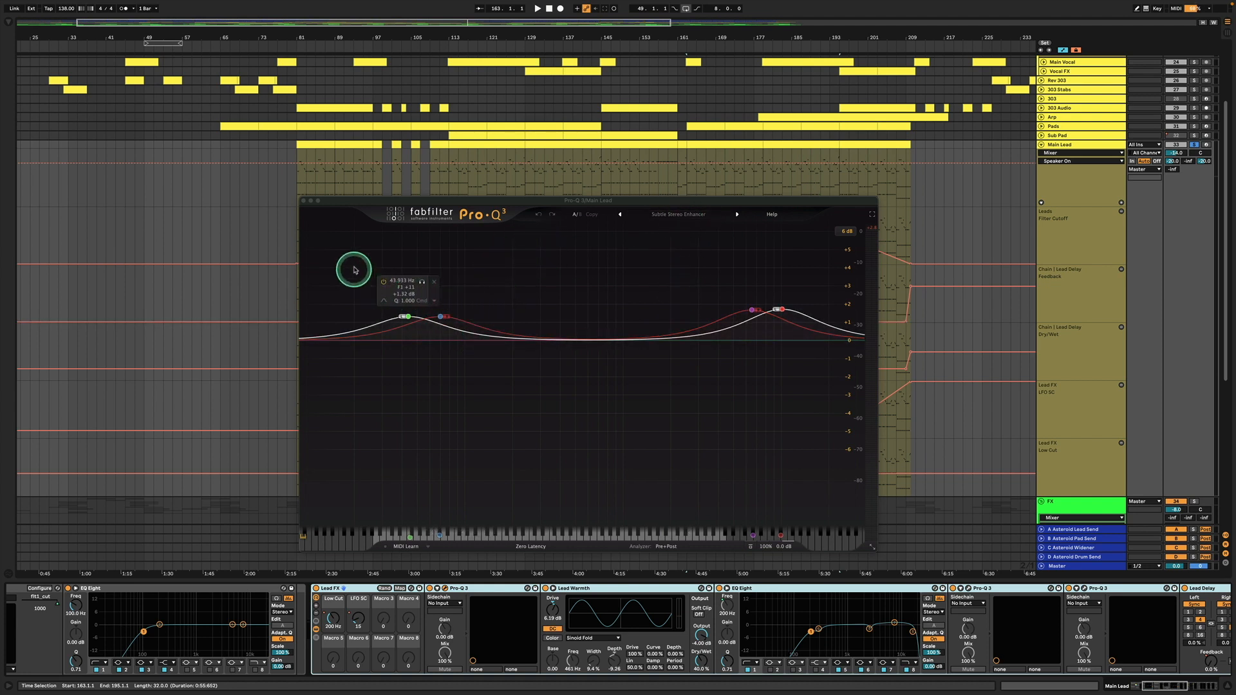
left_click_drag(353, 265, 529, 385)
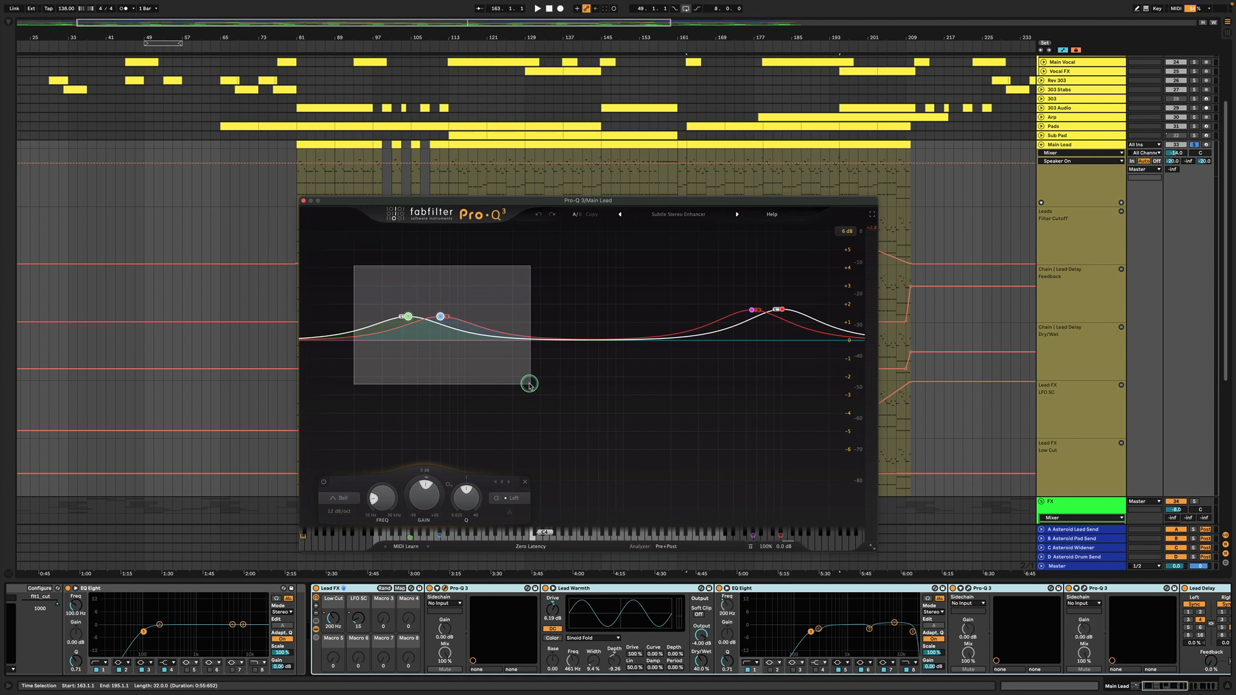
left_click_drag(529, 385, 528, 384)
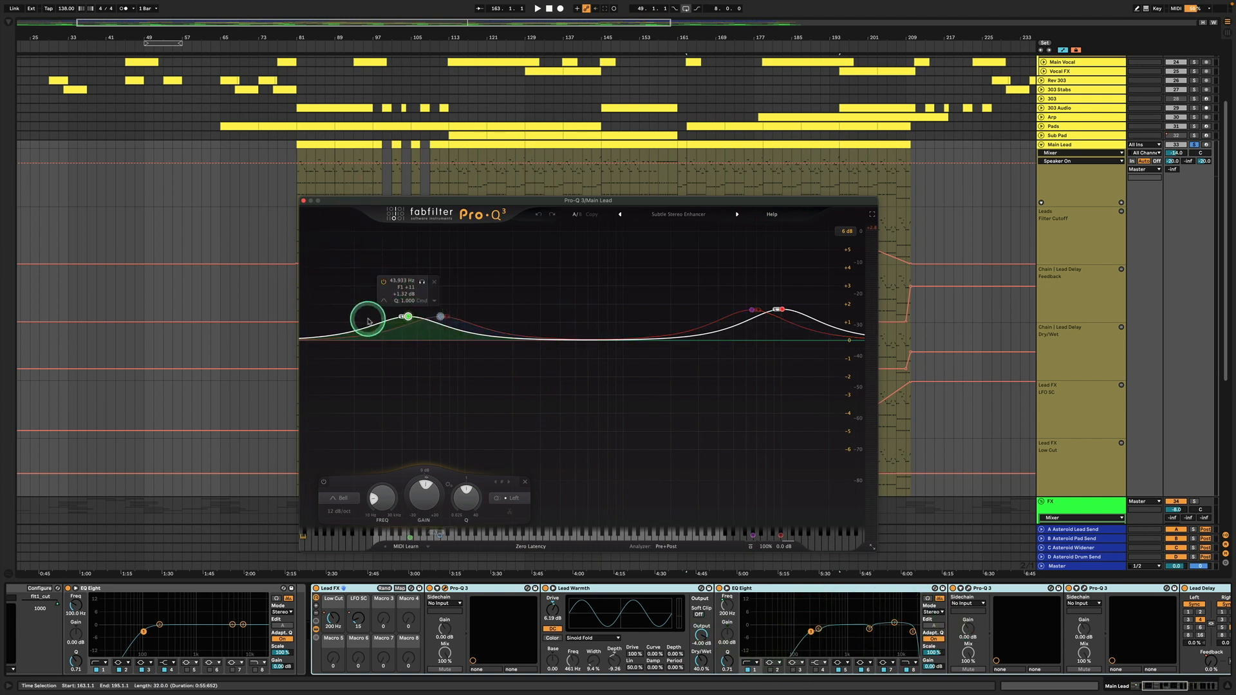
left_click(304, 202)
Step: Select the Lead Warmth device in the Lead FX rack and examine its saturation settings
left_click(597, 590)
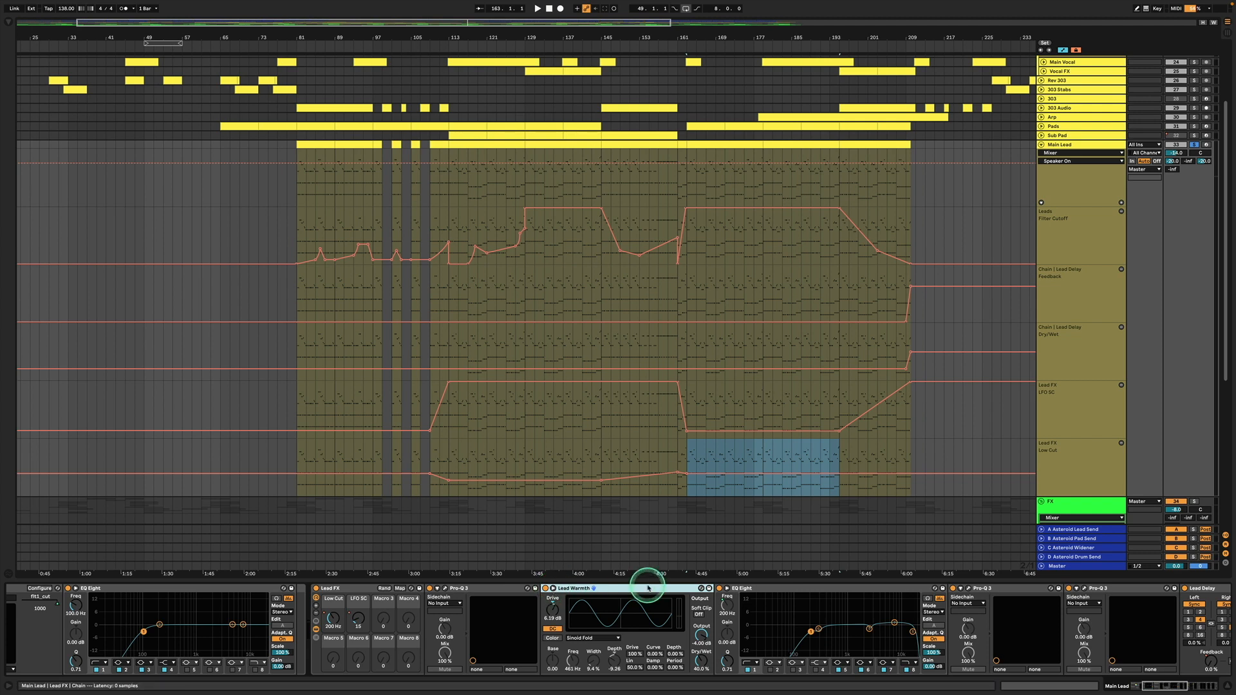
scroll(648, 587, "right", 2)
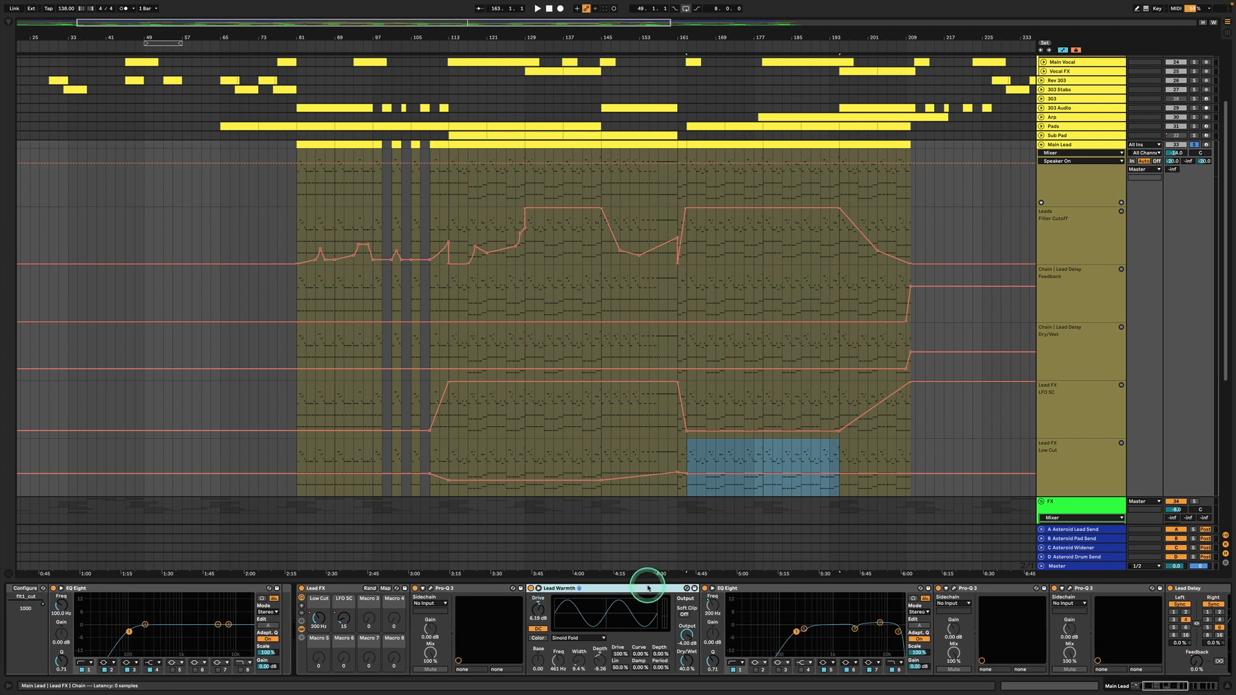
scroll(648, 587, "right", 1)
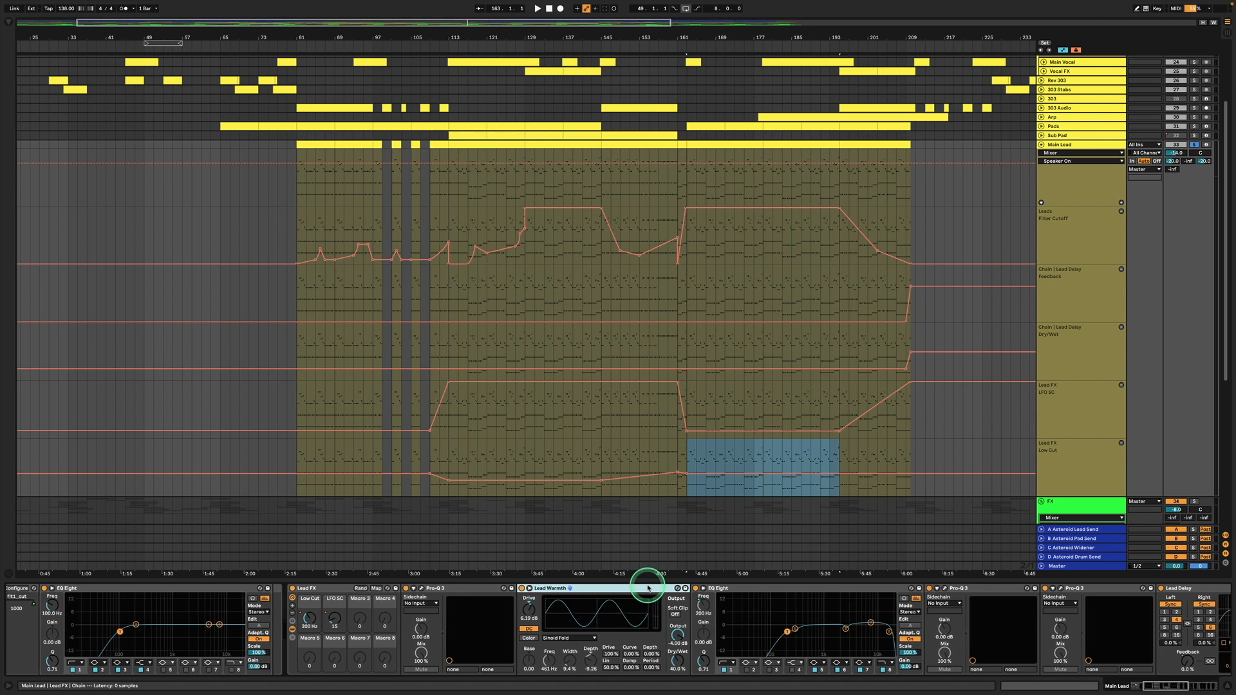
Step: Select the EQ Eight after Lead Warmth and examine each of its active bands, from the low cut to the high end
scroll(648, 586, "right", 10)
left_click(648, 587)
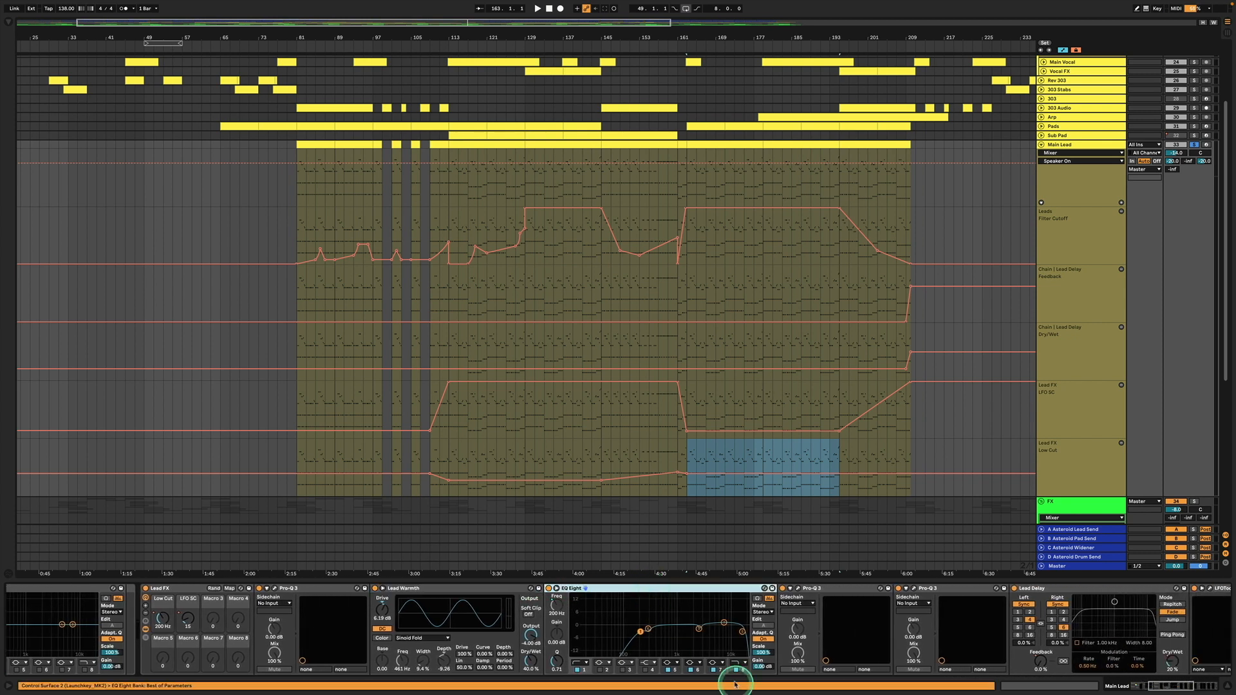
left_click(640, 632)
left_click(649, 629)
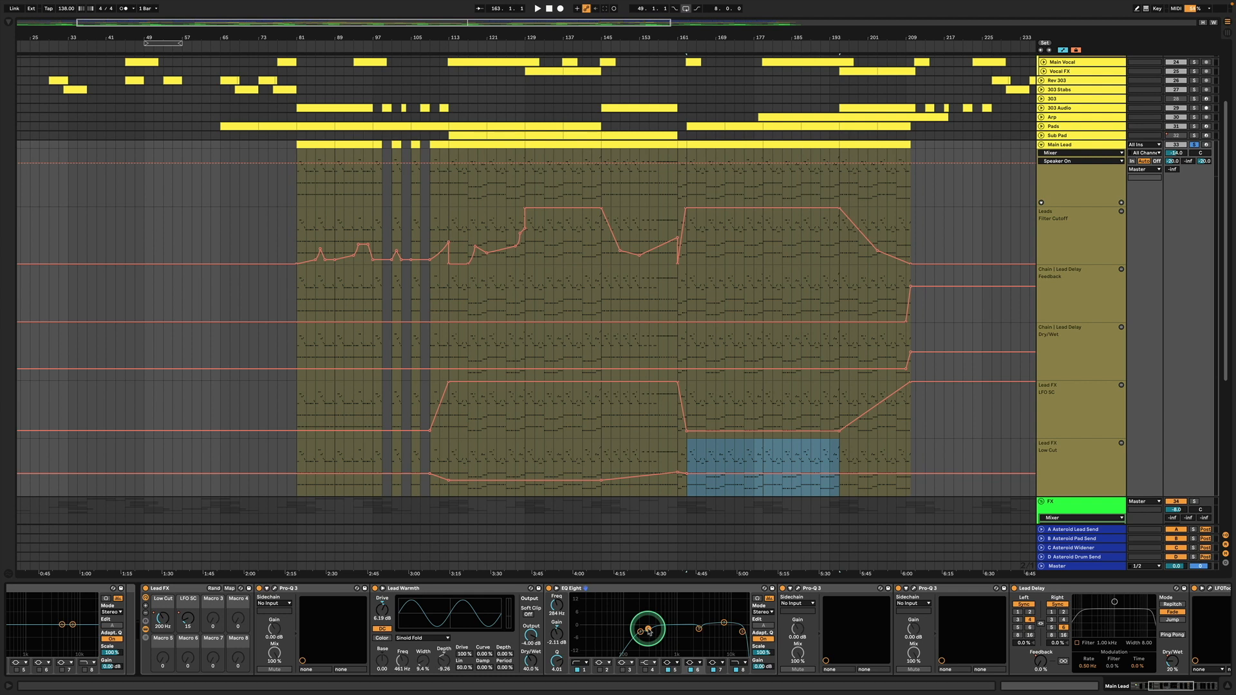
left_click(698, 628)
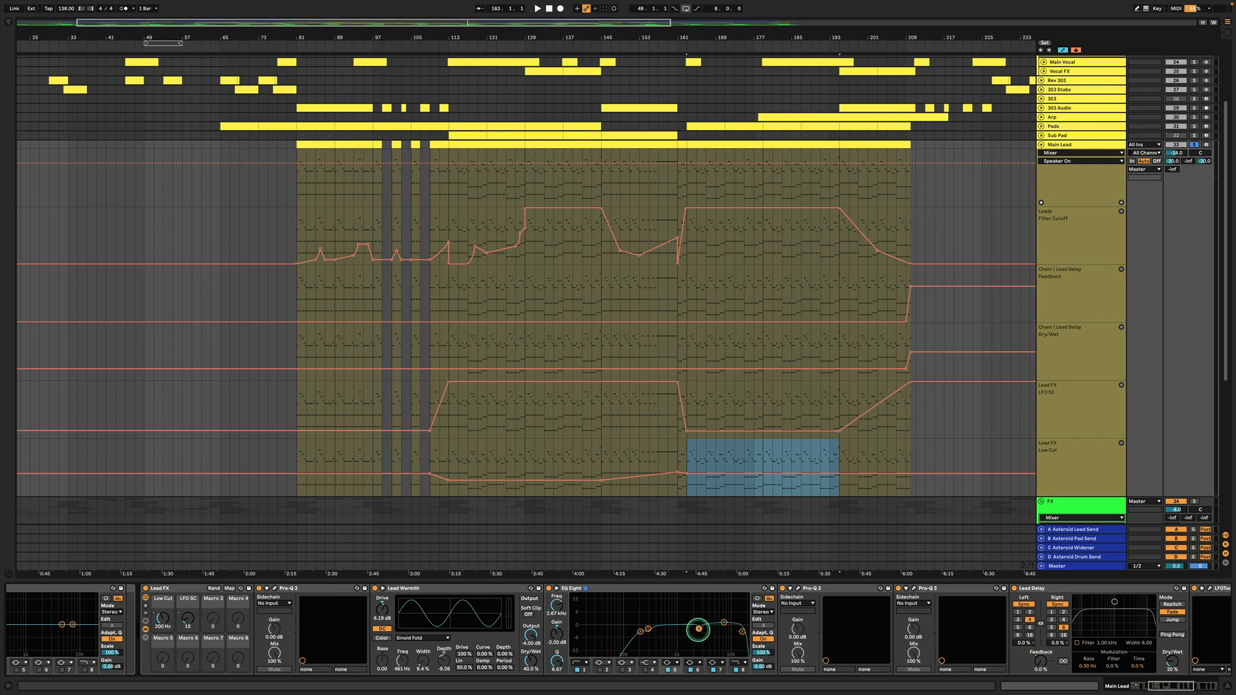
left_click(723, 623)
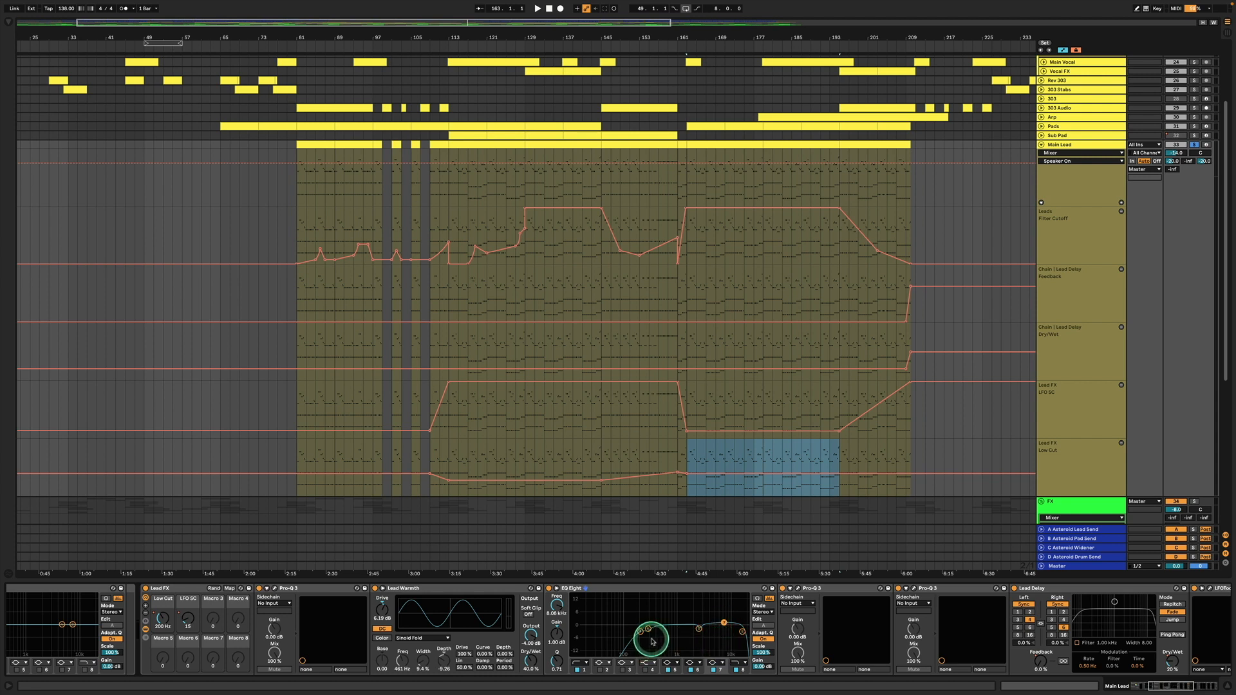
scroll(651, 643, "right", 5)
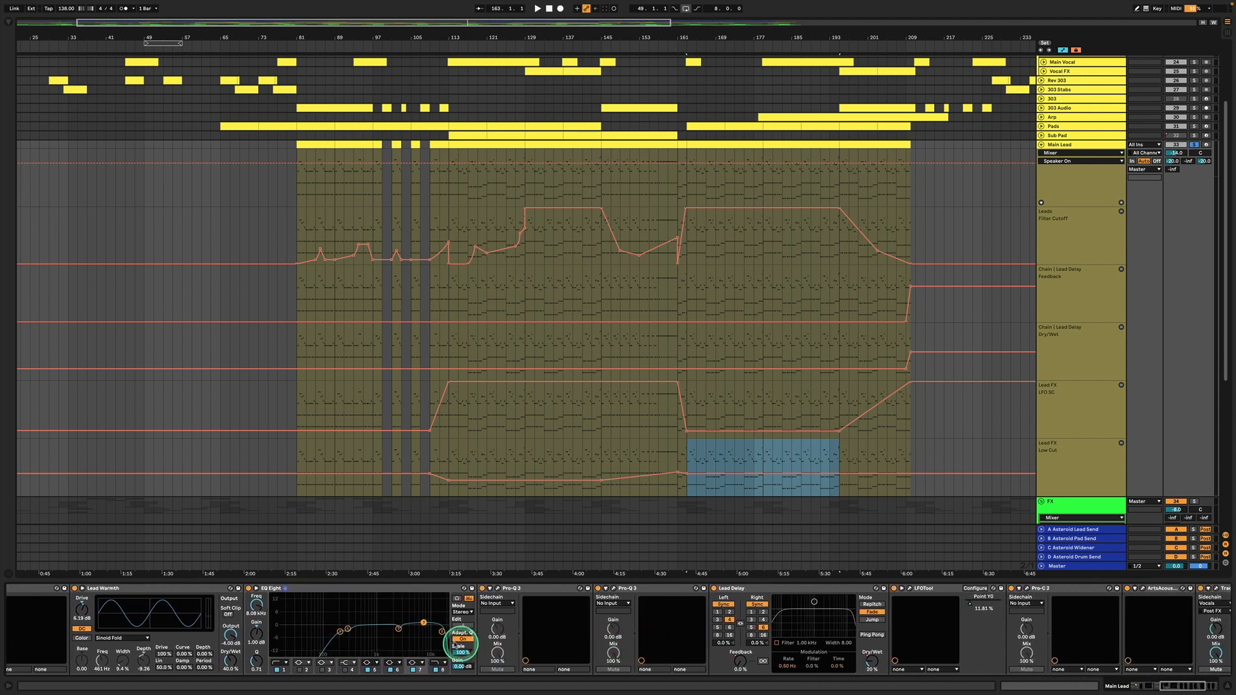
left_click(442, 633)
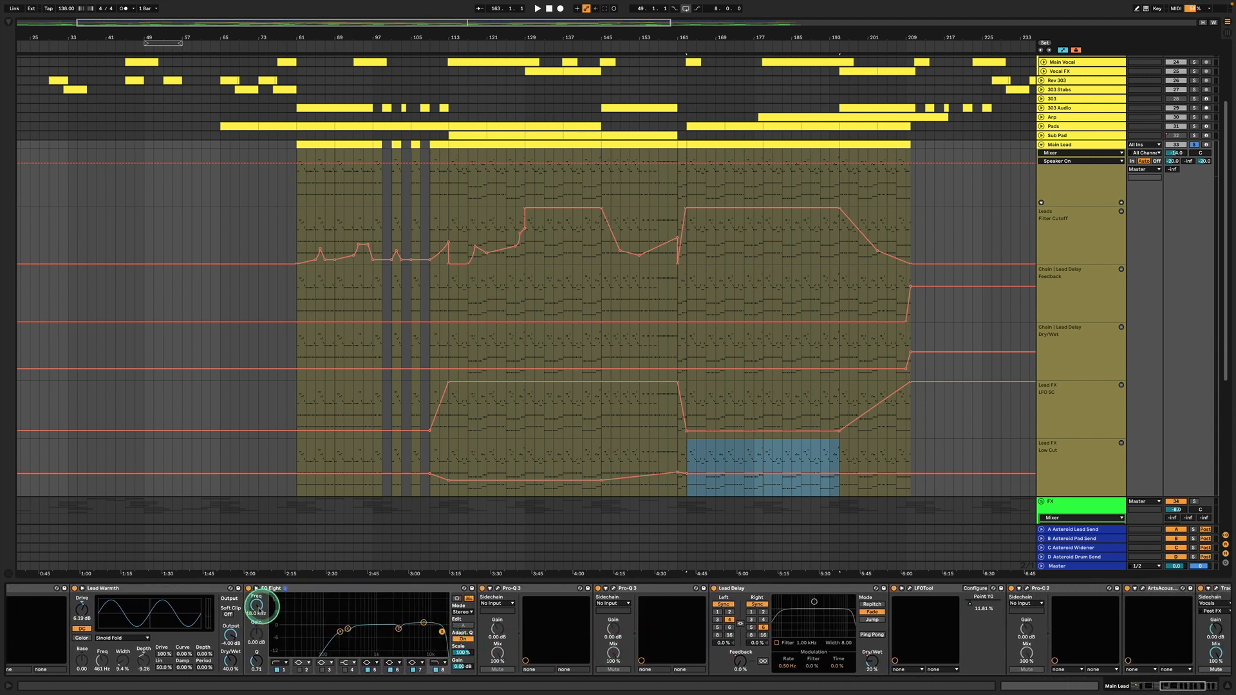
Step: Open the two Pro-Q 3 devices after the EQ Eight one at a time, examine their de-harshing bands, and close them
left_click(499, 589)
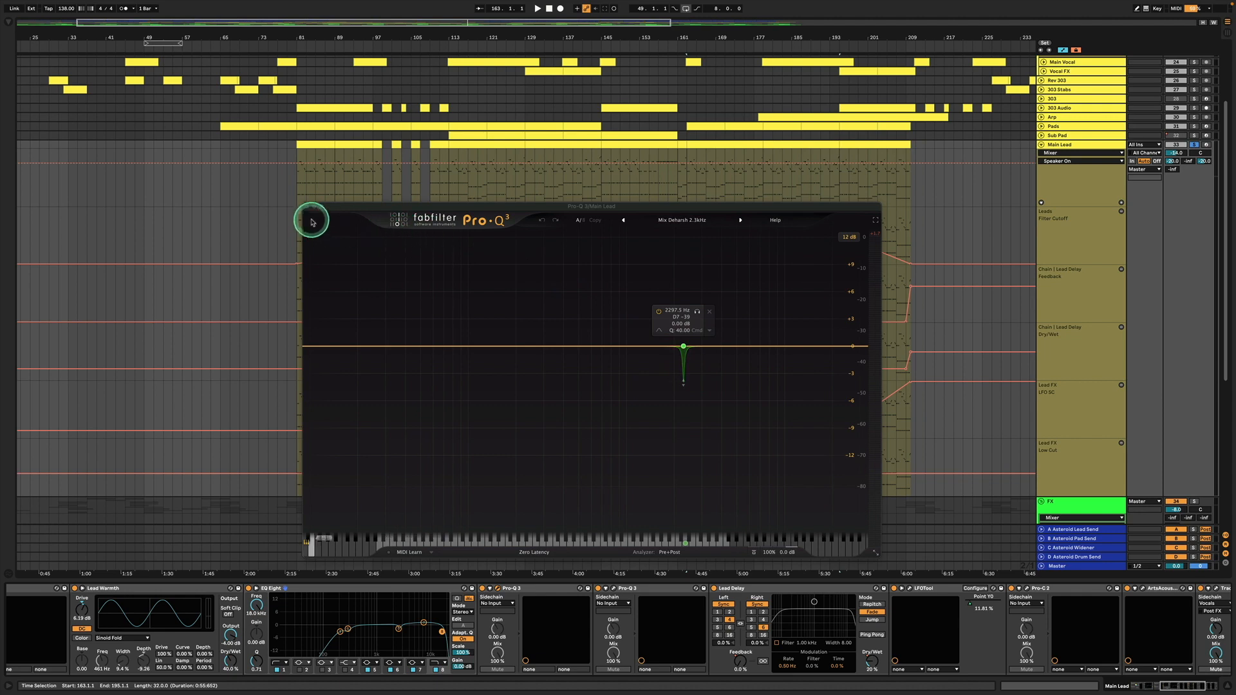
left_click(306, 208)
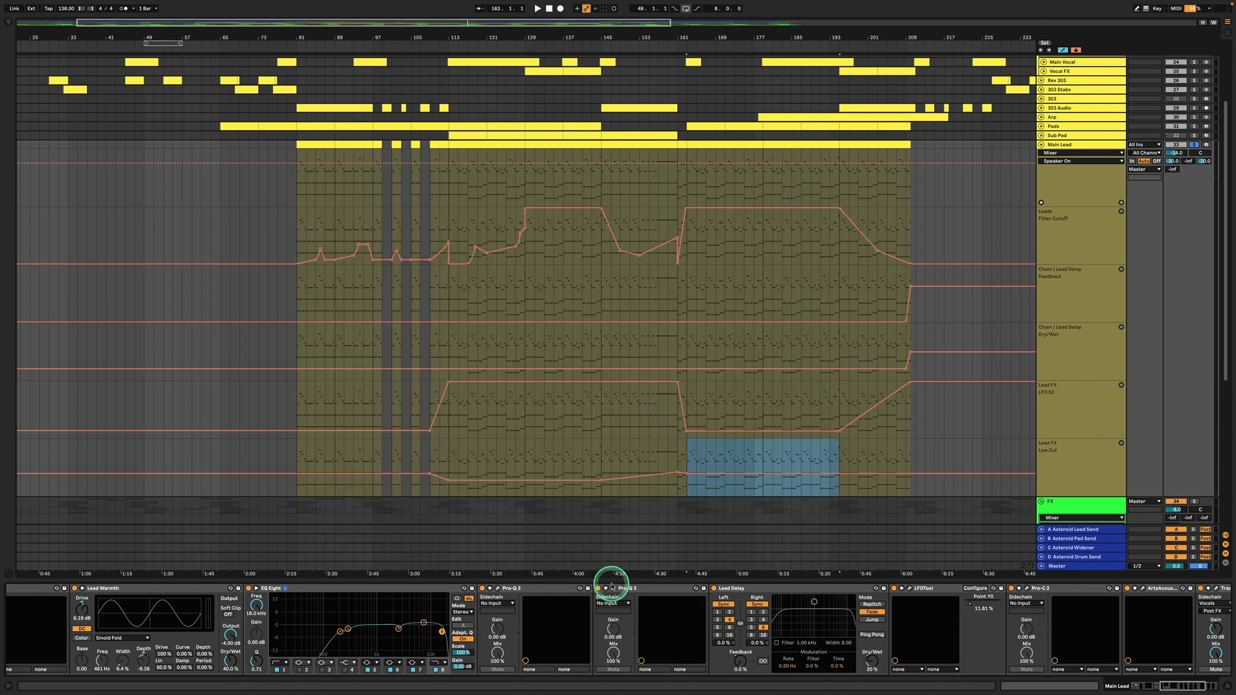
left_click(615, 590)
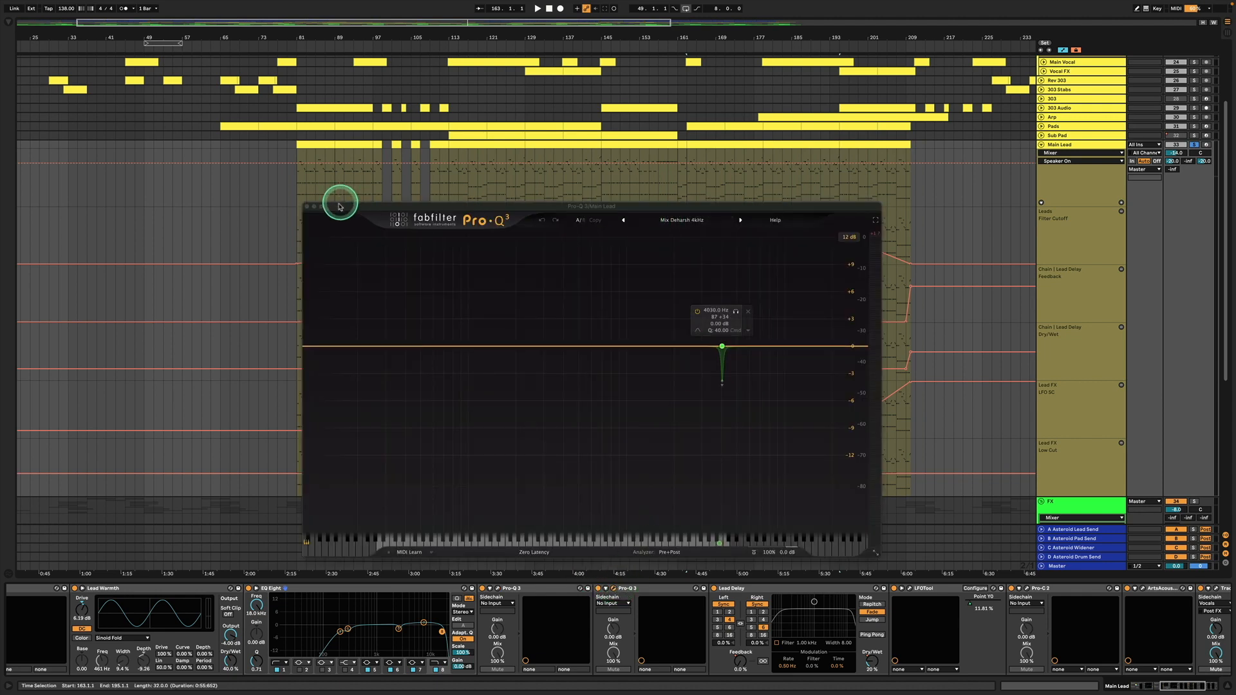
left_click(306, 208)
Step: Select the Lead Delay device and examine its left and right timing, filter and dry/wet settings
left_click(740, 589)
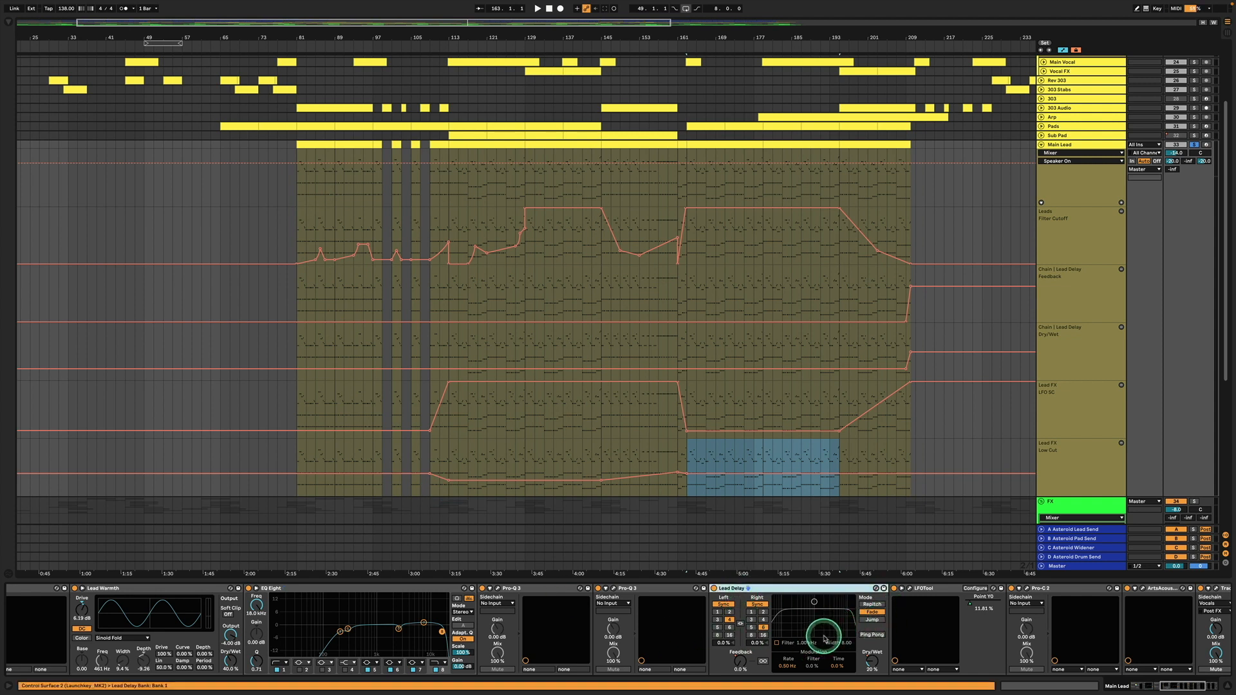
scroll(782, 630, "right", 1)
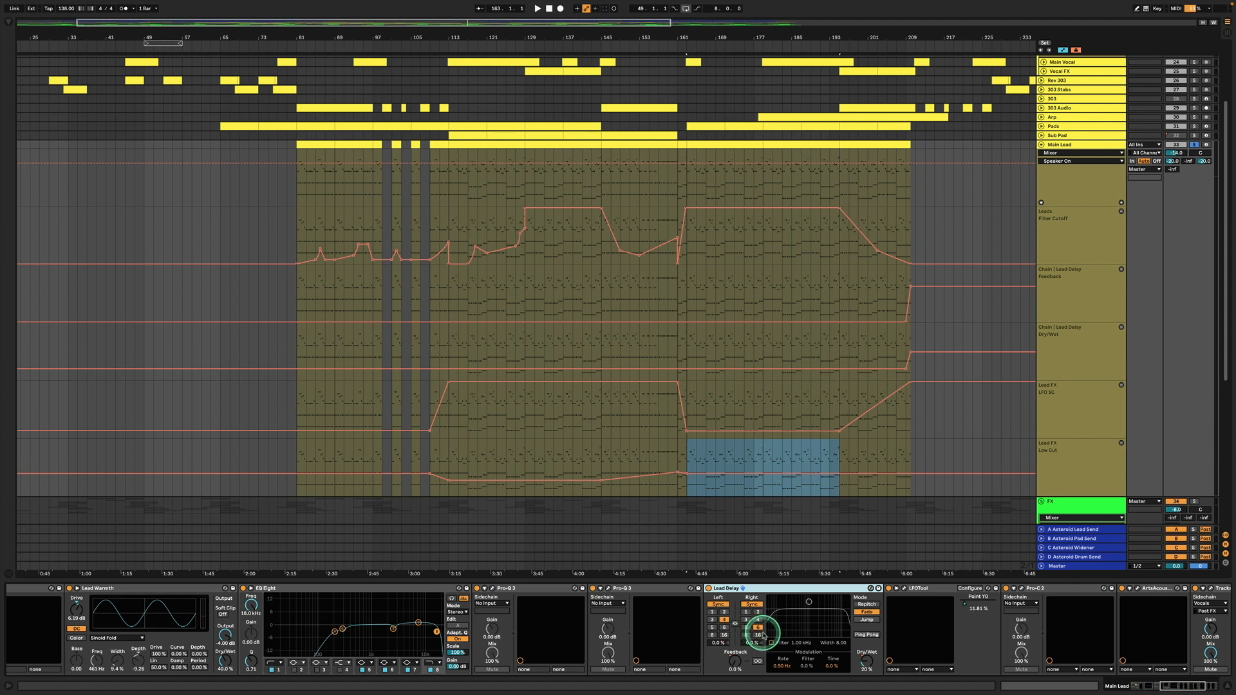
scroll(804, 641, "right", 5)
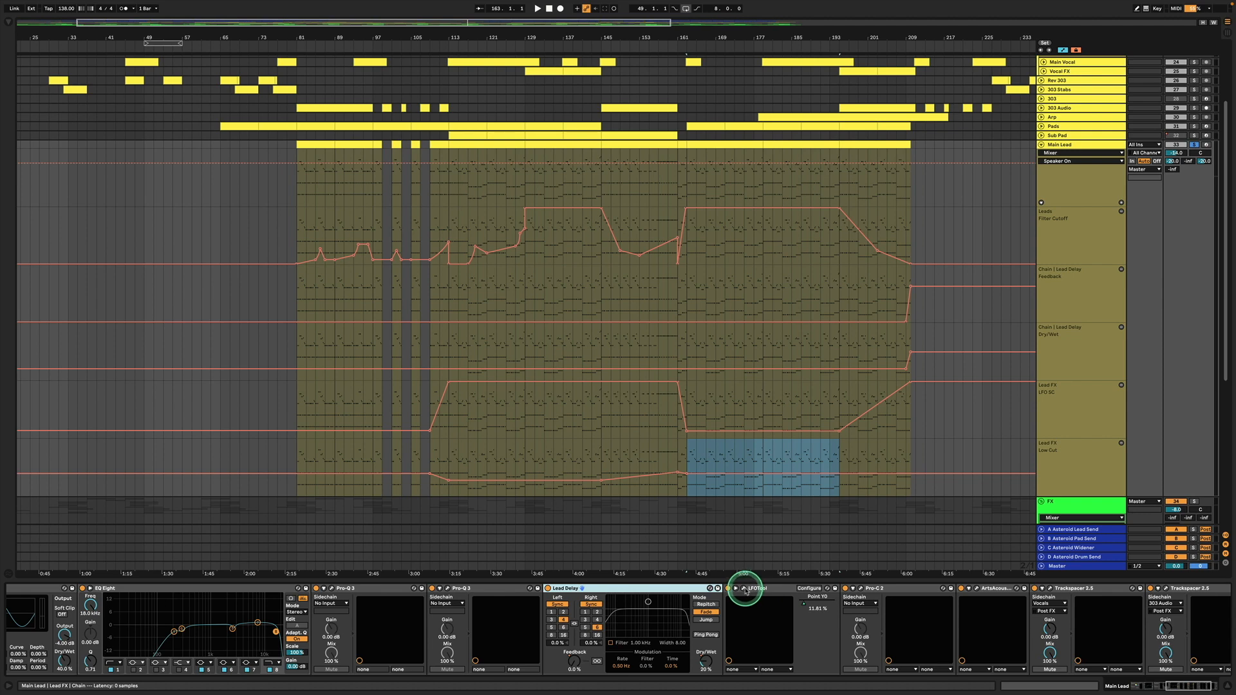
Step: Open LFOTool to examine its volume curve, close it, and view the later part of the Main Lead's automation
left_click(743, 588)
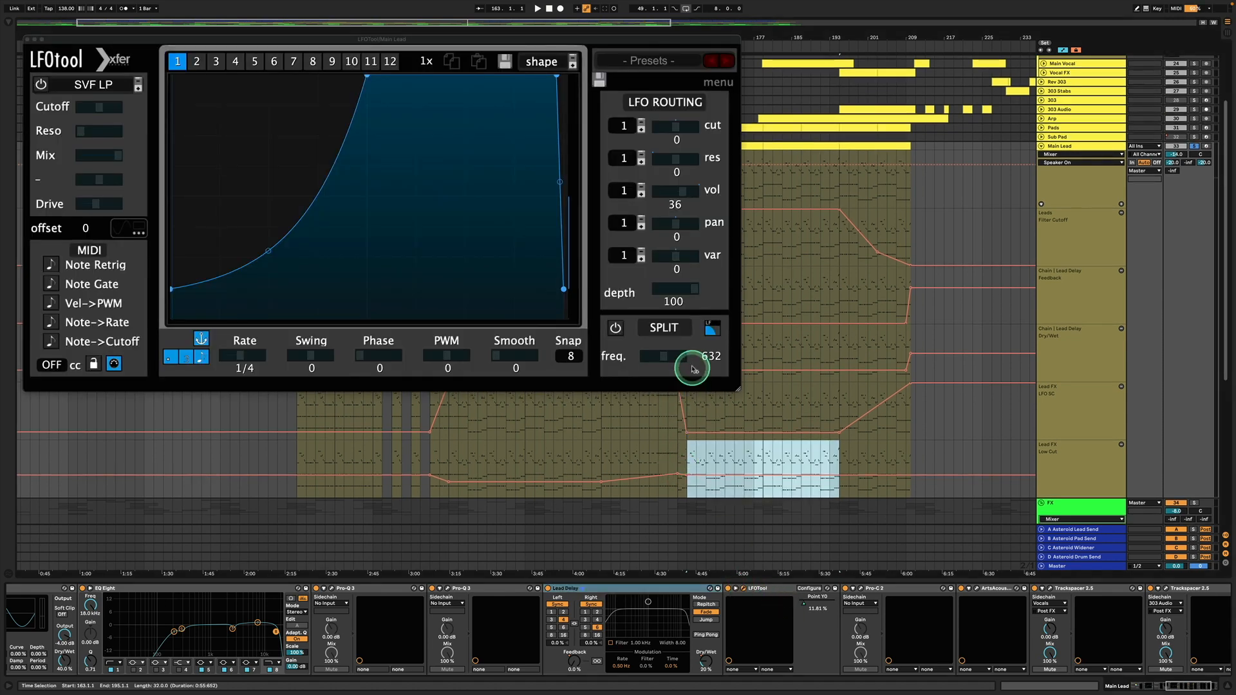
left_click(743, 588)
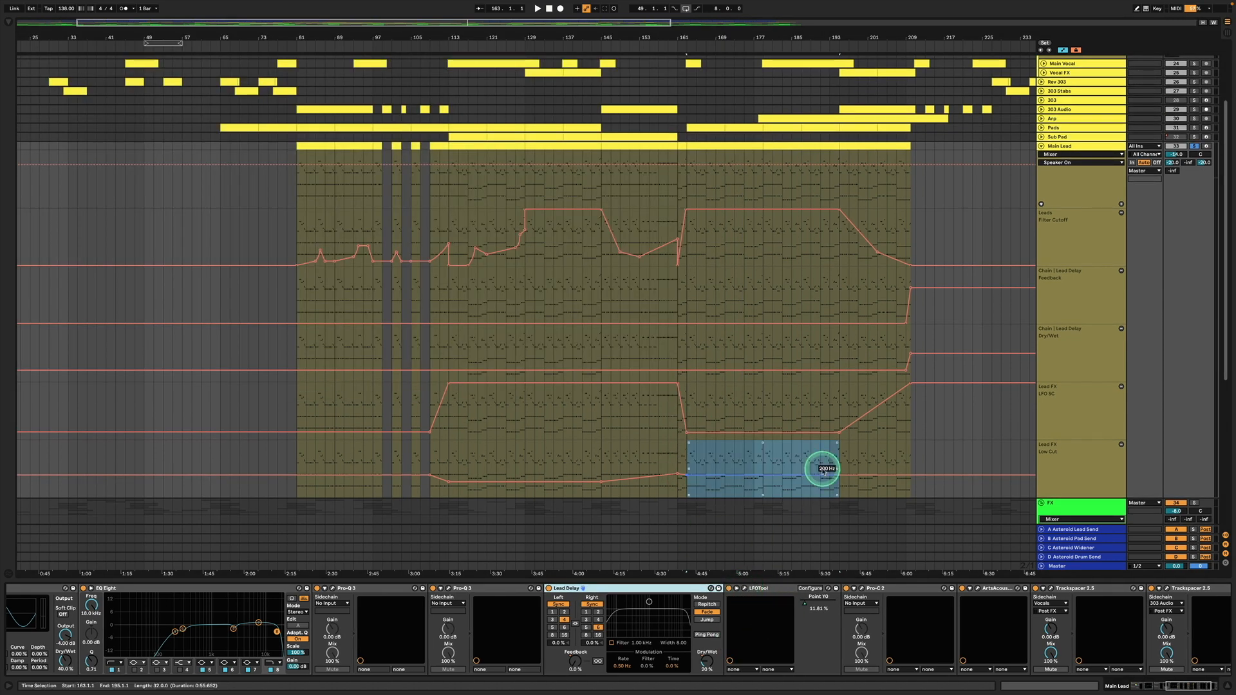
scroll(698, 442, "right", 5)
scroll(700, 446, "right", 2)
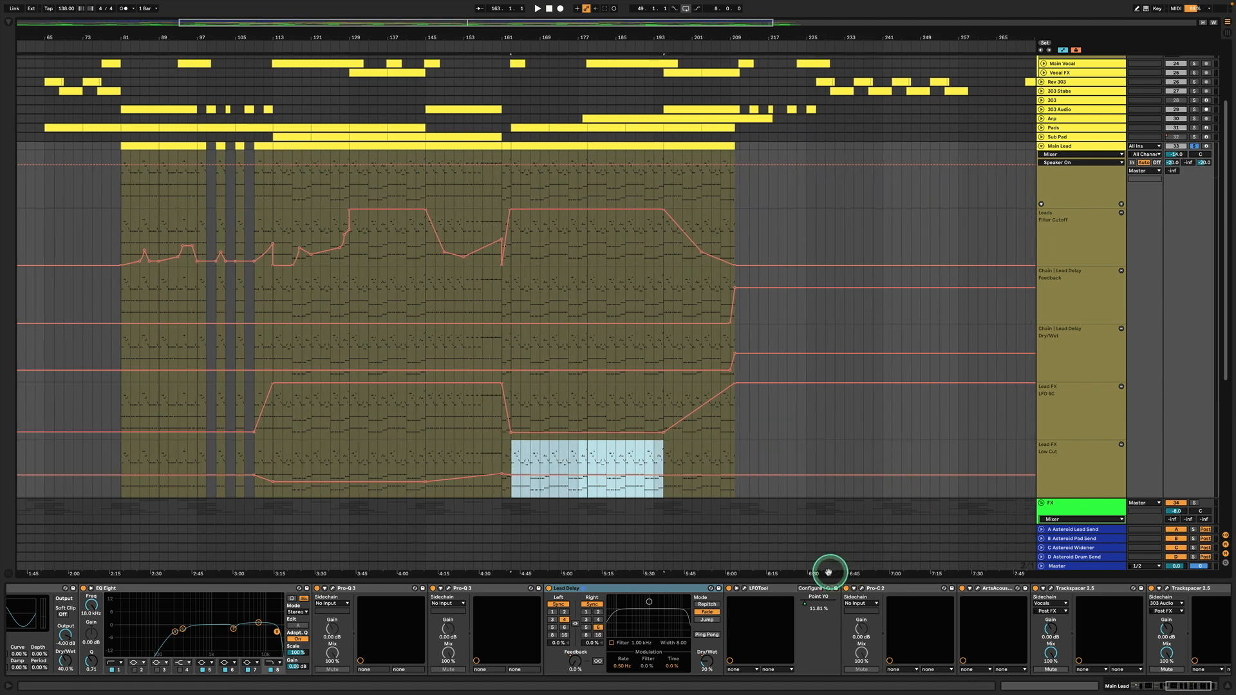
Step: Open LFOTool on the Main Lead, examine its volume routing amount and curve, and close it
scroll(814, 587, "right", 5)
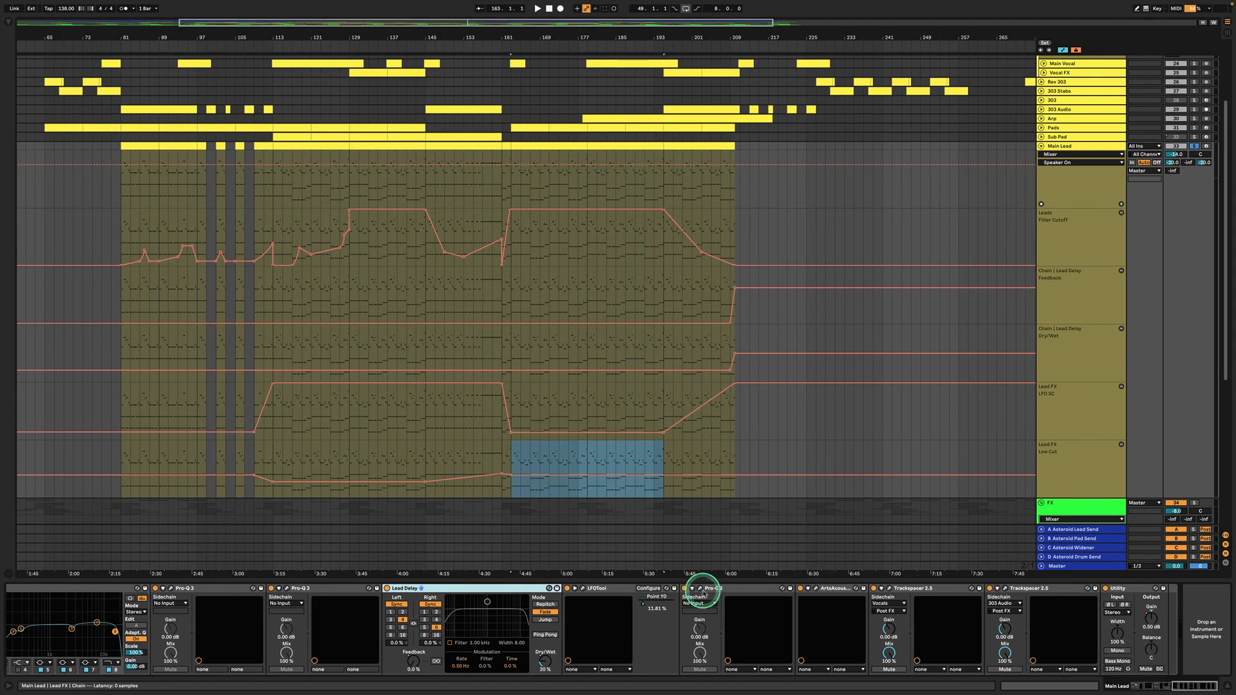
left_click(582, 588)
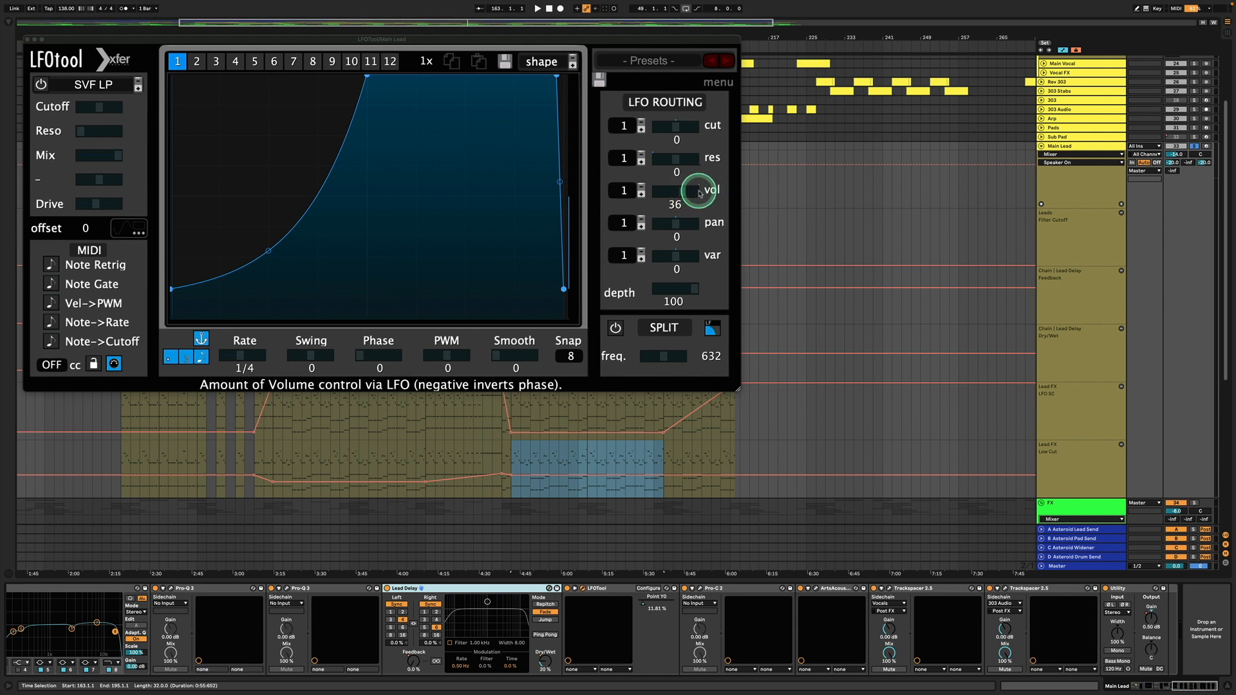
left_click_drag(679, 193, 686, 194)
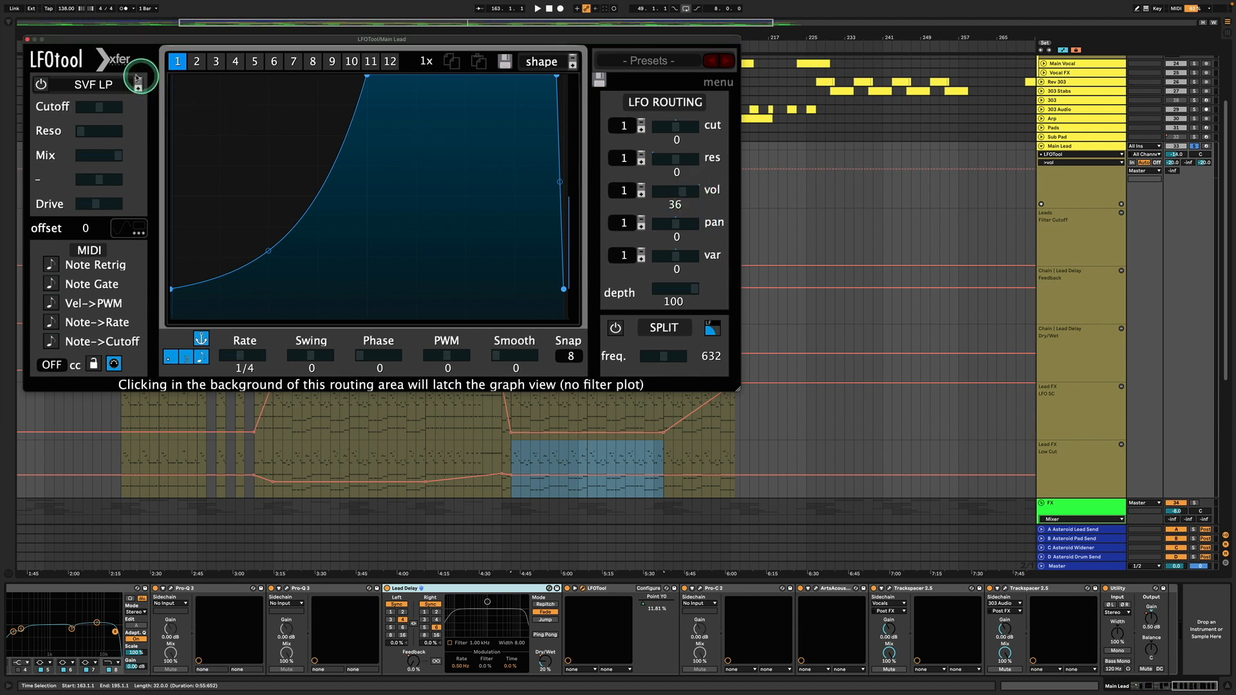
left_click(29, 40)
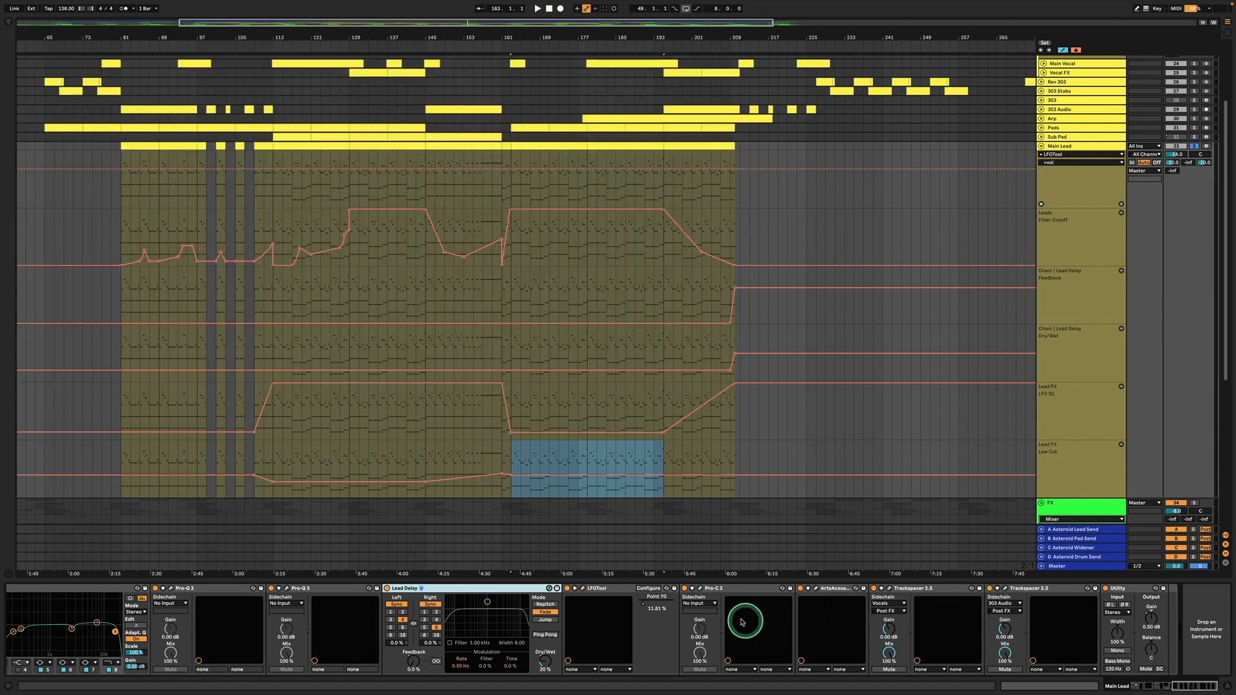
Step: Open the Pro-C 2 compressor and the ArtsAcoustic Reverb one at a time, examine their settings, and close them
left_click(700, 589)
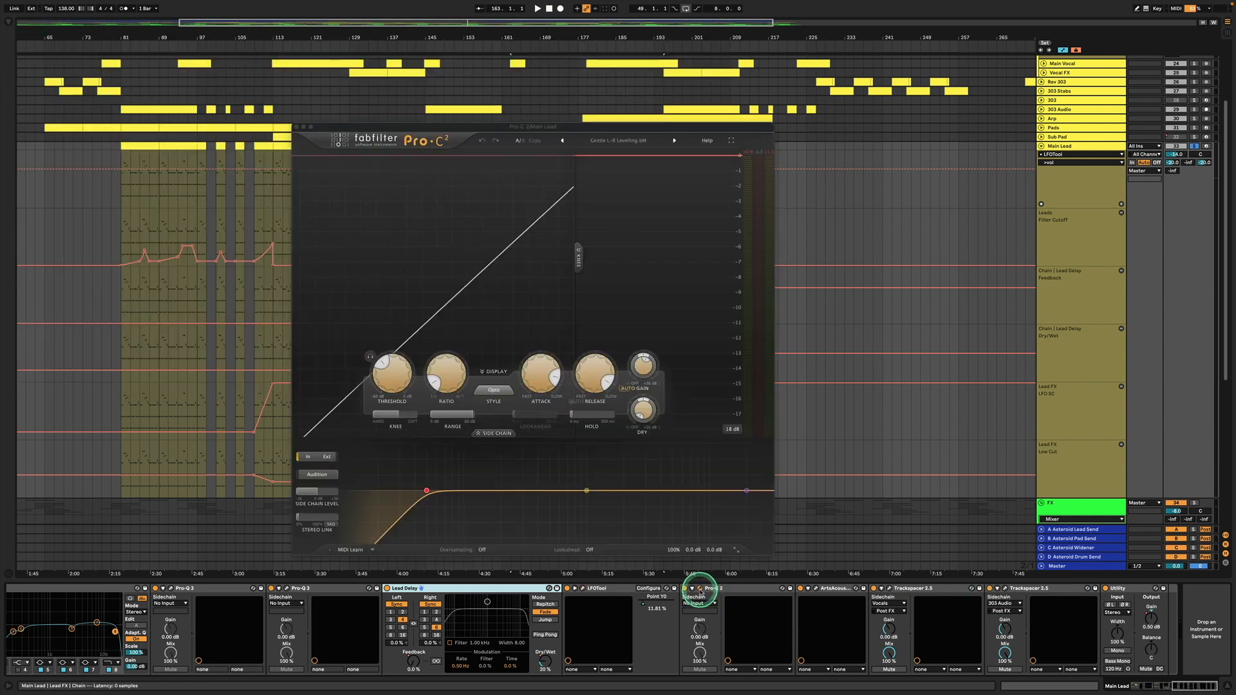
left_click(699, 589)
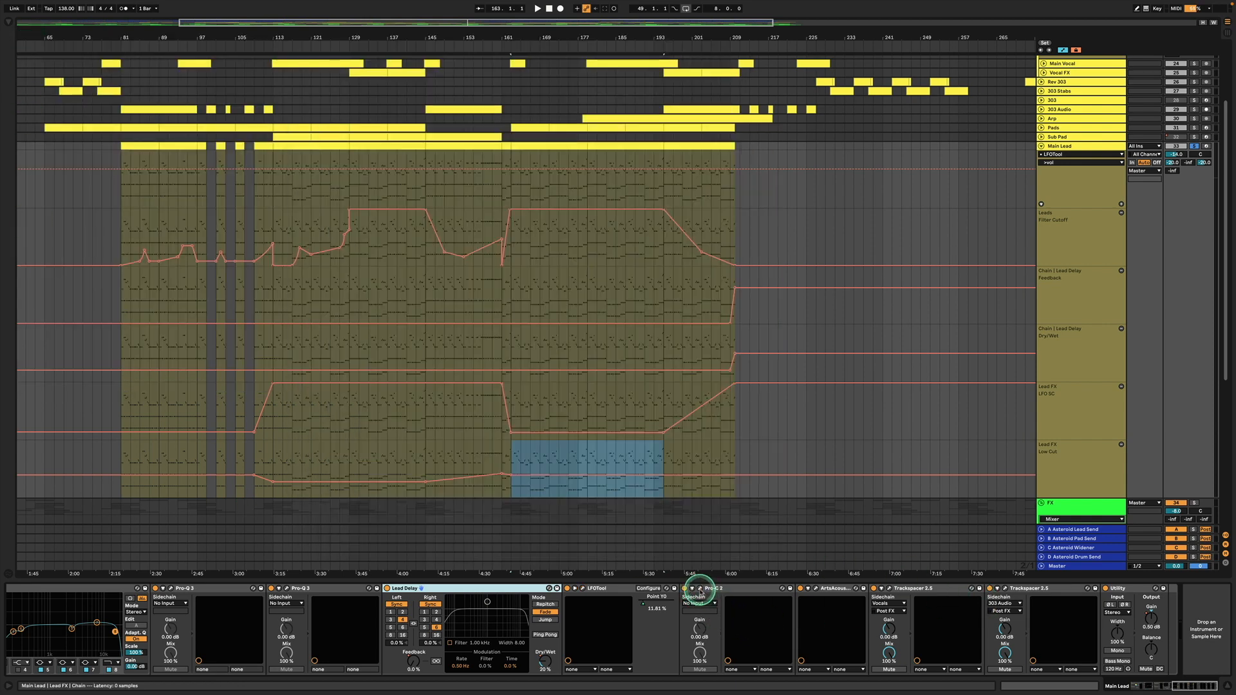
left_click(815, 589)
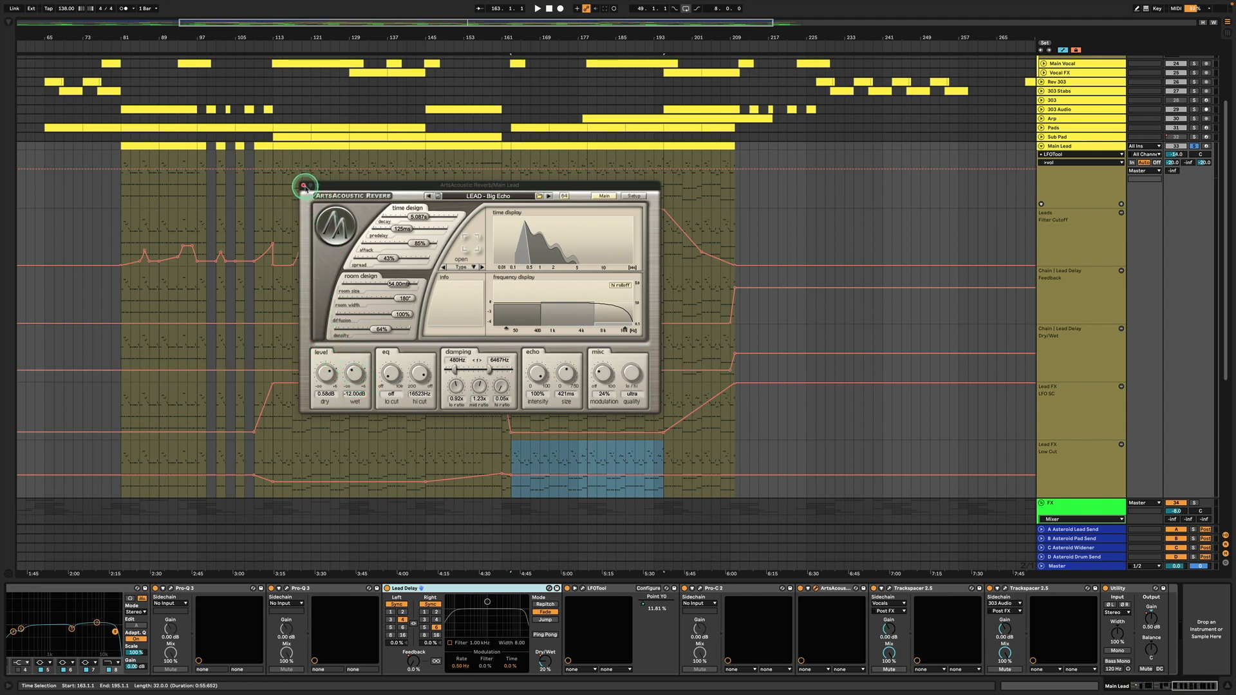
left_click(304, 186)
Step: Select the two Trackspacer devices and the Utility in turn, examine their settings, and collapse the Main Lead track
left_click(909, 588)
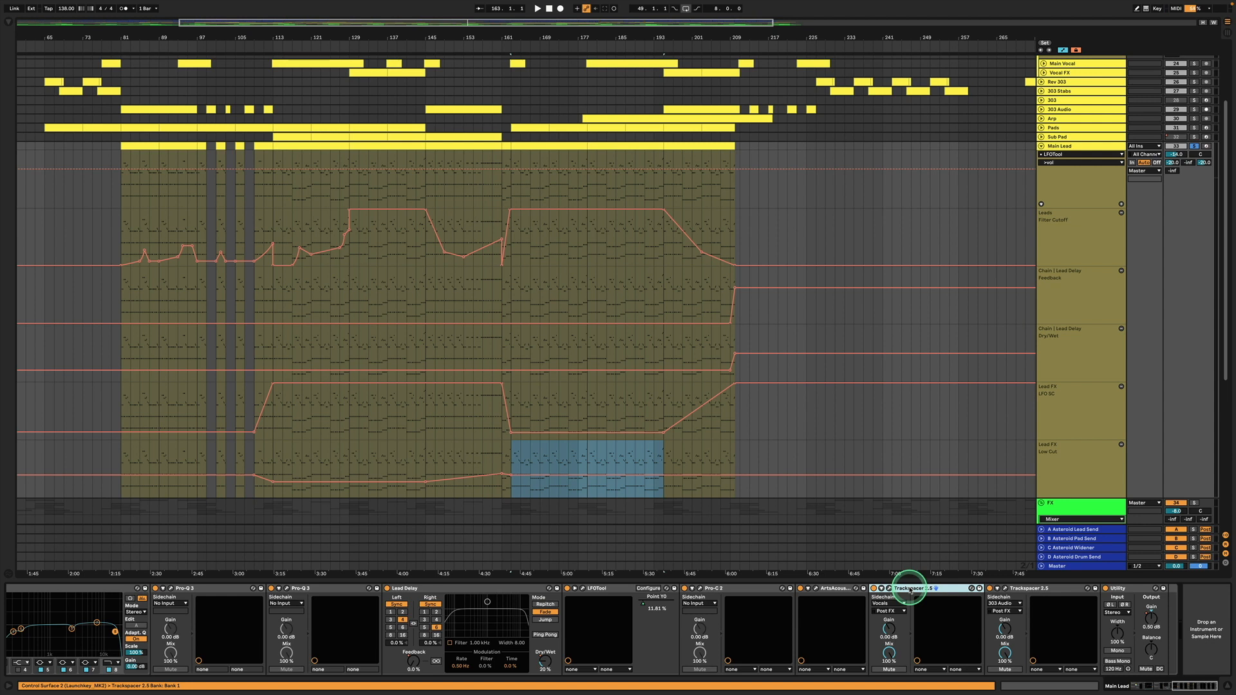
left_click(1011, 588)
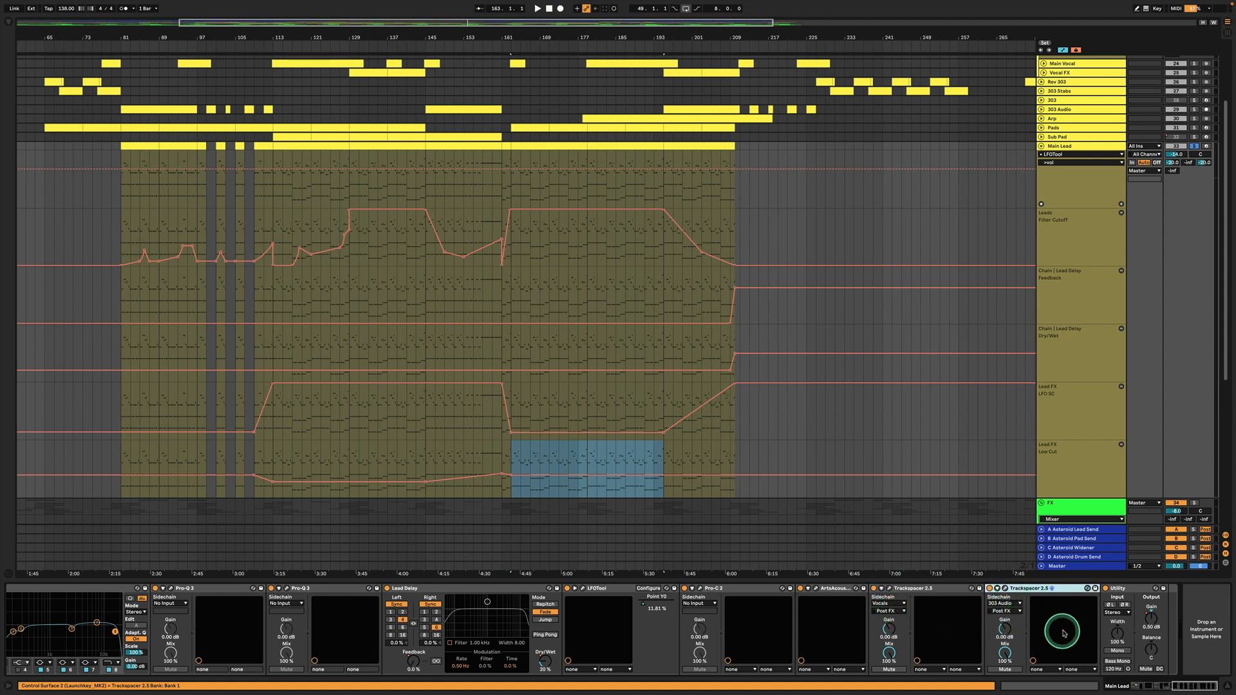
left_click(1123, 590)
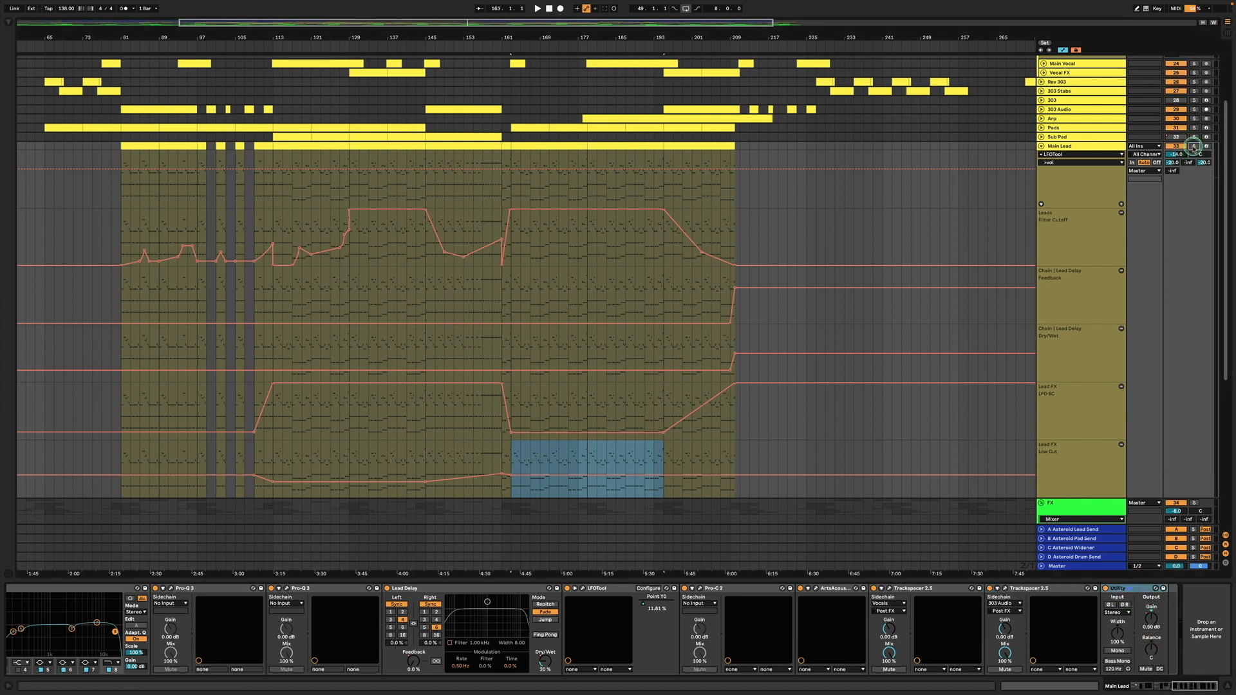
left_click(1041, 146)
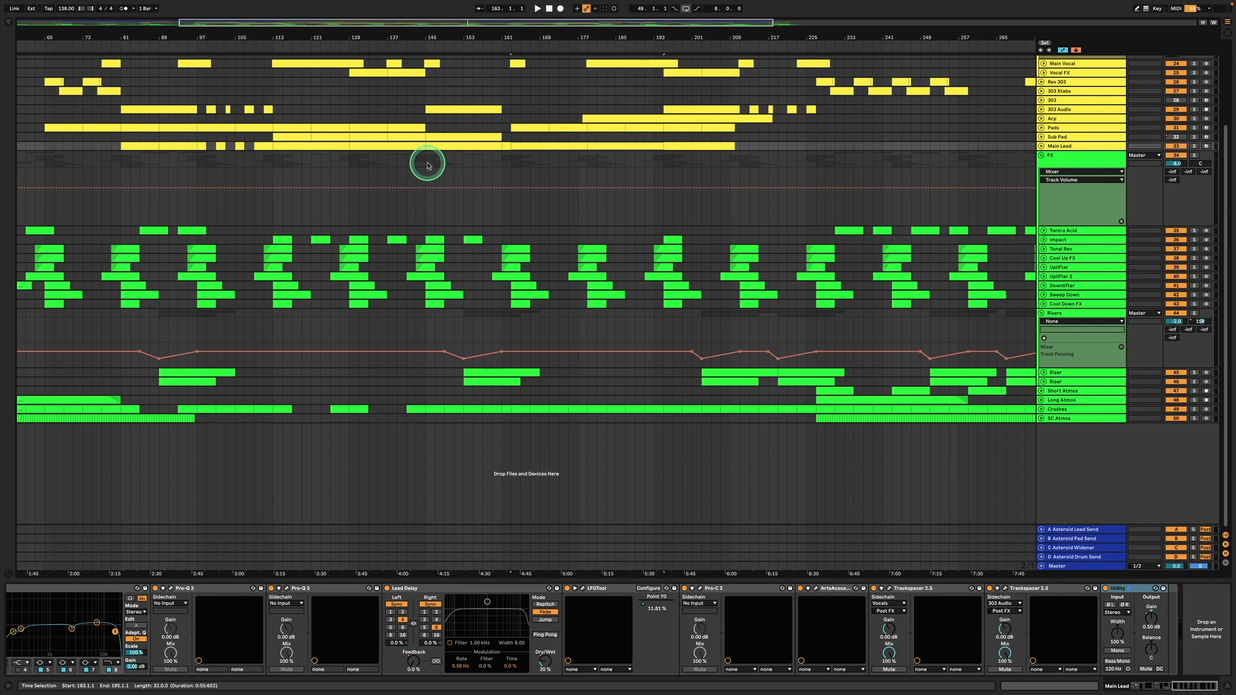
Step: Select the FX group, unfold the Tantra Acid track, and select its clip at bar 61
left_click(1066, 158)
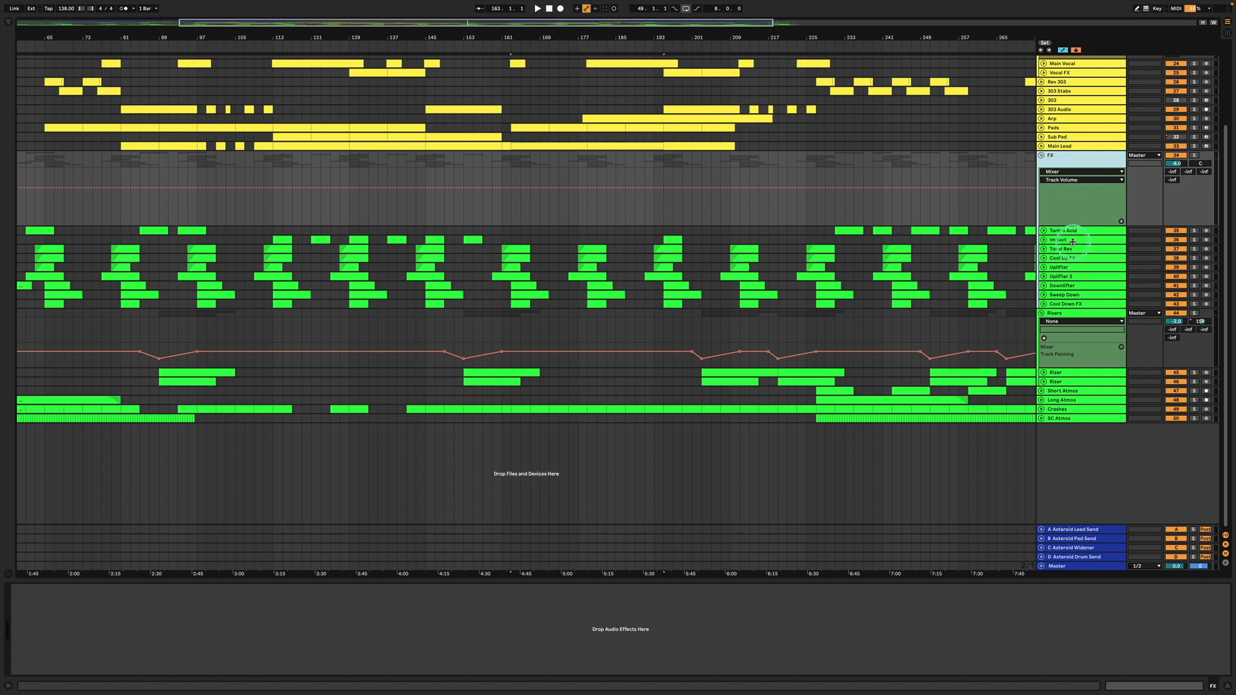
left_click(1039, 231)
left_click(1043, 230)
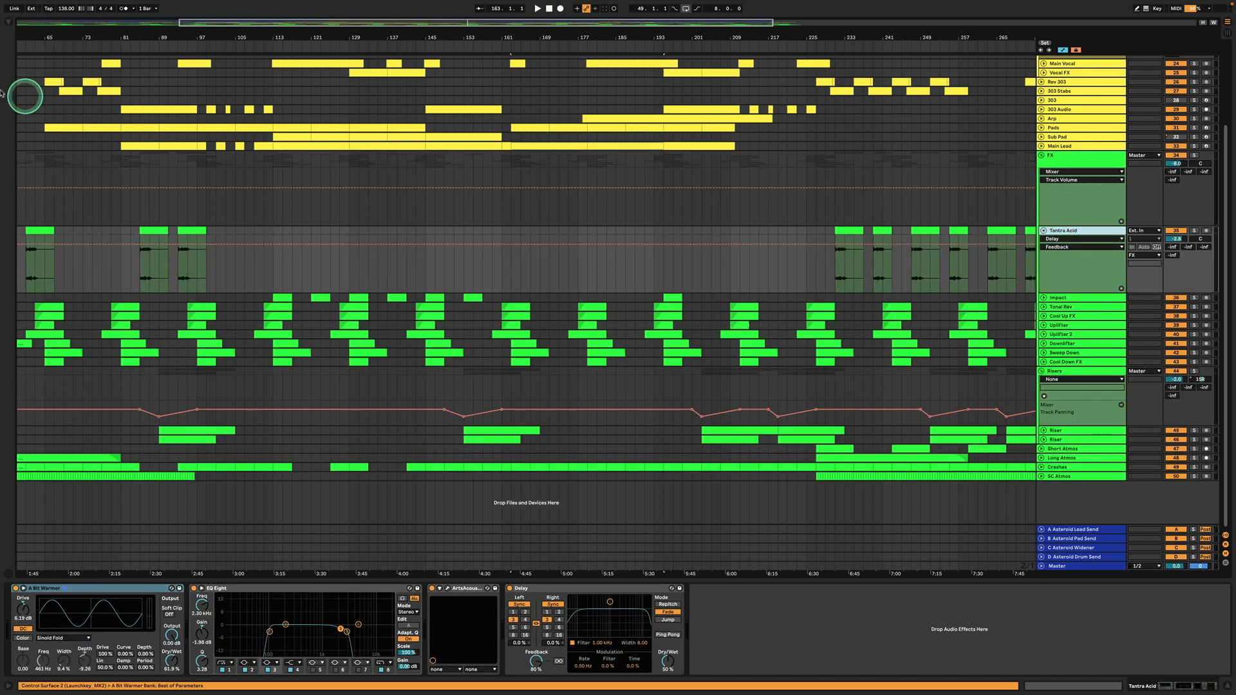
left_click_drag(23, 36, 23, 41)
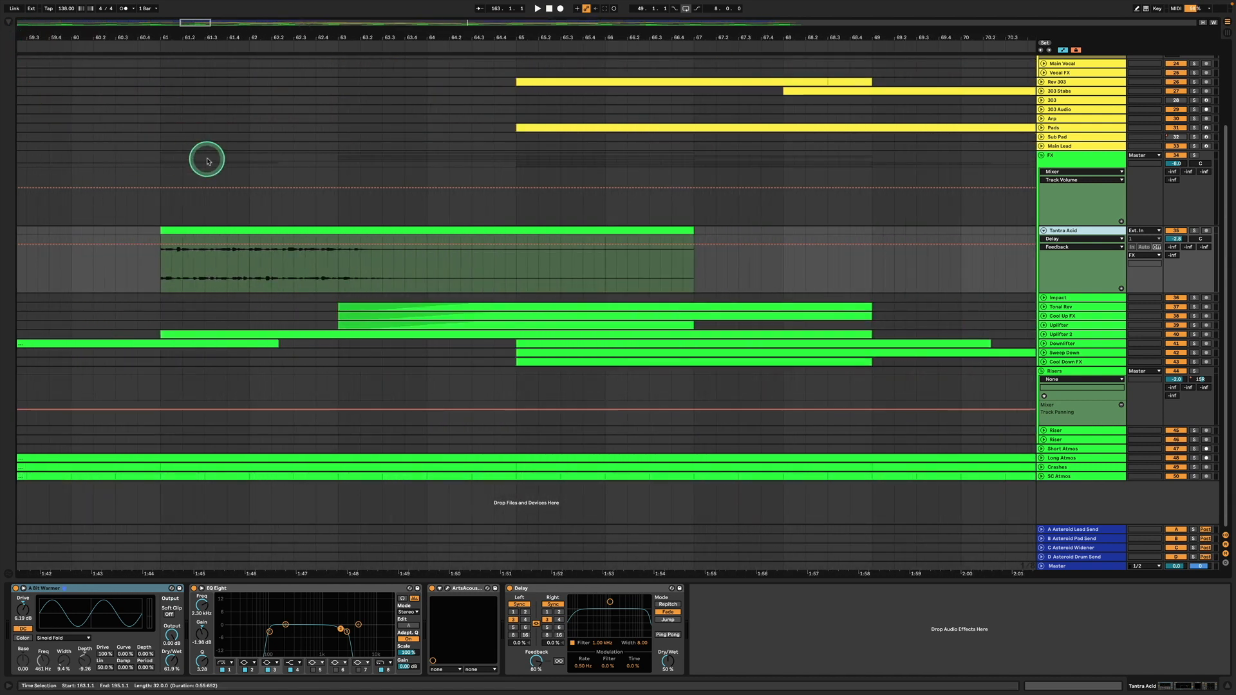
left_click(262, 228)
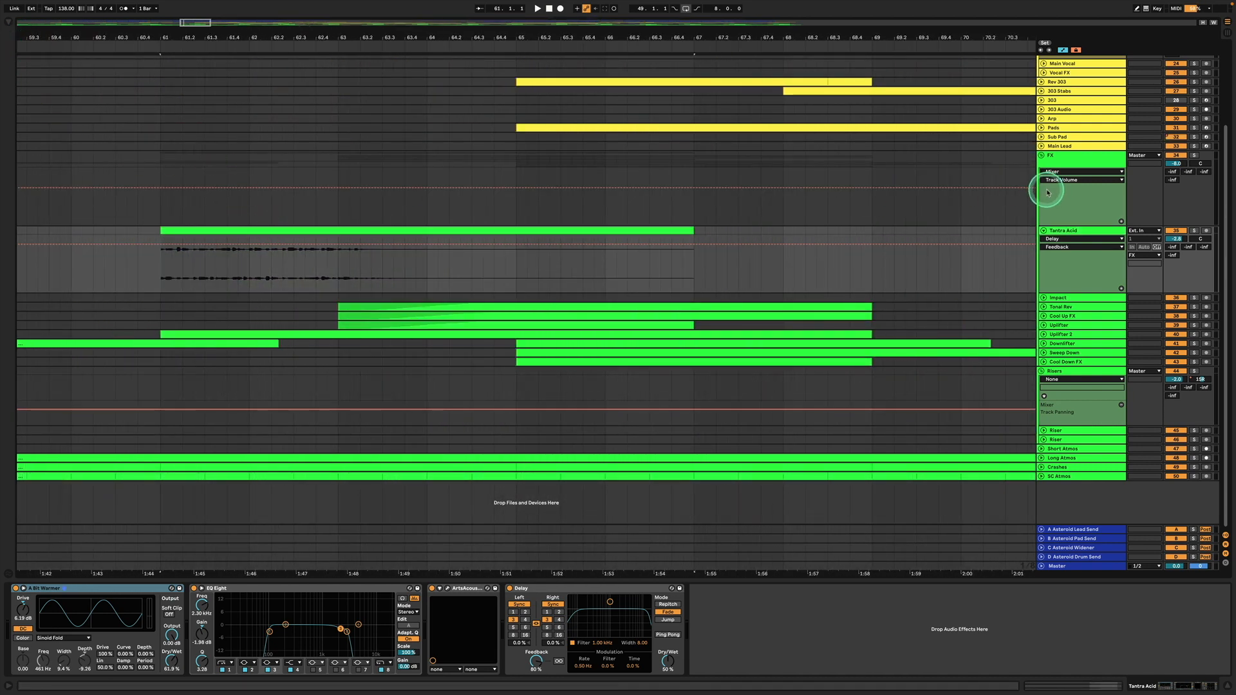
Step: Solo the Tantra Acid track and play its clip from bar 61
scroll(1052, 193, "up", 1)
left_click(1111, 234)
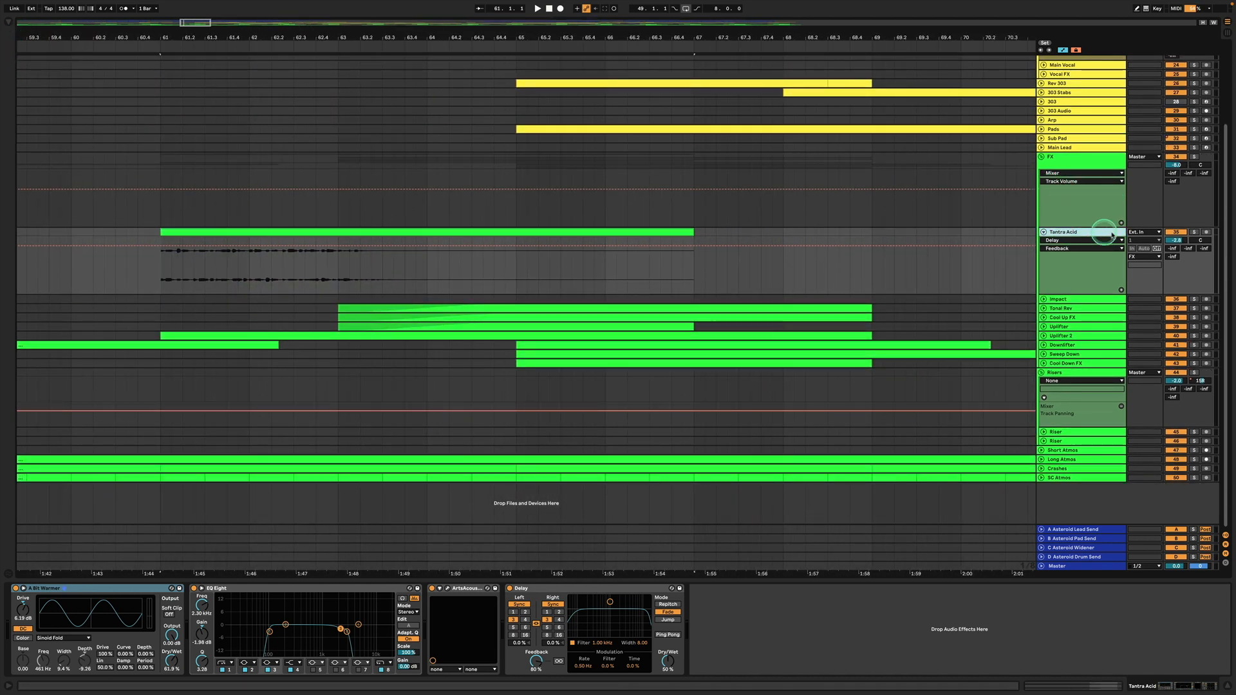
left_click(1194, 235)
key("space")
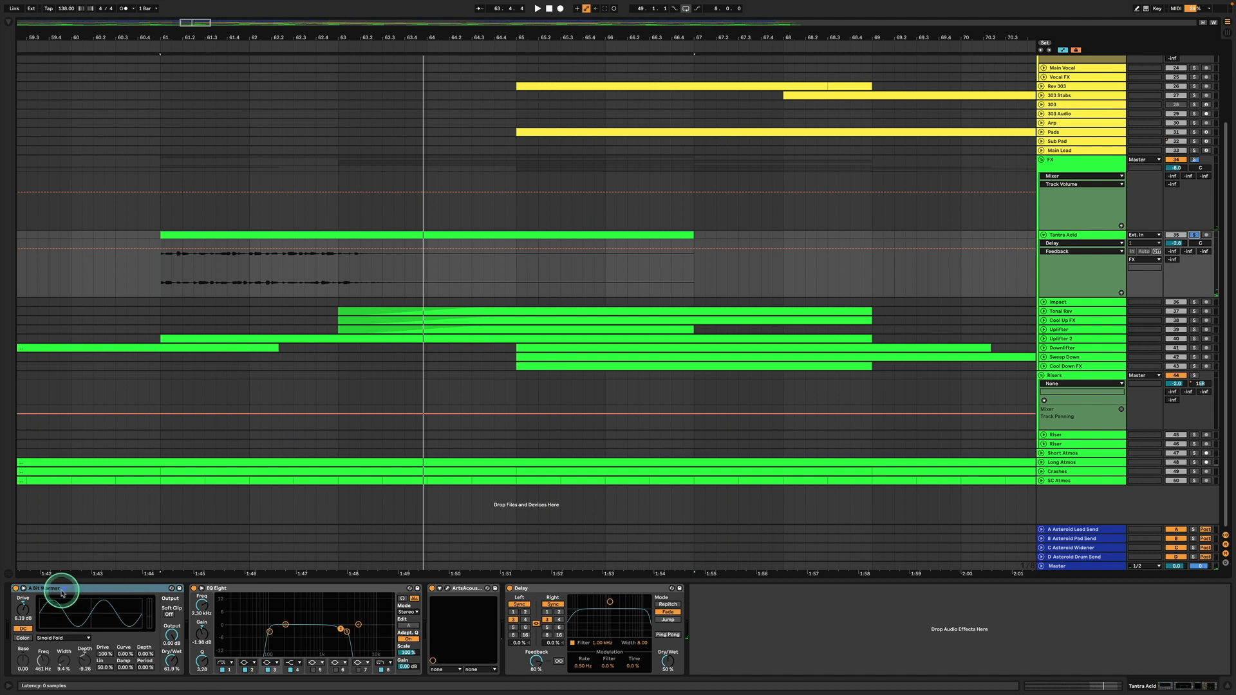
Step: Examine Tantra Acid's EQ Eight and ArtsAcoustic Reverb, closing the reverb window when done
left_click(254, 588)
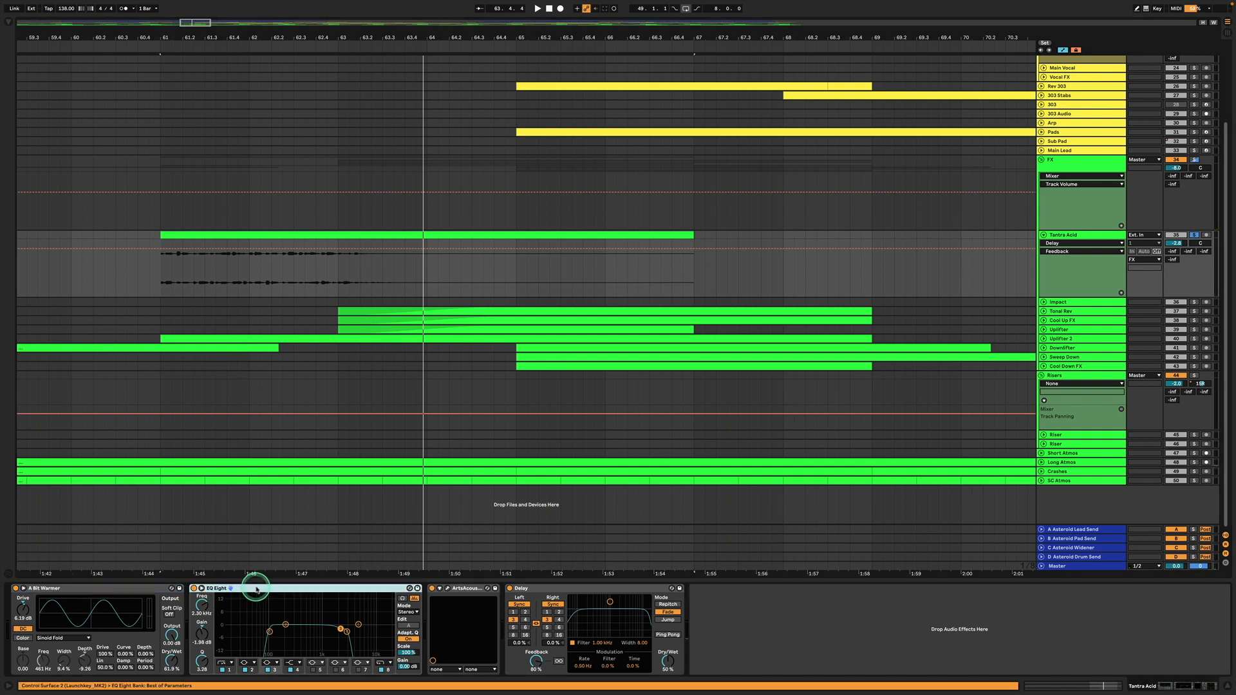
left_click(448, 589)
left_click(448, 589)
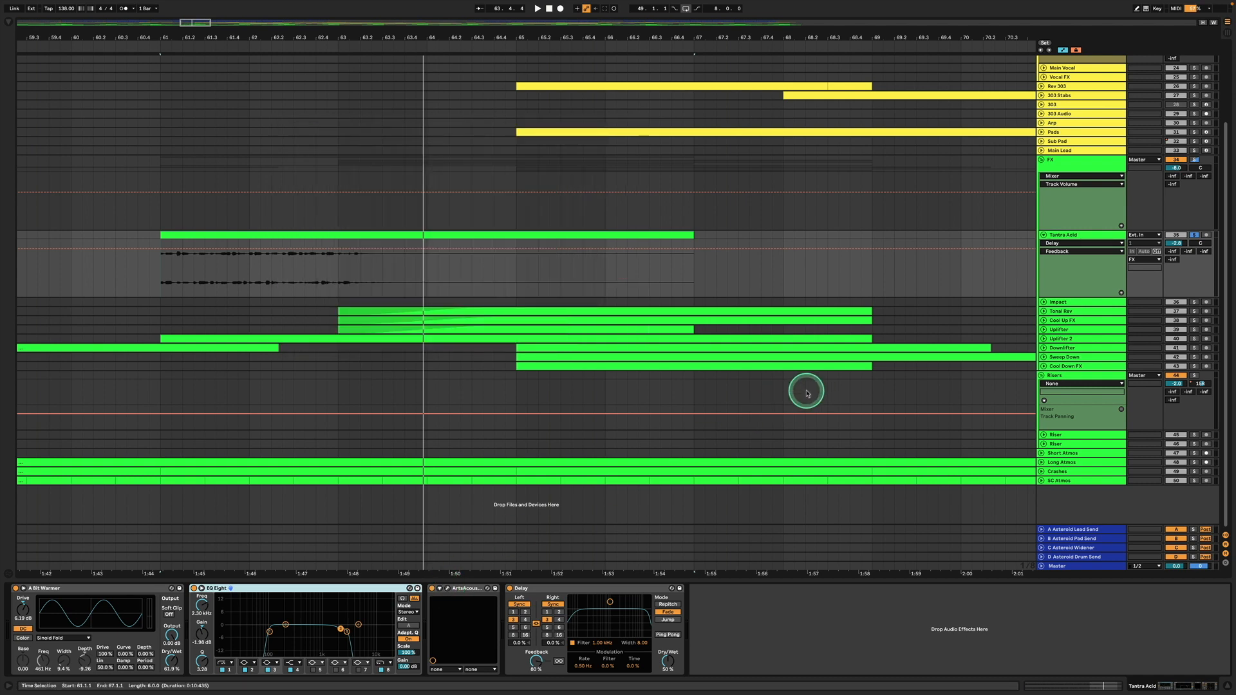
Step: View Tantra Acid's clips across the whole arrangement, then unsolo and collapse the track
left_click_drag(554, 36, 555, 35)
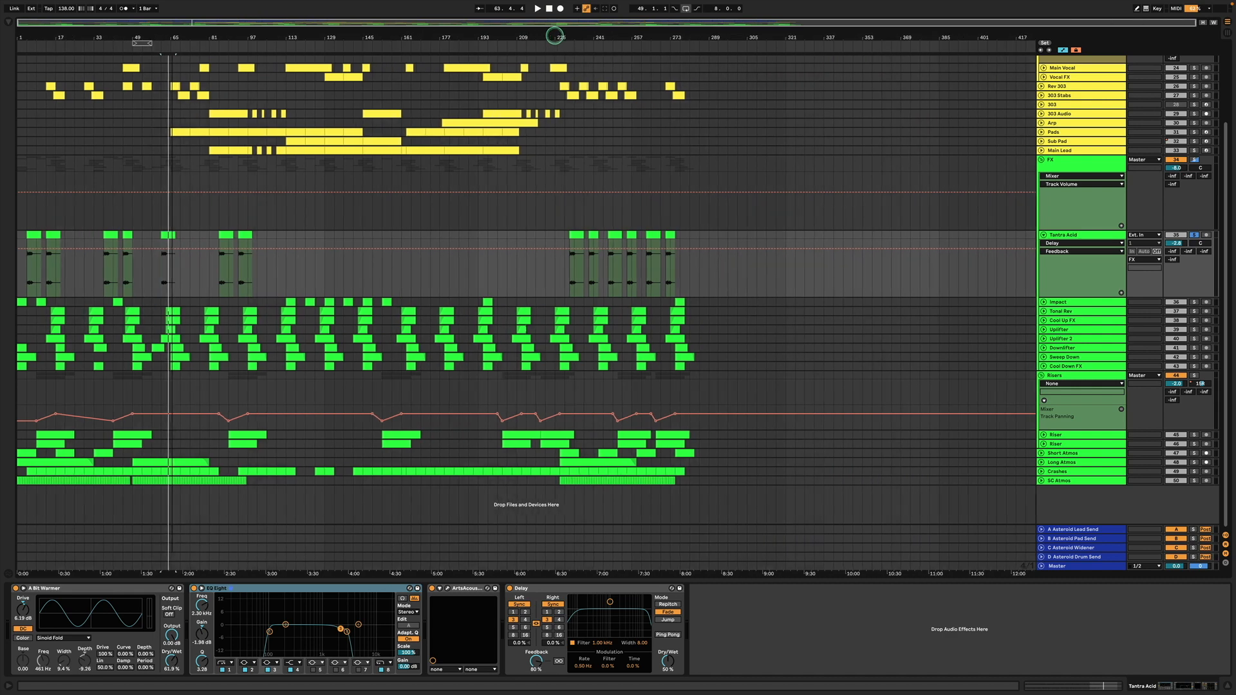
left_click(1070, 236)
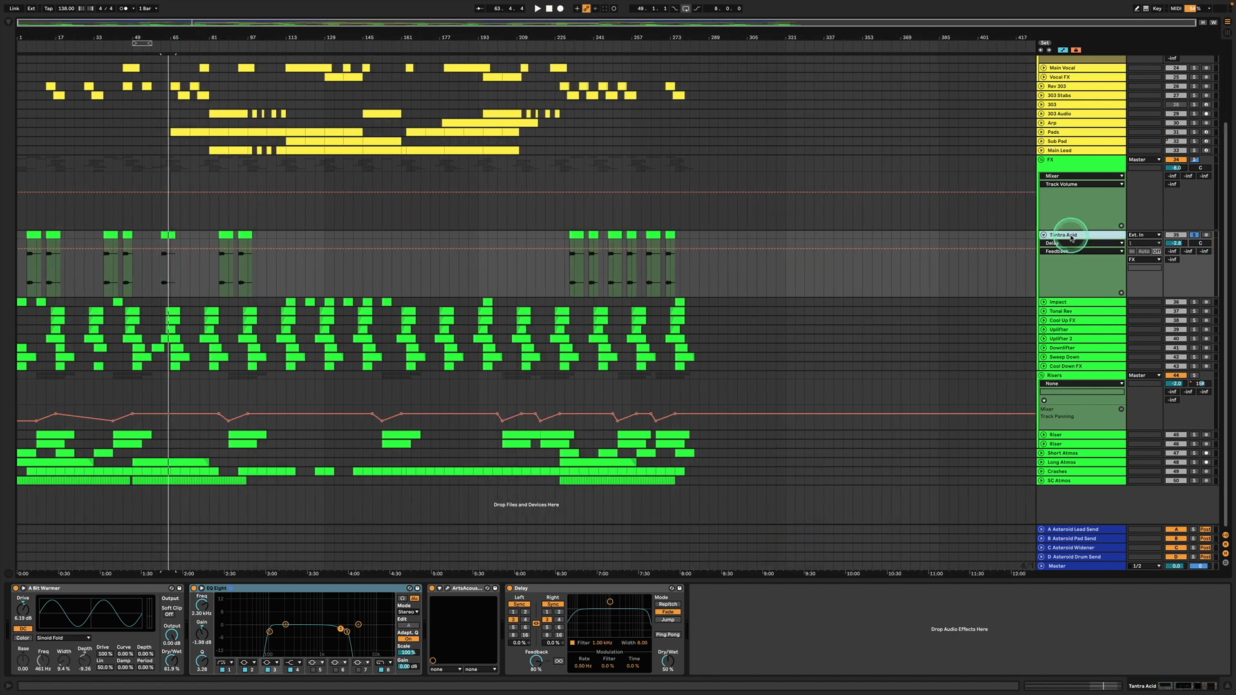
left_click(1193, 235)
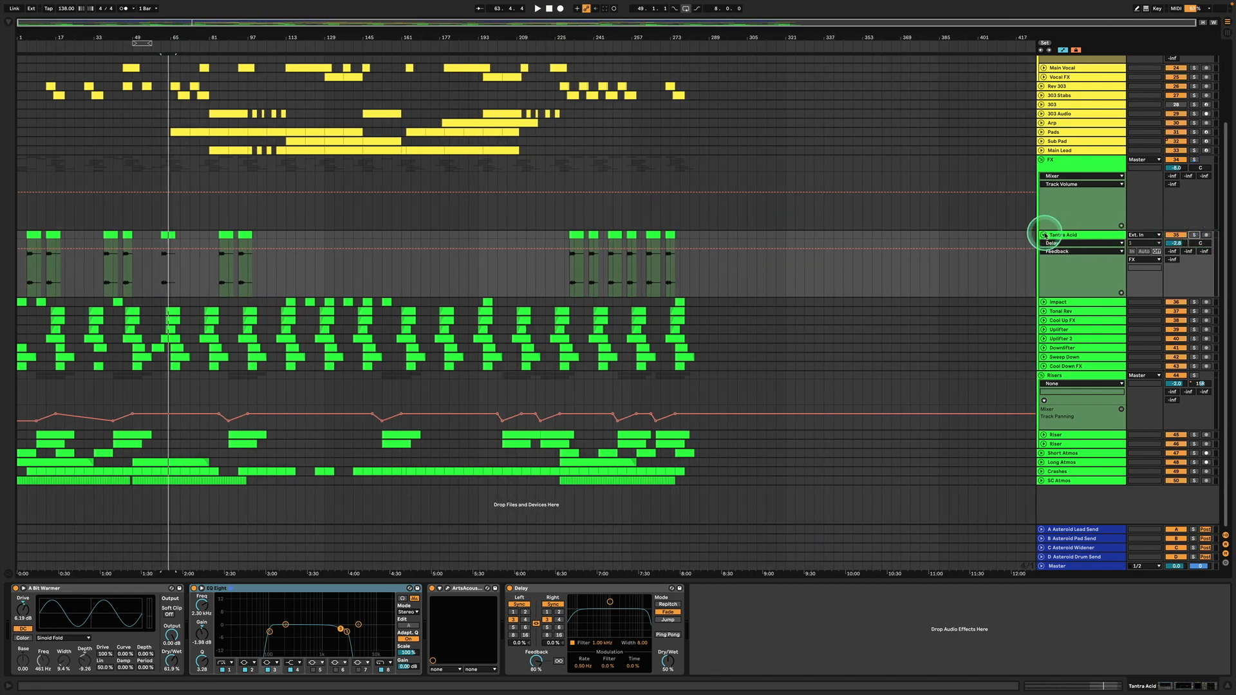
left_click(1043, 235)
Step: Unfold the Impact track, play its clip at bar 113 in solo, and unsolo the track
left_click(1044, 244)
left_click(290, 244)
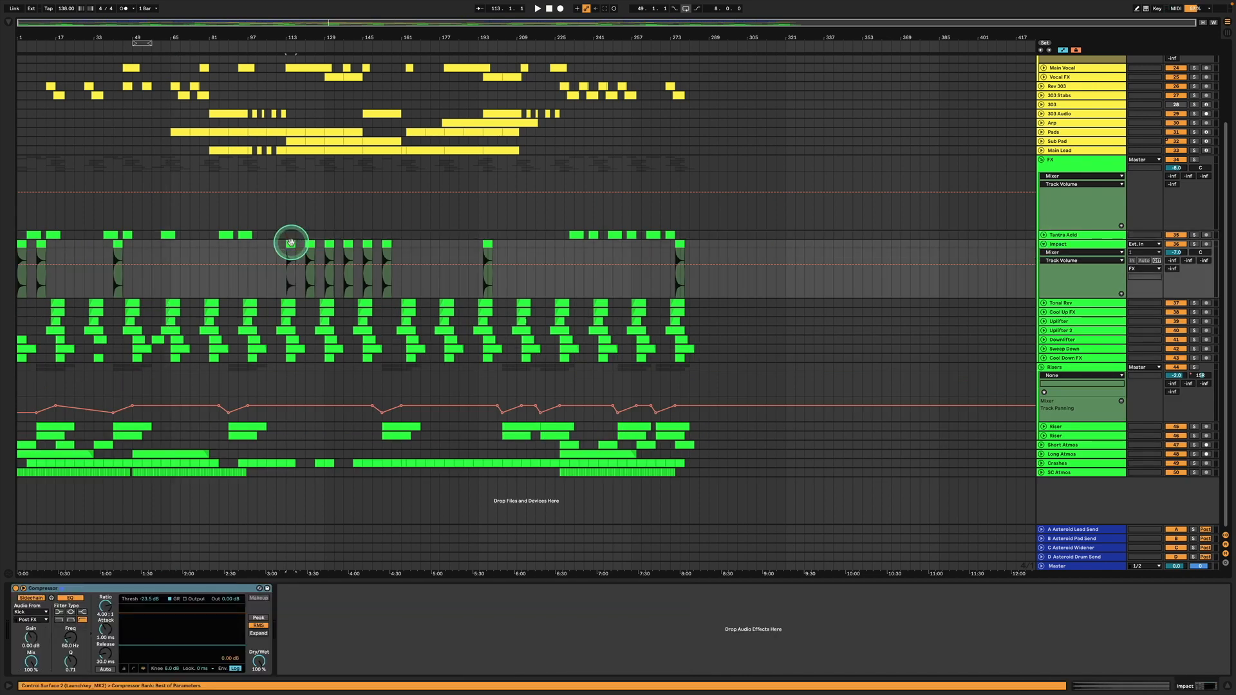
left_click_drag(276, 33, 295, 83)
left_click(1194, 244)
key("space")
left_click(1196, 246)
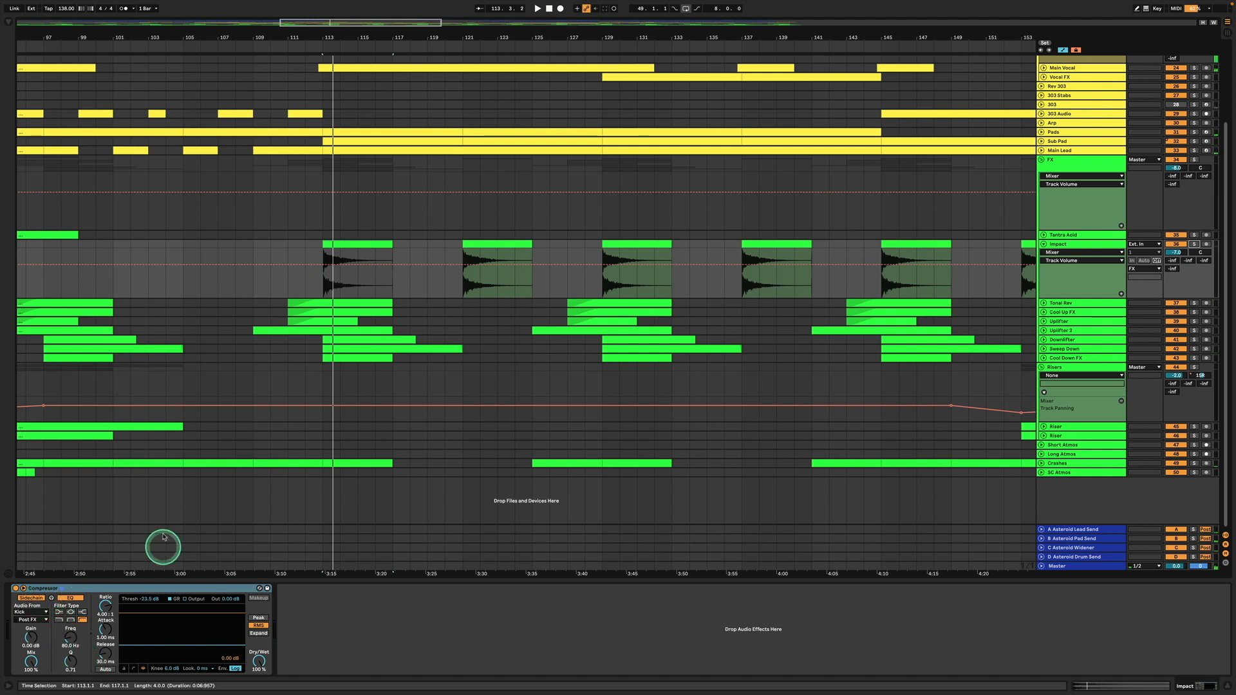
Step: Select the Impact clip at bar 113 again and examine the track's Compressor with its Kick sidechain
scroll(258, 290, "up", 1)
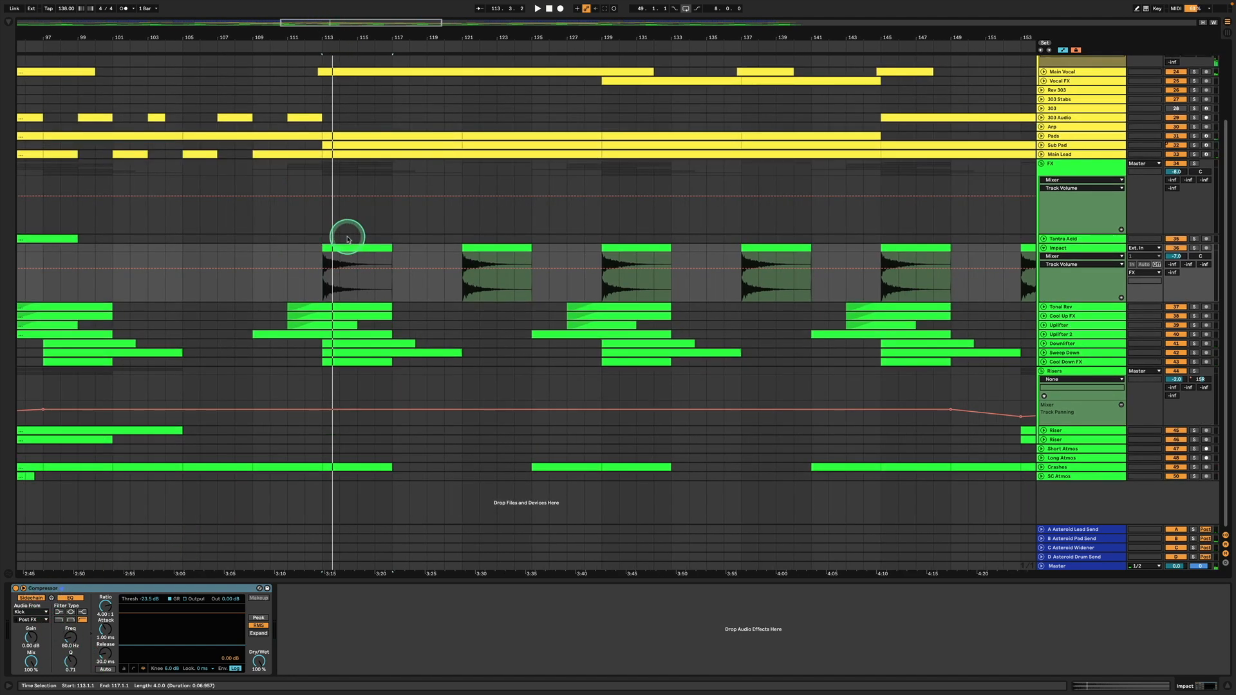
left_click(327, 229)
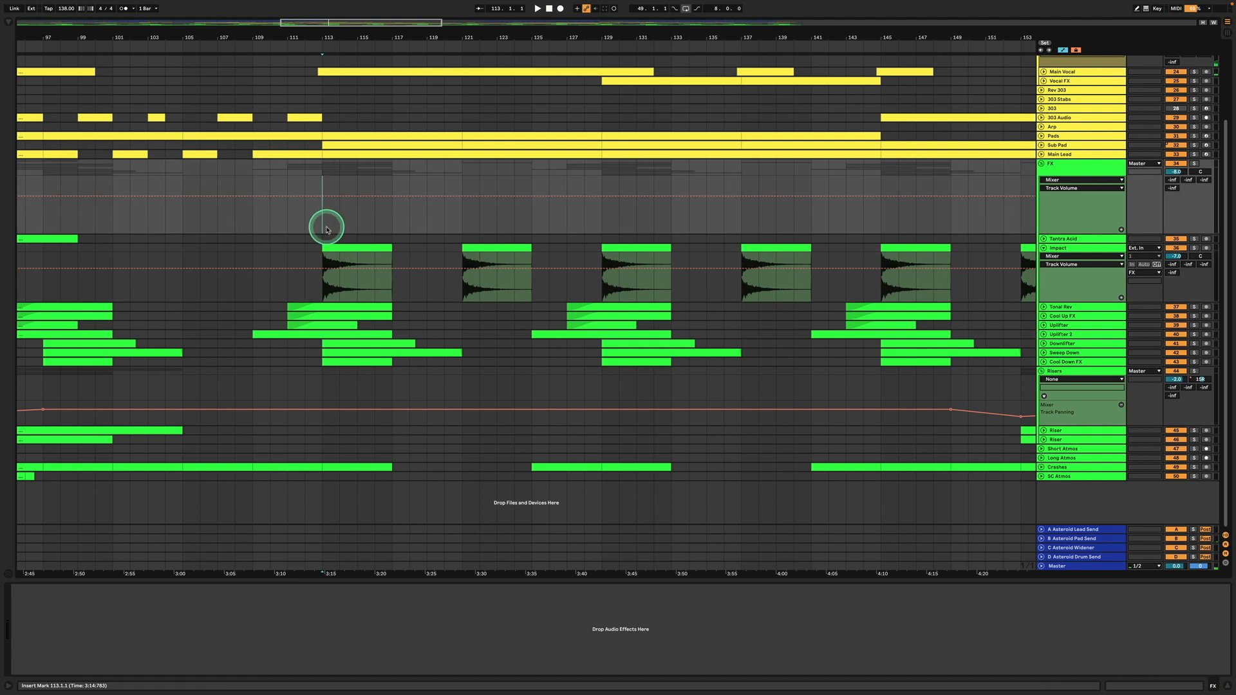
left_click(328, 247)
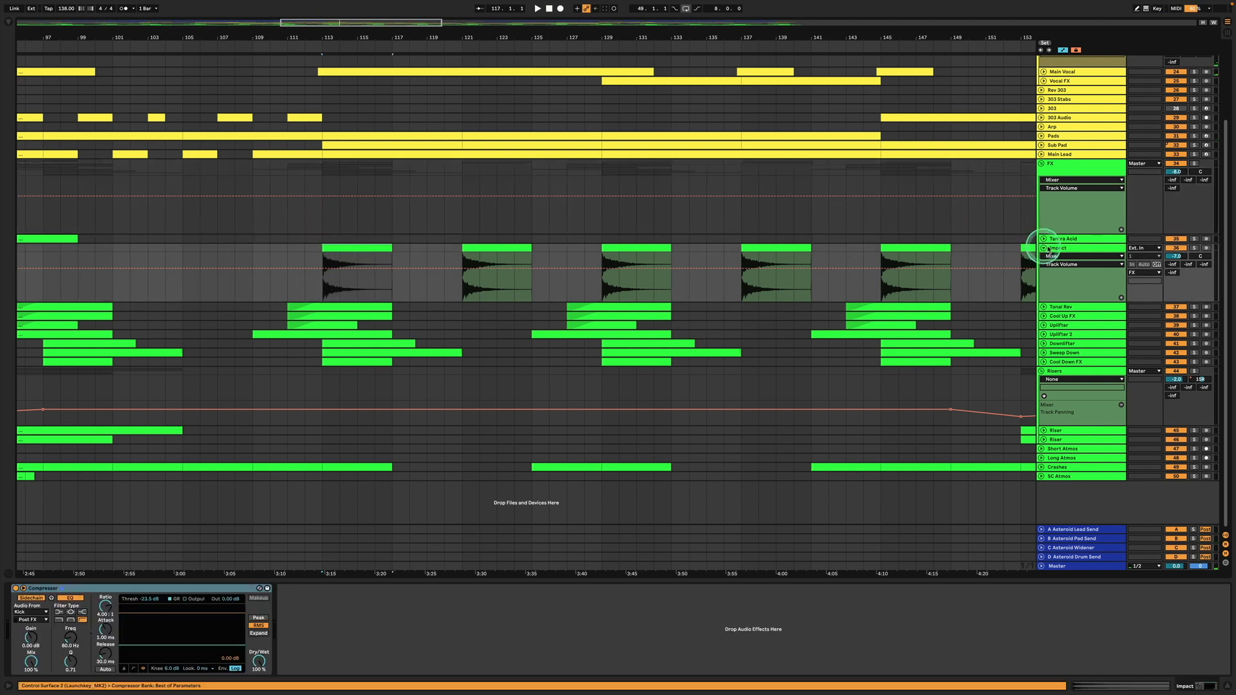
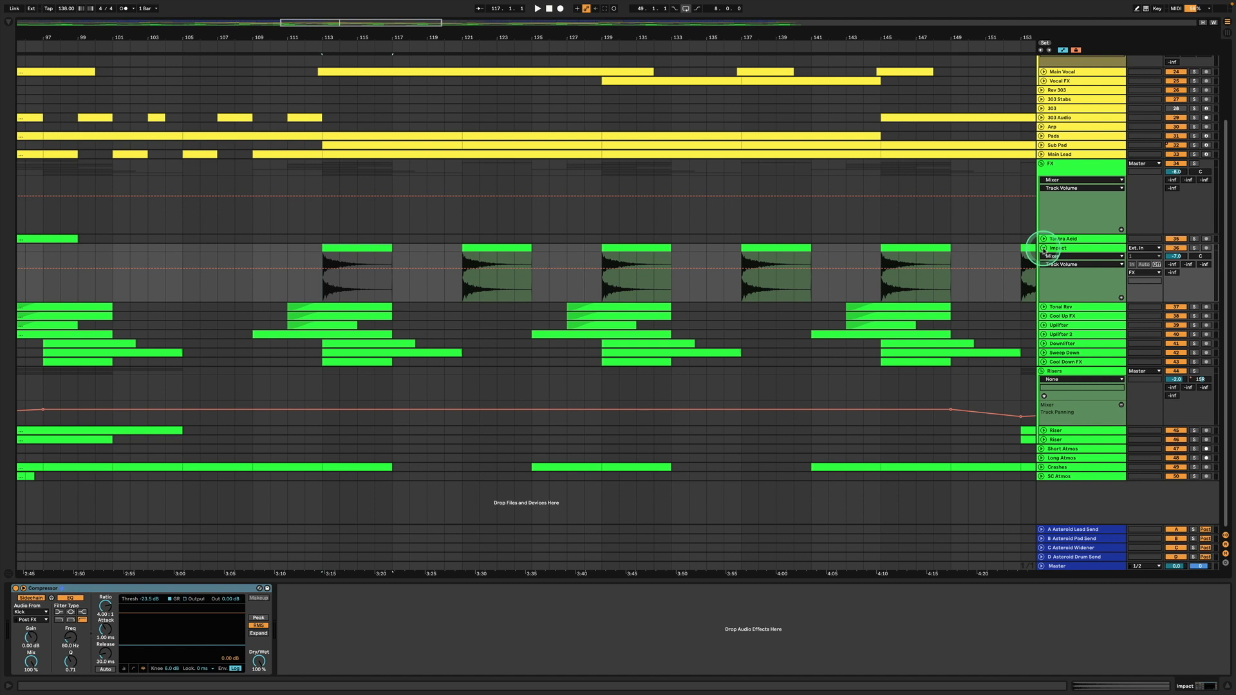
Step: Collapse the Impact track and unfold the Tonal Rev and Cool Up FX tracks
left_click(1043, 249)
left_click(1043, 260)
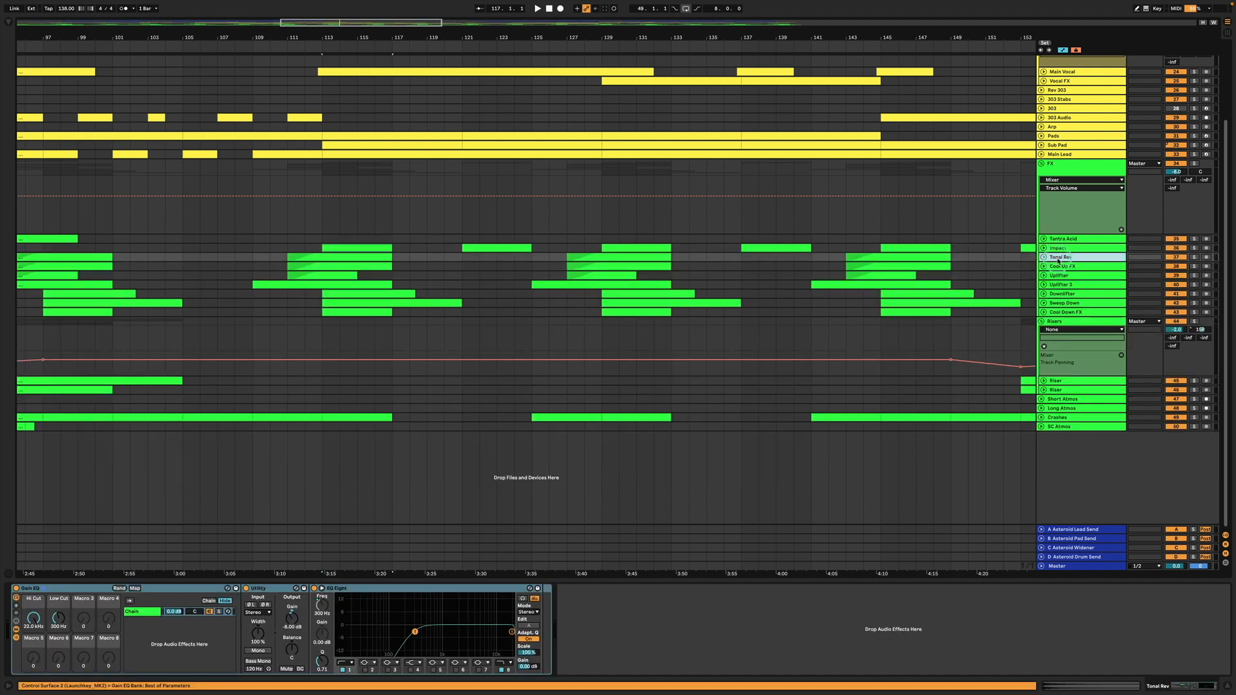
left_click(1043, 257)
left_click(1043, 323)
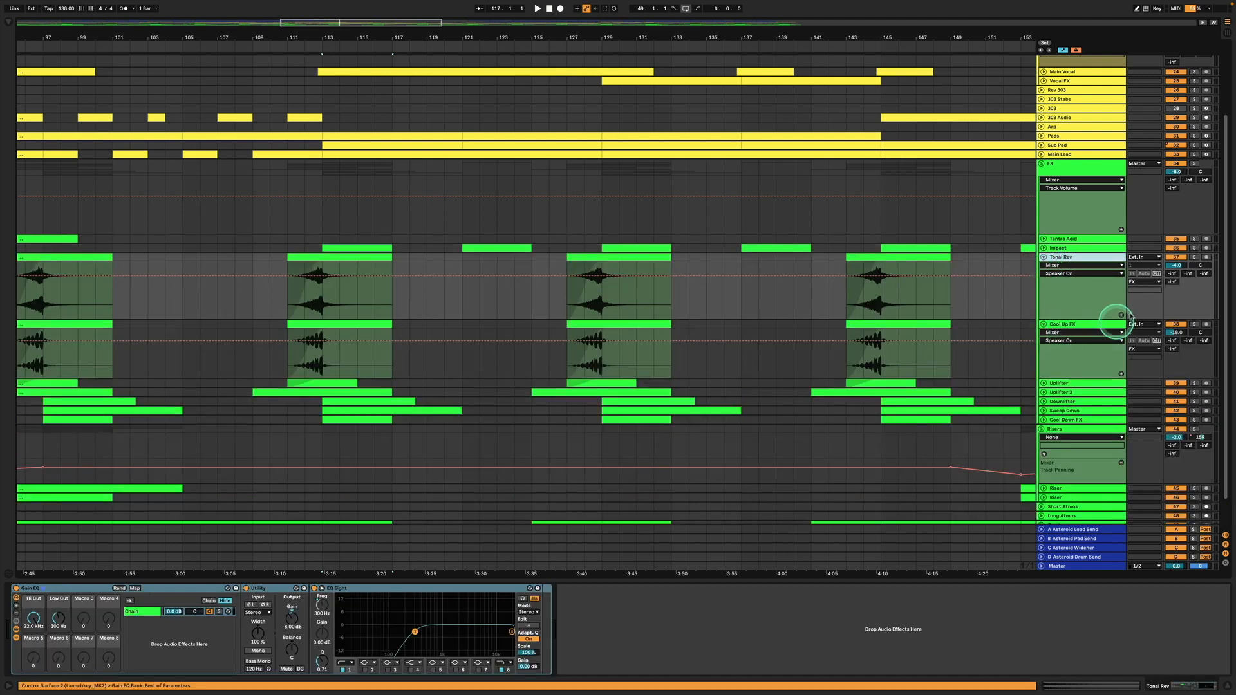
Step: Solo Tonal Rev and Cool Up FX and play them from the clips at bar 143
left_click(1193, 257)
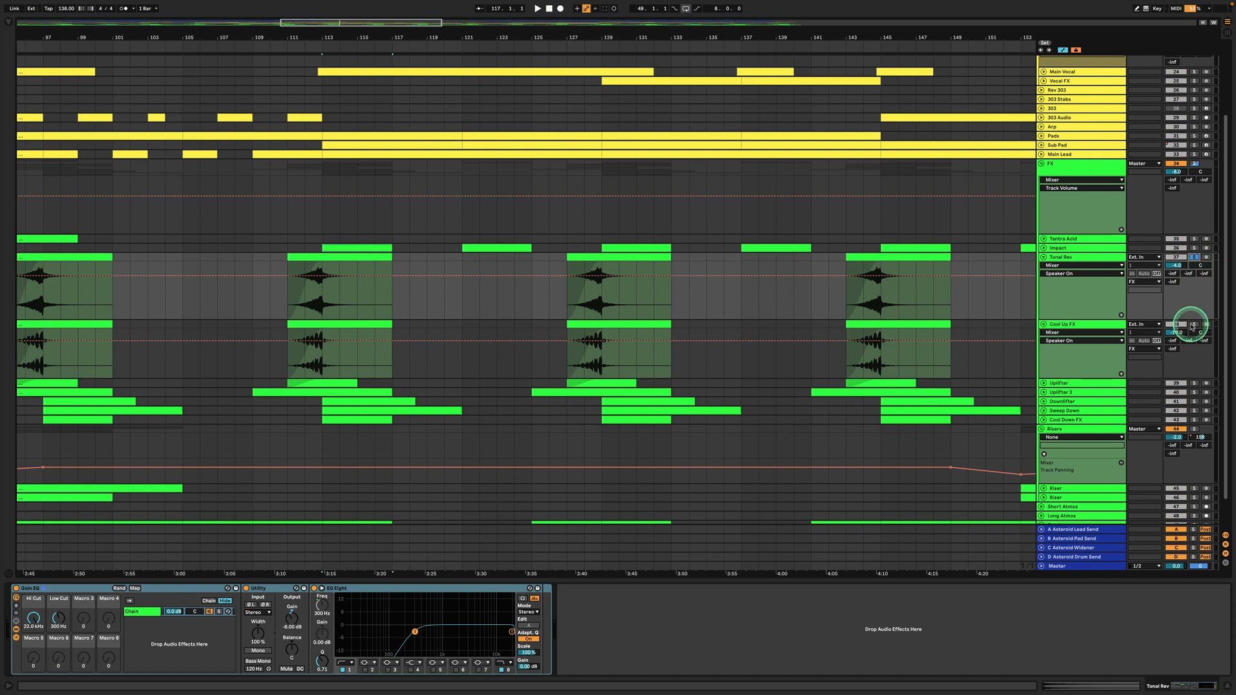
left_click(856, 257)
key("space")
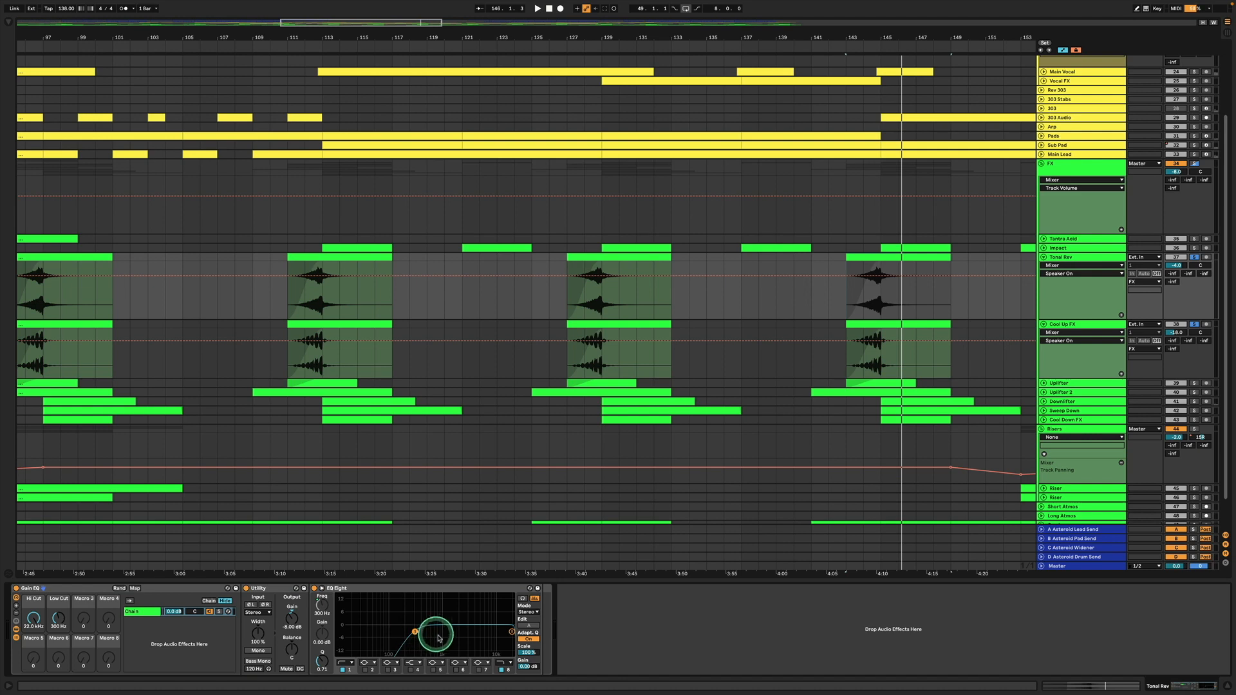
Step: Check the Cool Up FX track's device chain, then collapse and unsolo both Tonal Rev and Cool Up FX
left_click(1075, 325)
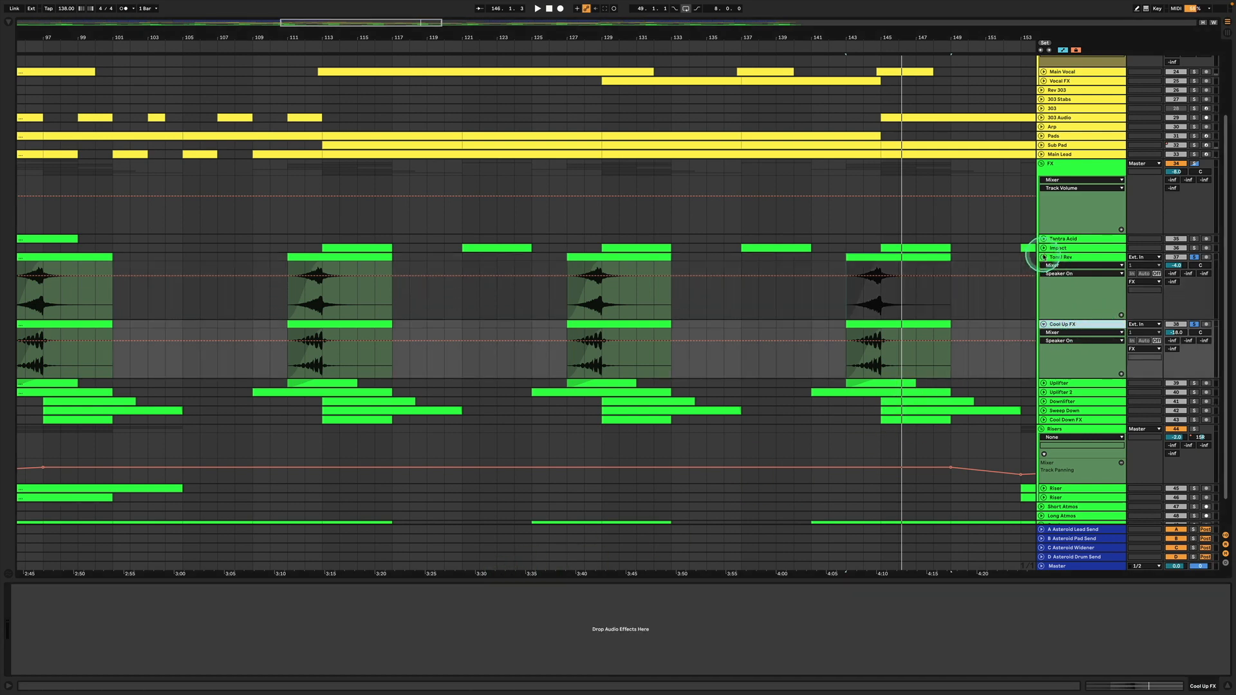
left_click(1043, 257)
left_click(1043, 266)
left_click(1194, 258)
Step: Unfold the Uplifter track, solo it and play its clip from around bar 144, then unsolo it
left_click(1060, 278)
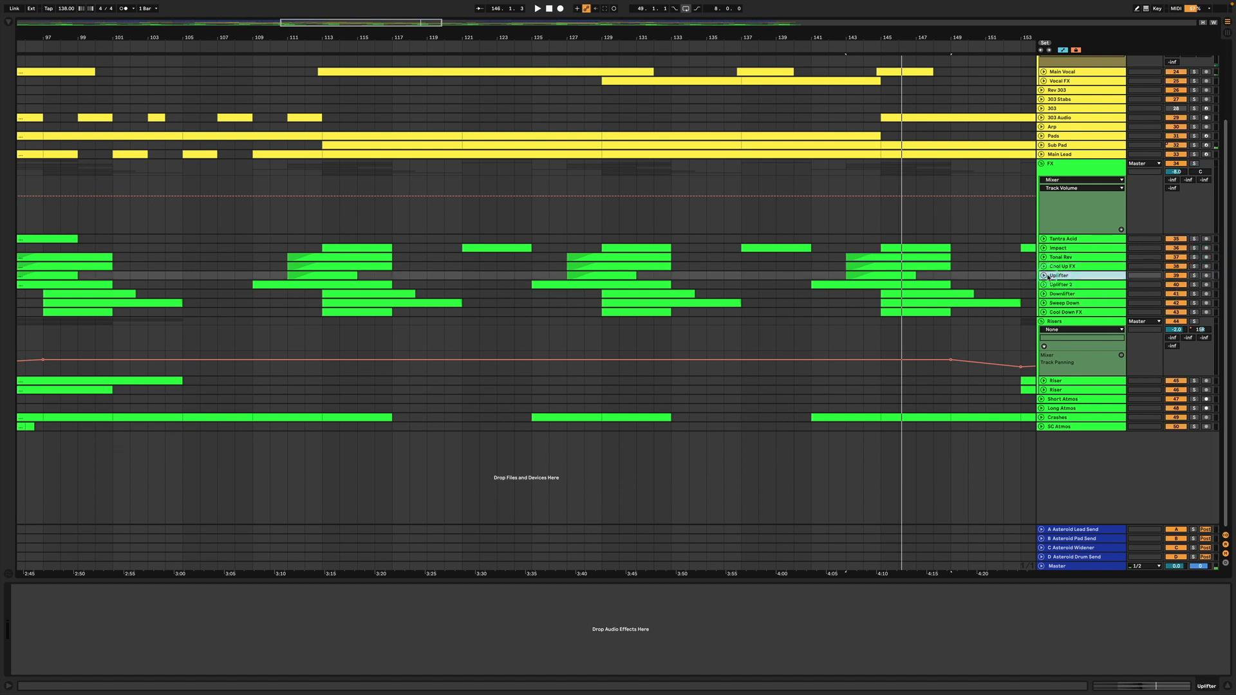
left_click(1044, 276)
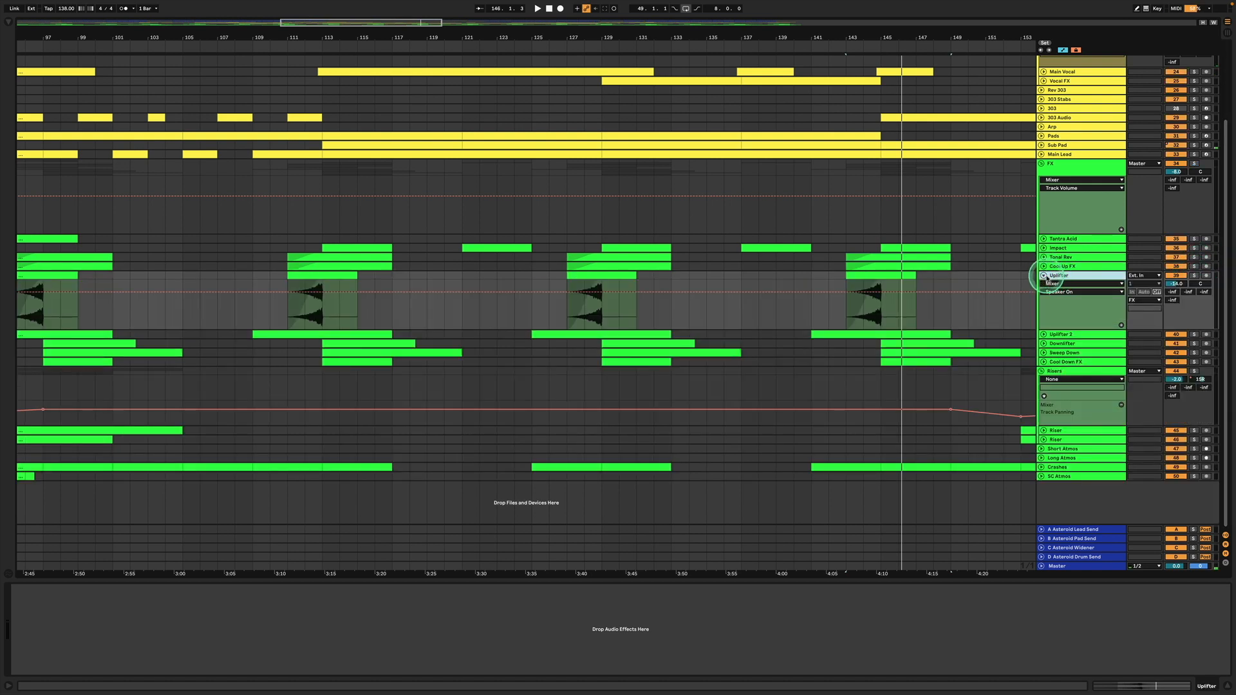
left_click(1194, 275)
left_click(865, 305)
key("space")
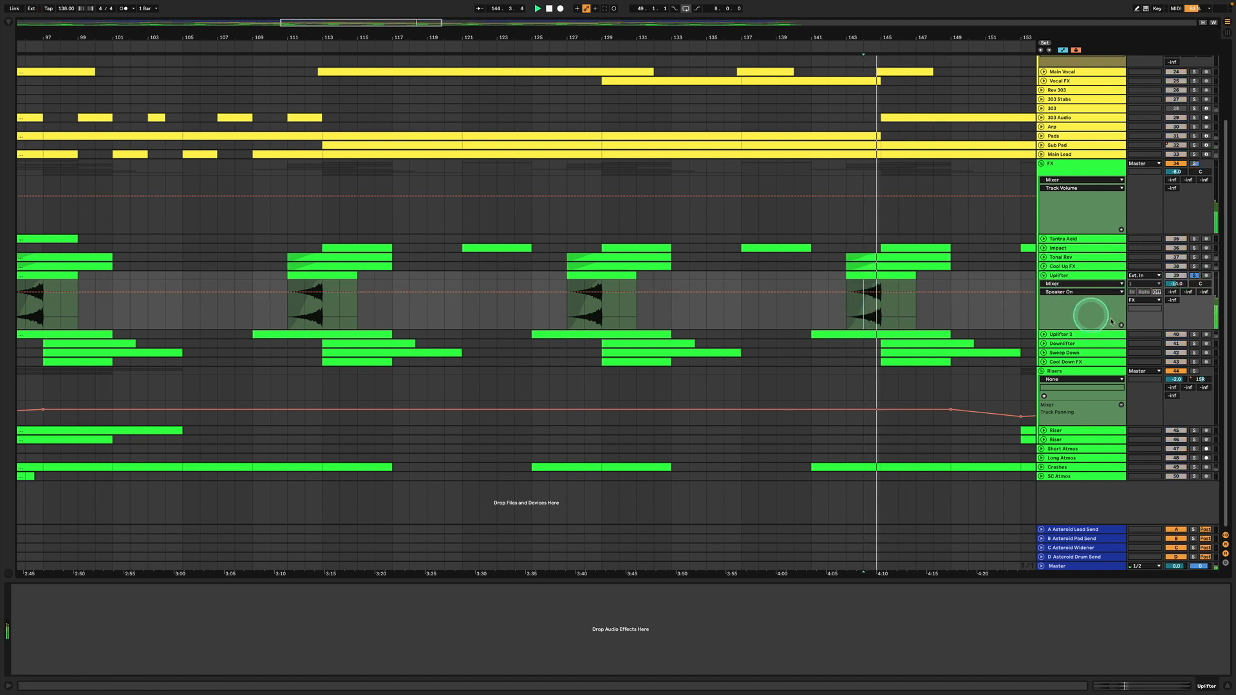
left_click(1194, 276)
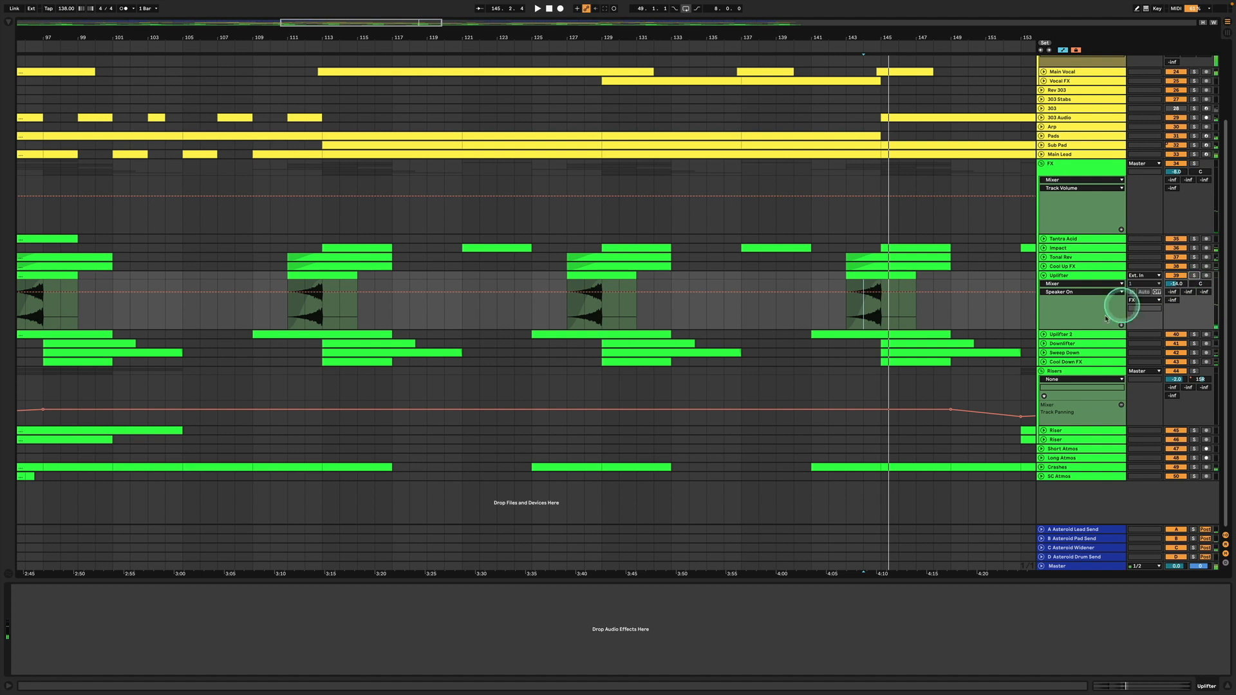
Step: Unfold the Uplifter 2 track and check the device chains of both Uplifter and Uplifter 2
left_click(1042, 335)
left_click(1063, 336)
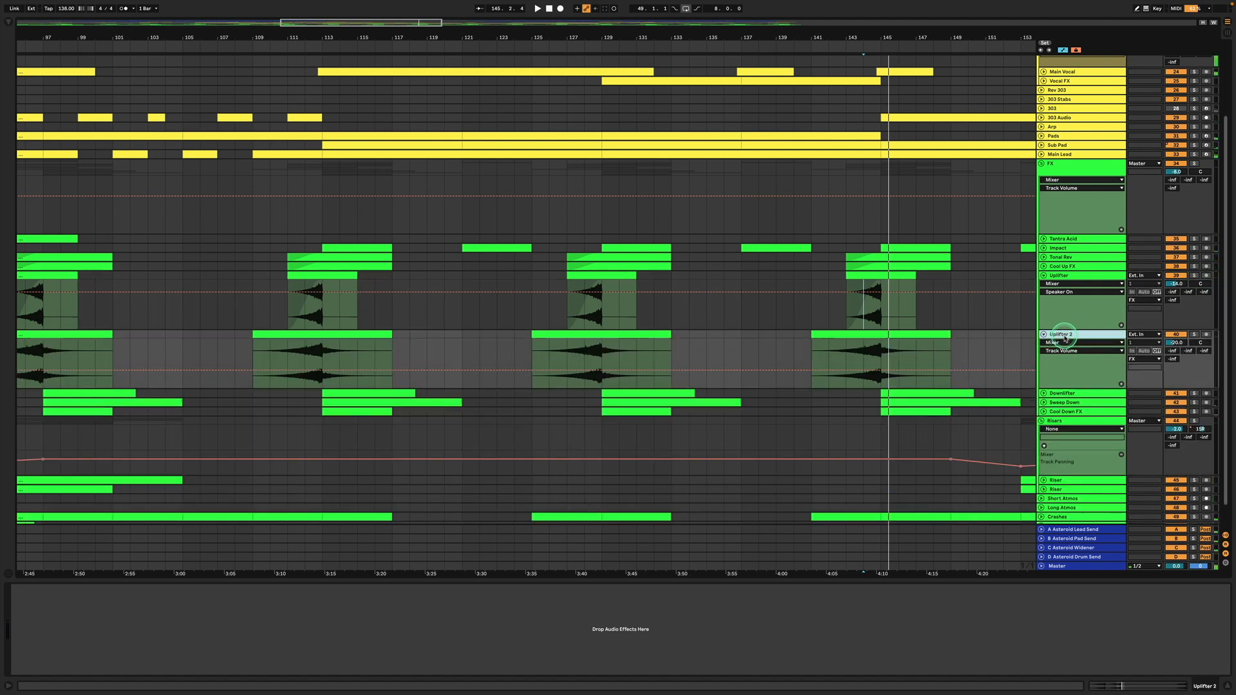
left_click(1065, 276)
left_click(1069, 336)
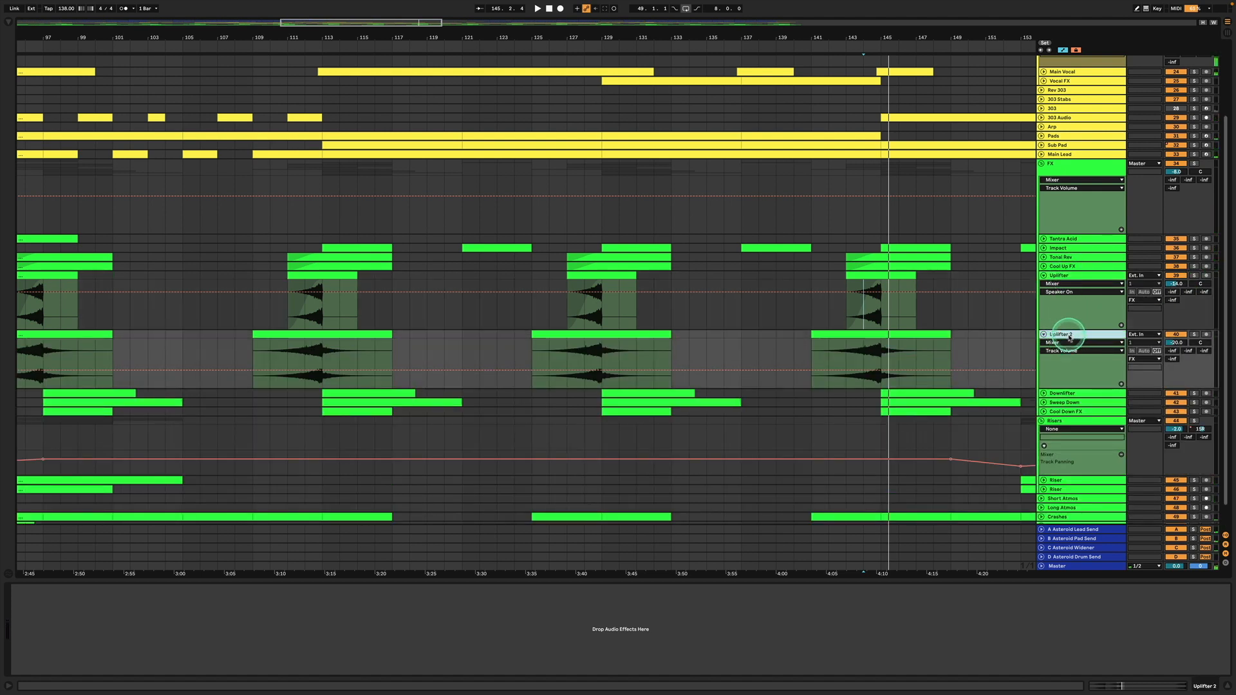
Step: Open the Downlifter track's device chain and examine the bands of its EQ Eight
left_click(1069, 394)
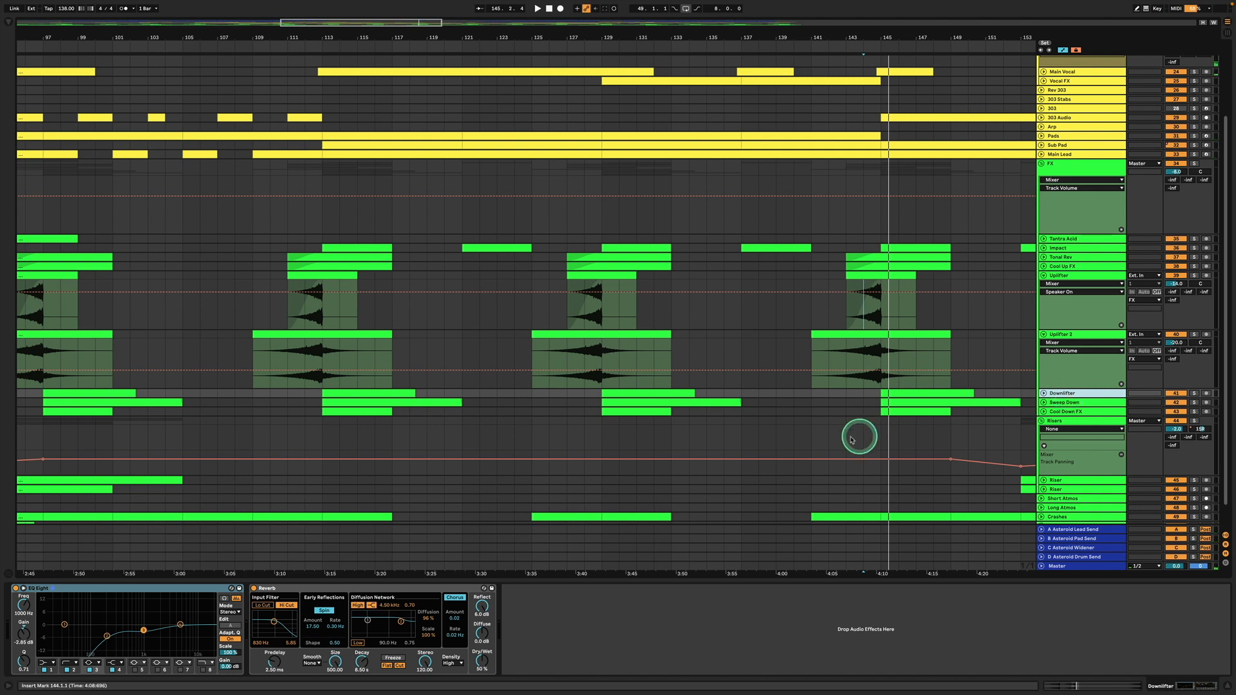
left_click(50, 593)
left_click(107, 637)
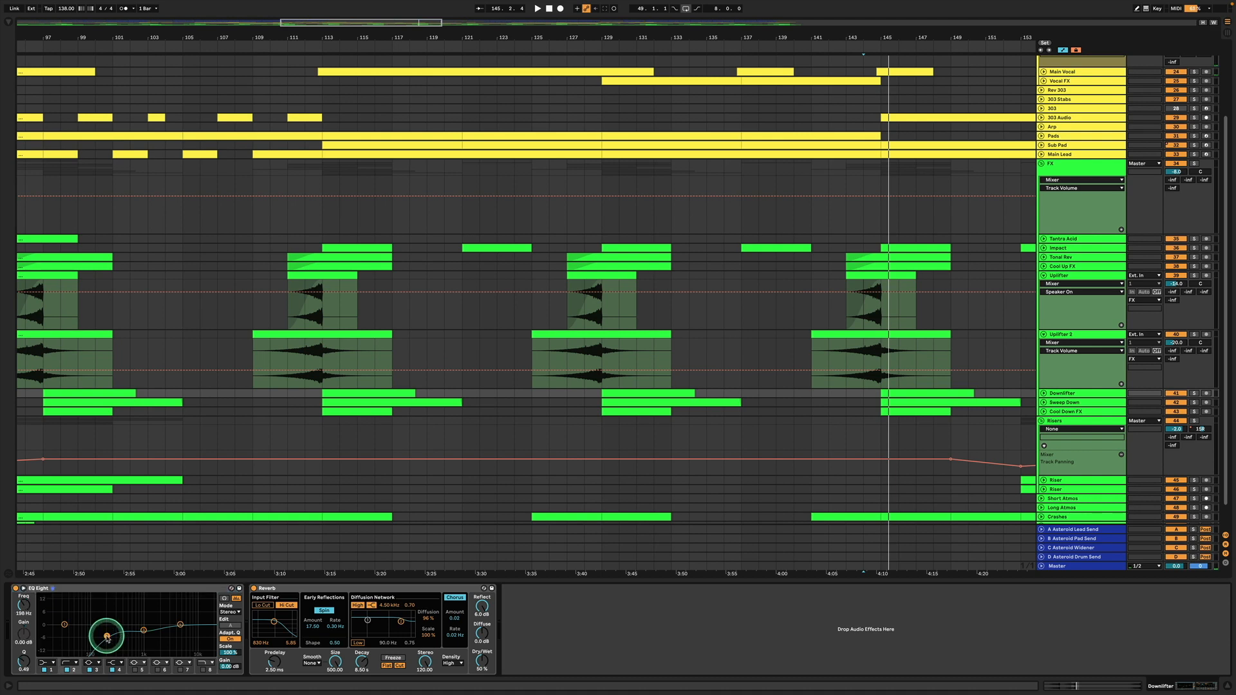
left_click(143, 630)
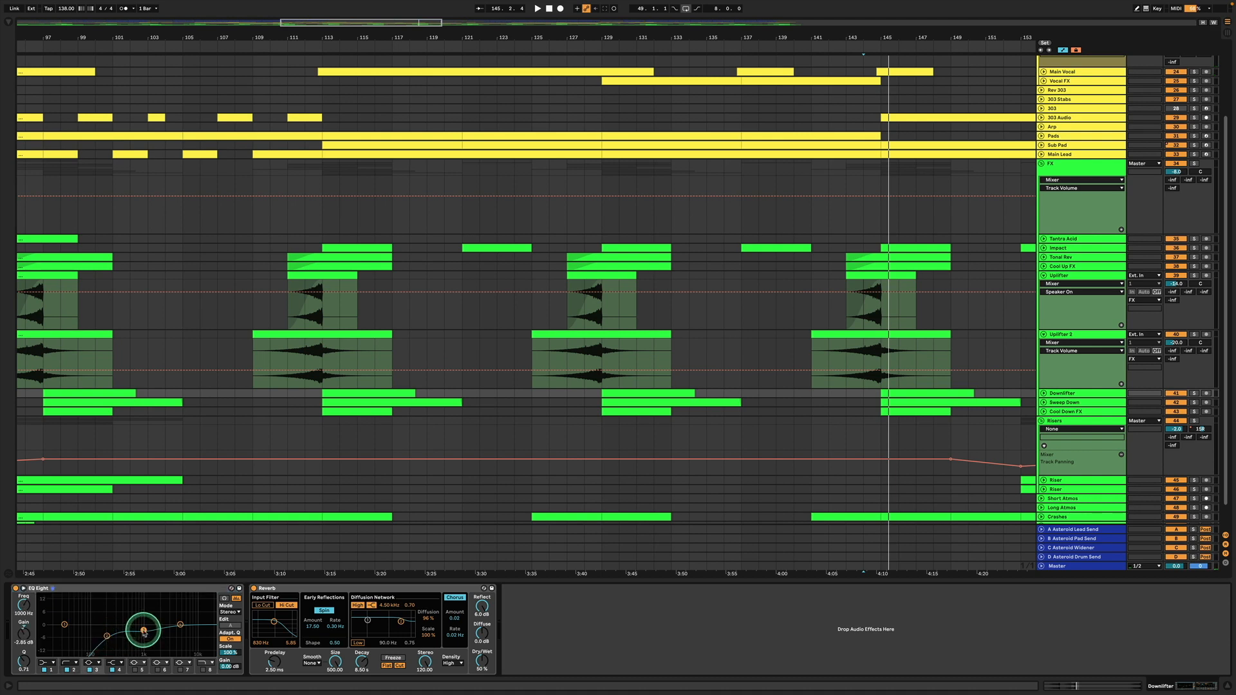
Step: Collapse Uplifter 2 and Uplifter, and view the Downlifter waveforms briefly before folding that track too
scroll(1026, 415, "up", 1)
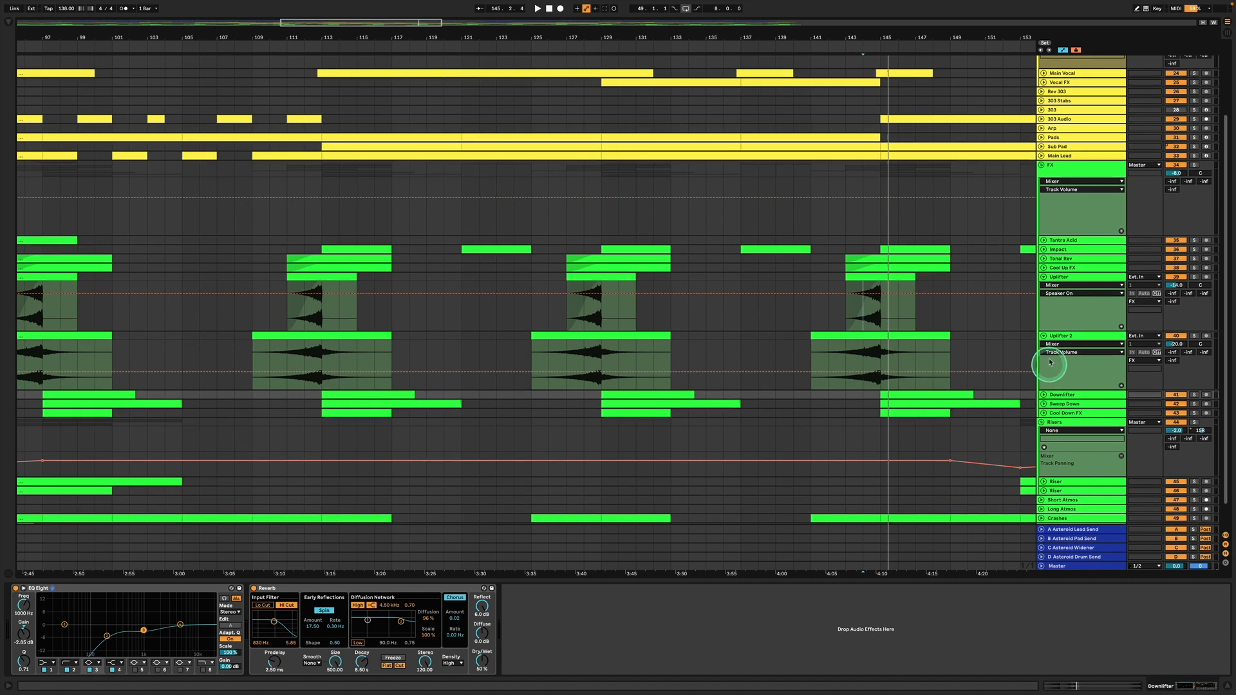
scroll(1046, 354, "up", 1)
left_click(1043, 335)
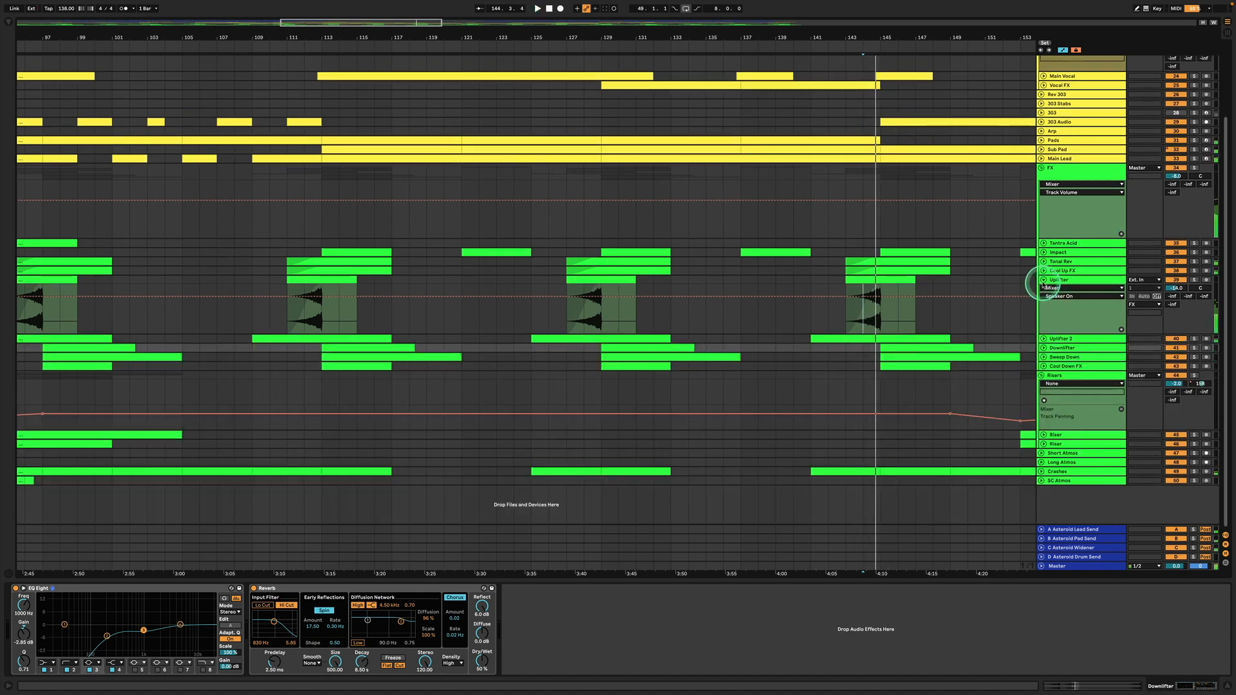
left_click(1043, 280)
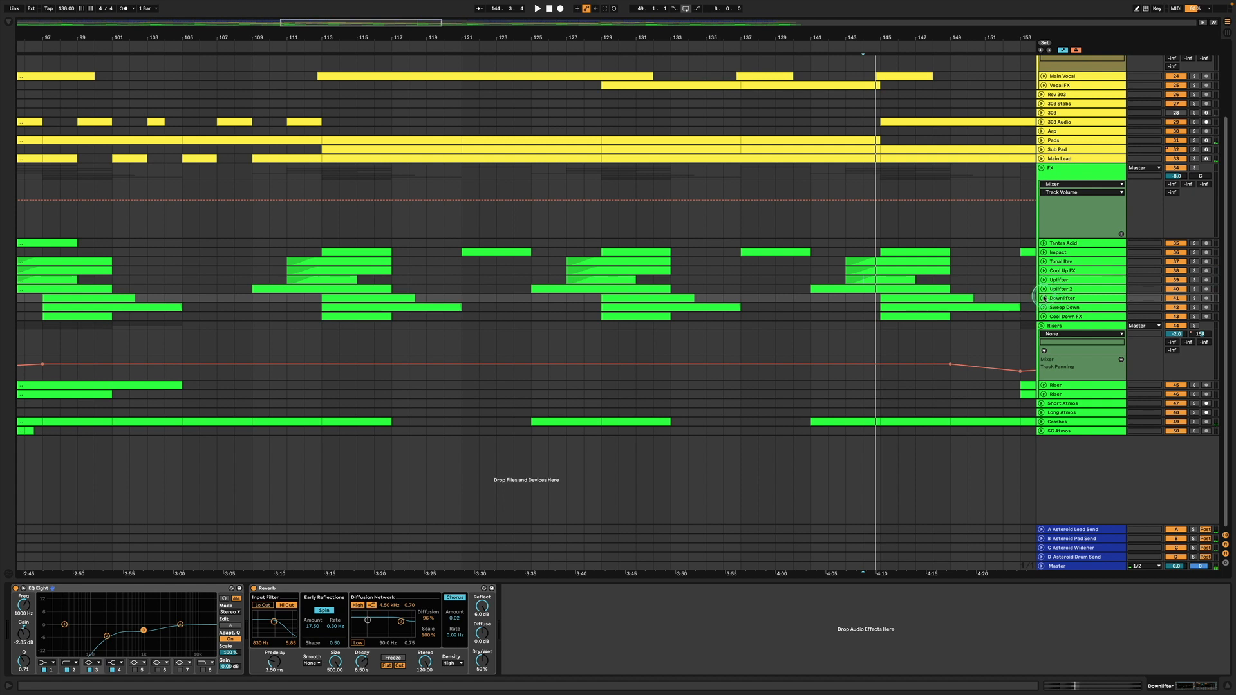
left_click(1043, 298)
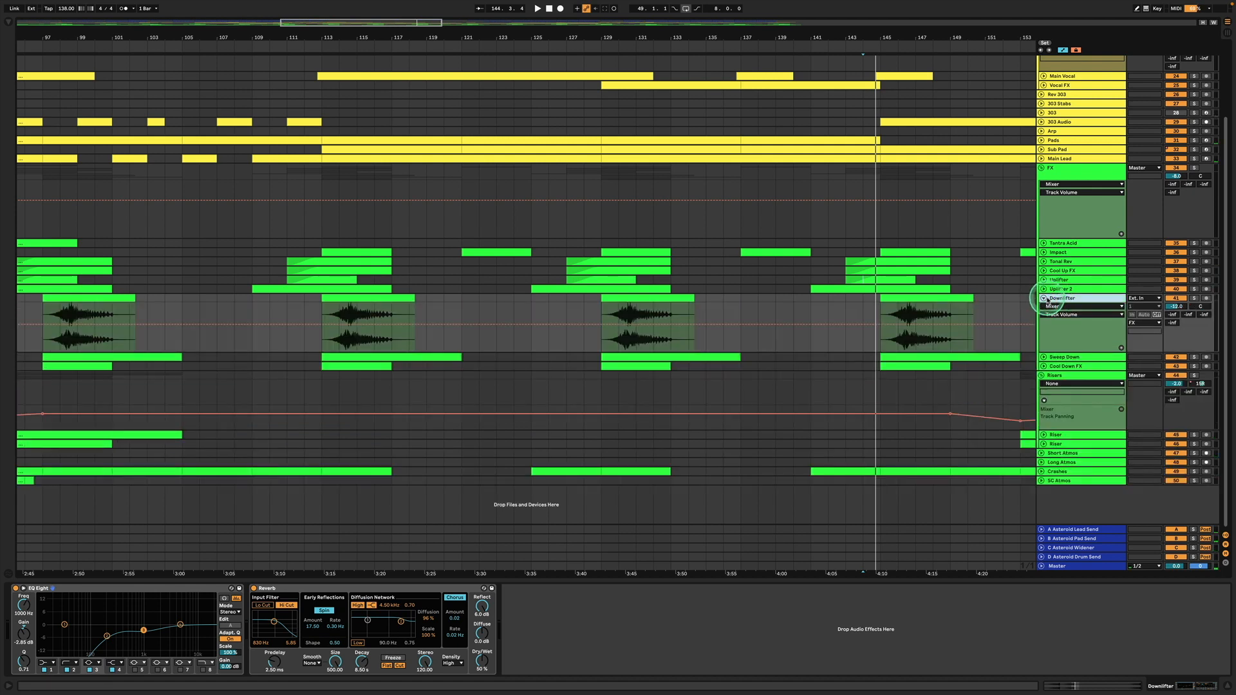
left_click(1043, 298)
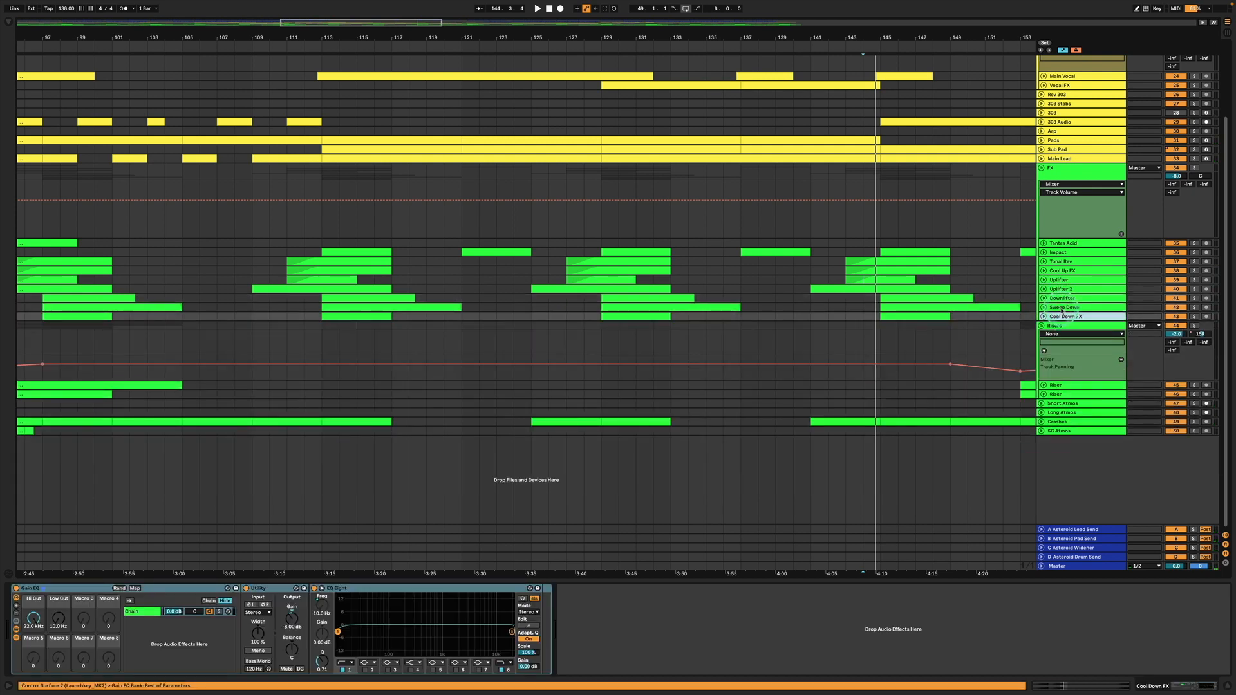
Step: Unfold and solo the Sweep Down track, play its clip from bar 145, then unsolo and collapse the track
left_click(1062, 308)
left_click(1043, 307)
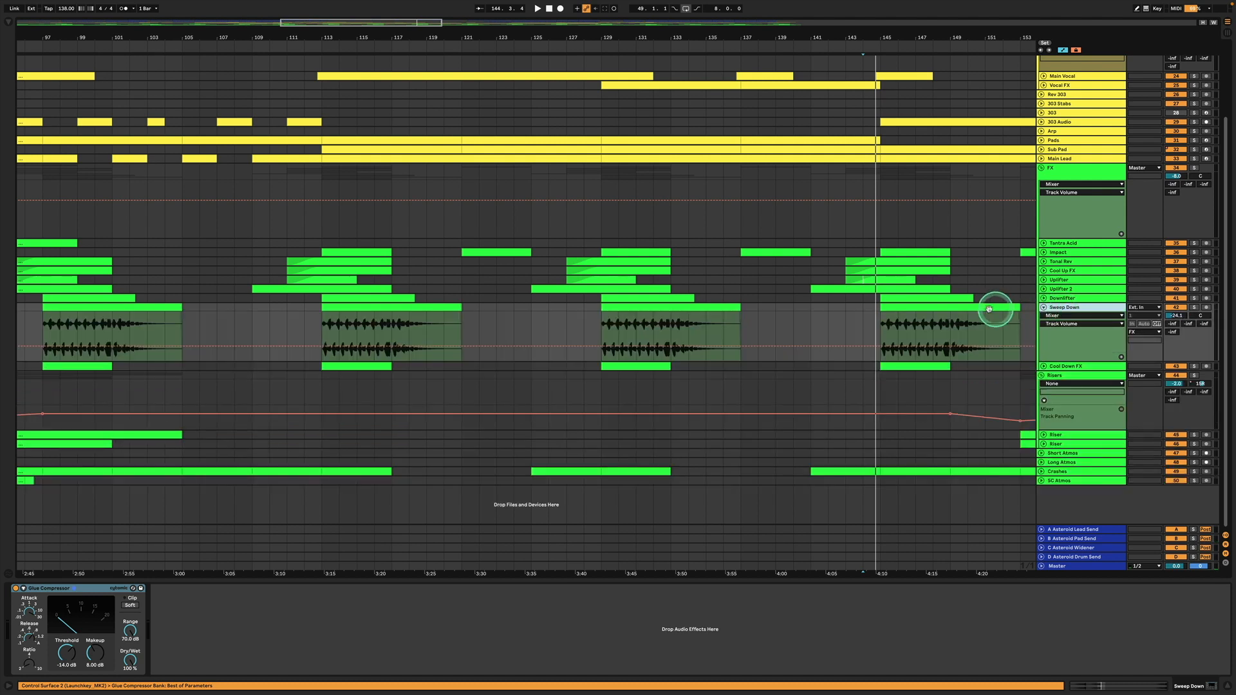
left_click(1194, 308)
key("space")
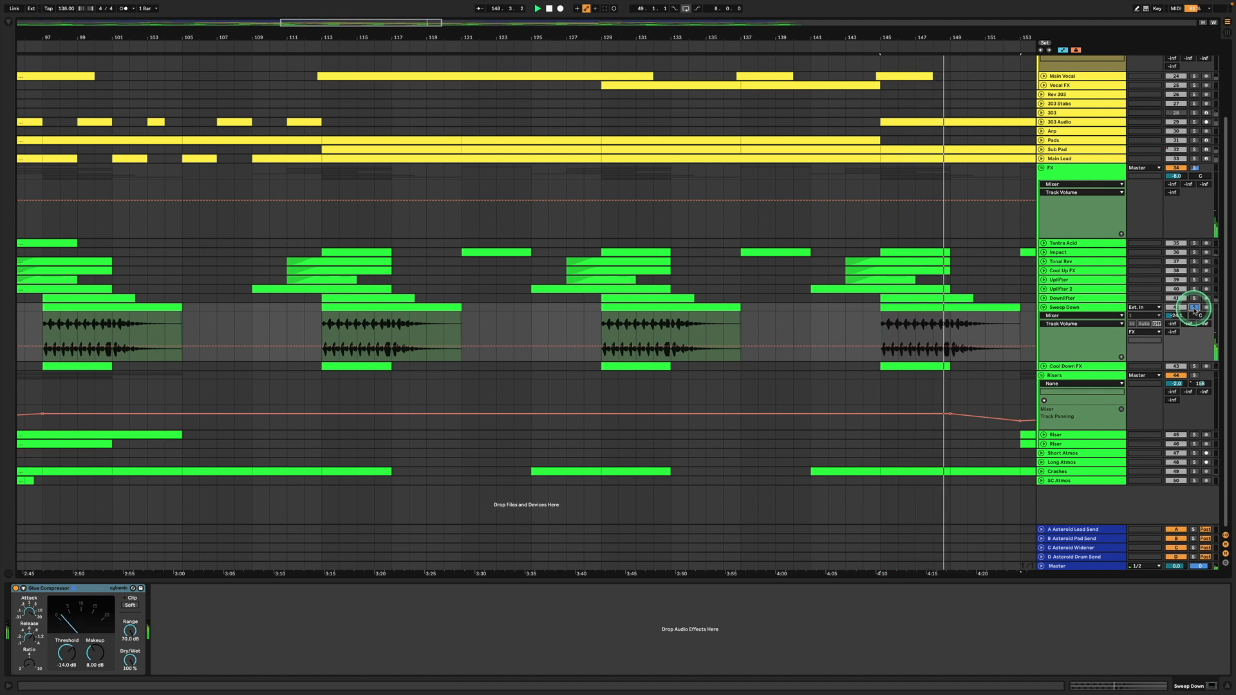
left_click(1194, 307)
left_click(1043, 307)
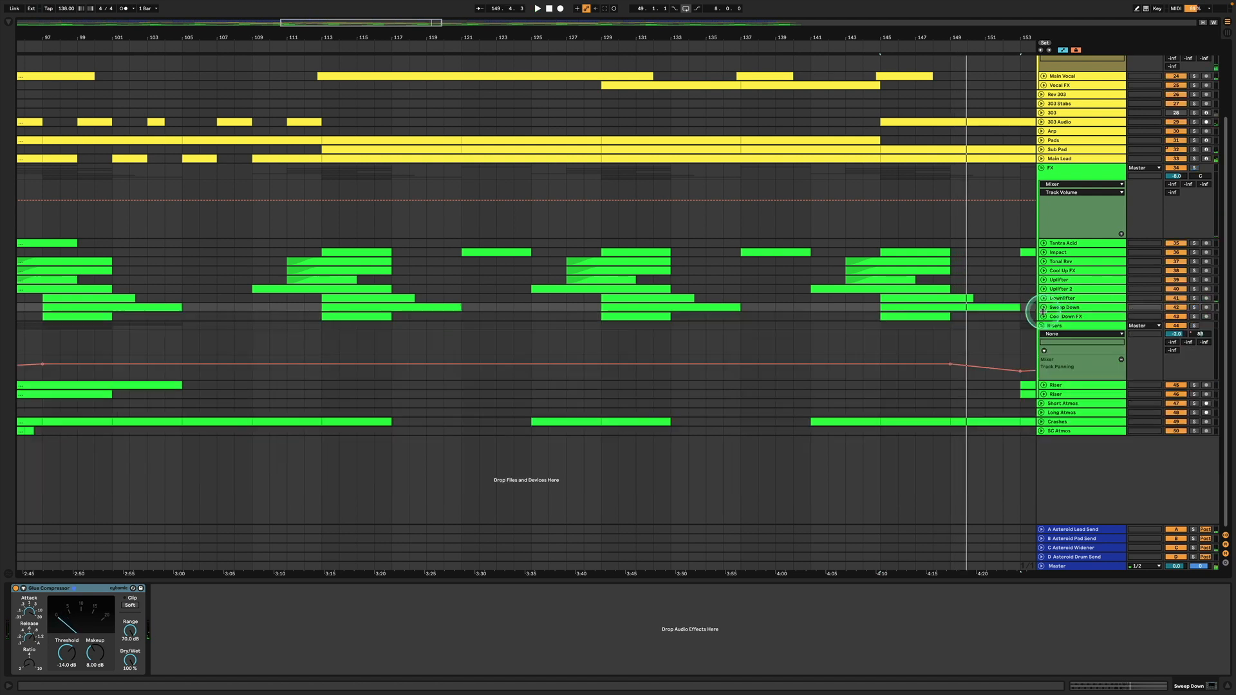
Step: Unfold and solo the Cool Down FX track, play its clip at bar 145, then unsolo and collapse the track
left_click(1043, 317)
left_click(1071, 316)
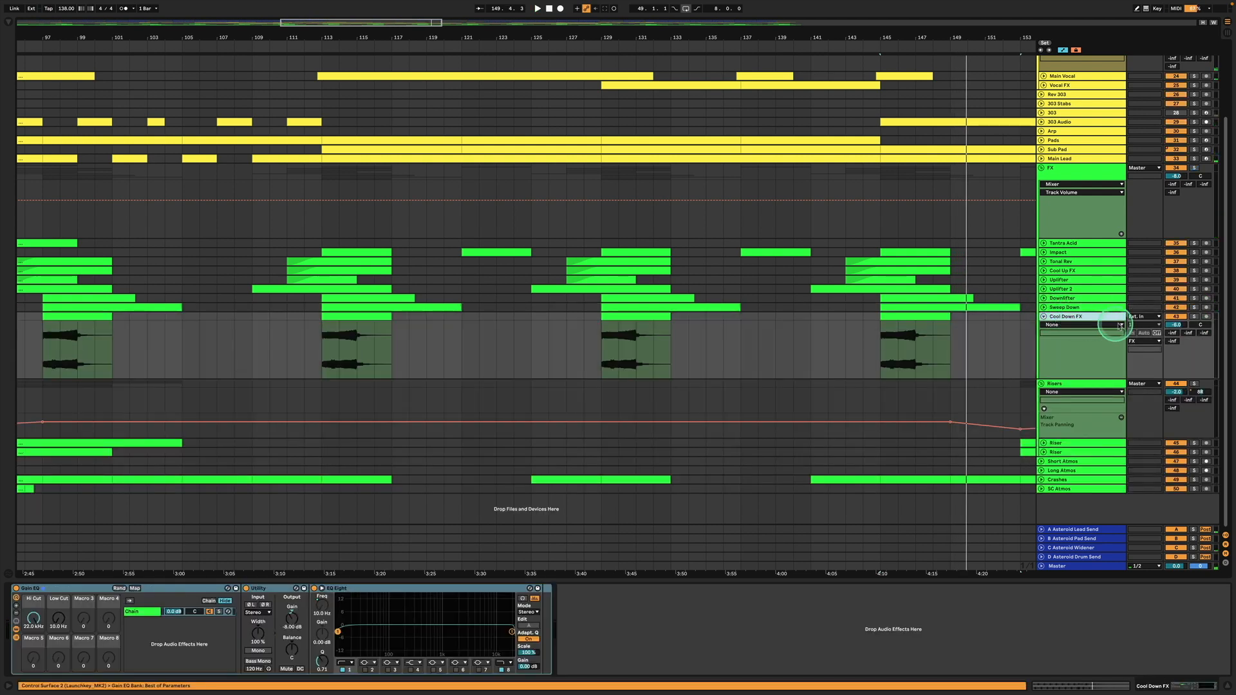
left_click(1193, 317)
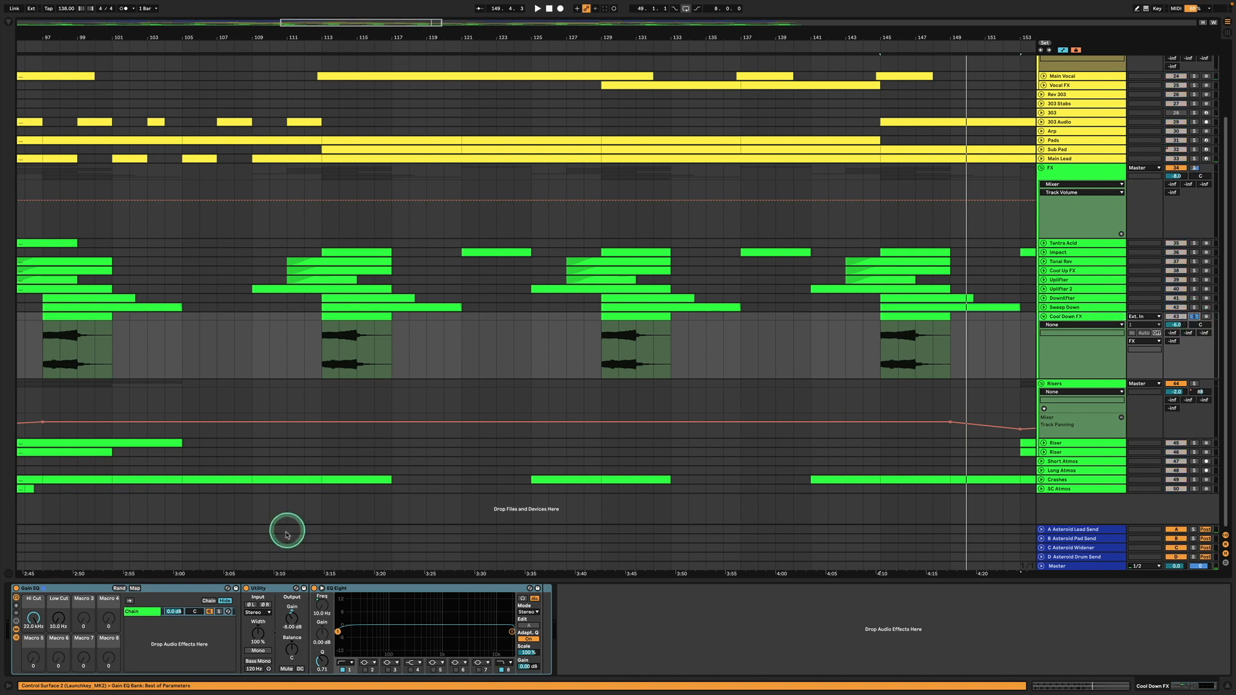
left_click(906, 314)
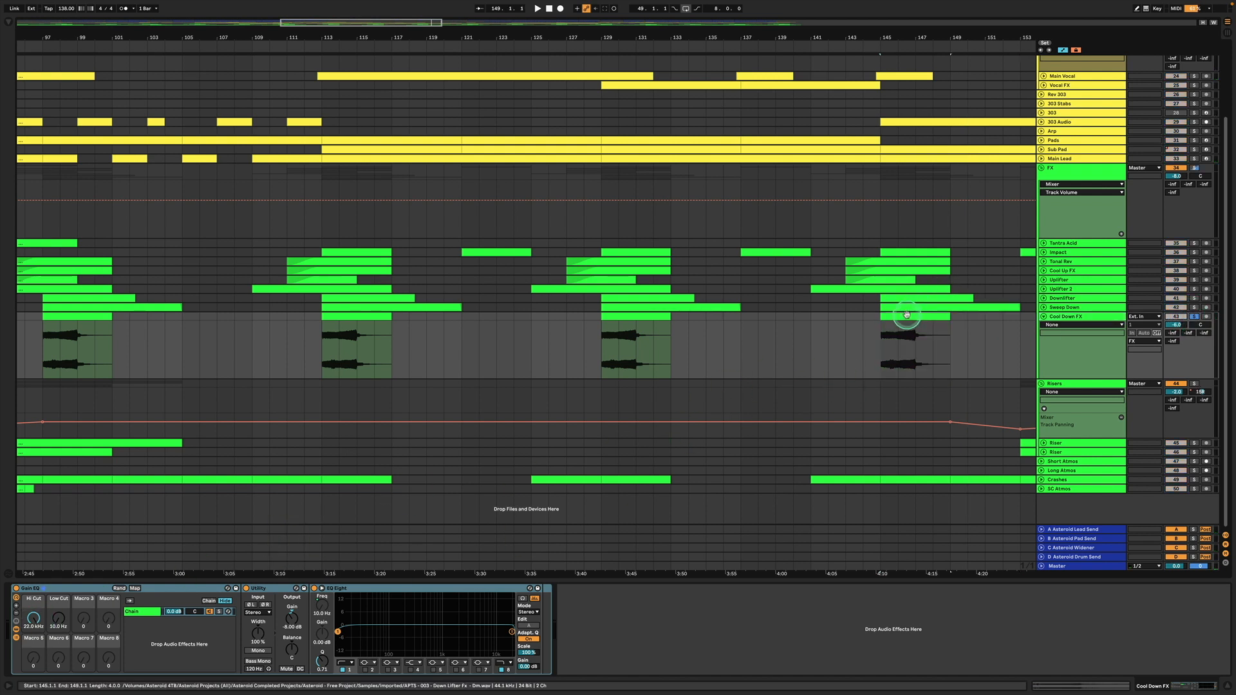
key("space")
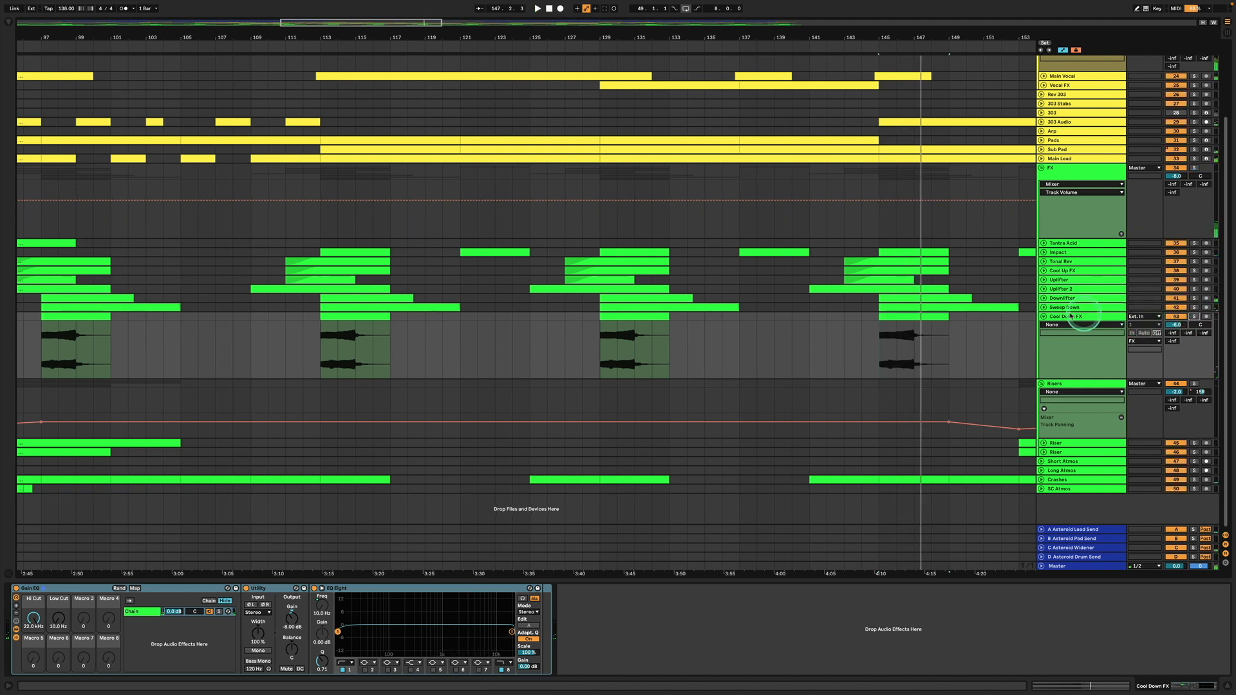
left_click(1043, 316)
Step: Show the arrangement from bar 1 and place the insert marker on the Risers group's panning automation at bar 41
scroll(858, 373, "right", 5)
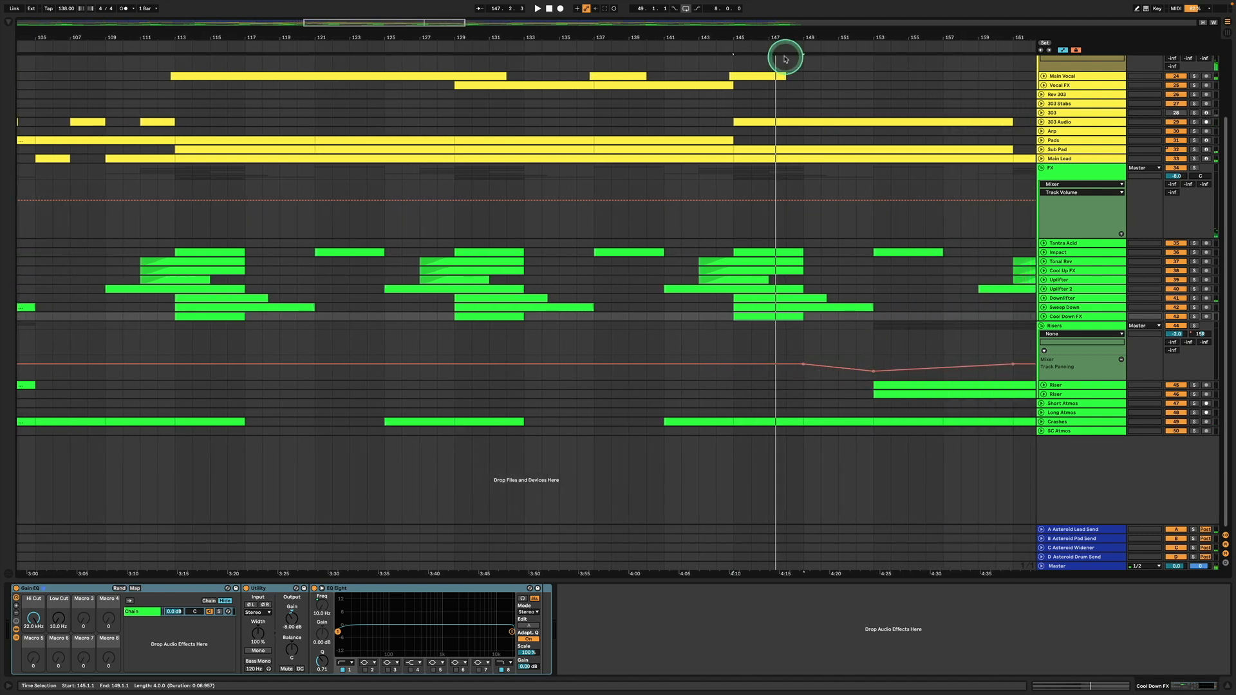
left_click_drag(744, 34, 745, 33)
left_click_drag(21, 38, 21, 40)
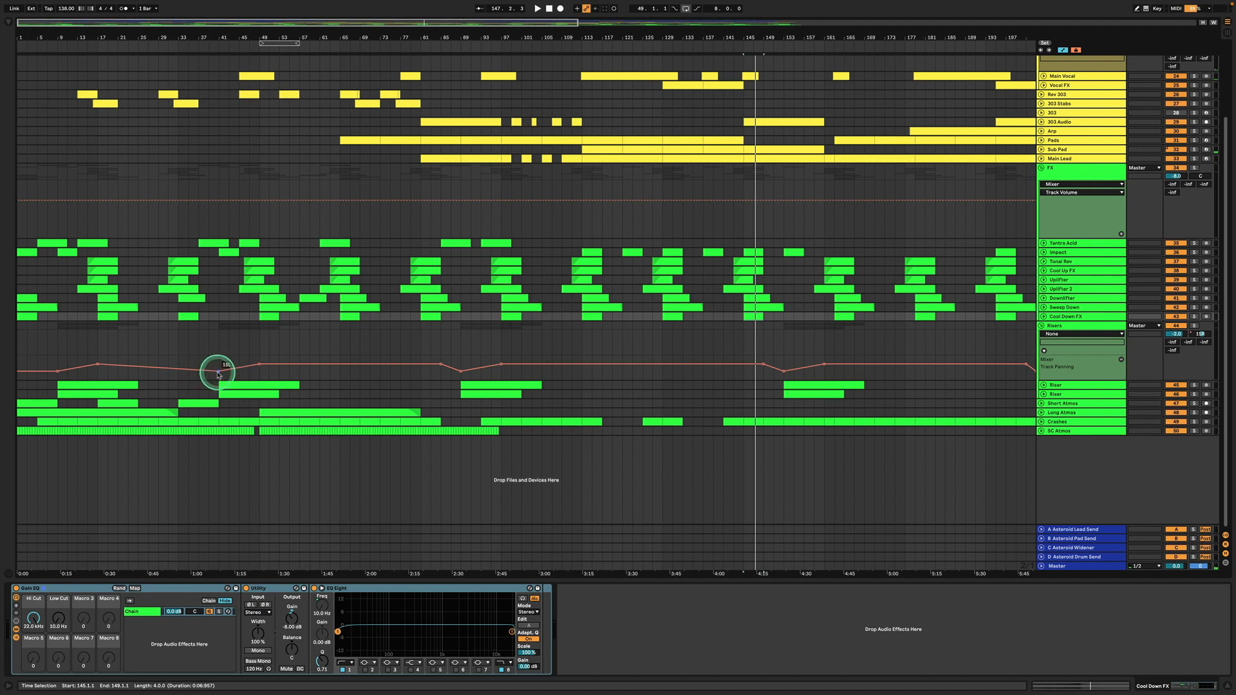
left_click_drag(582, 149, 622, 149)
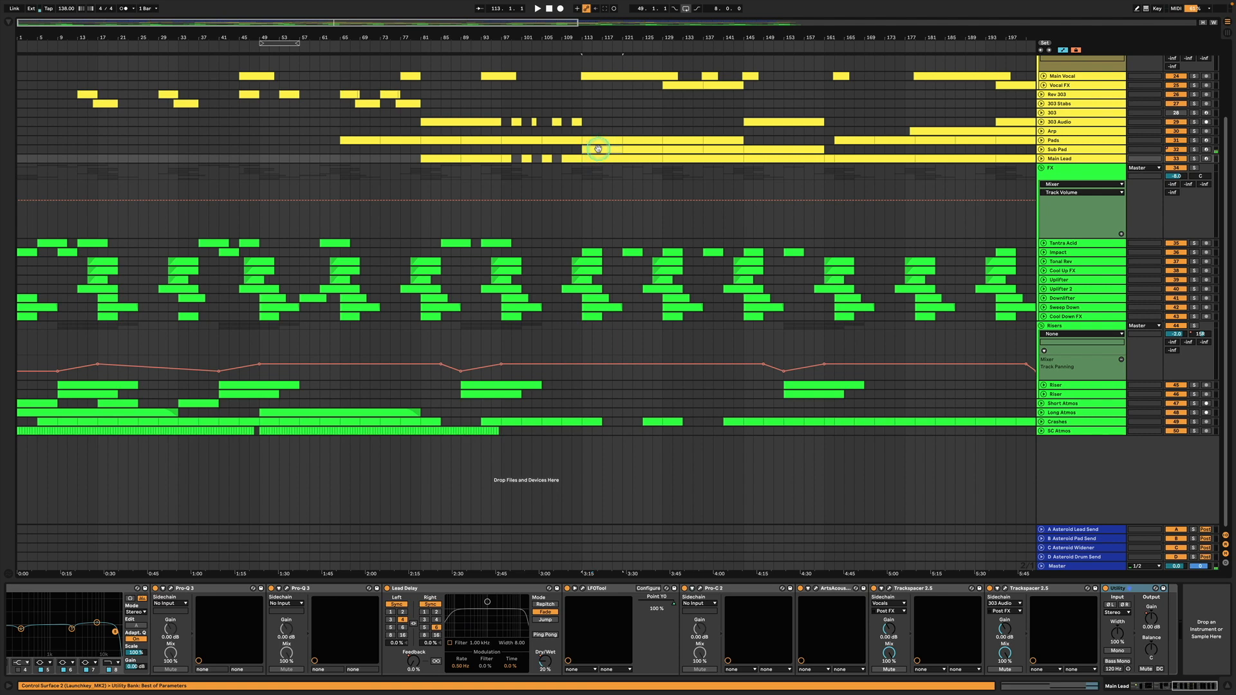
left_click(218, 378)
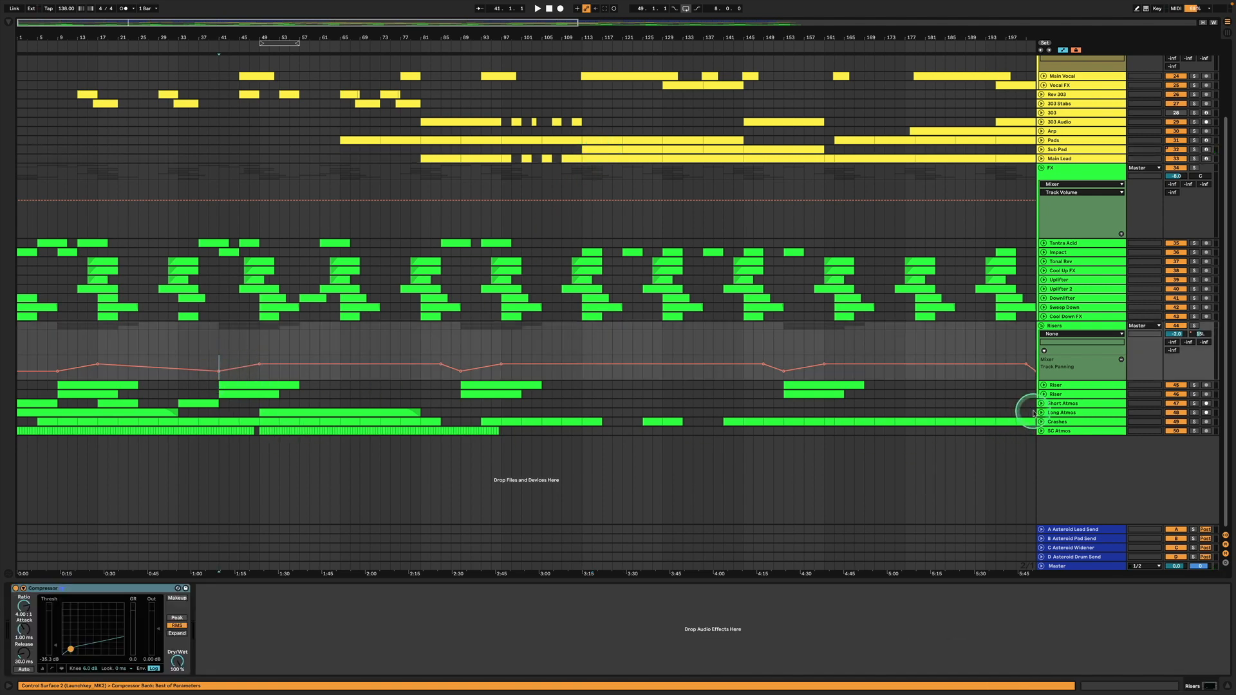
Step: View the first Riser track's waveforms, fold it again, and unfold the second Riser track to check its automation choices
left_click(1050, 386)
left_click(1043, 385)
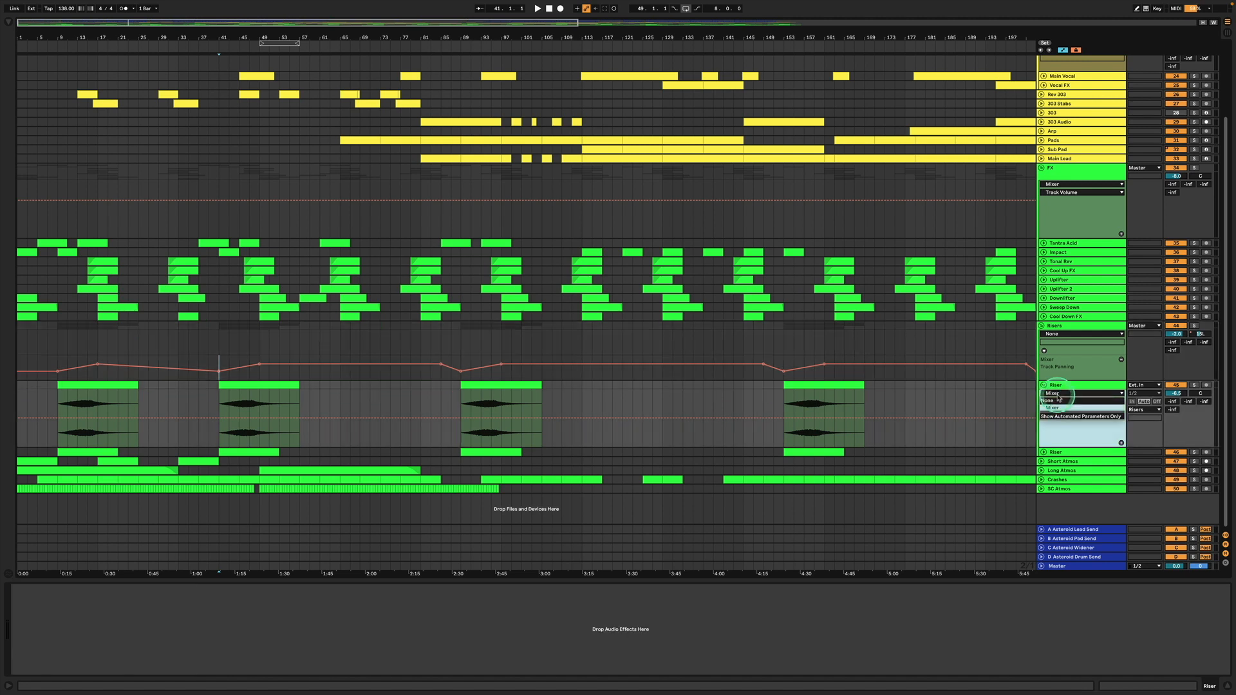
left_click(1043, 385)
left_click(1044, 394)
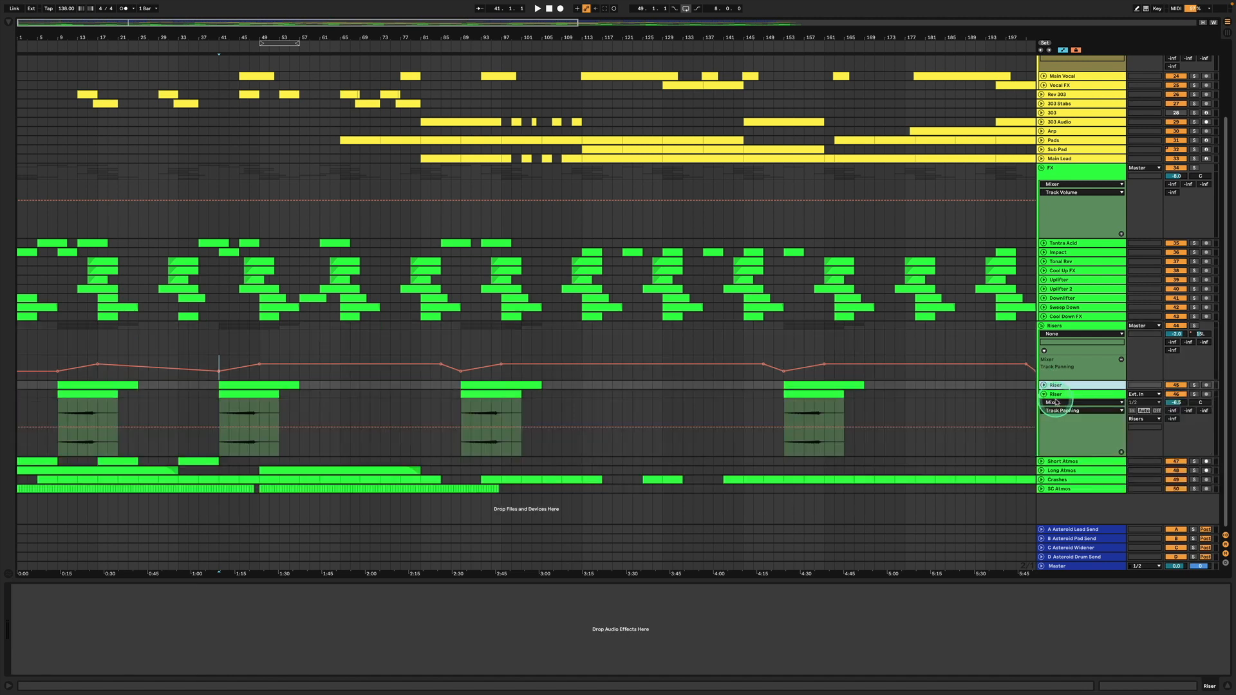
left_click(1057, 403)
Step: Display the Mixer automation in the Risers group's main lane, then set that lane back to None
left_click(1059, 334)
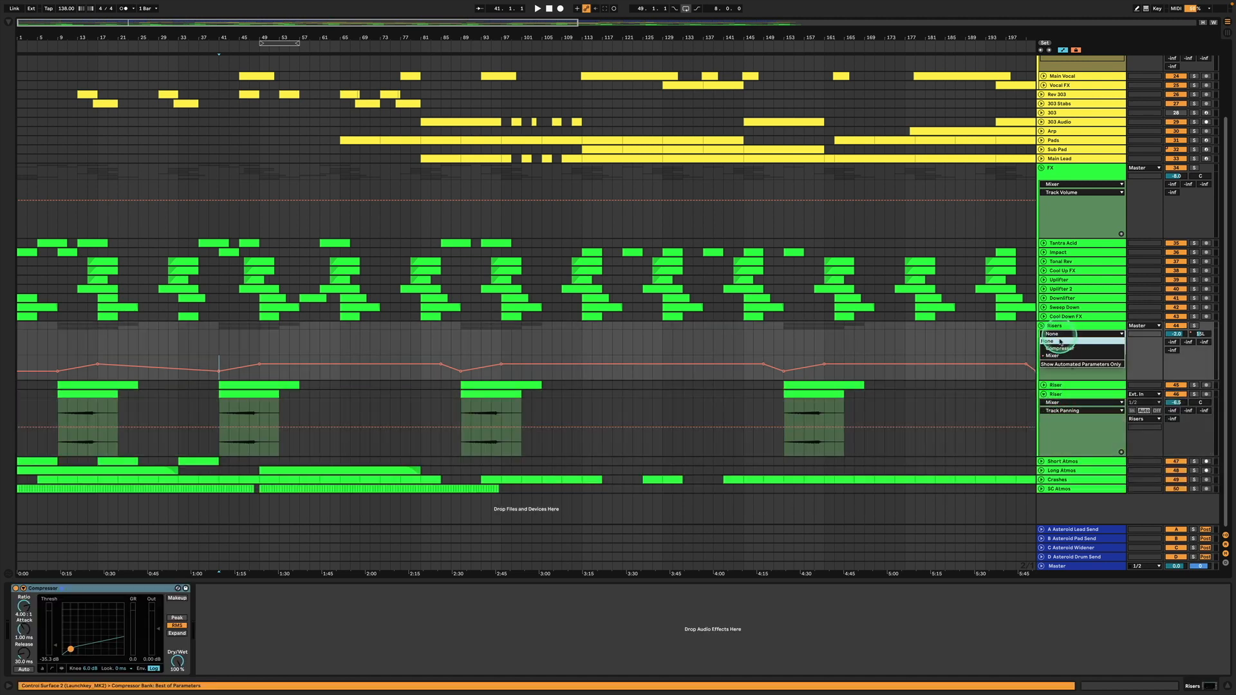
left_click(1057, 354)
left_click(1068, 334)
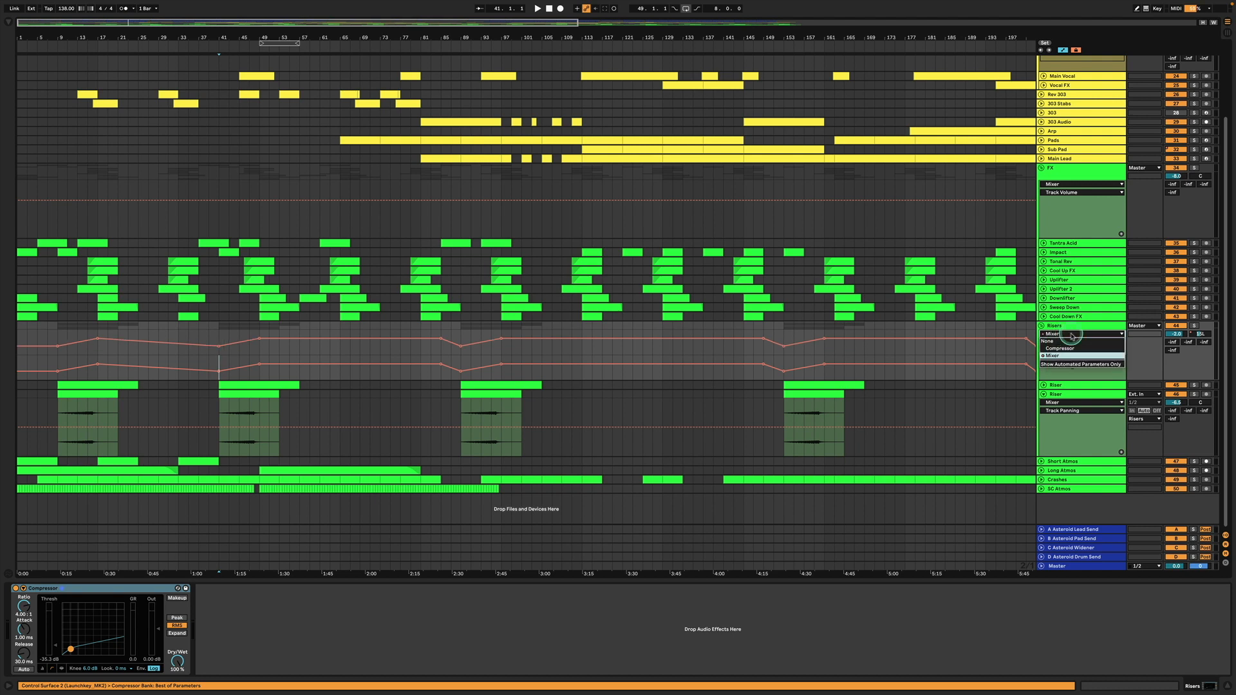
left_click(1062, 342)
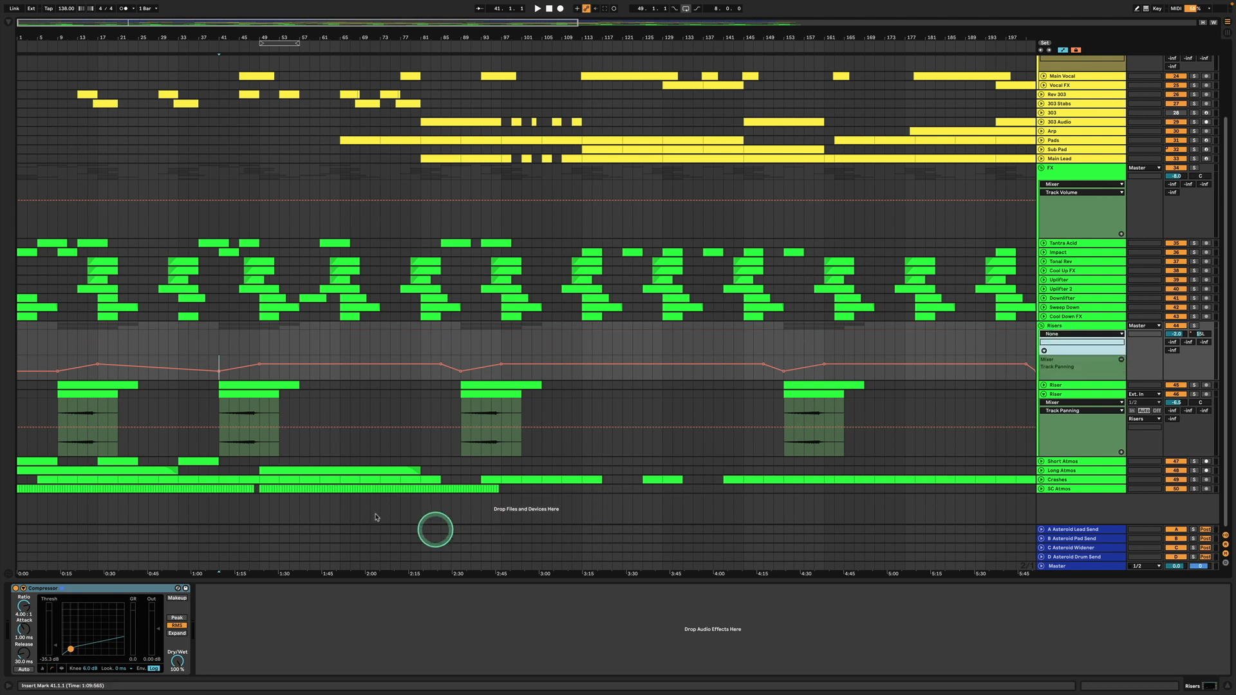
Step: Unfold the first Riser track as well and select the clips at bar 41 on both Riser tracks
left_click(247, 390)
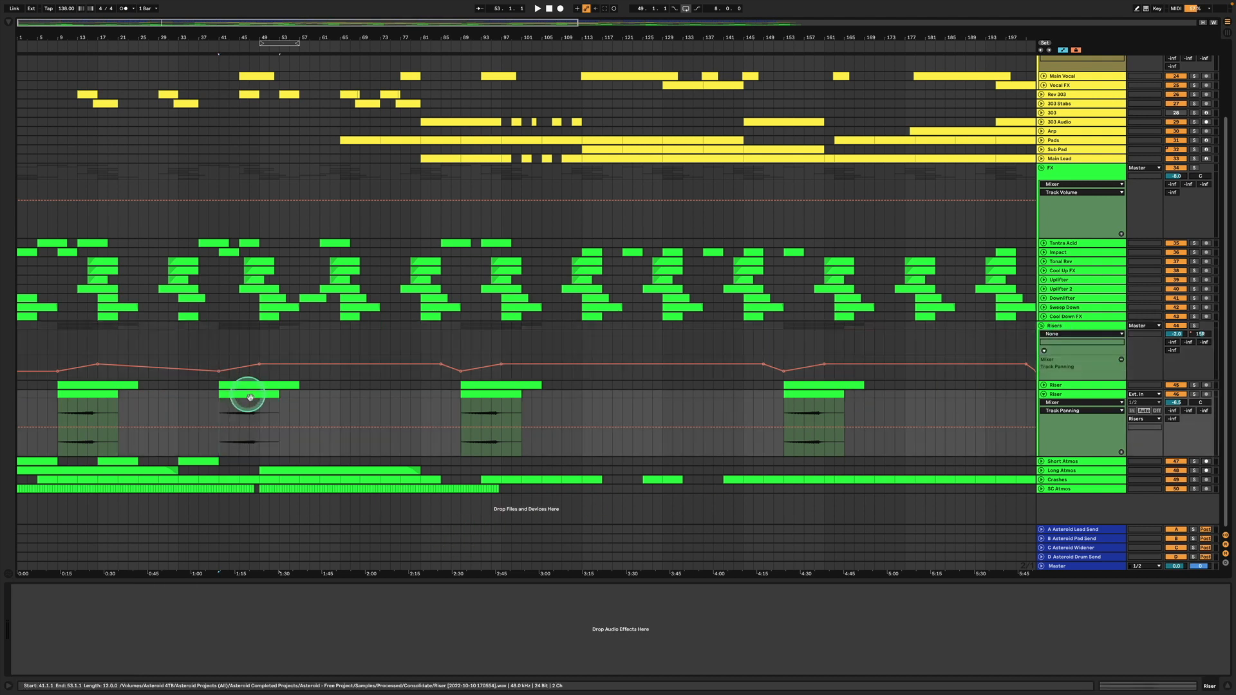
left_click(1043, 385)
left_click(234, 383)
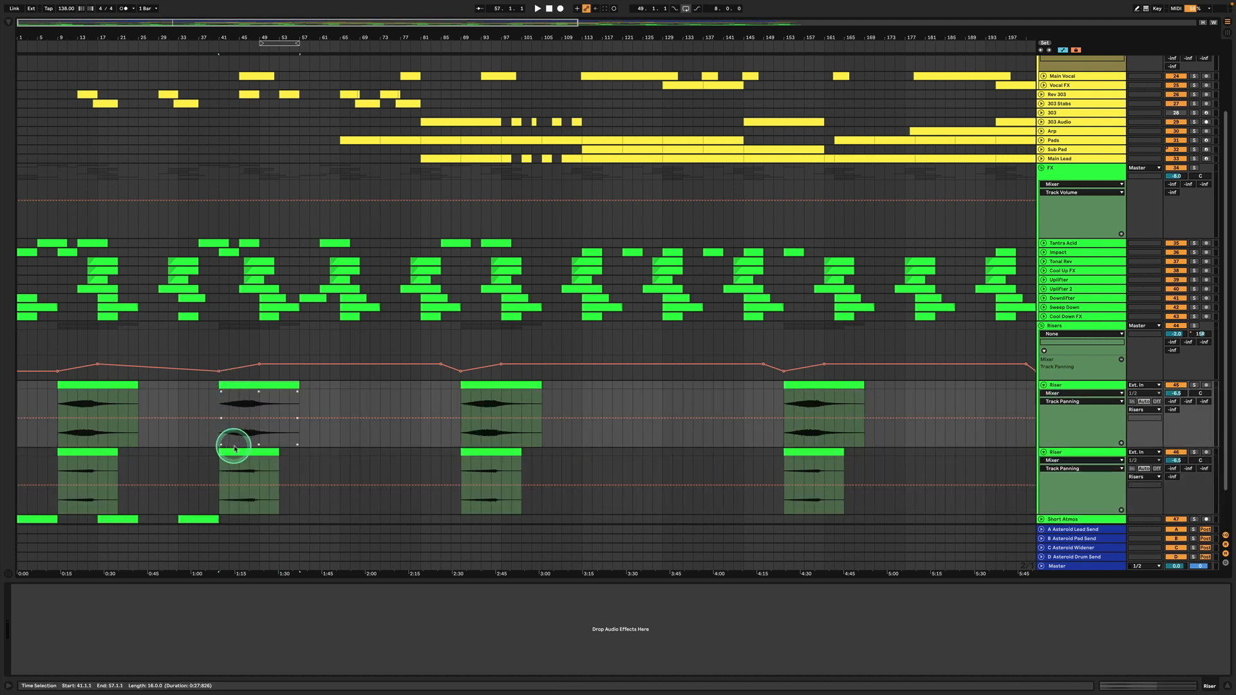
left_click(235, 448)
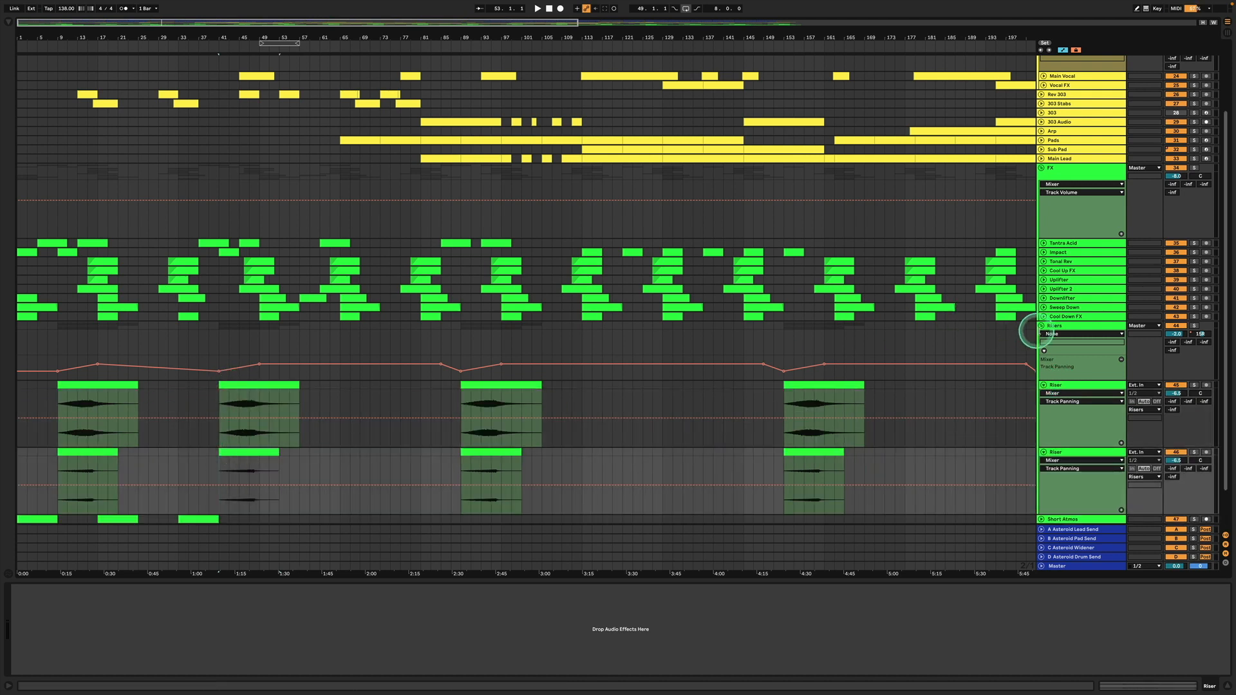
Step: Check the Risers group's Compressor, then play from the first Riser track's clip at bar 41
left_click(1065, 327)
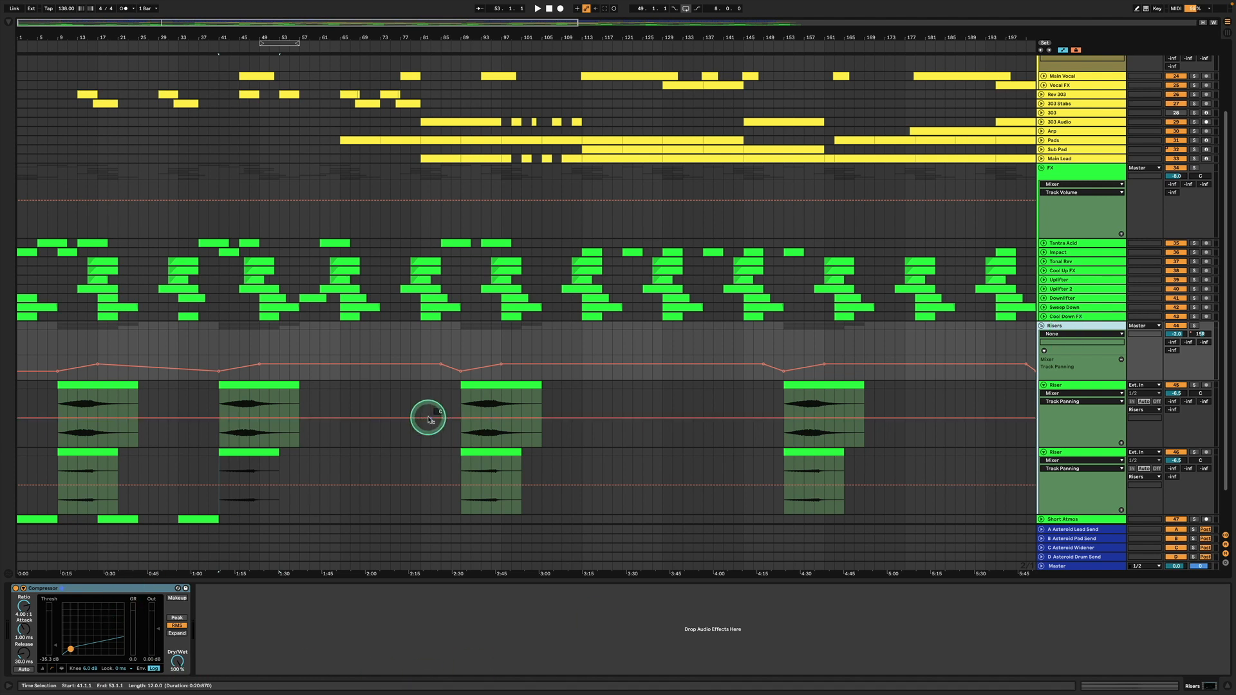
left_click(257, 387)
key("space")
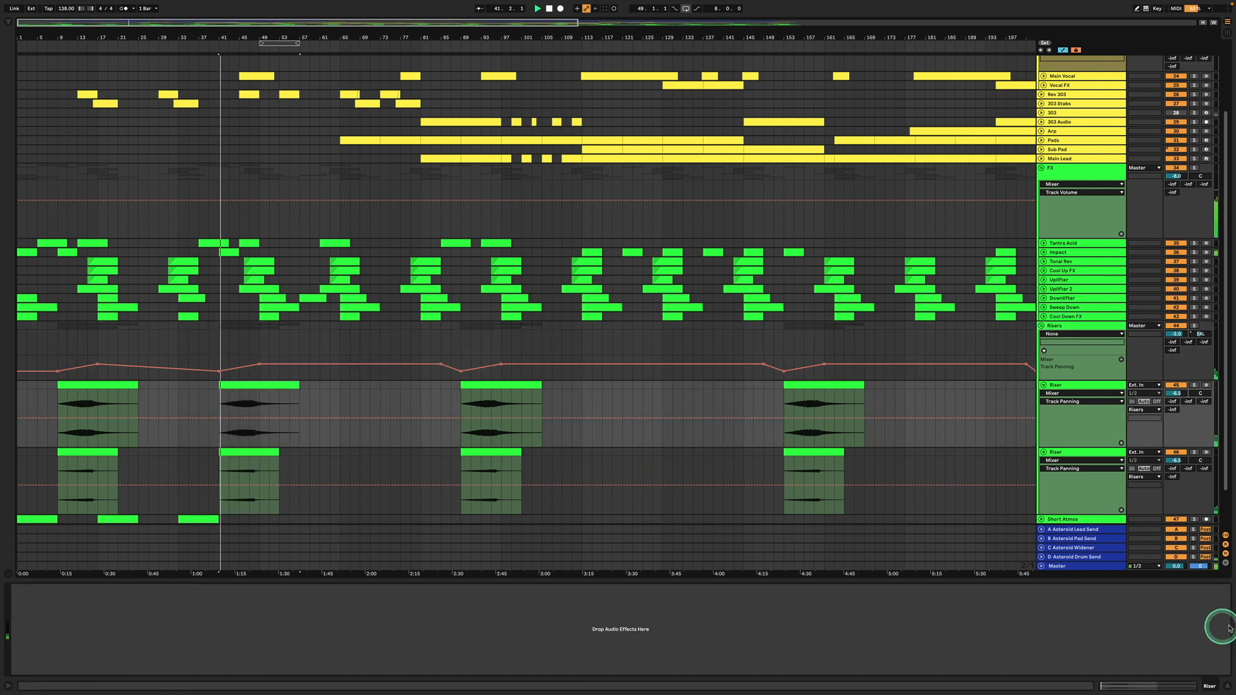
Step: Listen to the Risers group soloed, then unsolo it and fold both Riser tracks and the group
left_click(1194, 325)
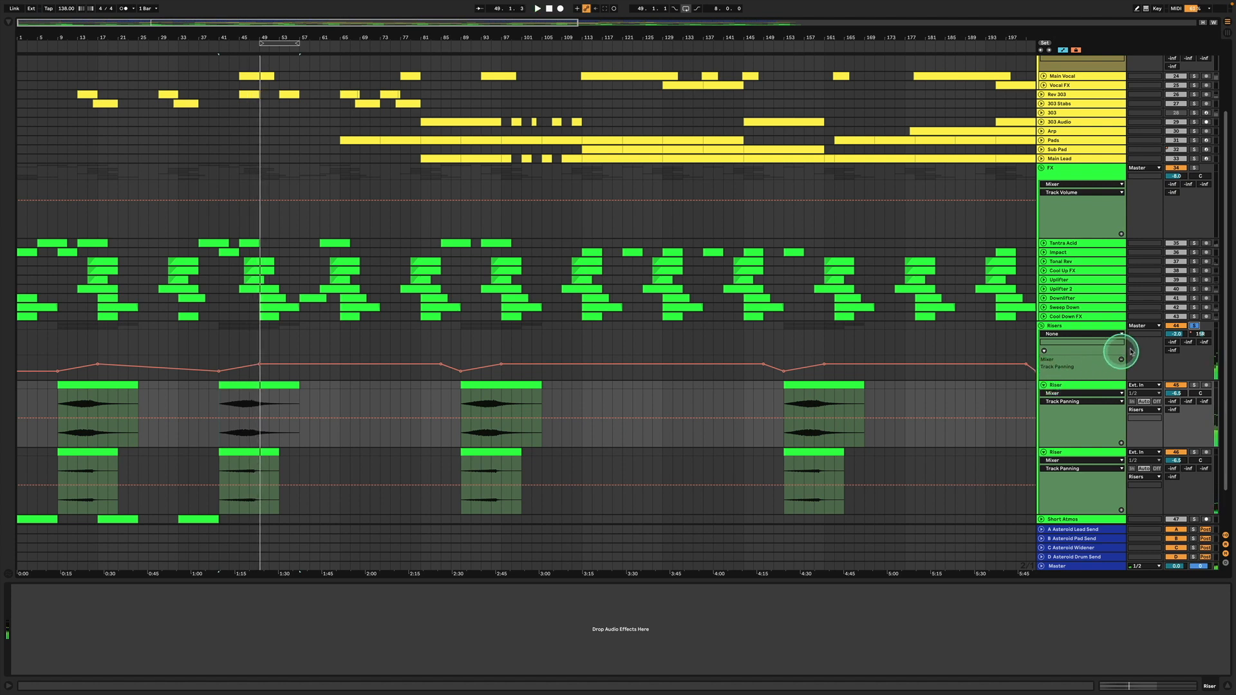
left_click(1043, 385)
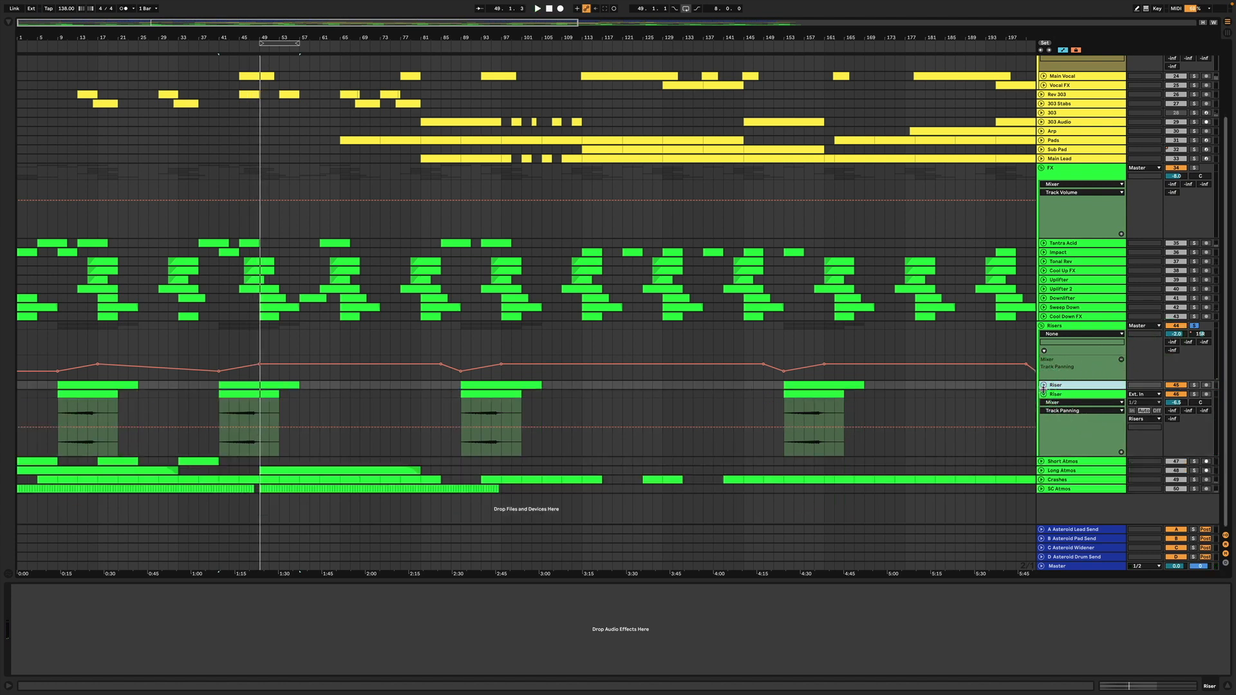
left_click(1192, 326)
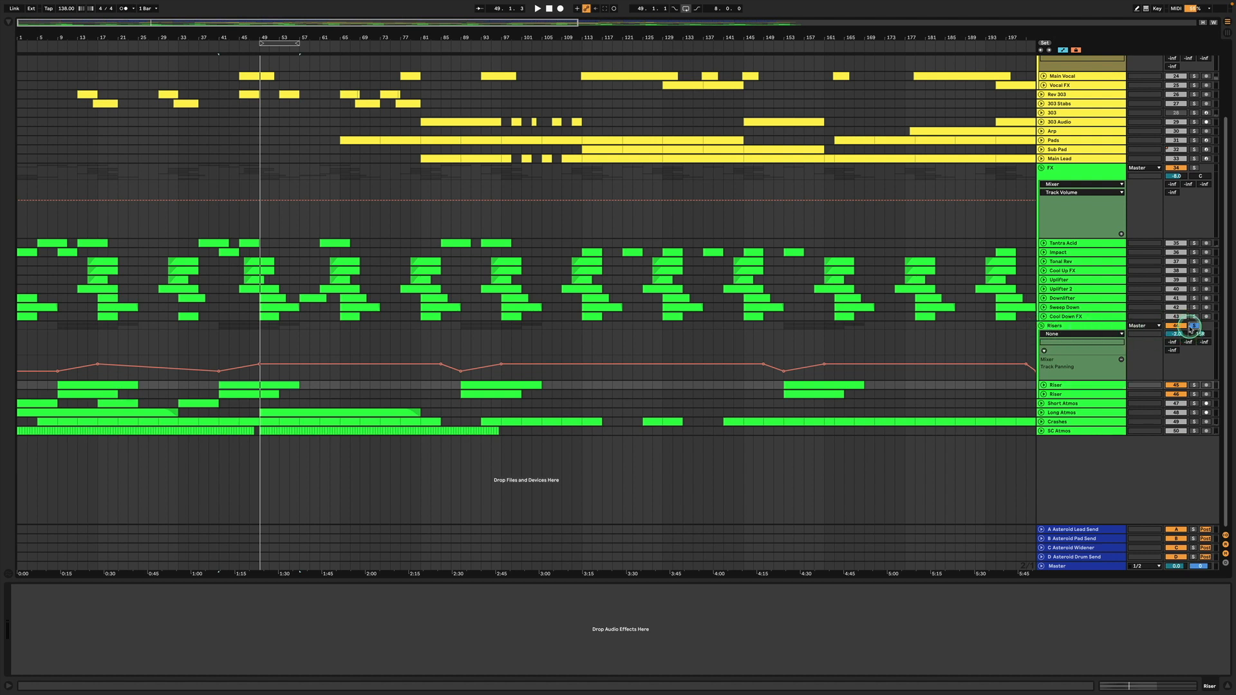
left_click(1044, 326)
scroll(1045, 332, "up", 3)
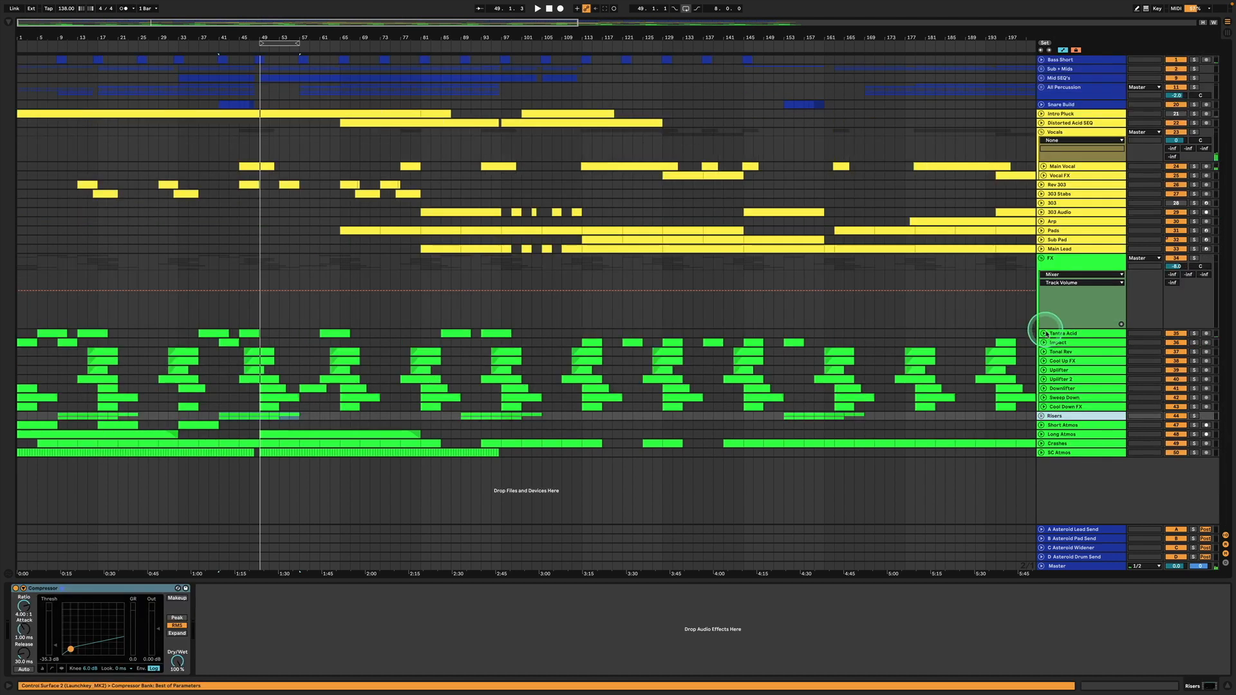
Step: Unfold the Short Atmos track, audition its clip at bar 33 soloed, then unsolo and fold the track
left_click(1050, 426)
left_click(1041, 426)
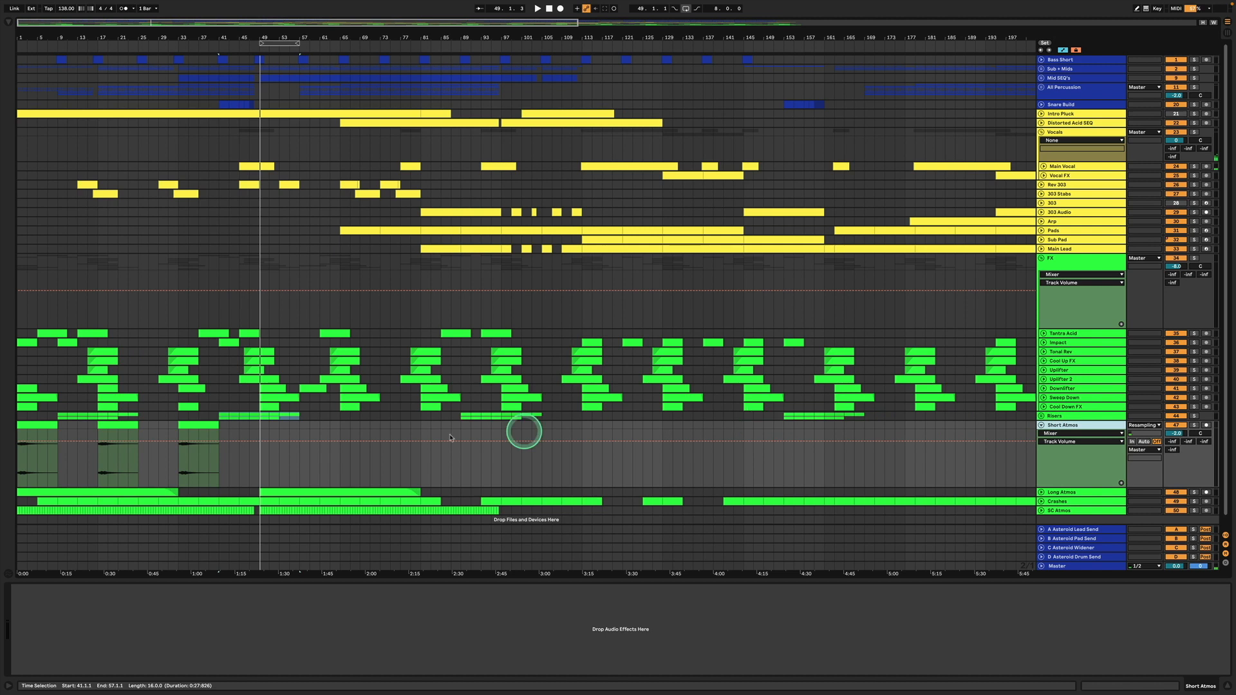
left_click(196, 424)
left_click(1193, 425)
key("space")
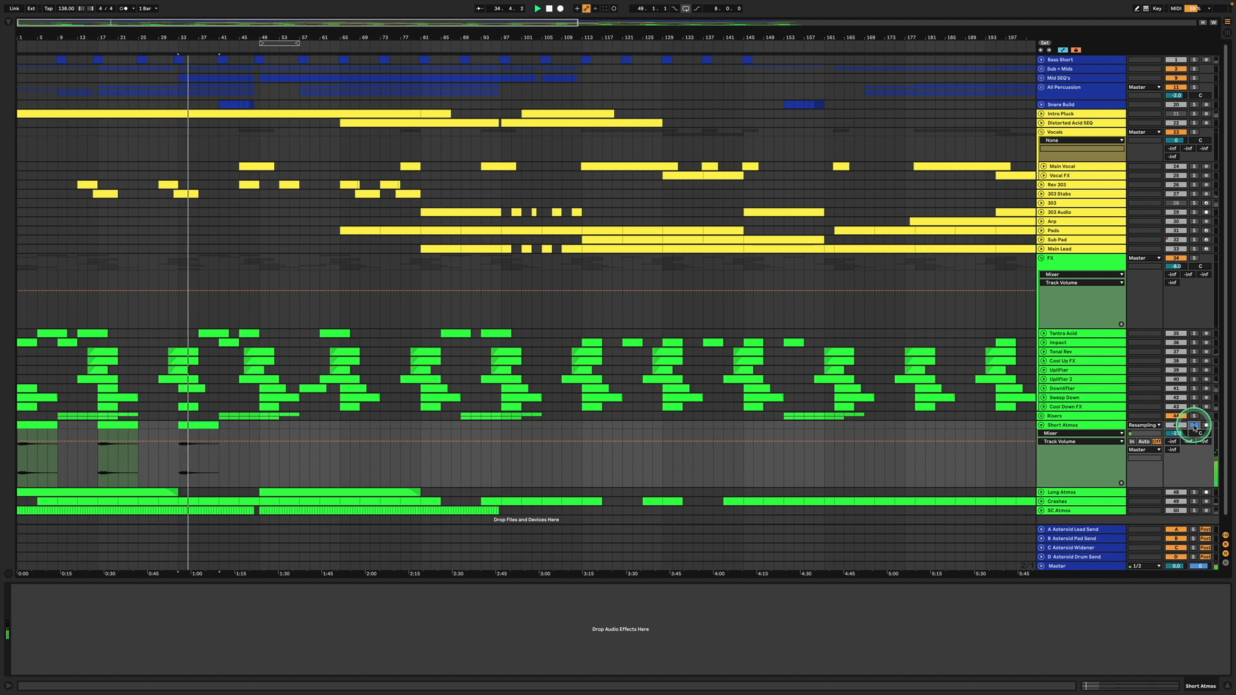
left_click(1193, 425)
left_click(1063, 426)
left_click(1041, 425)
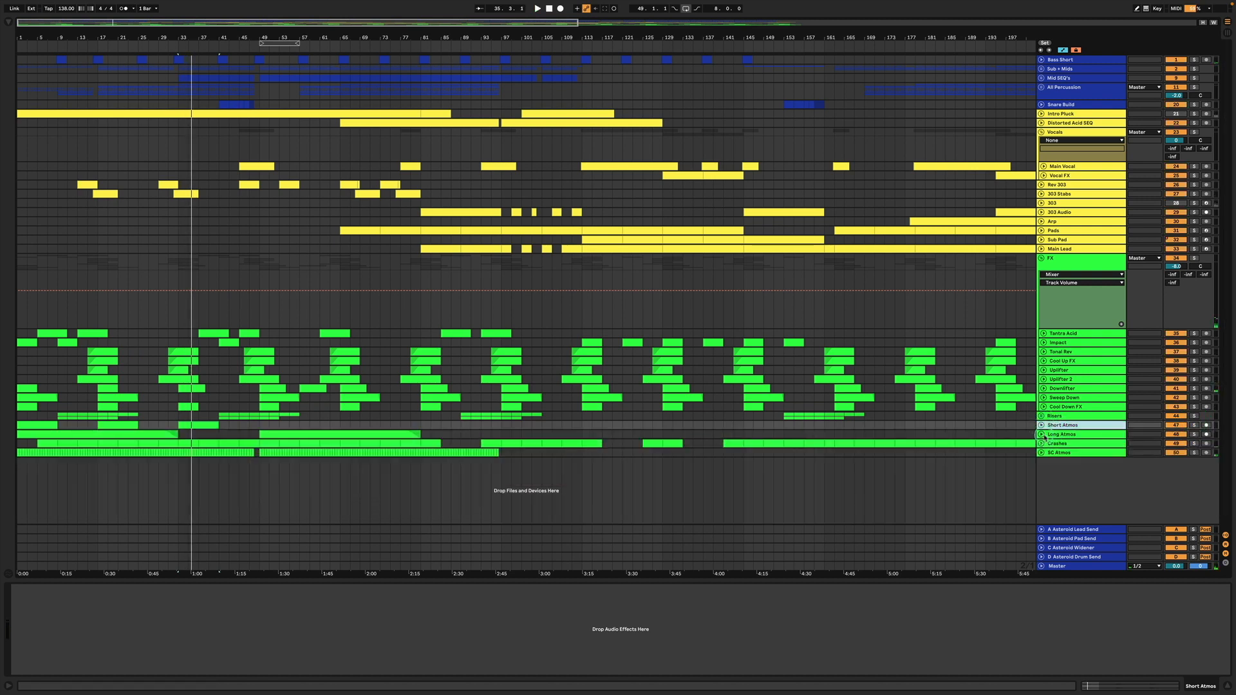
Step: Unfold and solo the Long Atmos track and play it from bar 49 and from bar 65
left_click(1041, 435)
left_click(1194, 435)
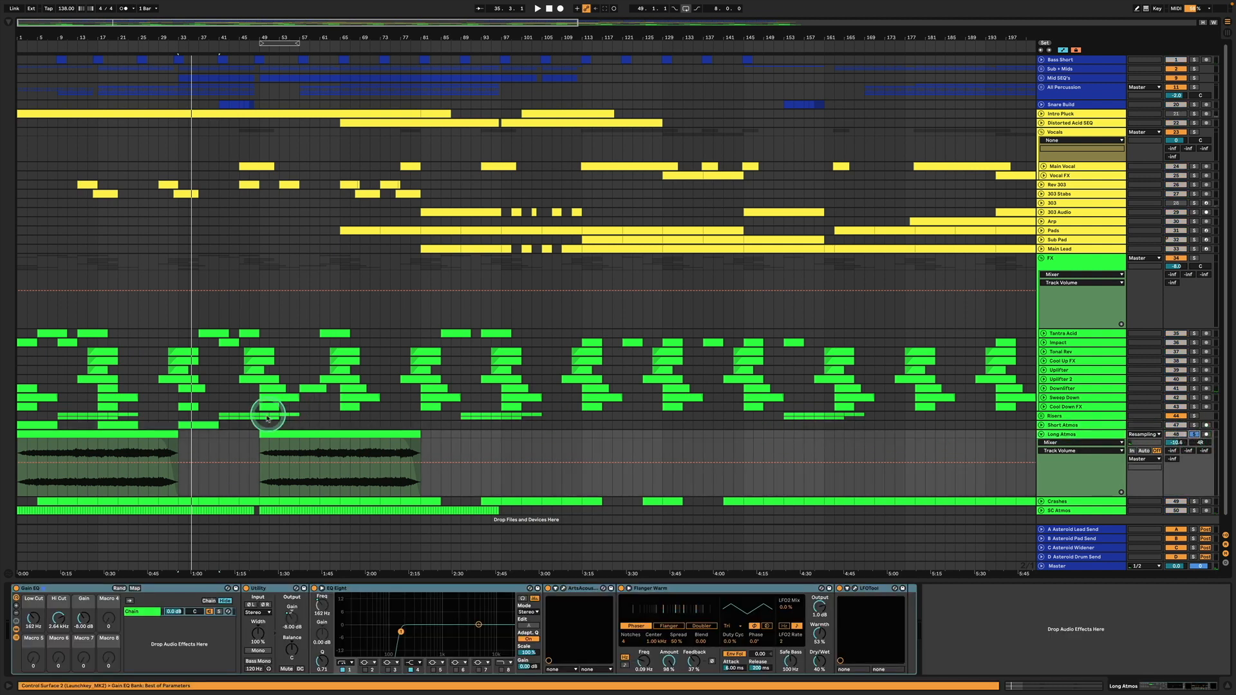
left_click(310, 434)
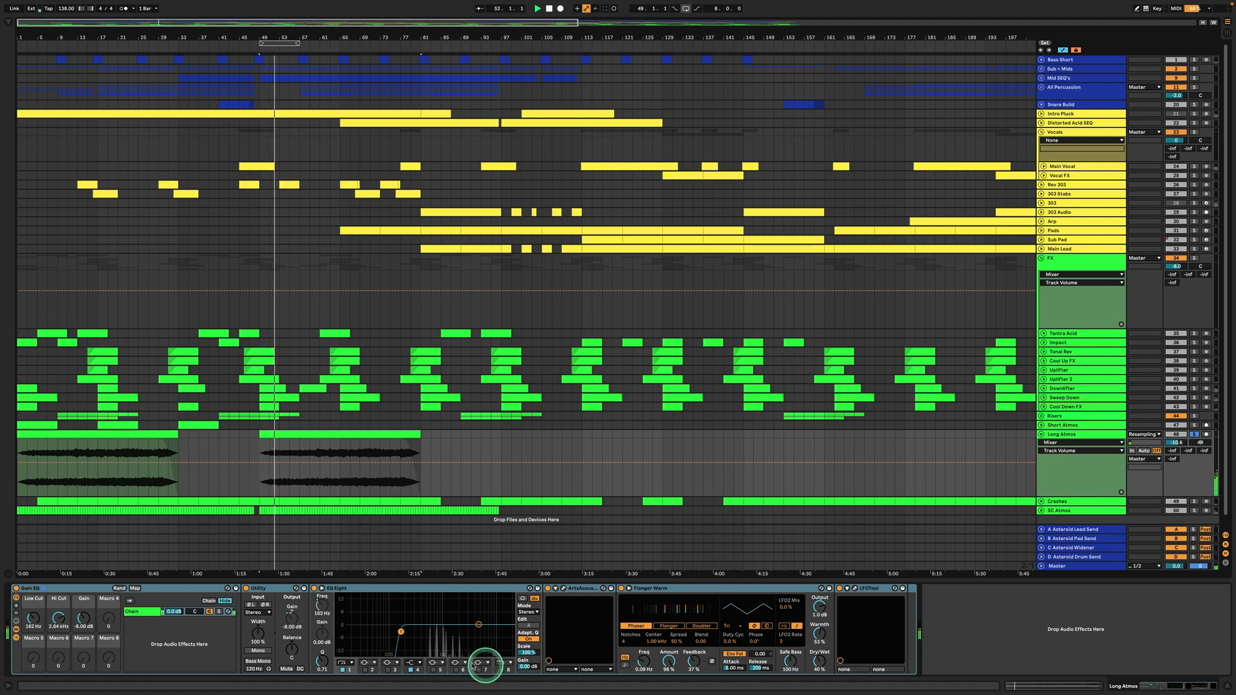
left_click(339, 482)
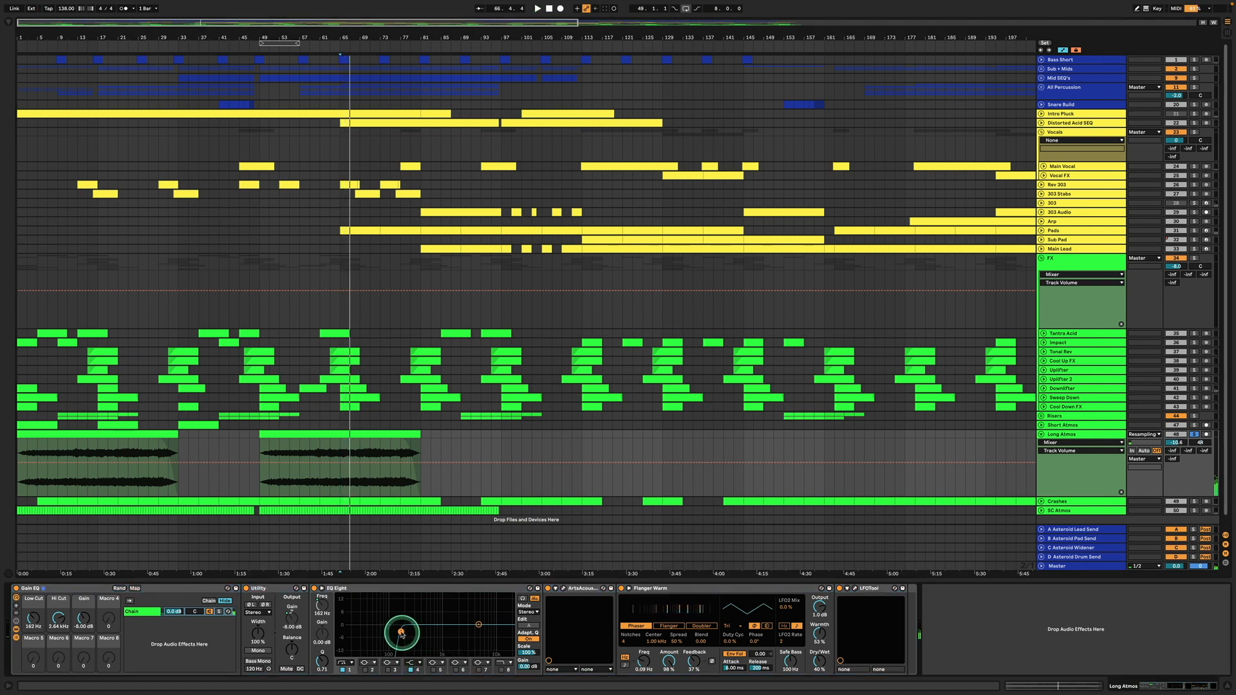
Step: Check the ArtsAcoustic Reverb settings on Long Atmos, close its window, and select the Flanger Warm device
left_click(564, 588)
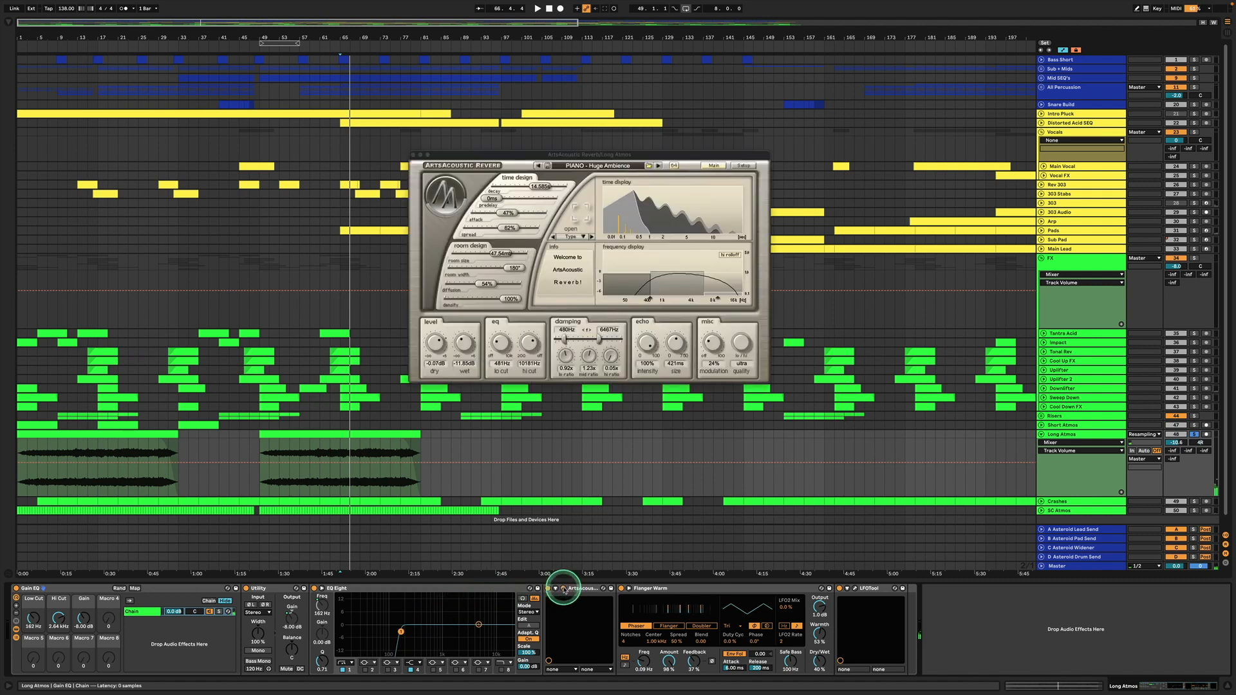
left_click(563, 589)
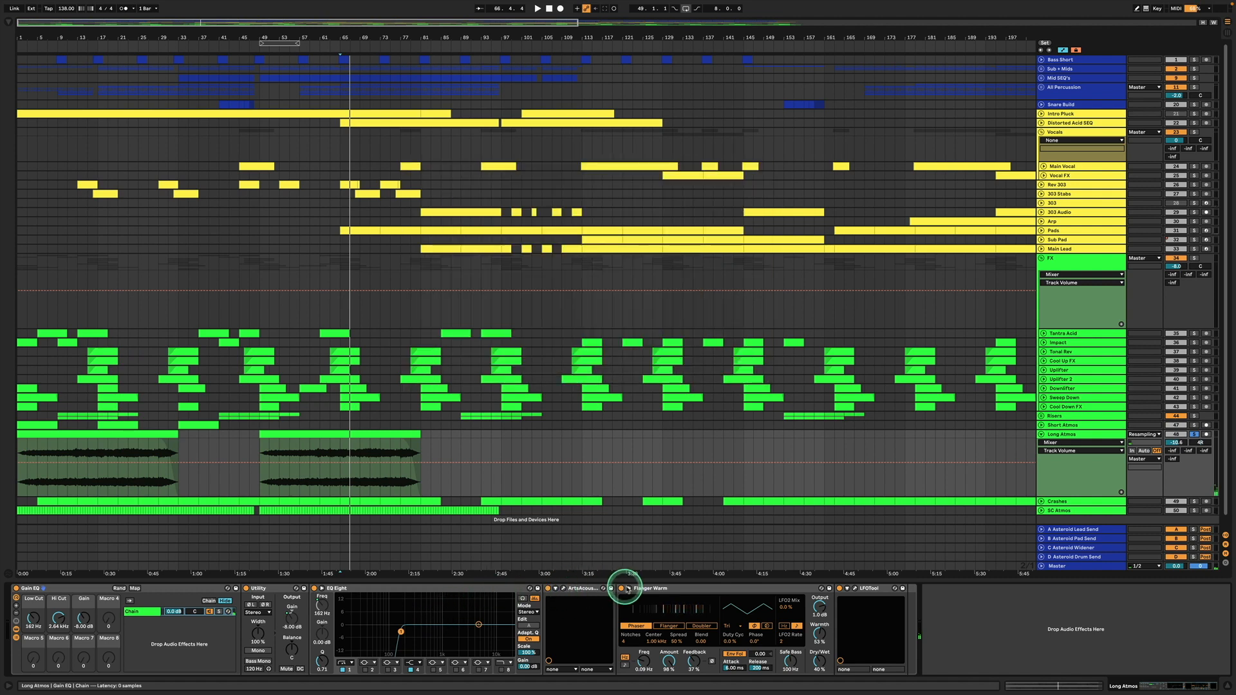
left_click(664, 590)
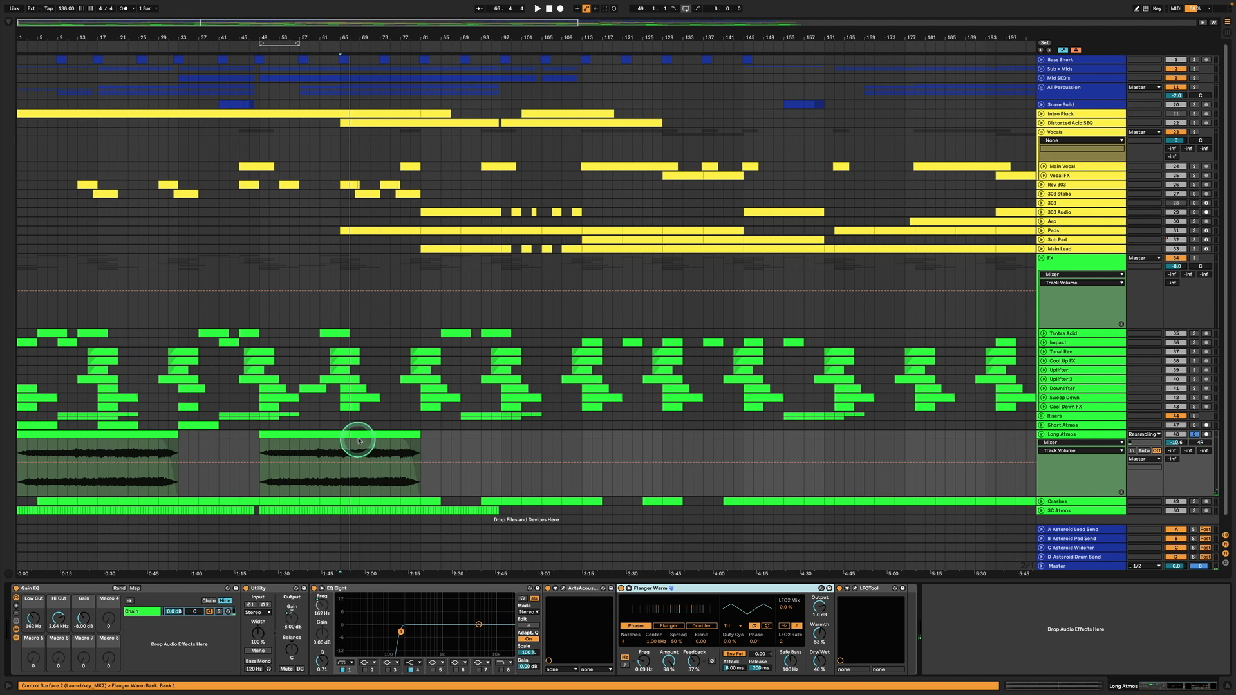
Step: Compare Long Atmos with Flanger Warm off and on during playback, try a Dry/Wet change, and undo it
key("space")
left_click(621, 588)
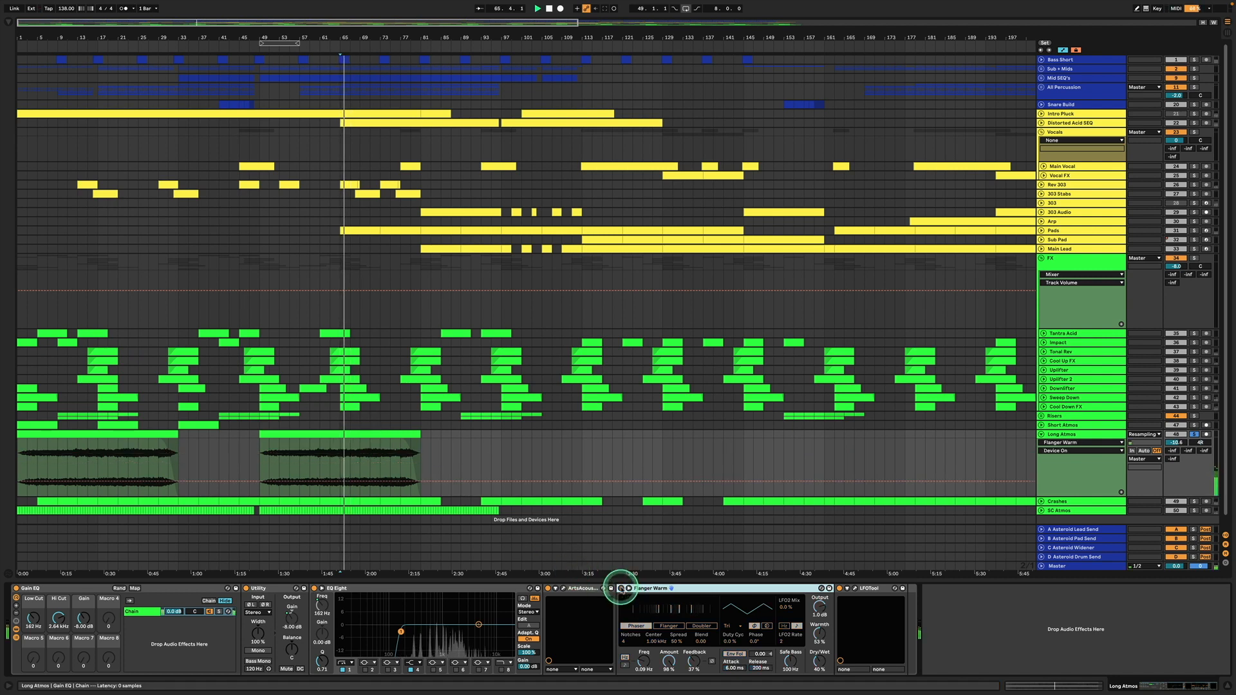
left_click(621, 588)
left_click_drag(820, 665, 819, 659)
key("super+z")
key("space")
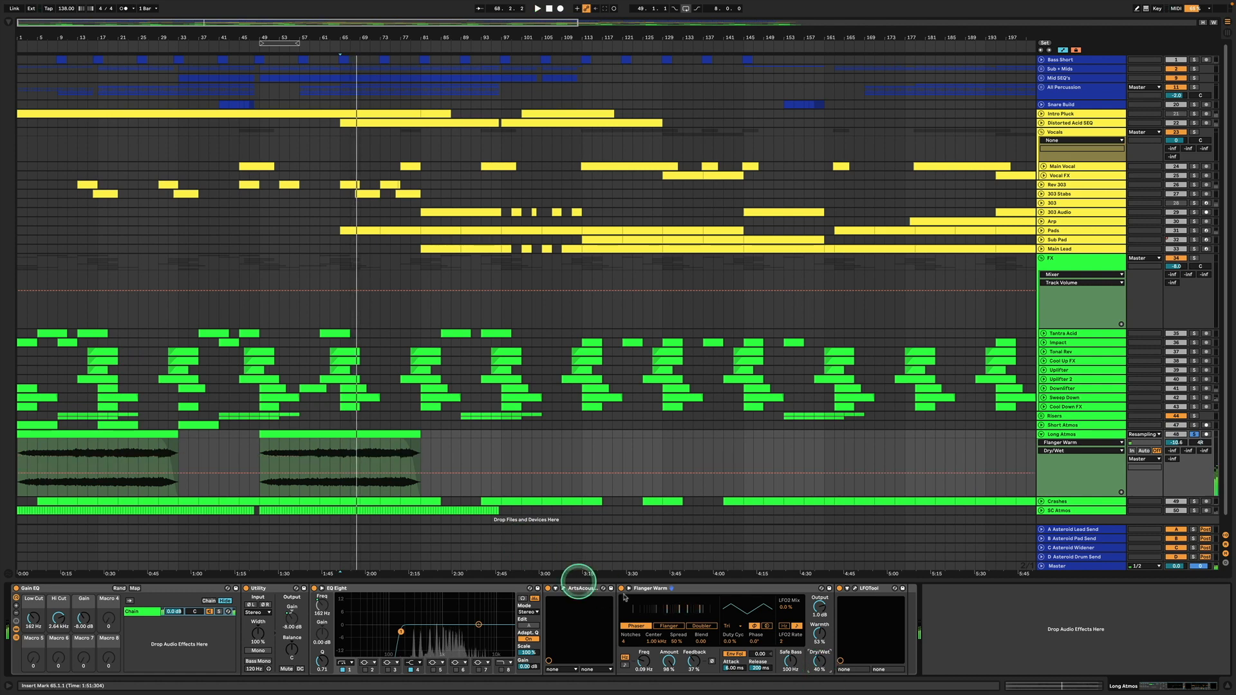
Step: View the LFOTool curve on Long Atmos, close the plug-in window, then unsolo and fold the track
left_click(855, 588)
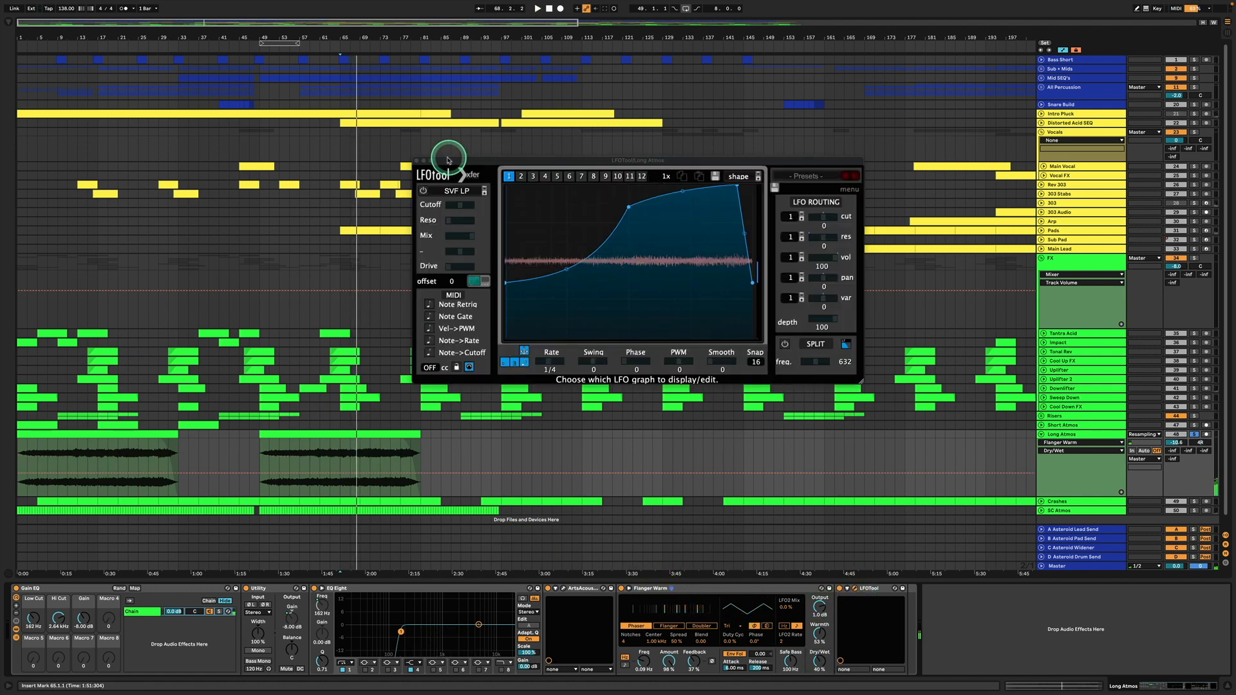
left_click(417, 161)
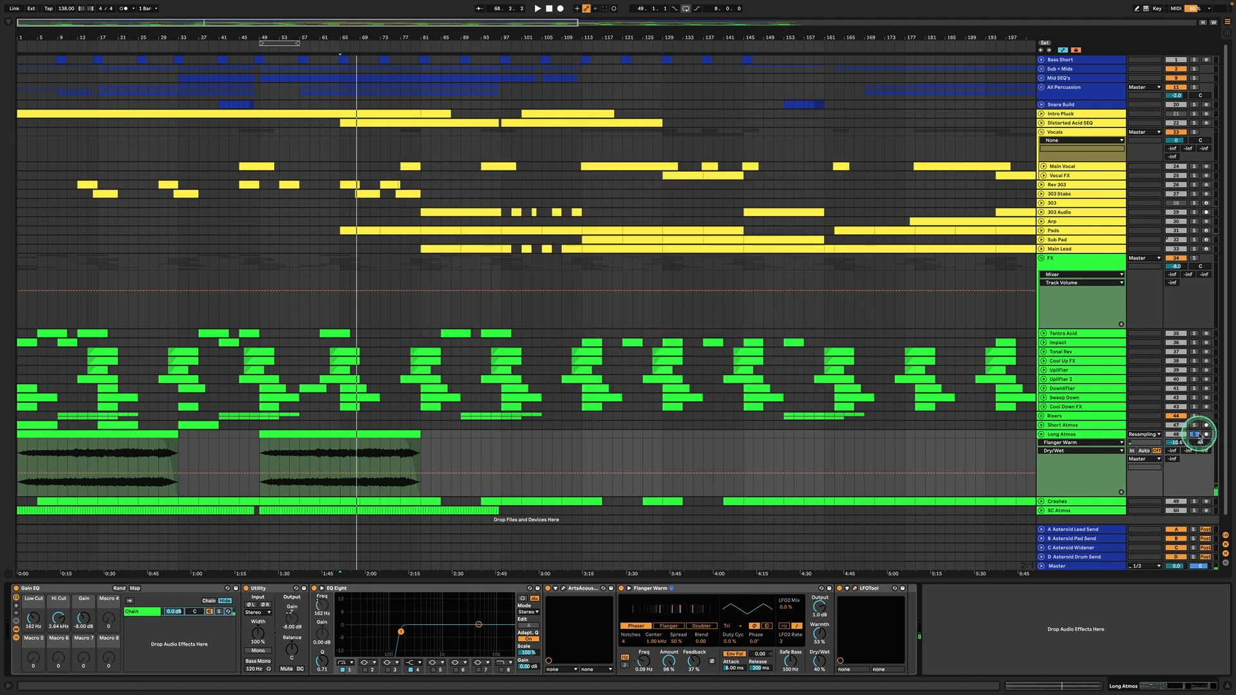
left_click(1042, 434)
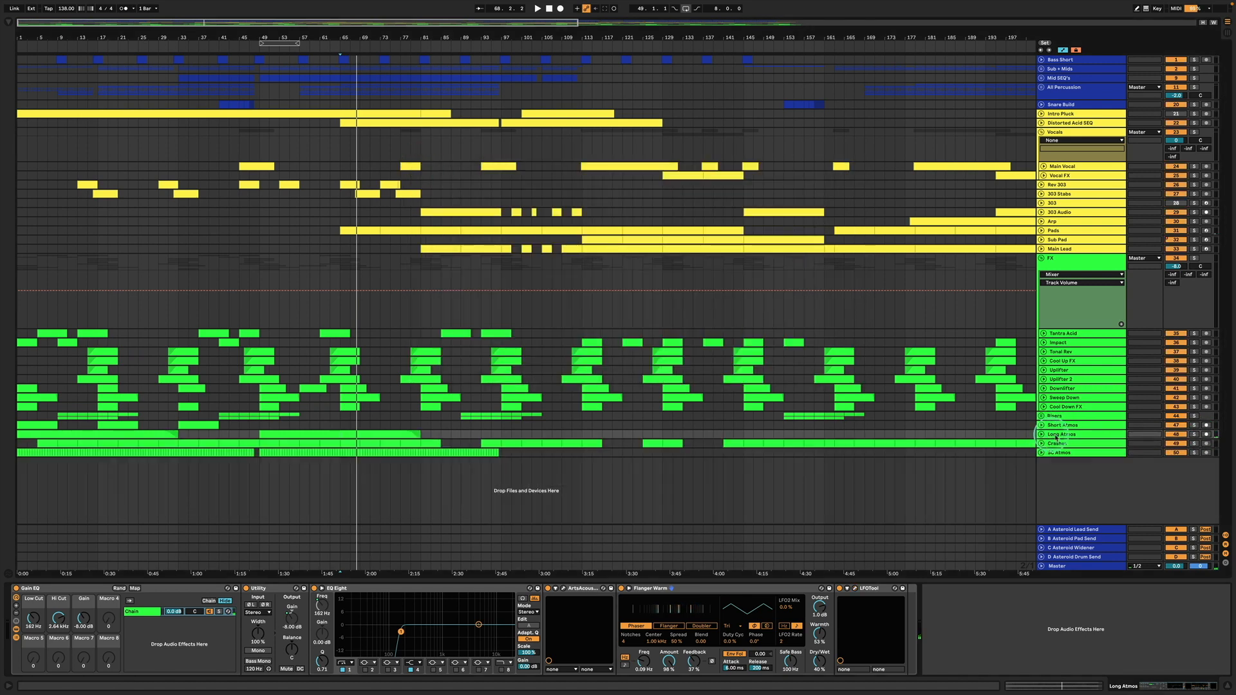
Step: Unfold the Crashes track and examine its Crash Rack effects, including the Reverb
left_click(1068, 452)
left_click(1052, 444)
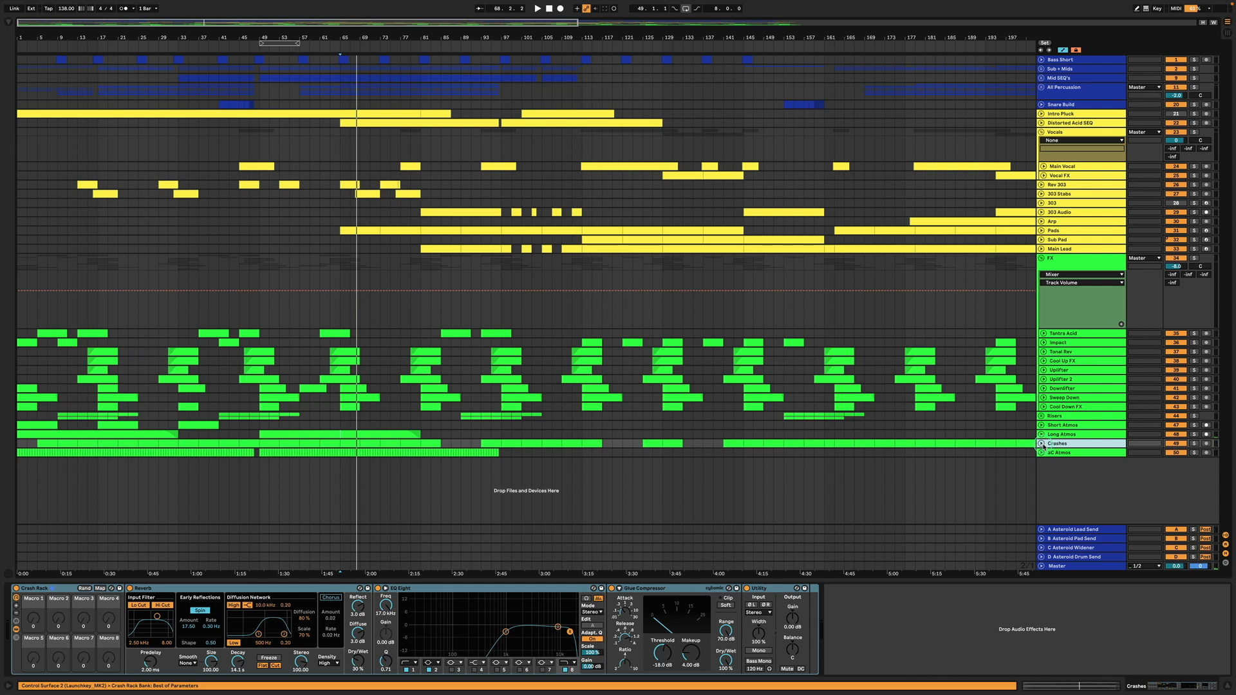
left_click(1041, 444)
left_click(192, 587)
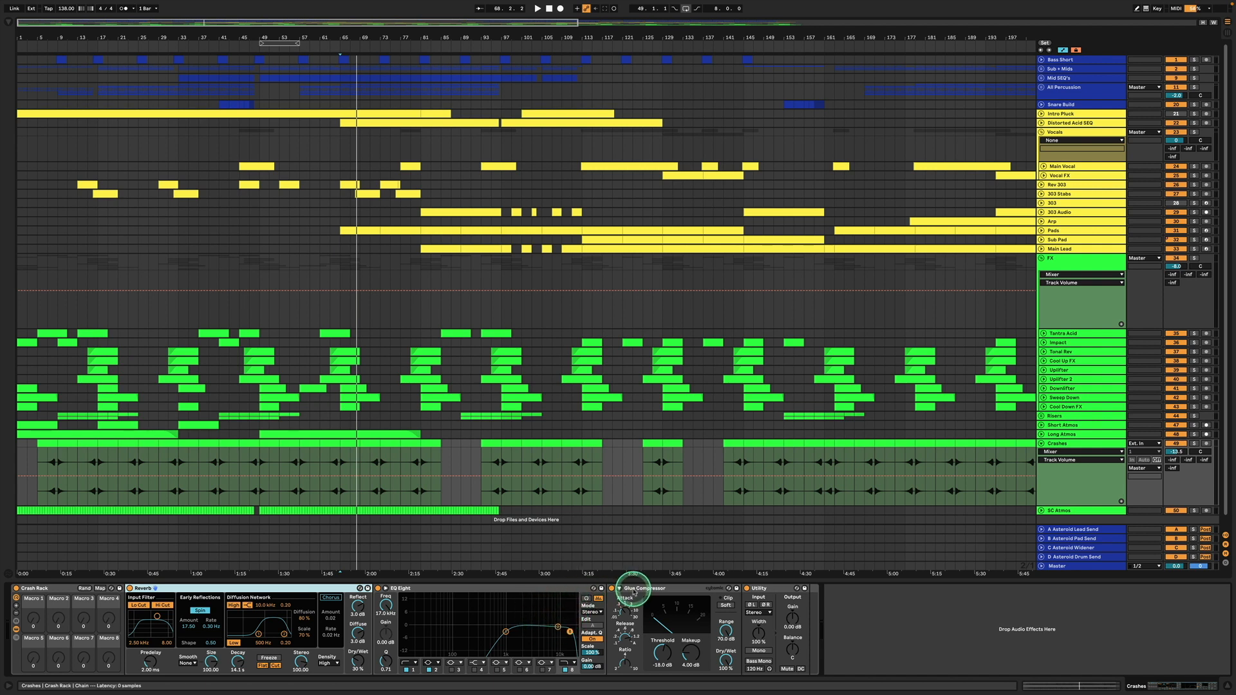
Step: Play the Crashes track from bar 63, check its Glue Compressor, and fold the track
left_click(330, 483)
key("space")
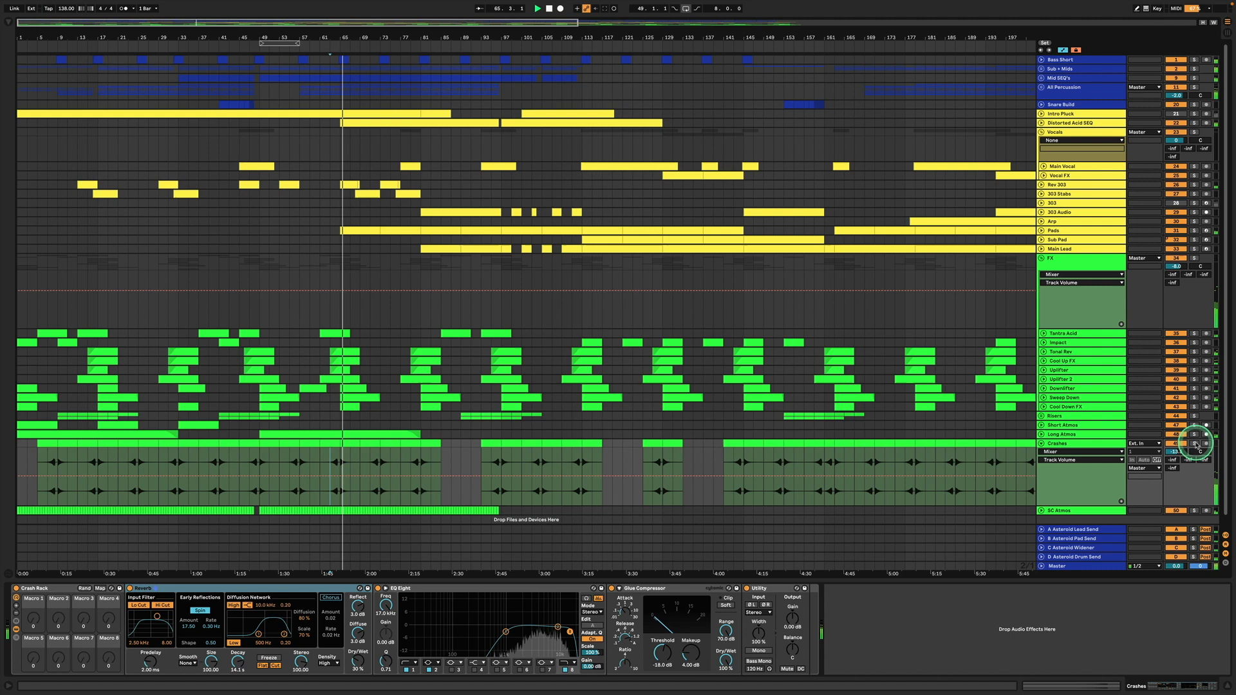
left_click(656, 597)
left_click(1052, 459)
left_click(1040, 443)
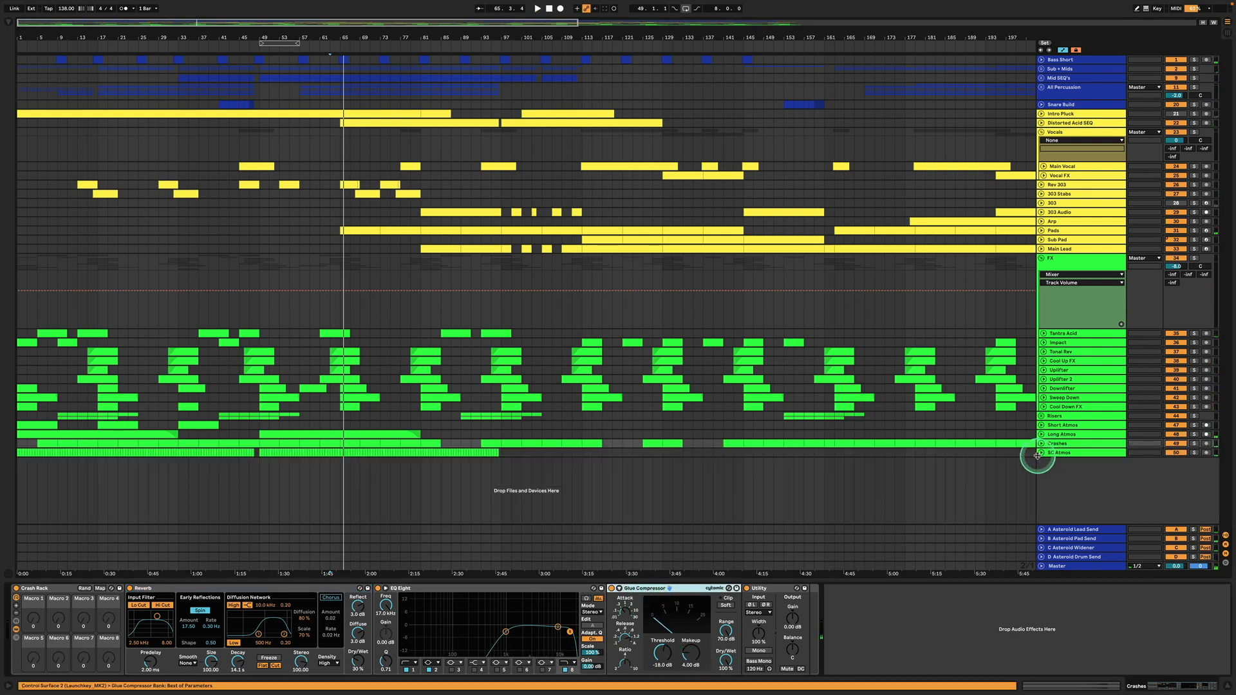
Step: Unfold and solo the SC Atmos track, then play it from bar 49
left_click(1041, 453)
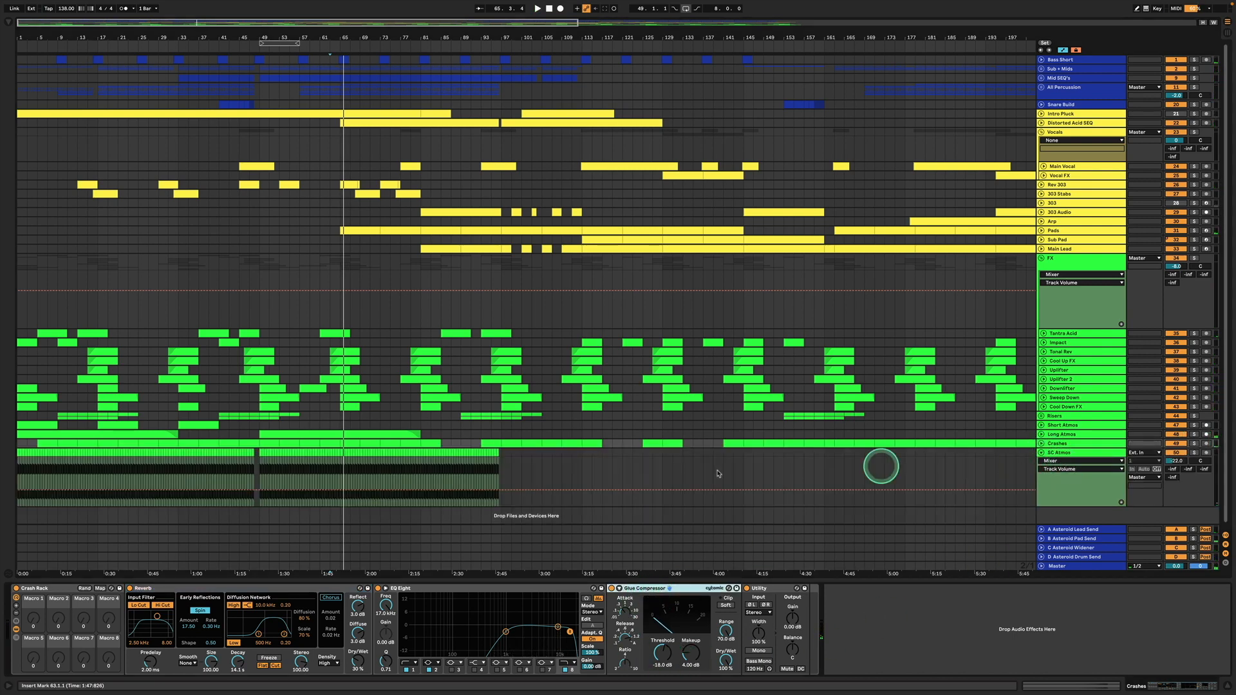
left_click(257, 470)
left_click(1195, 453)
key("space")
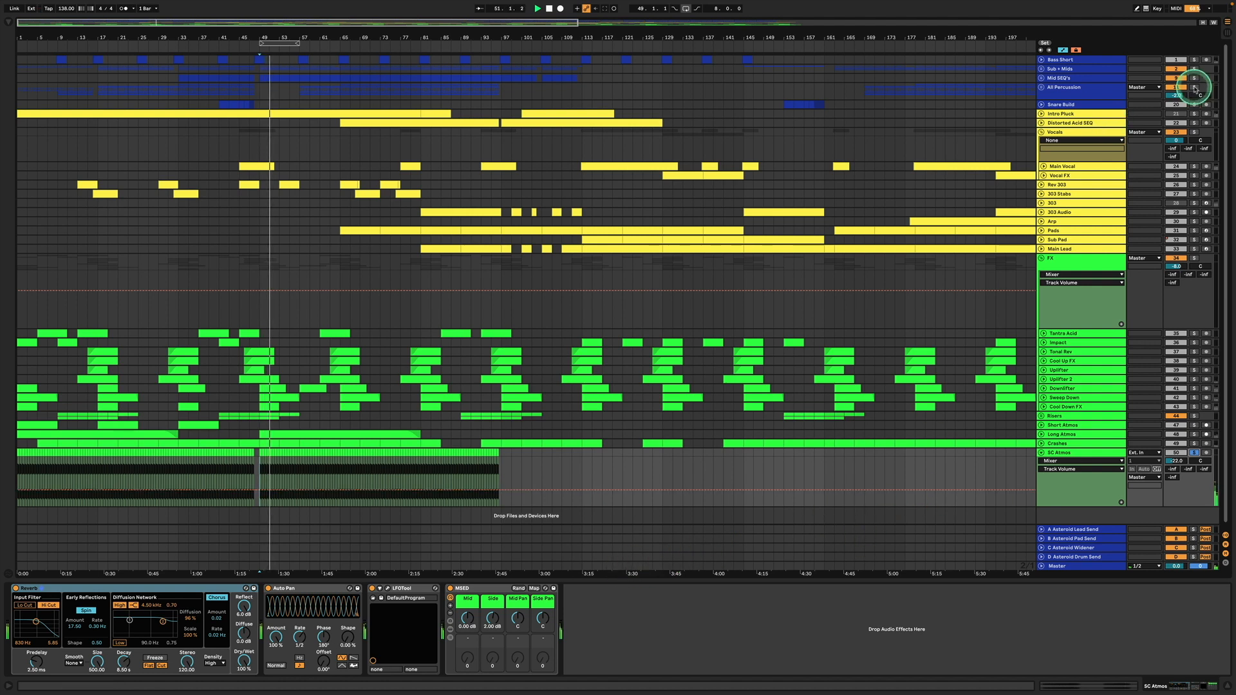
Step: Add Bass Short, Sub + Wide and Mid SEQ's to the solo to hear SC Atmos together with them
left_click(1194, 61, "super")
left_click(1193, 69, "super")
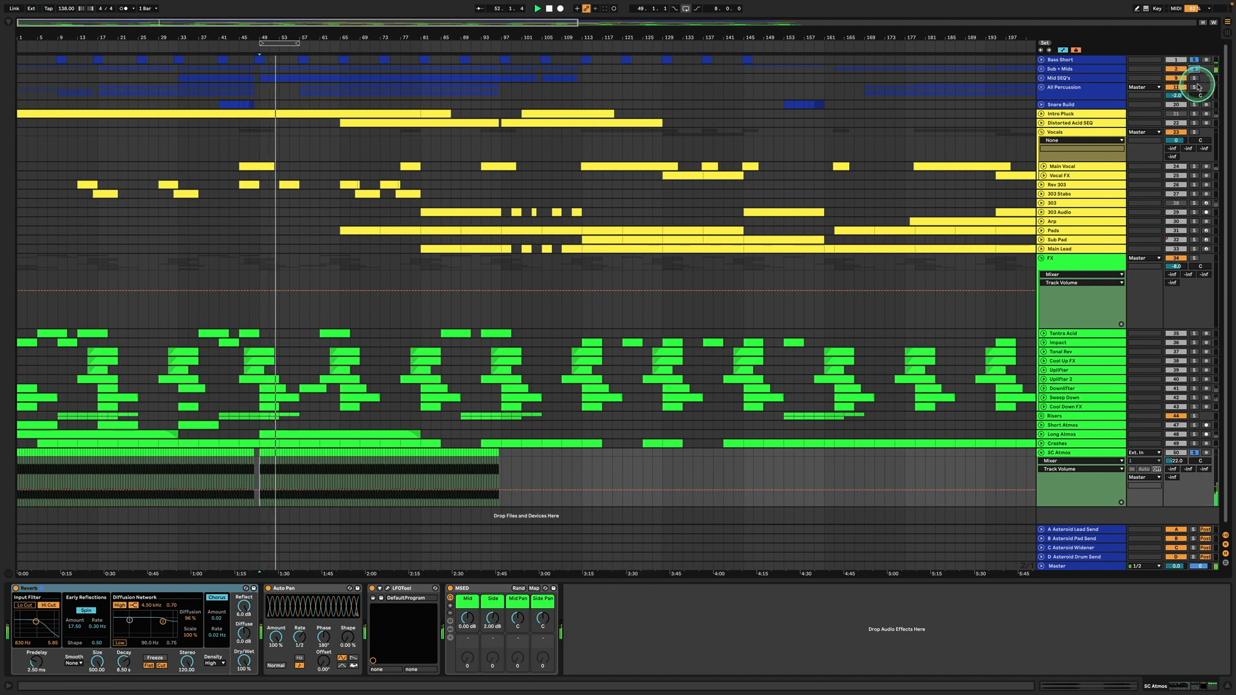
left_click(1195, 79, "super")
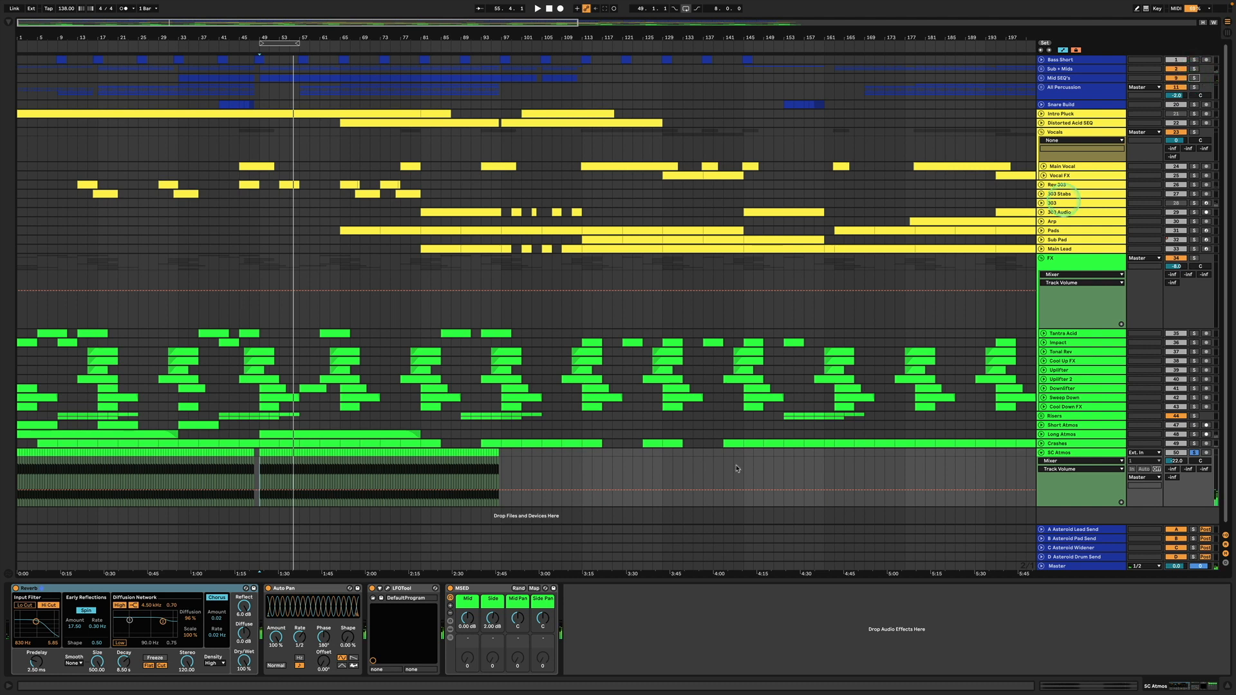
Step: Examine the Auto Pan and Reverb on SC Atmos, then view its LFOTool curve and close the plug-in window
left_click(293, 588)
left_click(84, 591)
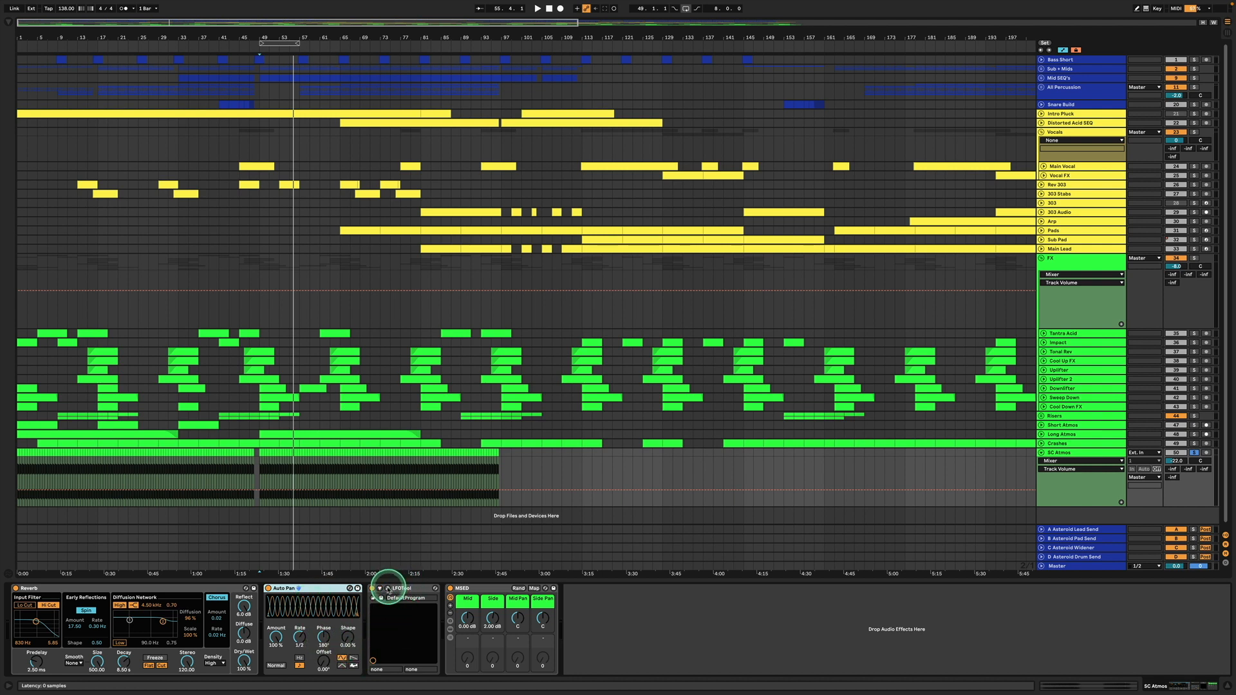
left_click(388, 589)
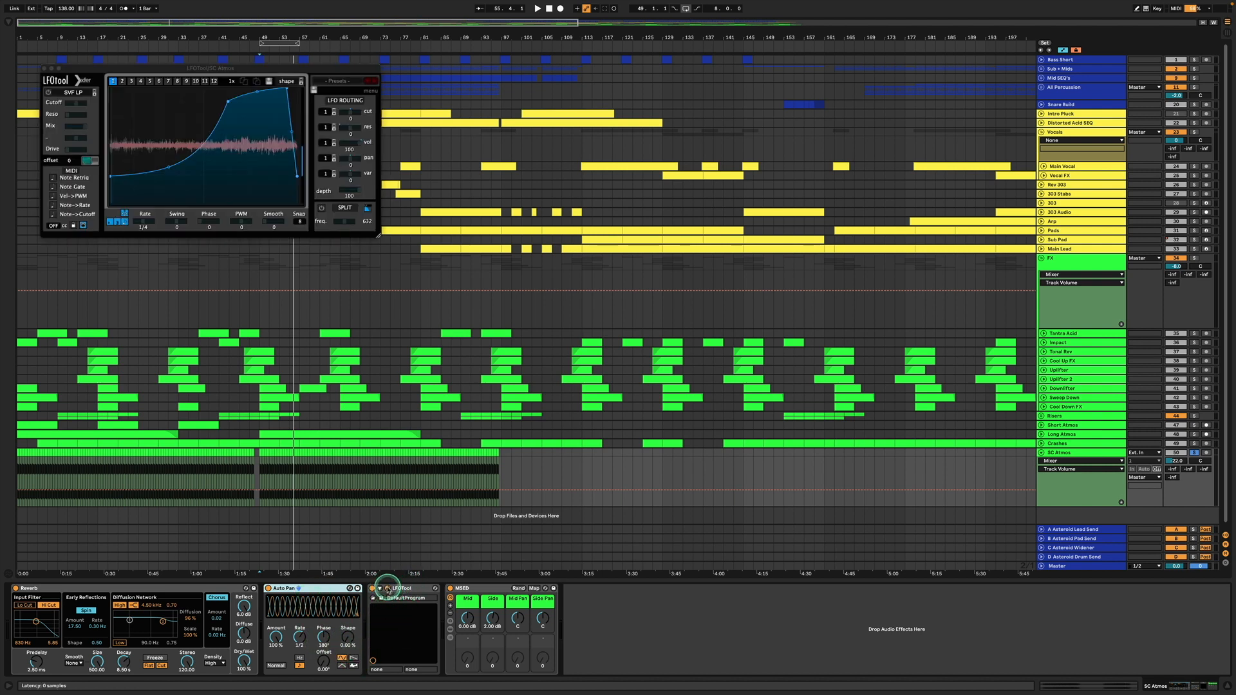
left_click(388, 590)
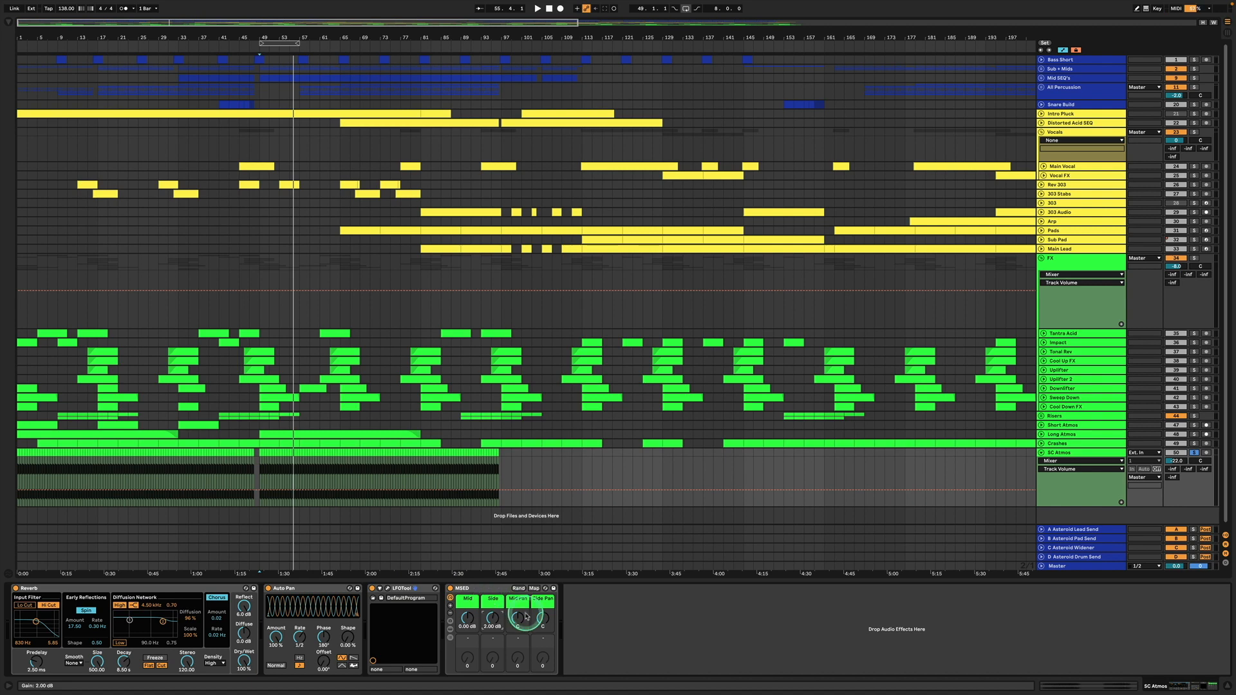
Step: Hide the device view, then unsolo and fold the SC Atmos track
left_click(1226, 686)
left_click(1194, 453)
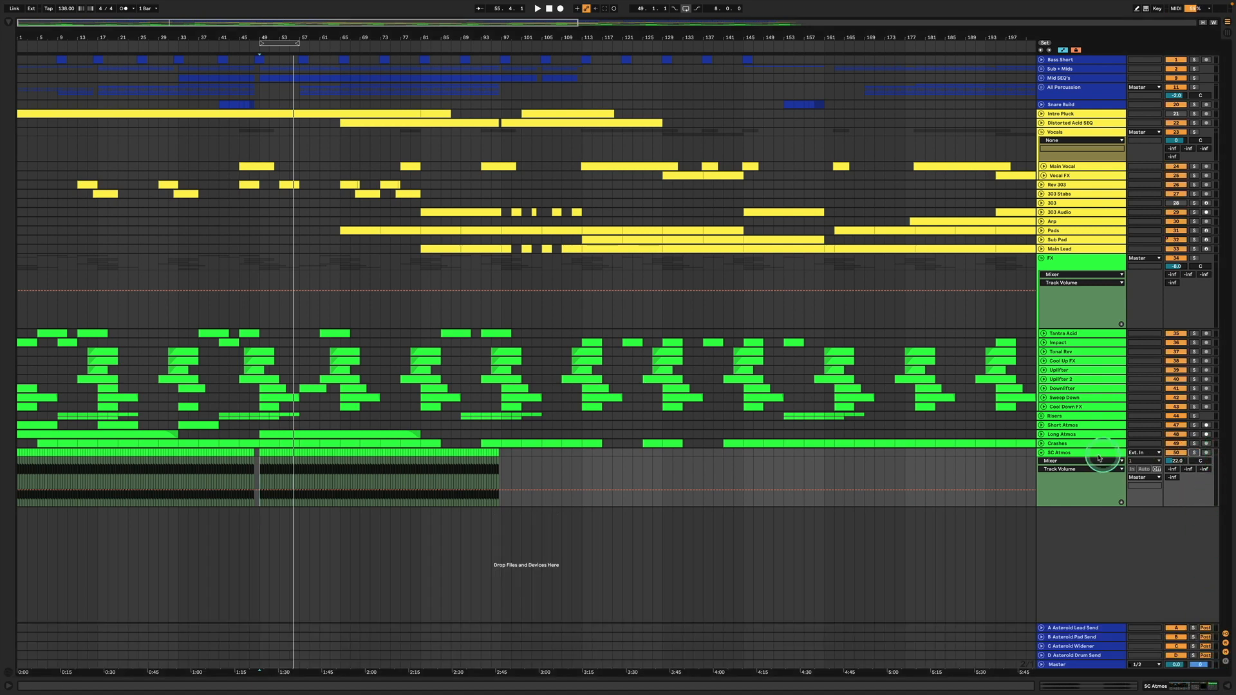
left_click(1040, 453)
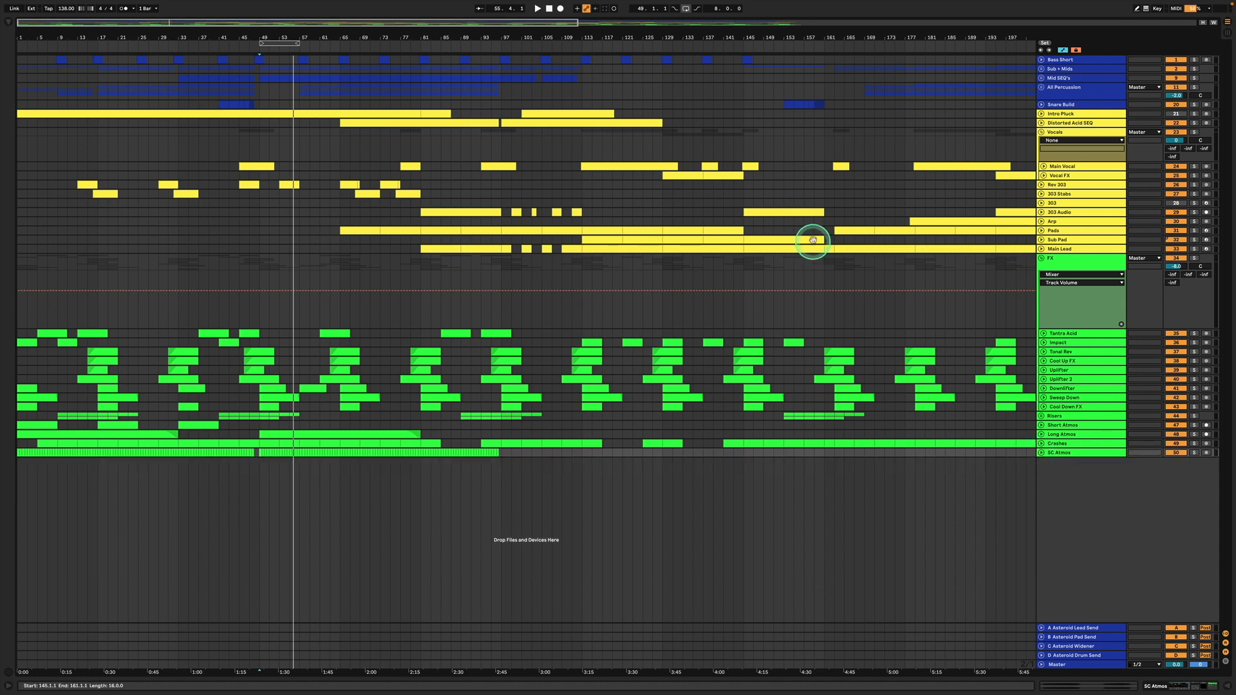
Step: Insert a new audio track below SC Atmos and select it
left_click_drag(747, 30, 747, 22)
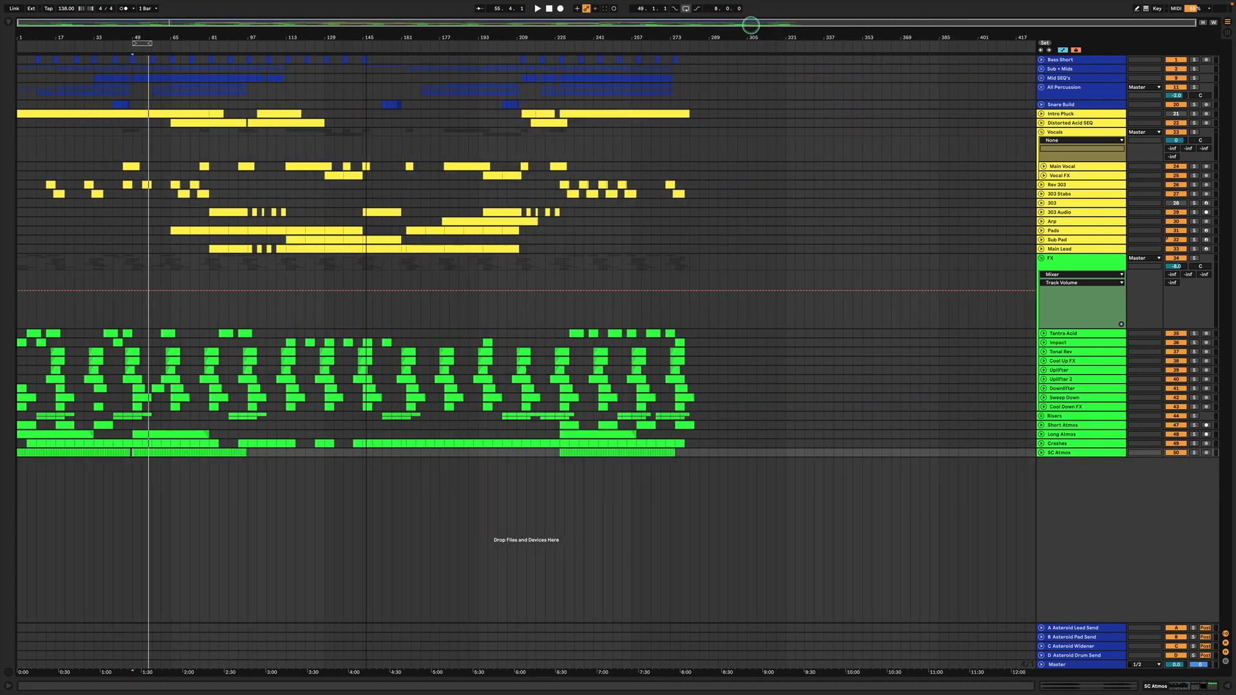
right_click(1059, 454)
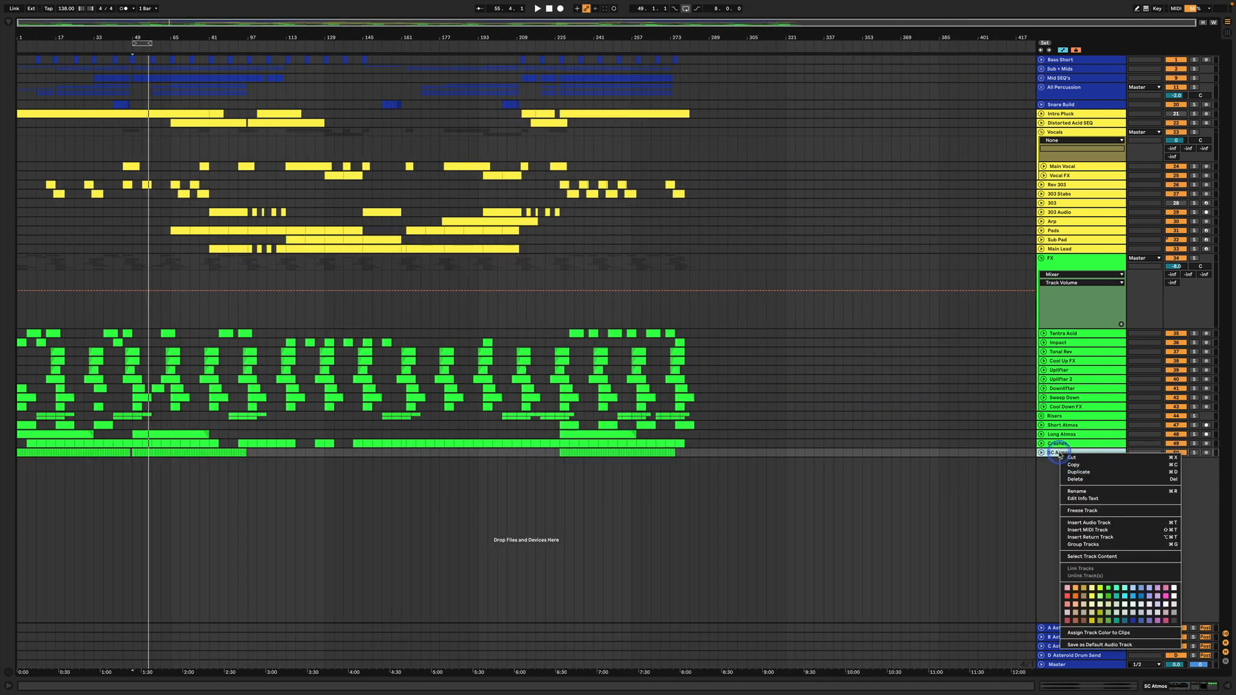
left_click(1094, 523)
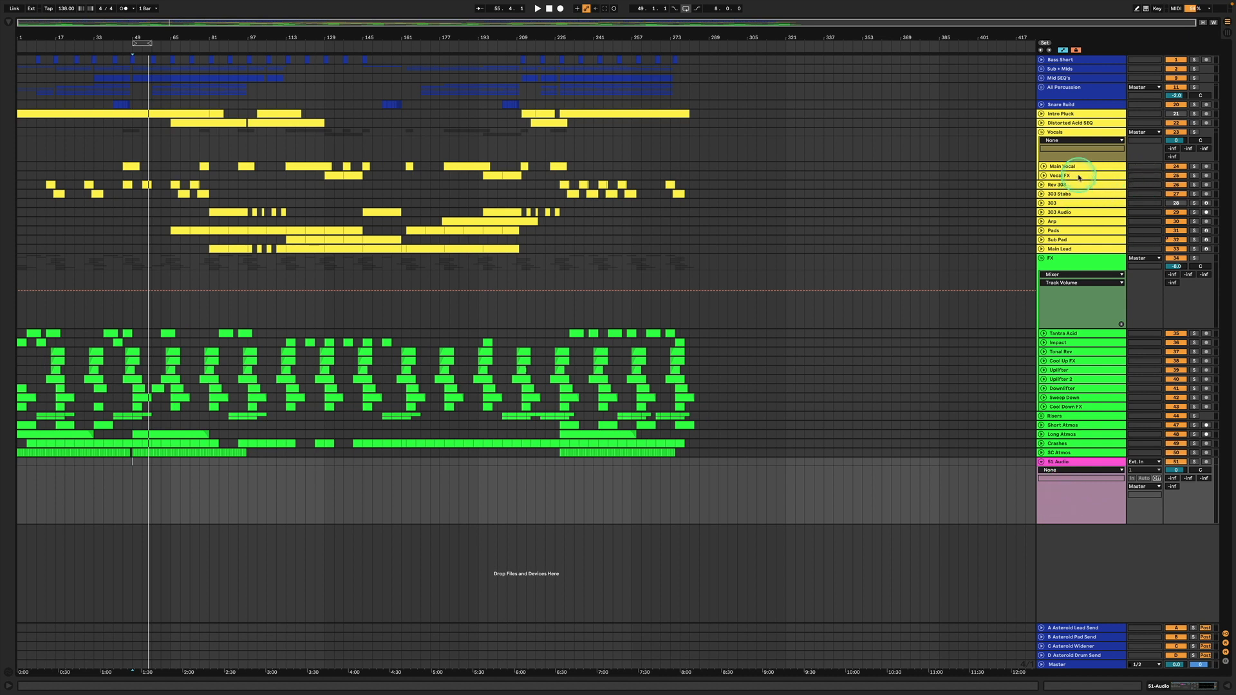
double_click(1060, 463)
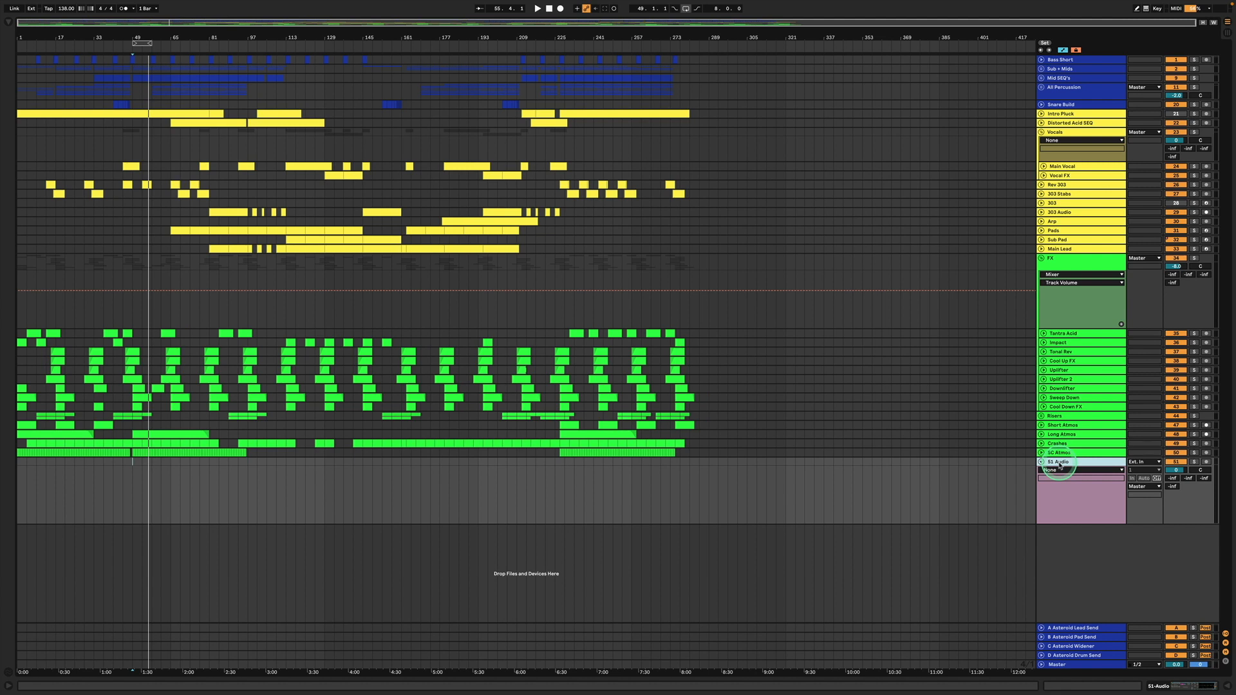
Step: Delete the empty audio track below SC Atmos
key("Delete")
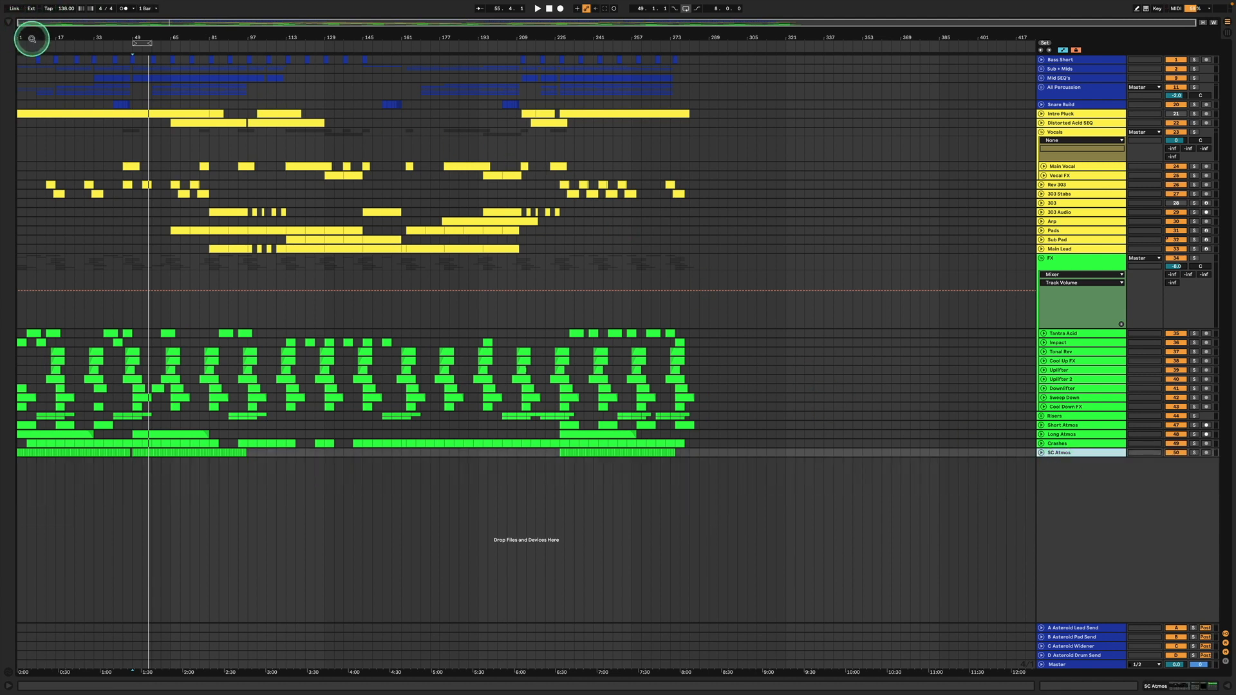
left_click_drag(24, 34, 17, 34)
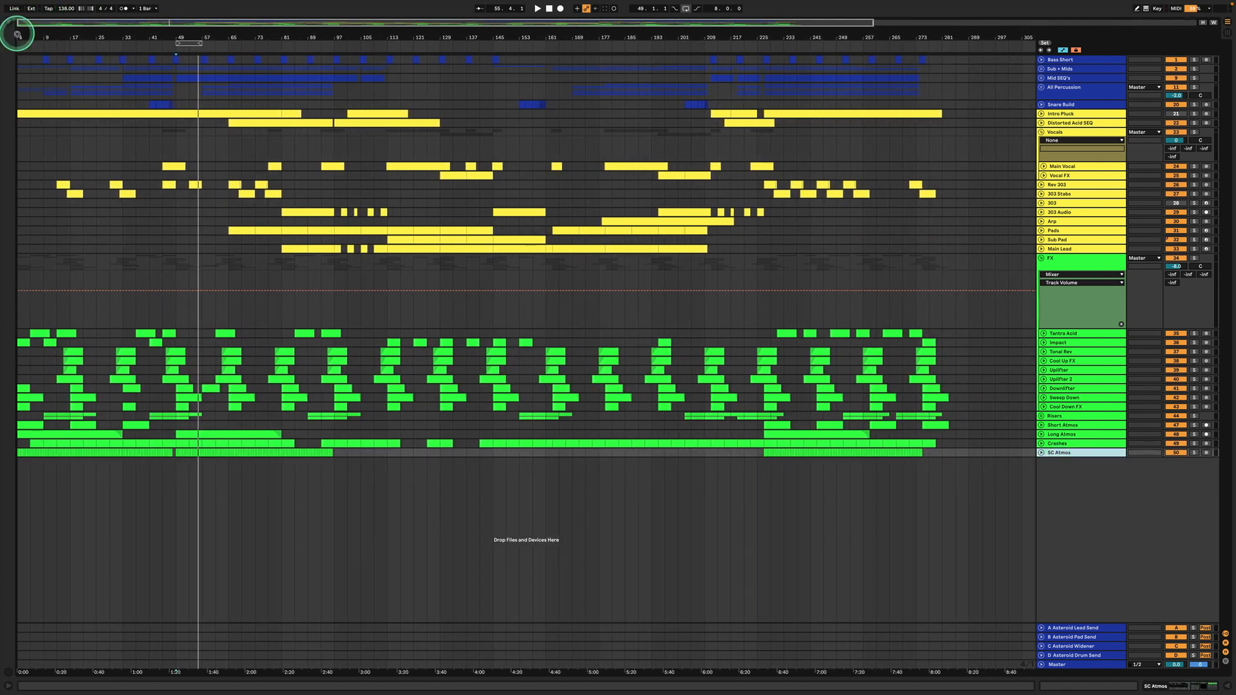
Step: Unfold the Pads track and examine its instrument rack and effects chain, then fold the track and hide the device view
left_click(1041, 231)
double_click(1062, 231)
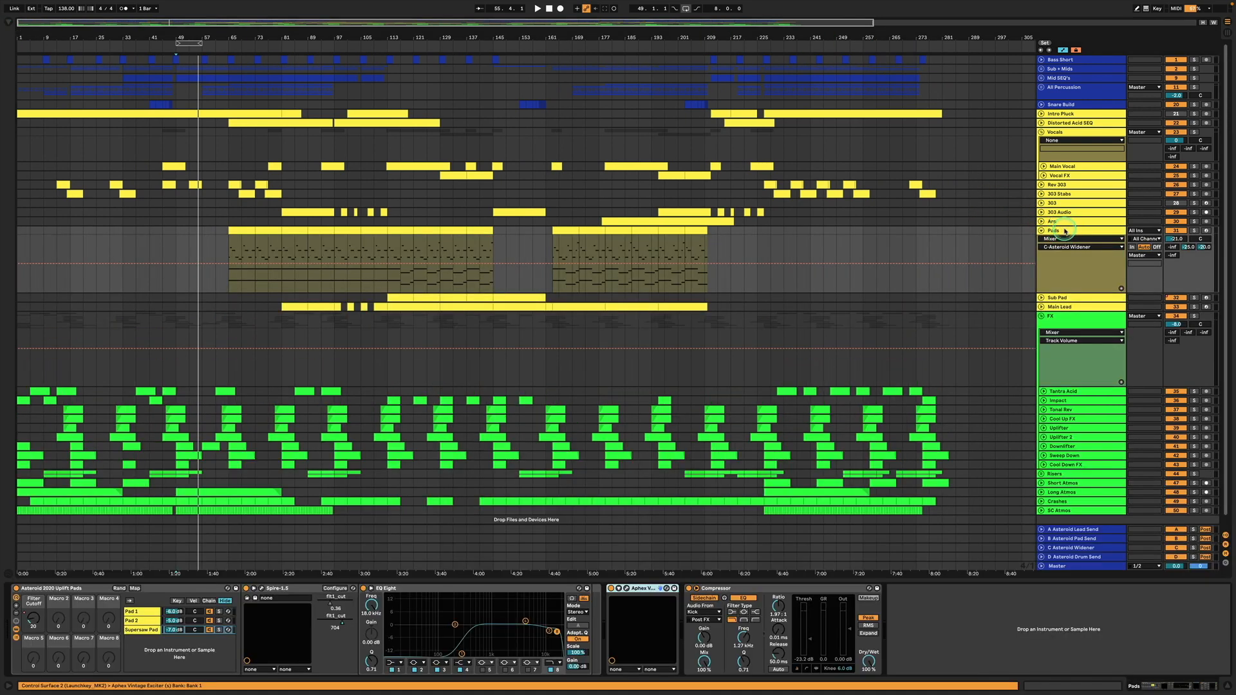
left_click(1084, 231)
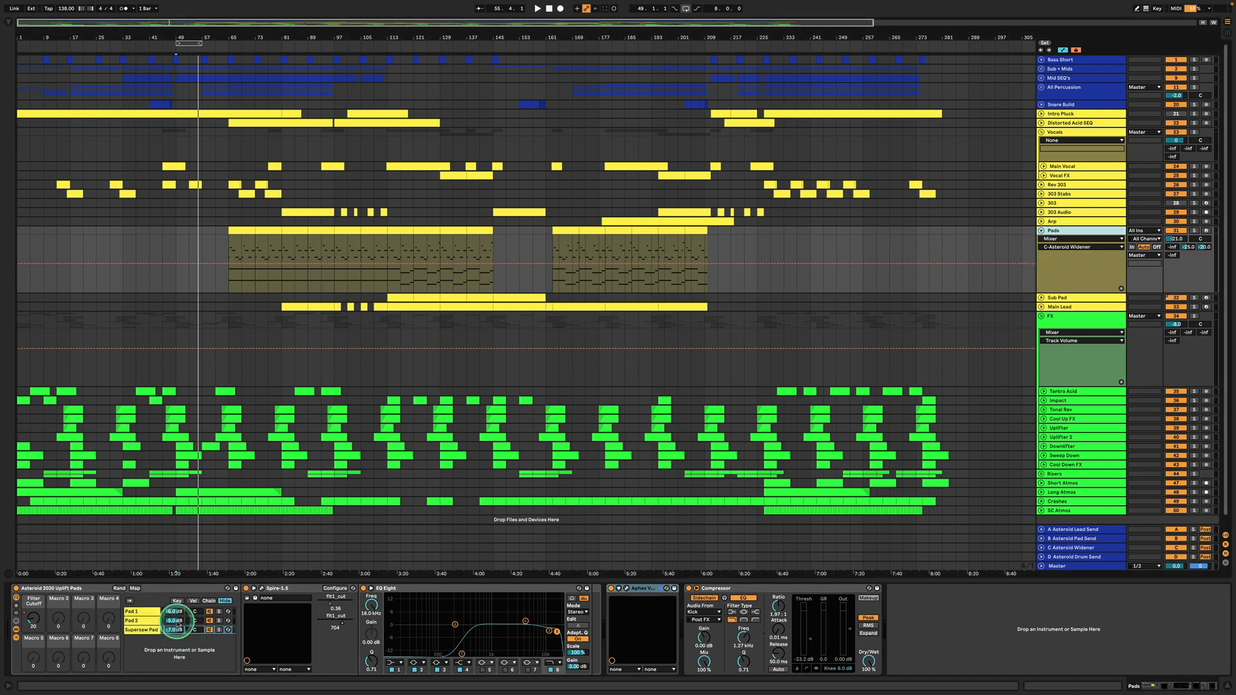
left_click(1041, 231)
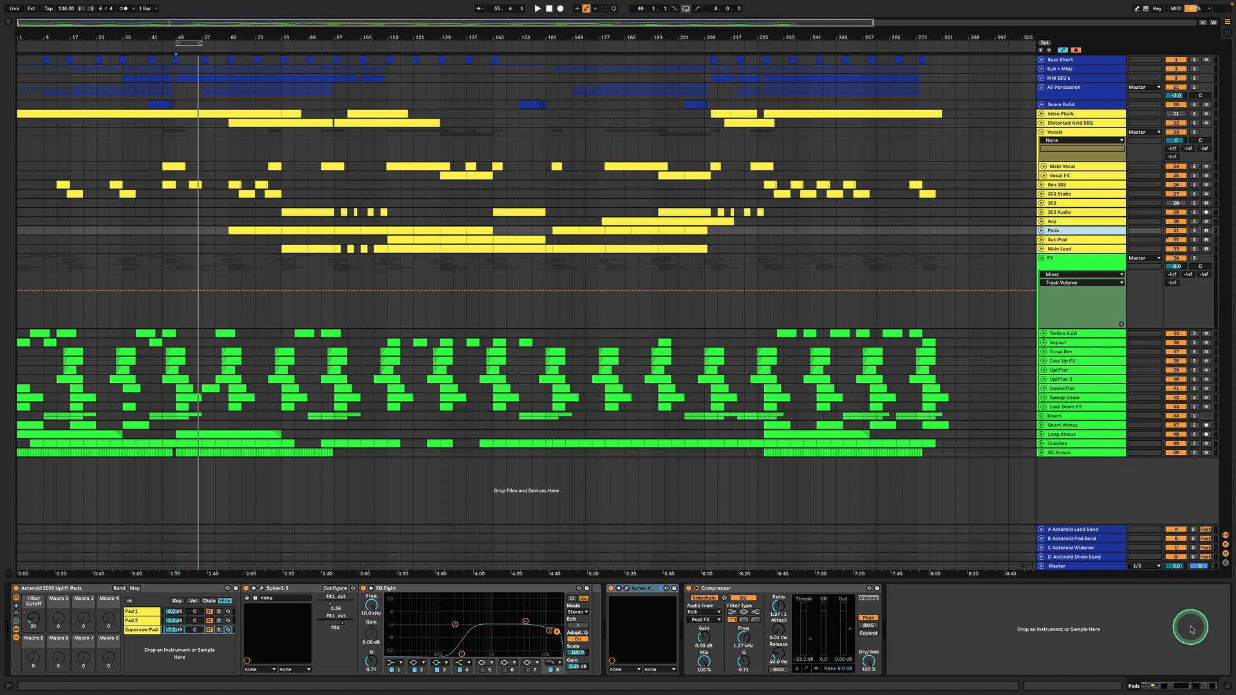
left_click(1225, 685)
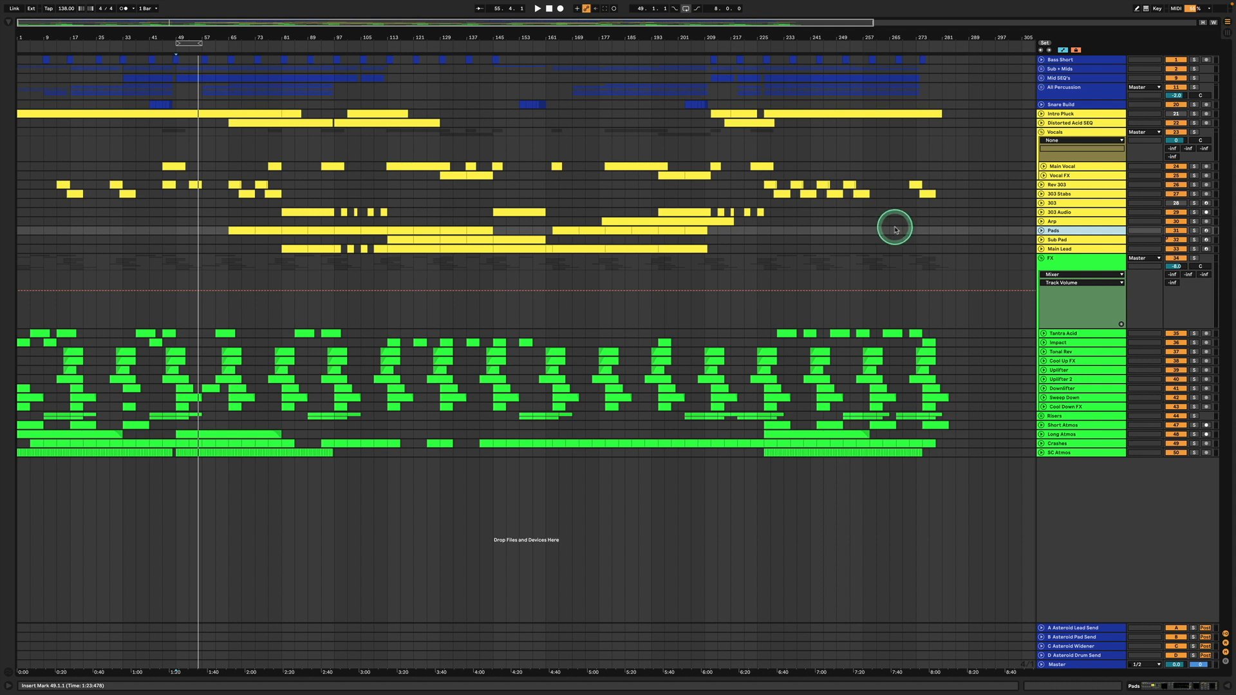
scroll(895, 230, "right", 1)
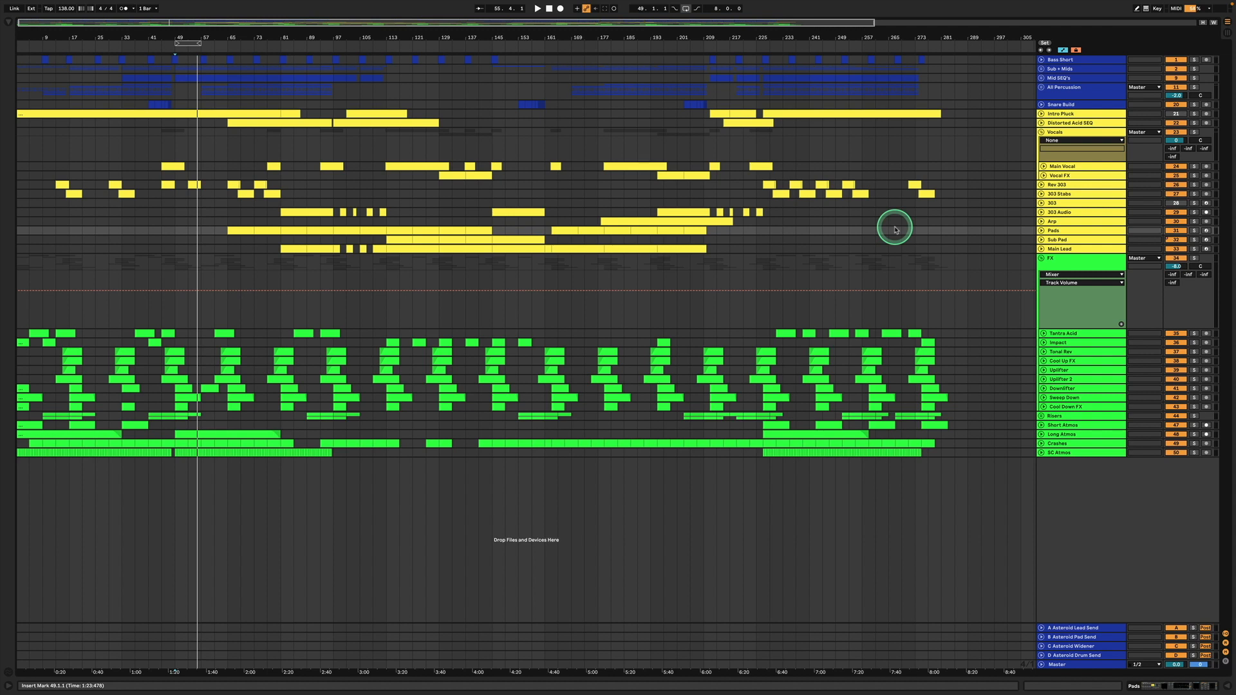
scroll(892, 242, "left", 1)
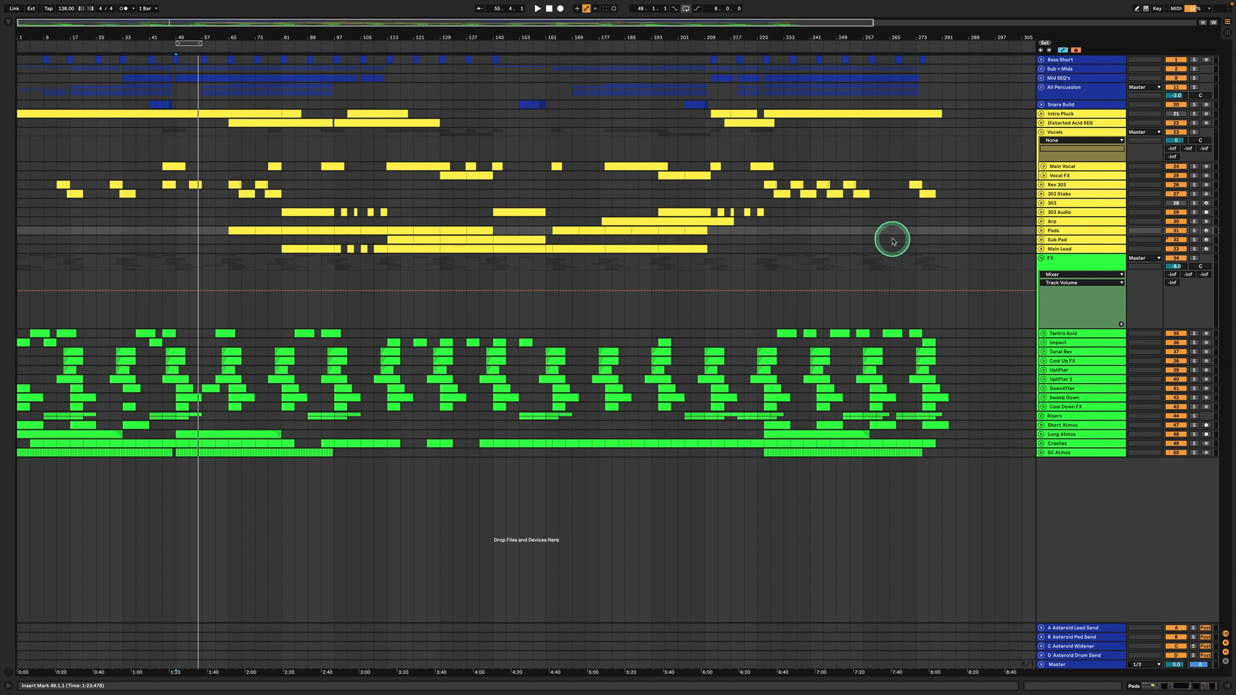